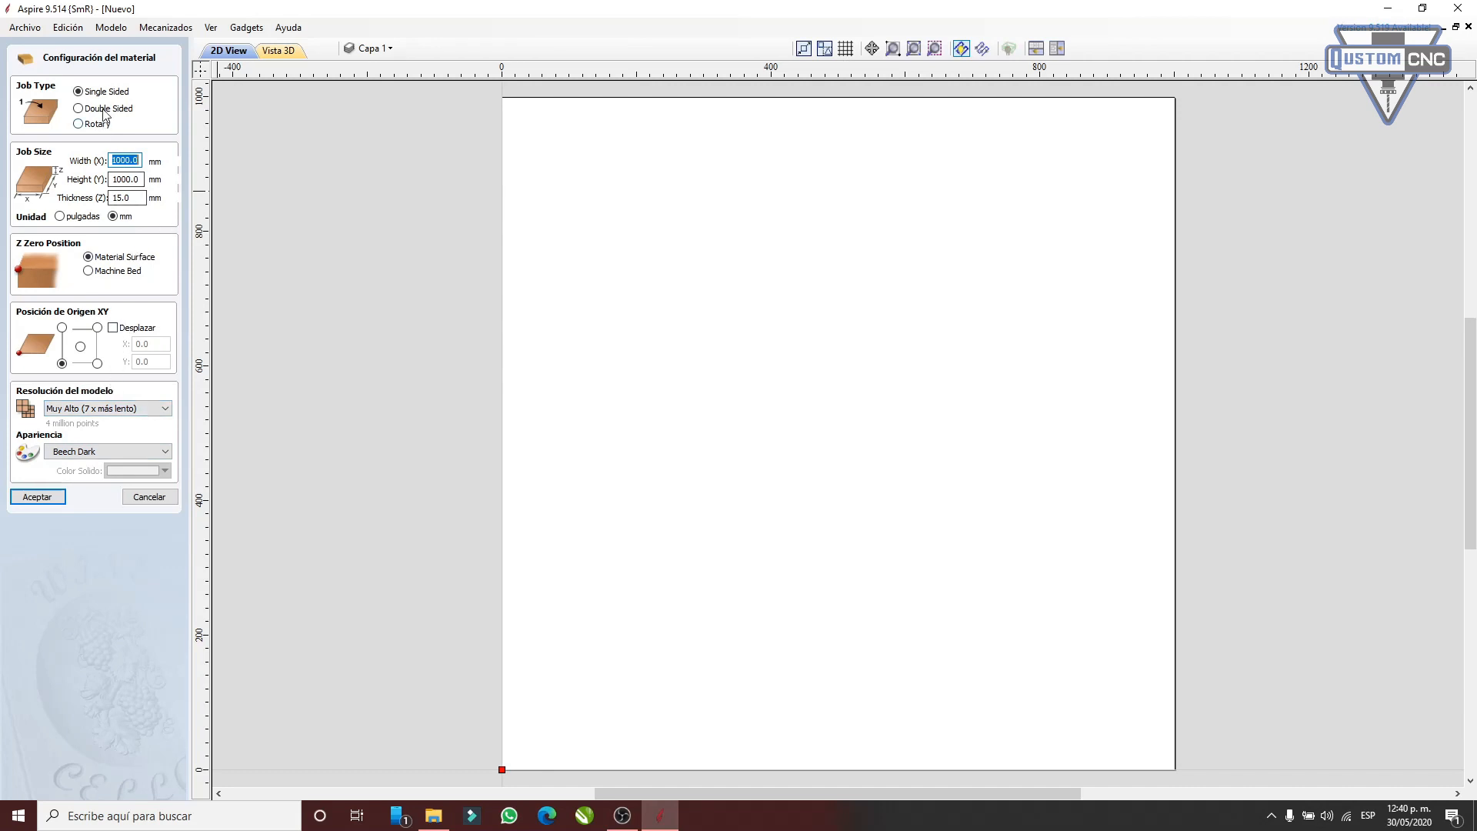
# - Try the double-sided and rotary job types and the inch unit, returning to a single-sided job in millimetres
pyautogui.click(98, 112)
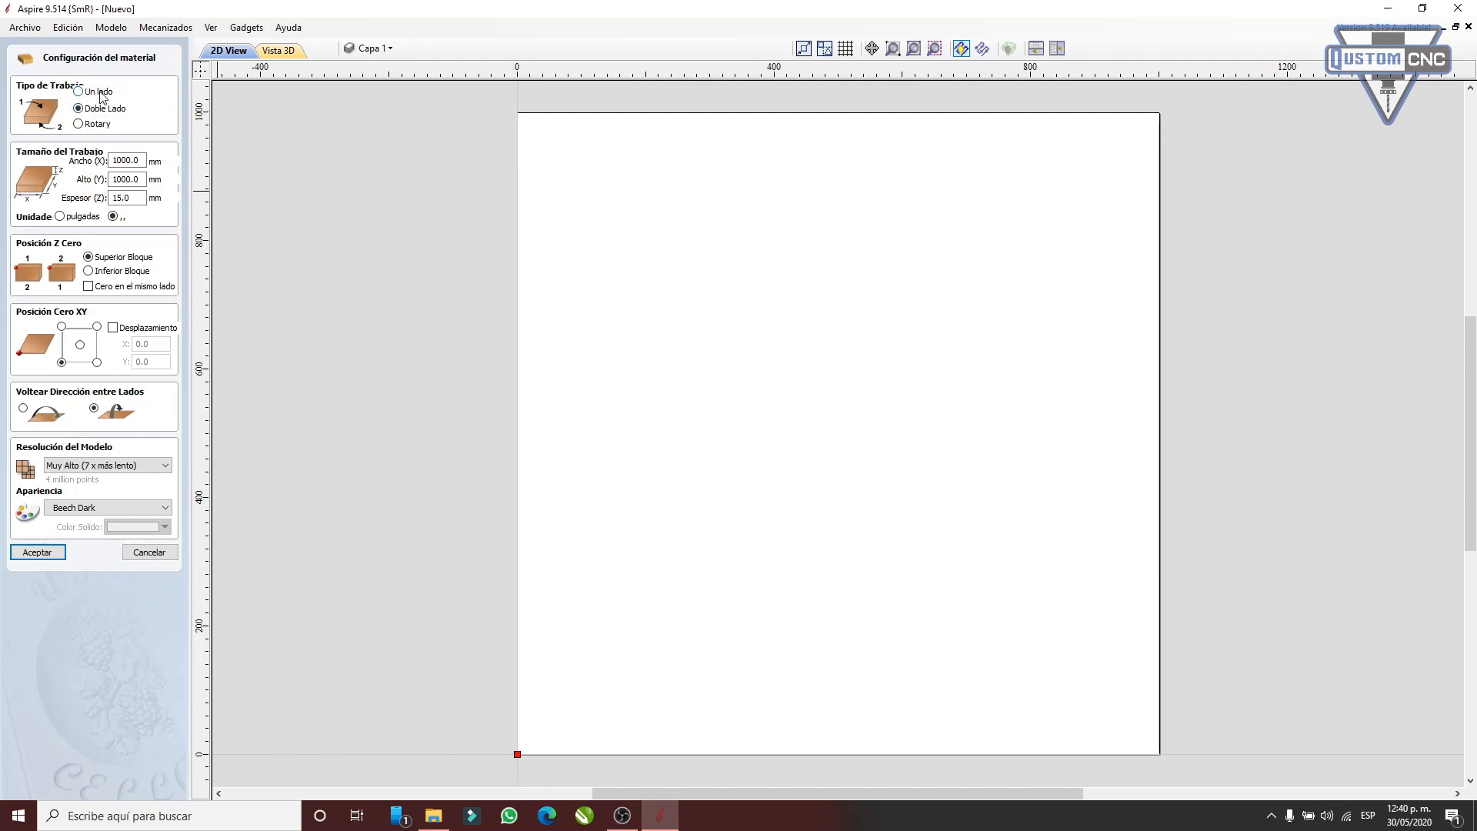
pyautogui.click(102, 125)
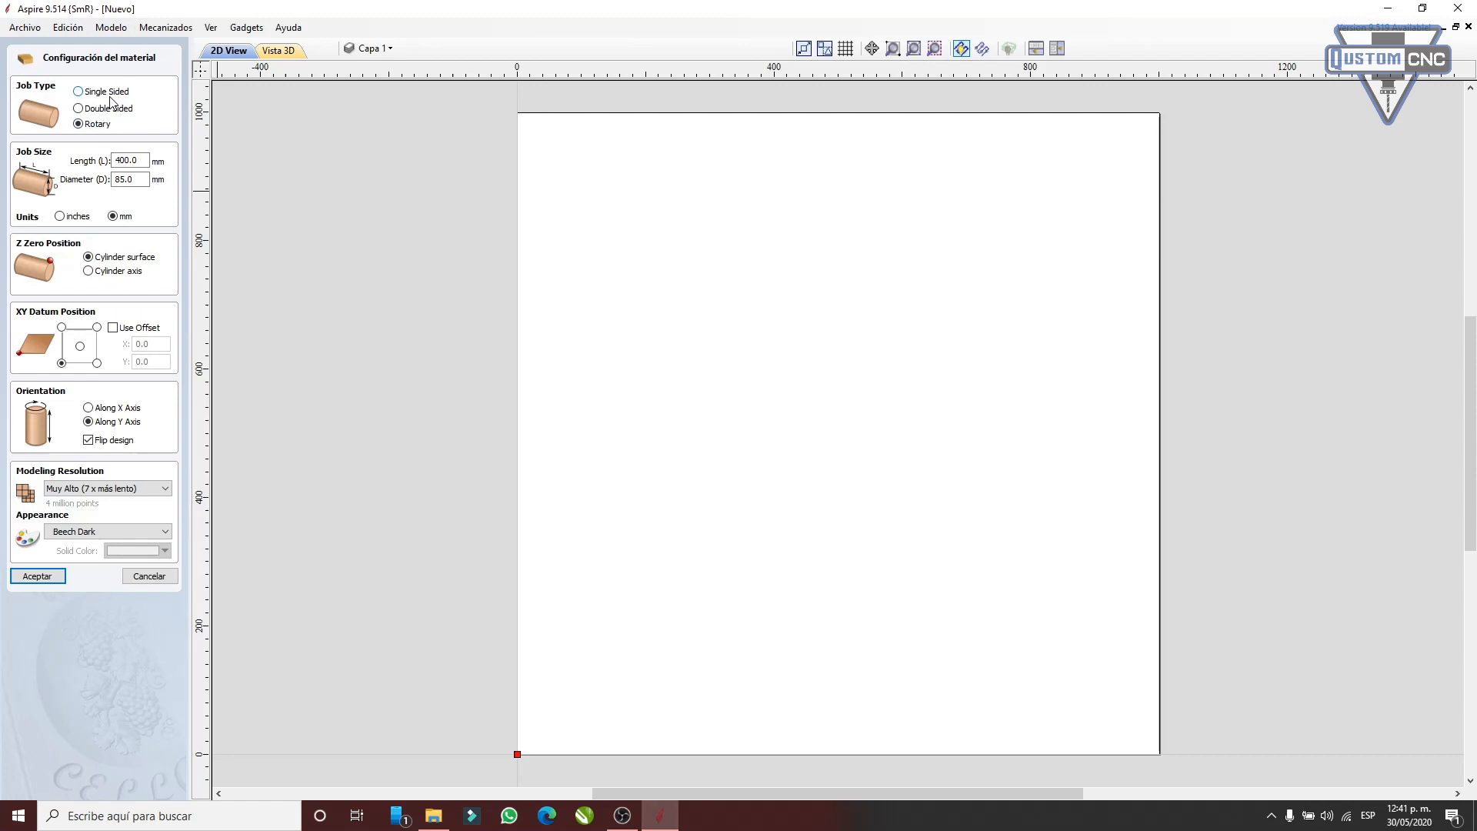
pyautogui.click(108, 93)
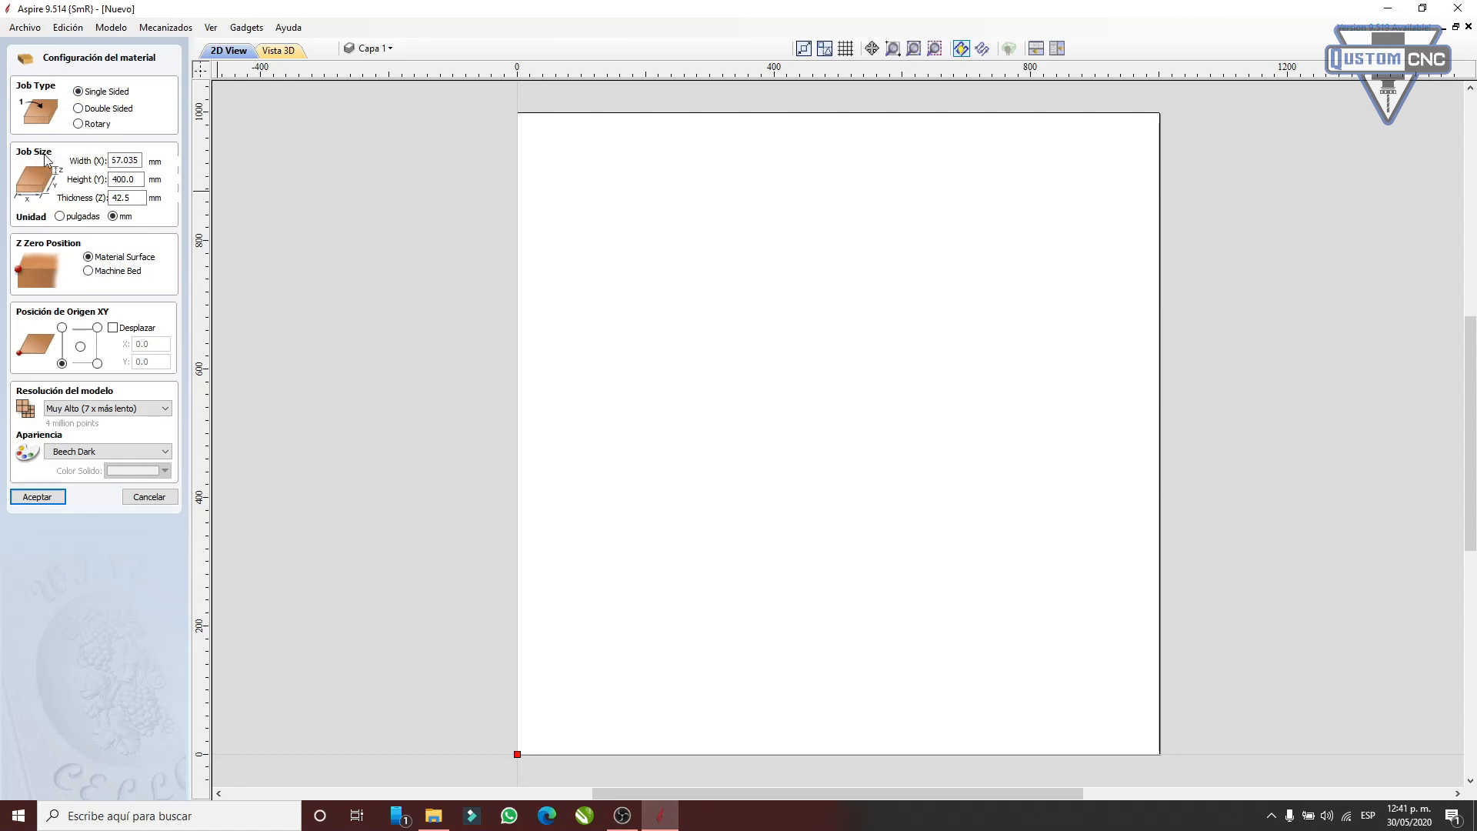
pyautogui.click(60, 217)
pyautogui.click(113, 216)
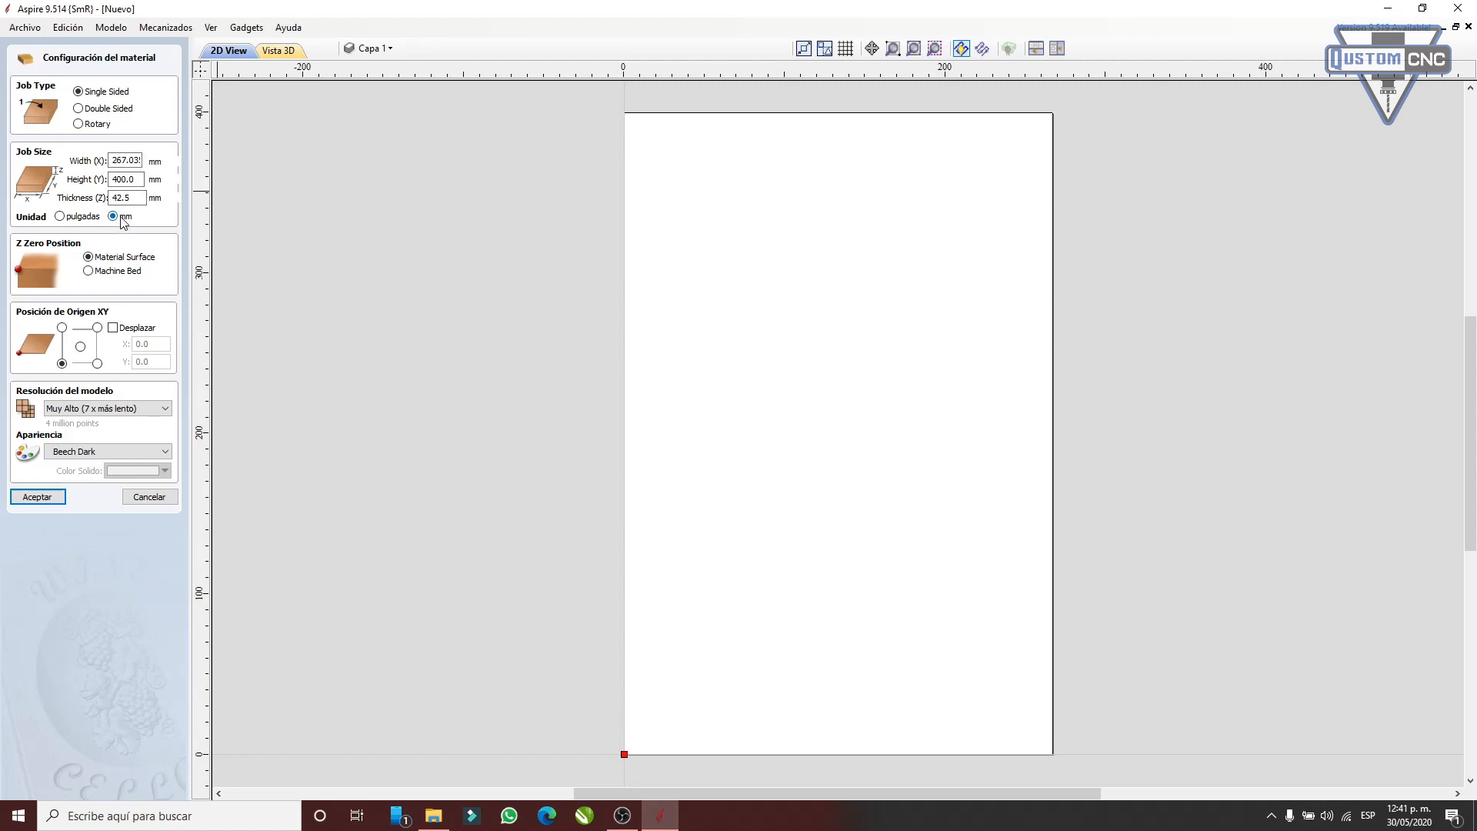
# - Set the job size to 500 mm width, 500 mm height and 15 mm thickness
pyautogui.doubleClick(130, 198)
pyautogui.write('15')
pyautogui.doubleClick(129, 178)
pyautogui.write('500')
pyautogui.doubleClick(125, 160)
pyautogui.write('500')
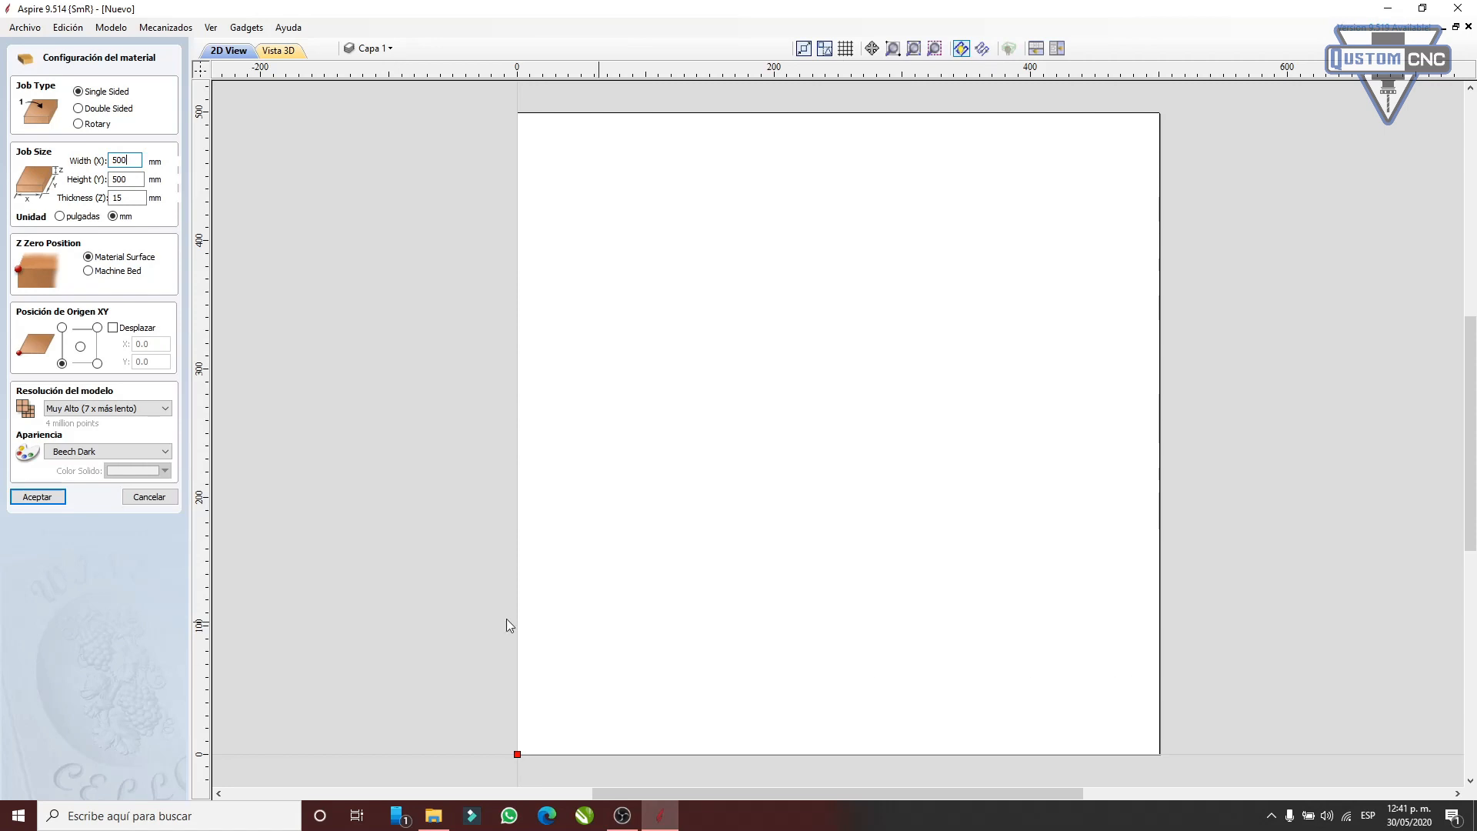
pyautogui.click(127, 179)
pyautogui.hotkey('shift', 'Tab')
pyautogui.hotkey('shift', 'Tab')
# - Try the machine-bed Z zero and the centre and corner XY origins, returning to the material surface and the lower-left corner
pyautogui.click(101, 271)
pyautogui.click(111, 258)
pyautogui.click(80, 347)
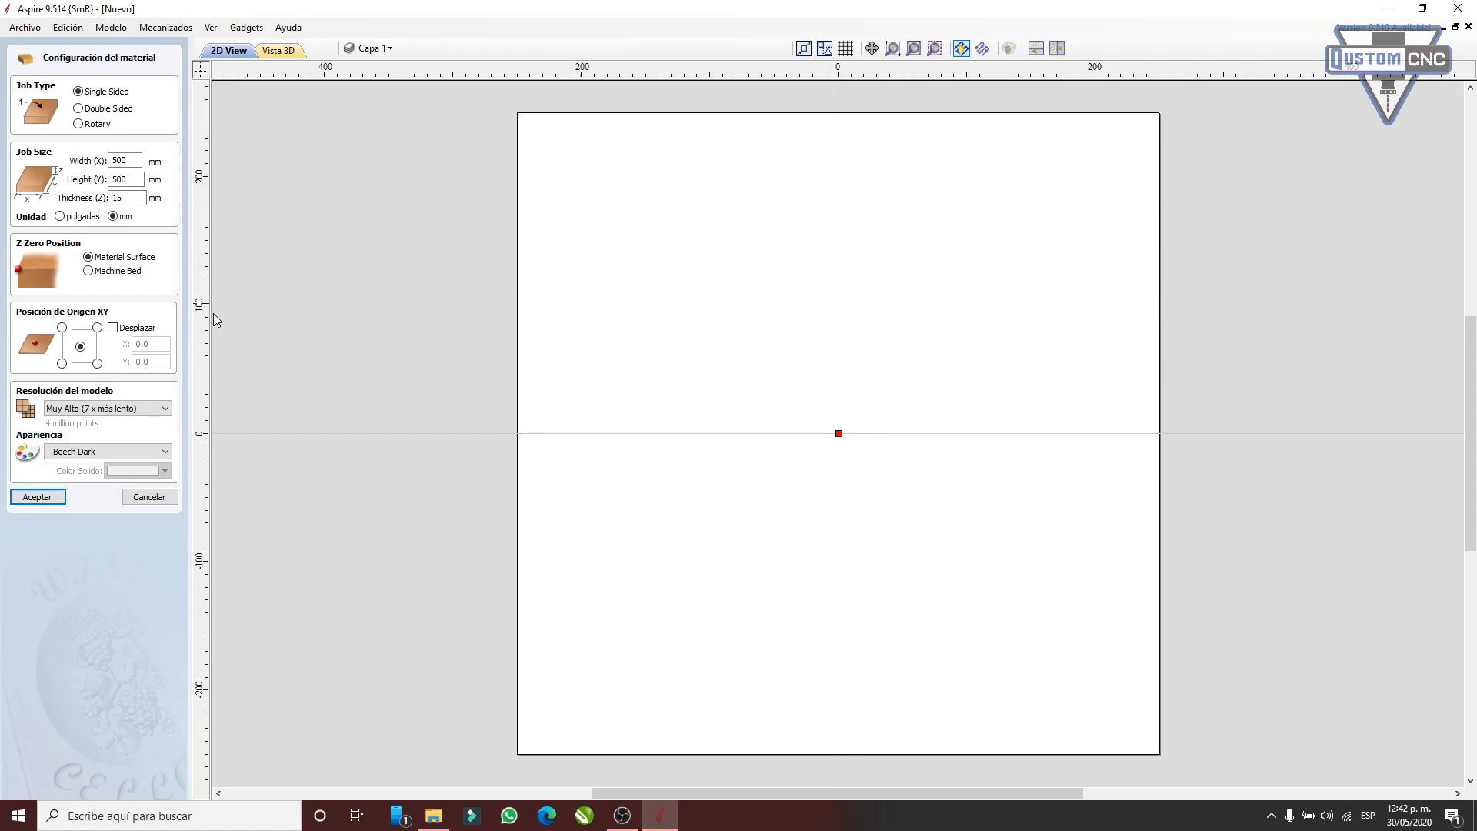
pyautogui.click(62, 328)
pyautogui.click(96, 328)
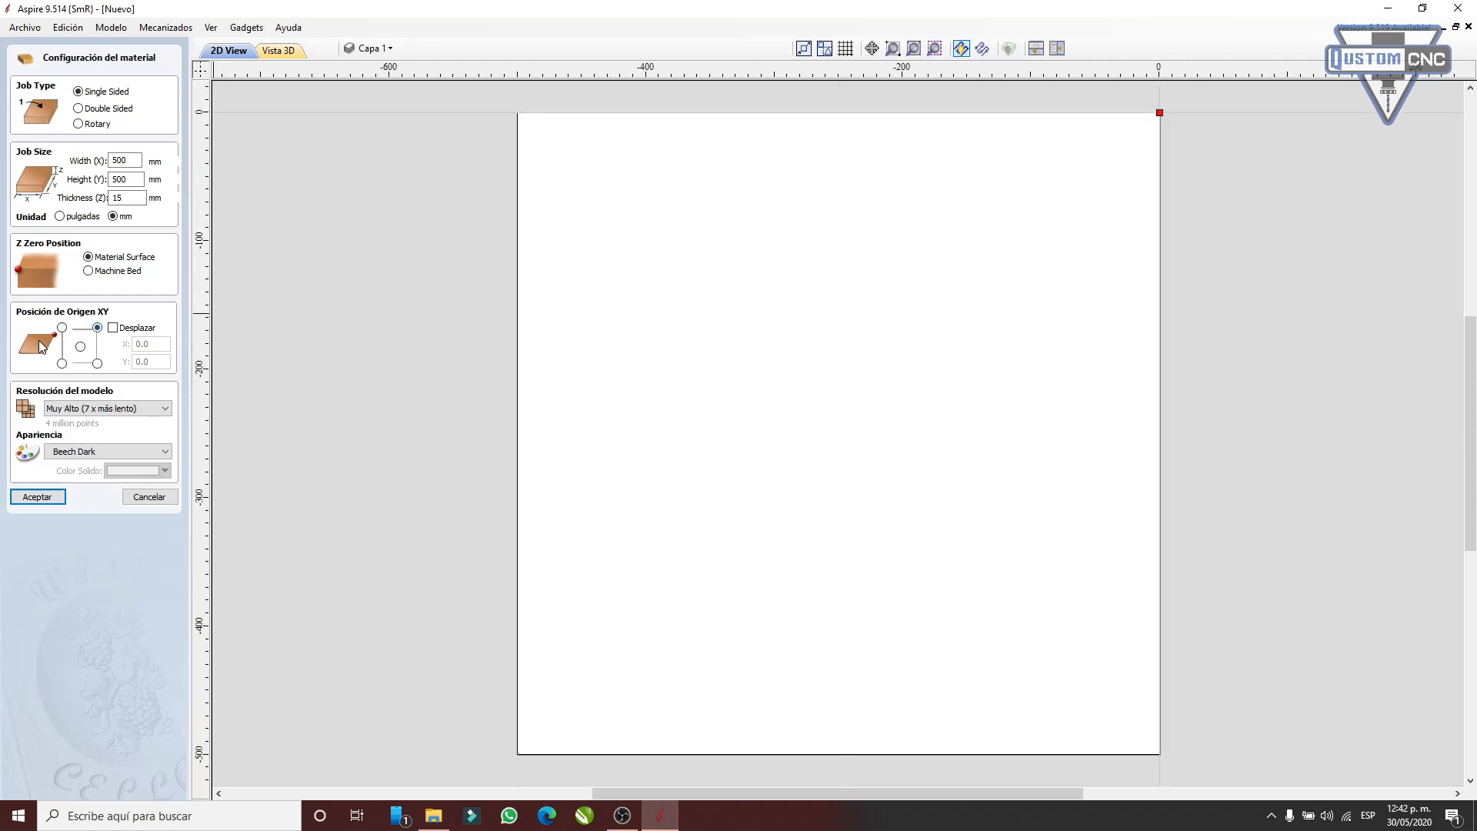
pyautogui.click(63, 329)
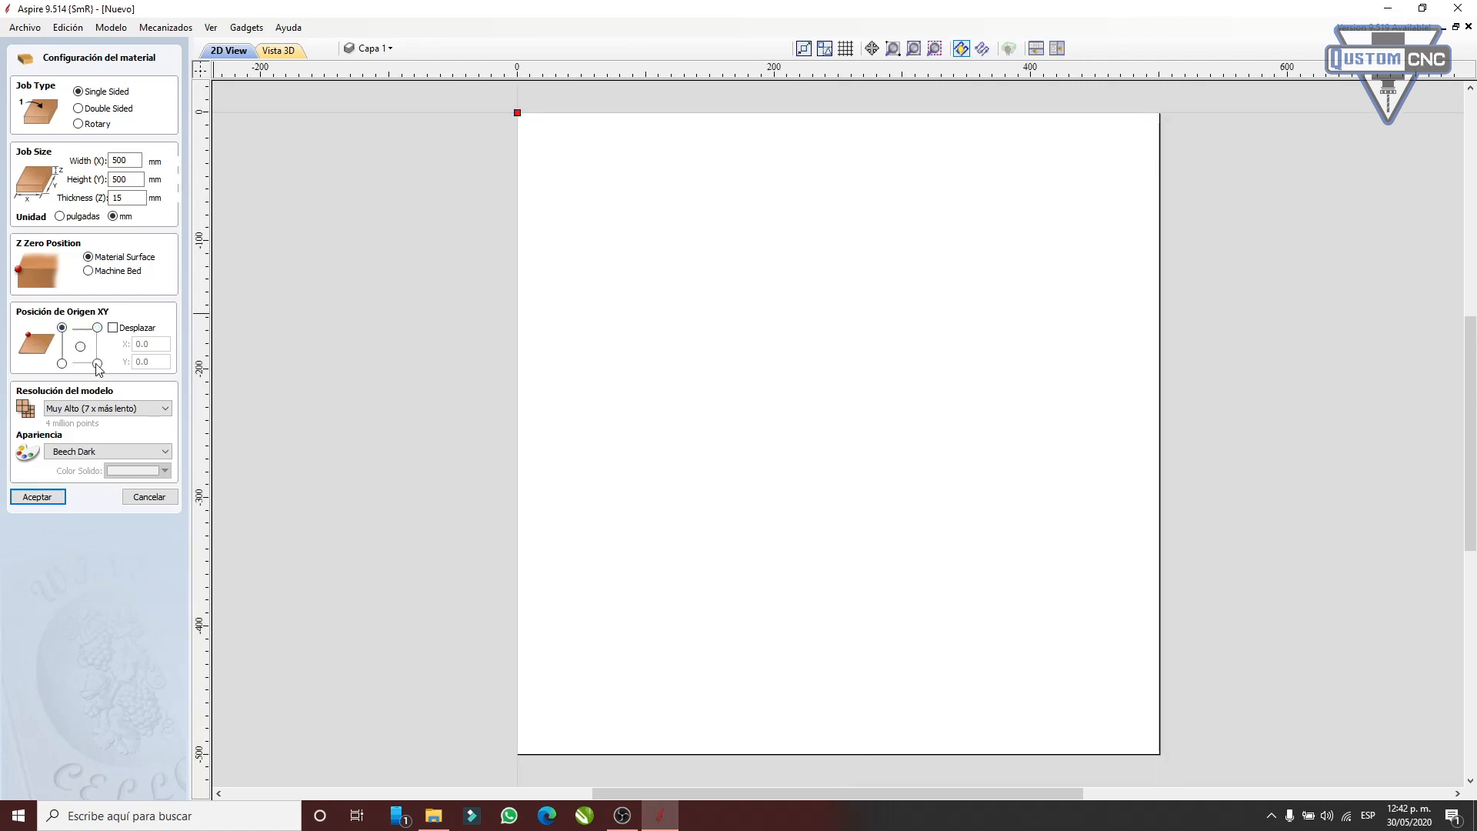
pyautogui.click(80, 347)
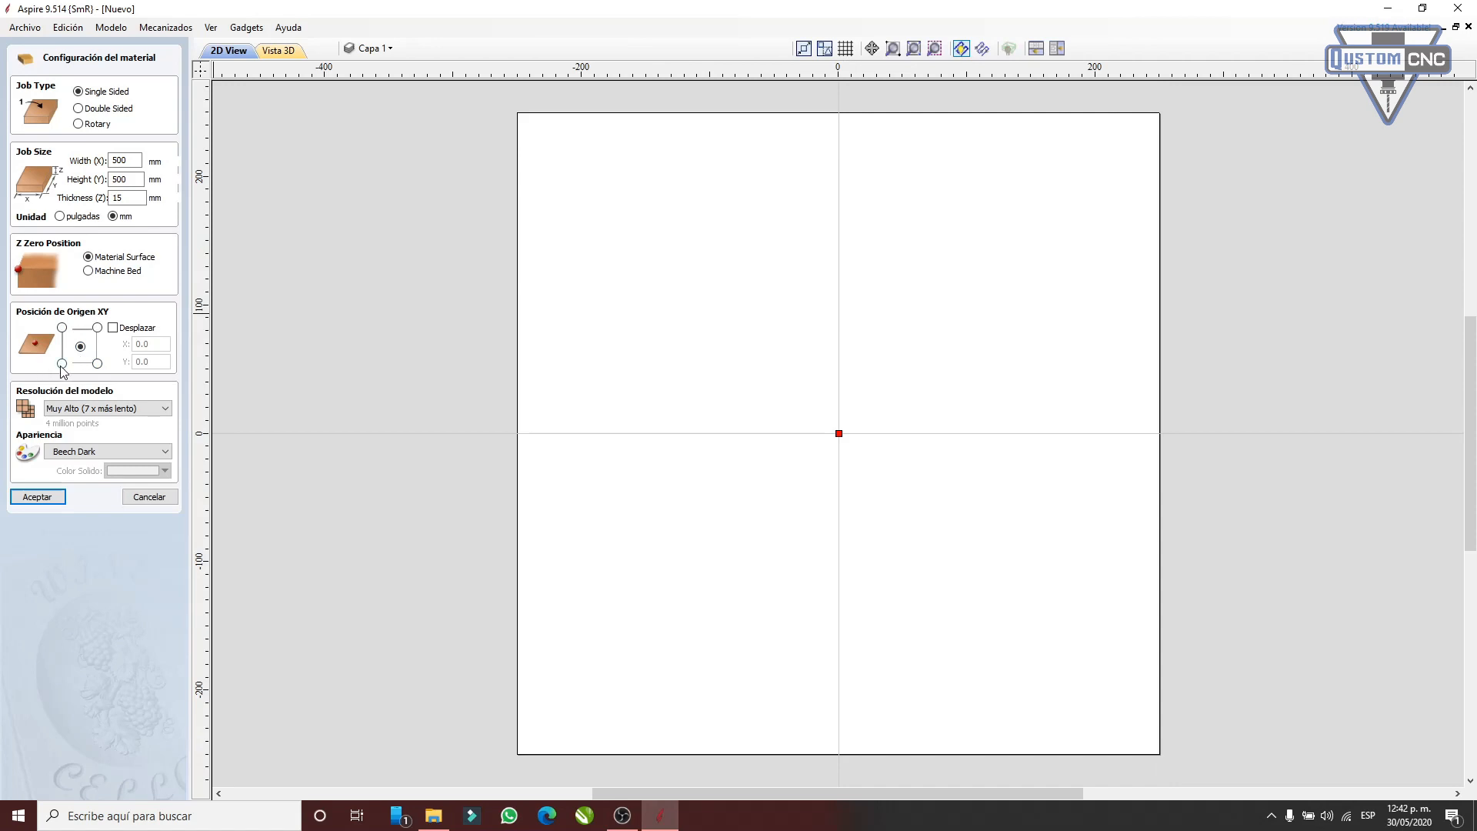
pyautogui.click(61, 363)
pyautogui.click(97, 363)
pyautogui.click(80, 347)
pyautogui.click(62, 363)
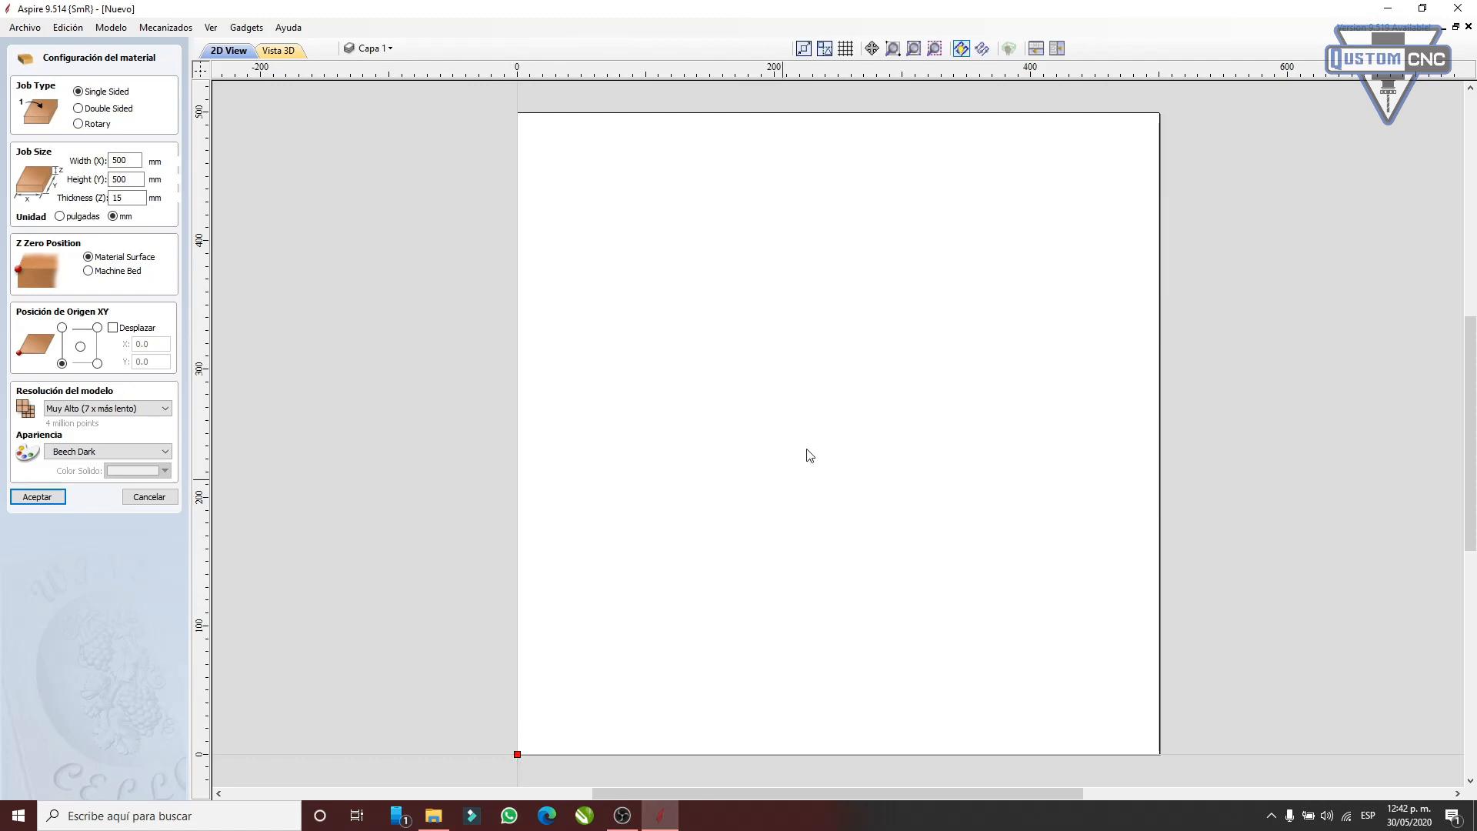
pyautogui.click(80, 346)
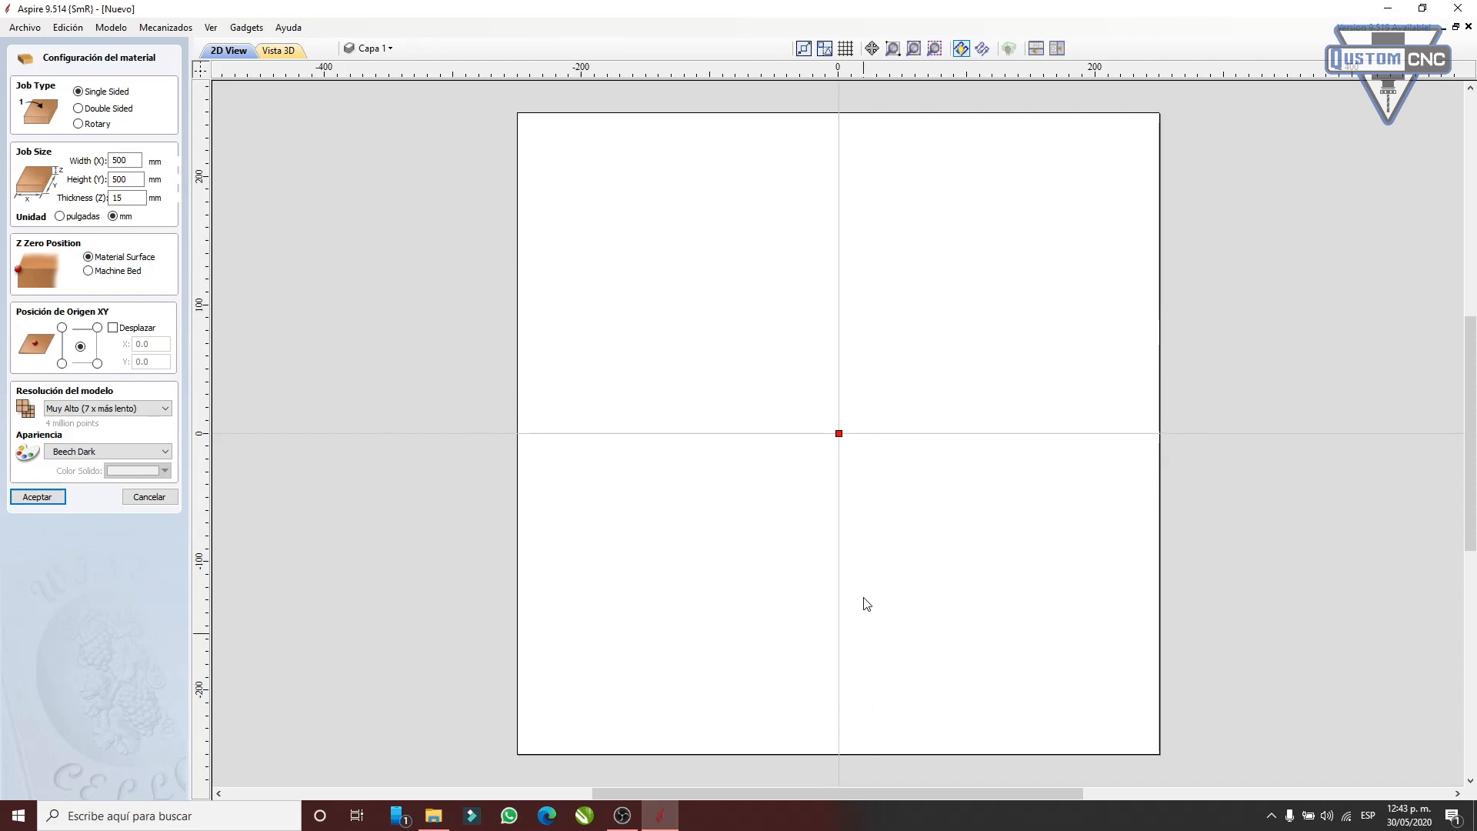
pyautogui.click(62, 364)
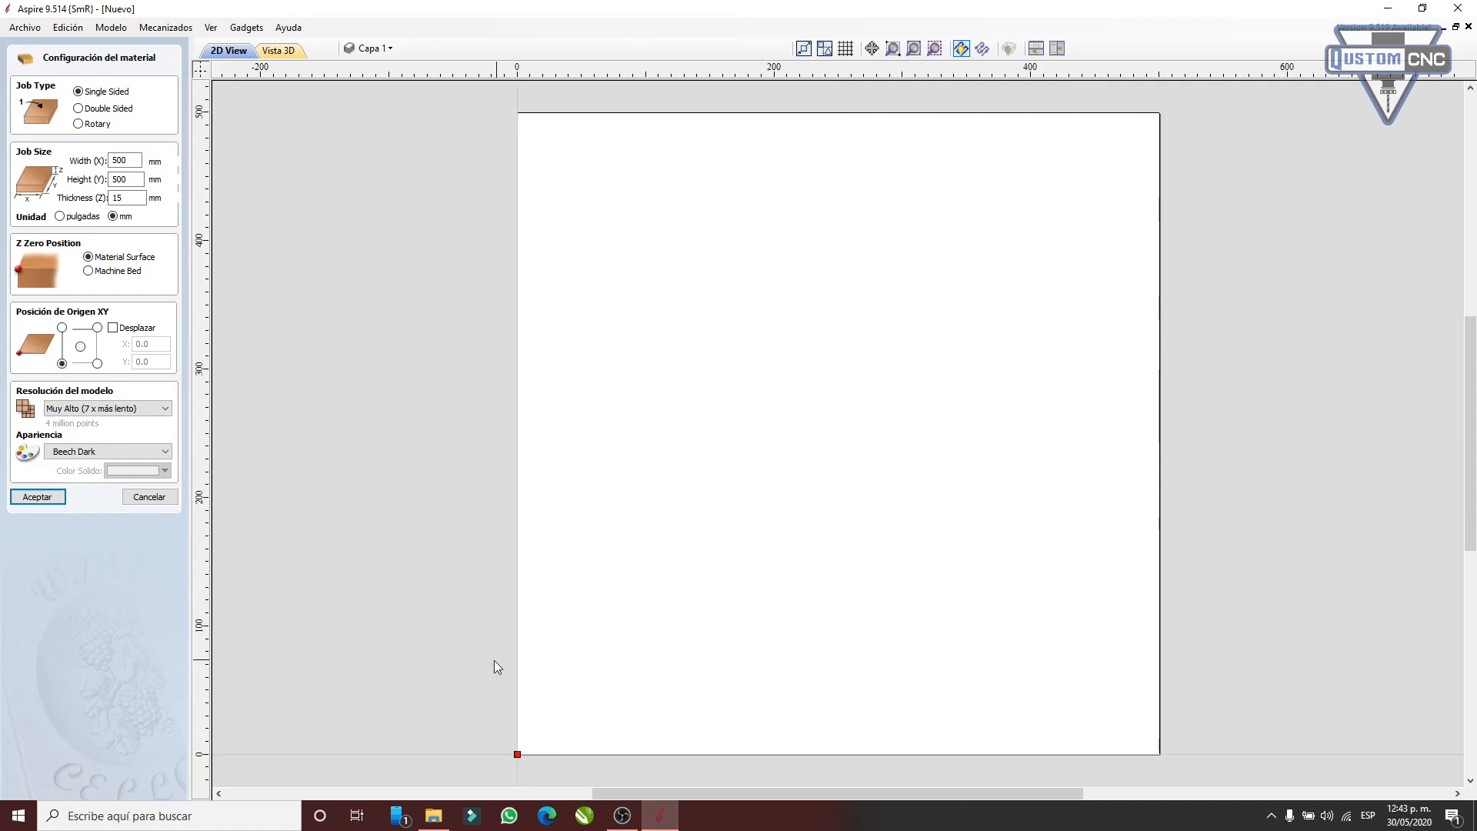
# - Choose the Muy Alto (7 x más lento) model resolution and accept the material setup
pyautogui.click(81, 408)
pyautogui.click(67, 406)
pyautogui.click(66, 407)
pyautogui.click(67, 406)
pyautogui.click(86, 409)
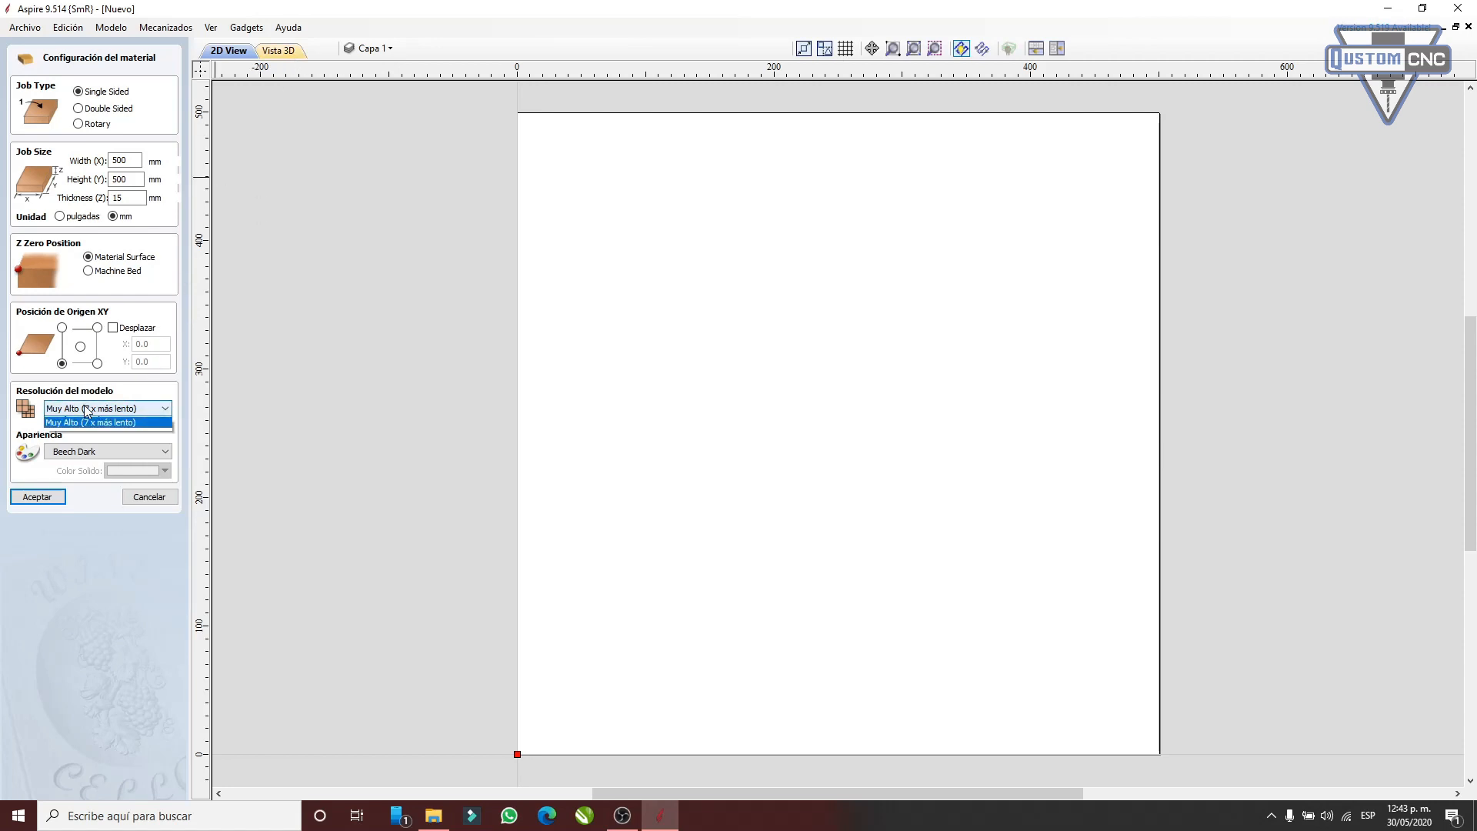
pyautogui.click(77, 442)
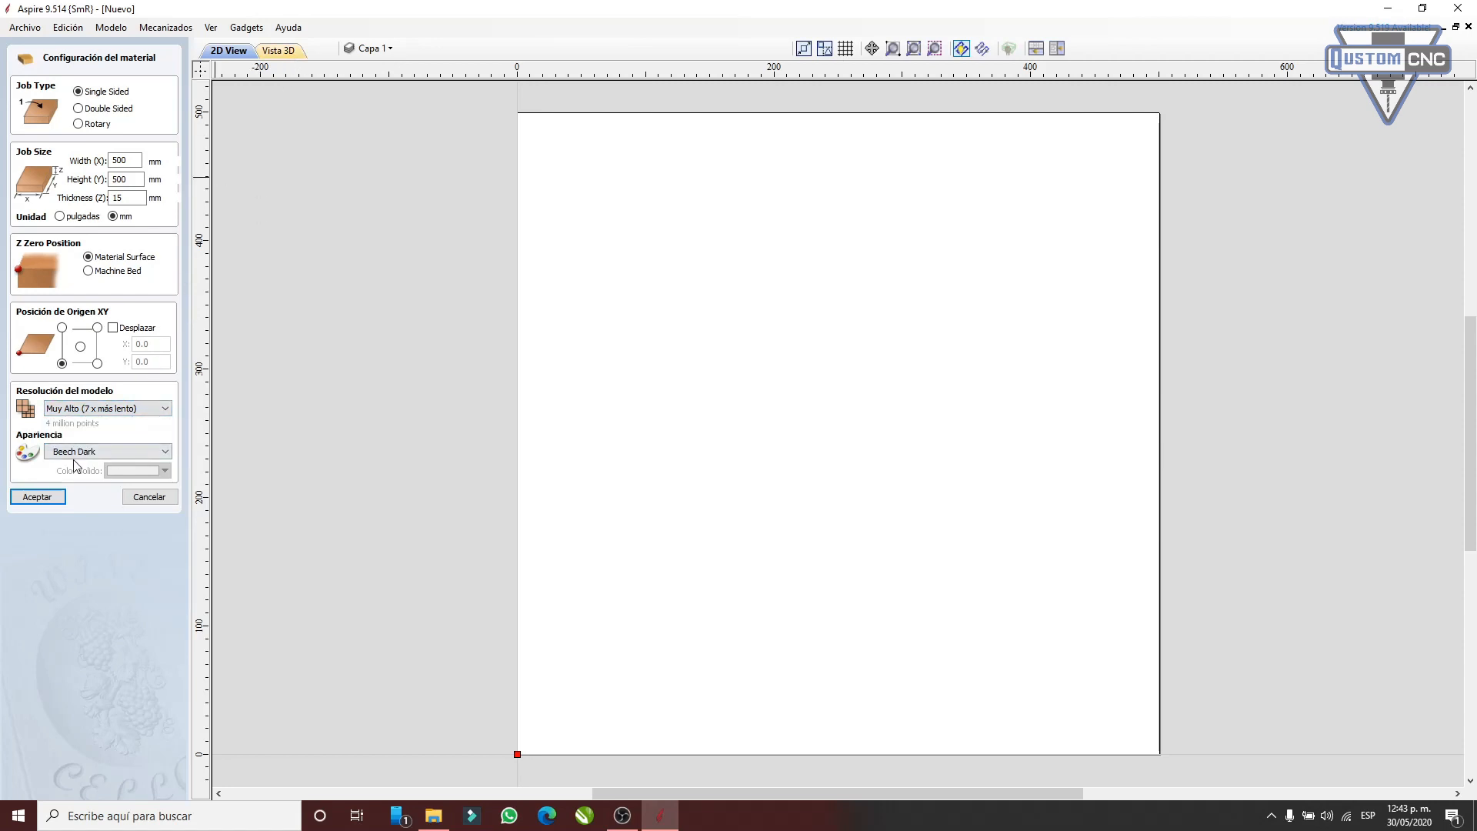
pyautogui.click(73, 451)
pyautogui.click(74, 451)
pyautogui.click(89, 408)
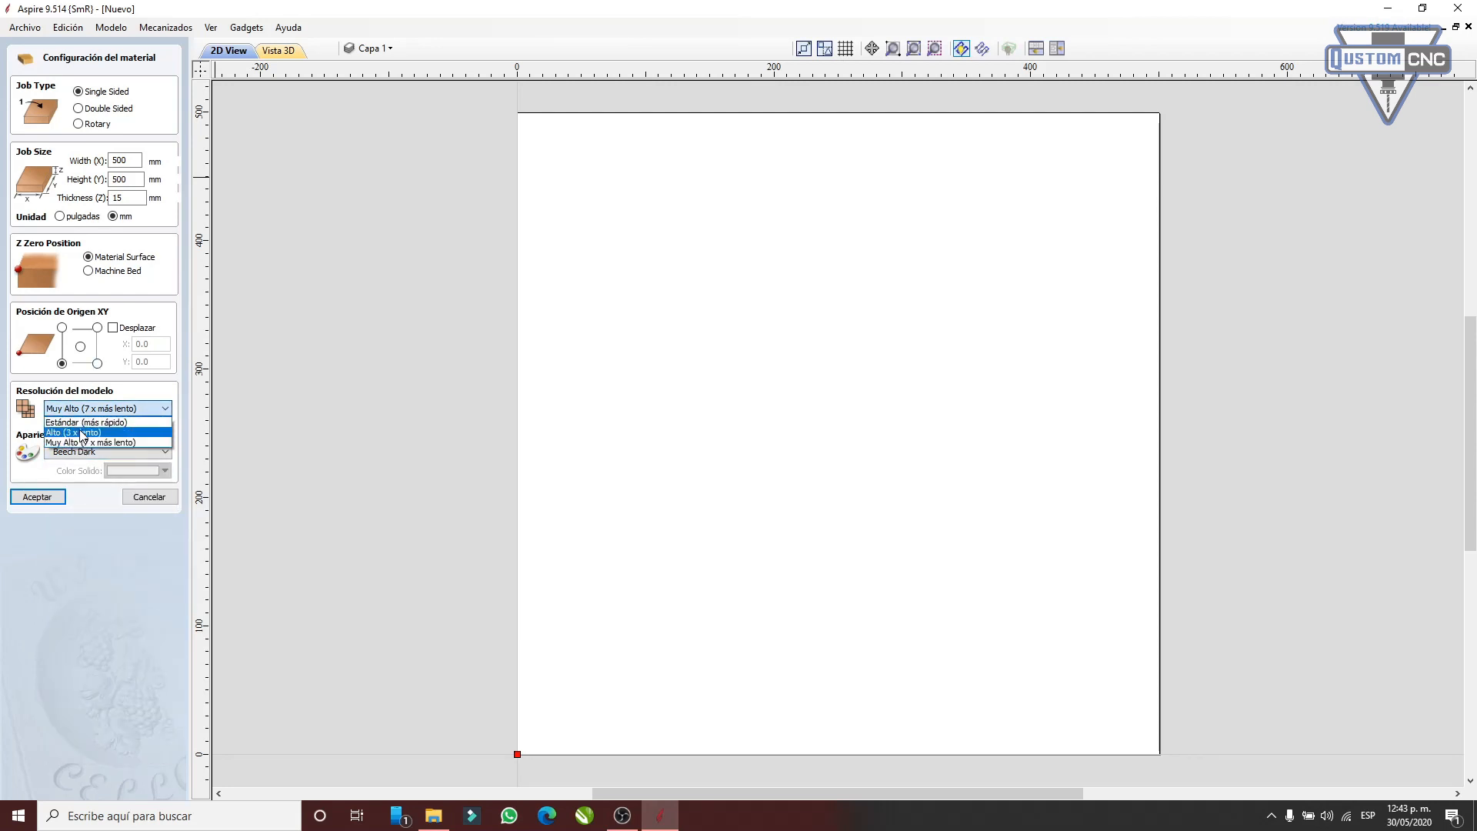
pyautogui.click(79, 443)
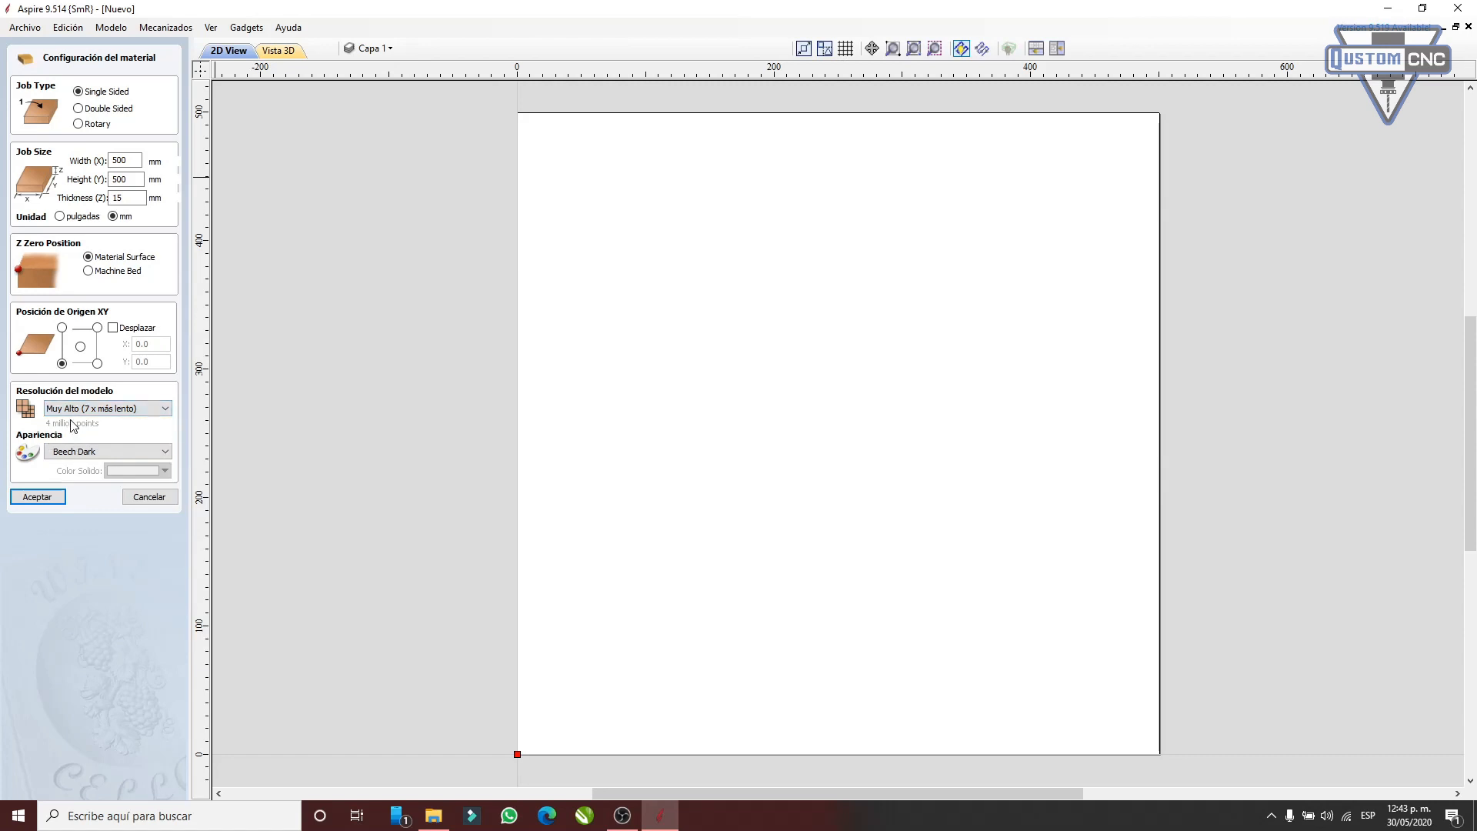
pyautogui.click(69, 409)
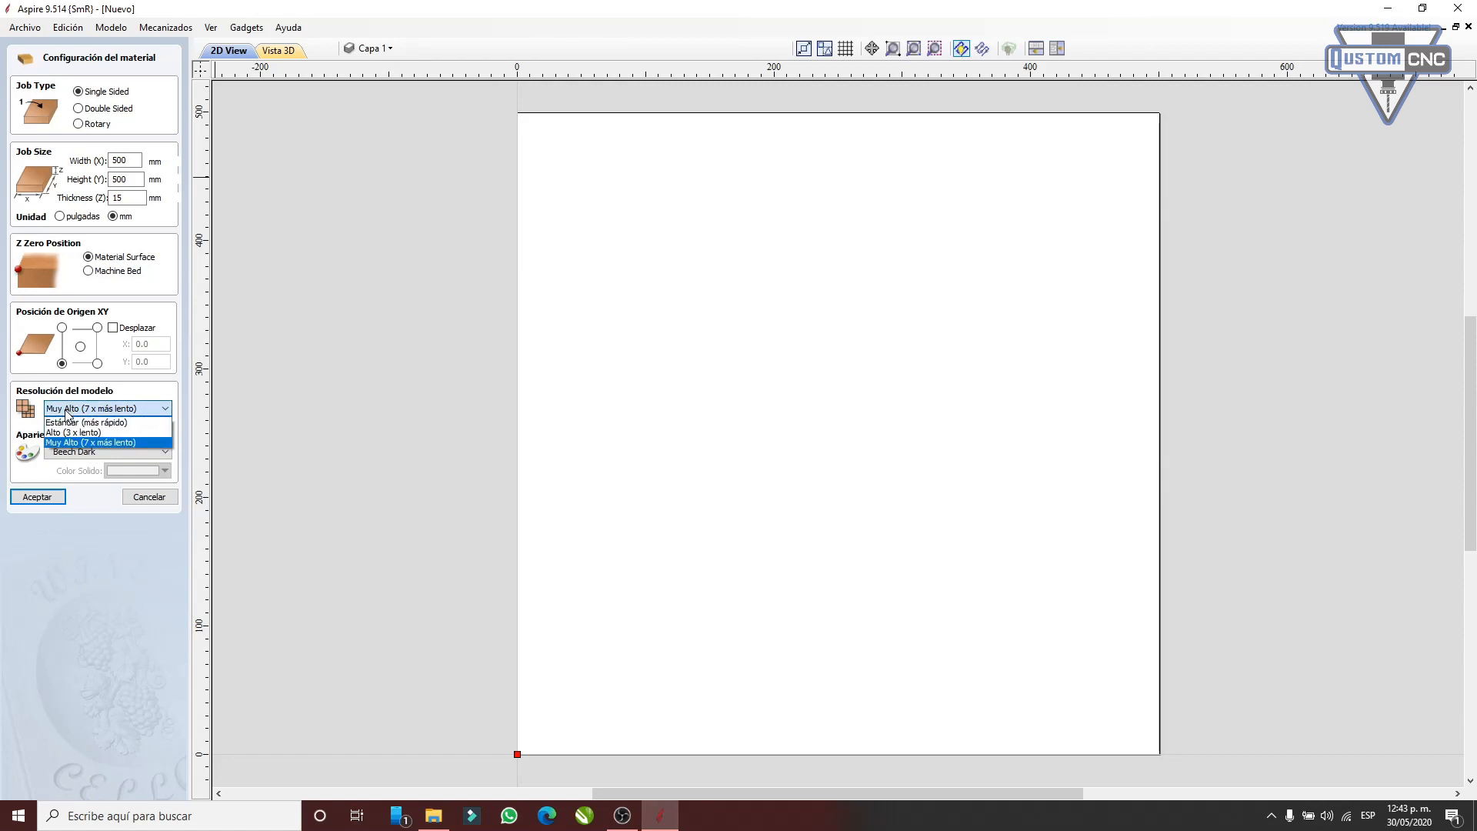
pyautogui.press('Escape')
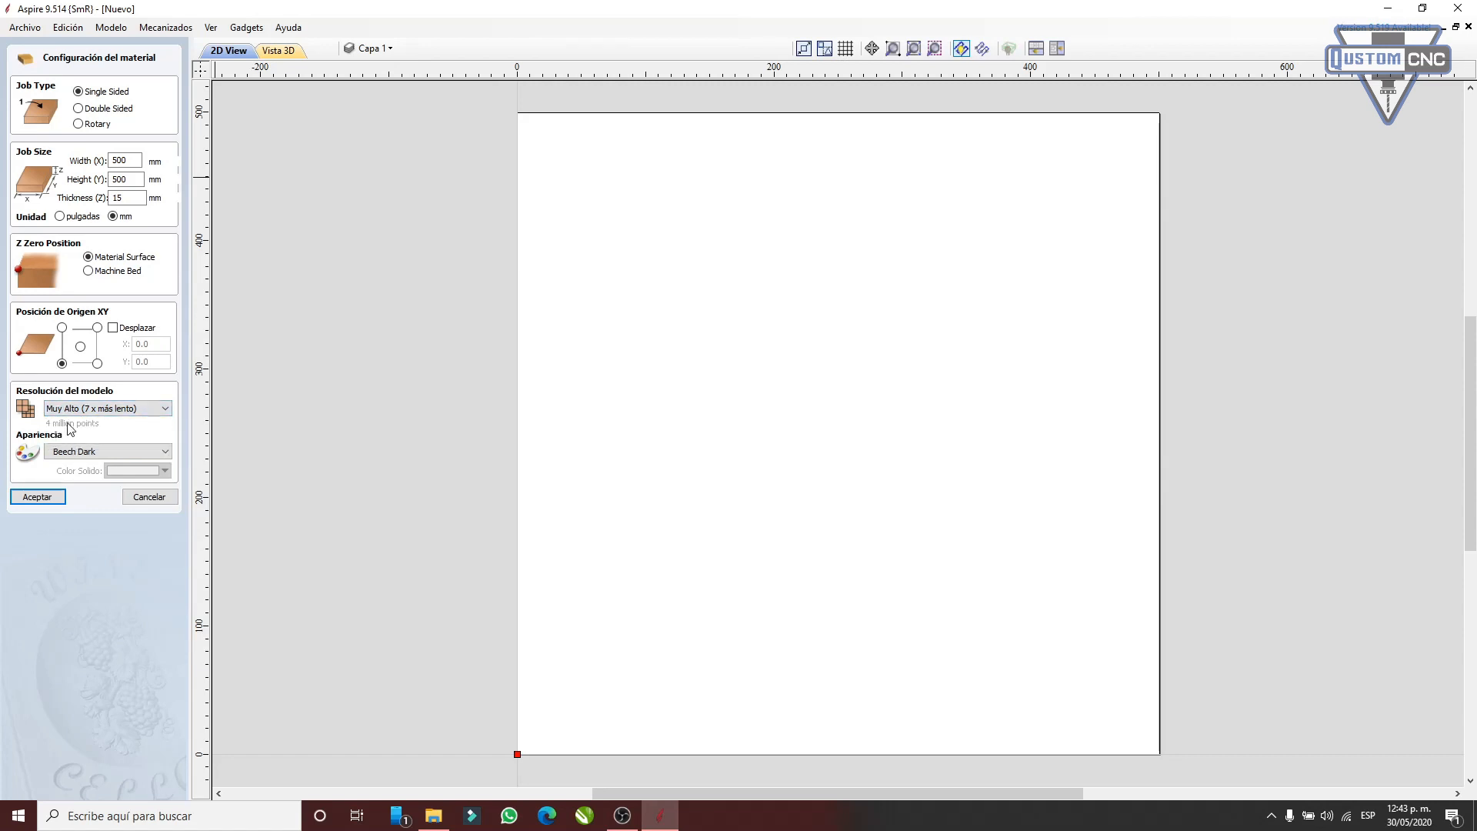
pyautogui.click(123, 408)
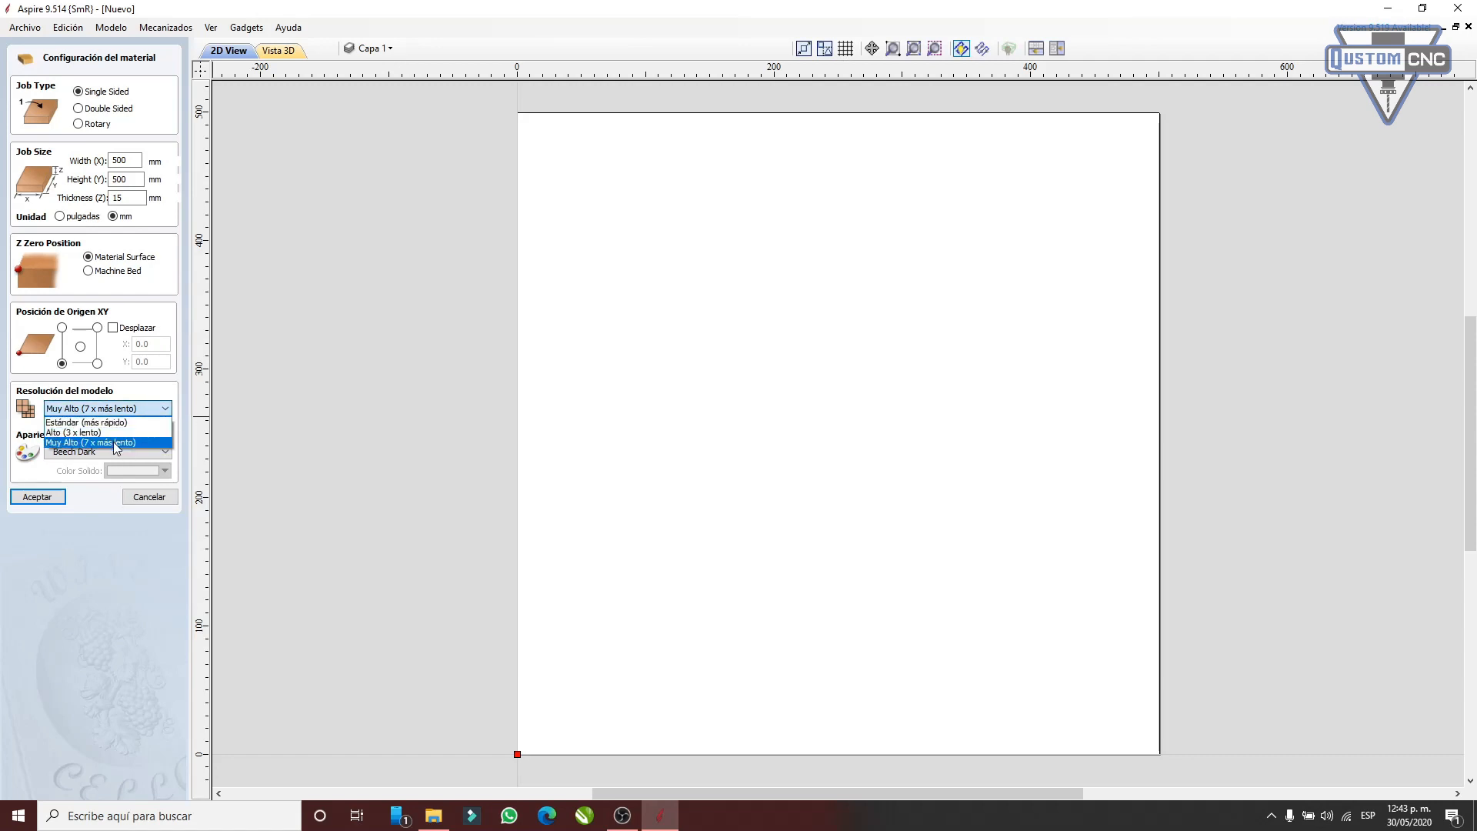
pyautogui.click(115, 408)
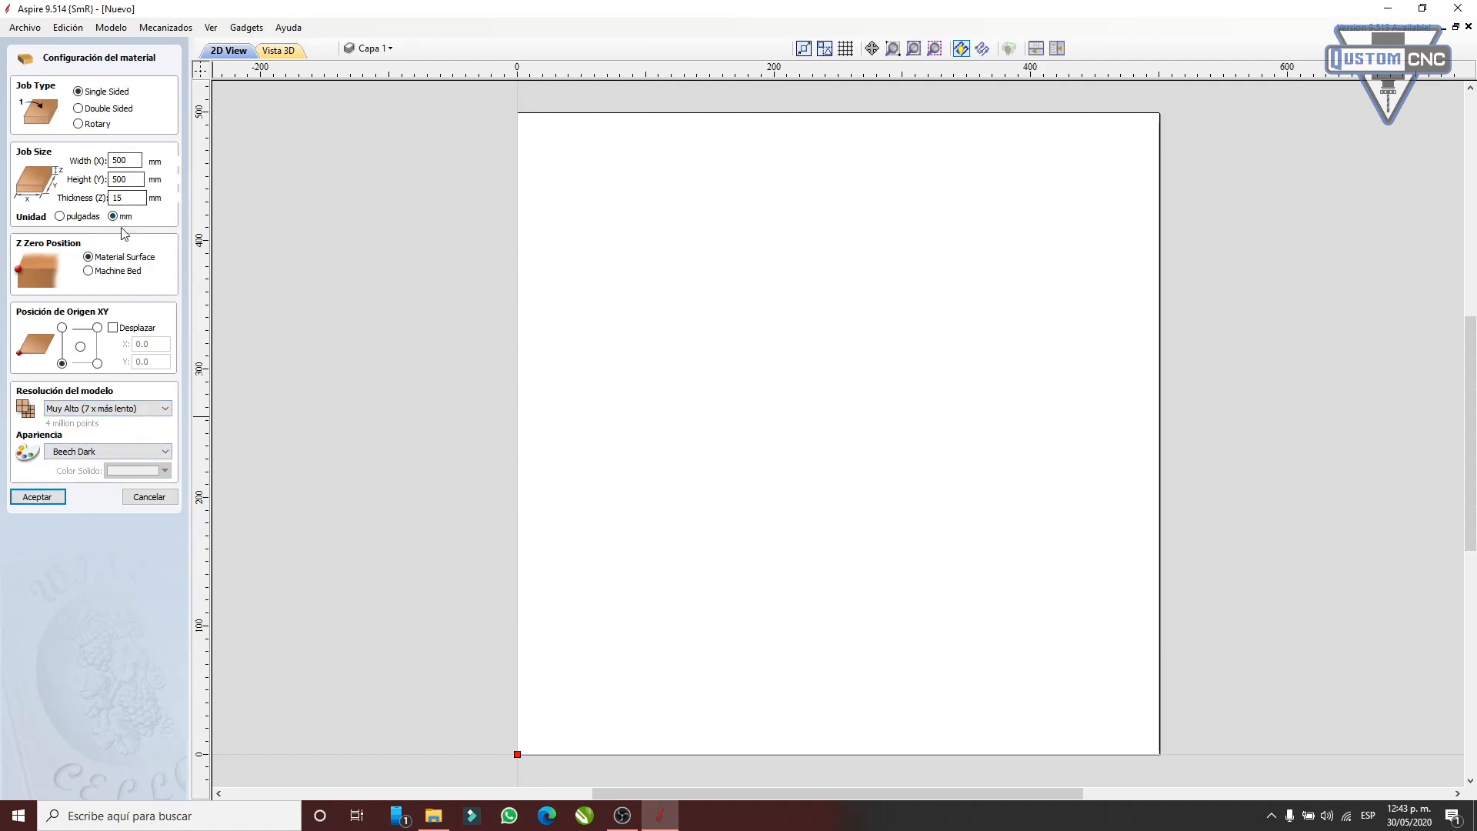
pyautogui.click(34, 497)
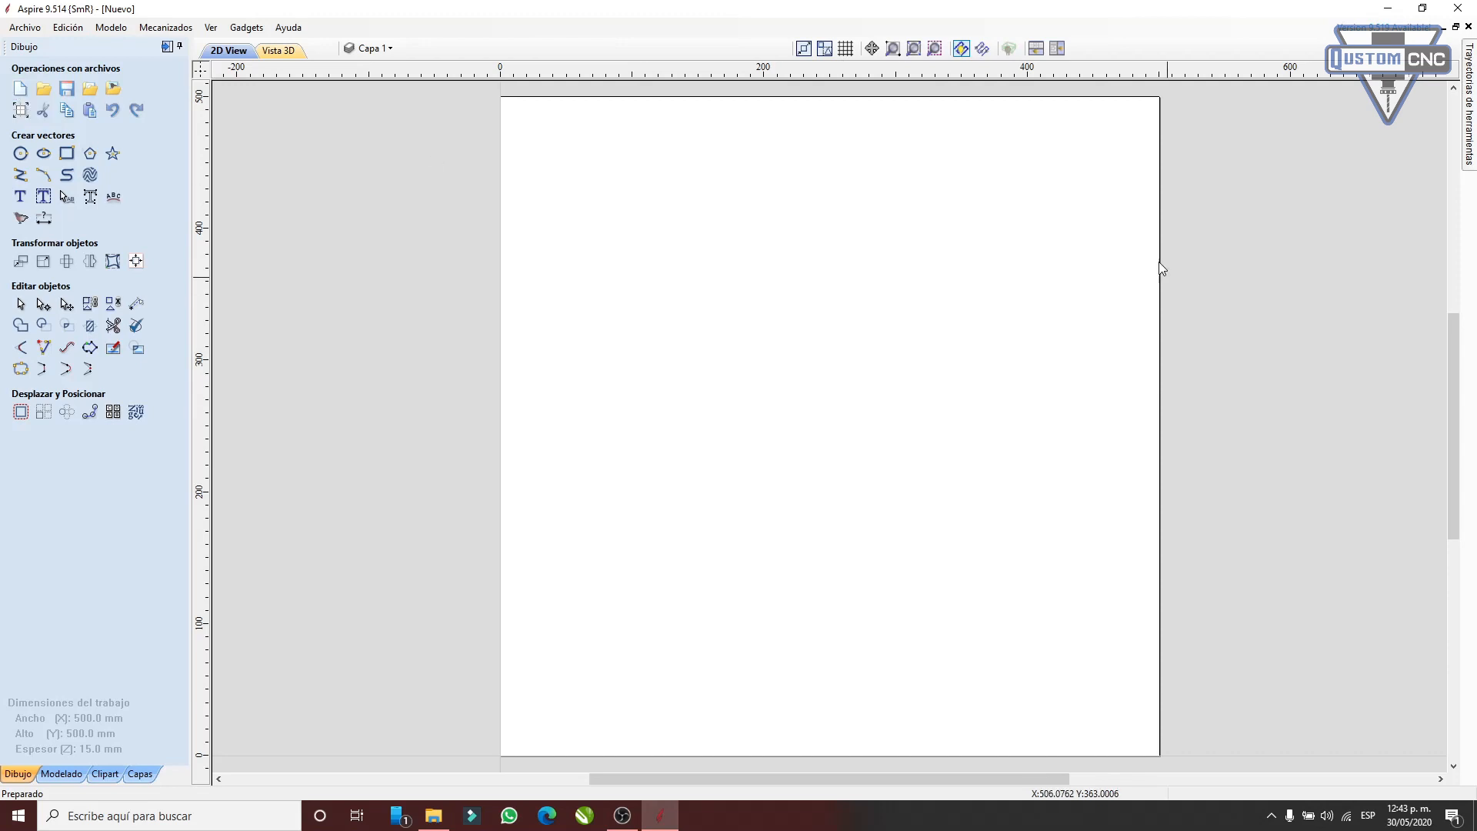
pyautogui.click(23, 91)
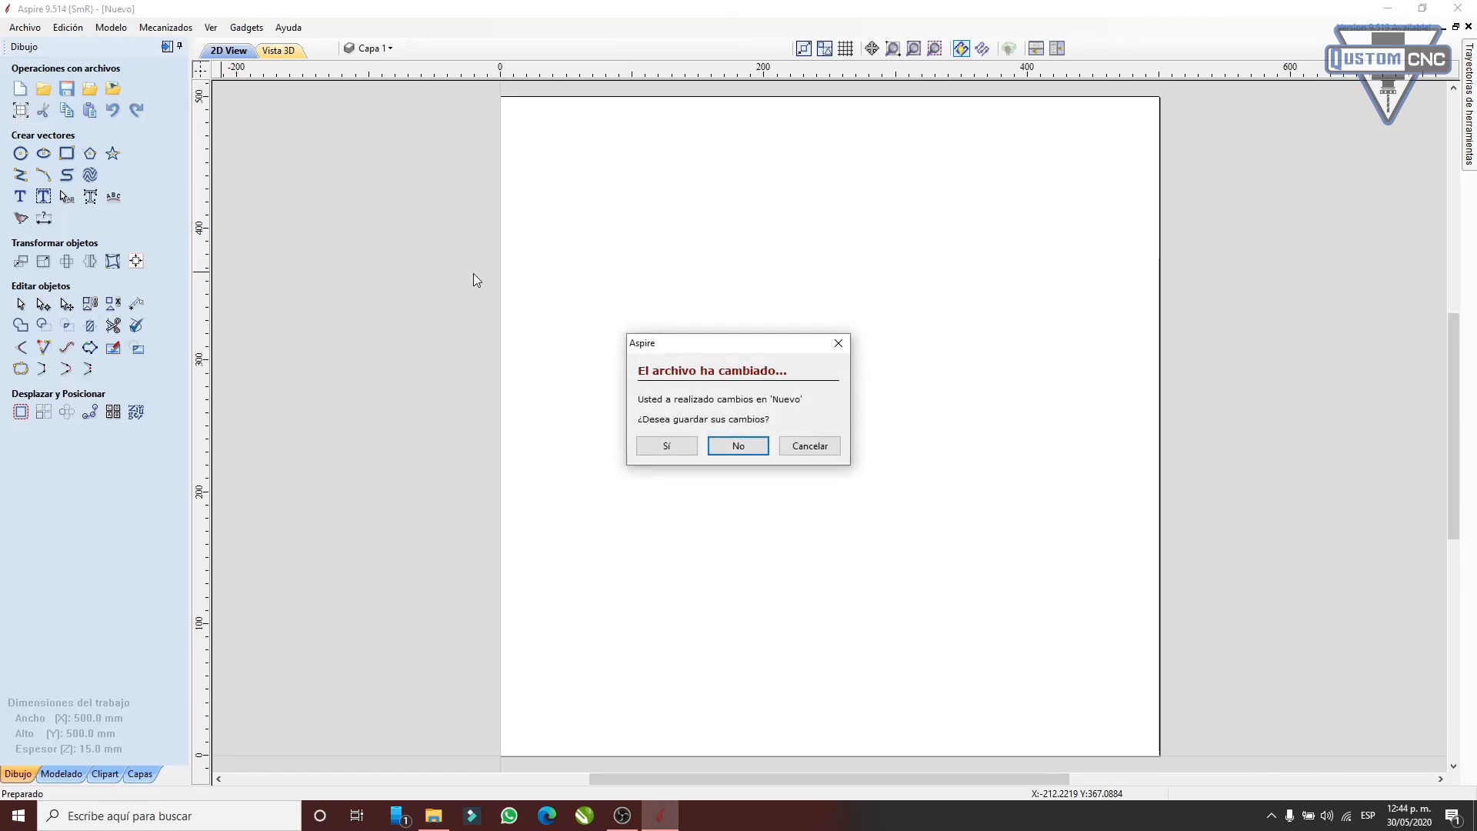
pyautogui.click(790, 448)
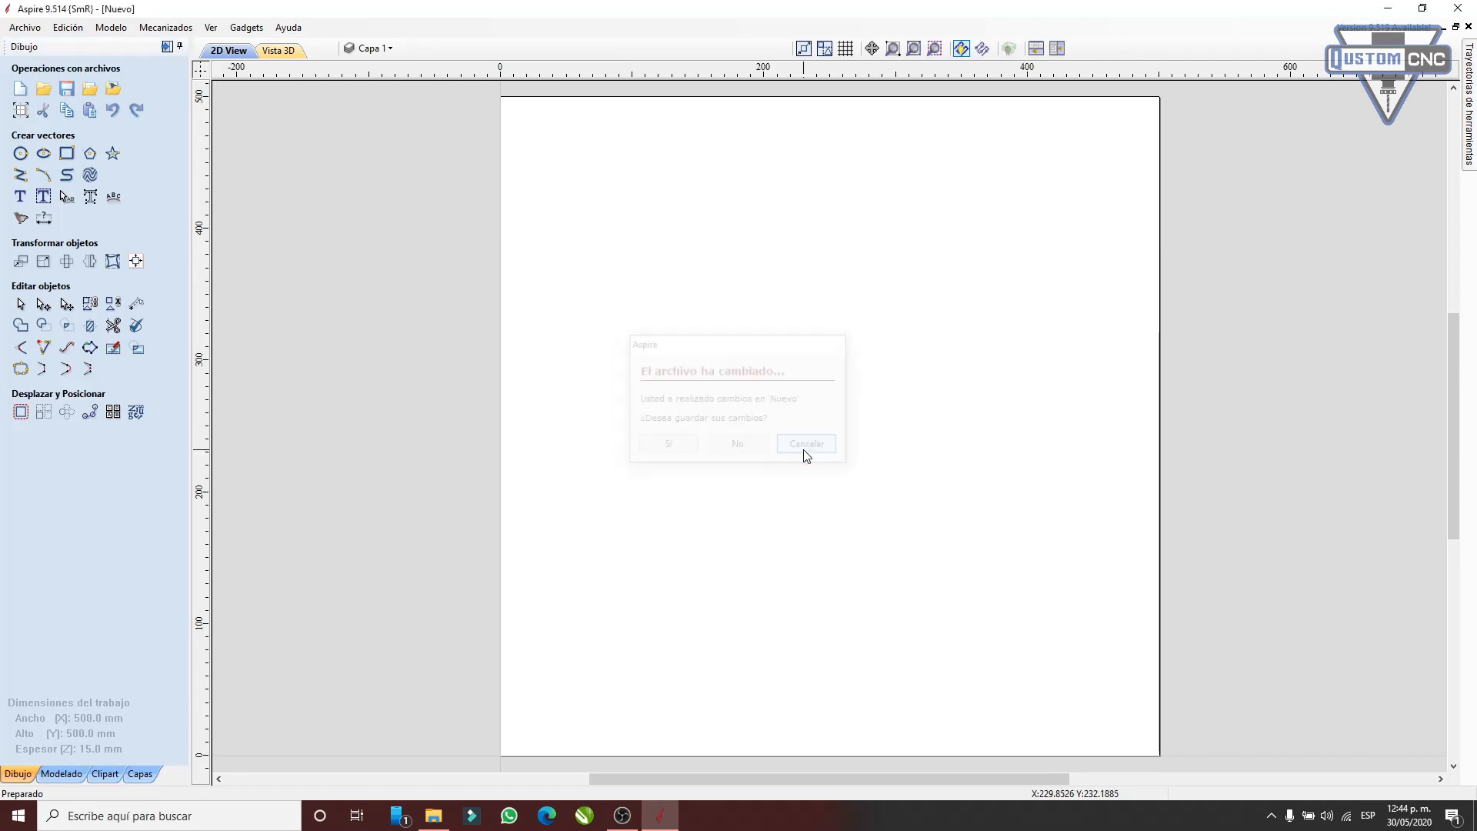
pyautogui.click(37, 92)
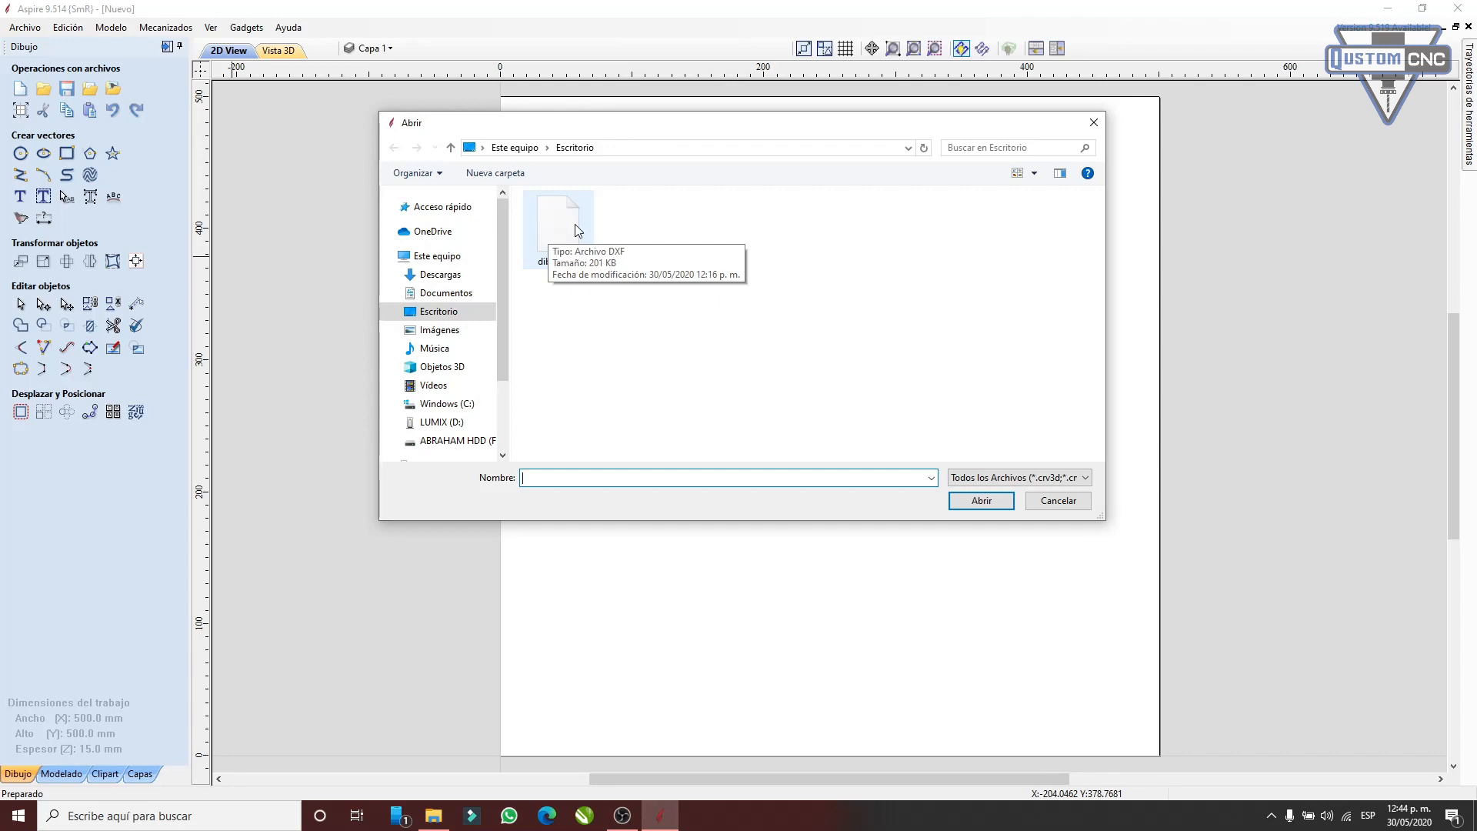
pyautogui.click(1059, 501)
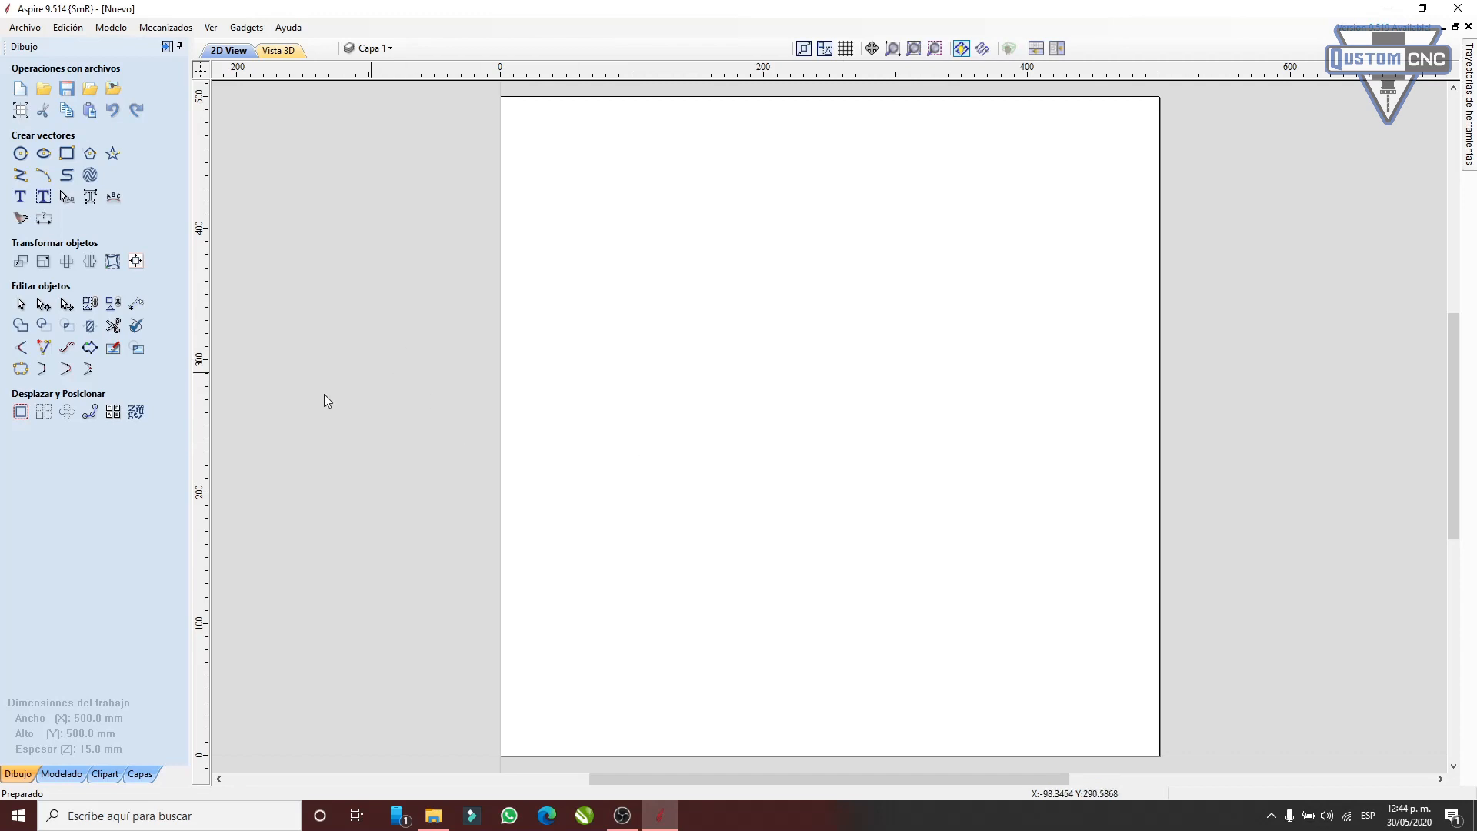
pyautogui.click(91, 90)
pyautogui.click(589, 257)
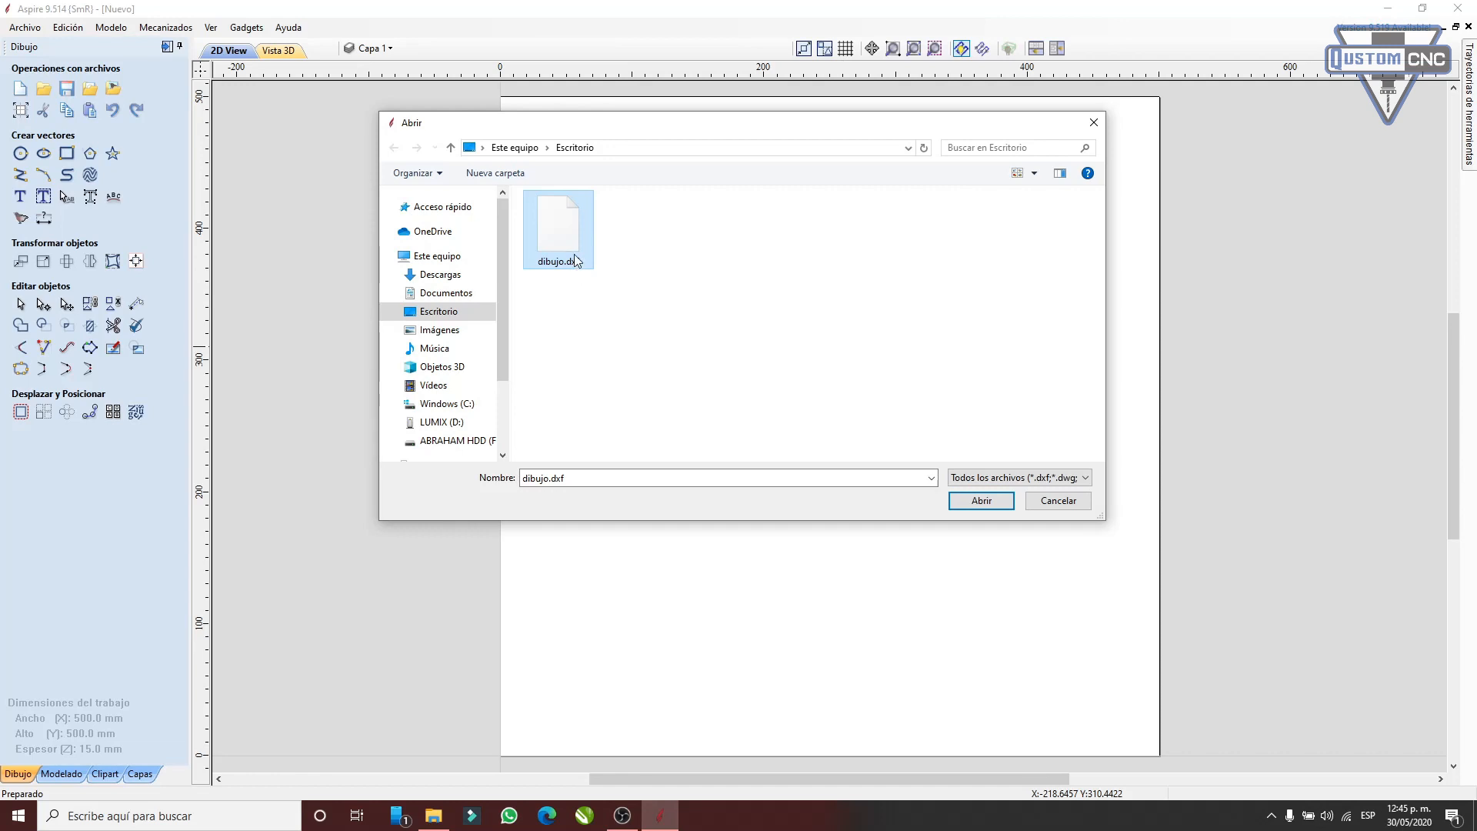
pyautogui.click(1088, 506)
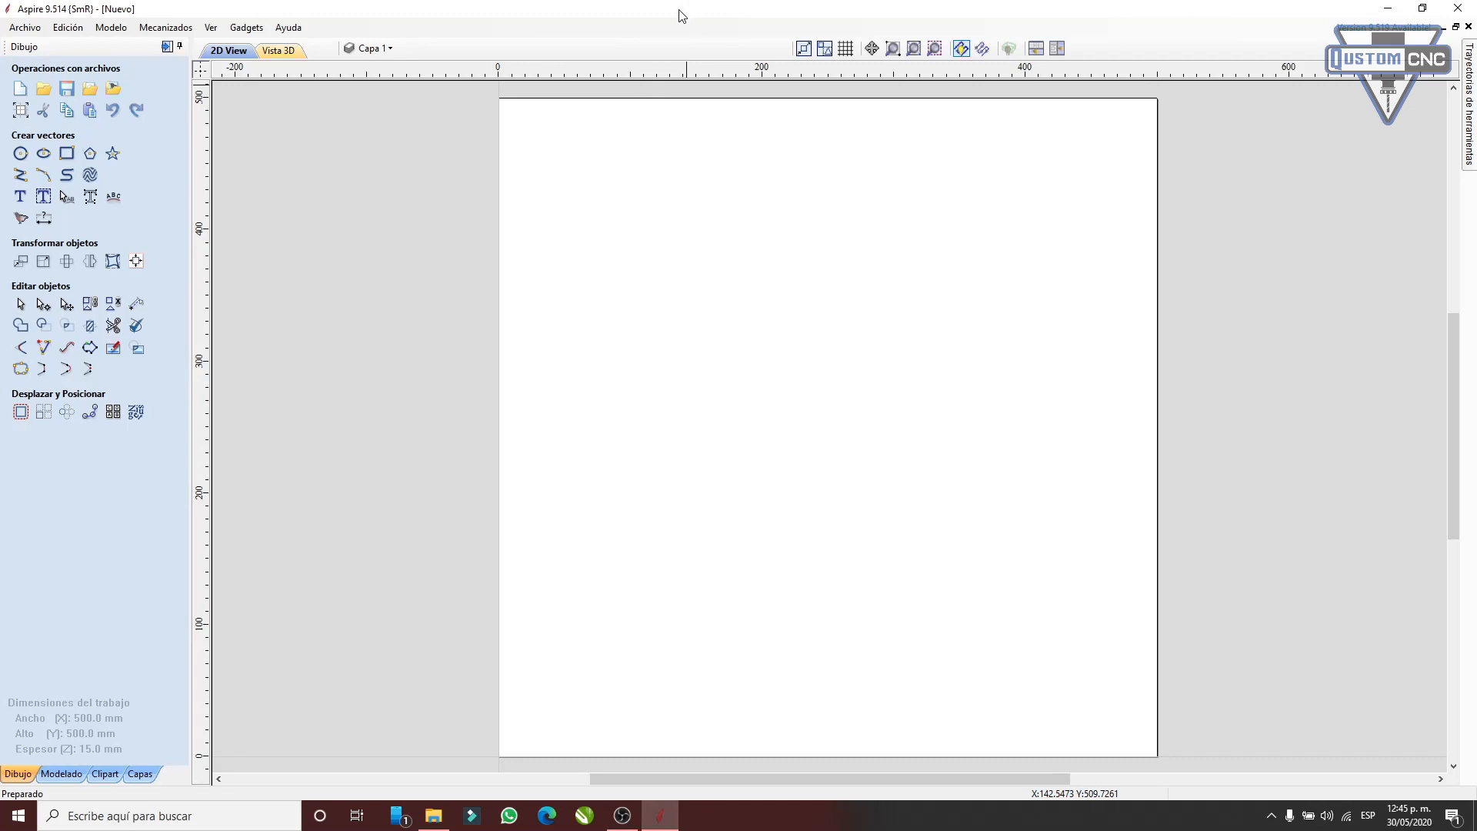
# - Import the vectors from dibujo.dxf in the Escritorio folder into the job
pyautogui.click(92, 91)
pyautogui.doubleClick(563, 249)
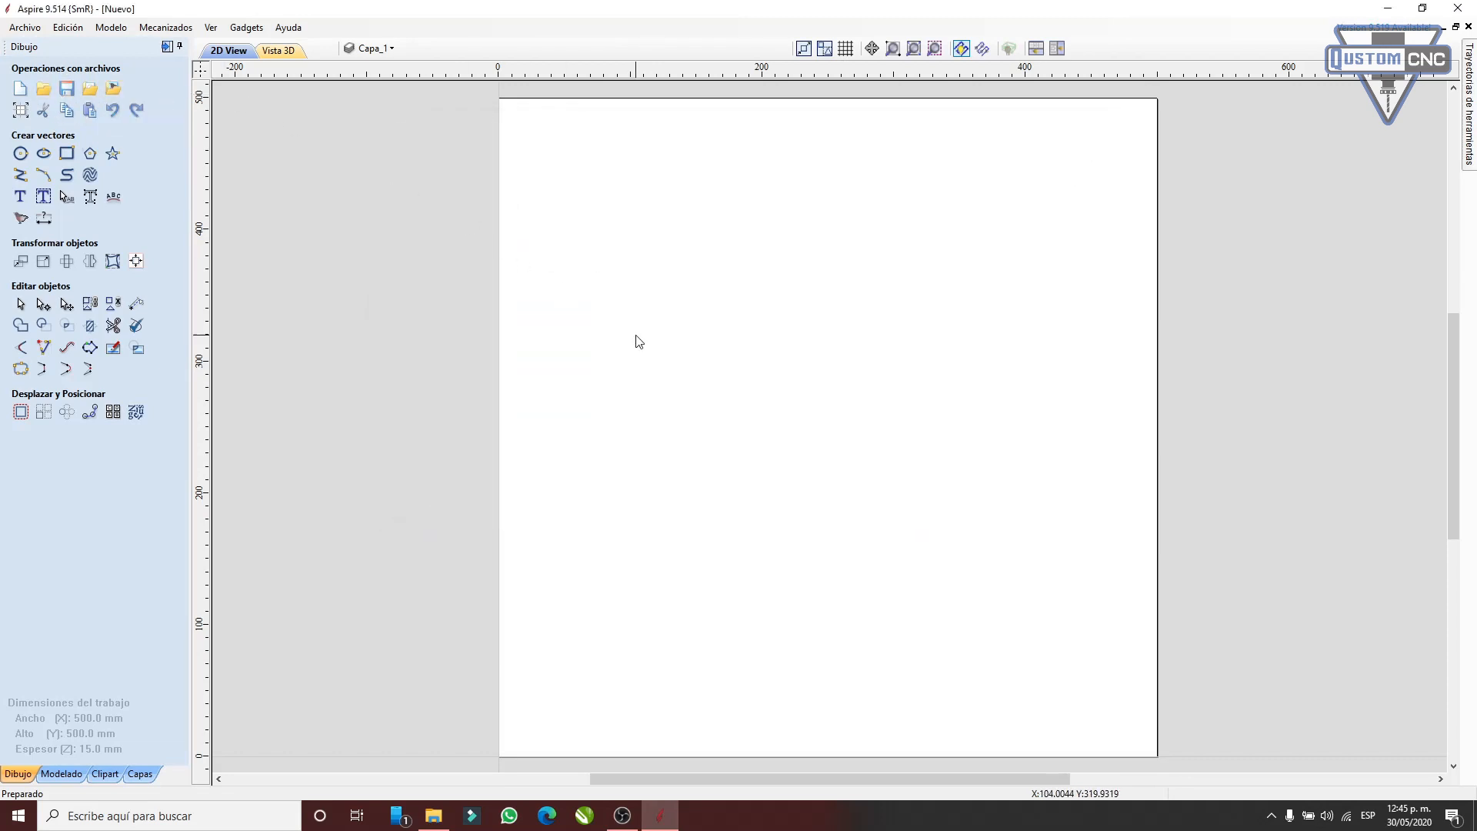
pyautogui.scroll(-1, 636, 341)
pyautogui.scroll(-2, 637, 340)
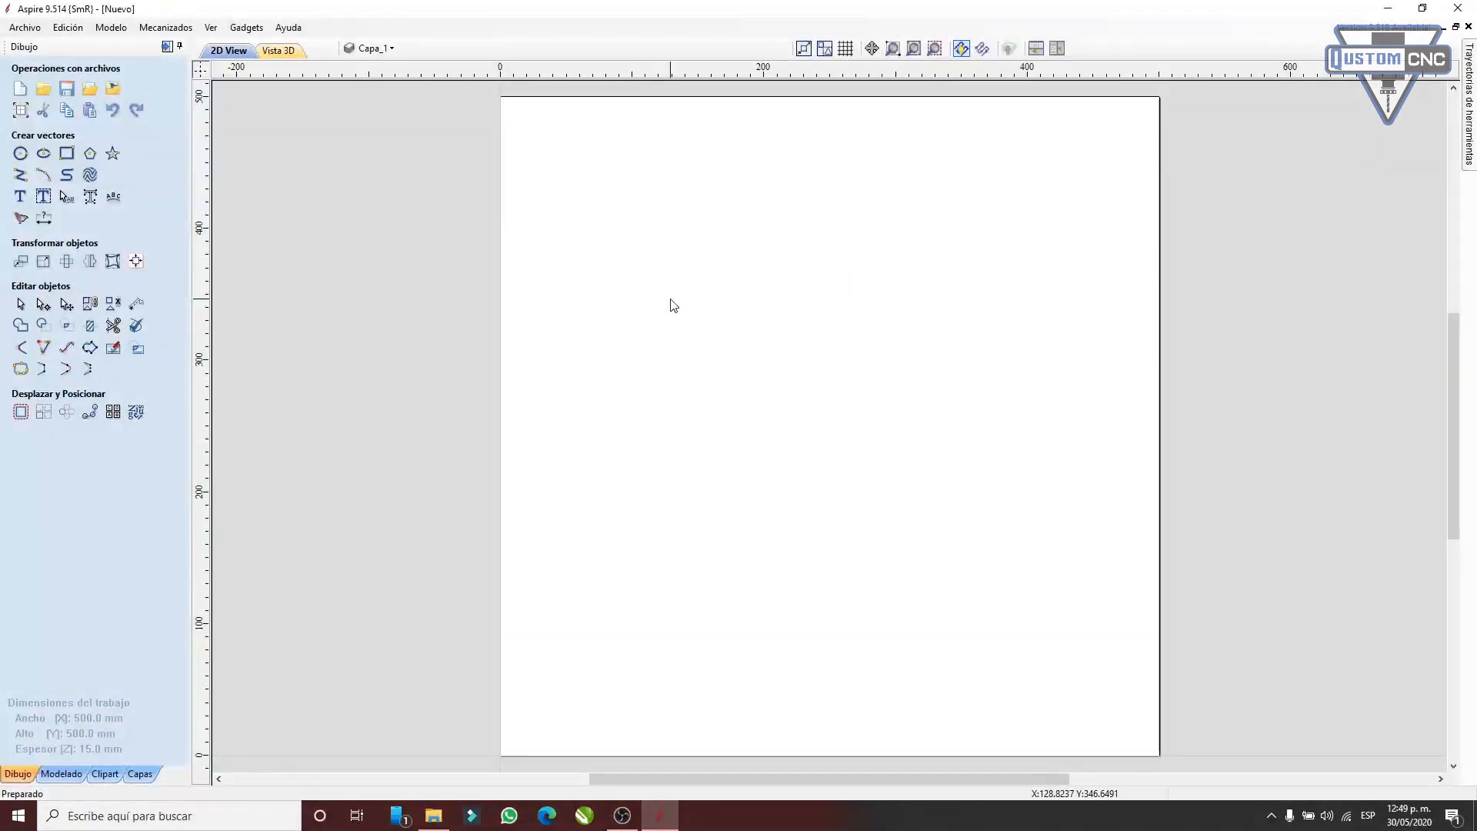
# - Import the image with the Greybeards and Balrogs logos from the Descargas folder into the 2D view
pyautogui.click(113, 90)
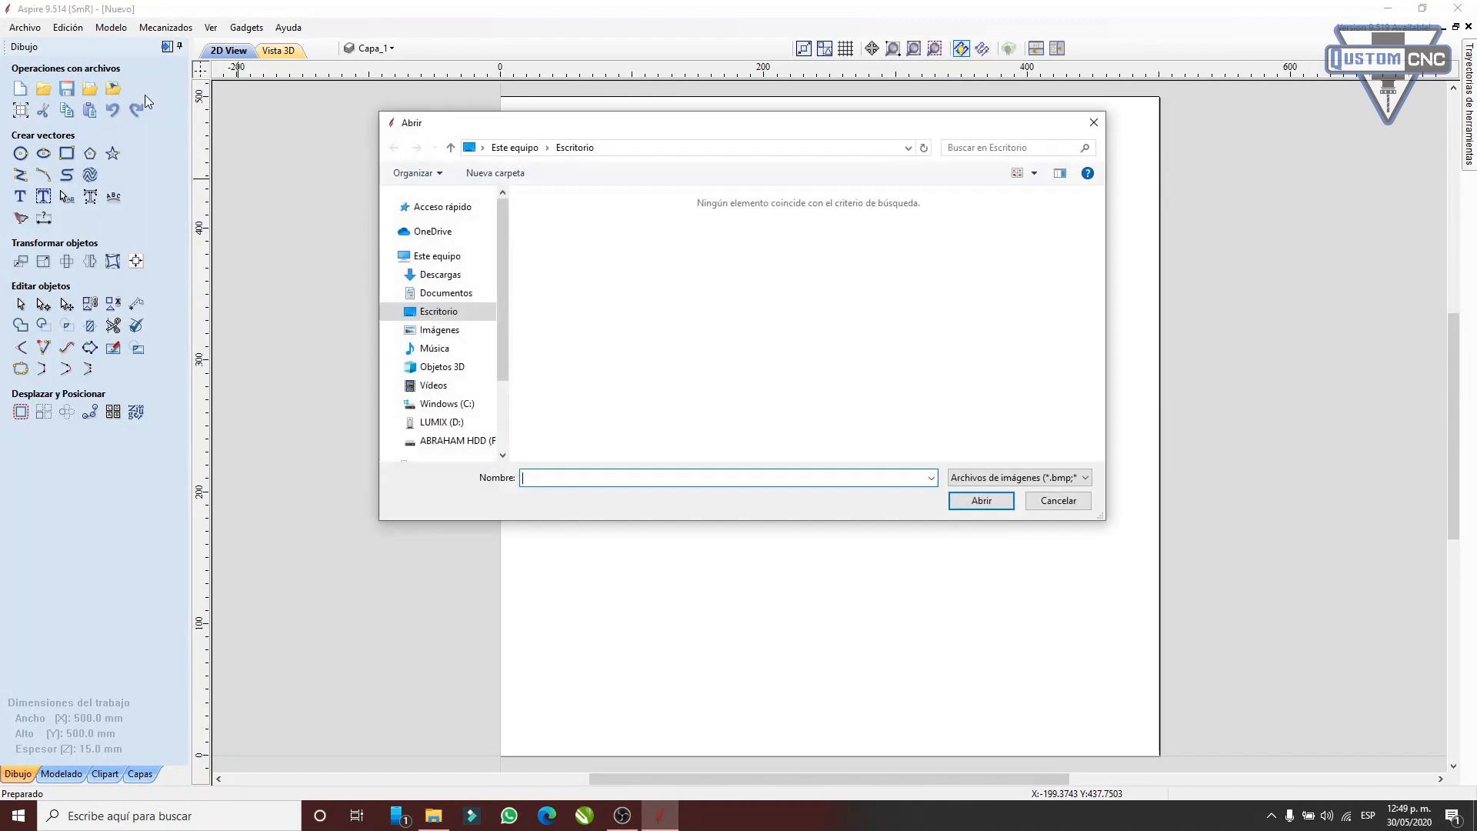
pyautogui.click(1056, 502)
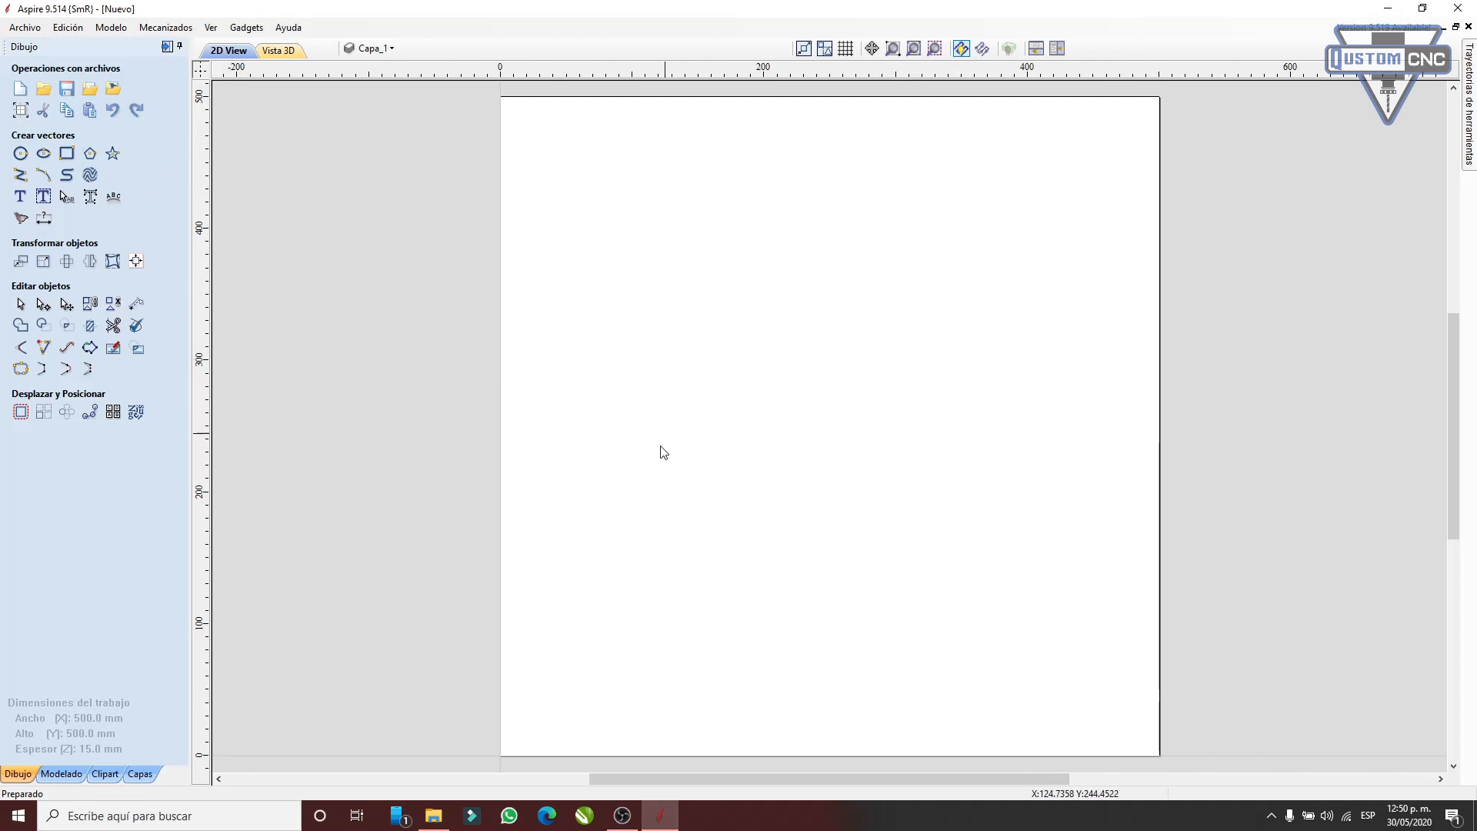
pyautogui.click(114, 88)
pyautogui.scroll(-2, 454, 400)
pyautogui.scroll(2, 452, 331)
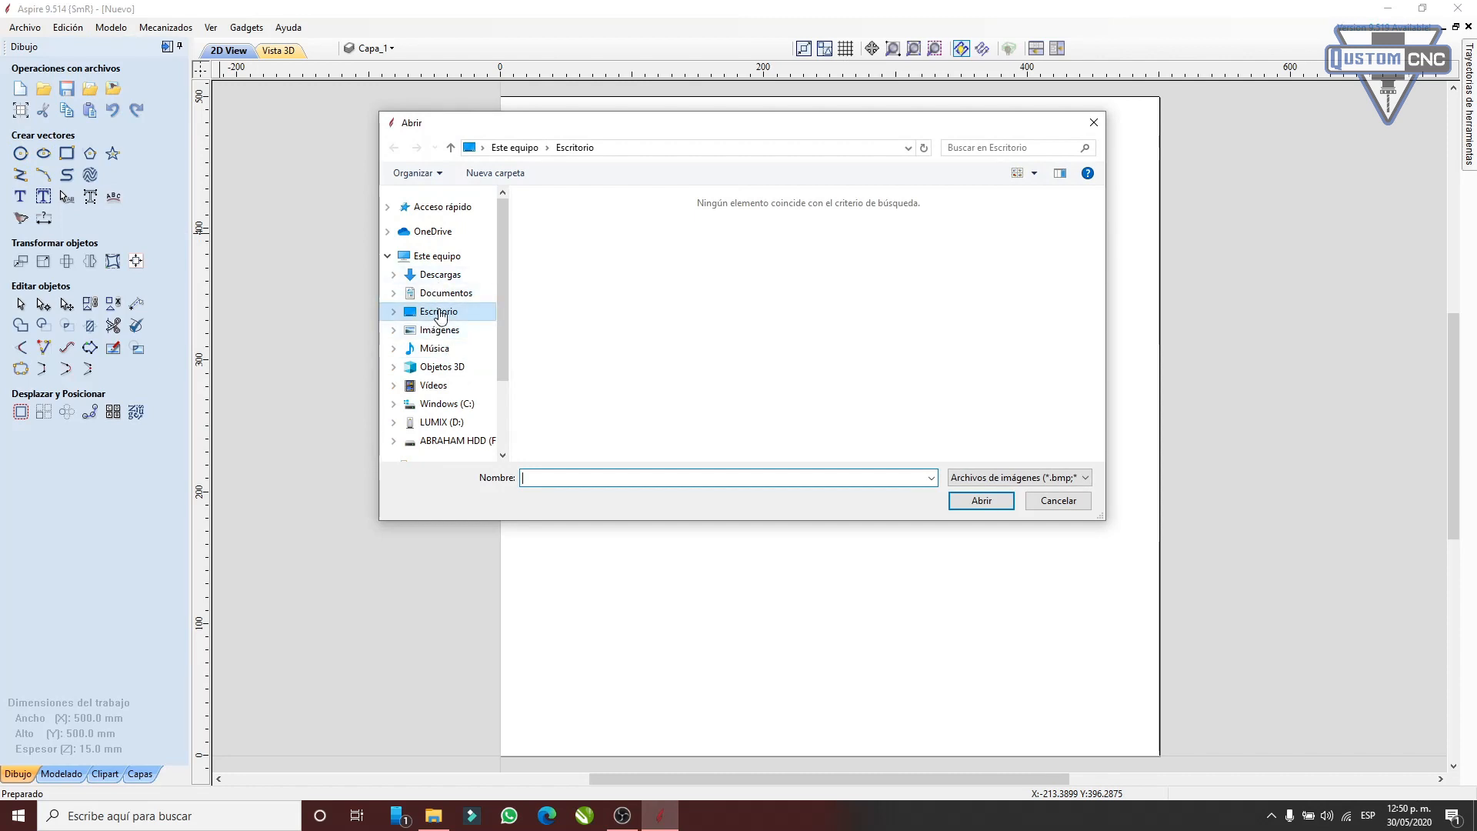
pyautogui.click(439, 312)
pyautogui.click(1032, 478)
pyautogui.click(1031, 482)
pyautogui.scroll(-2, 429, 296)
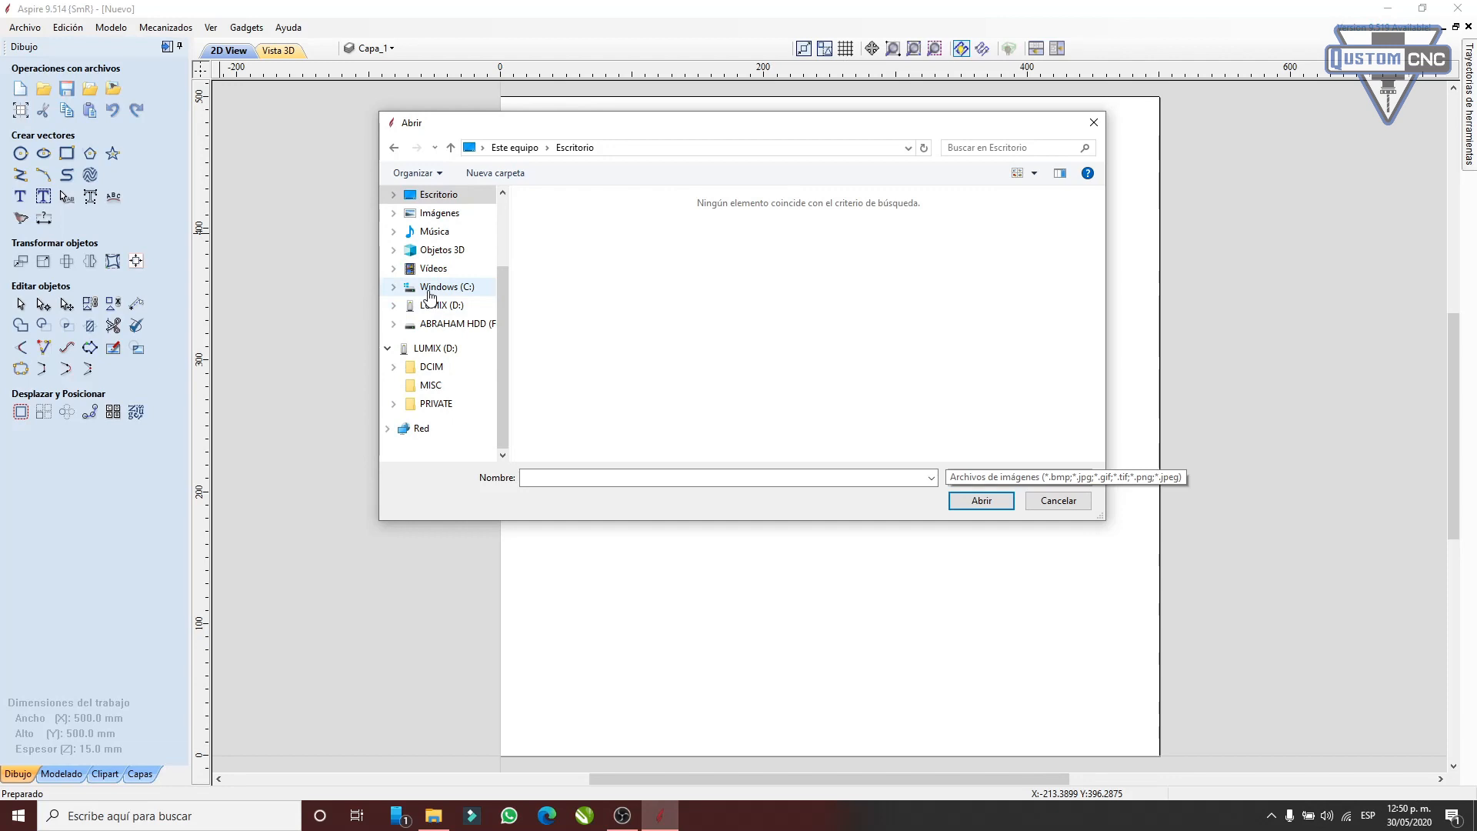
pyautogui.scroll(2, 439, 269)
pyautogui.click(439, 274)
pyautogui.scroll(-3, 692, 334)
pyautogui.scroll(3, 770, 362)
pyautogui.scroll(-2, 684, 390)
pyautogui.doubleClick(585, 427)
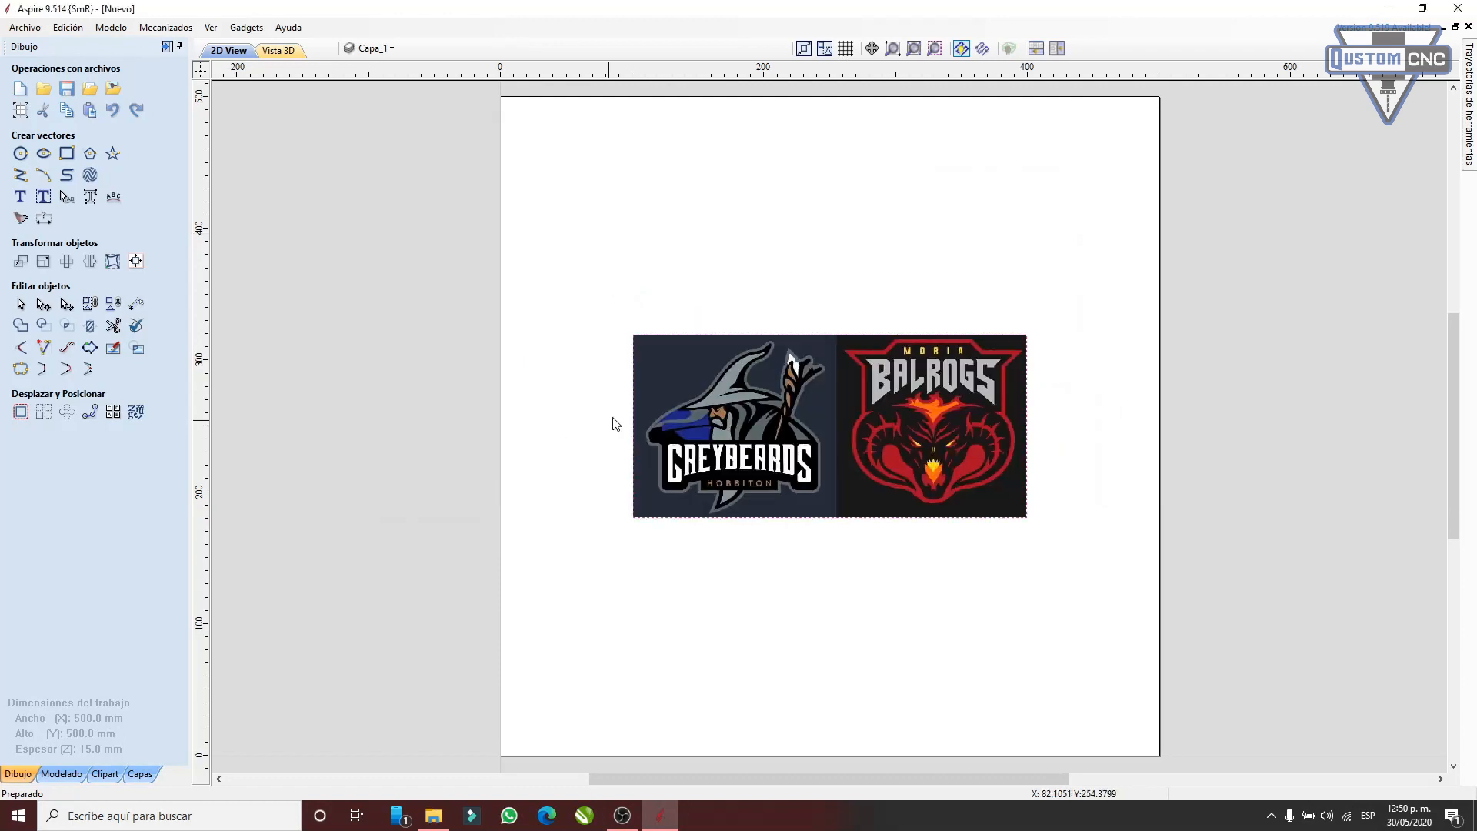
pyautogui.scroll(5, 851, 458)
pyautogui.scroll(-6, 841, 388)
pyautogui.scroll(3, 838, 391)
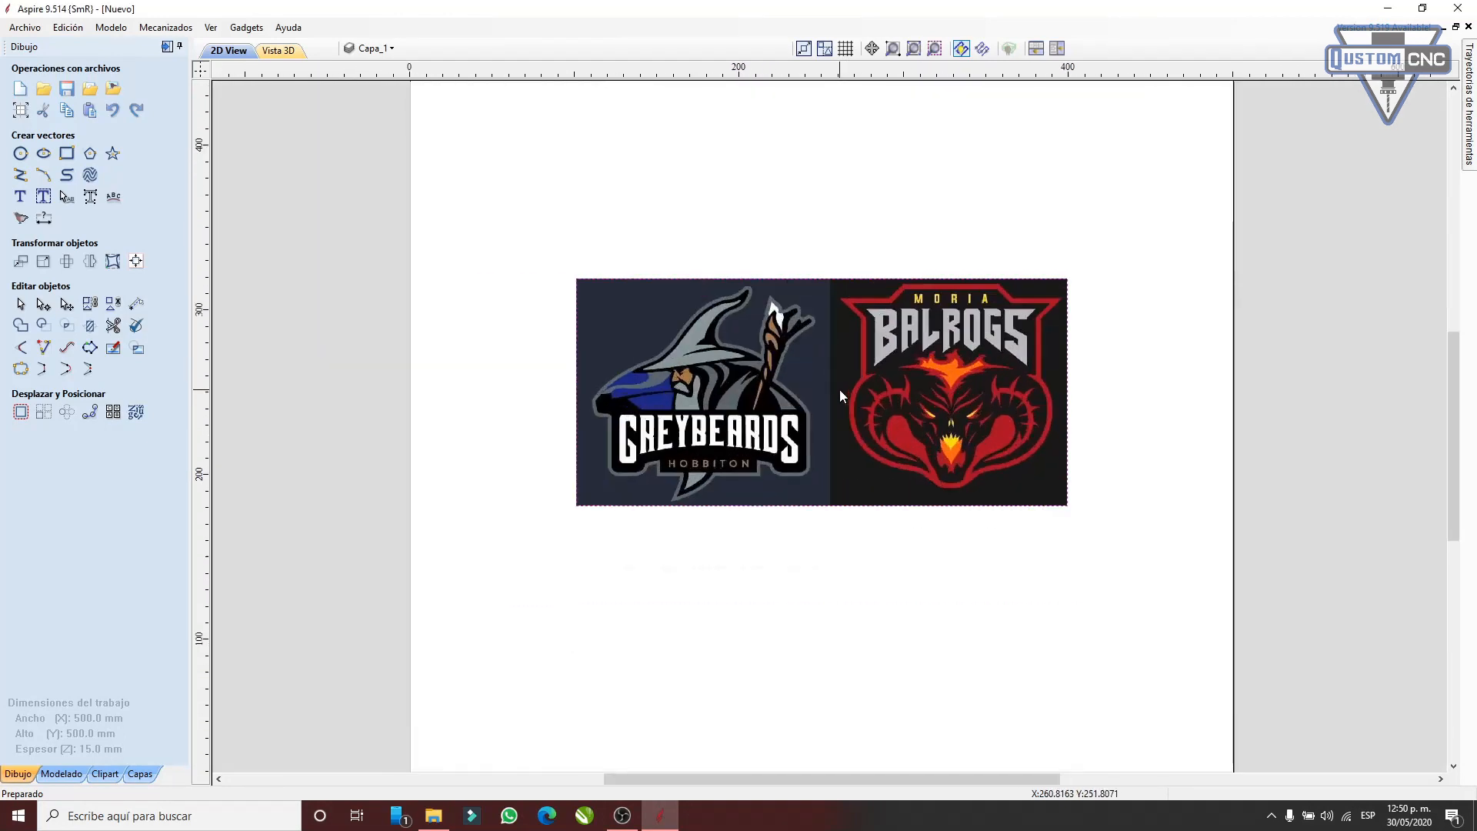
# - Delete the imported Greybeards and Balrogs image from the 2D view
pyautogui.scroll(2, 839, 389)
pyautogui.click(529, 345)
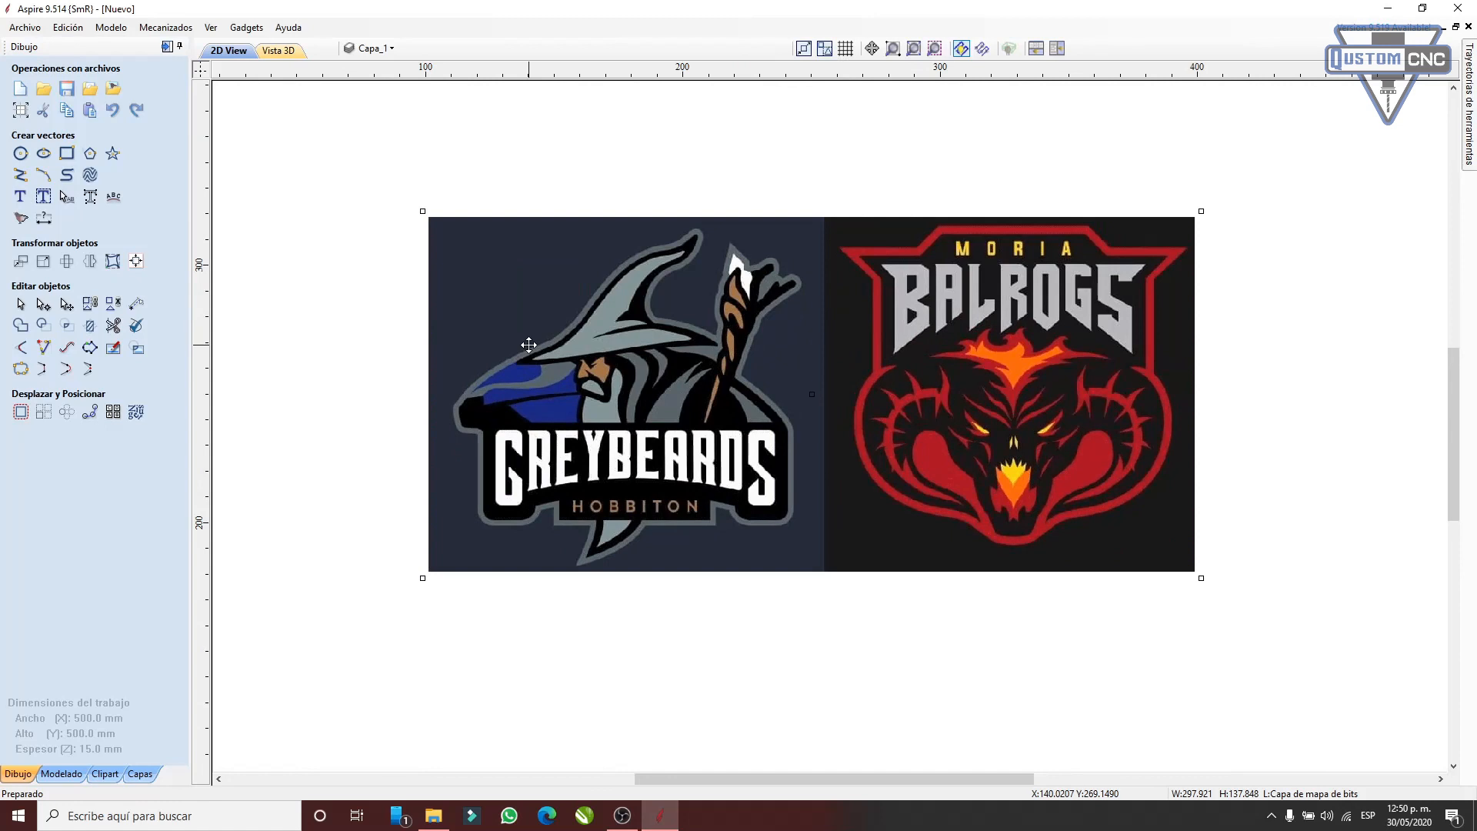
pyautogui.press('Delete')
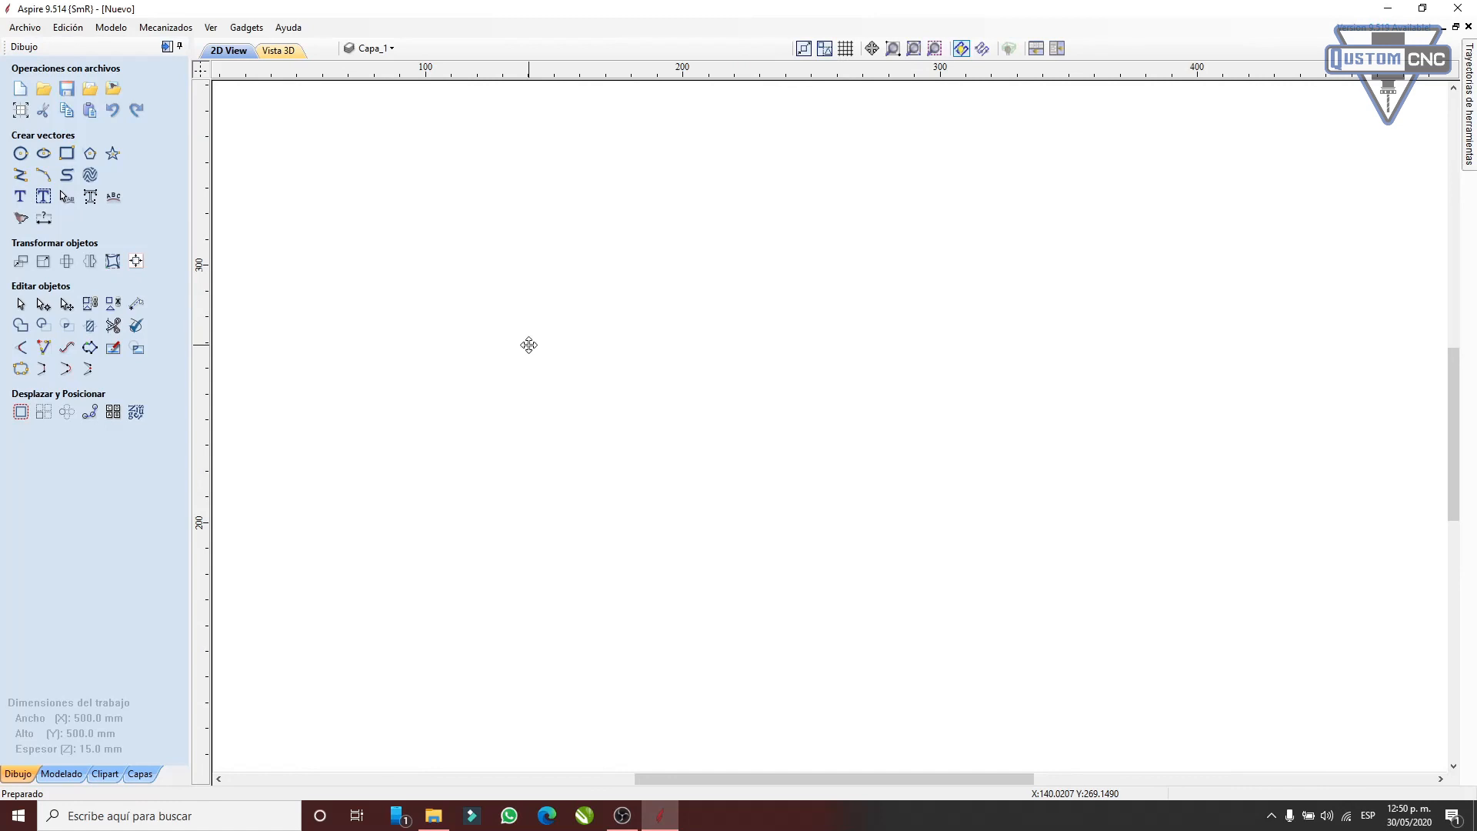
# - Review the job's material setup and the circle drawing options without changing them
pyautogui.click(19, 111)
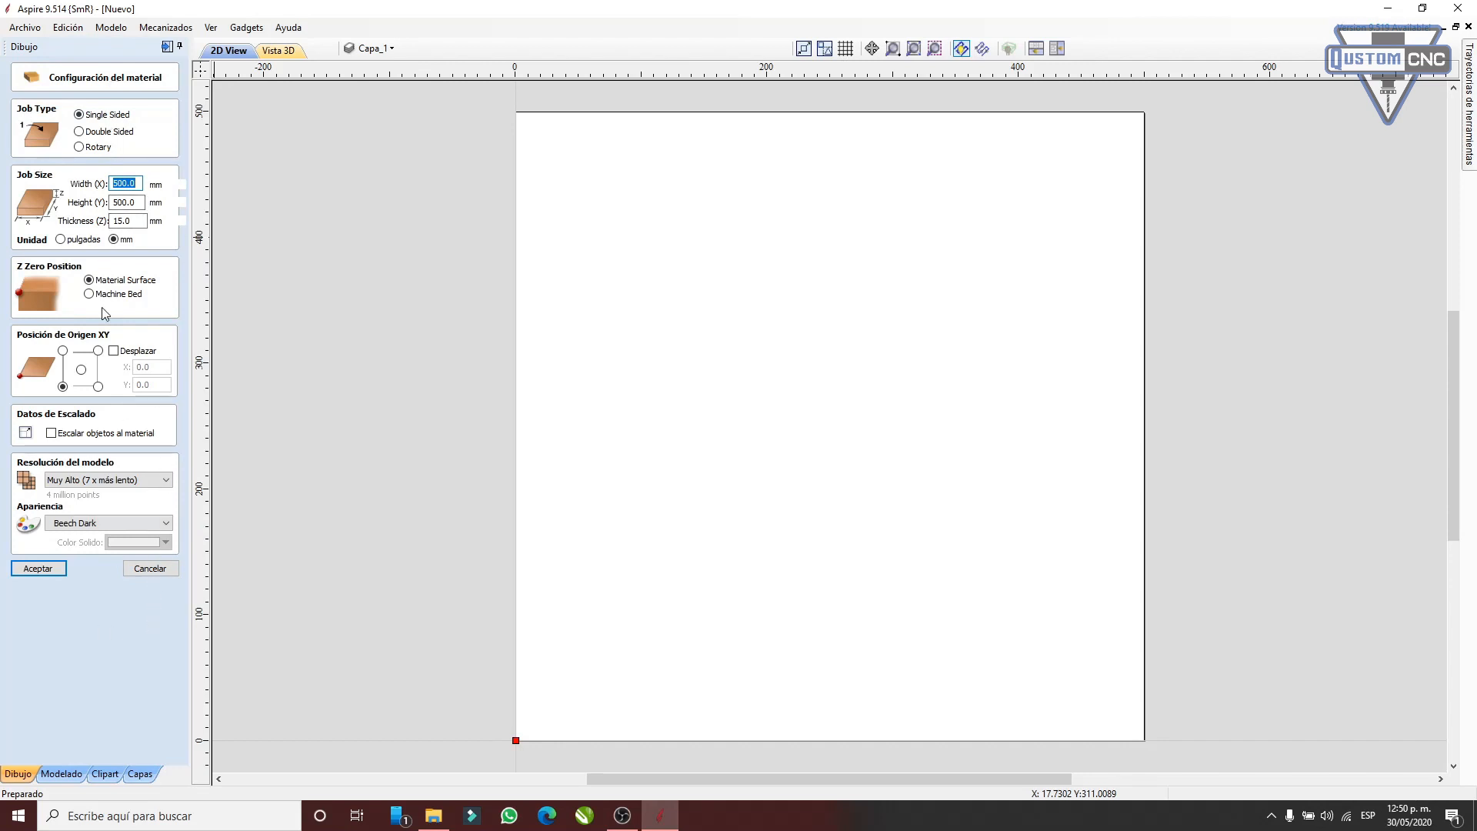
pyautogui.click(150, 568)
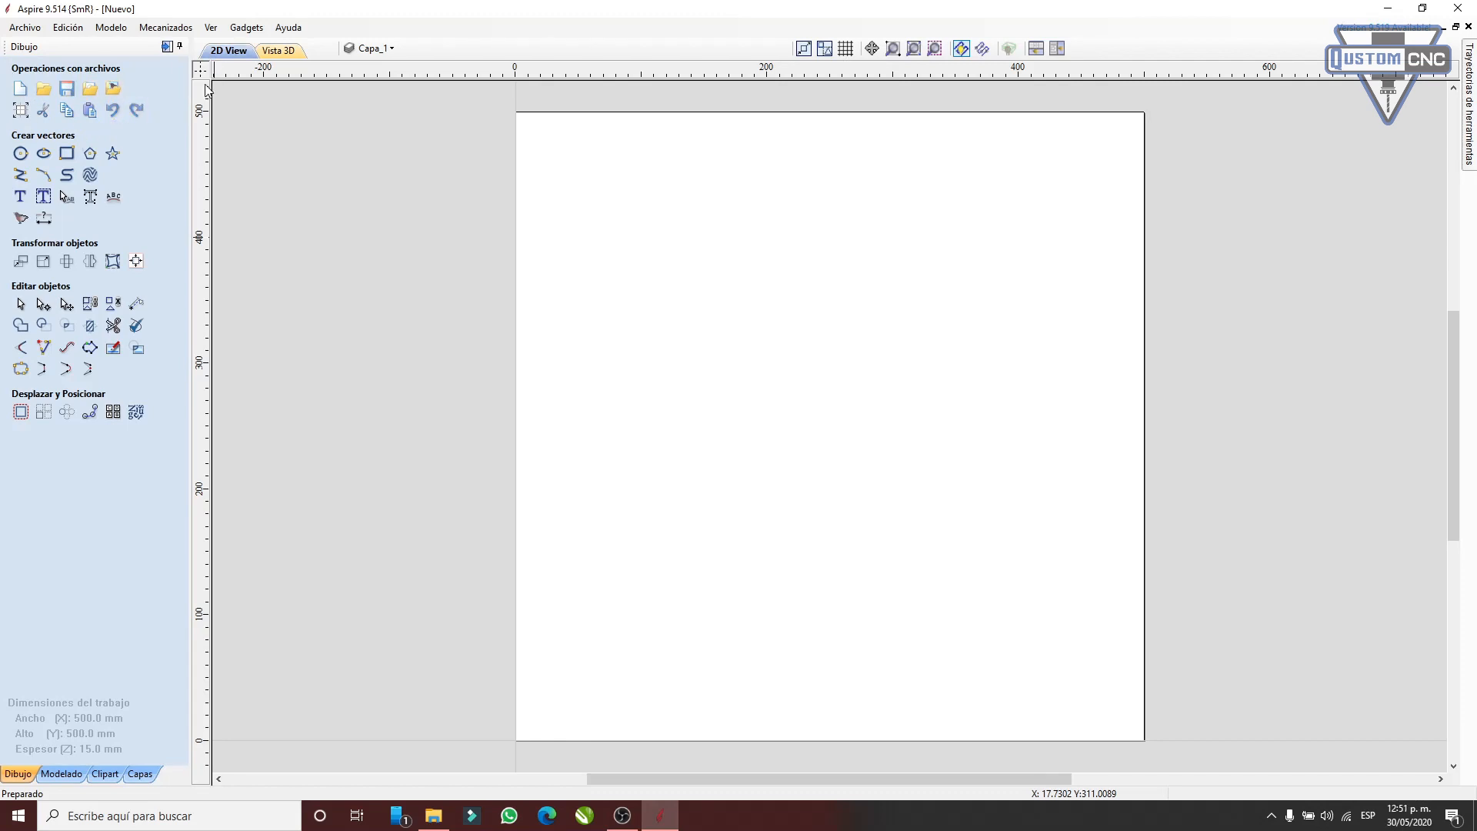
pyautogui.scroll(-1, 877, 382)
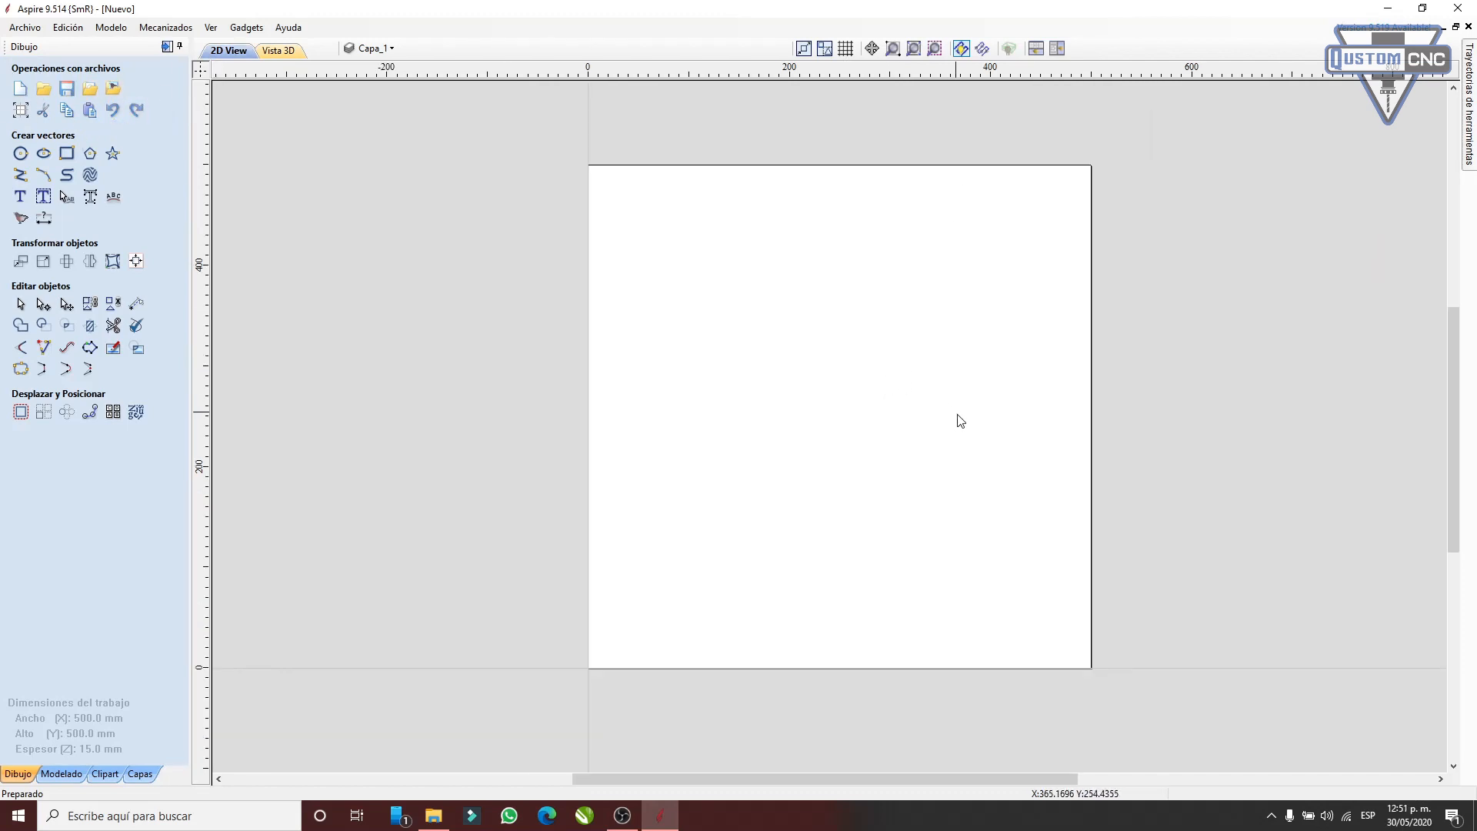
pyautogui.scroll(1, 959, 418)
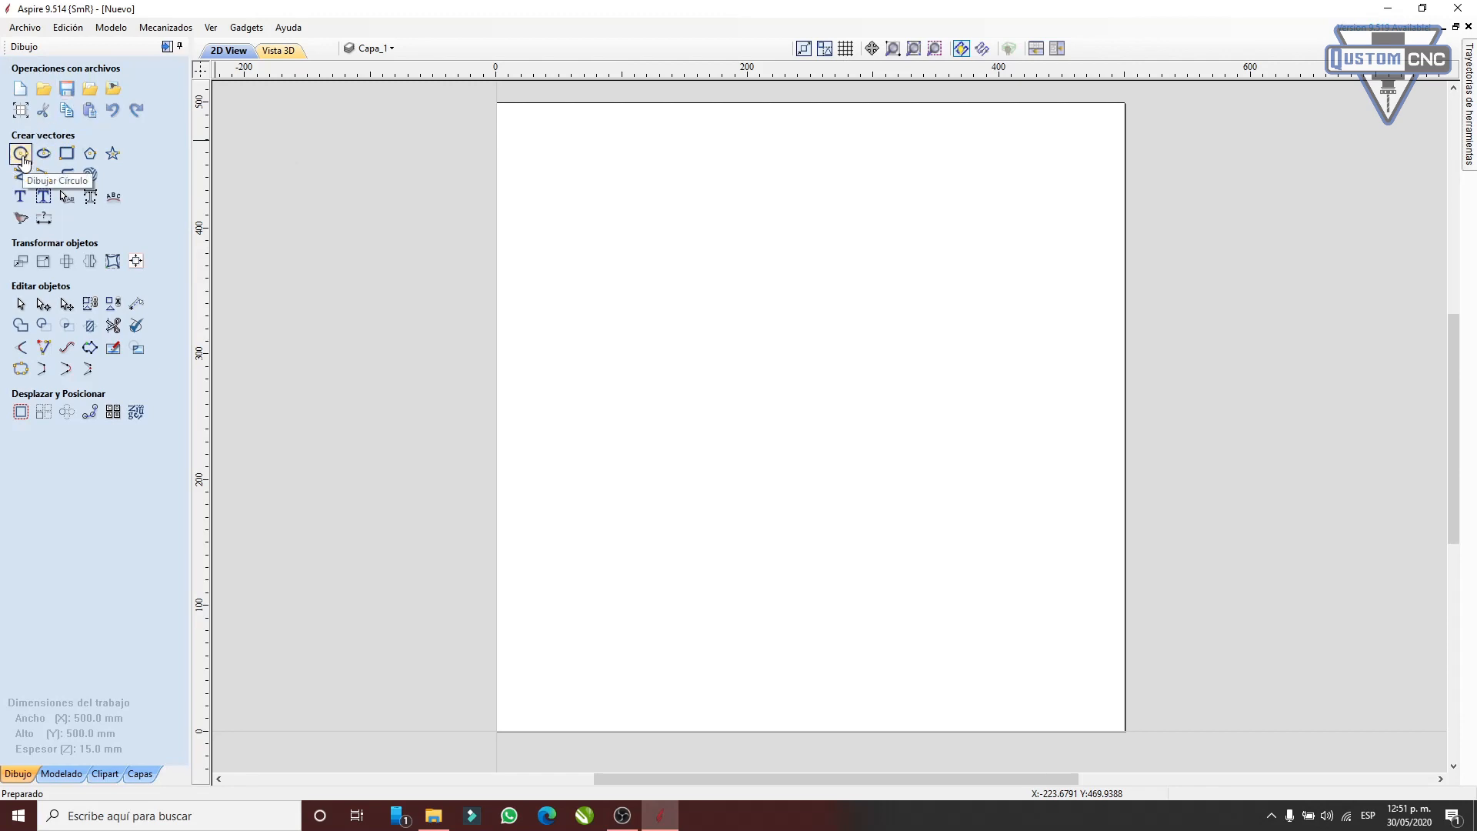
pyautogui.click(21, 156)
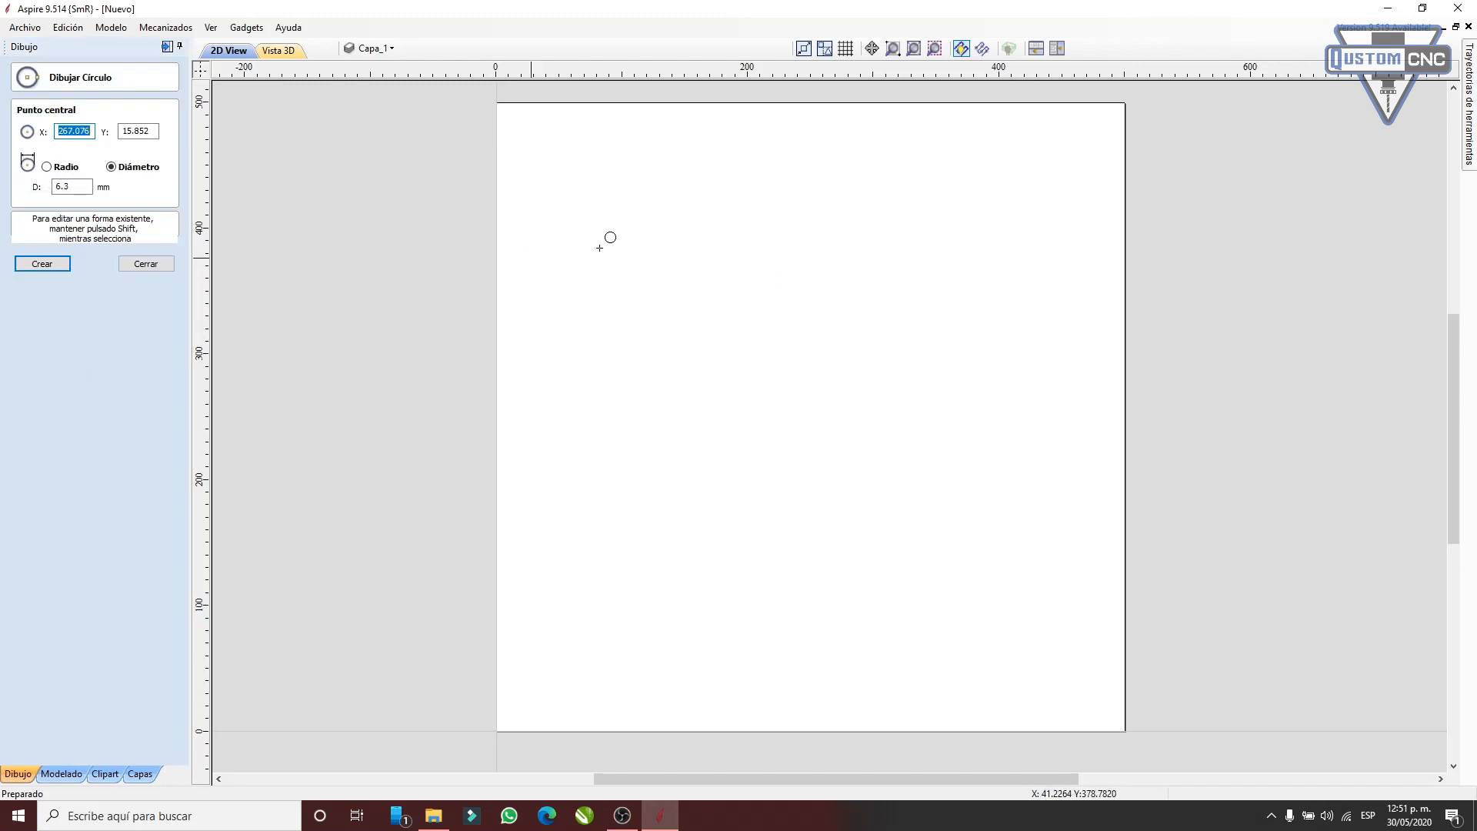
pyautogui.click(146, 263)
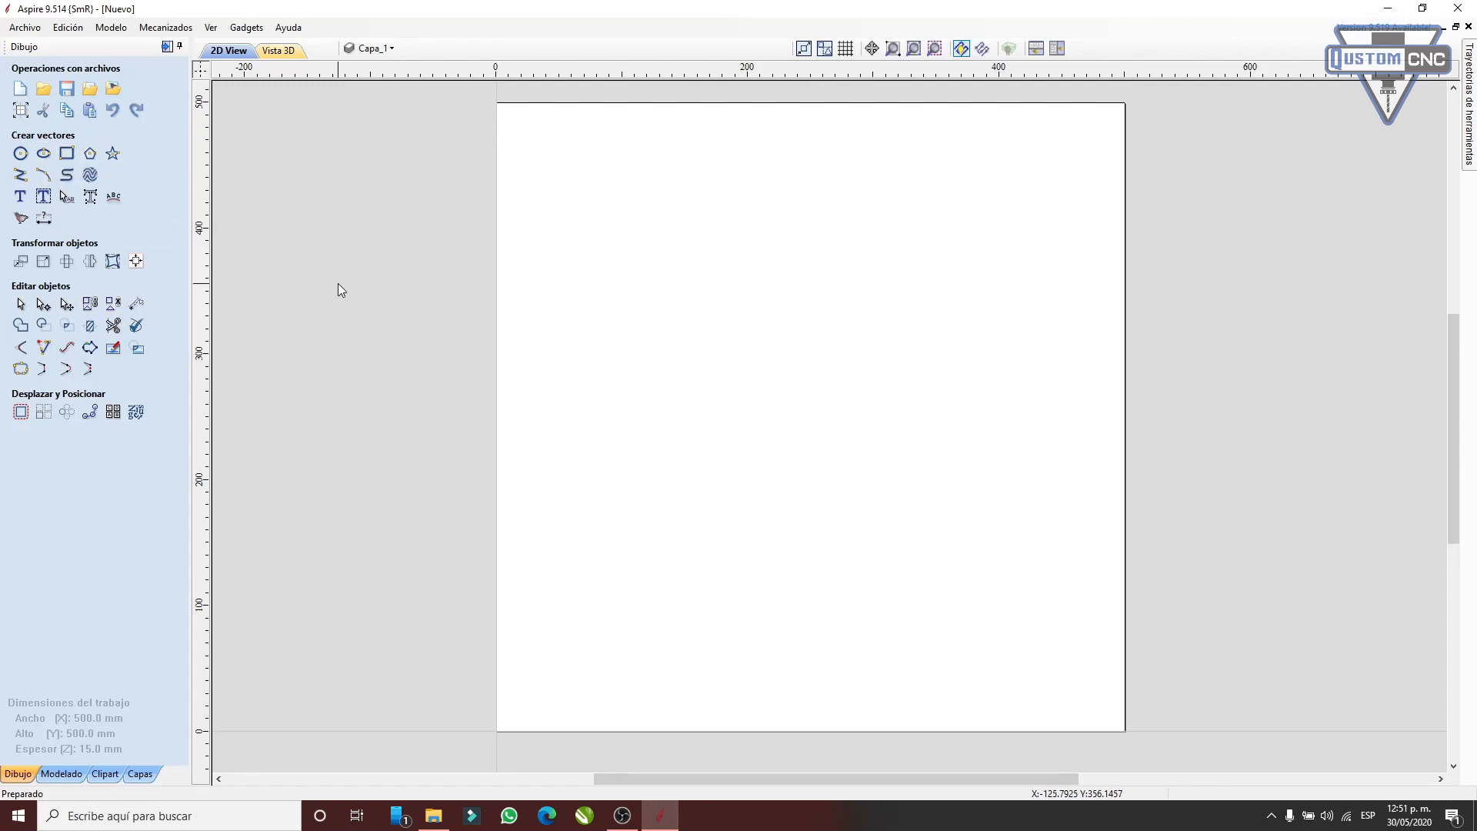
# - Draw a circle about 100 mm in diameter in the upper-left area of the material and delete it
pyautogui.click(20, 154)
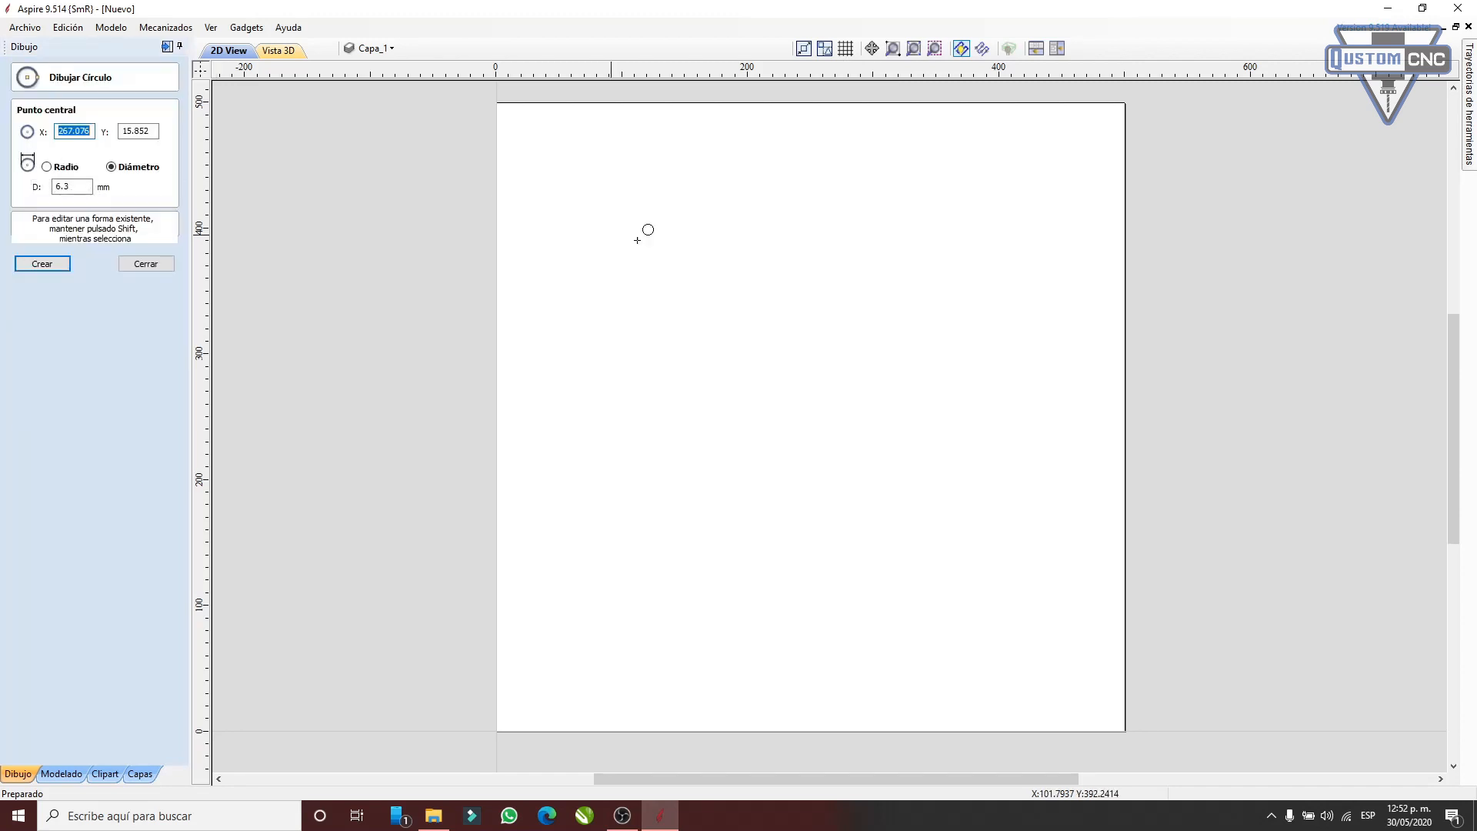
pyautogui.click(594, 182)
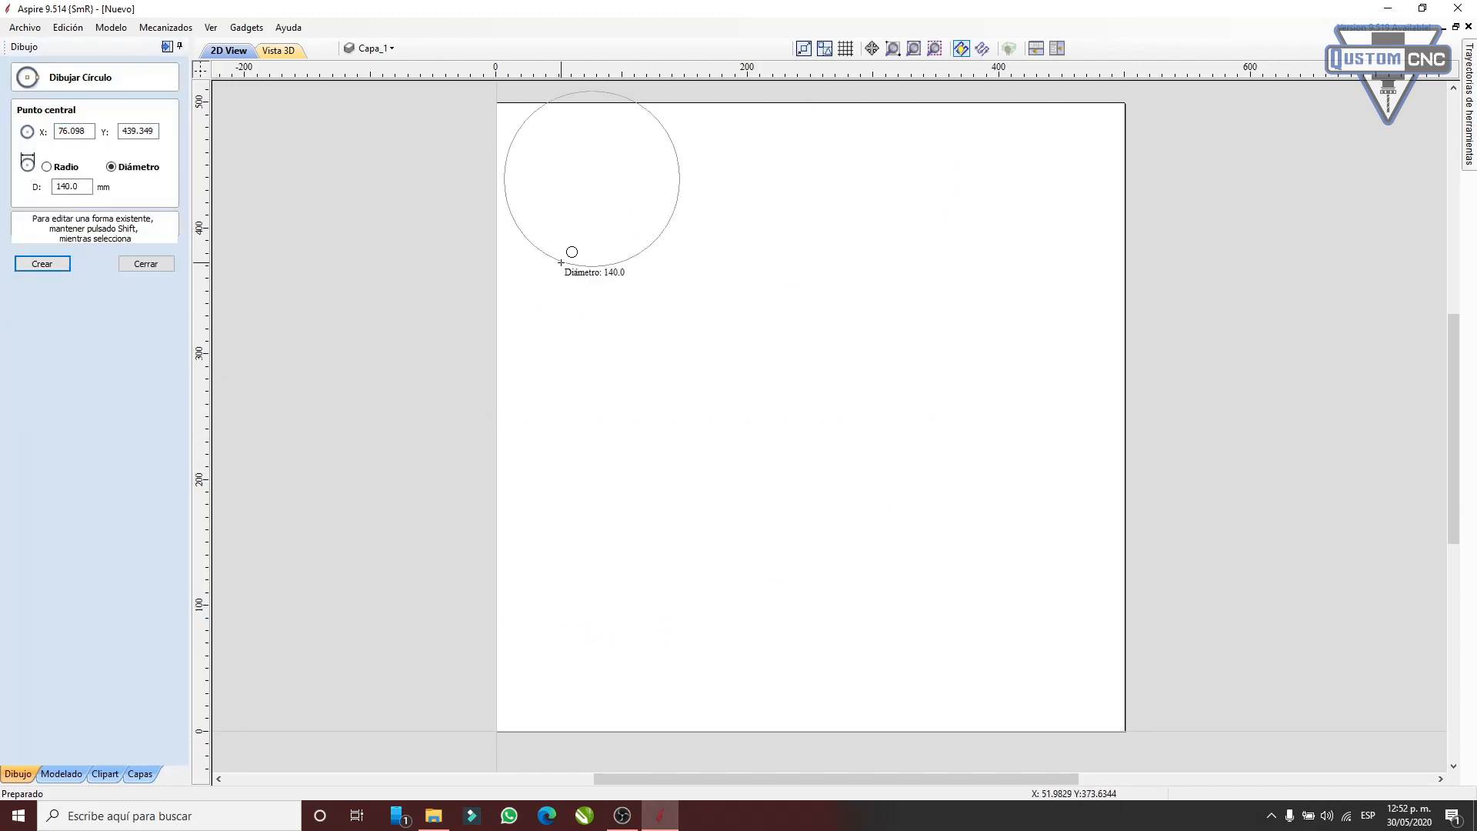
pyautogui.click(561, 232)
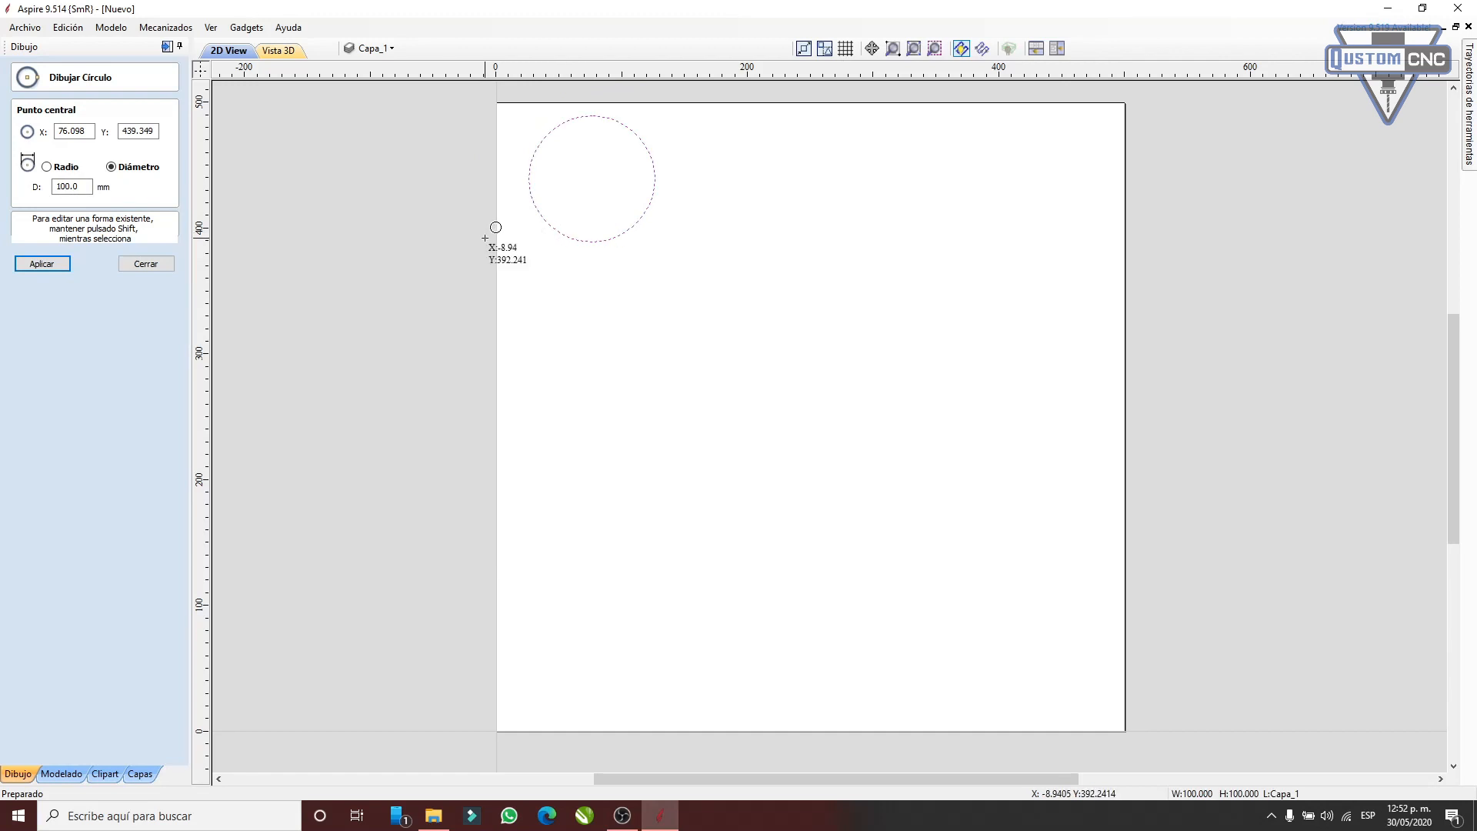
pyautogui.press('Delete')
# - Create a circle with a 100 mm radius centred at X 76.098, Y 439.349
pyautogui.click(93, 131)
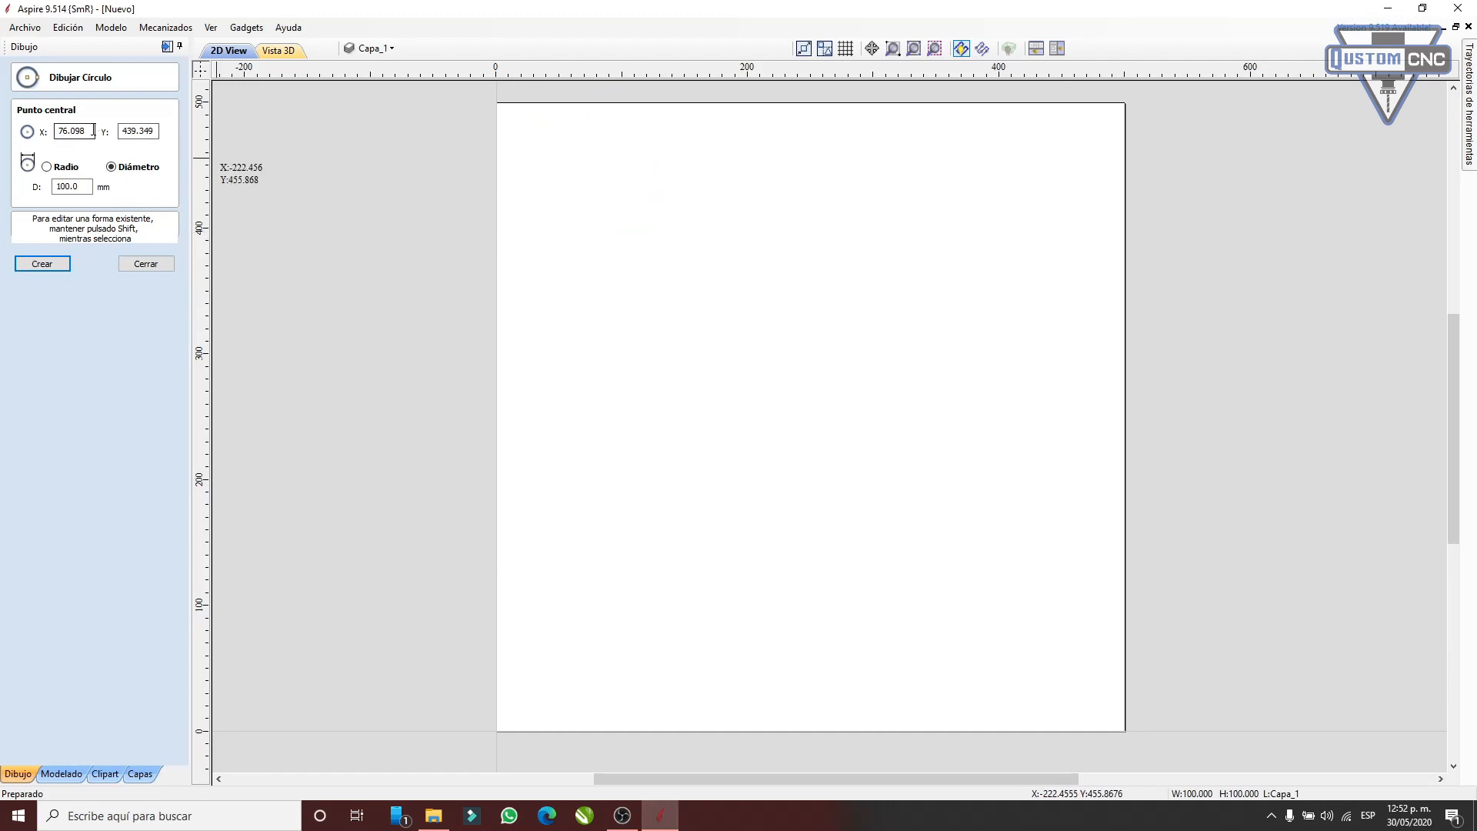
pyautogui.click(48, 167)
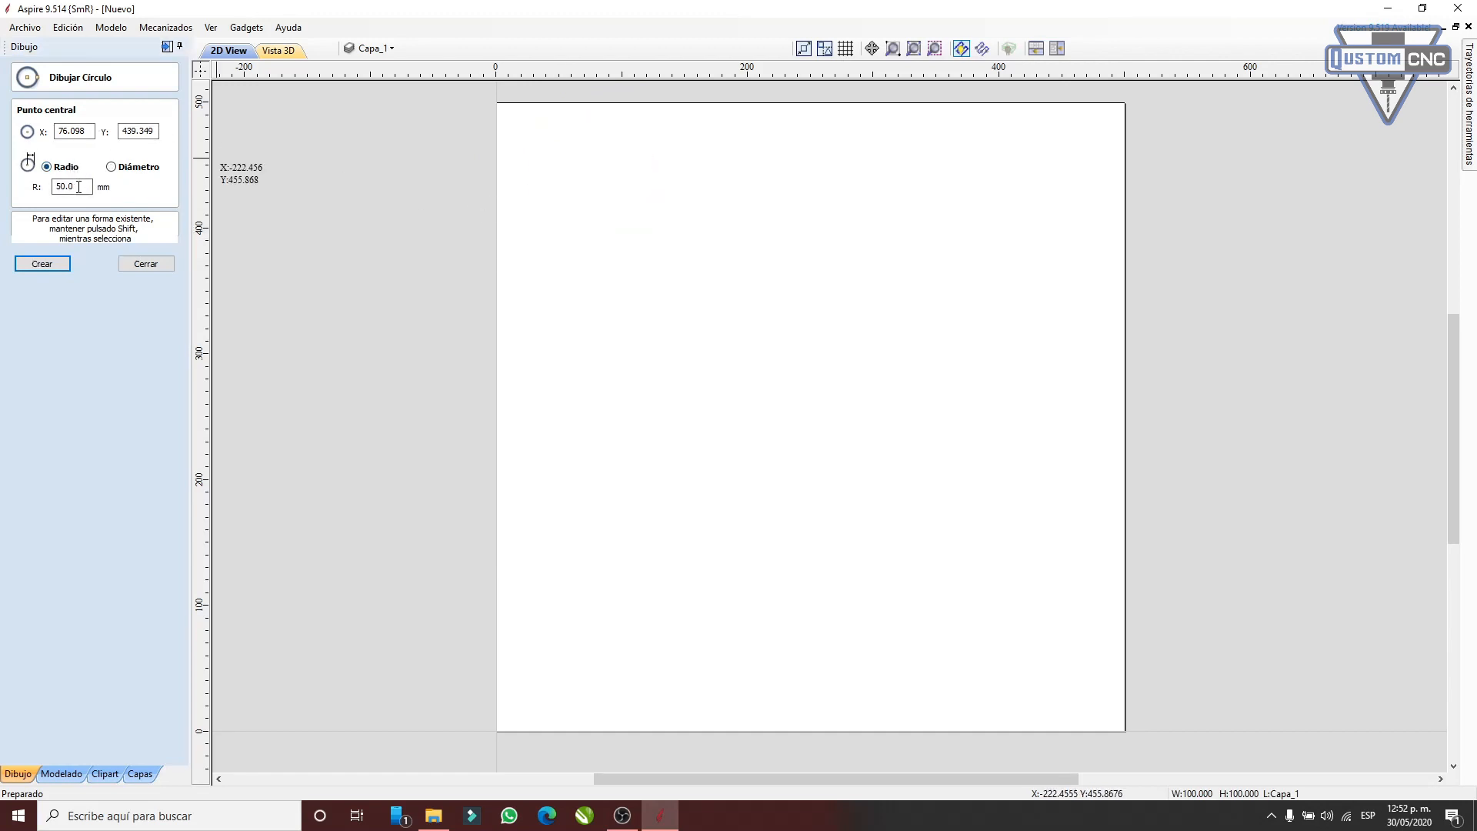
pyautogui.click(133, 168)
pyautogui.write('0')
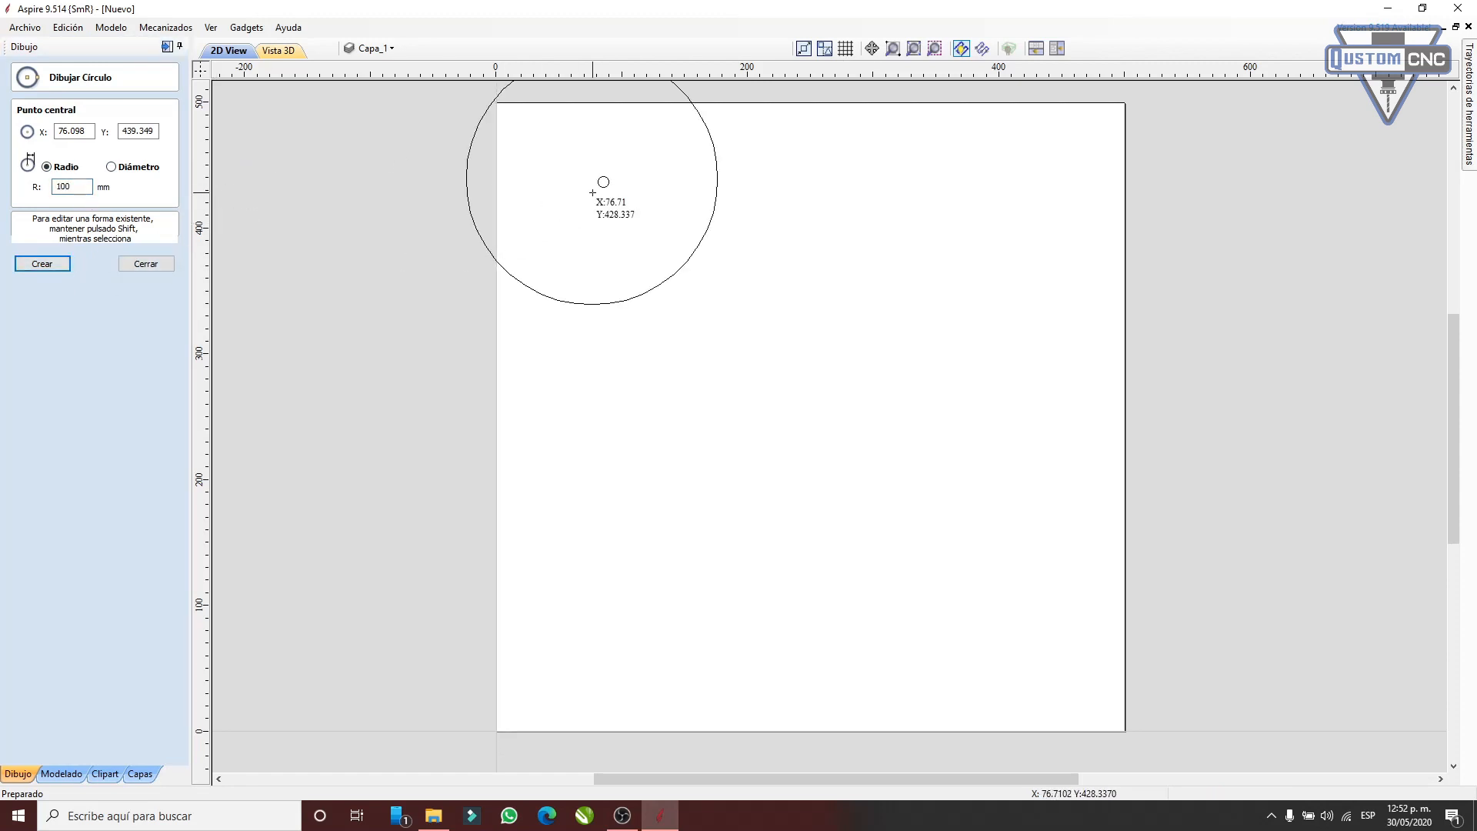
pyautogui.doubleClick(85, 187)
pyautogui.press('Delete')
pyautogui.doubleClick(91, 132)
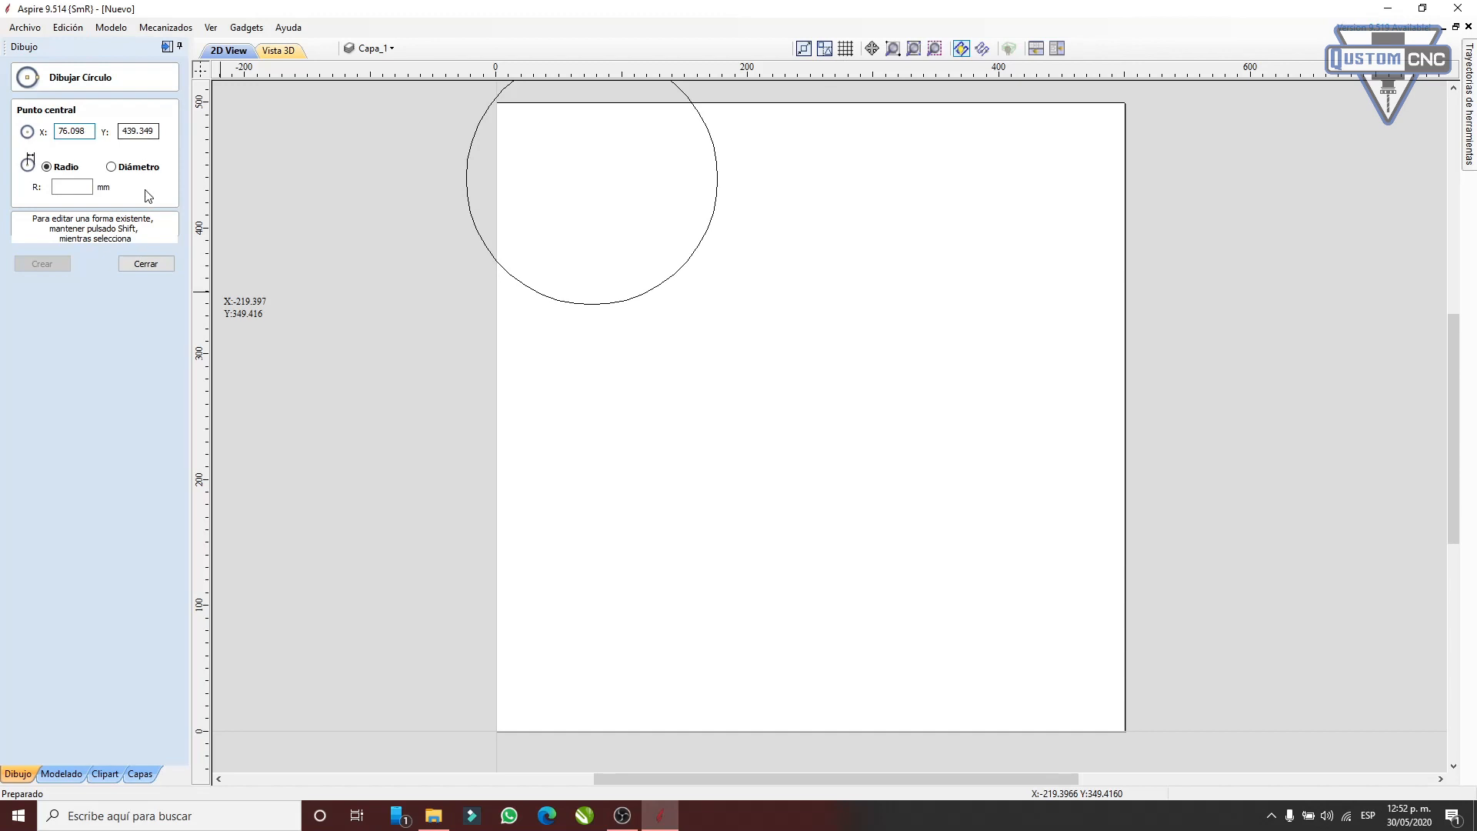
pyautogui.click(154, 266)
# - Delete the circle that extends beyond the material's upper-left corner
pyautogui.click(600, 307)
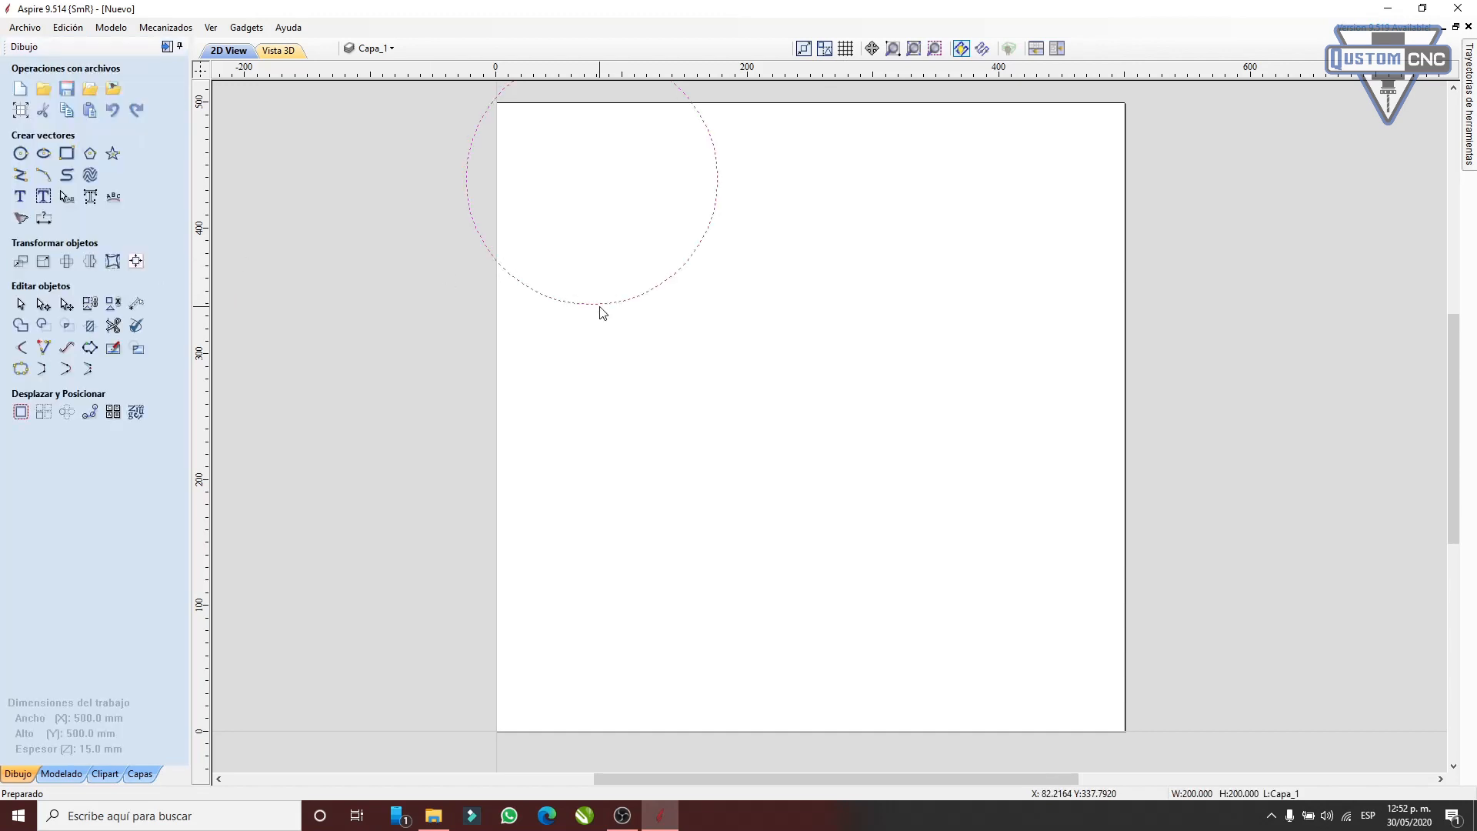
pyautogui.click(601, 311)
pyautogui.moveTo(593, 178); pyautogui.dragTo(705, 328)
pyautogui.press('Delete')
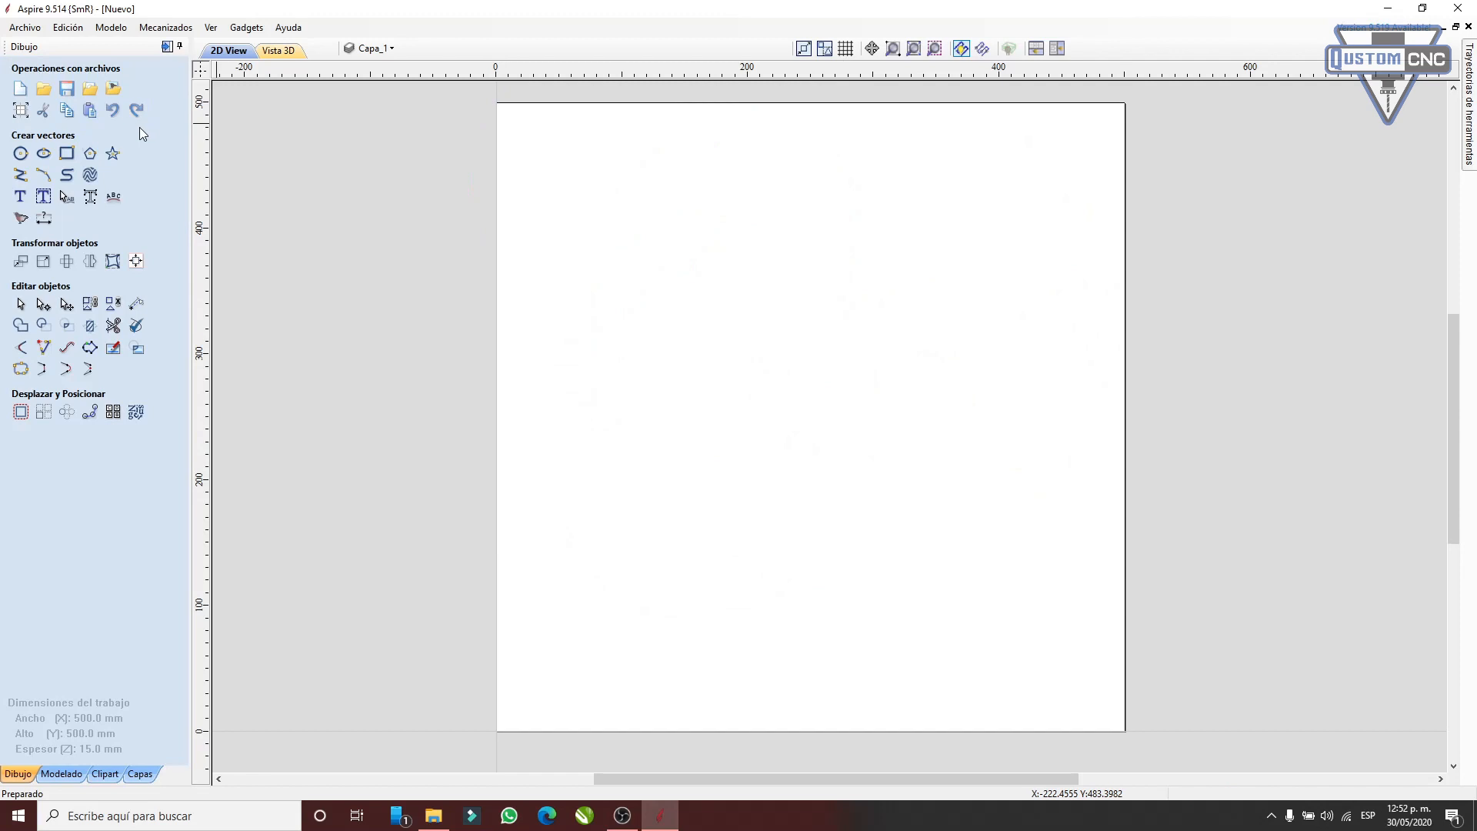
# - Draw an ellipse about 220 mm wide and 170 mm high centred near X 80, Y 396, and delete it
pyautogui.click(11, 157)
pyautogui.click(151, 262)
pyautogui.click(46, 158)
pyautogui.moveTo(597, 233); pyautogui.dragTo(733, 341)
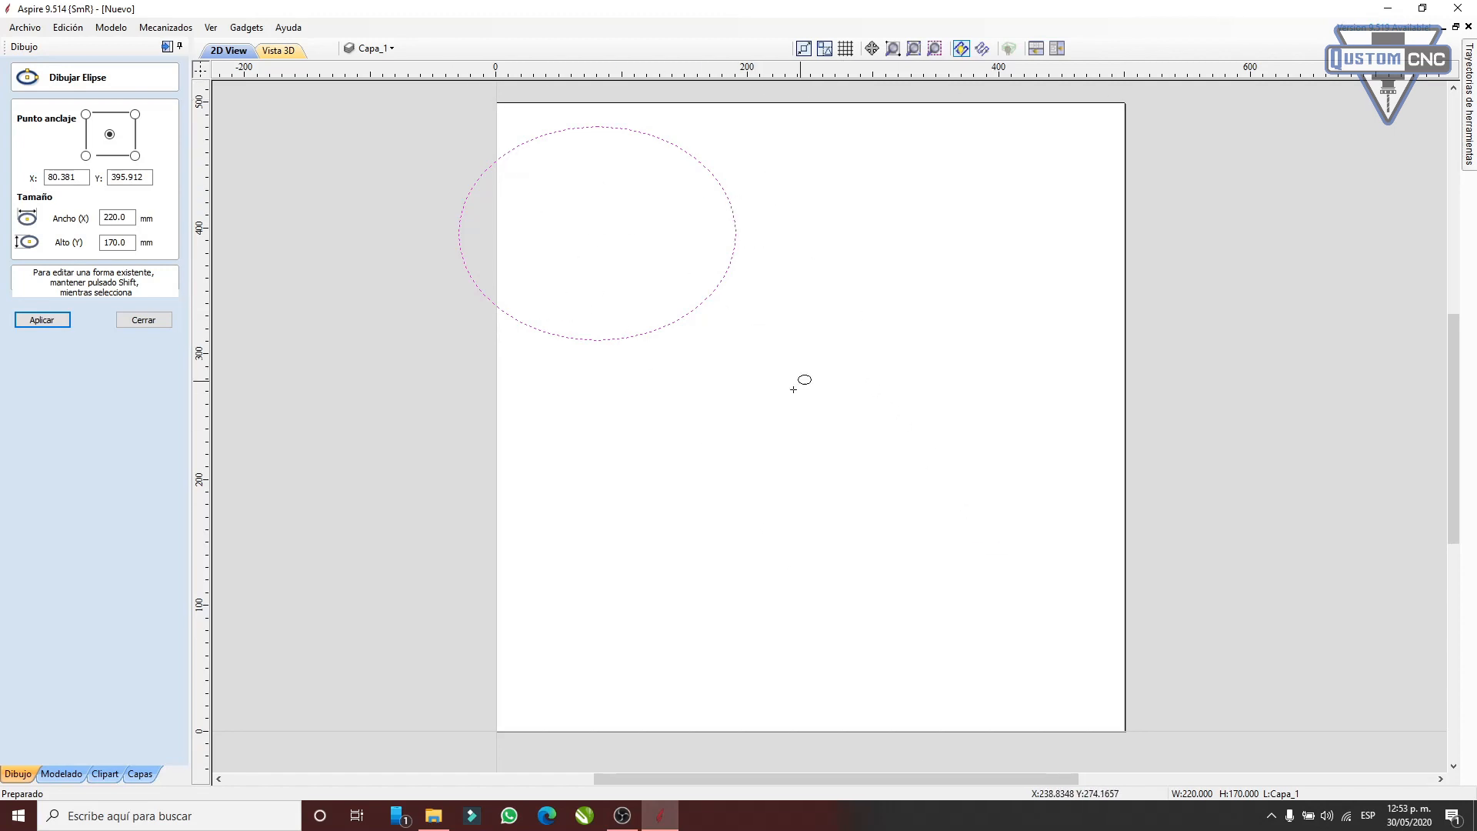
pyautogui.click(87, 178)
pyautogui.press('Tab')
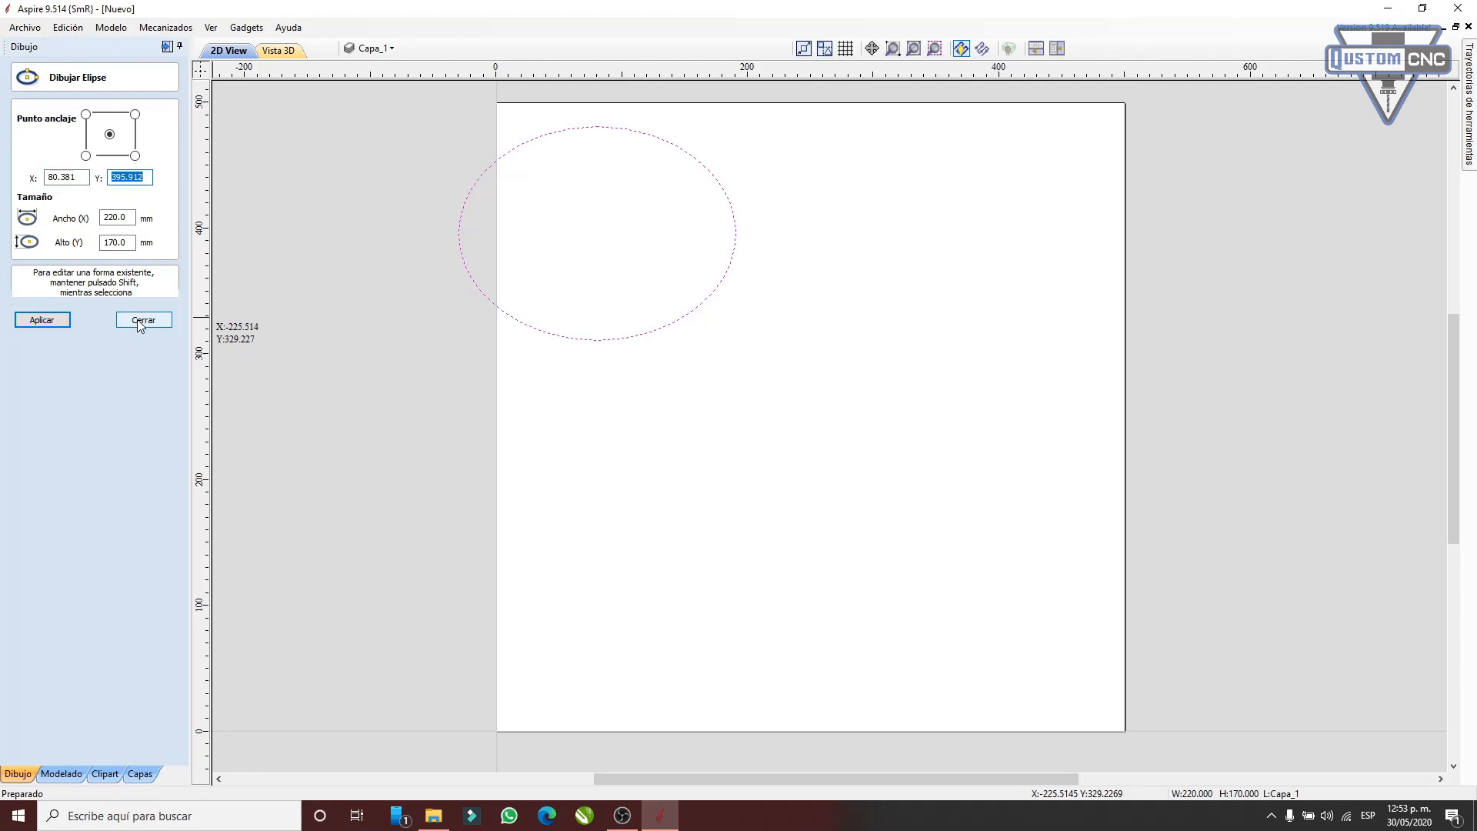
pyautogui.click(142, 320)
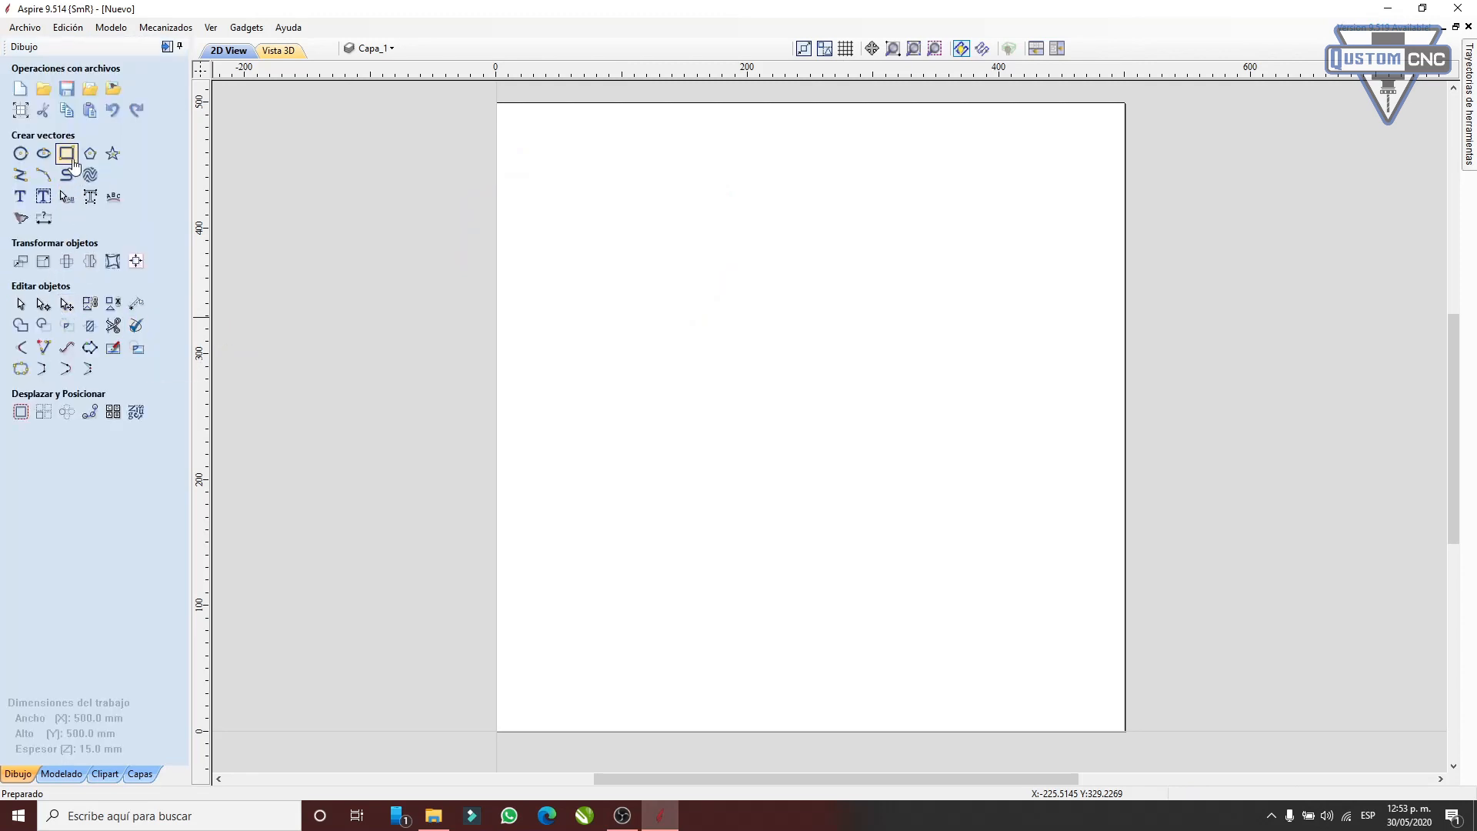
# - Draw a large square-cornered rectangle and an overlapping one about 150 by 160 mm, and delete both
pyautogui.click(67, 154)
pyautogui.moveTo(526, 246); pyautogui.dragTo(860, 560)
pyautogui.click(66, 240)
pyautogui.moveTo(578, 183); pyautogui.dragTo(766, 381)
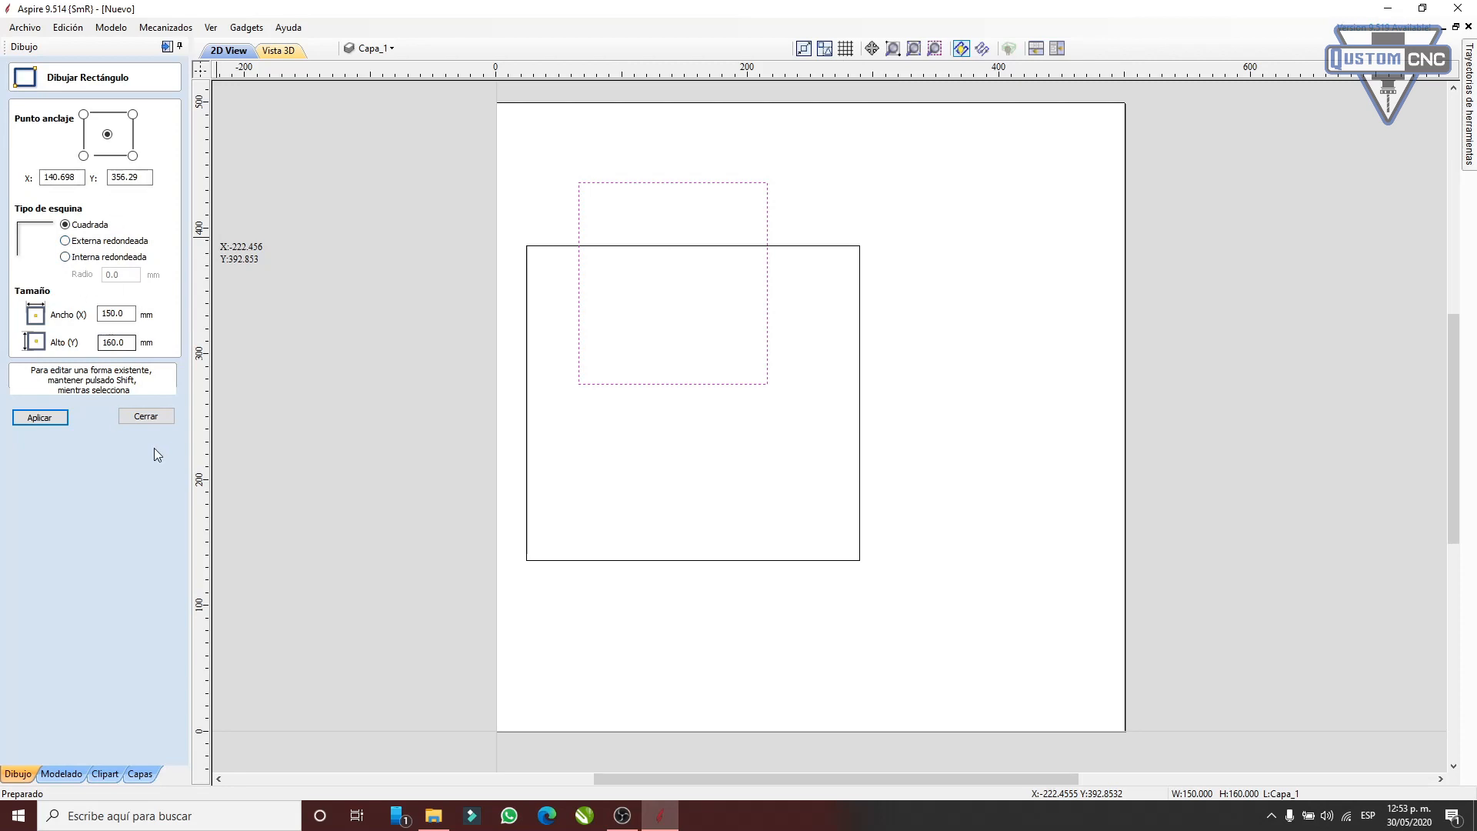
pyautogui.click(146, 416)
pyautogui.hotkey('ctrl', 'a')
pyautogui.press('Delete')
# - Draw a five-sided polygon with a radius of about 80 mm, centred near X 65, Y 389
pyautogui.click(90, 153)
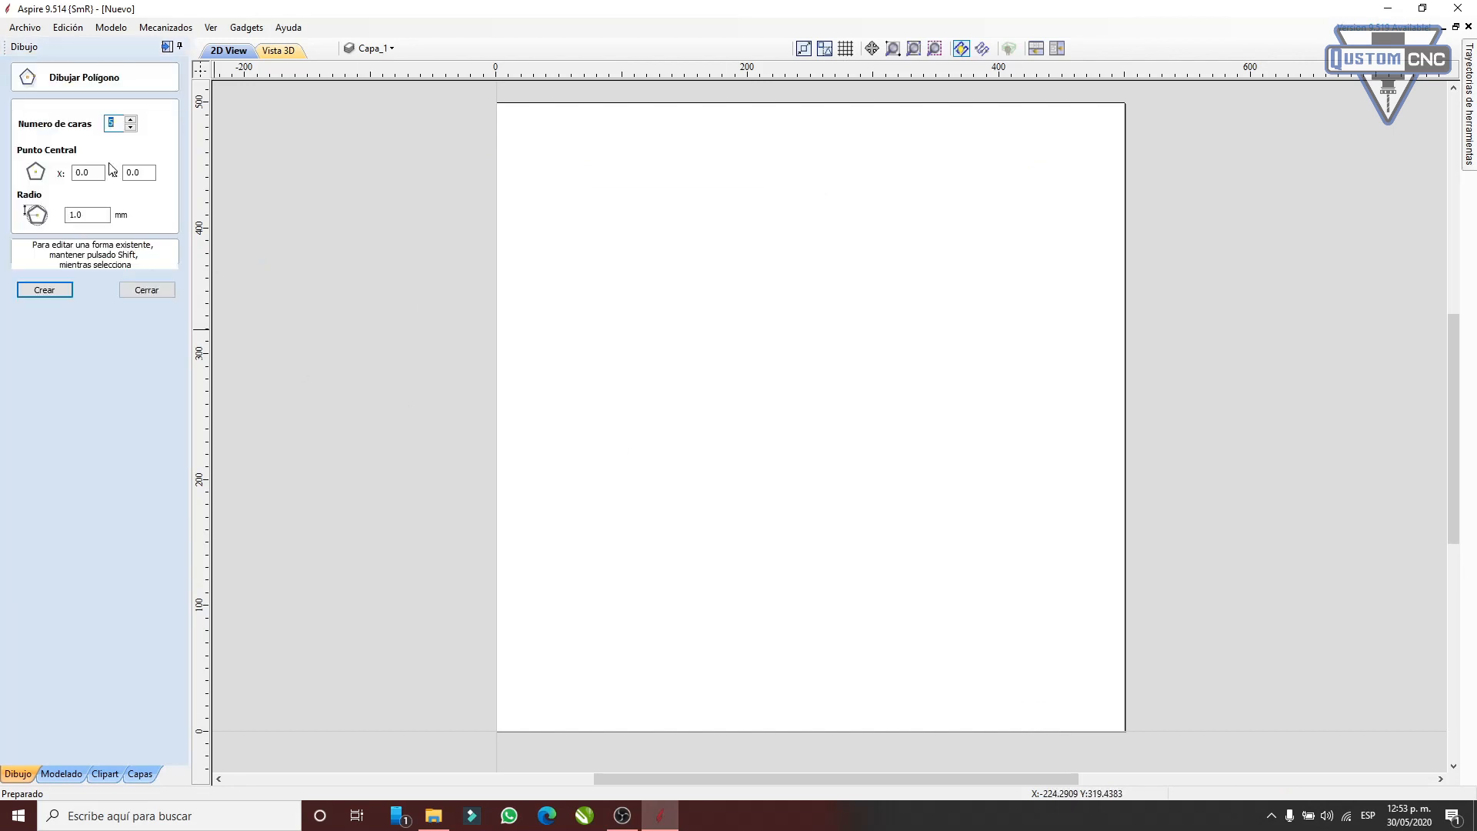
pyautogui.moveTo(698, 413); pyautogui.dragTo(615, 336)
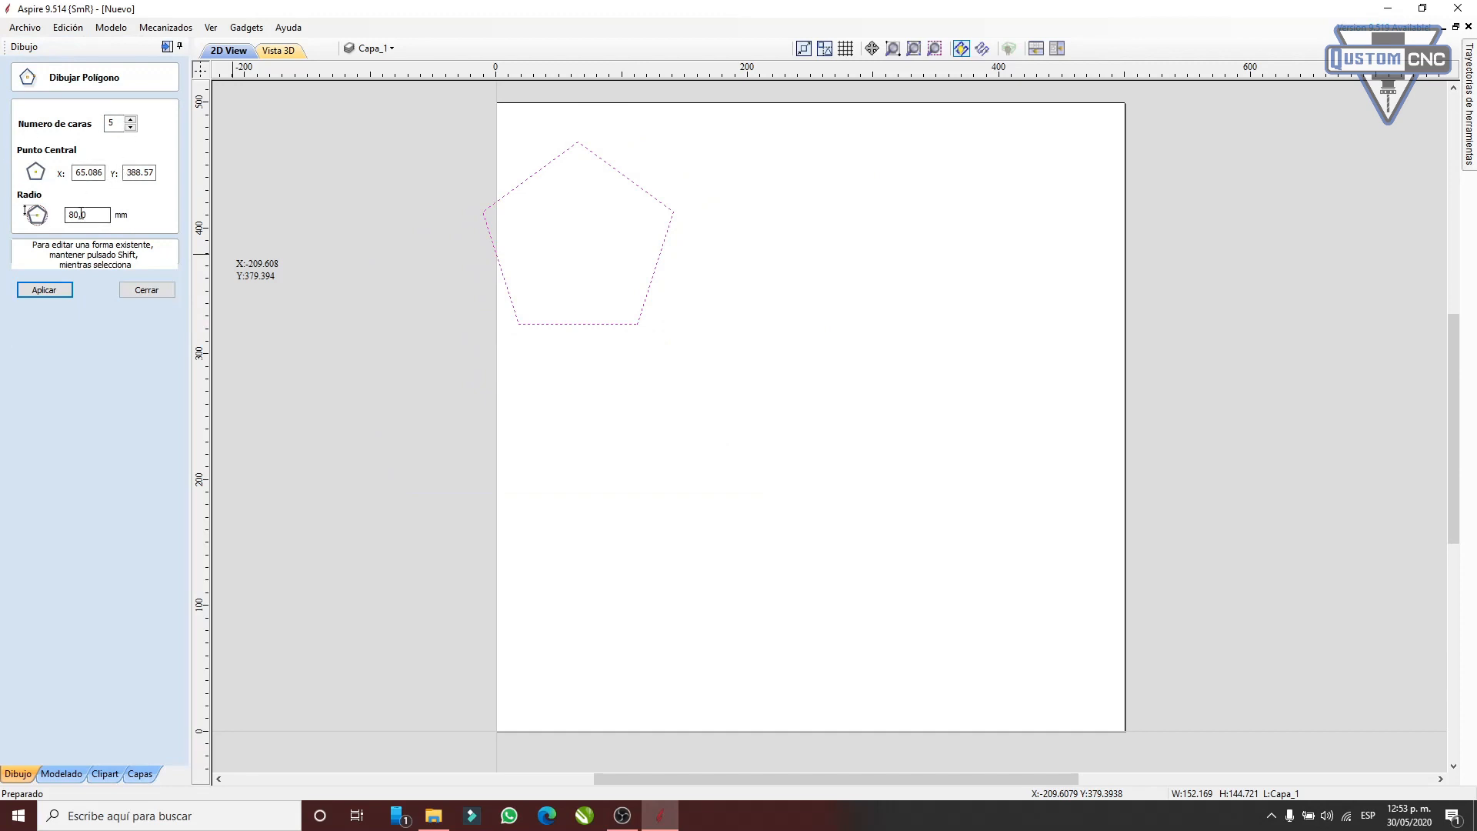
pyautogui.click(146, 290)
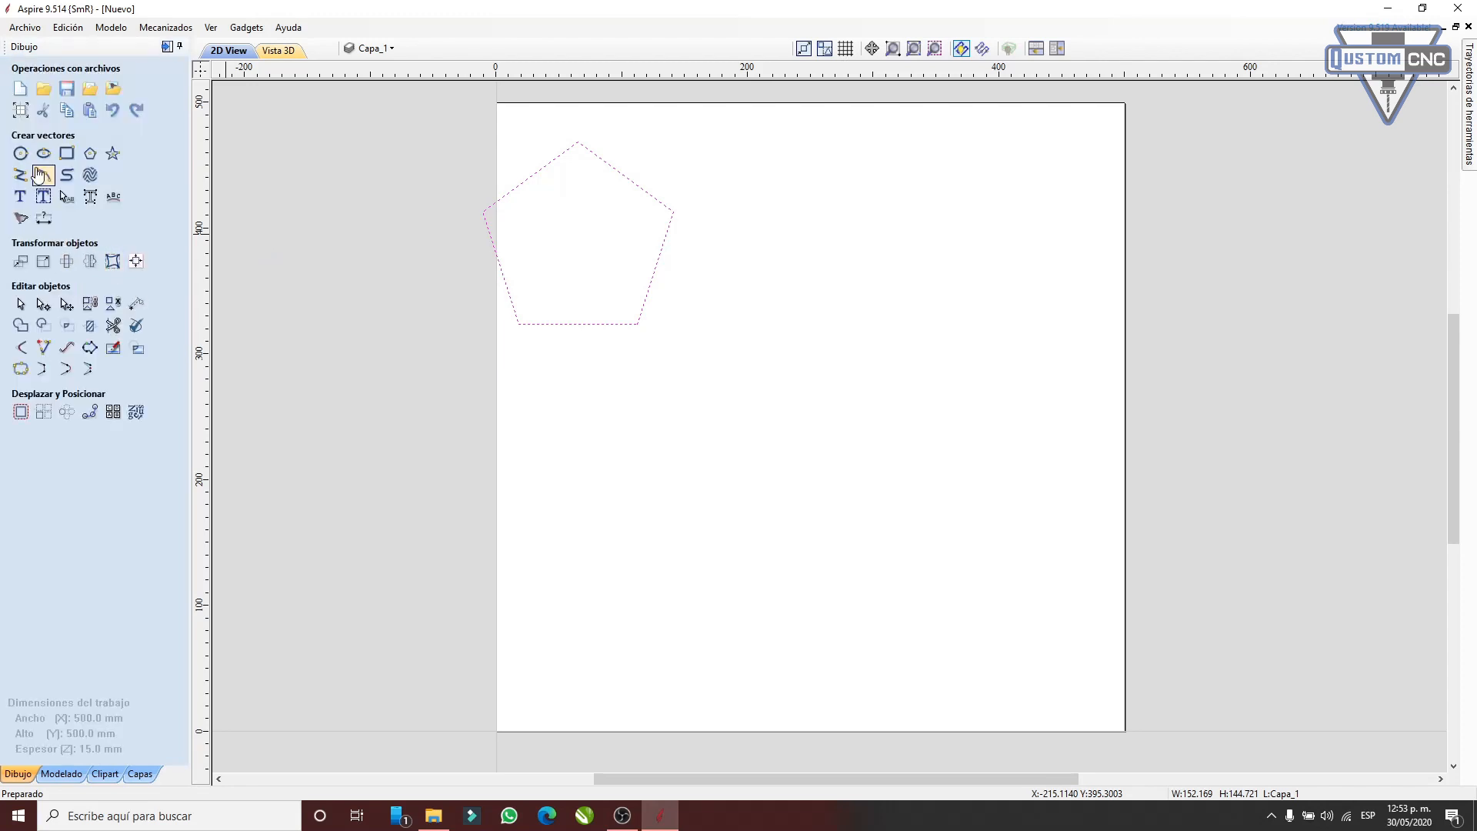
# - Draw a five-pointed star with an outer radius of about 165 mm and 50% inner radius, centred near X 162, Y 373
pyautogui.click(112, 153)
pyautogui.moveTo(699, 261); pyautogui.dragTo(852, 402)
pyautogui.doubleClick(93, 218)
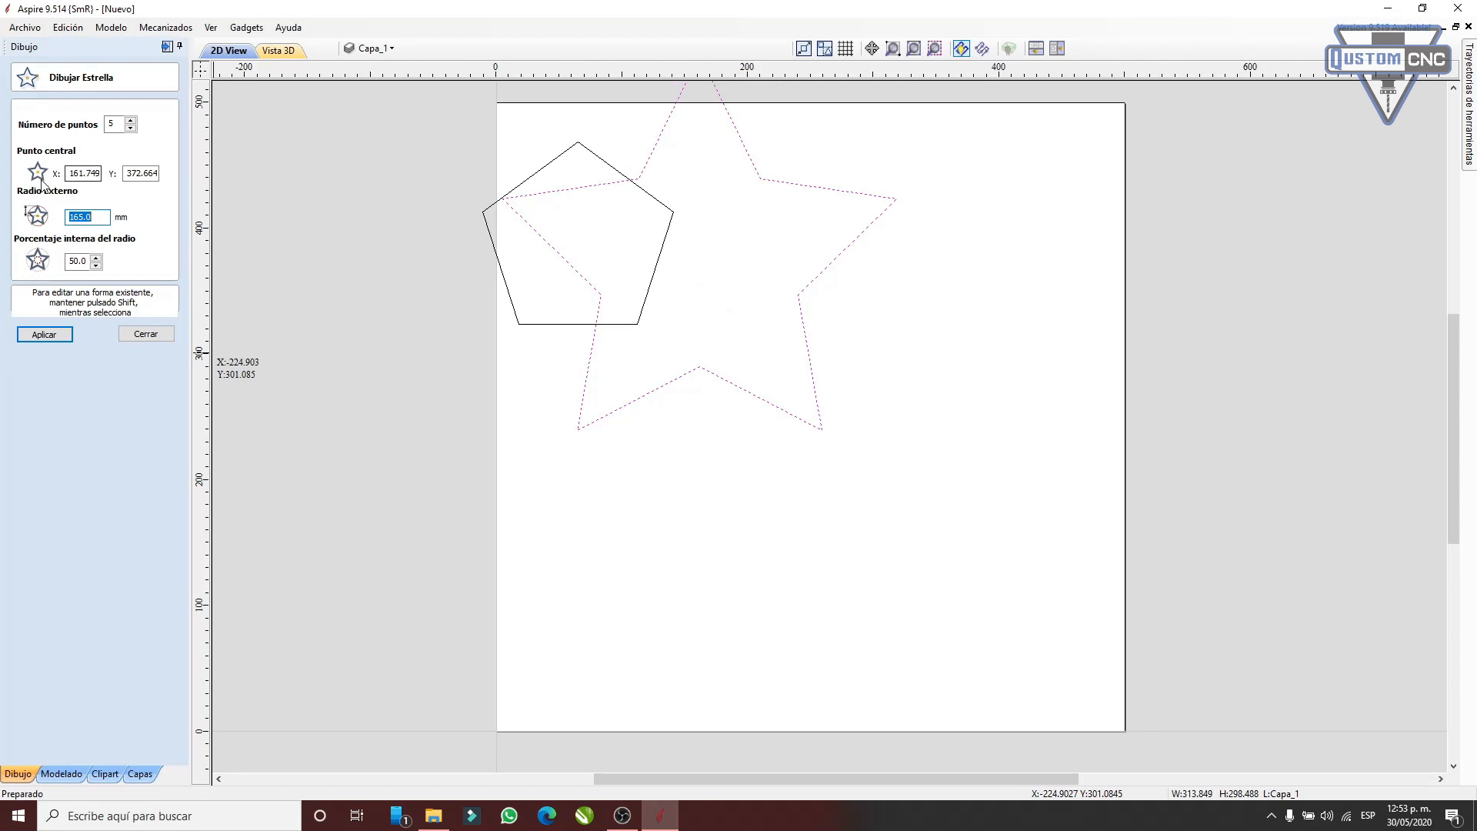
pyautogui.click(145, 334)
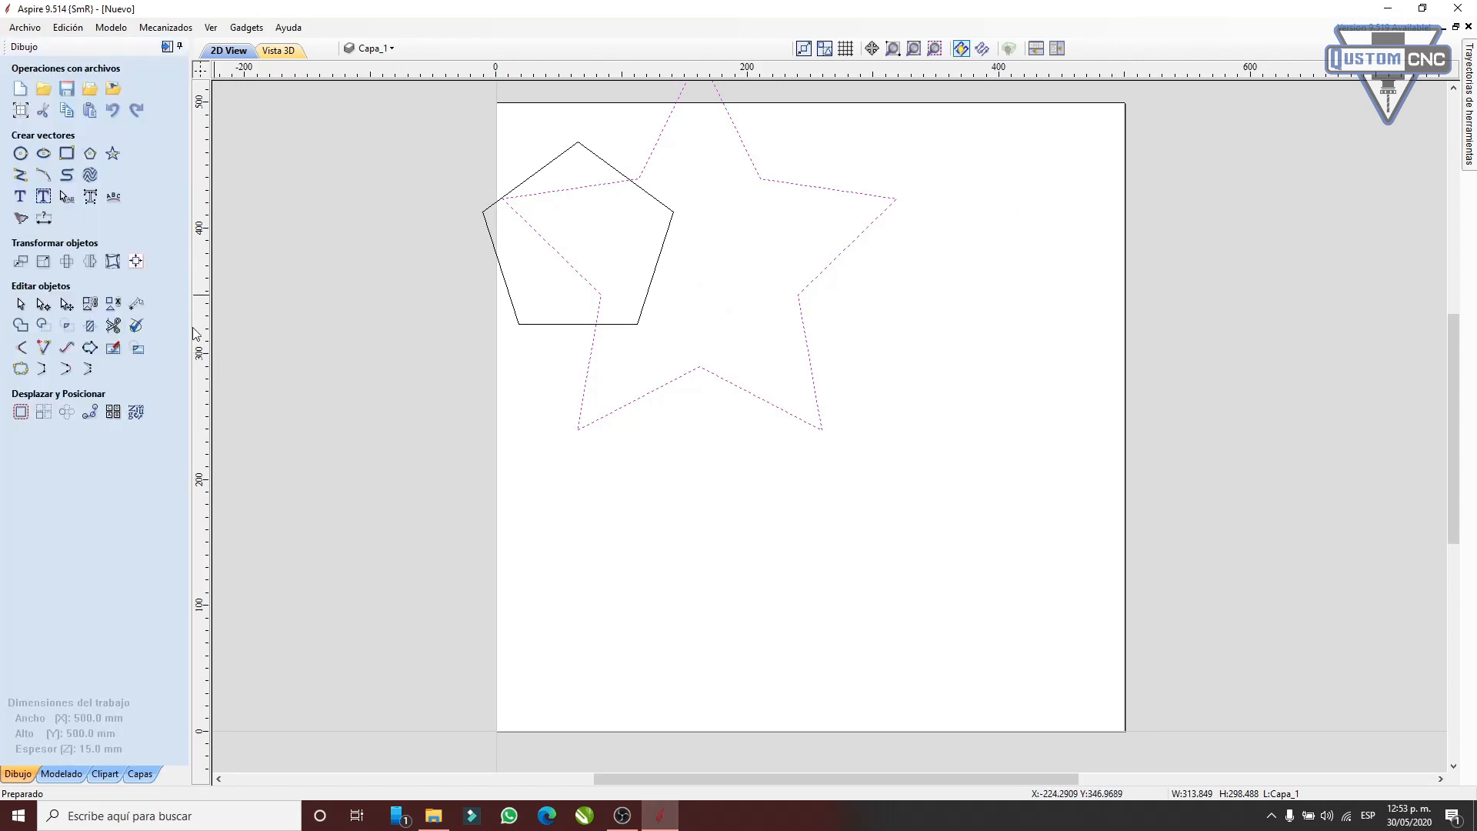
# - Draw a closed, irregular seven-sided polyline in the area below the star, ending back at its starting point
pyautogui.click(22, 178)
pyautogui.click(630, 555)
pyautogui.click(775, 495)
pyautogui.click(788, 581)
pyautogui.click(946, 478)
pyautogui.click(930, 418)
pyautogui.click(846, 476)
pyautogui.click(750, 453)
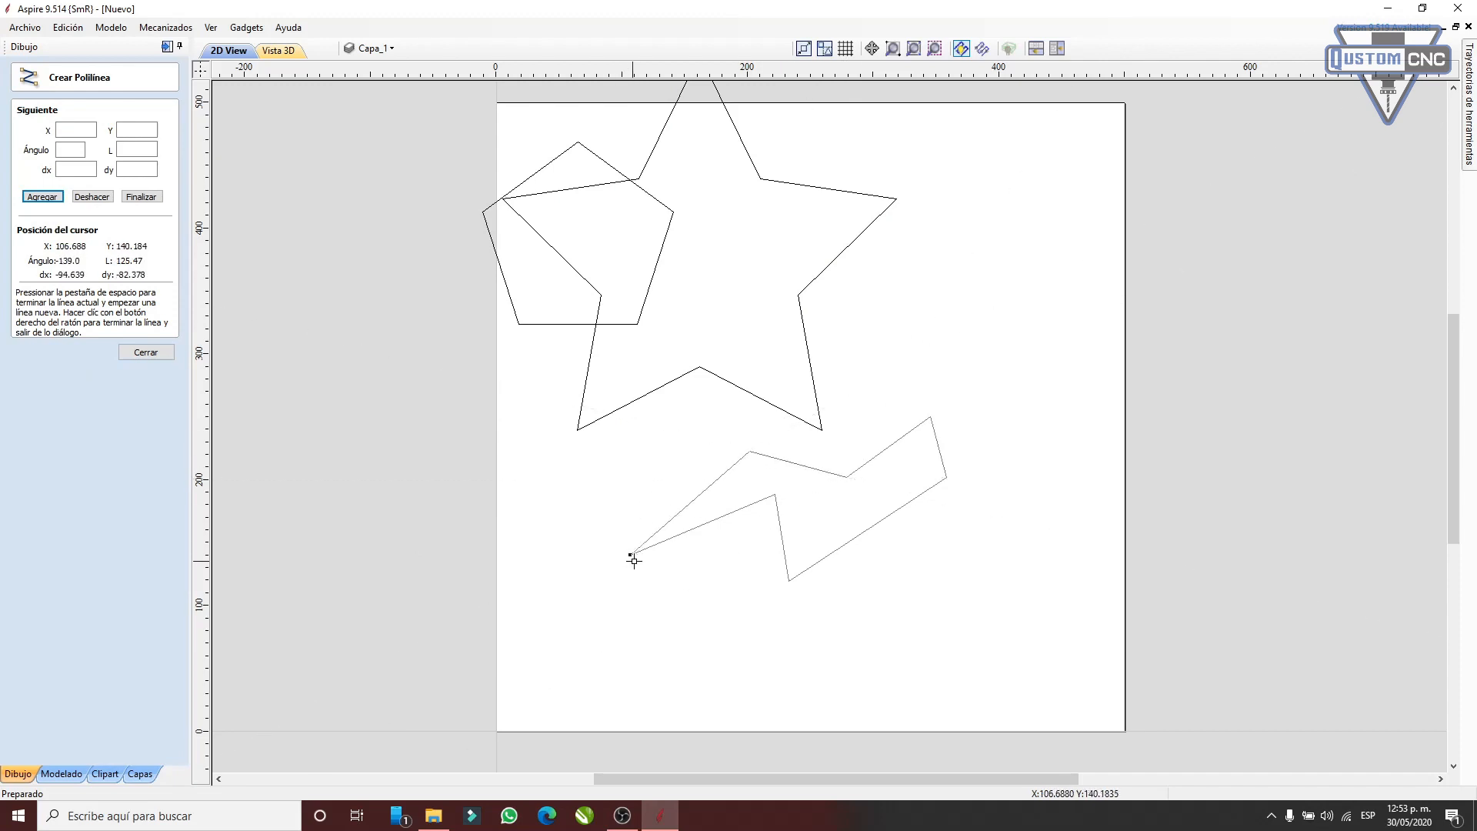
pyautogui.click(630, 554)
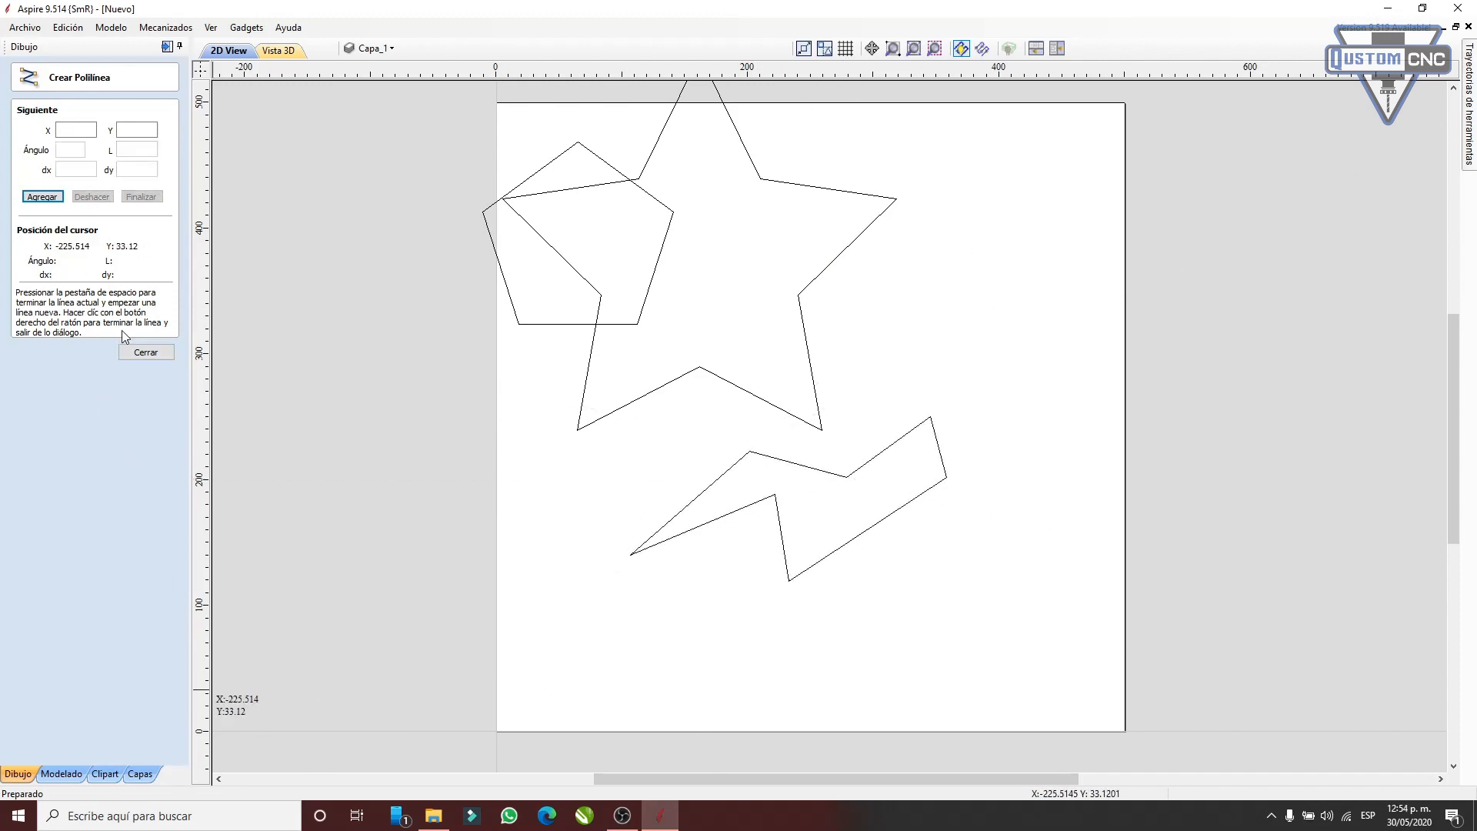
pyautogui.click(146, 352)
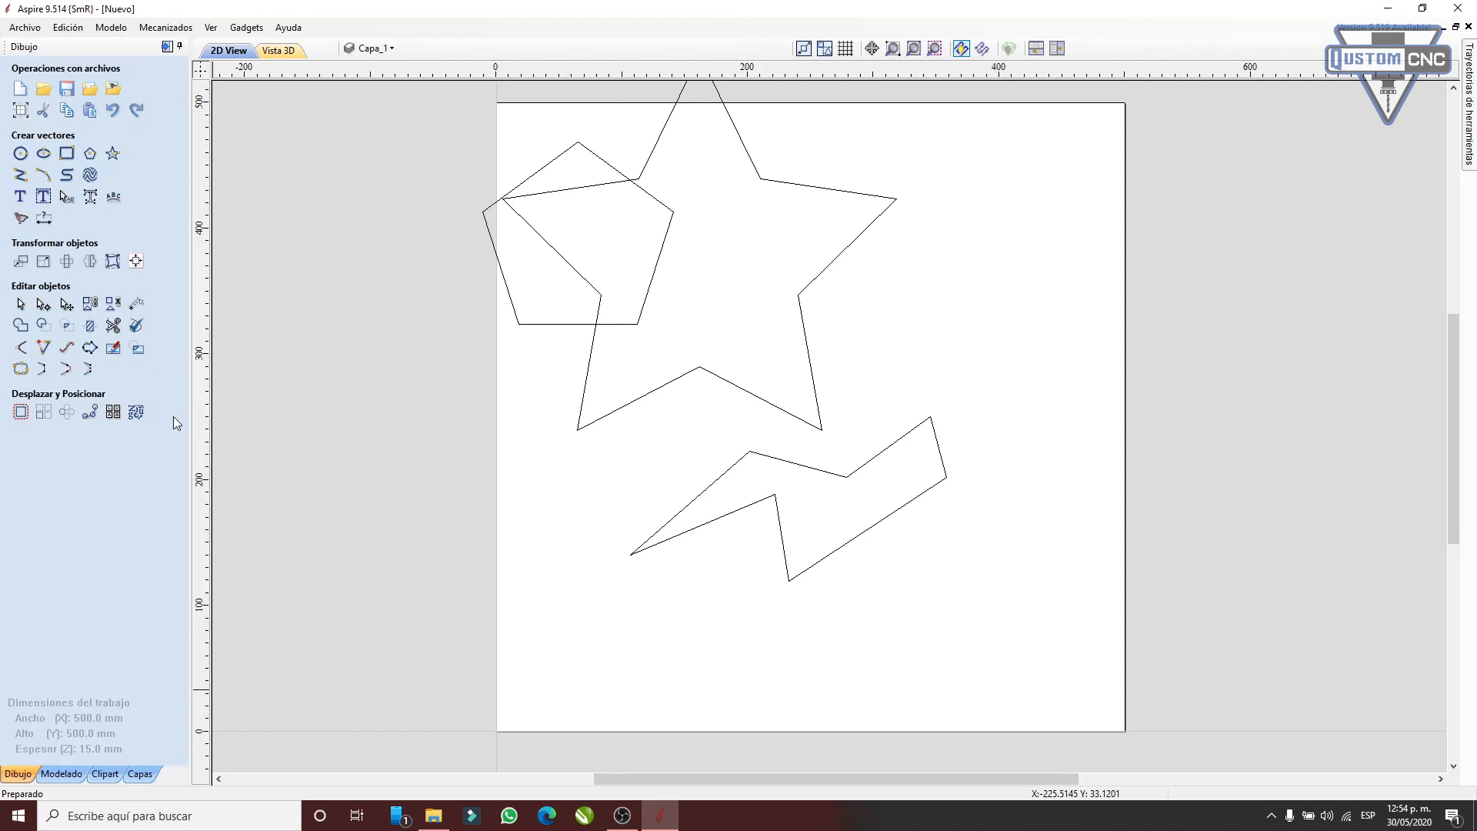
# - Draw a three-point arc from about X 46, Y 130 to X 32, Y 217, bulging toward the polyline
pyautogui.click(44, 175)
pyautogui.click(554, 567)
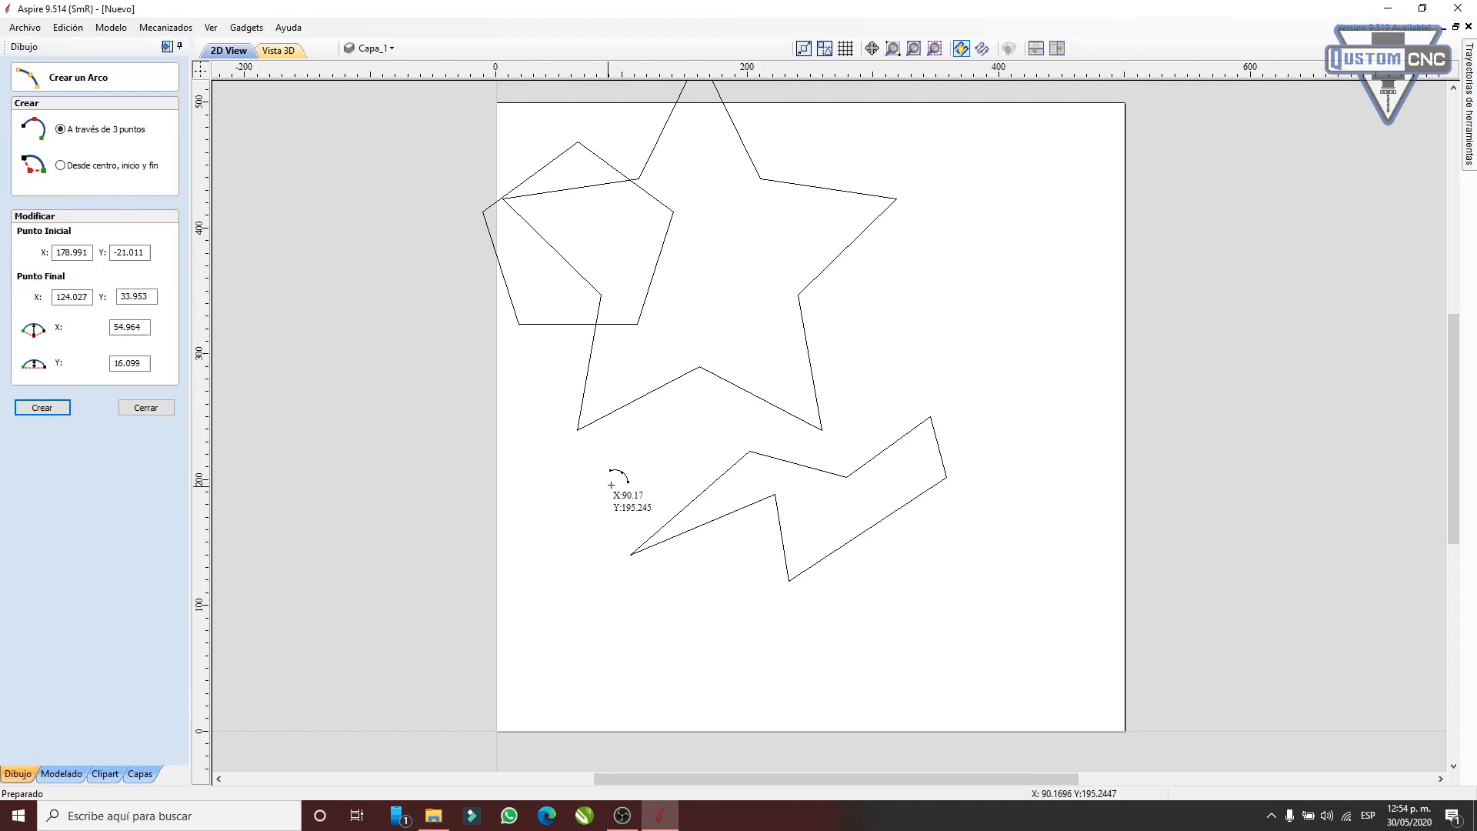
pyautogui.click(535, 458)
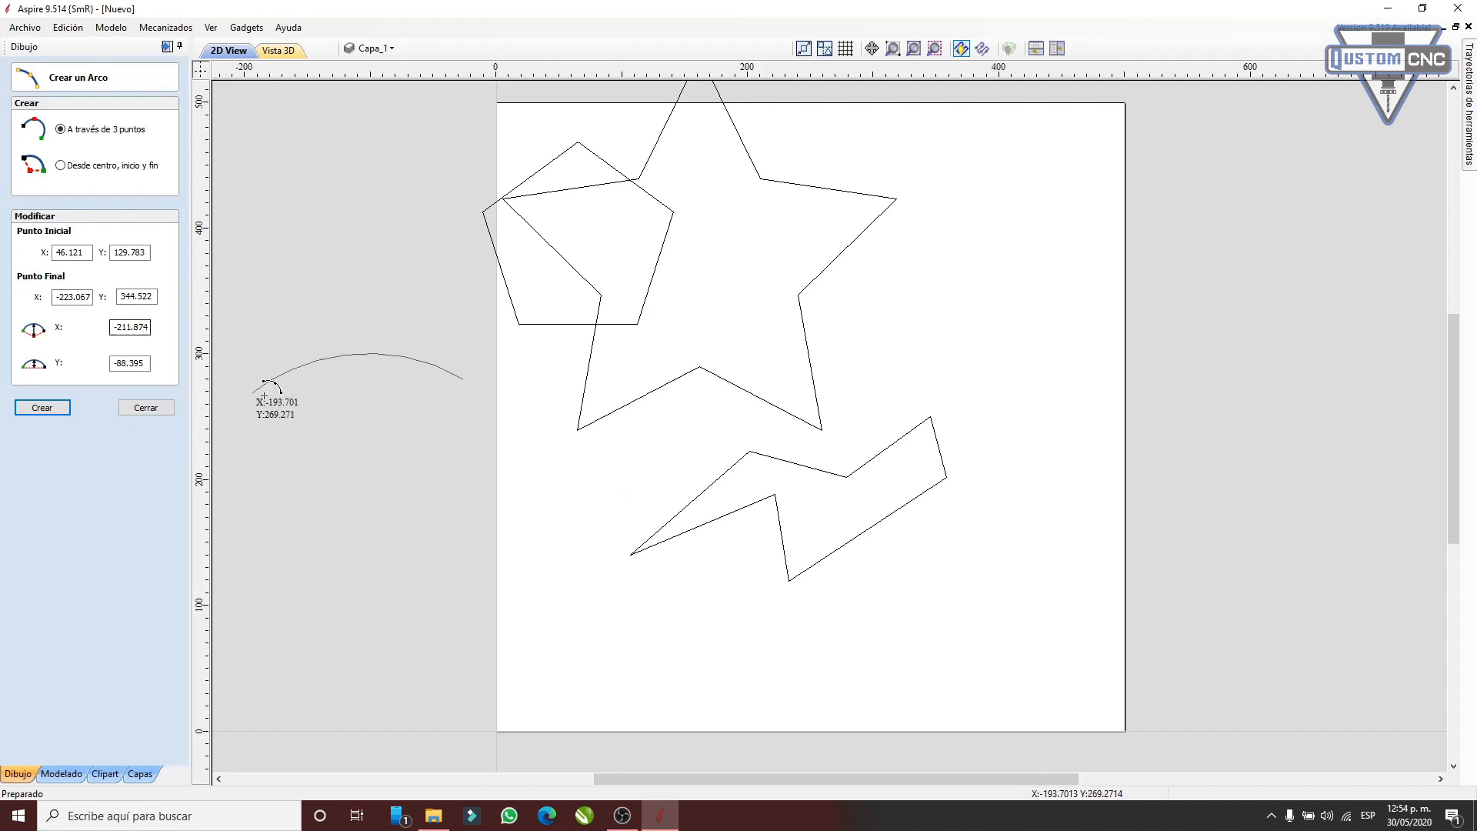
pyautogui.click(567, 521)
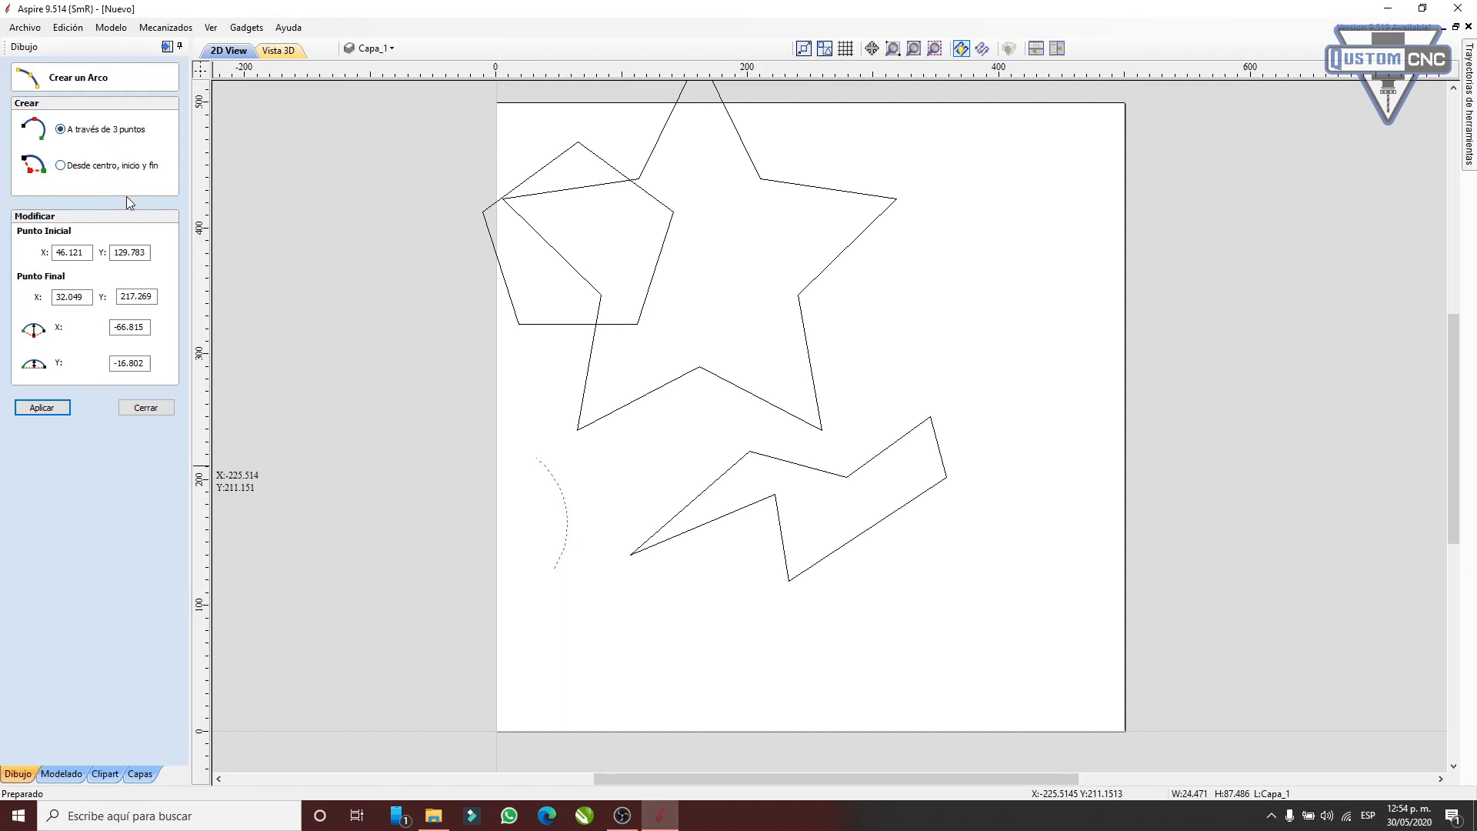
pyautogui.click(151, 409)
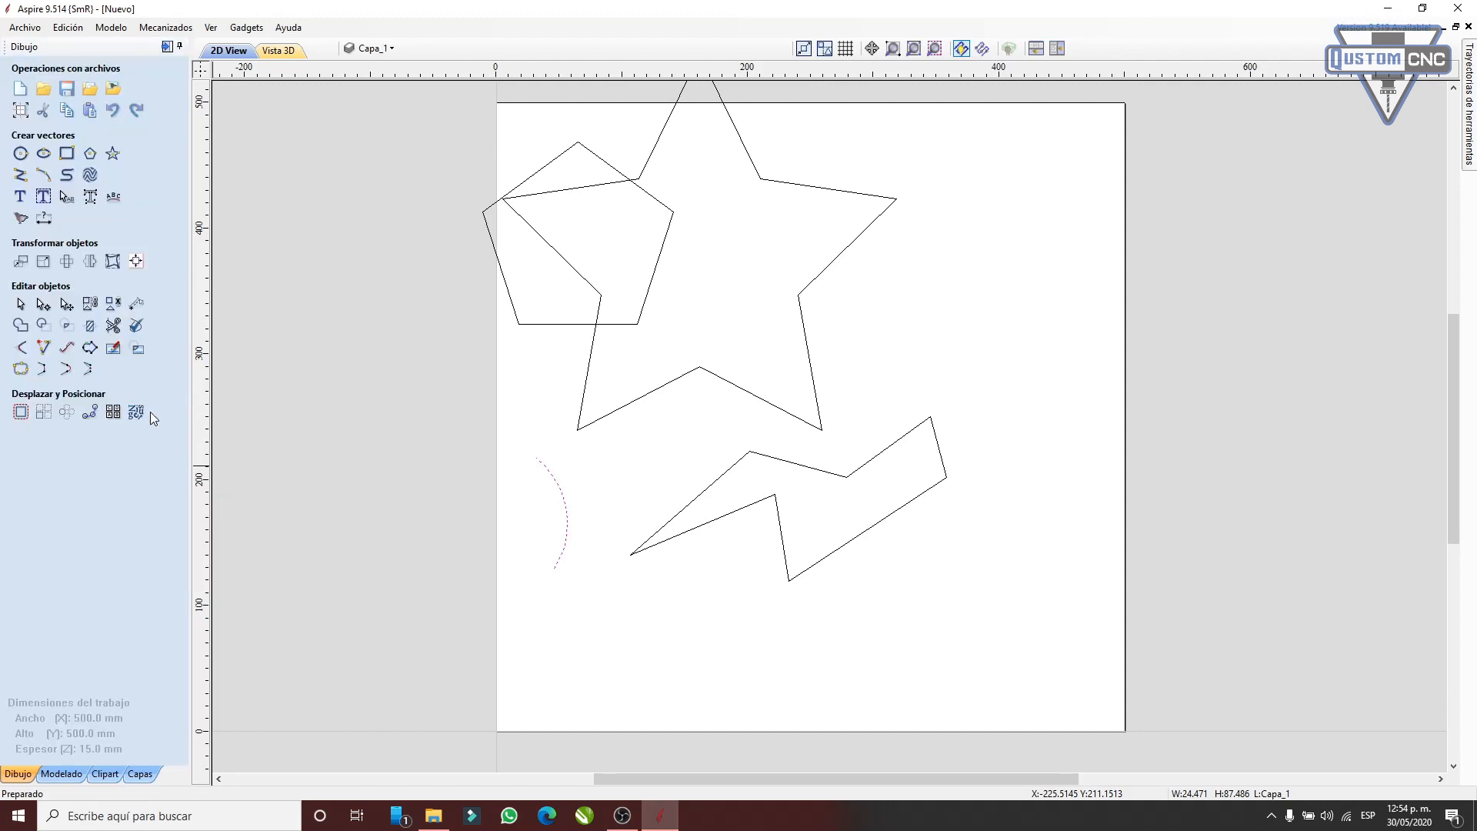
# - Draw a closed, winding freeform curve between the star and the irregular polyline, ending back at its starting point
pyautogui.click(73, 179)
pyautogui.click(973, 366)
pyautogui.click(871, 388)
pyautogui.click(1009, 454)
pyautogui.click(825, 632)
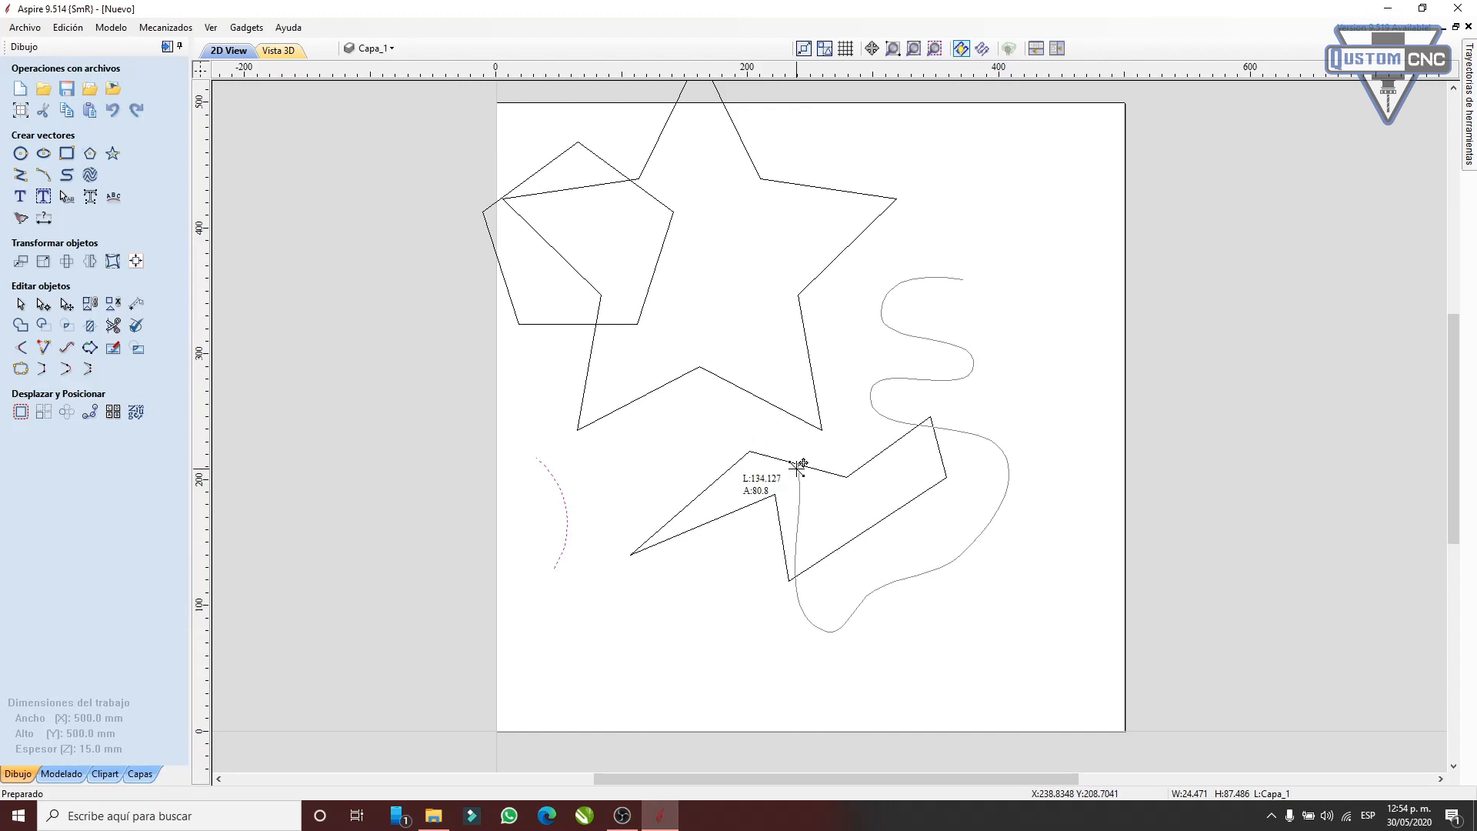
pyautogui.click(849, 454)
pyautogui.click(835, 344)
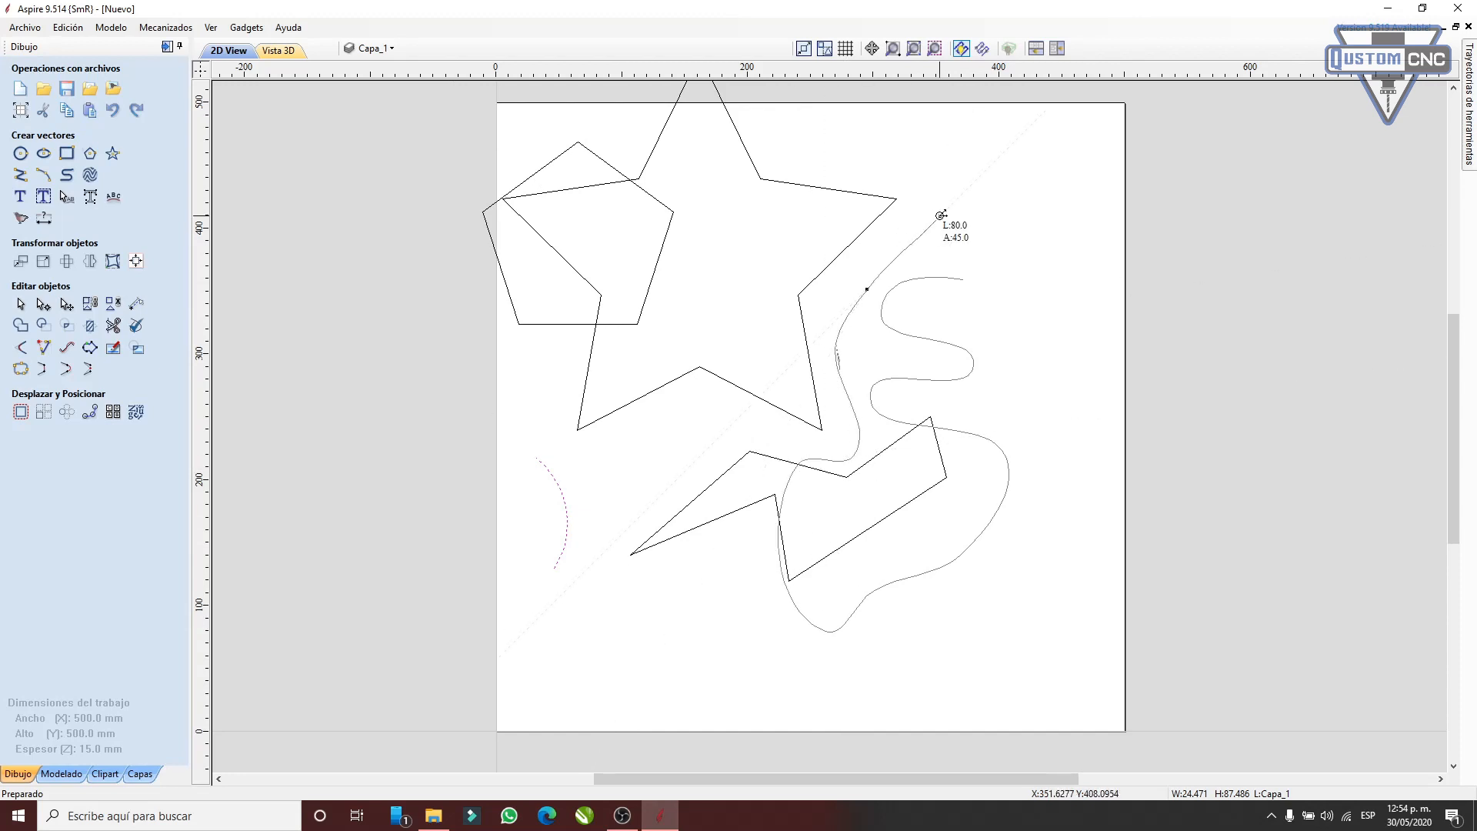
pyautogui.click(962, 280)
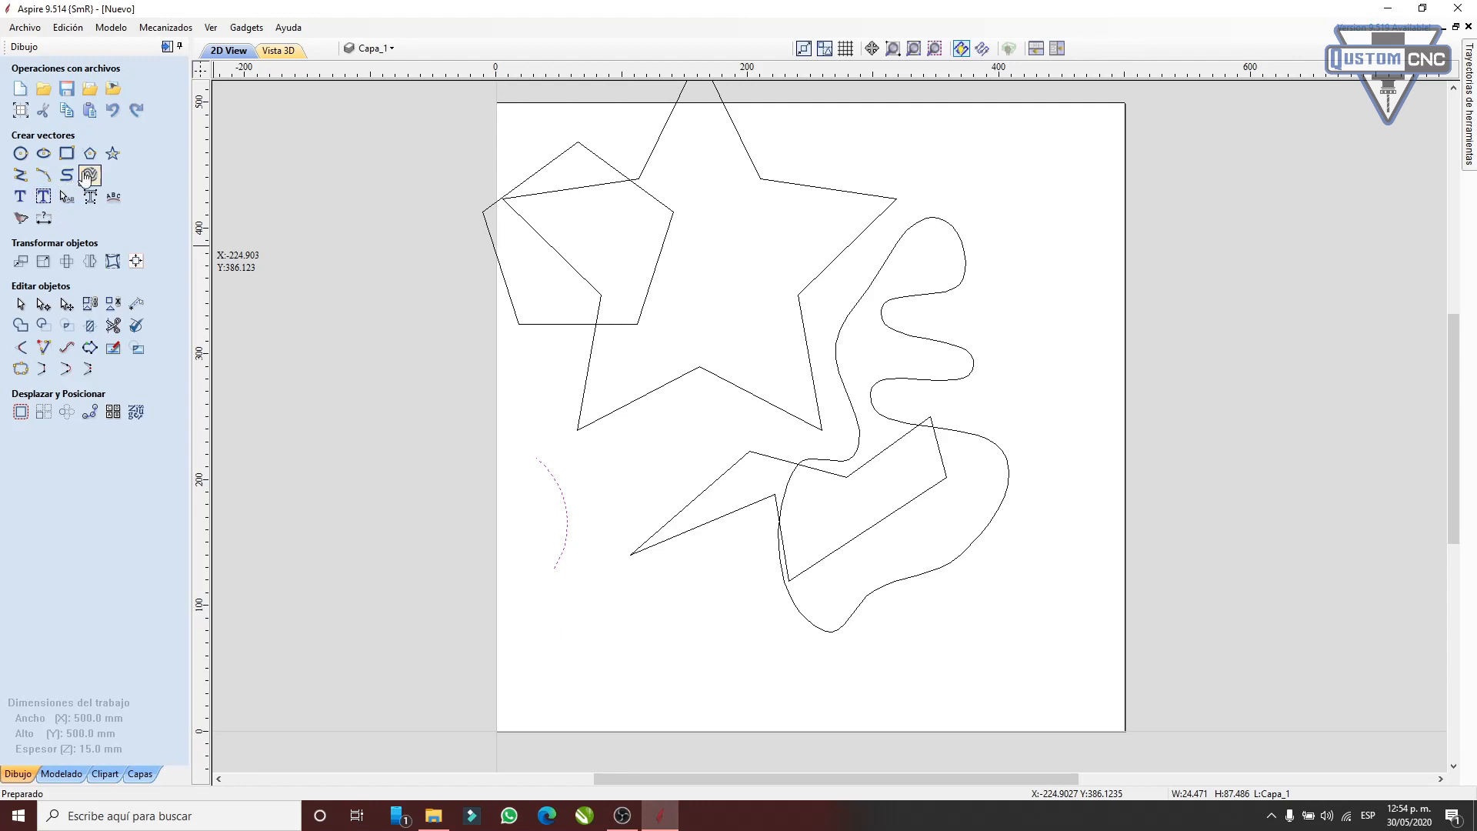
pyautogui.click(89, 175)
pyautogui.moveTo(489, 226)
pyautogui.mouseDown()
pyautogui.moveTo(567, 205)
pyautogui.moveTo(643, 277)
pyautogui.moveTo(523, 452)
pyautogui.moveTo(731, 423)
pyautogui.moveTo(687, 307)
pyautogui.moveTo(600, 244)
pyautogui.moveTo(538, 238)
pyautogui.moveTo(521, 310)
pyautogui.moveTo(699, 409)
pyautogui.moveTo(710, 391)
pyautogui.moveTo(541, 400)
pyautogui.moveTo(541, 296)
pyautogui.moveTo(323, 429)
pyautogui.moveTo(158, 475)
pyautogui.mouseUp()
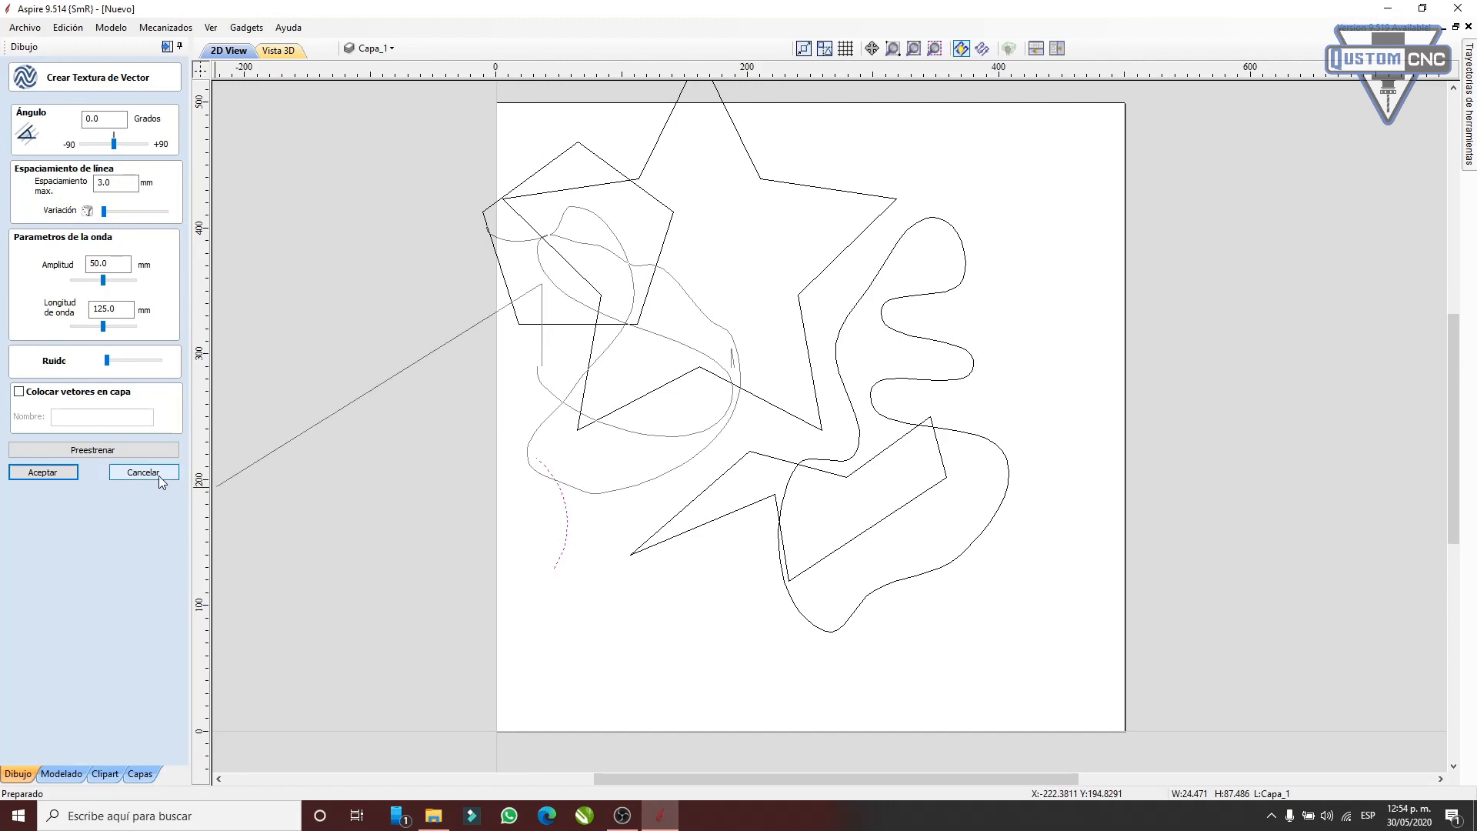
pyautogui.click(157, 474)
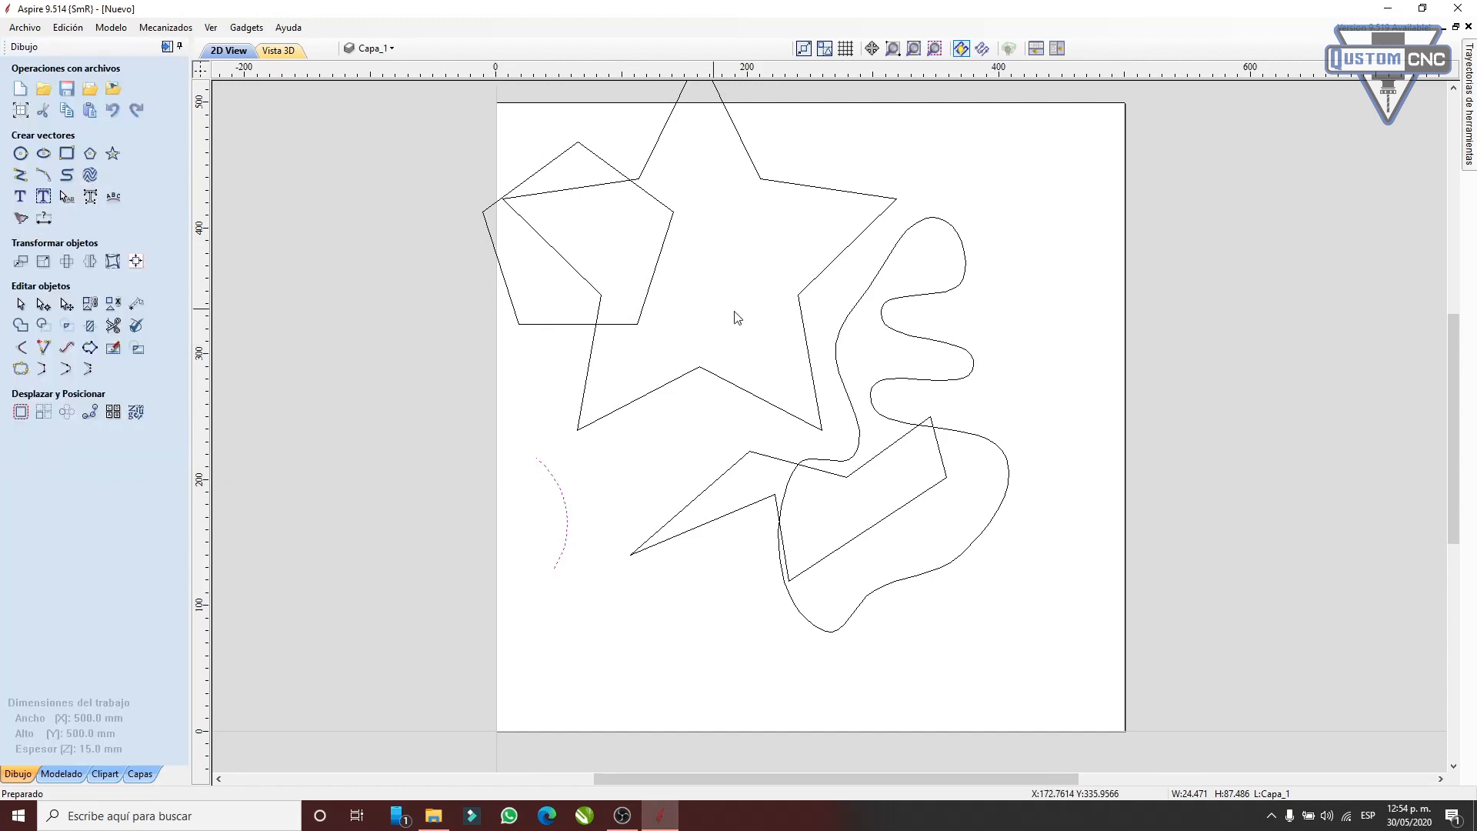
pyautogui.click(801, 306)
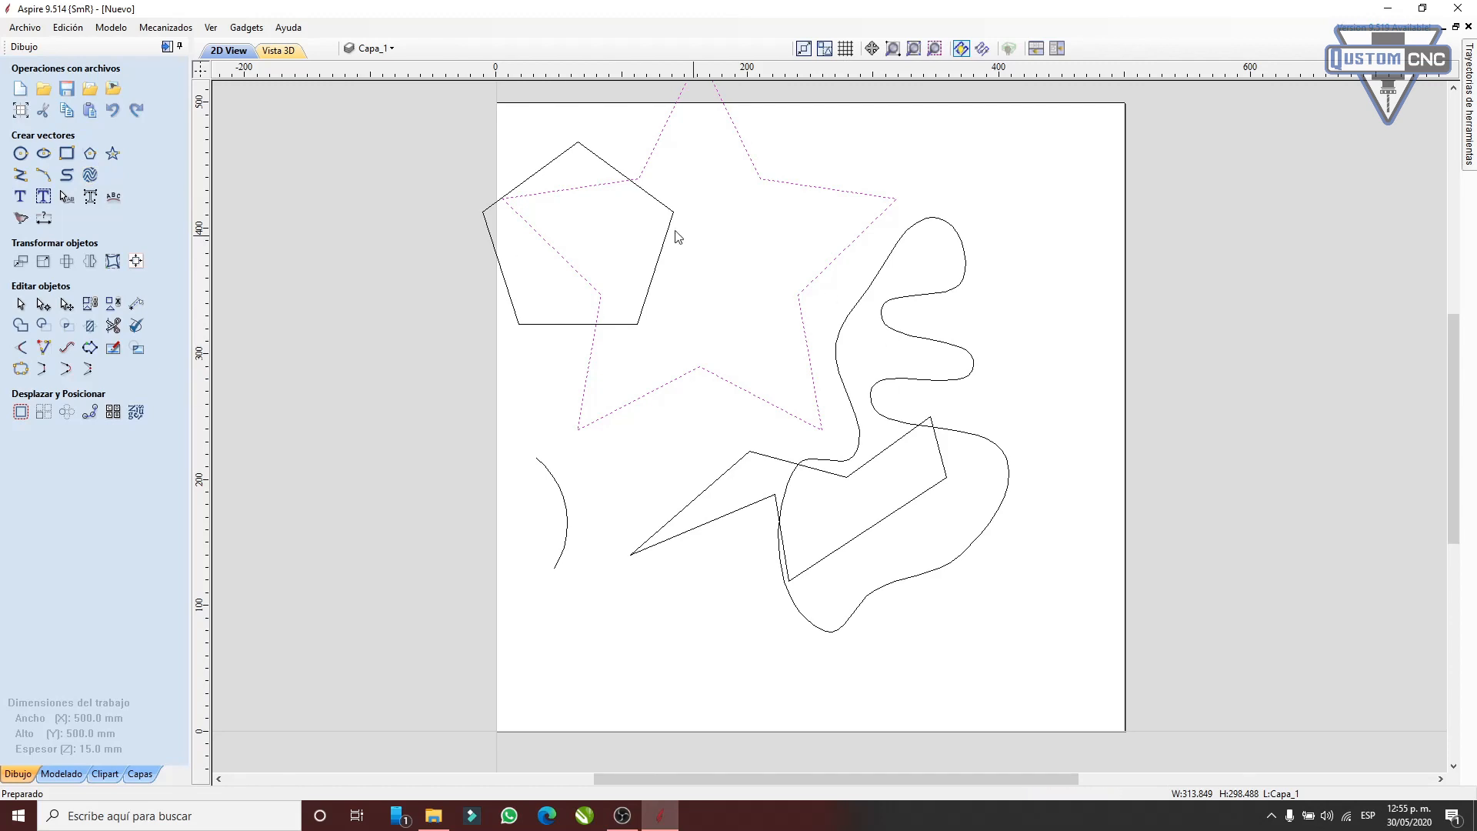
# - Create the text "QUSTOM CNC" in the TrueType font Brush Script Std, left-aligned
pyautogui.click(20, 198)
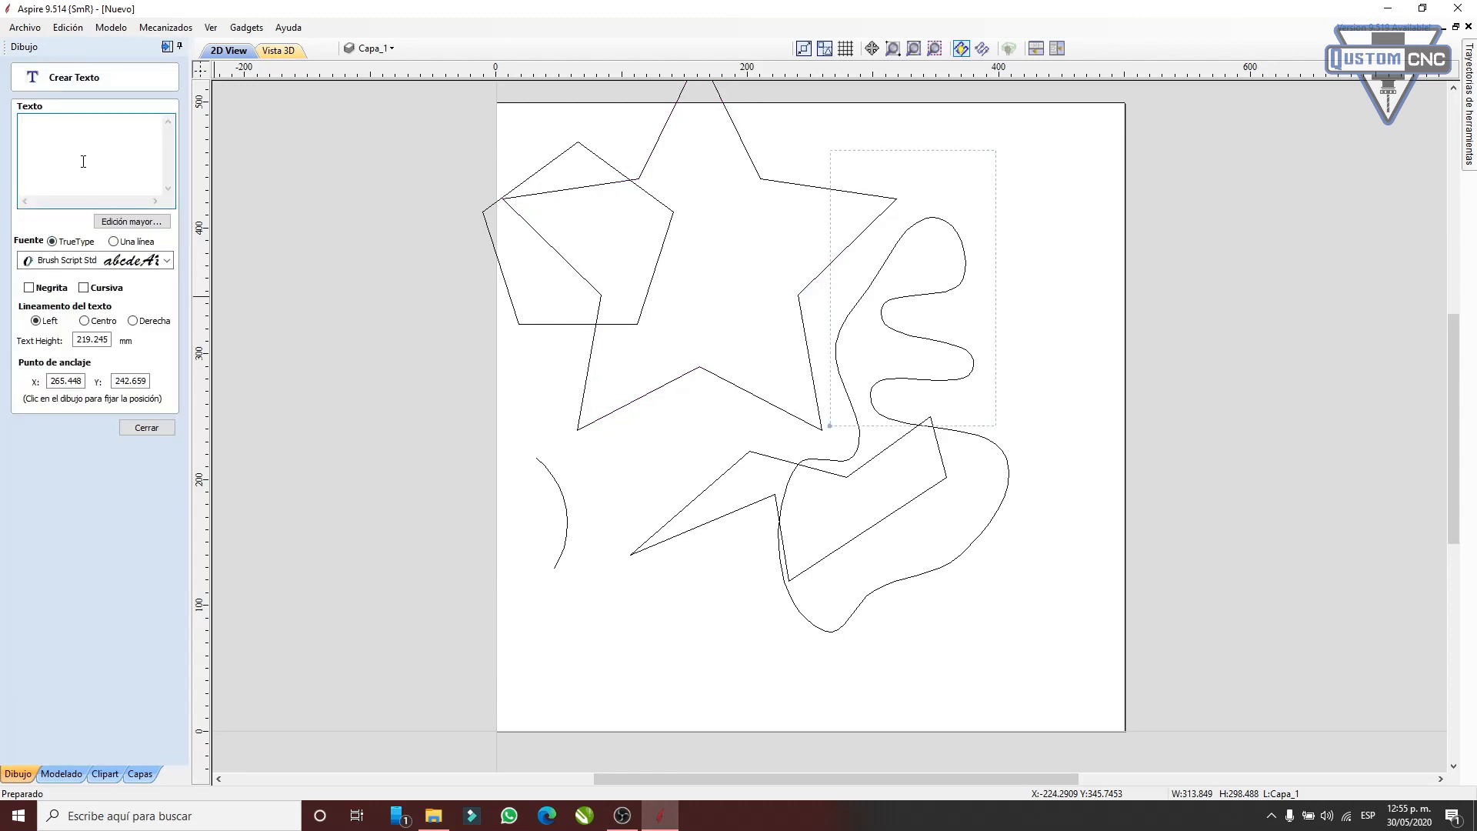
pyautogui.write('QUSTOM CNC')
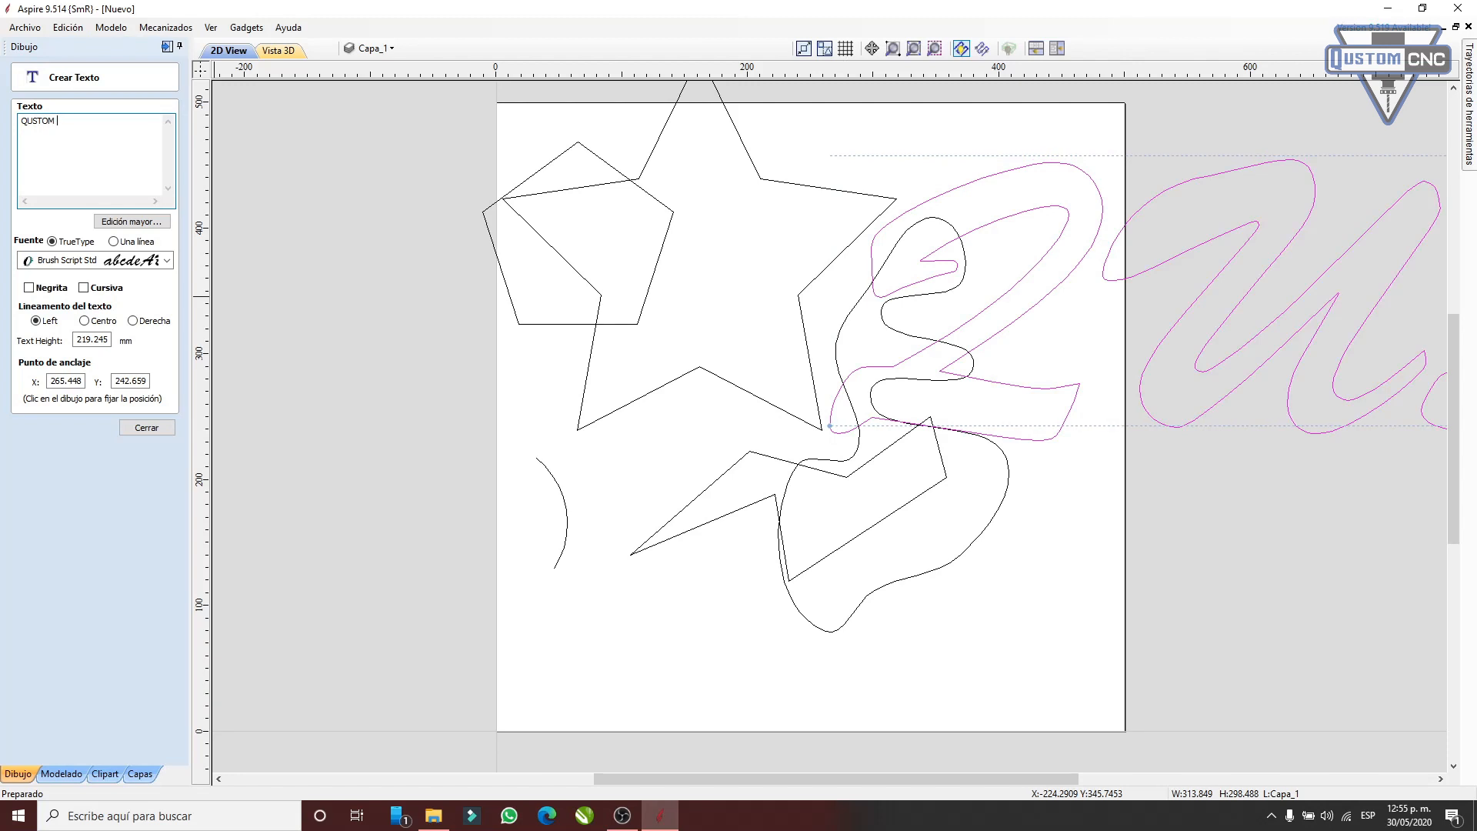
pyautogui.click(127, 258)
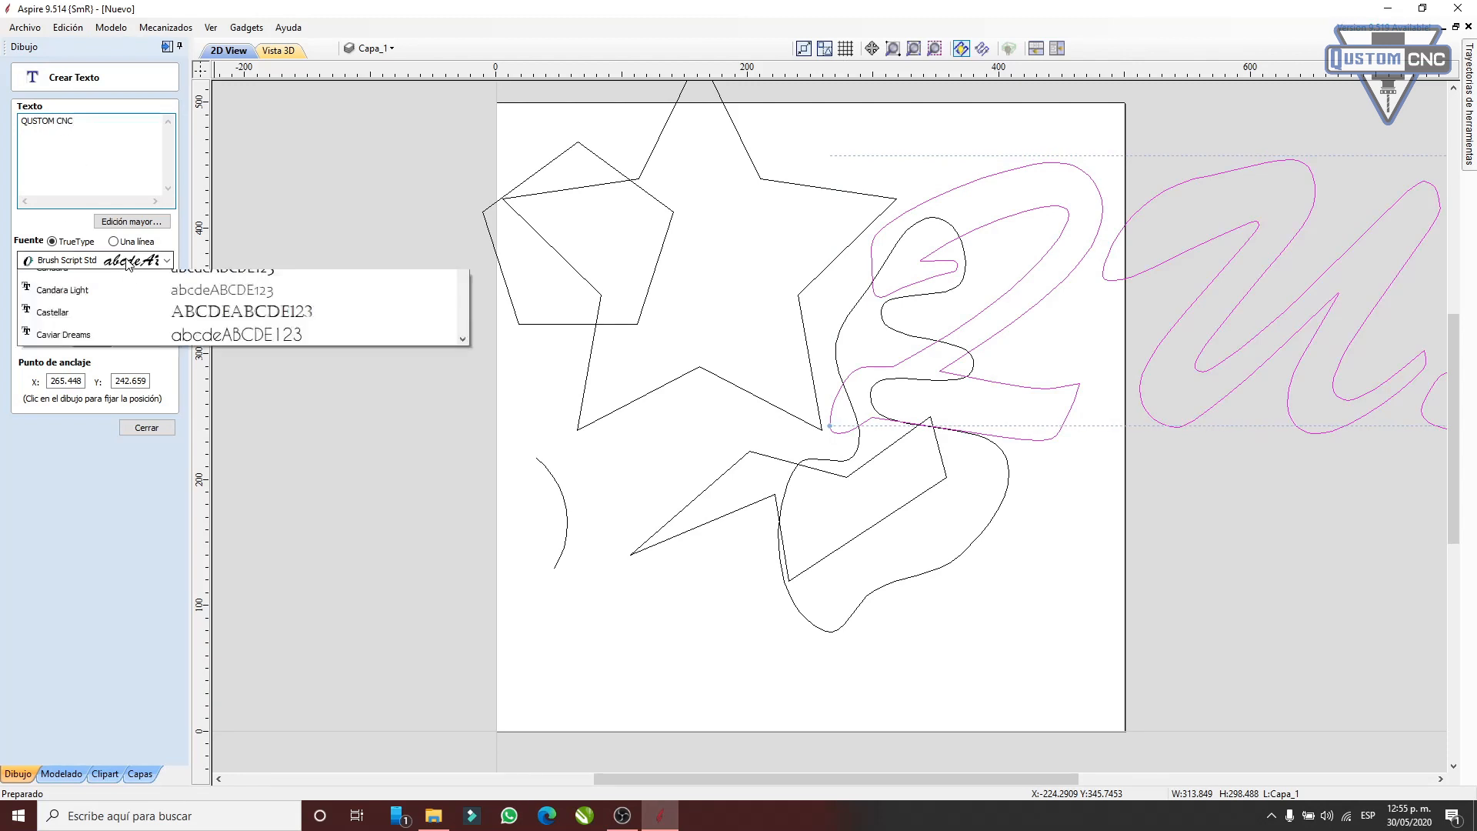
pyautogui.click(126, 258)
pyautogui.click(75, 243)
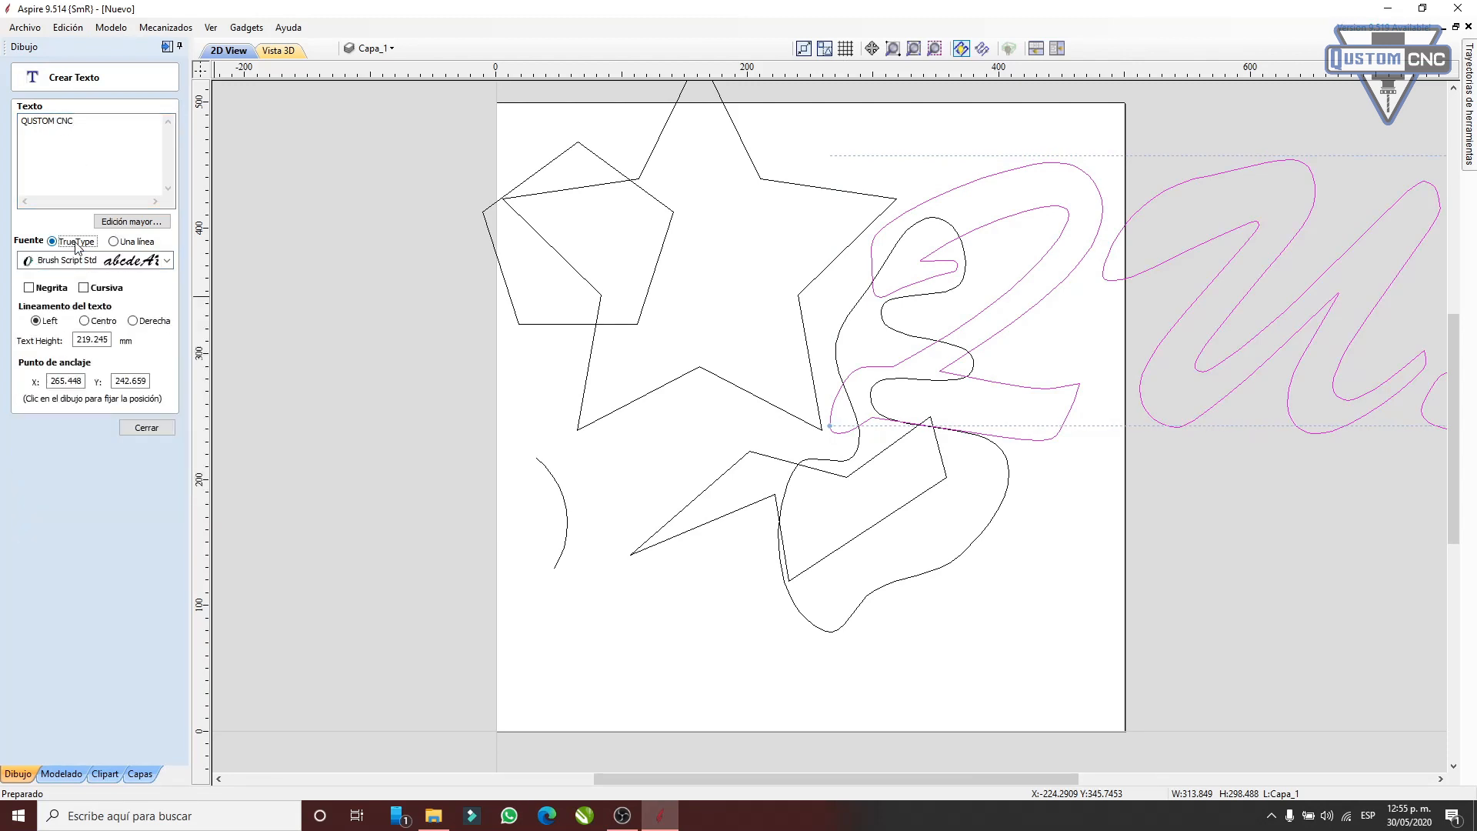
pyautogui.click(80, 265)
pyautogui.click(80, 265)
# - Try the single-line font Script 1L on the text and switch back to TrueType
pyautogui.click(137, 243)
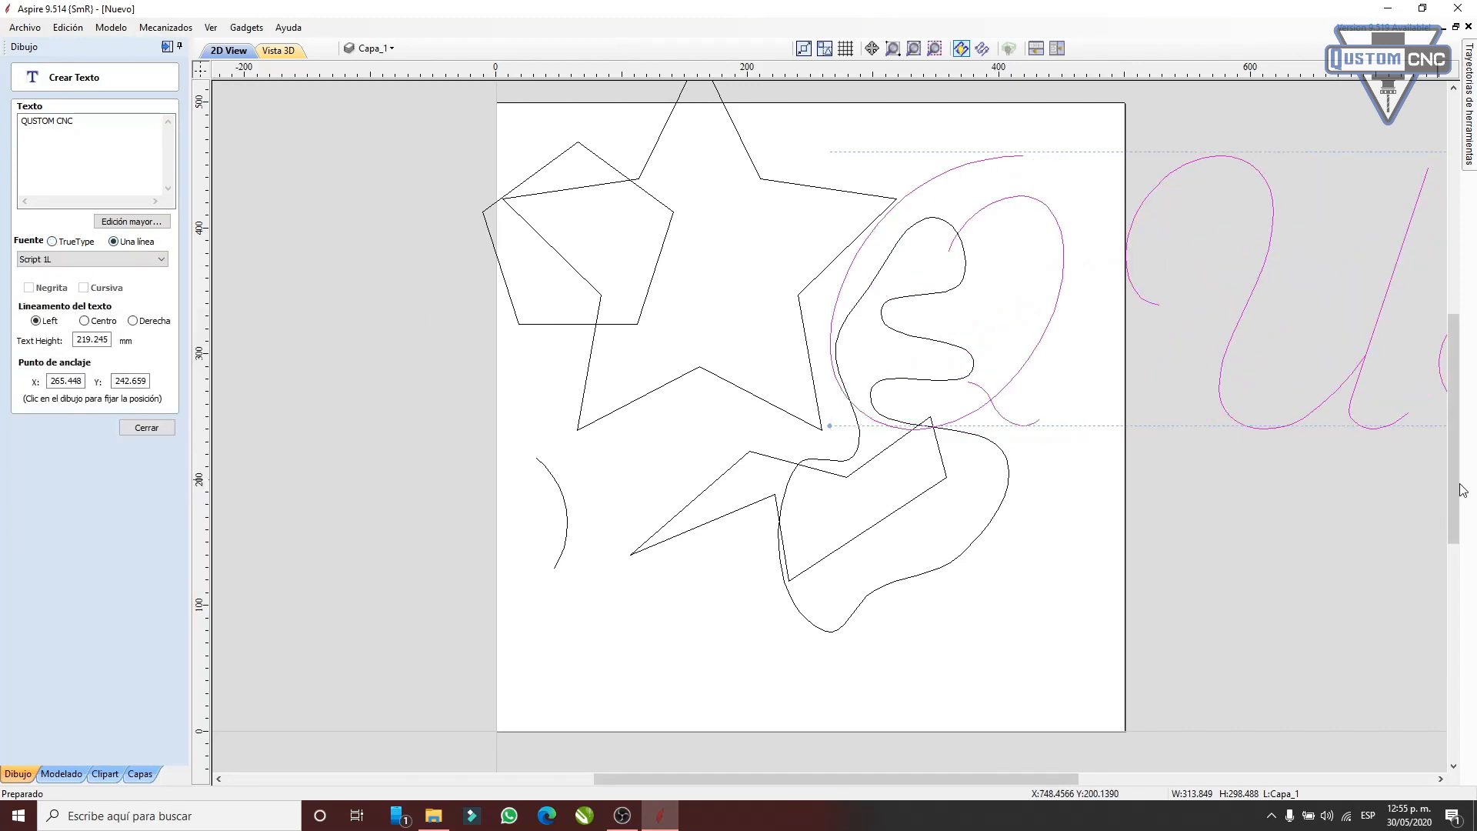
pyautogui.scroll(-5, 1401, 386)
pyautogui.scroll(8, 1428, 402)
pyautogui.scroll(-4, 1385, 419)
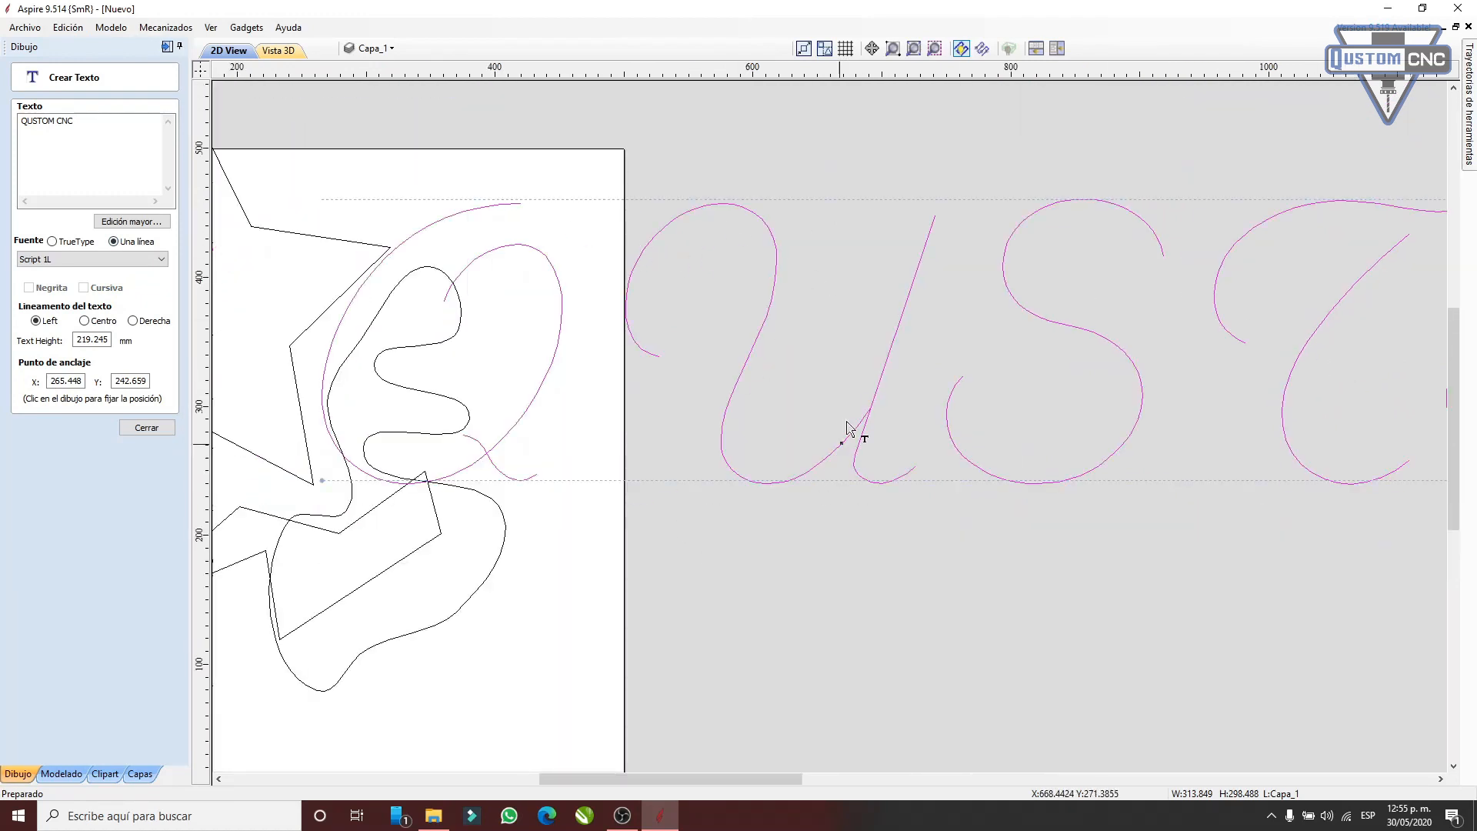
pyautogui.click(75, 243)
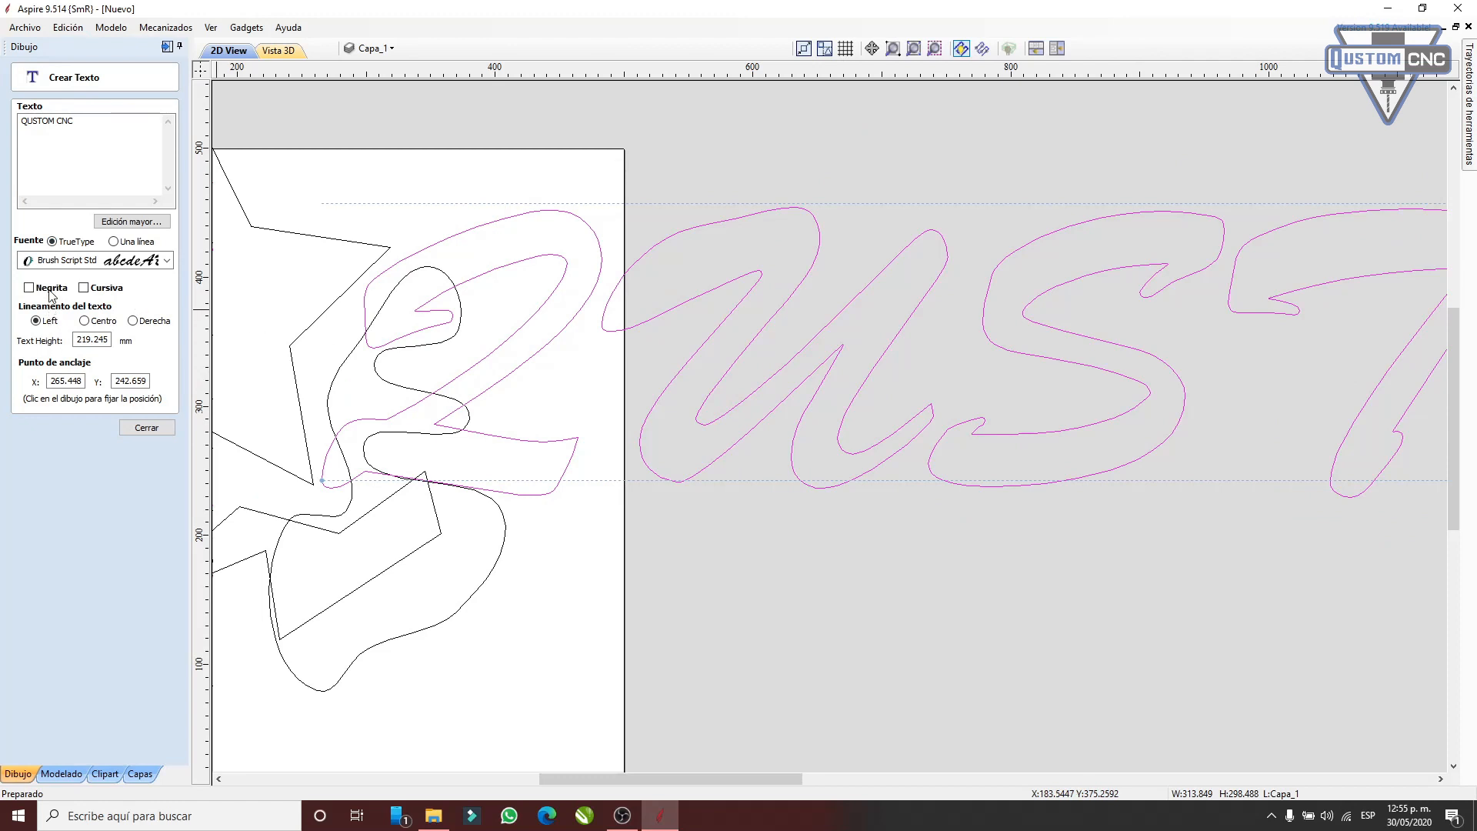
# - Try bold and italic on the text, clear both options and finish the text
pyautogui.click(85, 289)
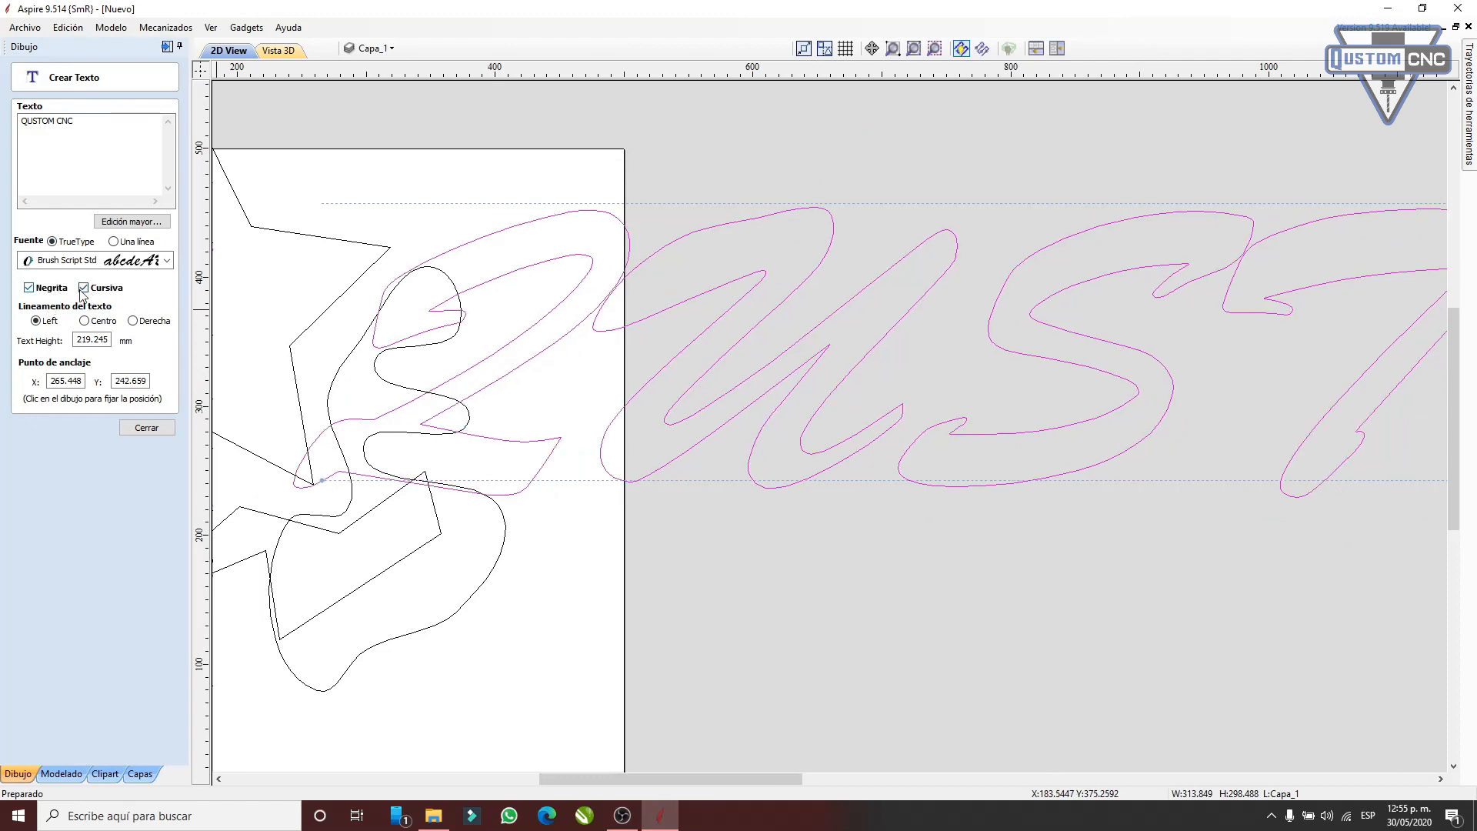
pyautogui.click(94, 293)
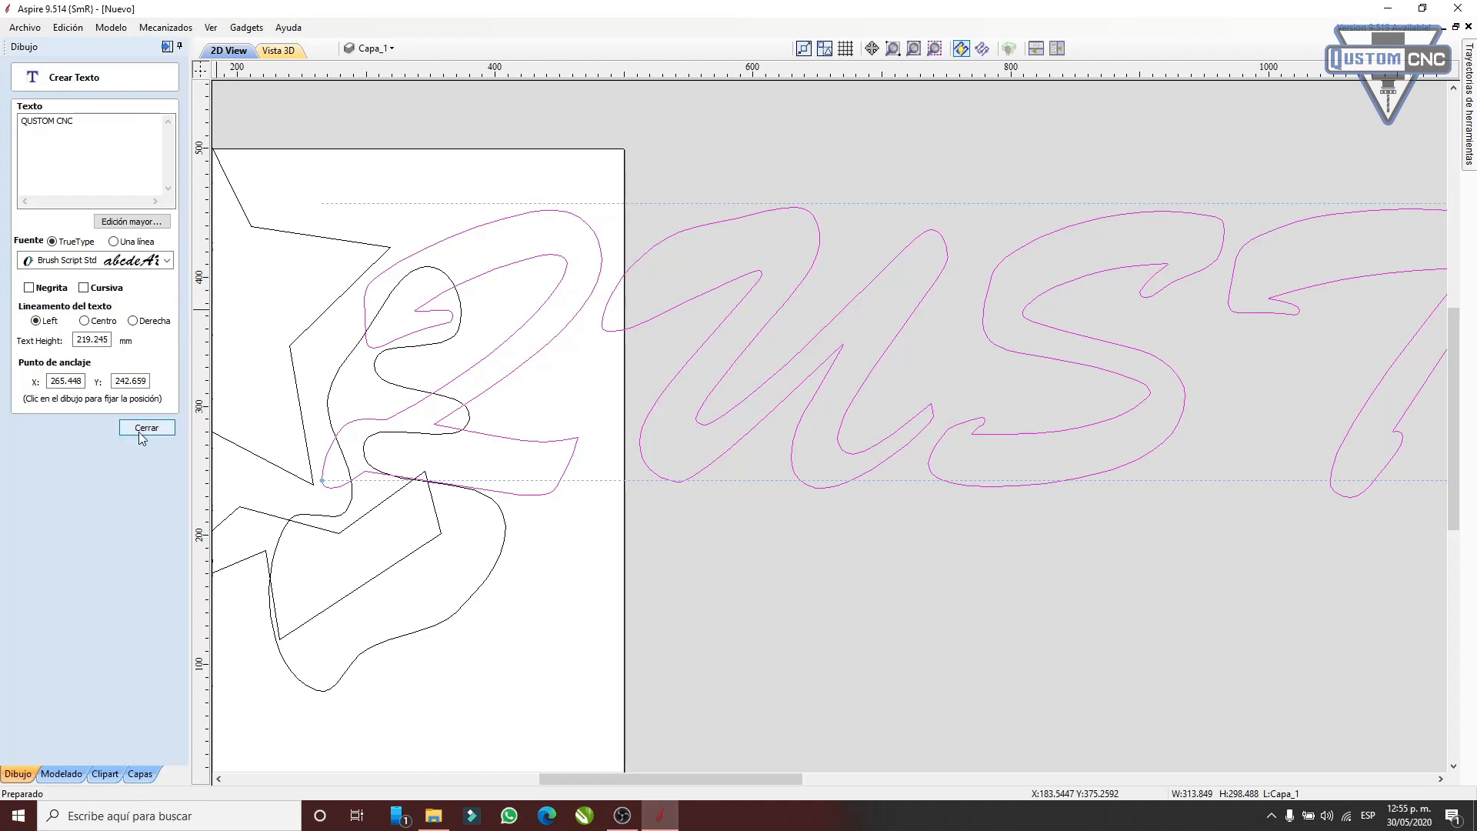
pyautogui.click(92, 148)
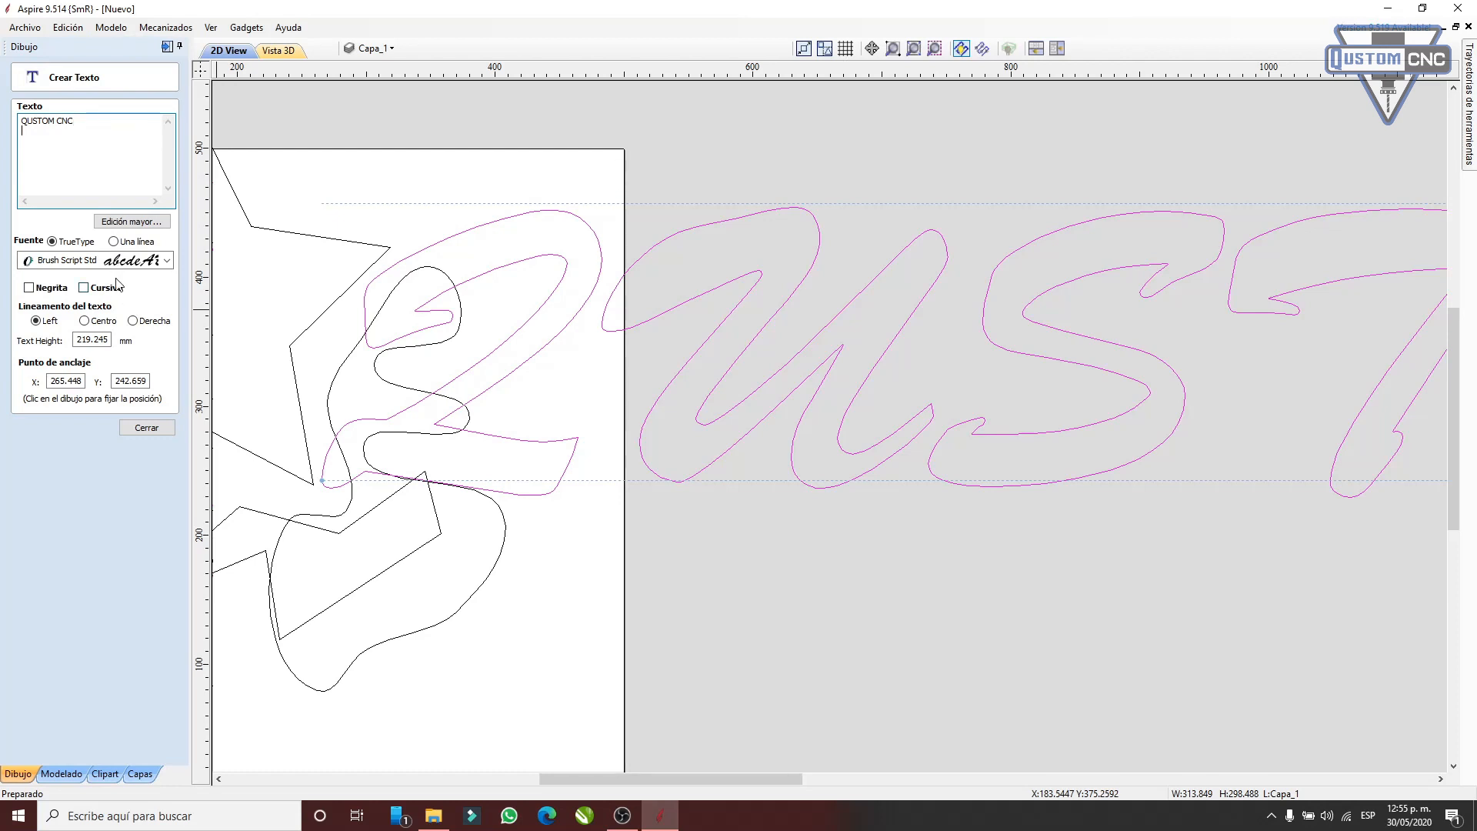
pyautogui.click(146, 427)
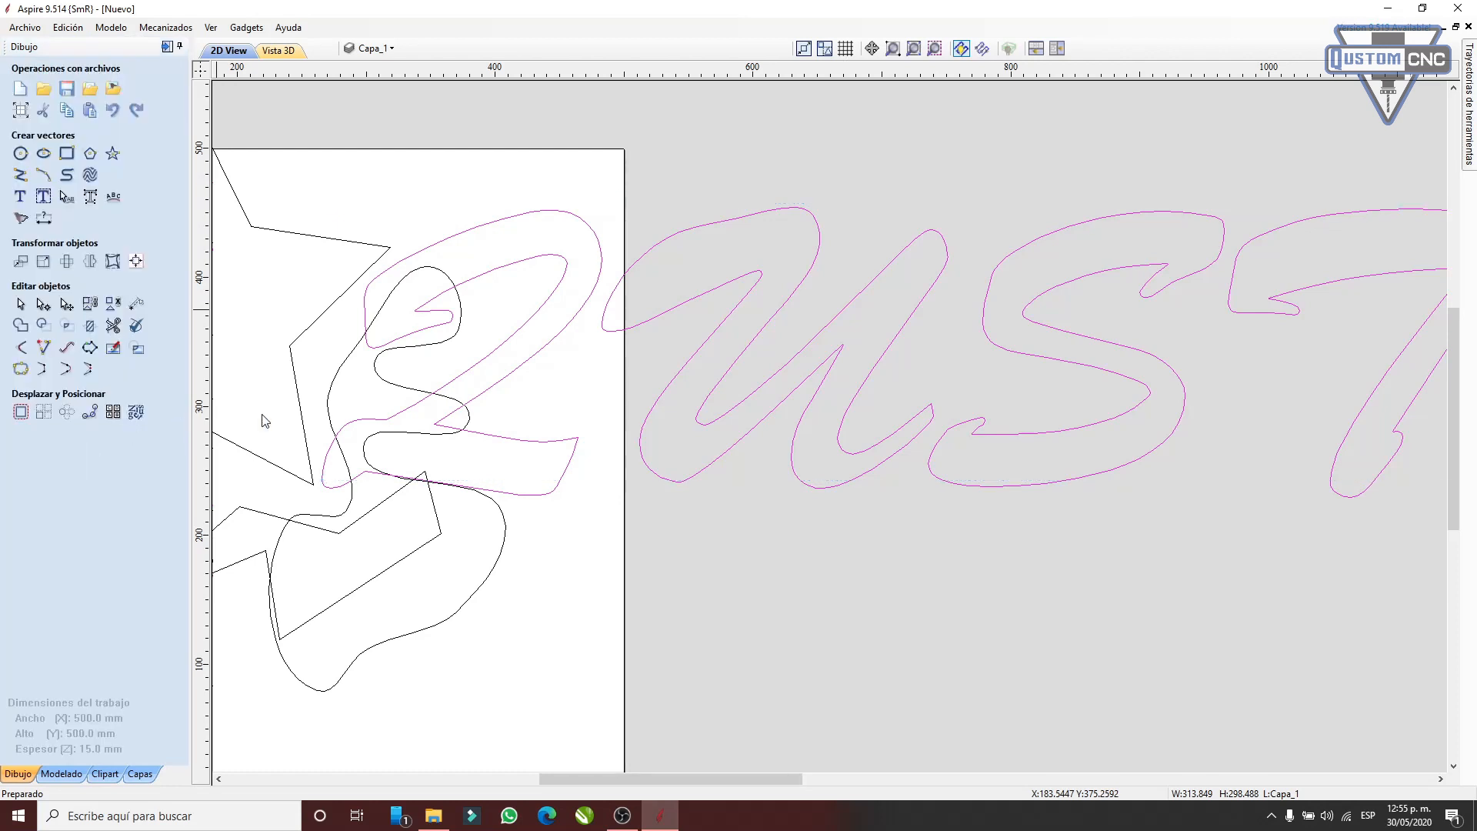
# - Delete all the drawn vectors together with the text to empty the job area
pyautogui.scroll(-5, 625, 377)
pyautogui.moveTo(392, 290); pyautogui.dragTo(1424, 643)
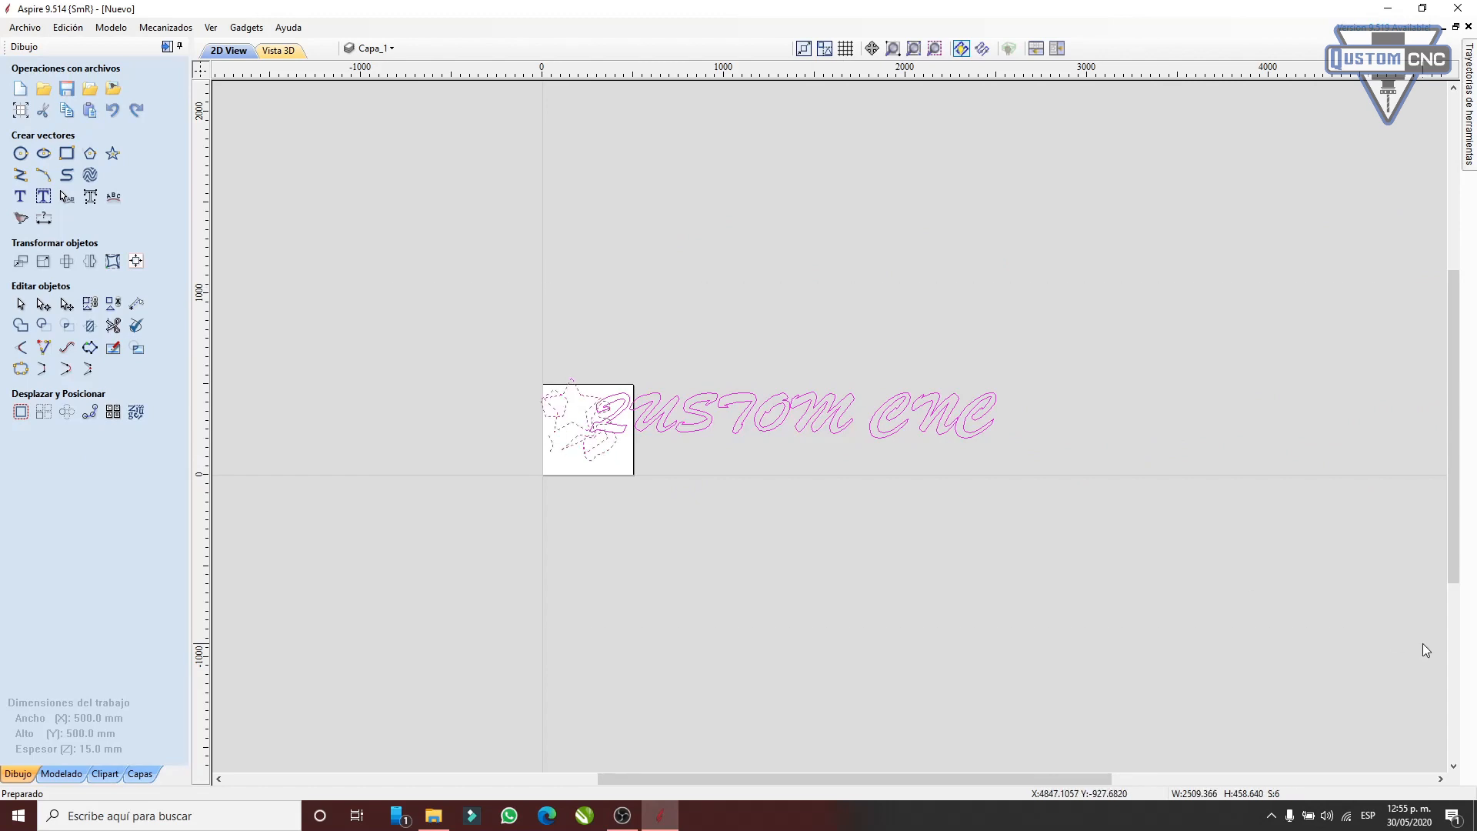
pyautogui.scroll(4, 602, 425)
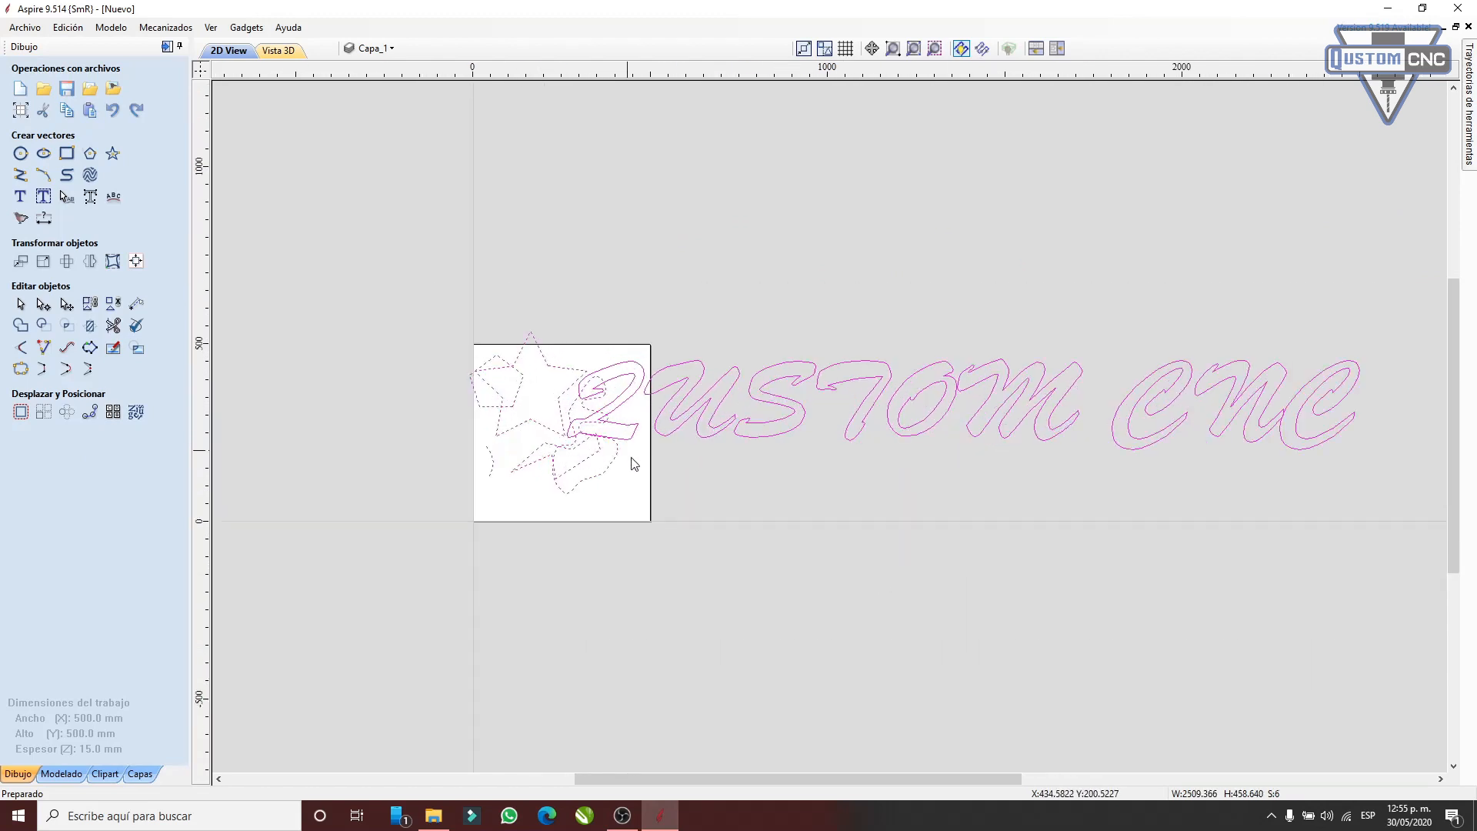
pyautogui.scroll(-2, 659, 500)
pyautogui.press('Delete')
pyautogui.press('F3')
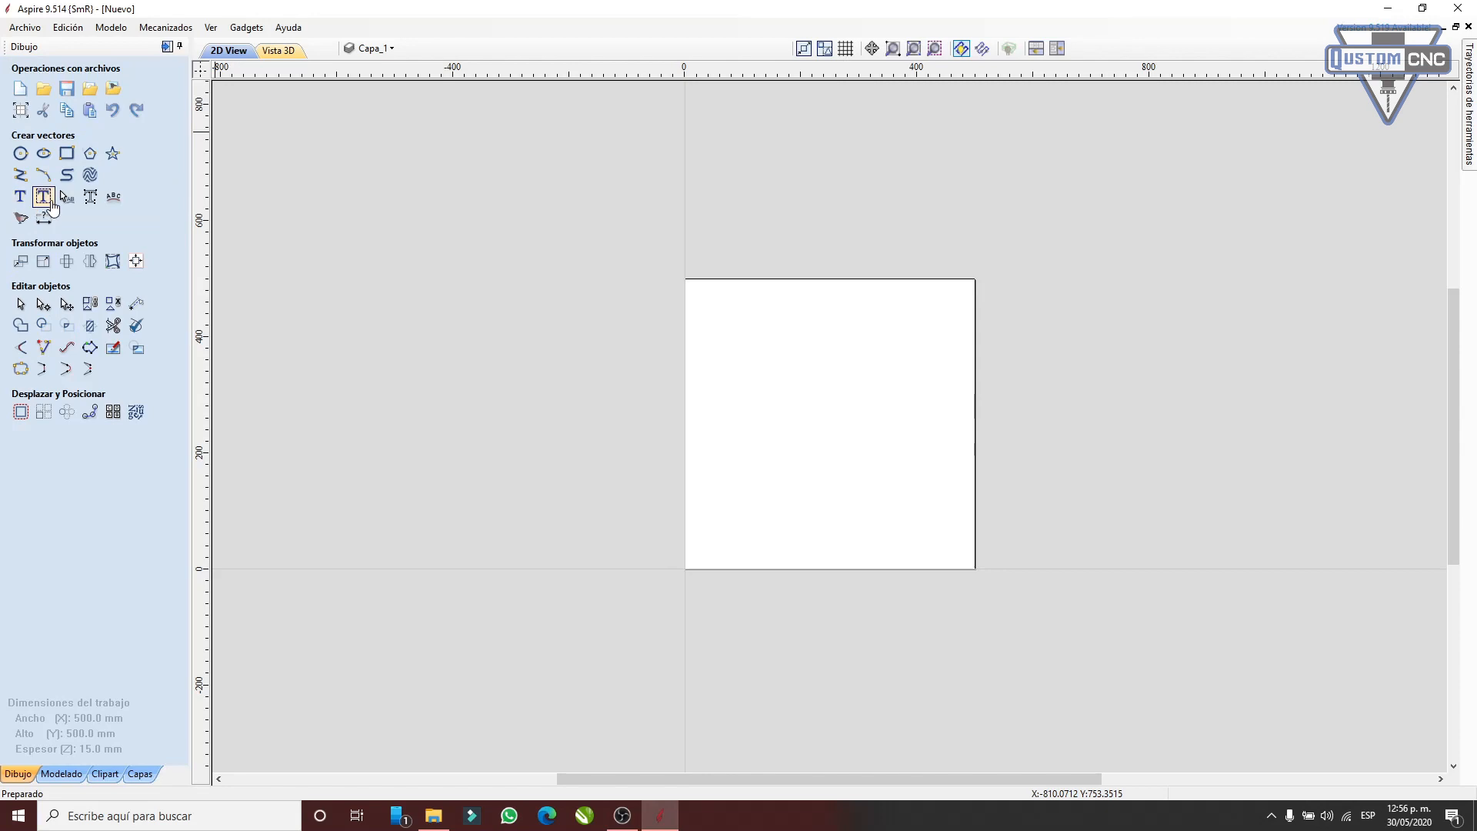
pyautogui.click(22, 204)
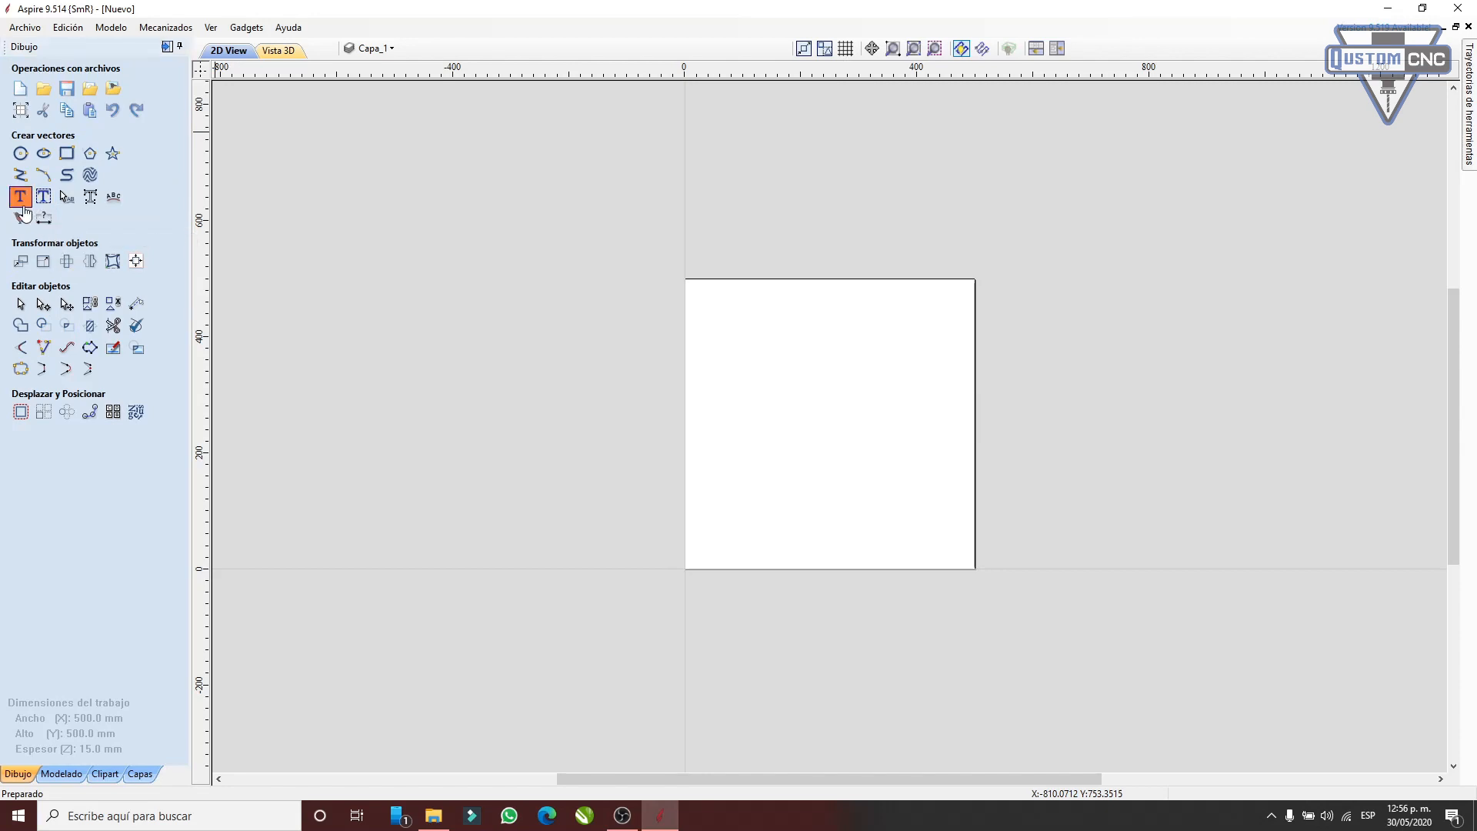
pyautogui.click(146, 428)
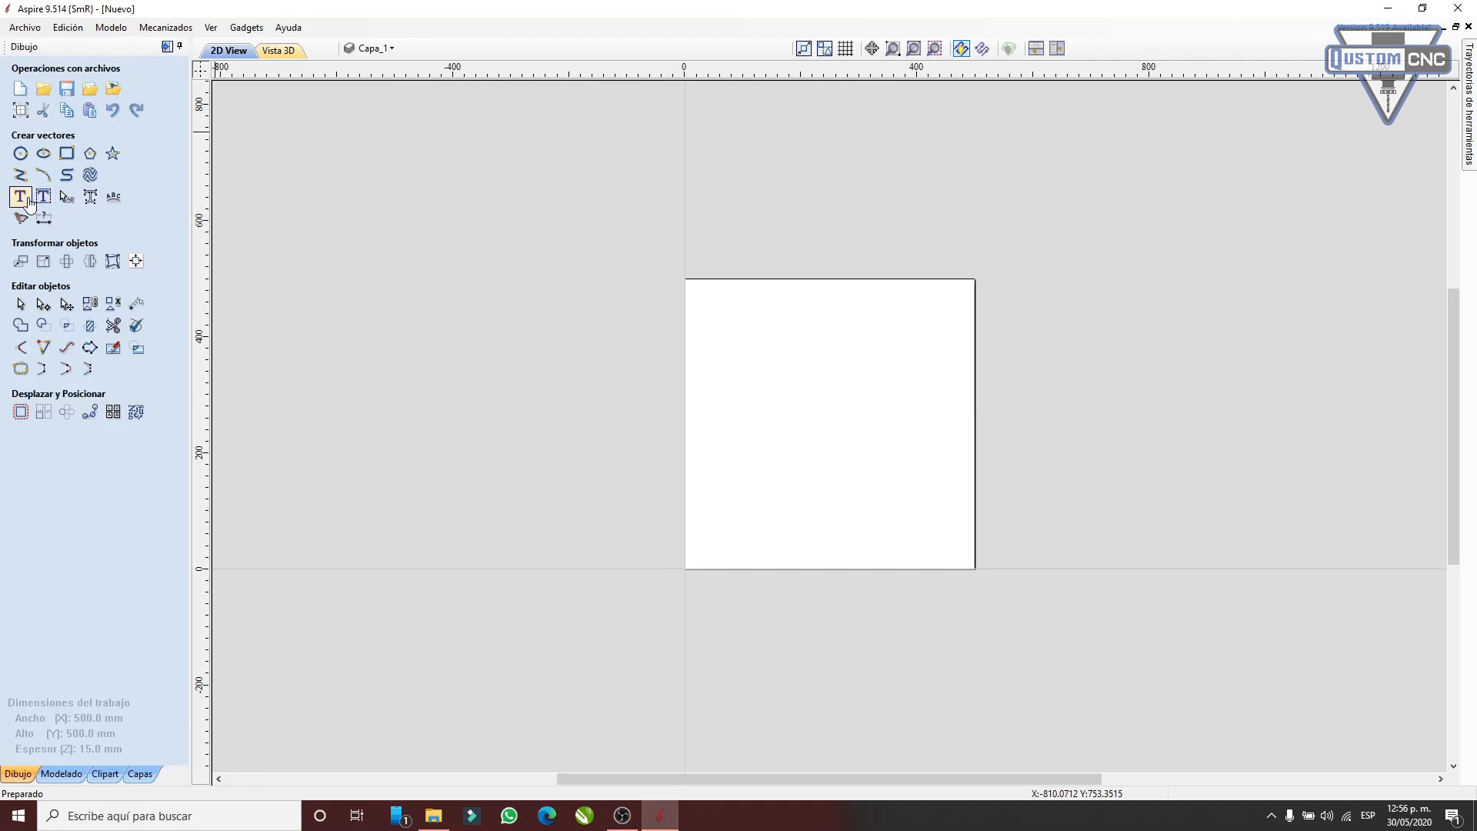
pyautogui.click(67, 198)
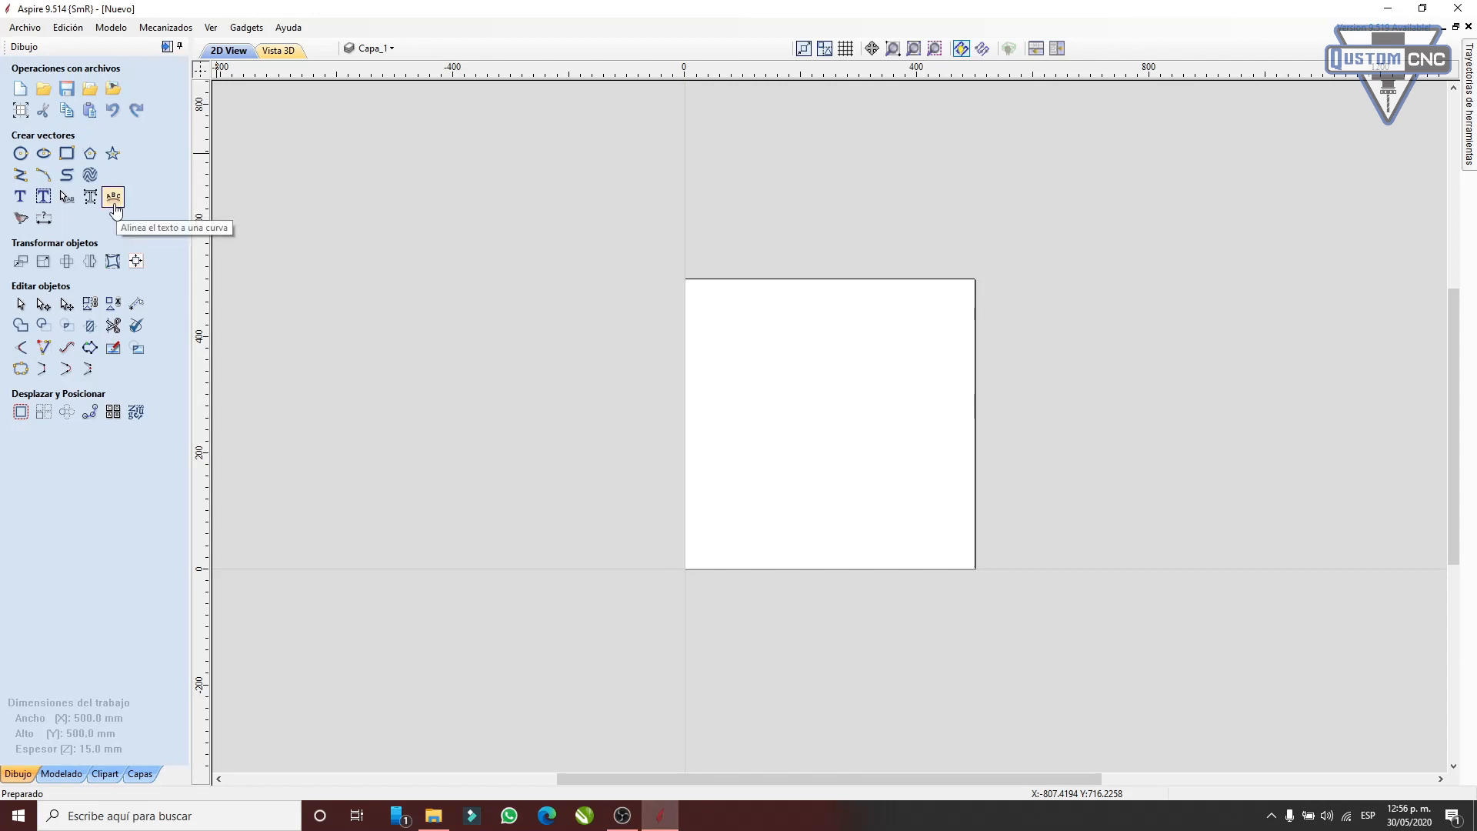
# - Draw a circle about 228 mm in diameter, centred near X 121, Y 318
pyautogui.scroll(1, 644, 366)
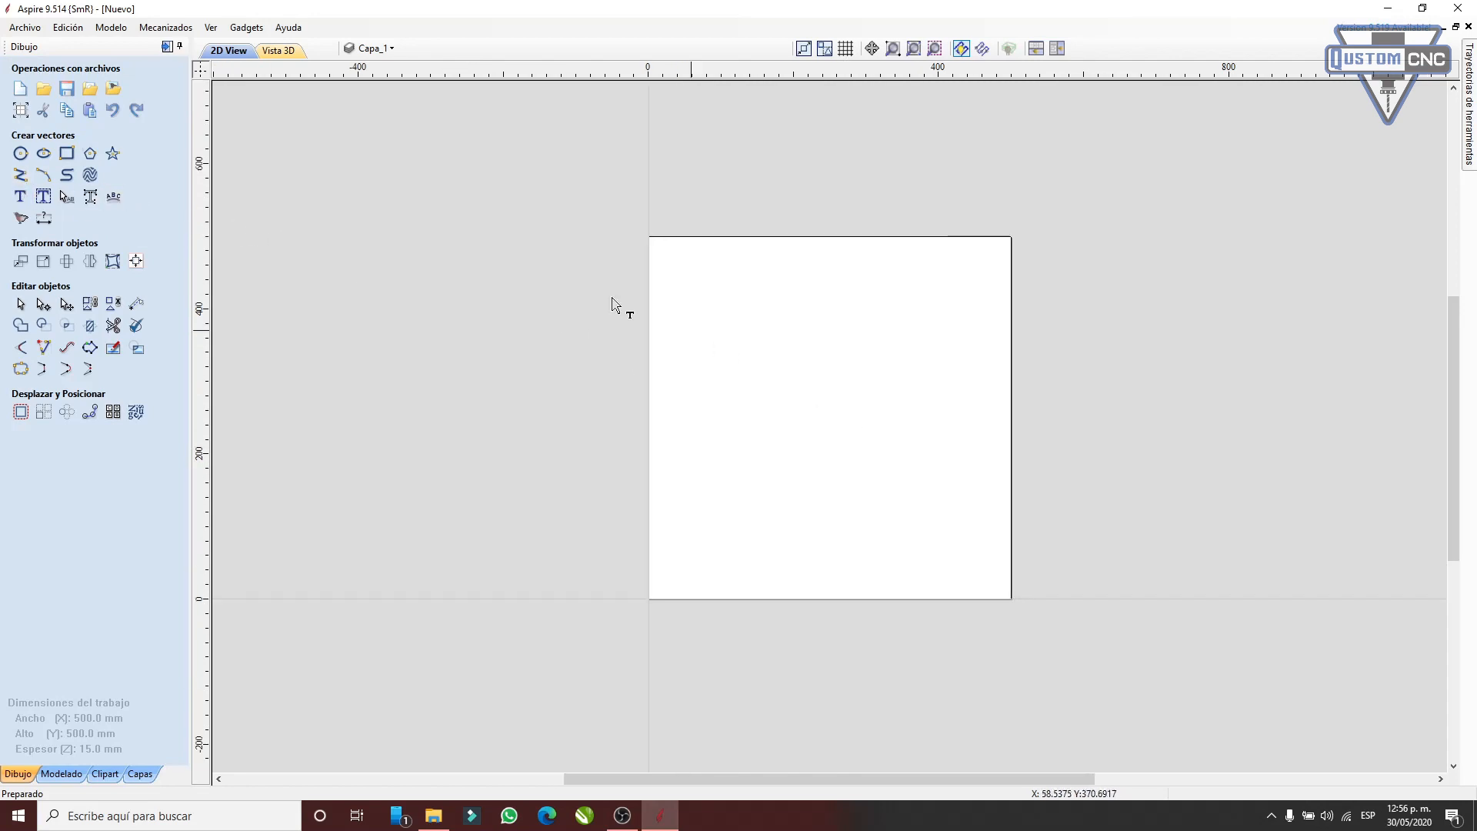
pyautogui.click(20, 153)
pyautogui.moveTo(736, 367); pyautogui.dragTo(798, 422)
pyautogui.click(146, 264)
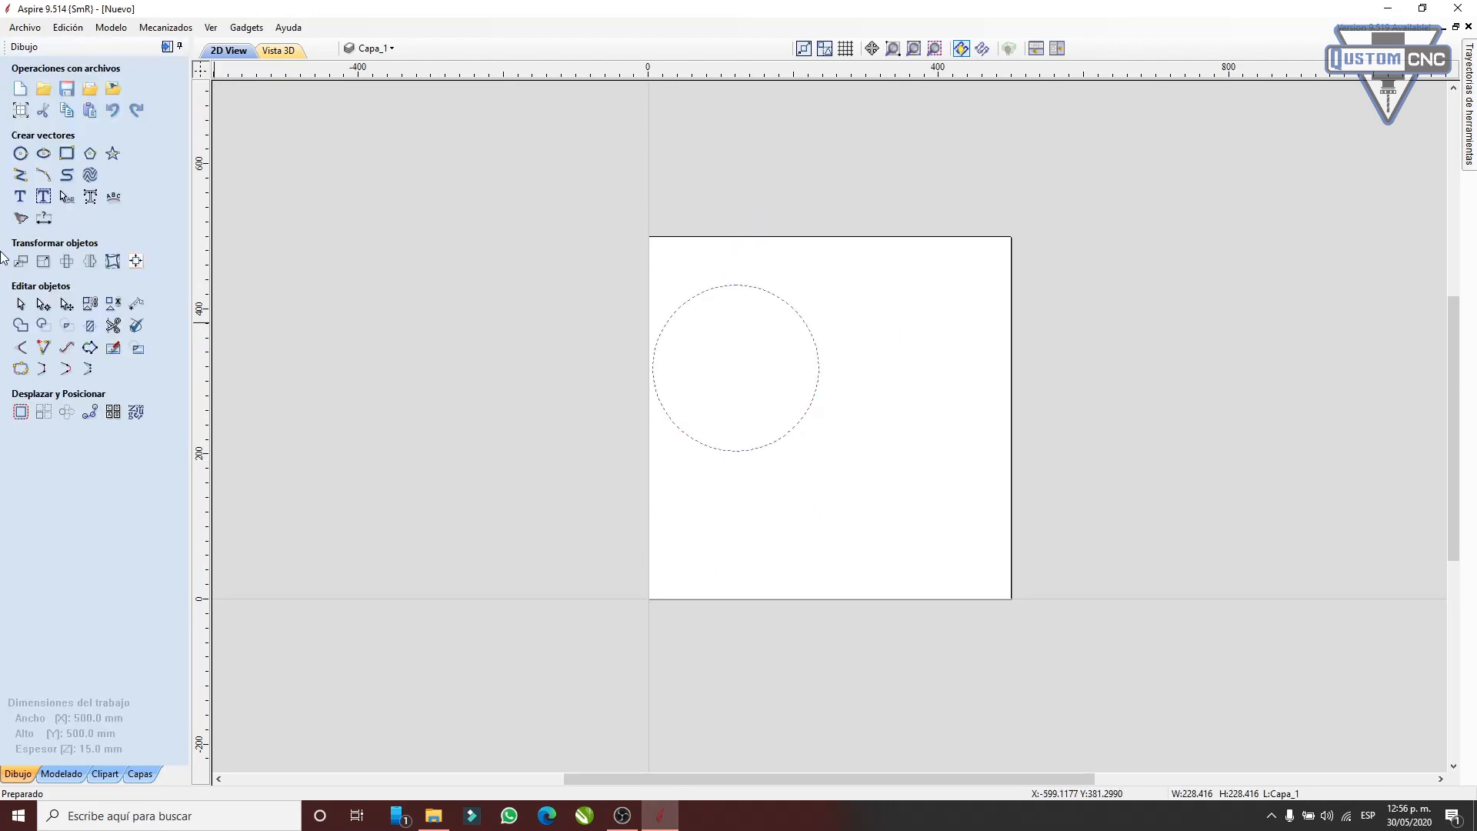
# - Create a new "QUSTOM CNC" text in Brush Script Std beside the circle
pyautogui.click(20, 198)
pyautogui.write('QUSTOM CNC')
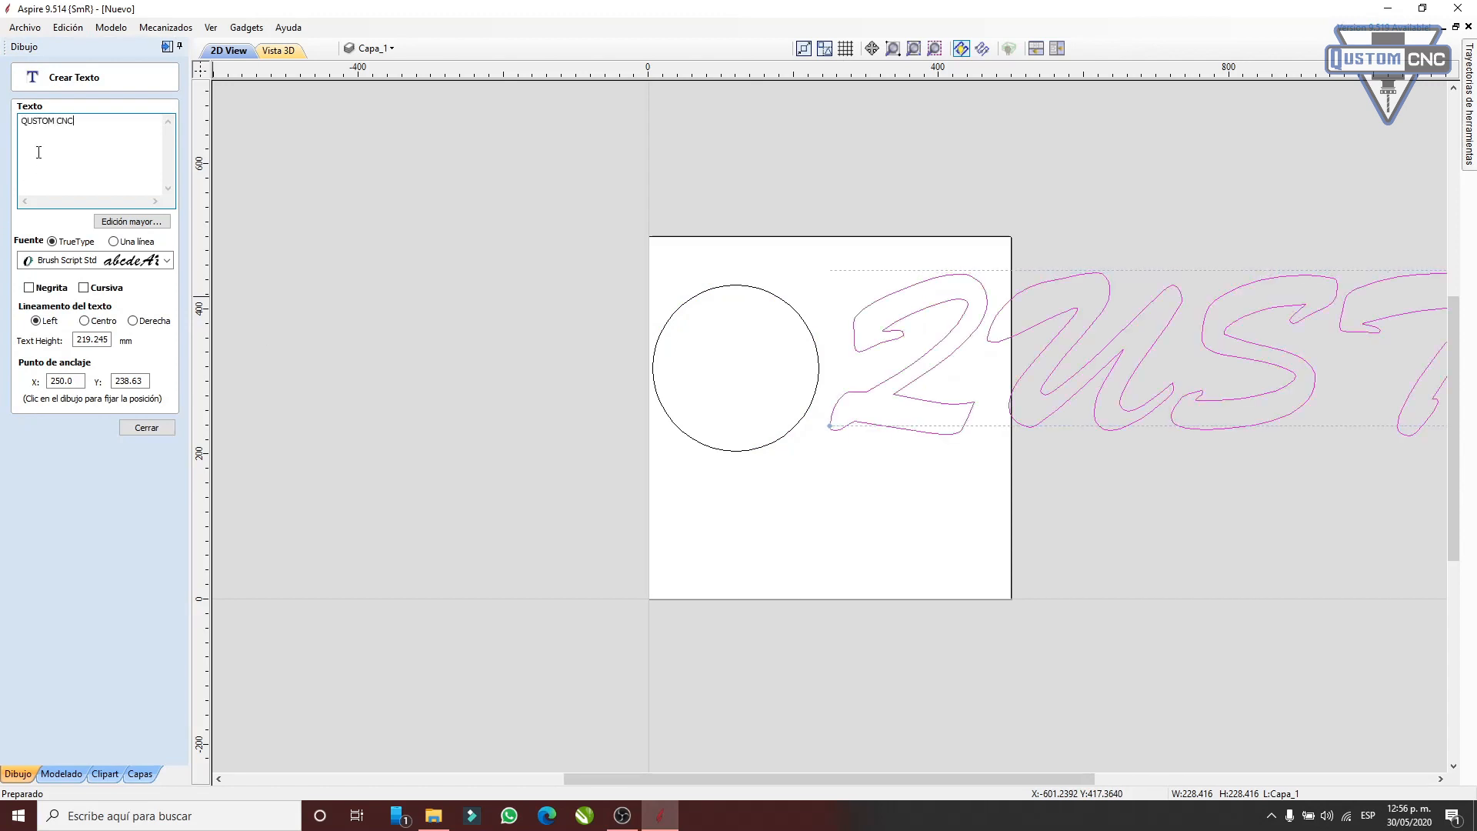
pyautogui.click(137, 425)
# - Scale the text down to about 542 mm wide and move it just above the circle
pyautogui.scroll(-5, 361, 430)
pyautogui.click(911, 435)
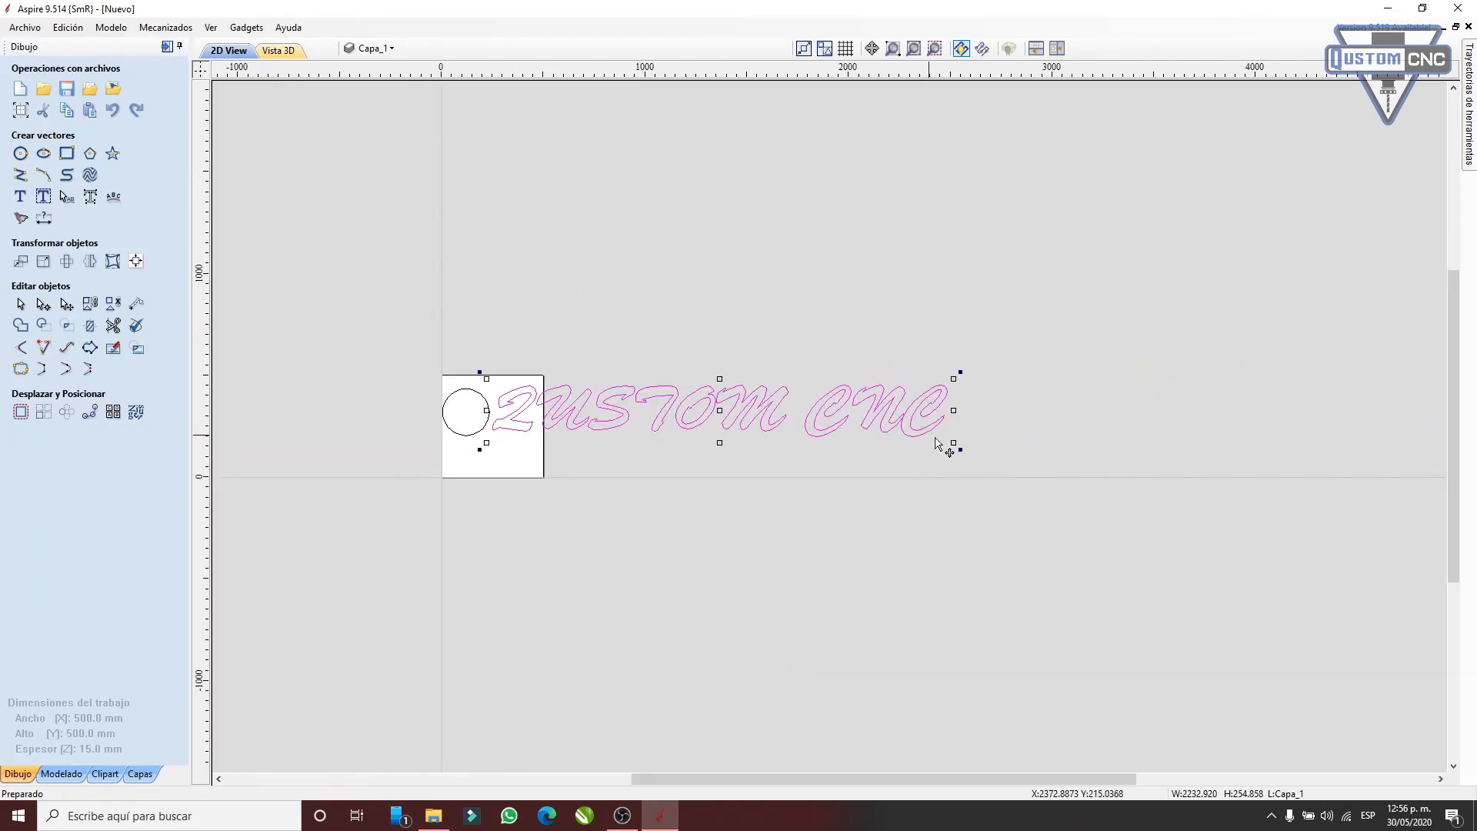
pyautogui.moveTo(953, 438); pyautogui.dragTo(608, 404)
pyautogui.scroll(4, 462, 409)
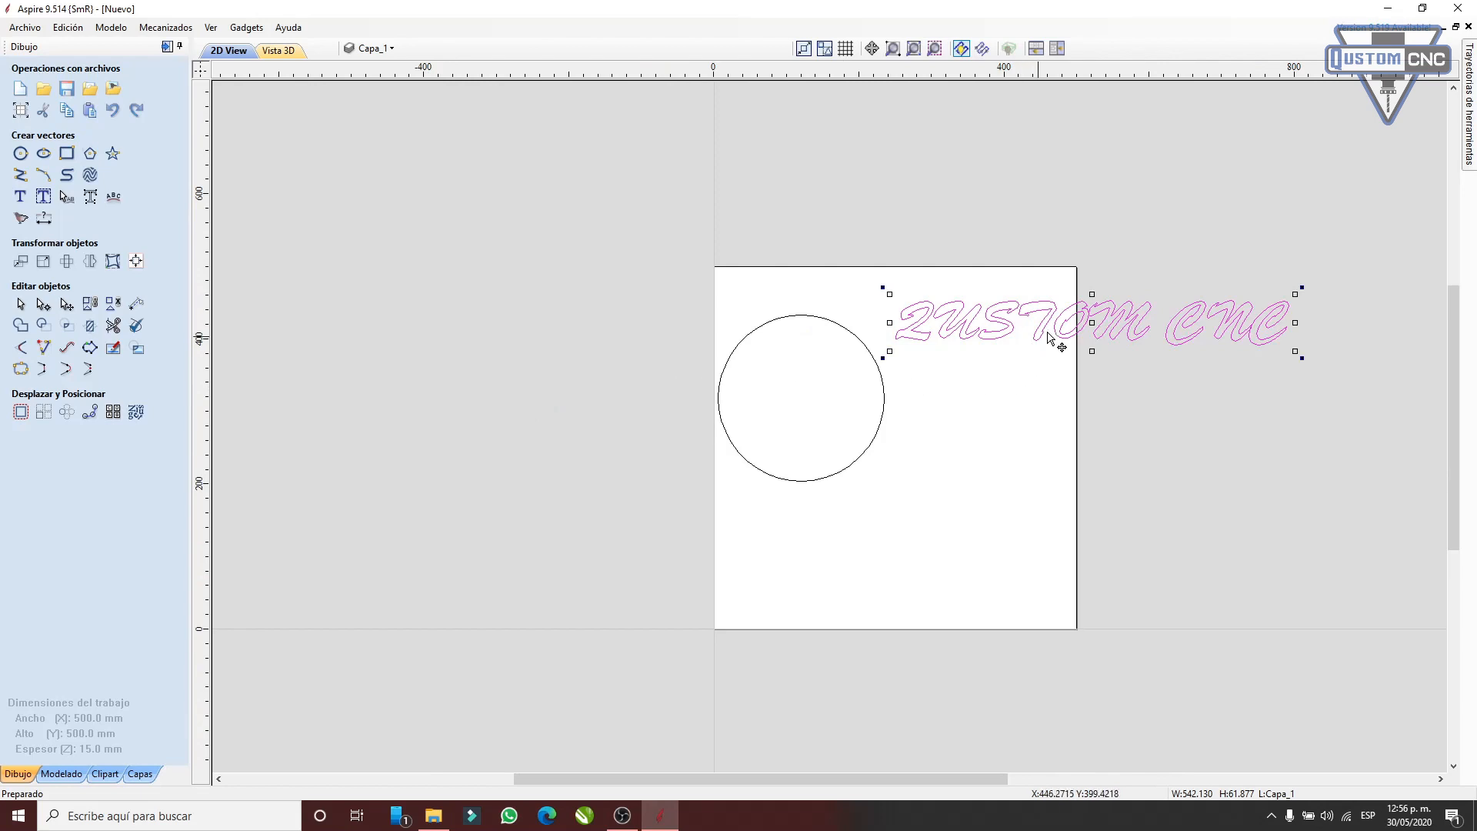
pyautogui.moveTo(1087, 322); pyautogui.dragTo(819, 294)
# - Fit the text along the circle, above the curve, left-aligned, with letters kept vertical and the text spacing at -50%
pyautogui.click(114, 198)
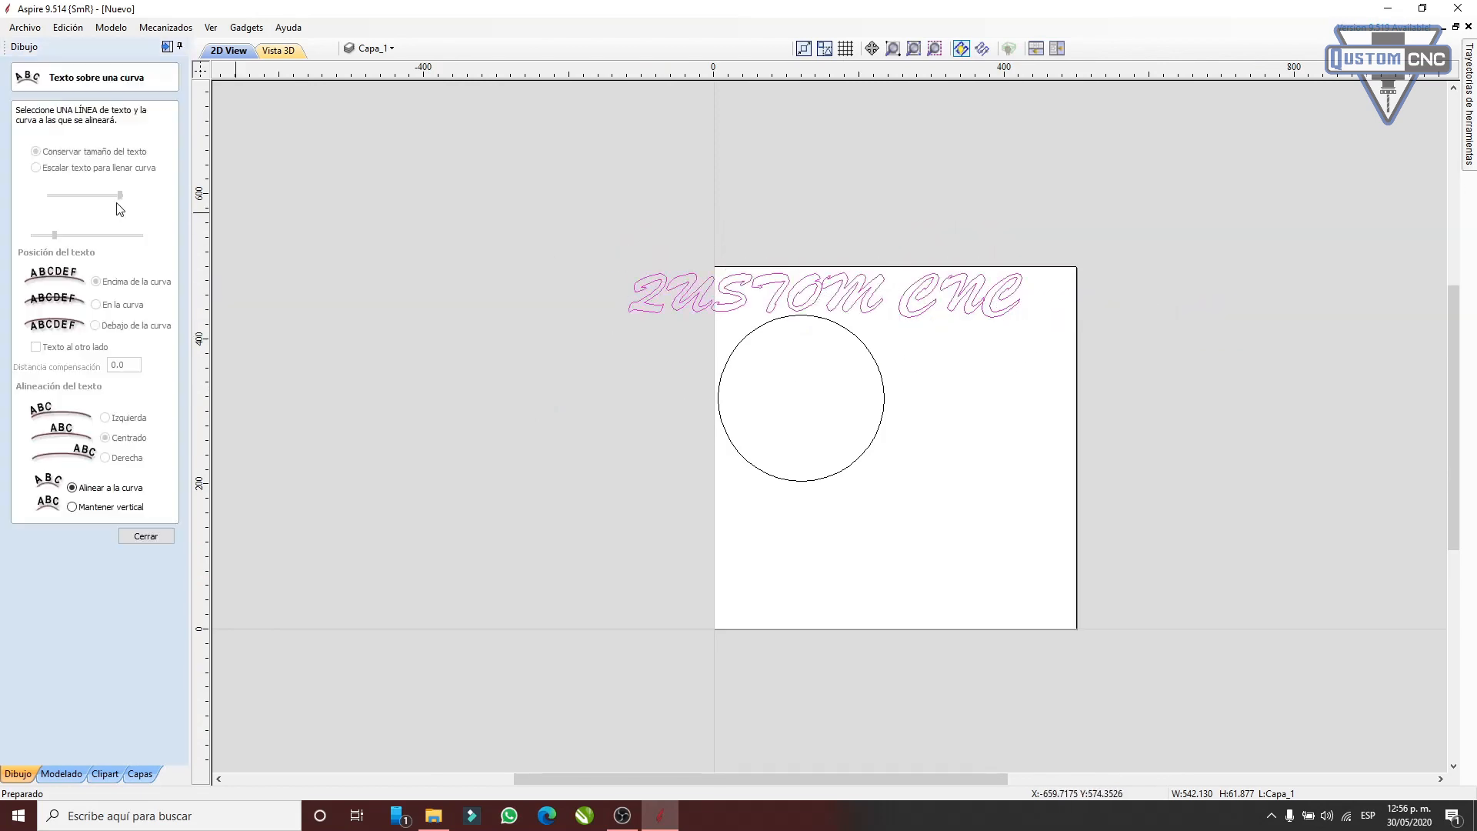
pyautogui.click(708, 306)
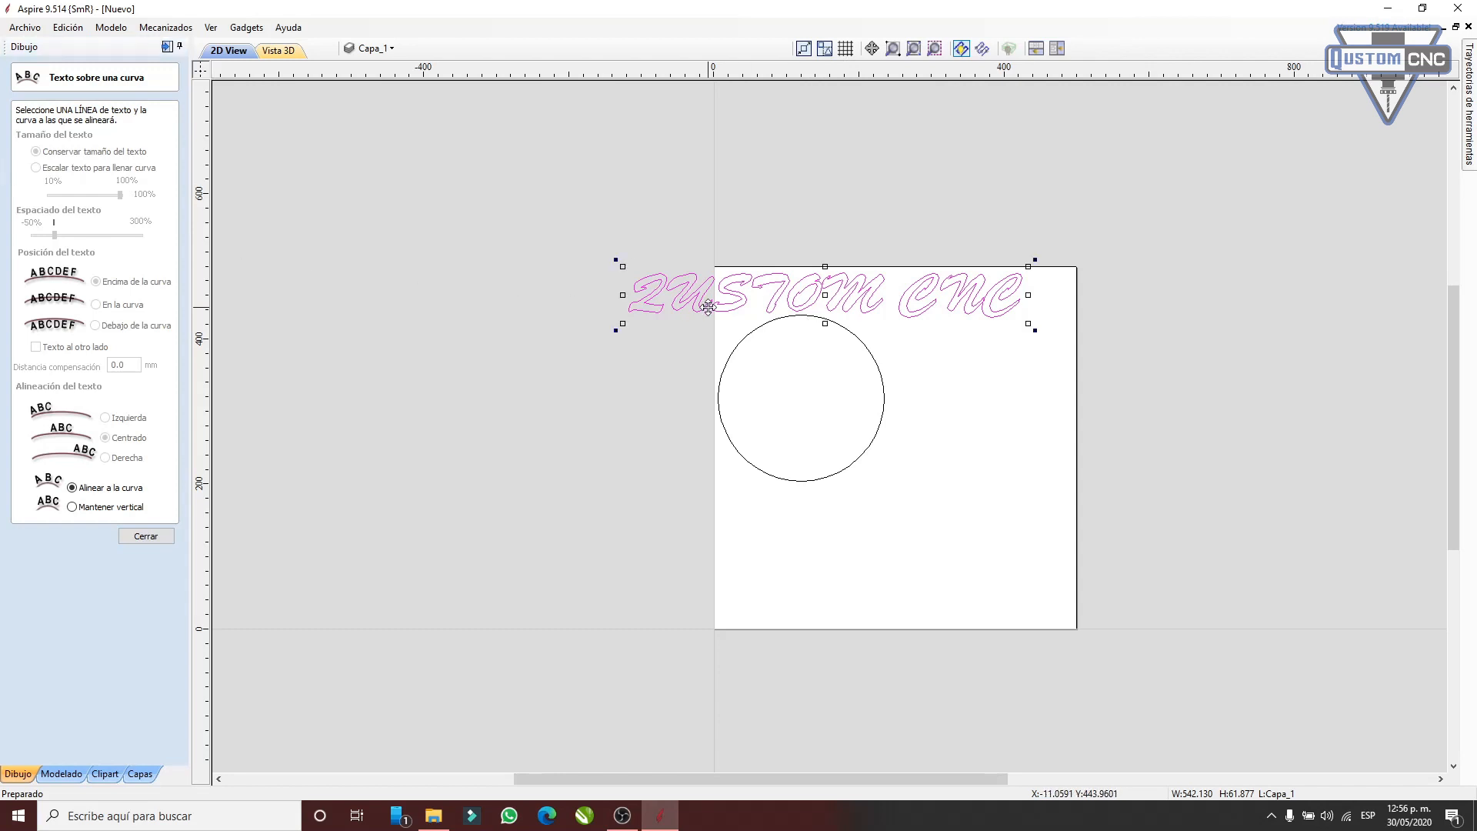
pyautogui.click(724, 373)
pyautogui.keyDown('shift'); pyautogui.click(733, 303); pyautogui.keyUp('shift')
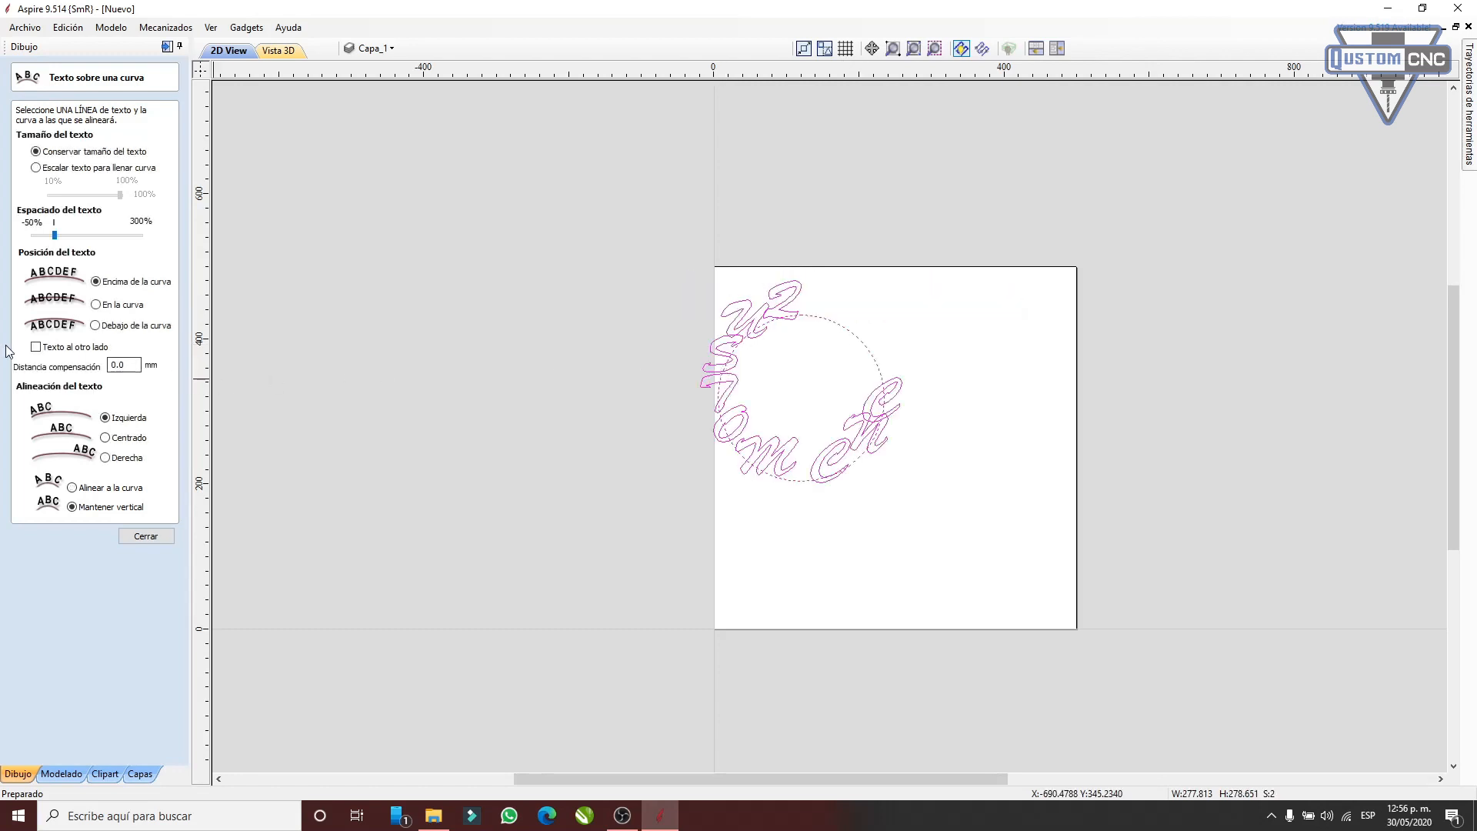
pyautogui.moveTo(57, 239); pyautogui.dragTo(27, 255)
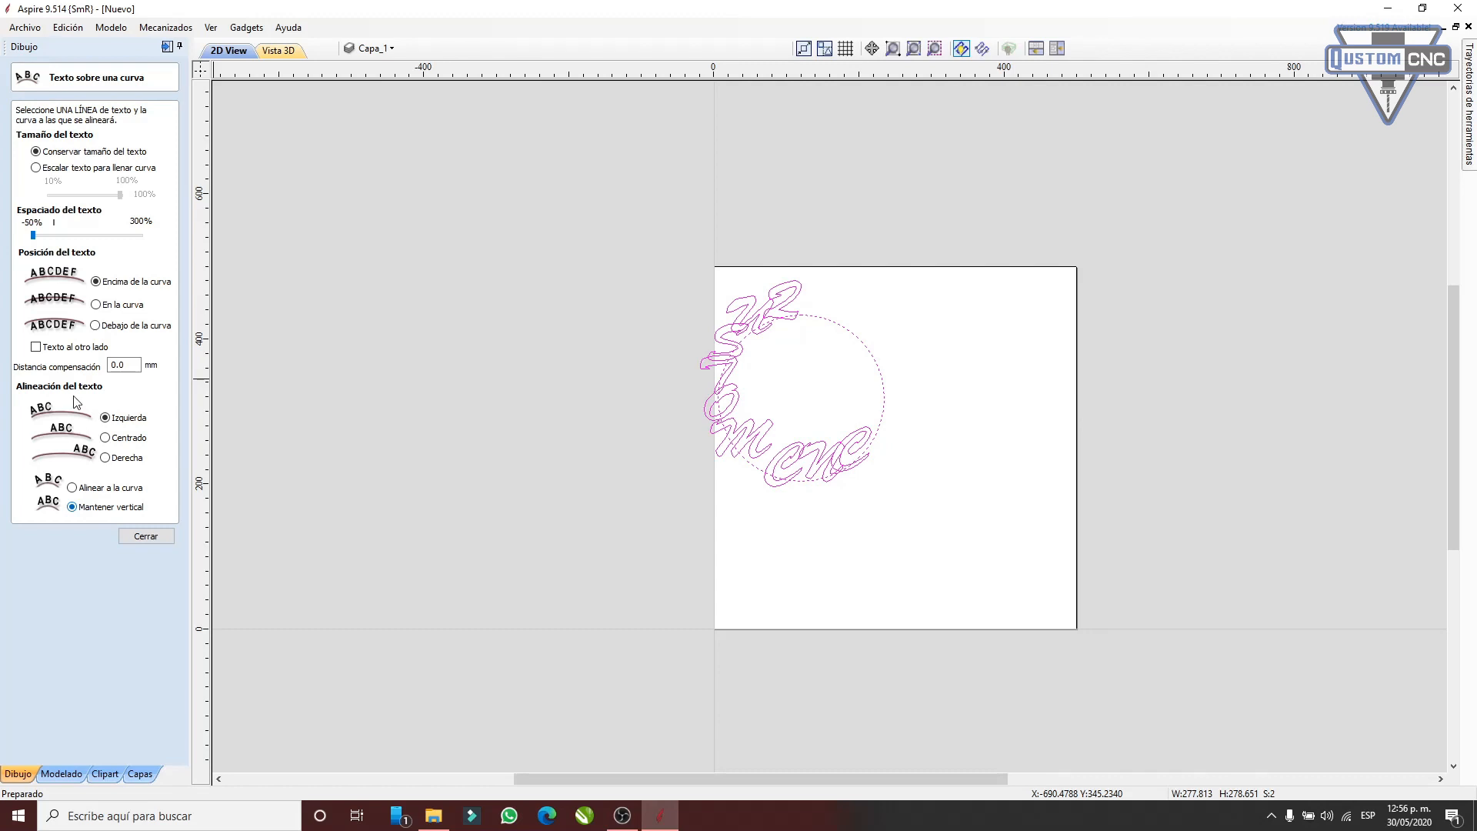
pyautogui.click(146, 537)
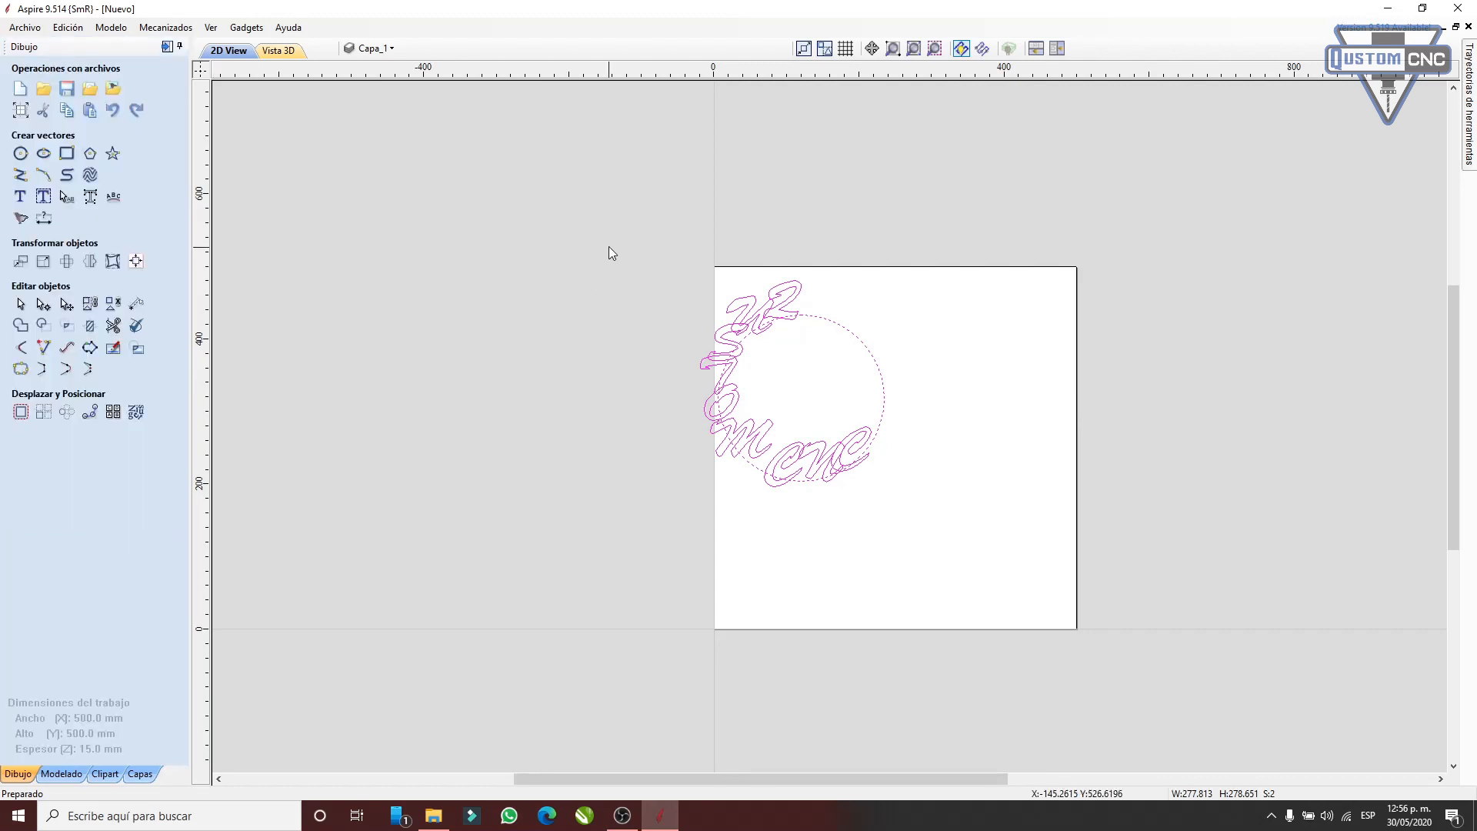
# - Delete the circle and the text wrapped around it, and open the text creation tool
pyautogui.press('Delete')
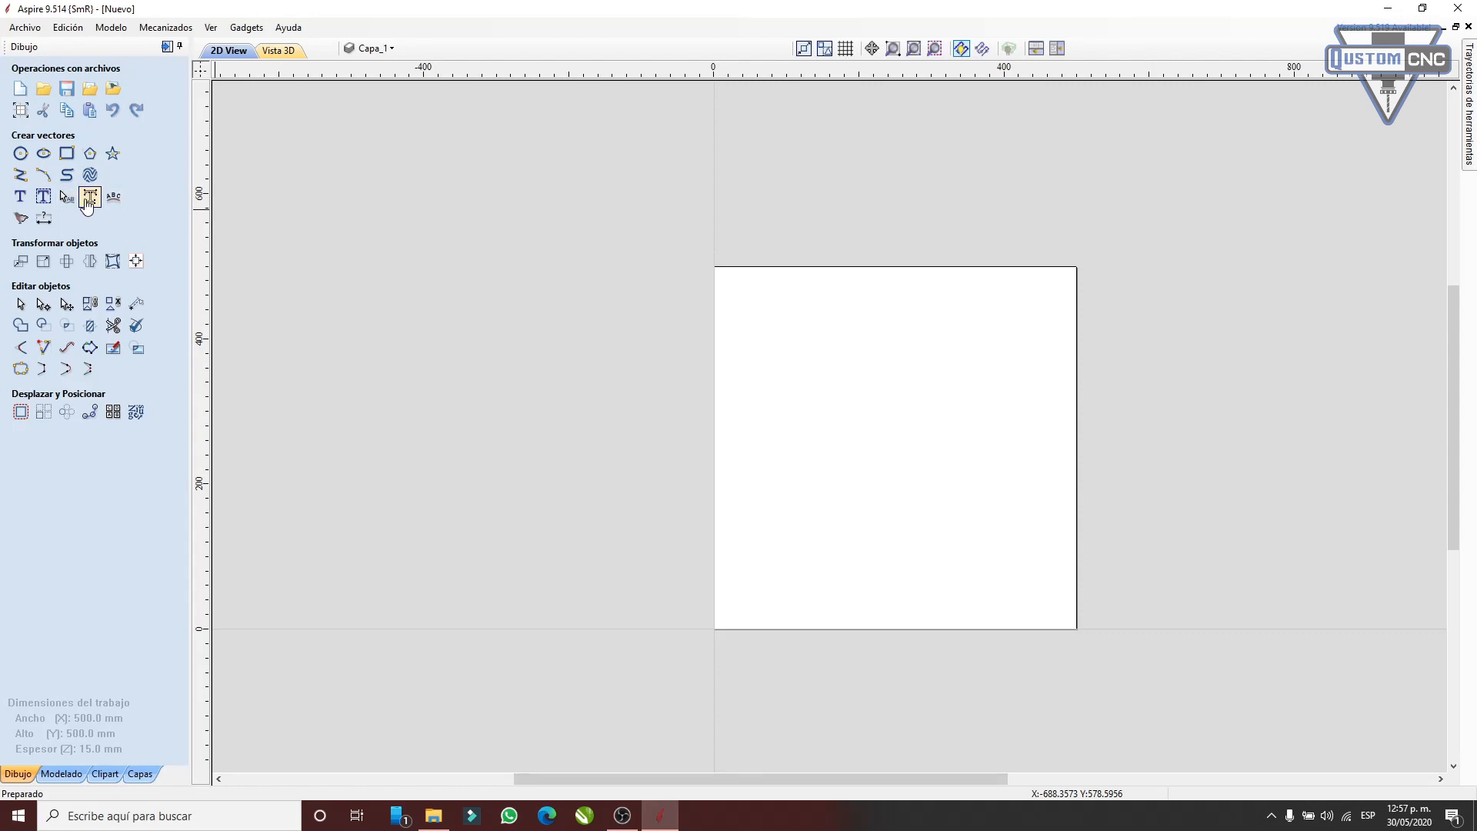
pyautogui.click(20, 196)
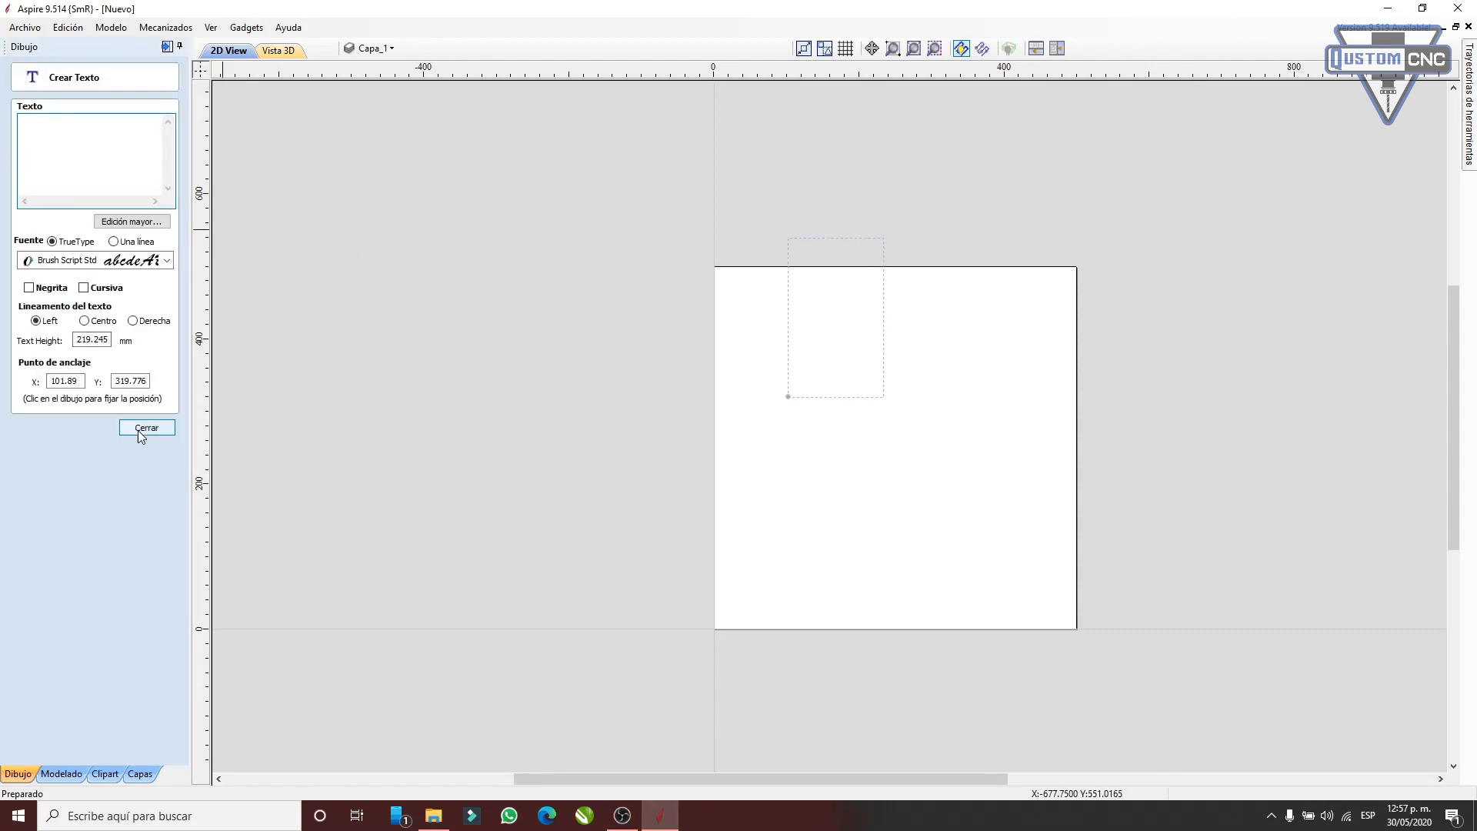
# - Create a new "QUSTOM" text in Brush Script Std on the empty job sheet
pyautogui.click(144, 429)
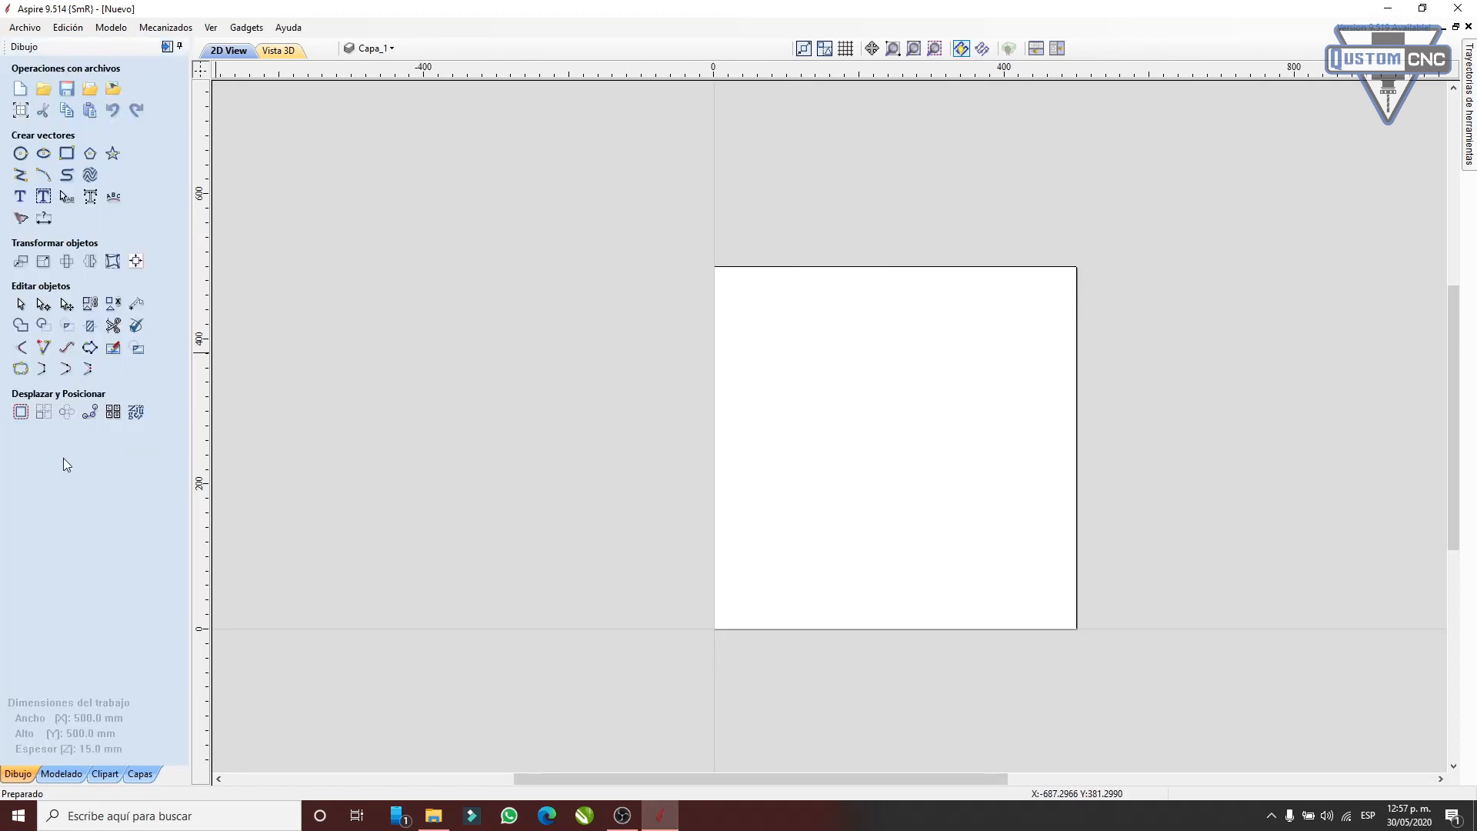
pyautogui.click(20, 196)
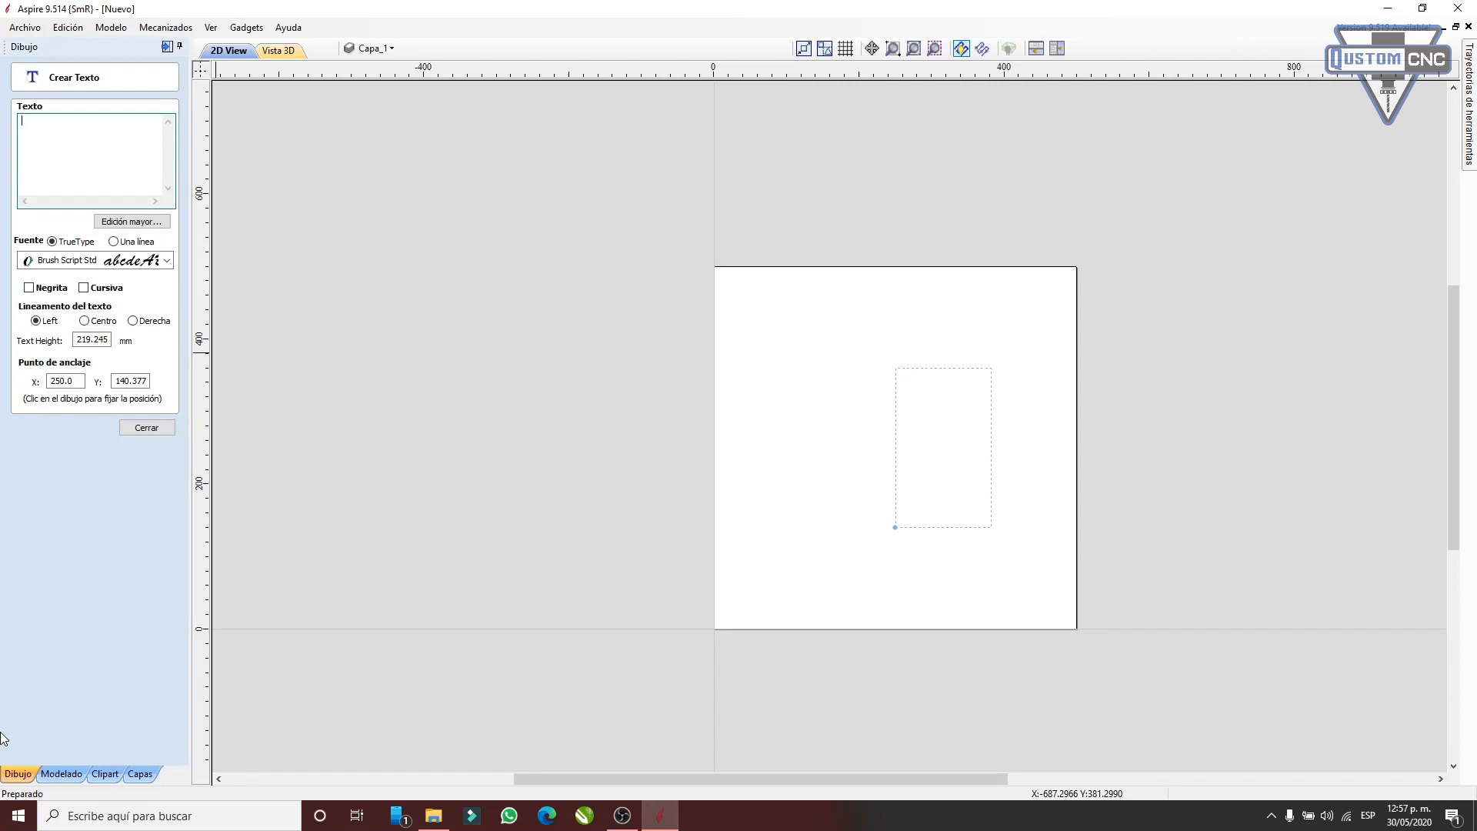
pyautogui.write('QUSTOM')
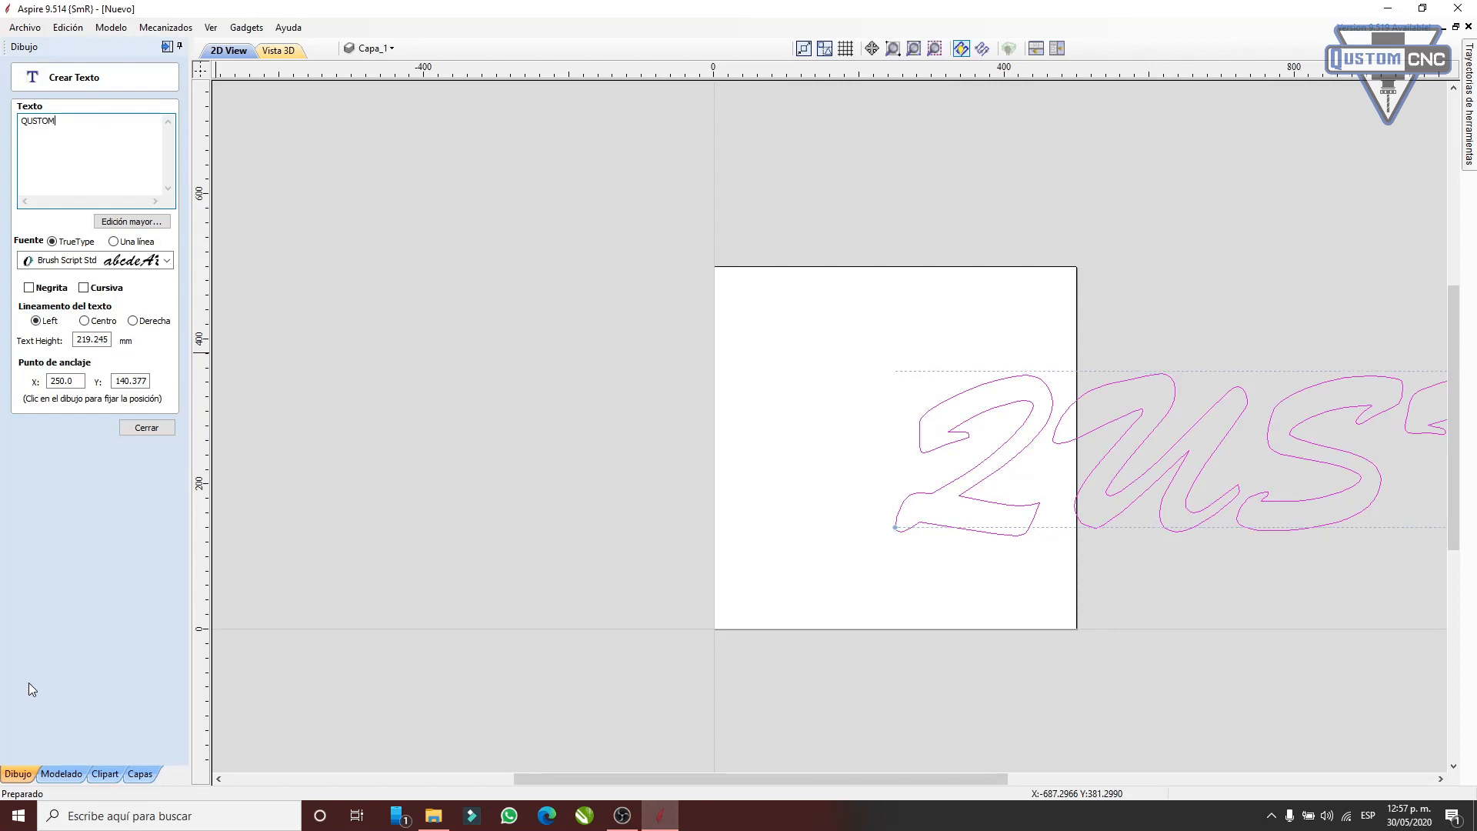
pyautogui.click(146, 427)
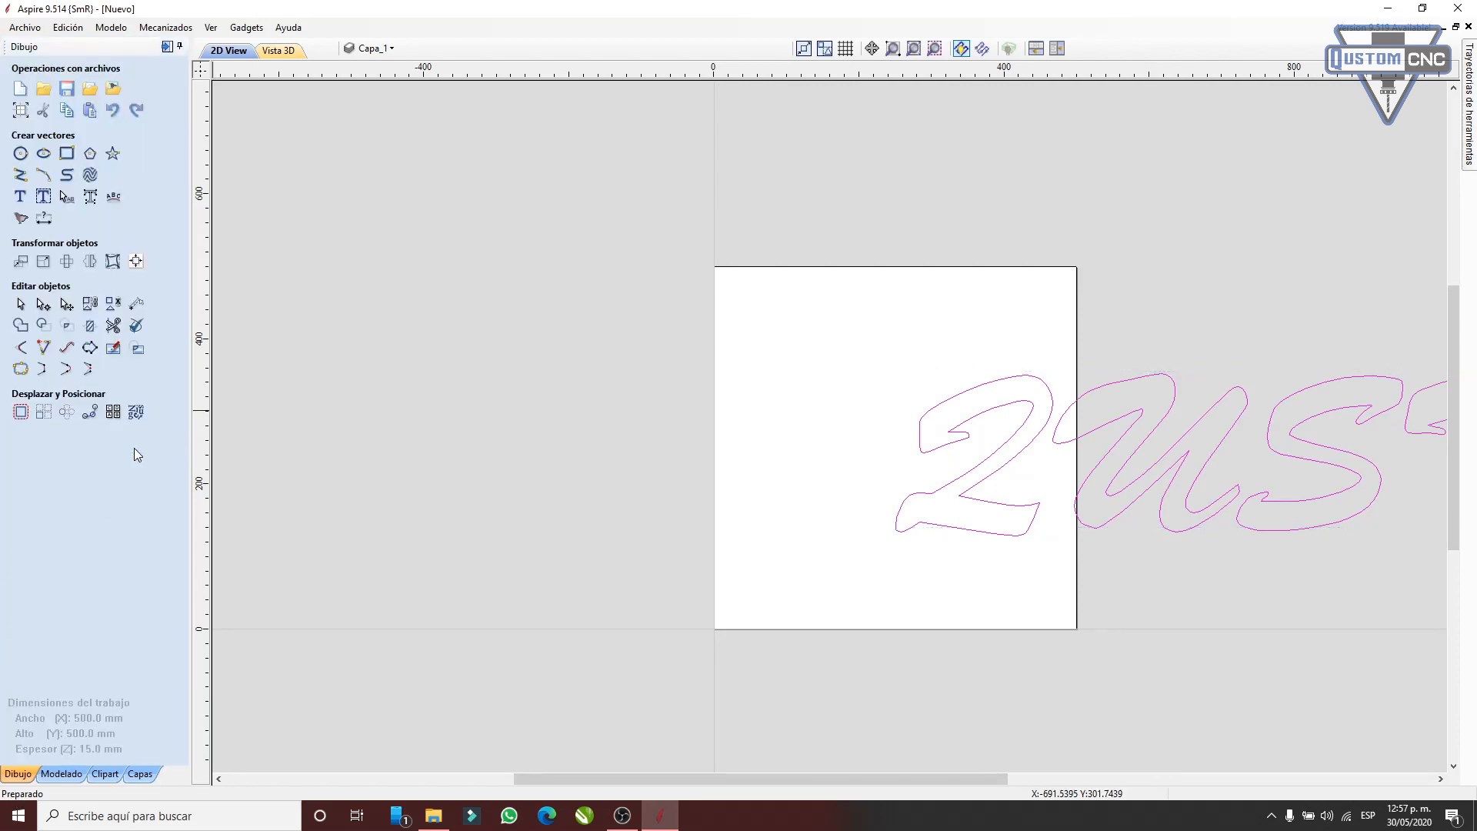
# - Convert the "QUSTOM" text to curves and inspect its letter outlines
pyautogui.scroll(-4, 993, 404)
pyautogui.scroll(2, 1108, 435)
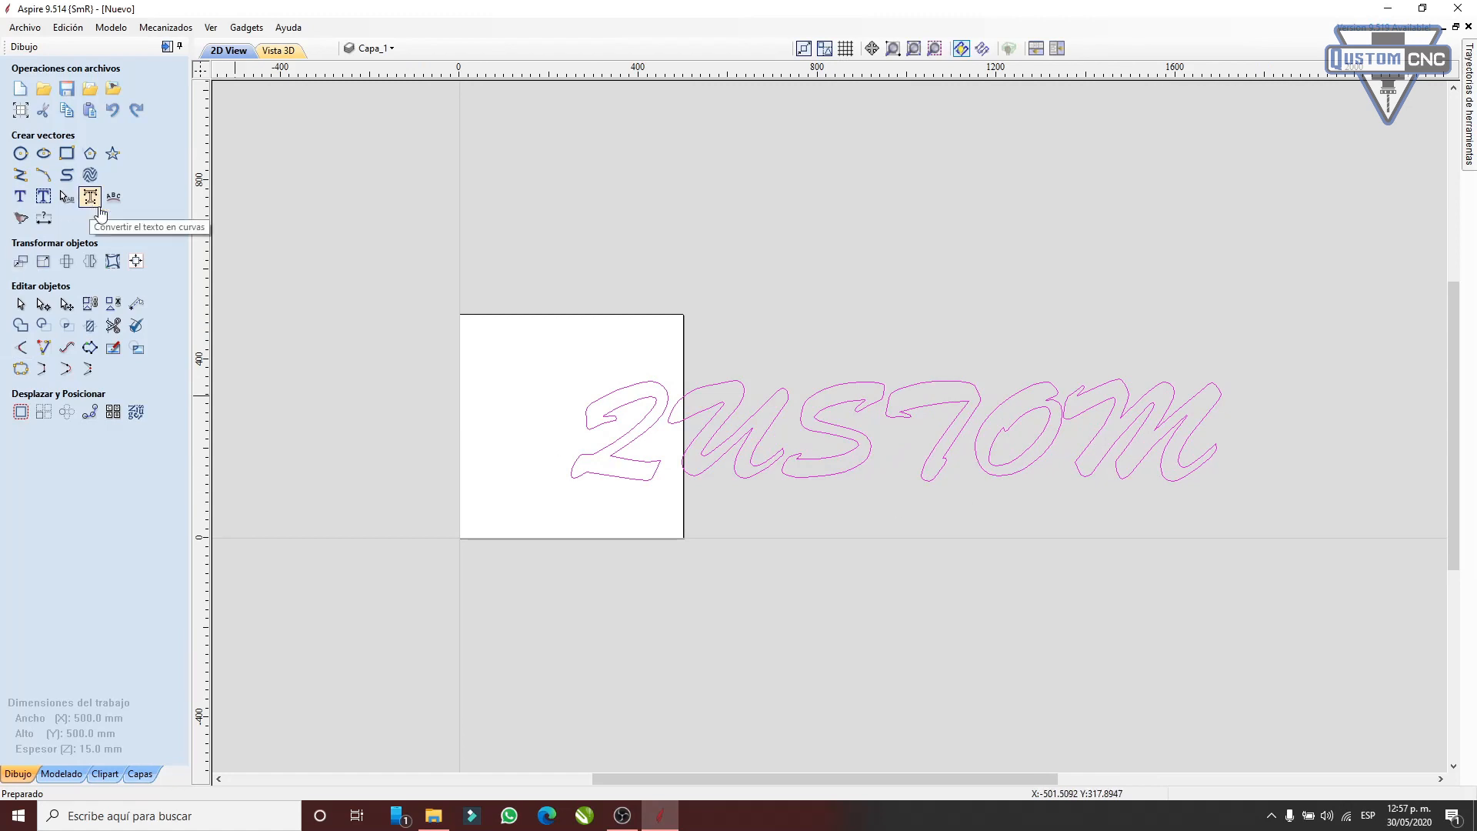
pyautogui.scroll(2, 702, 409)
pyautogui.hotkey('ctrl', 'a')
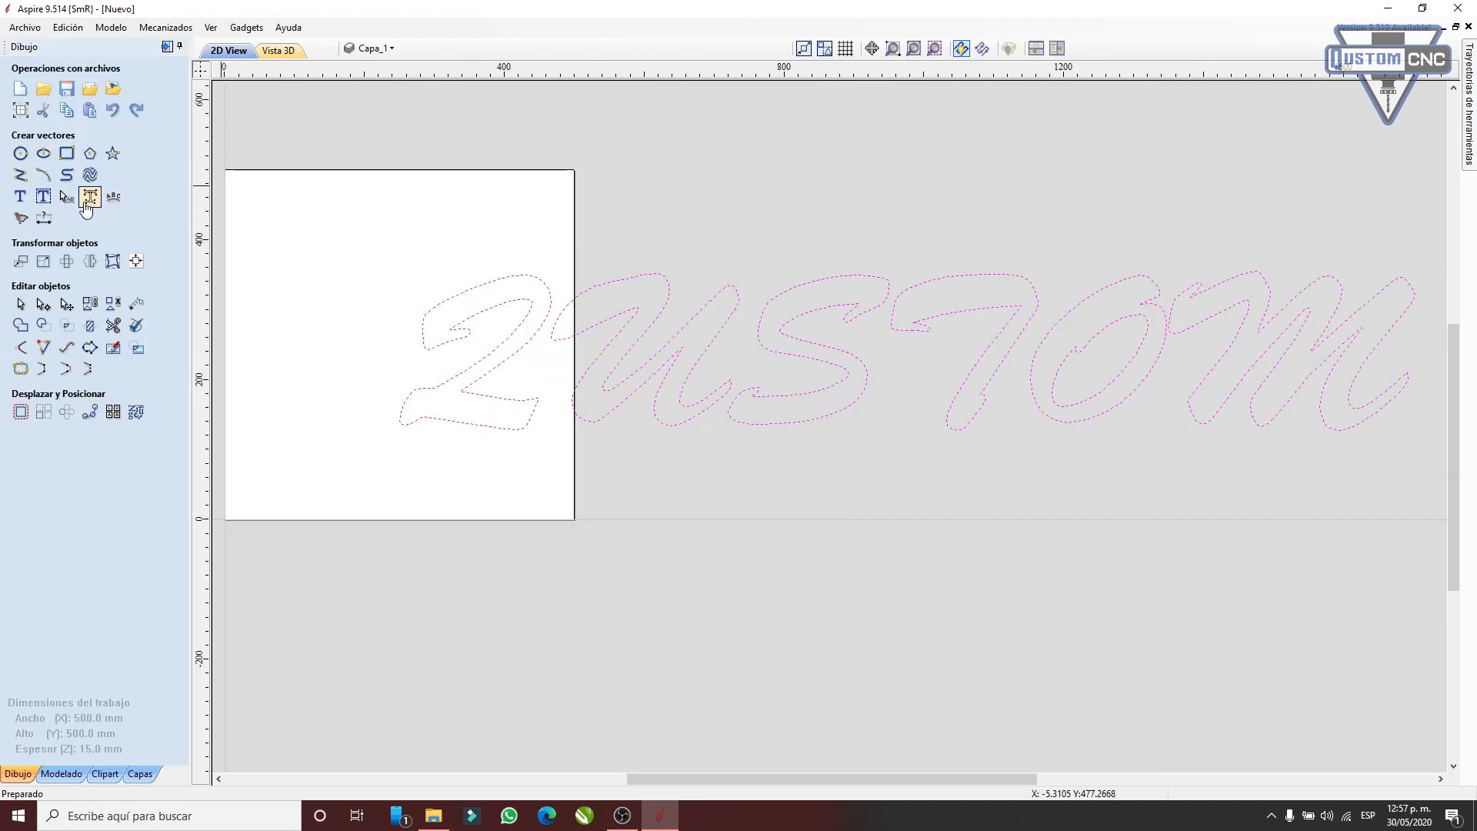
pyautogui.scroll(7, 465, 333)
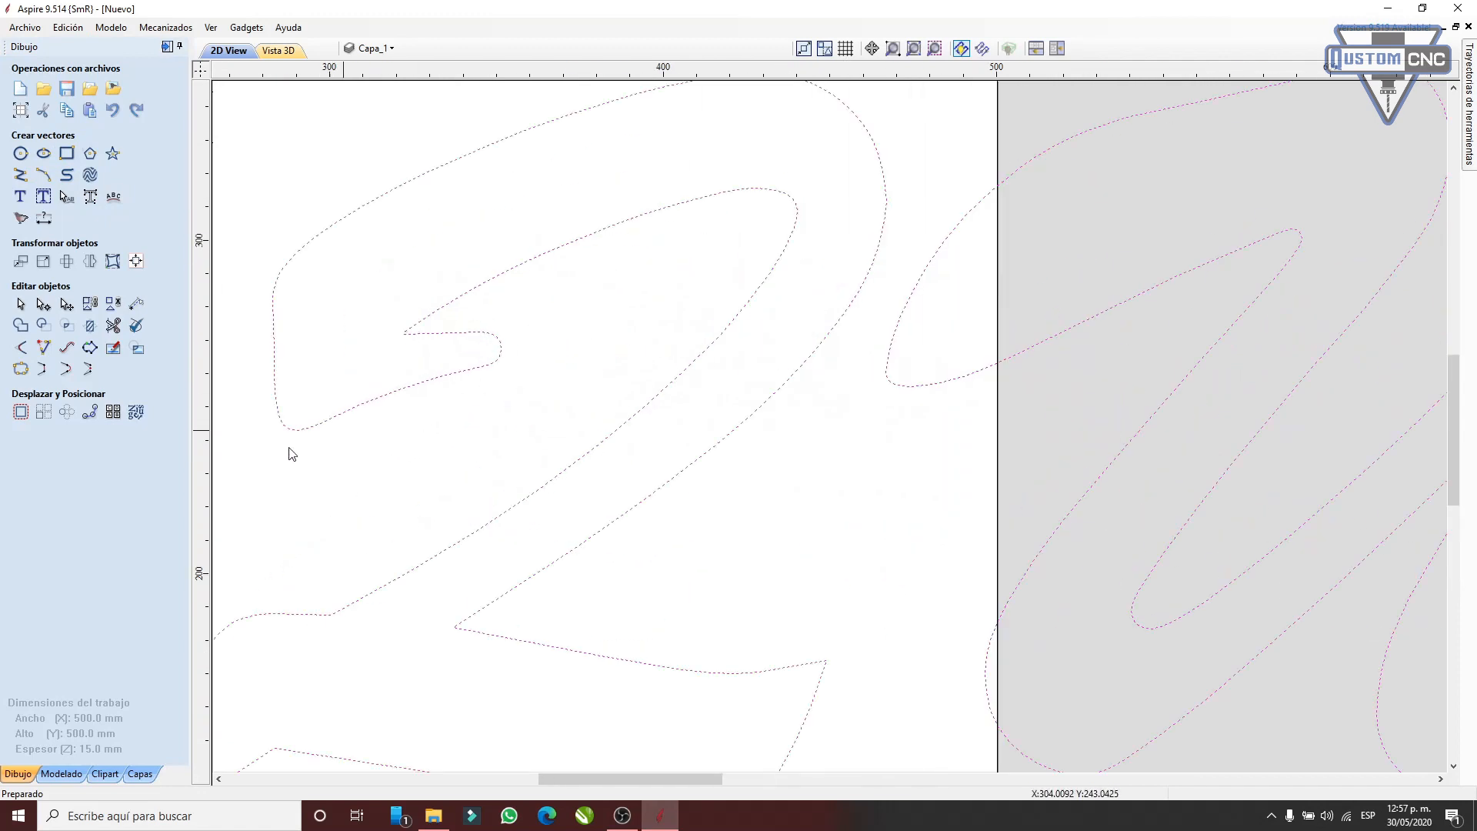
pyautogui.scroll(-5, 409, 214)
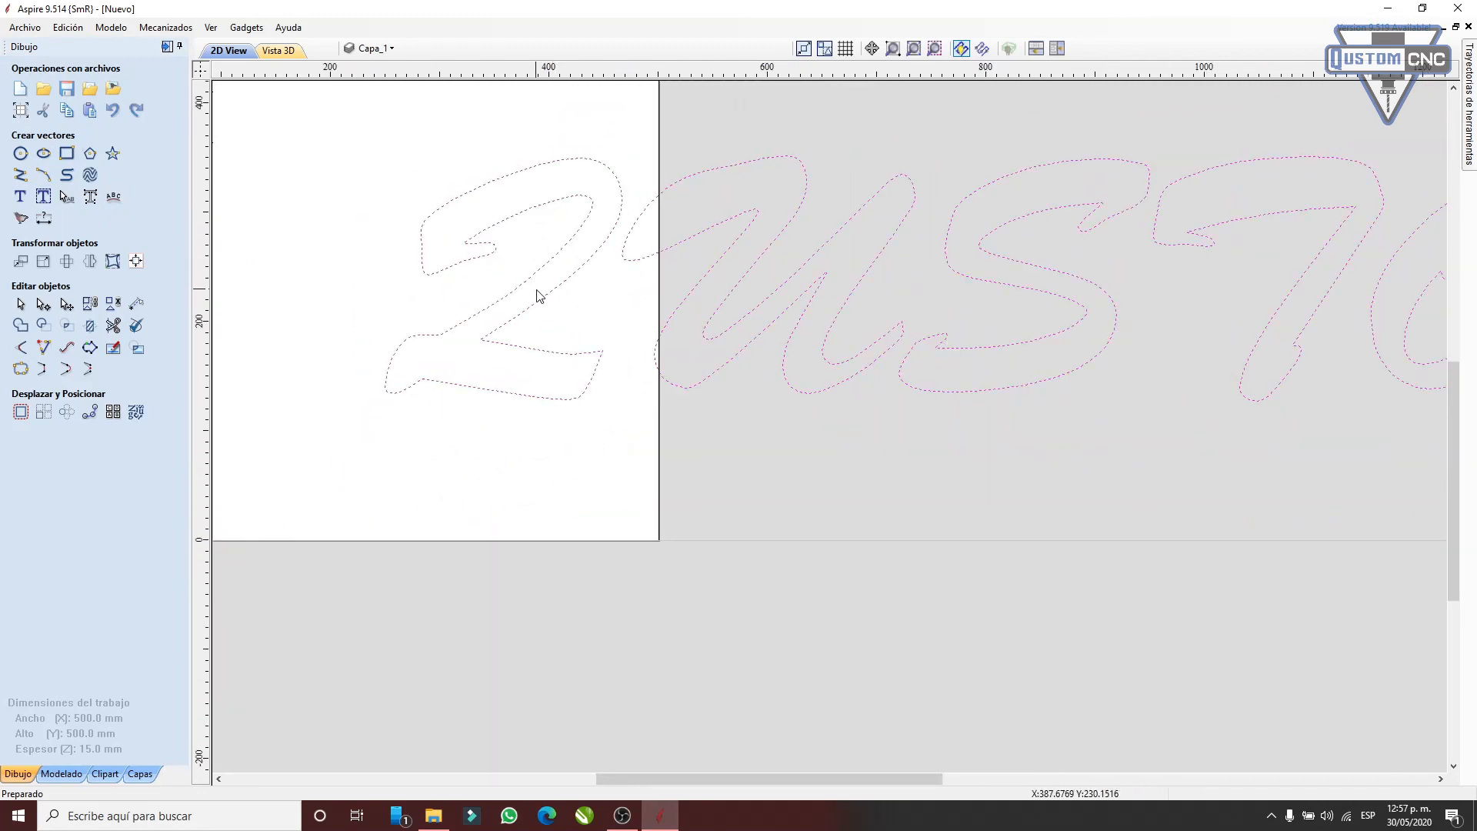
pyautogui.scroll(-4, 538, 427)
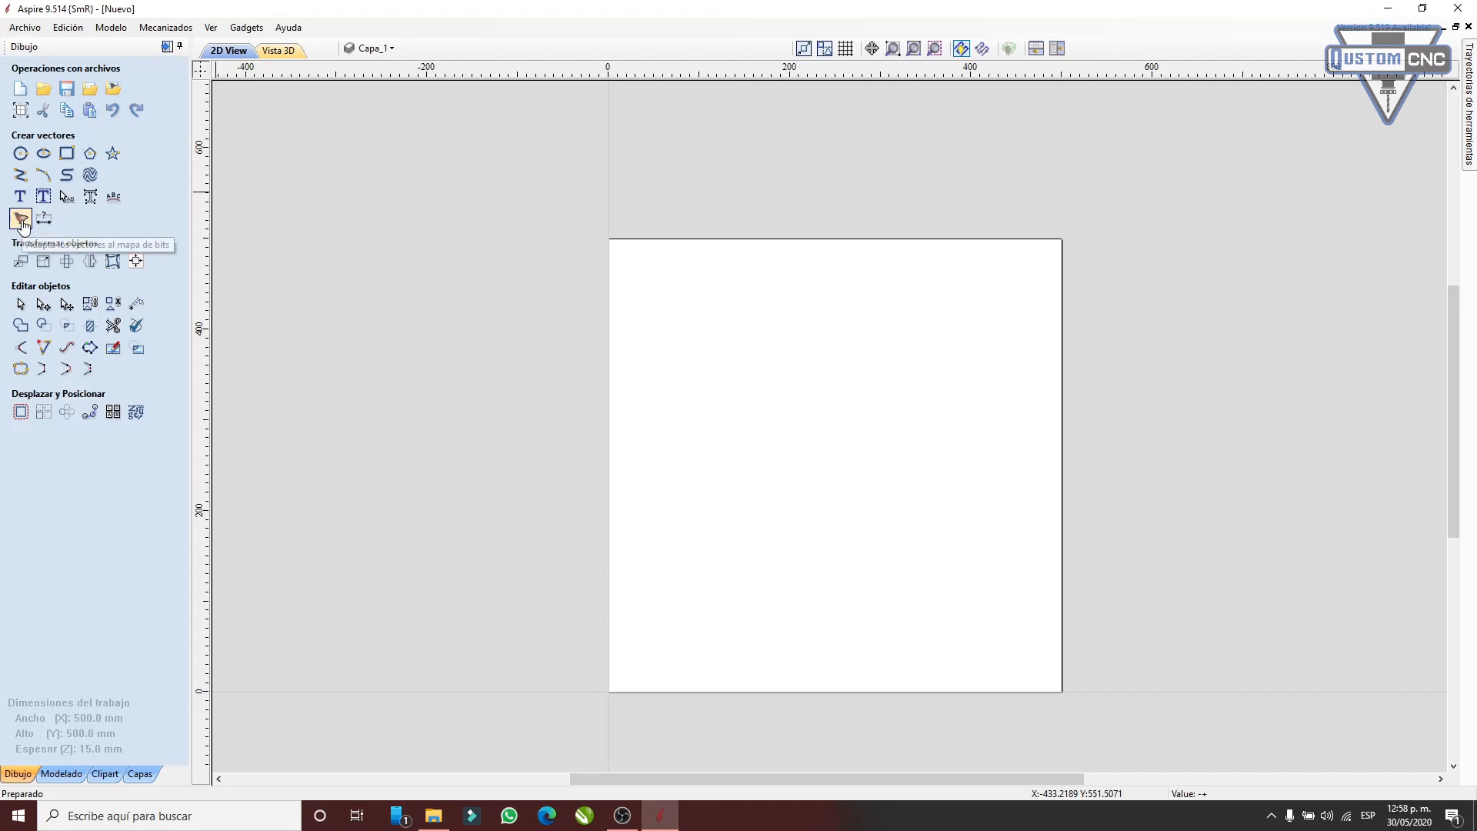
# - Import the bitmap FB_IMG_1552747635701.jpg from the Descargas folder into the drawing
pyautogui.click(112, 87)
pyautogui.scroll(-10, 729, 300)
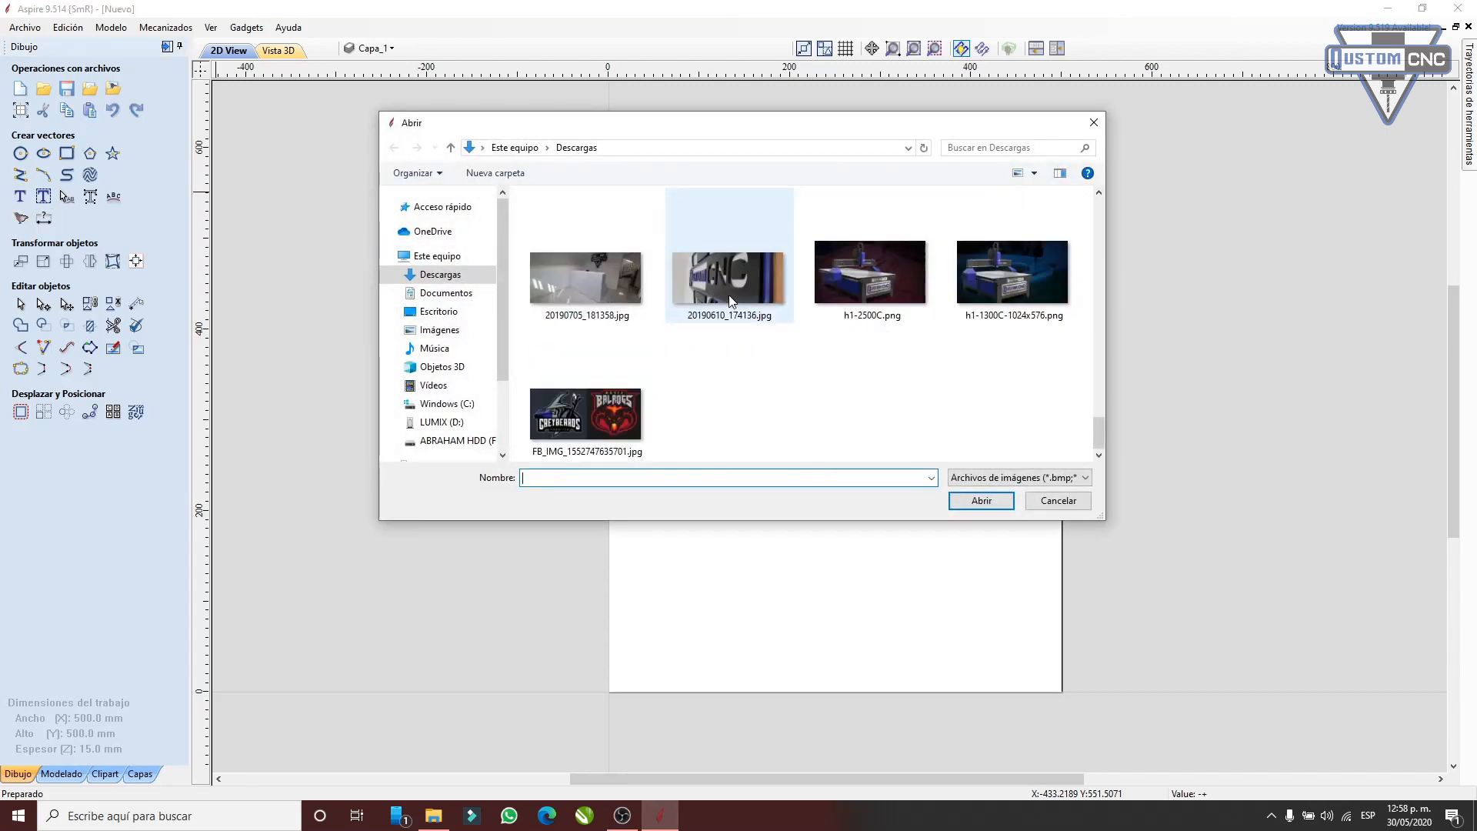
pyautogui.doubleClick(620, 401)
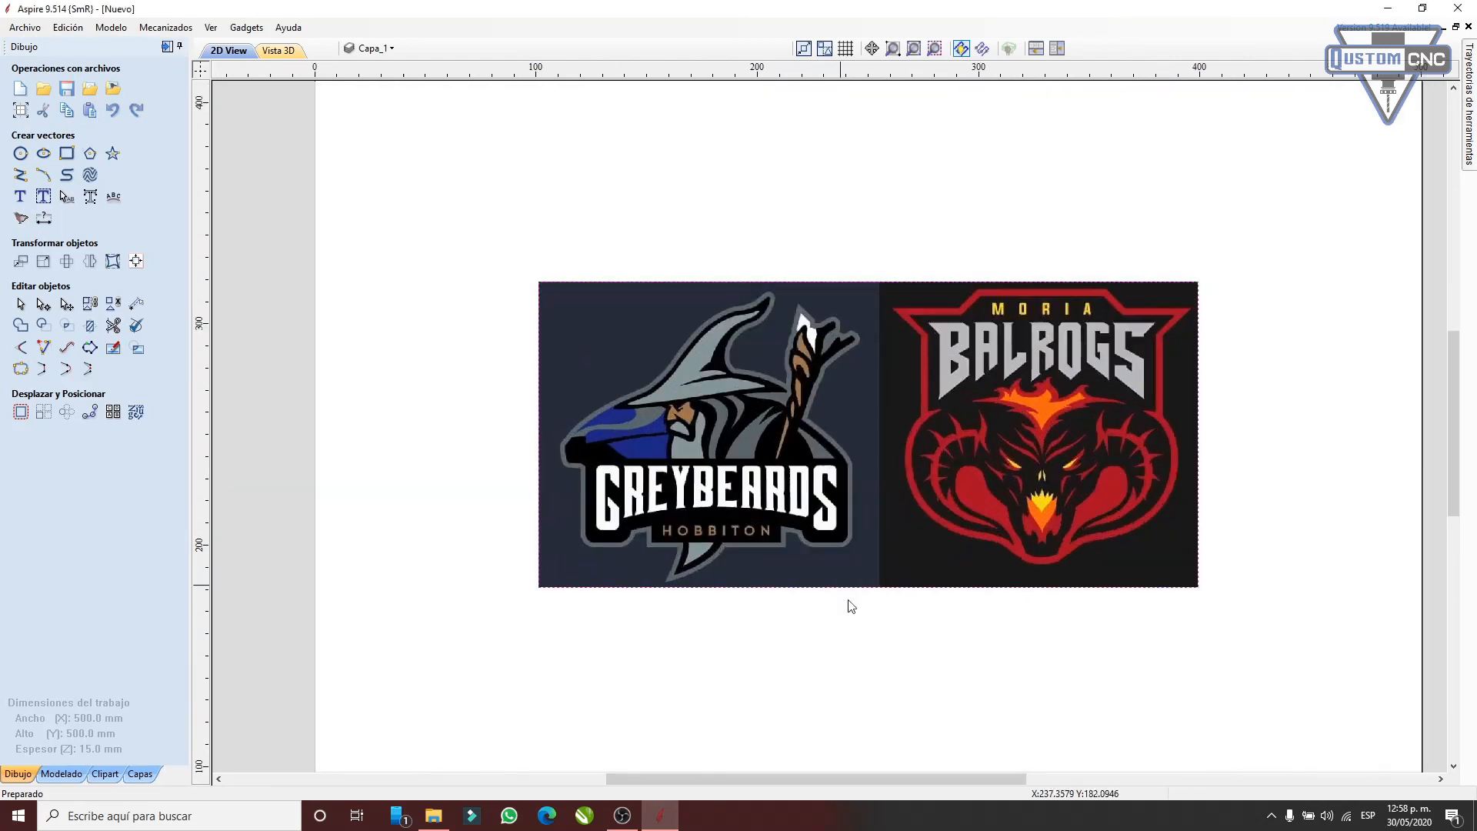
pyautogui.scroll(1, 897, 604)
# - Trace the imported bitmap into grouped vectors in black and white, with a threshold of 0.27 and image fade at 0%
pyautogui.click(22, 219)
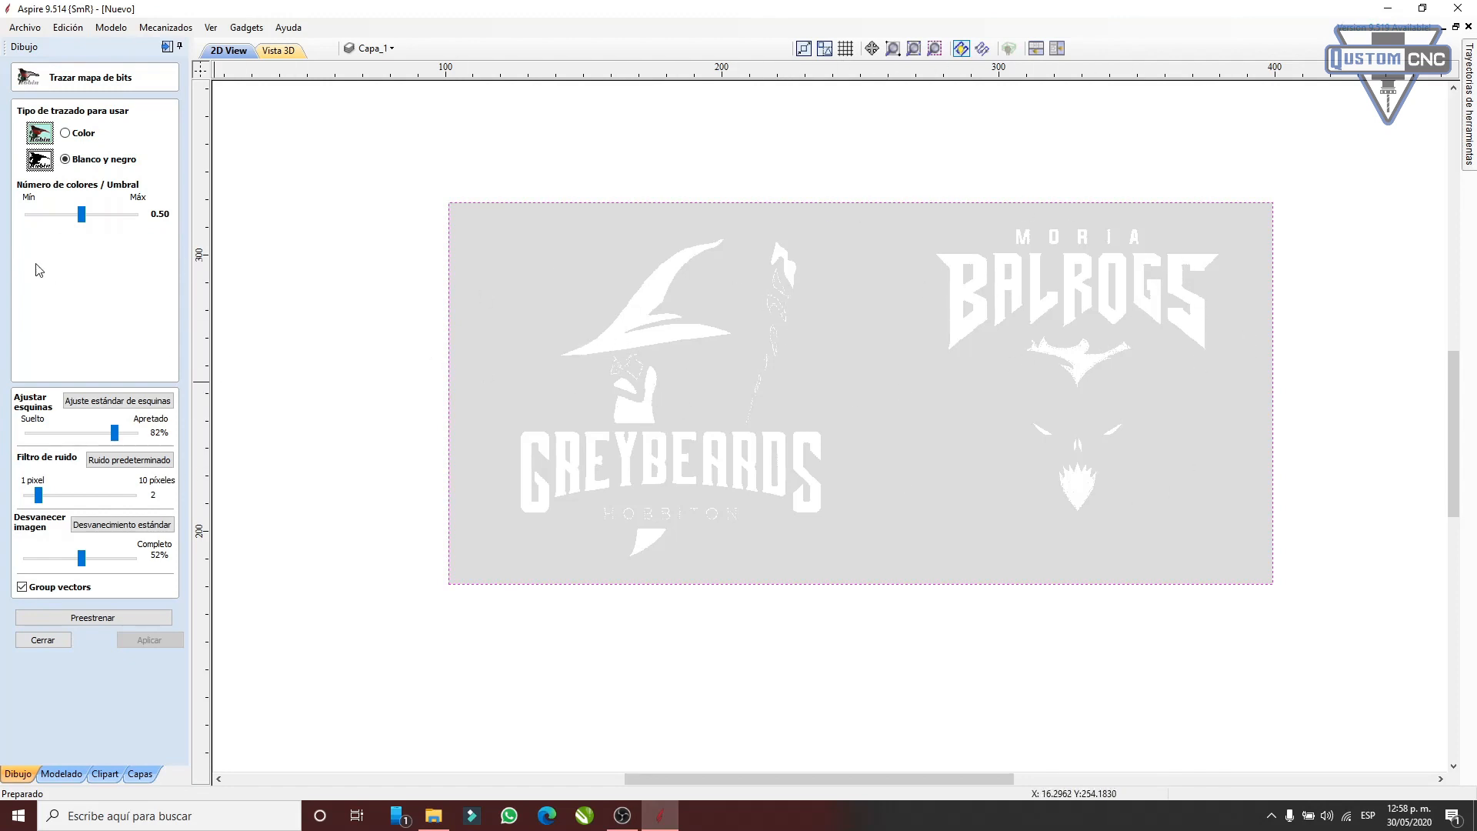
pyautogui.moveTo(86, 219)
pyautogui.mouseDown()
pyautogui.moveTo(117, 221)
pyautogui.moveTo(35, 227)
pyautogui.moveTo(85, 225)
pyautogui.mouseUp()
pyautogui.moveTo(81, 557); pyautogui.dragTo(4, 568)
pyautogui.scroll(1, 754, 368)
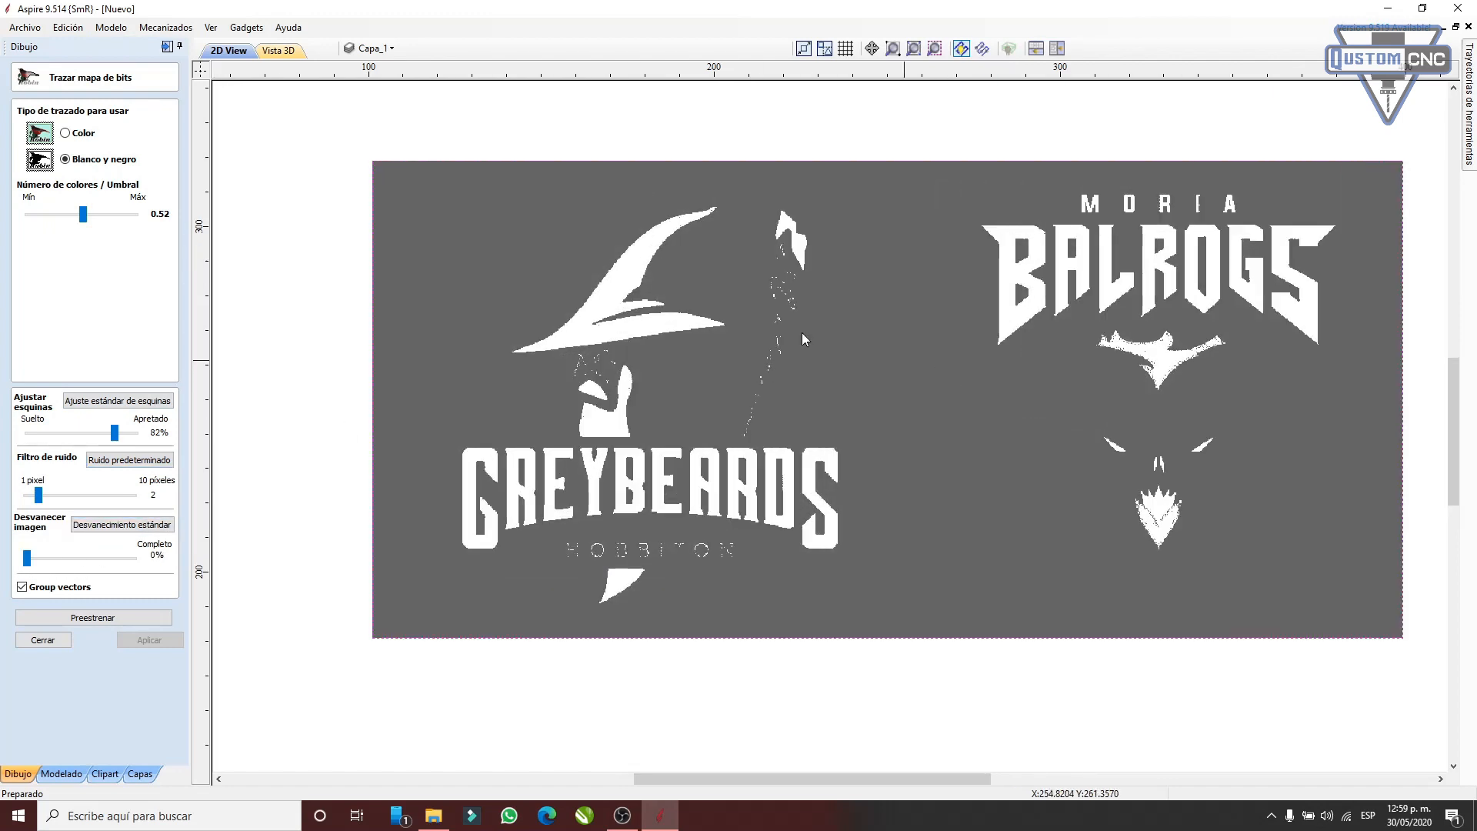
pyautogui.moveTo(108, 215); pyautogui.dragTo(43, 219)
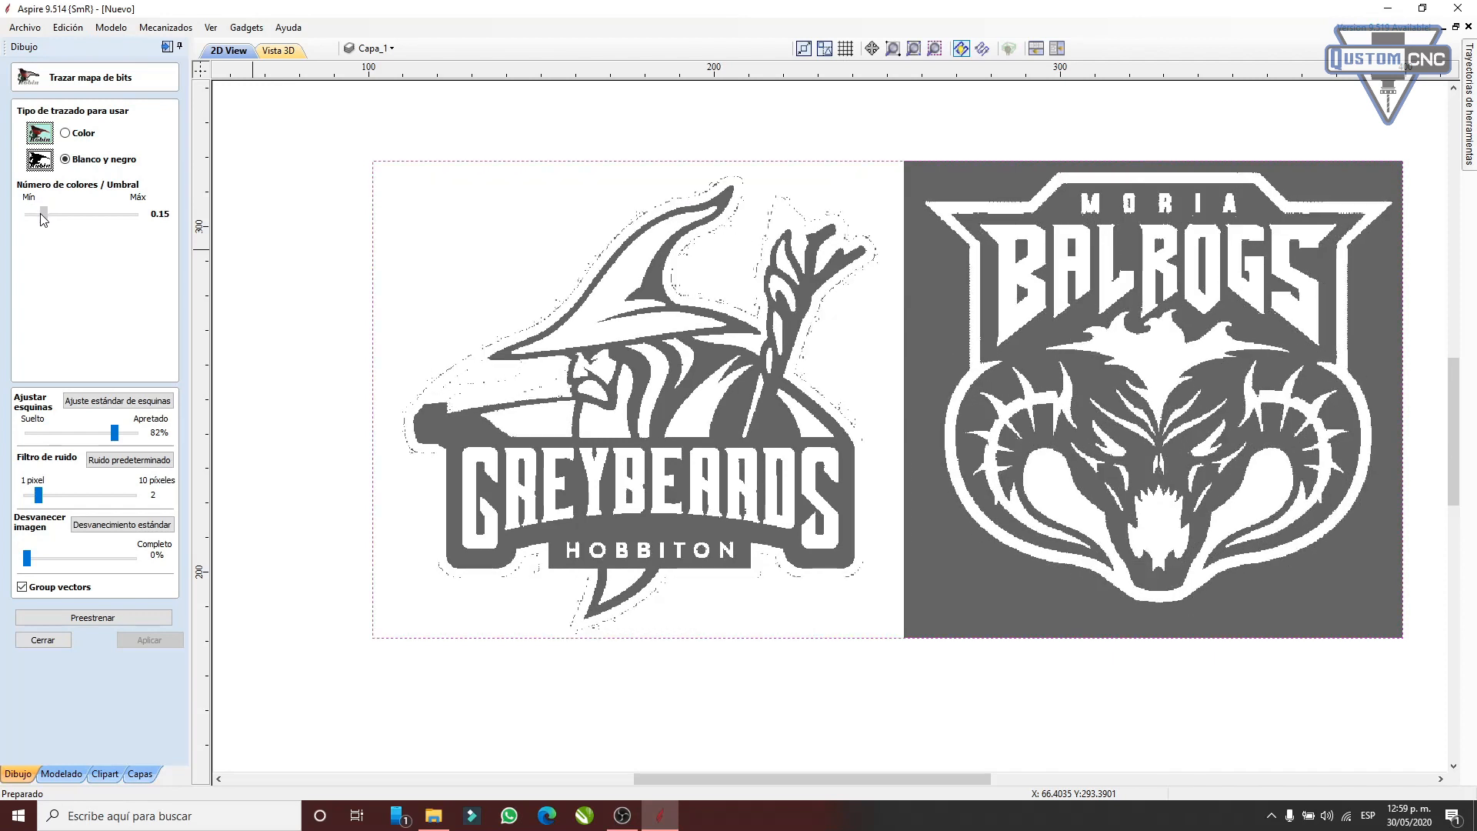
pyautogui.moveTo(42, 216); pyautogui.dragTo(56, 219)
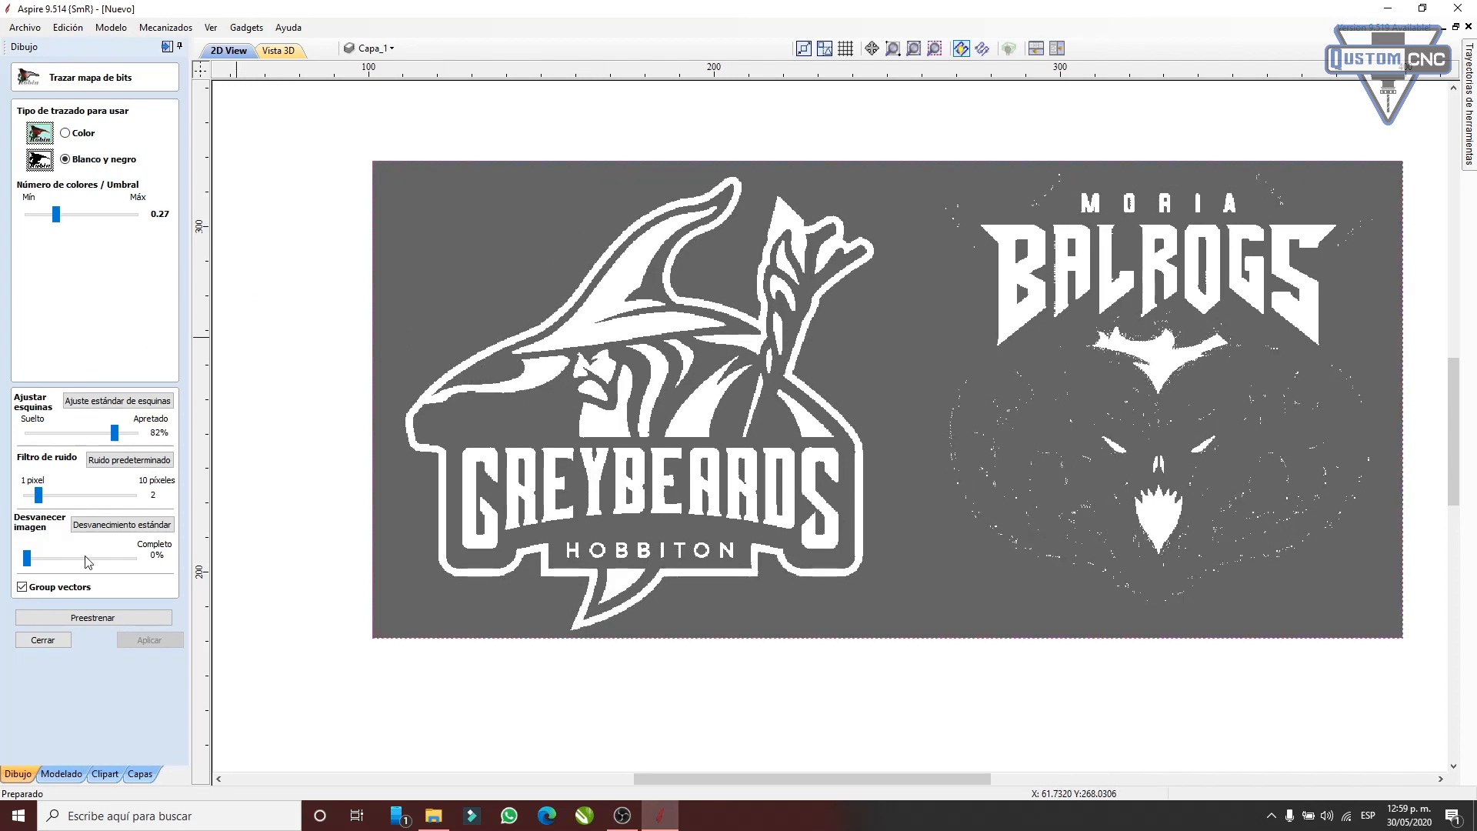
pyautogui.click(104, 619)
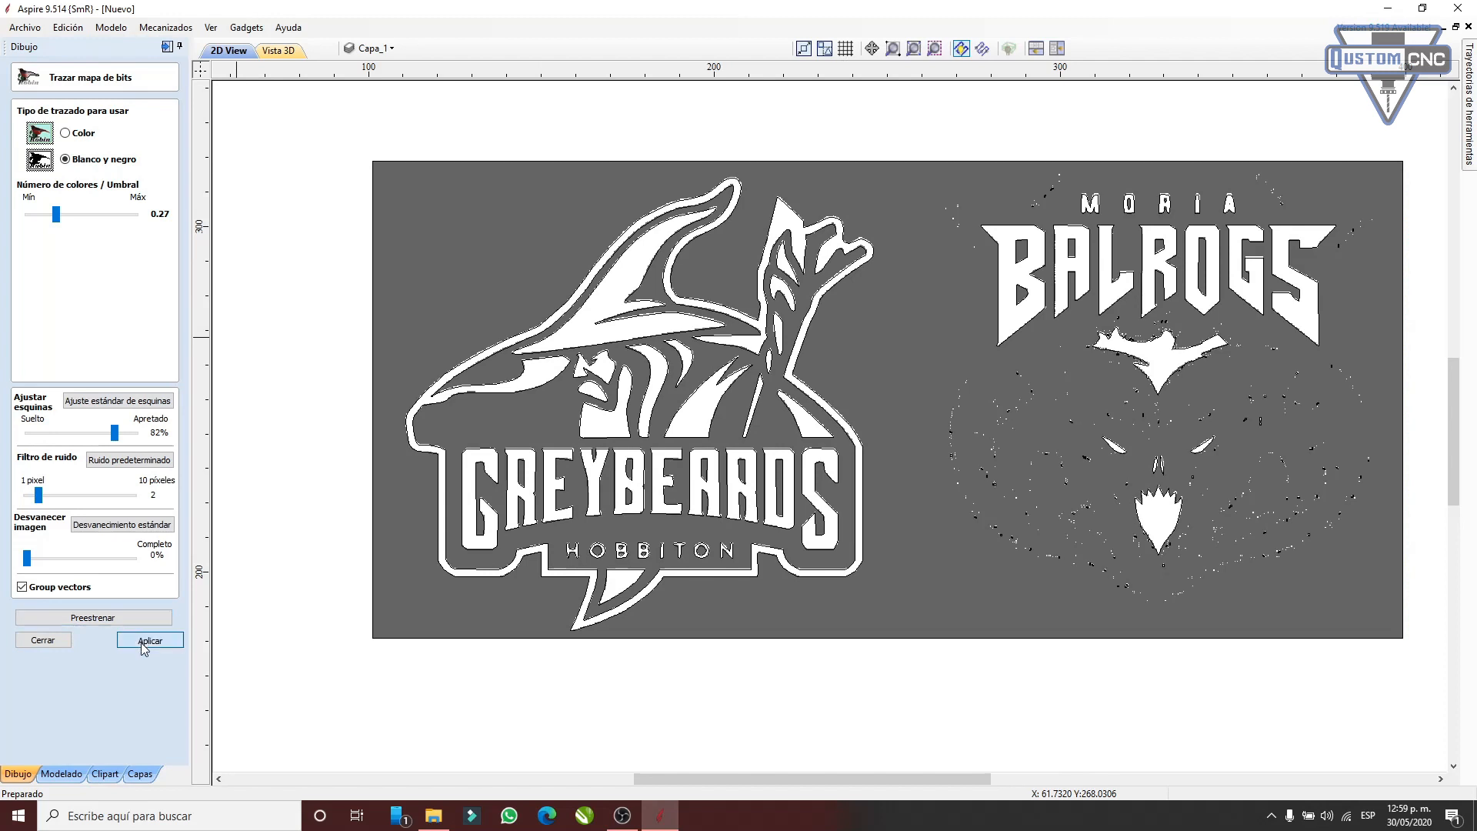
pyautogui.click(61, 645)
# - Delete the source bitmap, keeping the traced vectors, and check the outlines of the Greybeards logo
pyautogui.scroll(-1, 583, 362)
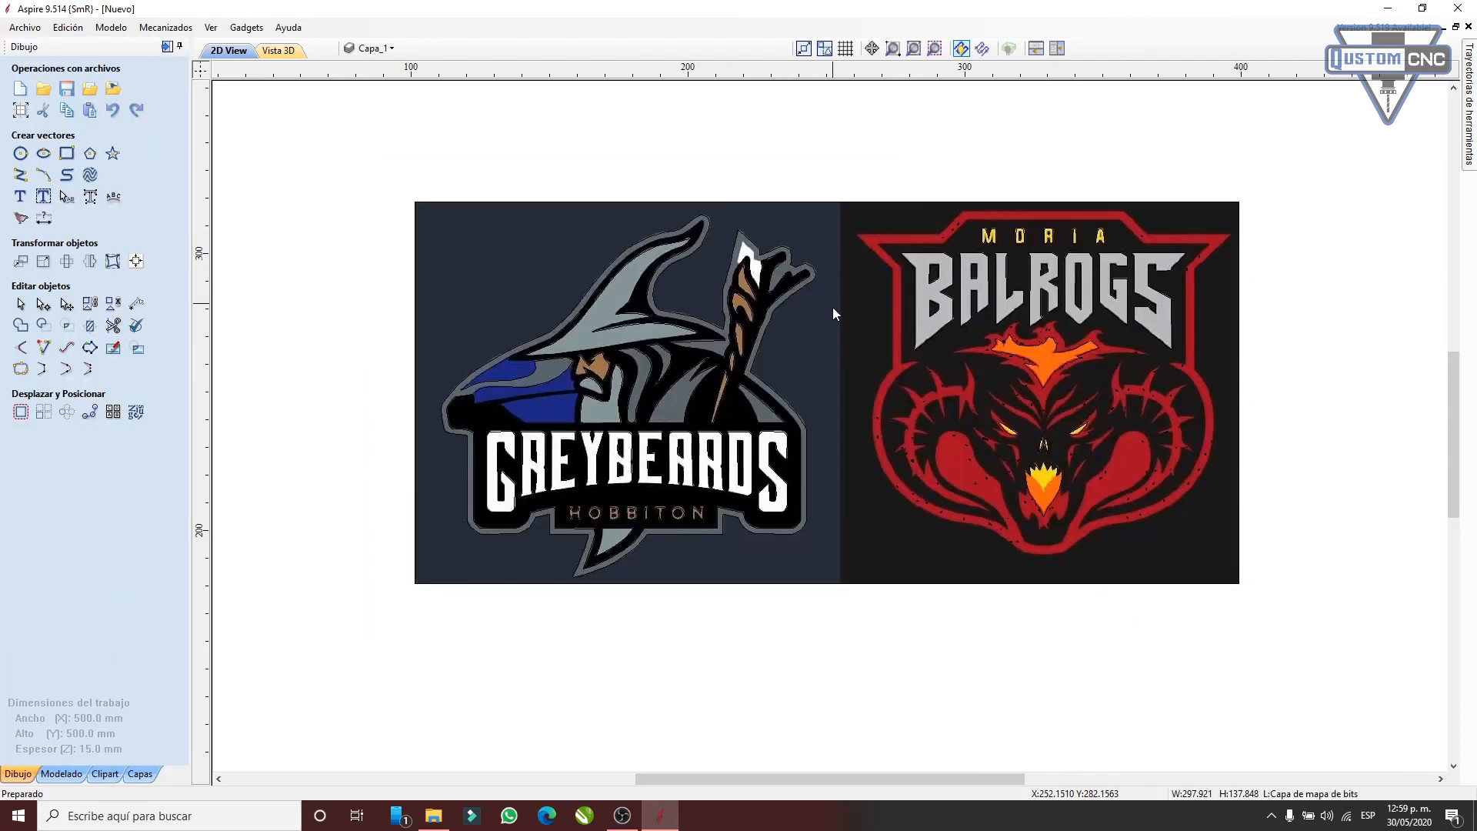
pyautogui.press('Delete')
pyautogui.scroll(5, 461, 330)
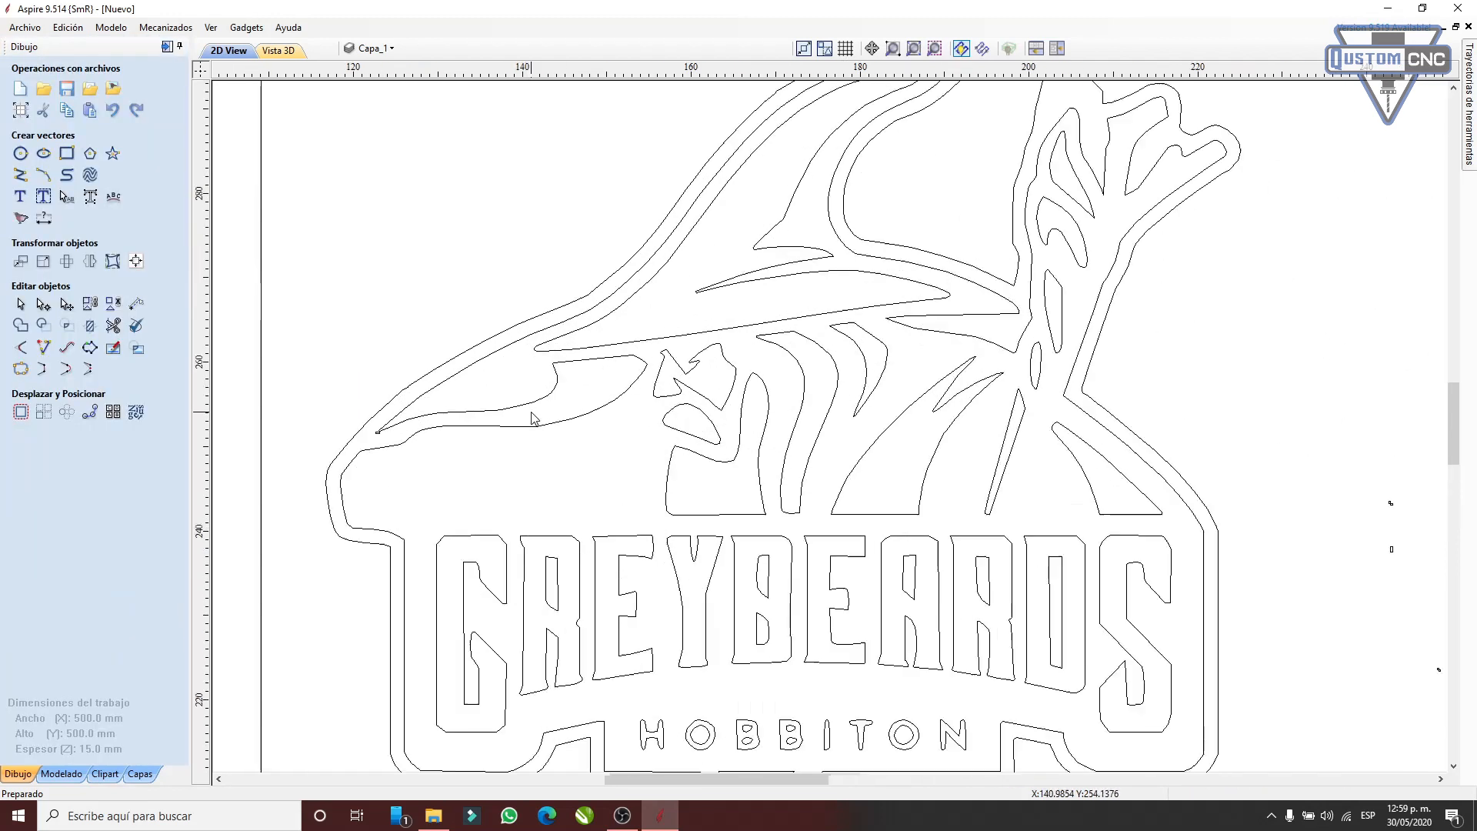
pyautogui.scroll(2, 877, 380)
pyautogui.scroll(-6, 897, 373)
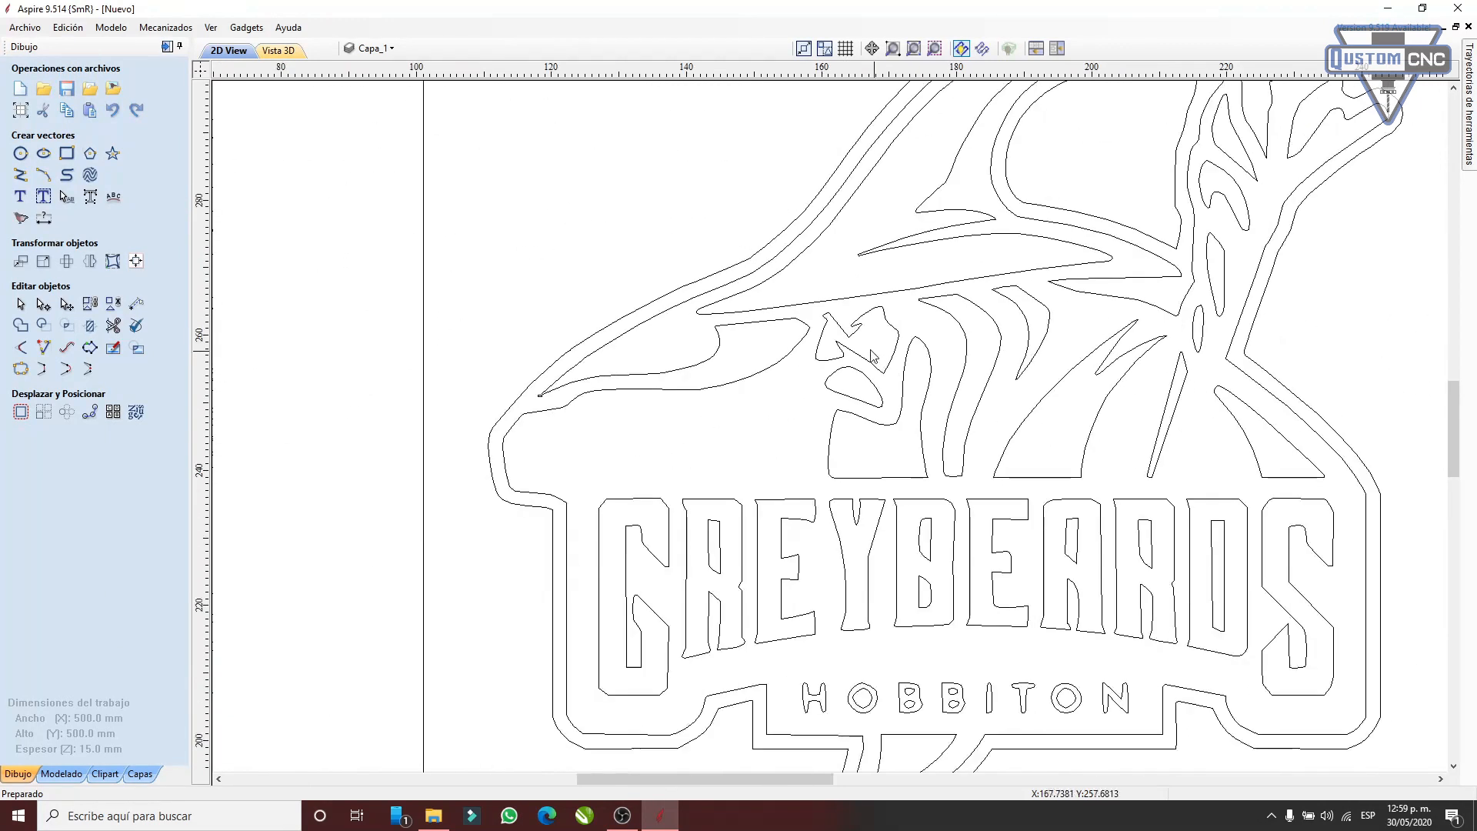
pyautogui.scroll(3, 849, 318)
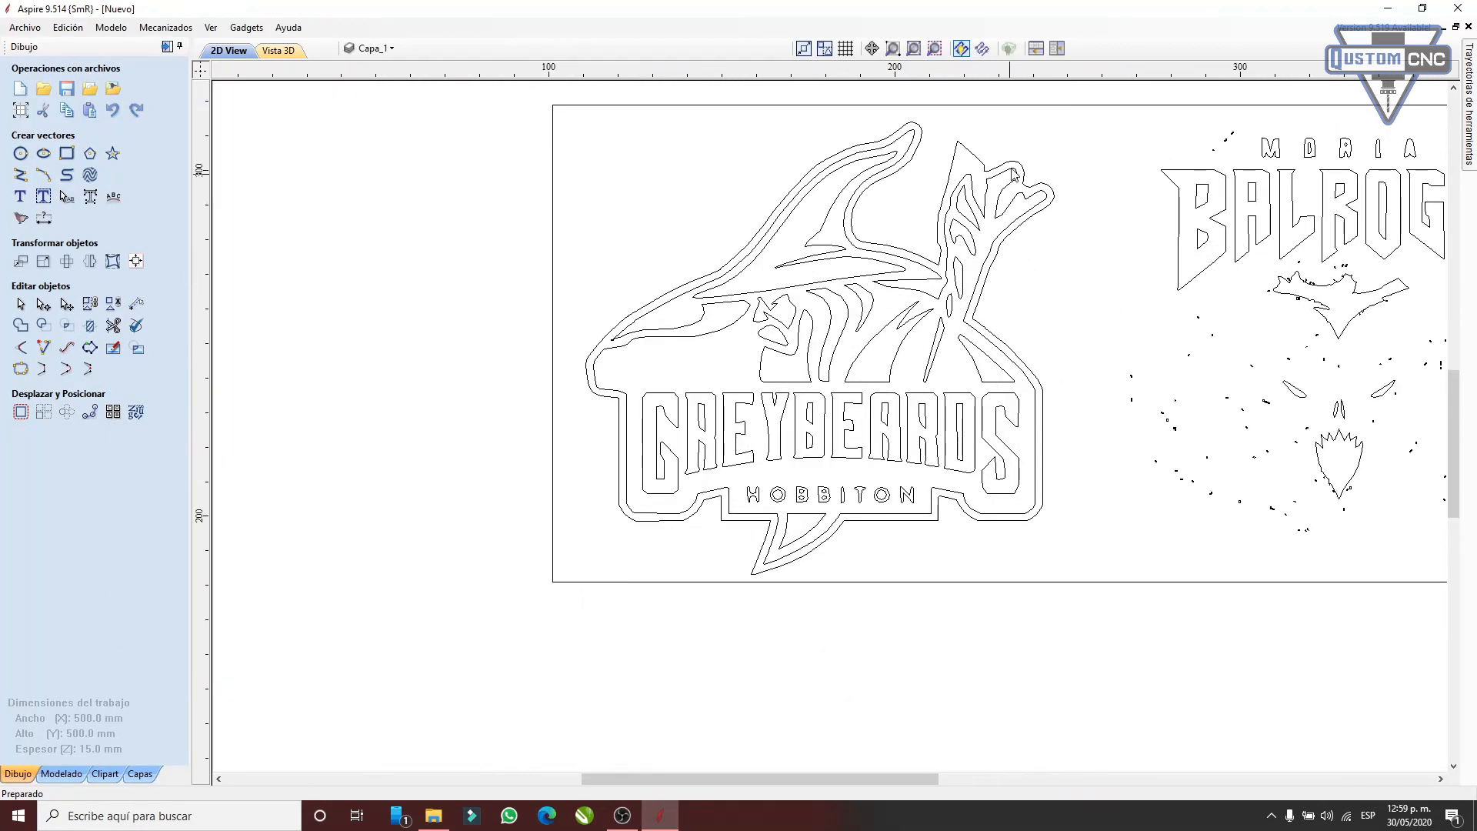
pyautogui.scroll(6, 958, 286)
pyautogui.scroll(-8, 735, 308)
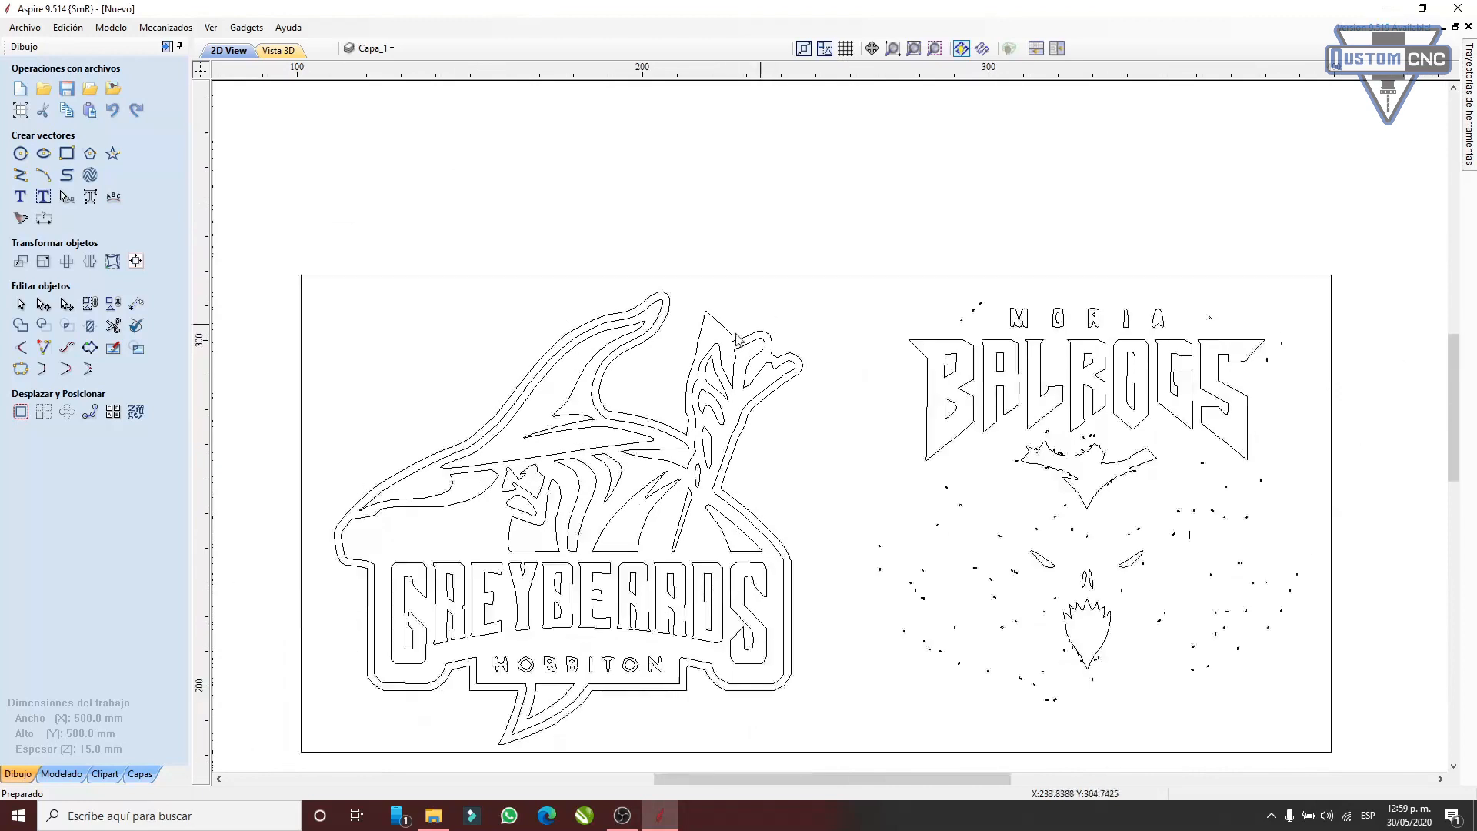
# - Review the bitmap tracing settings and examine the traced contours of the hat and the HOBBITON lettering
pyautogui.click(21, 218)
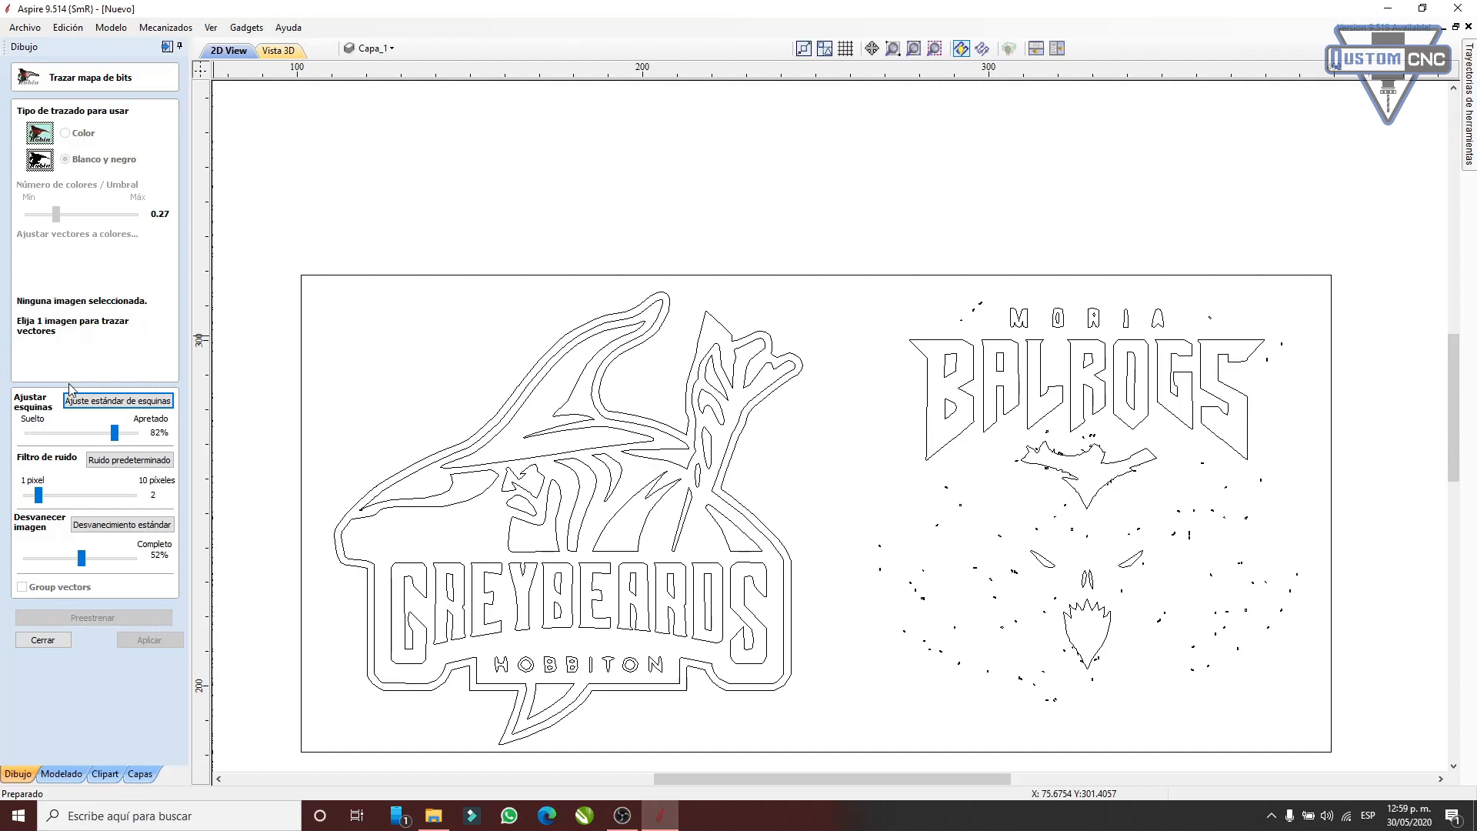
pyautogui.scroll(5, 554, 381)
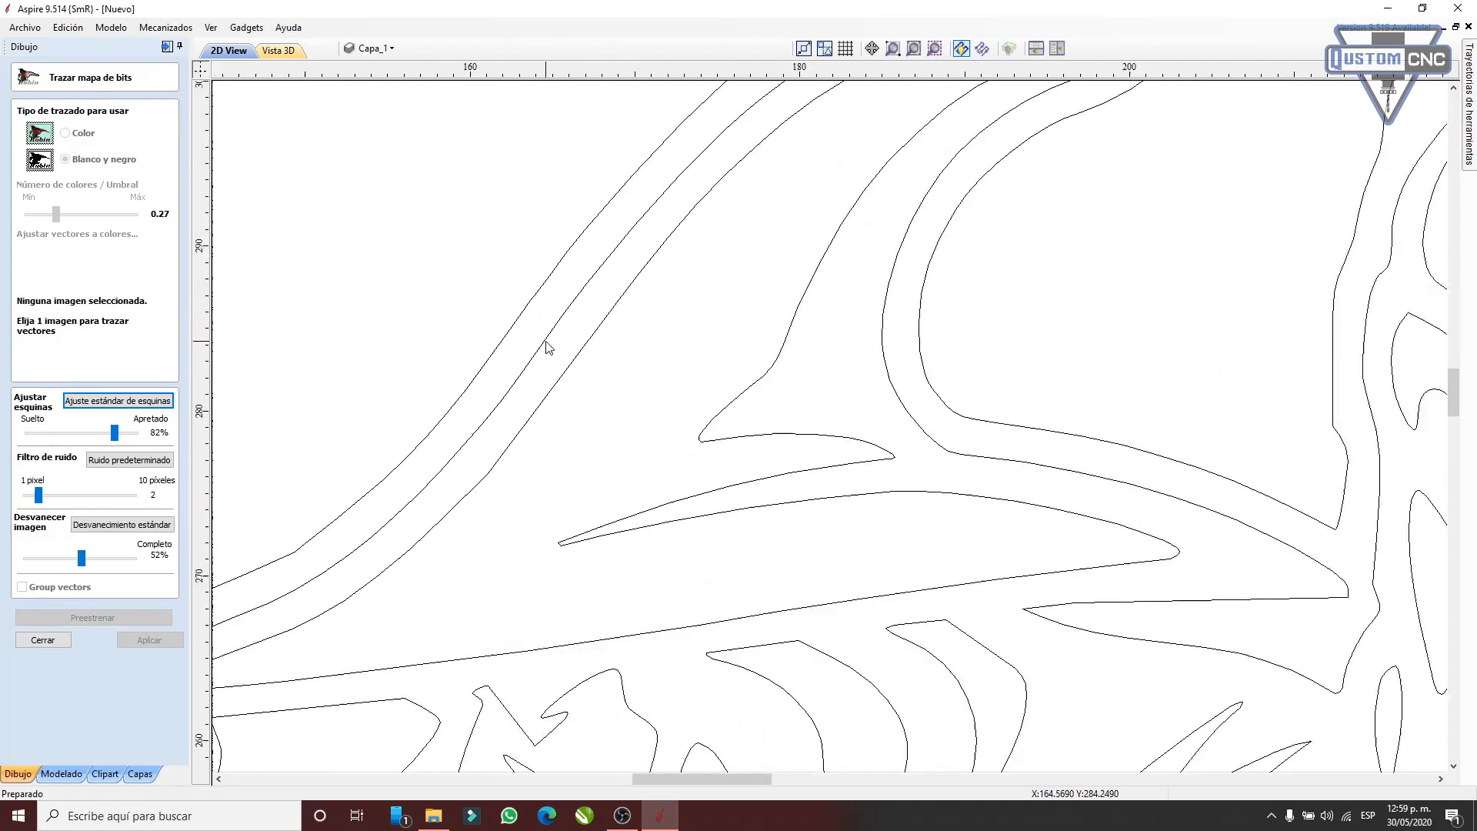
pyautogui.scroll(-6, 548, 348)
pyautogui.scroll(7, 485, 685)
pyautogui.scroll(1, 656, 379)
pyautogui.scroll(-5, 471, 432)
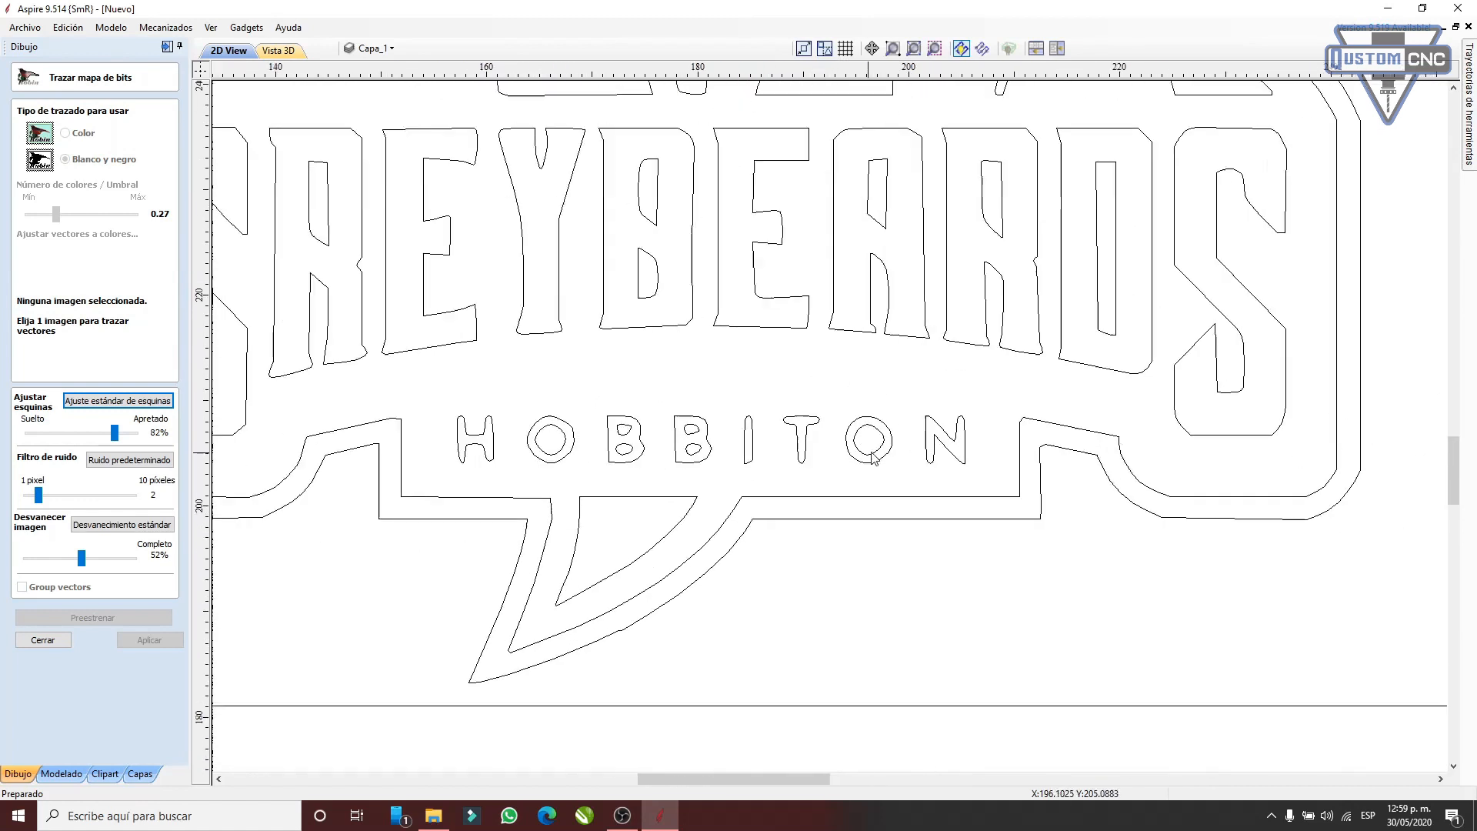
pyautogui.scroll(1, 656, 425)
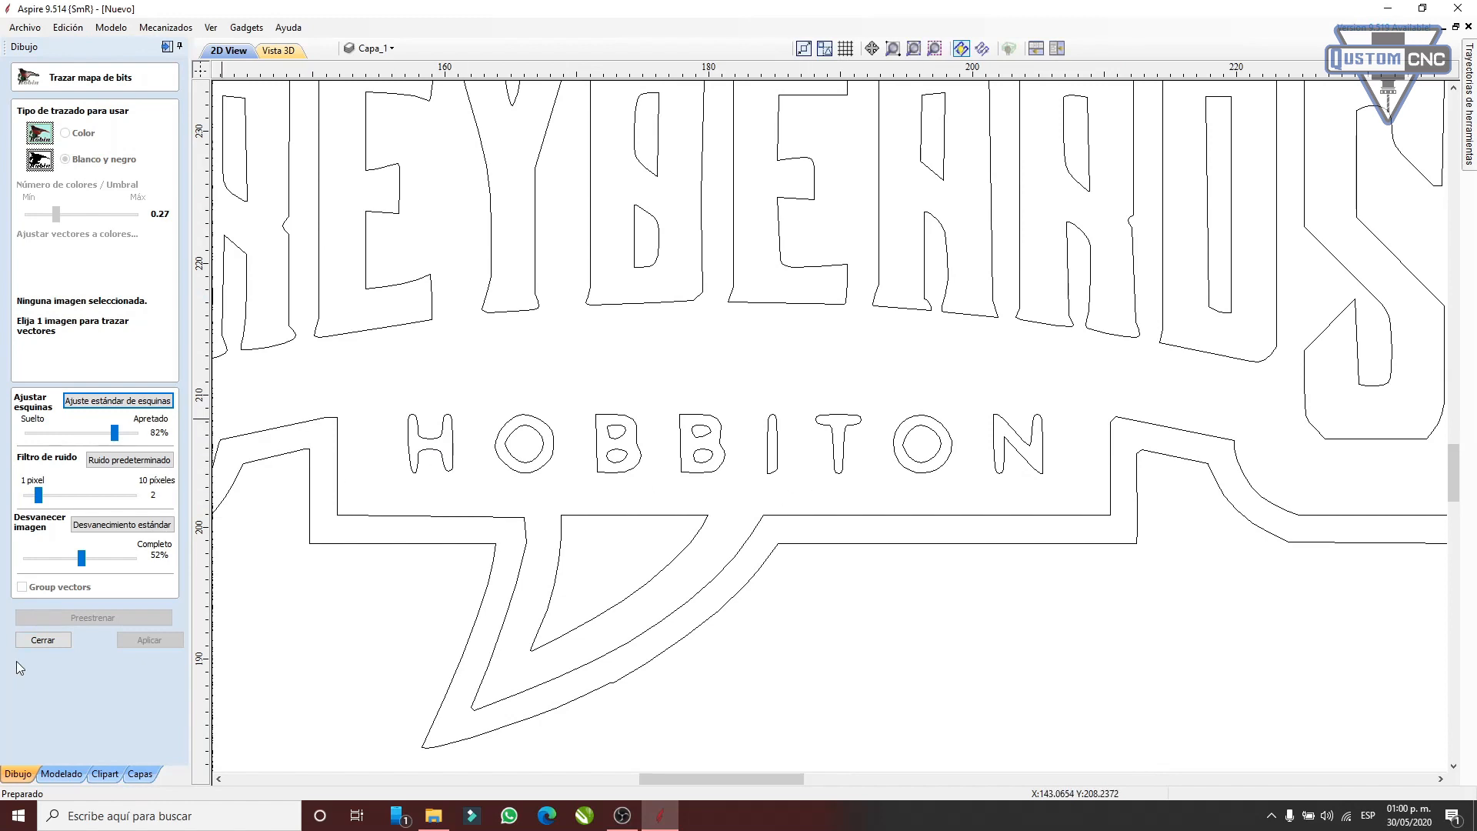
pyautogui.click(43, 640)
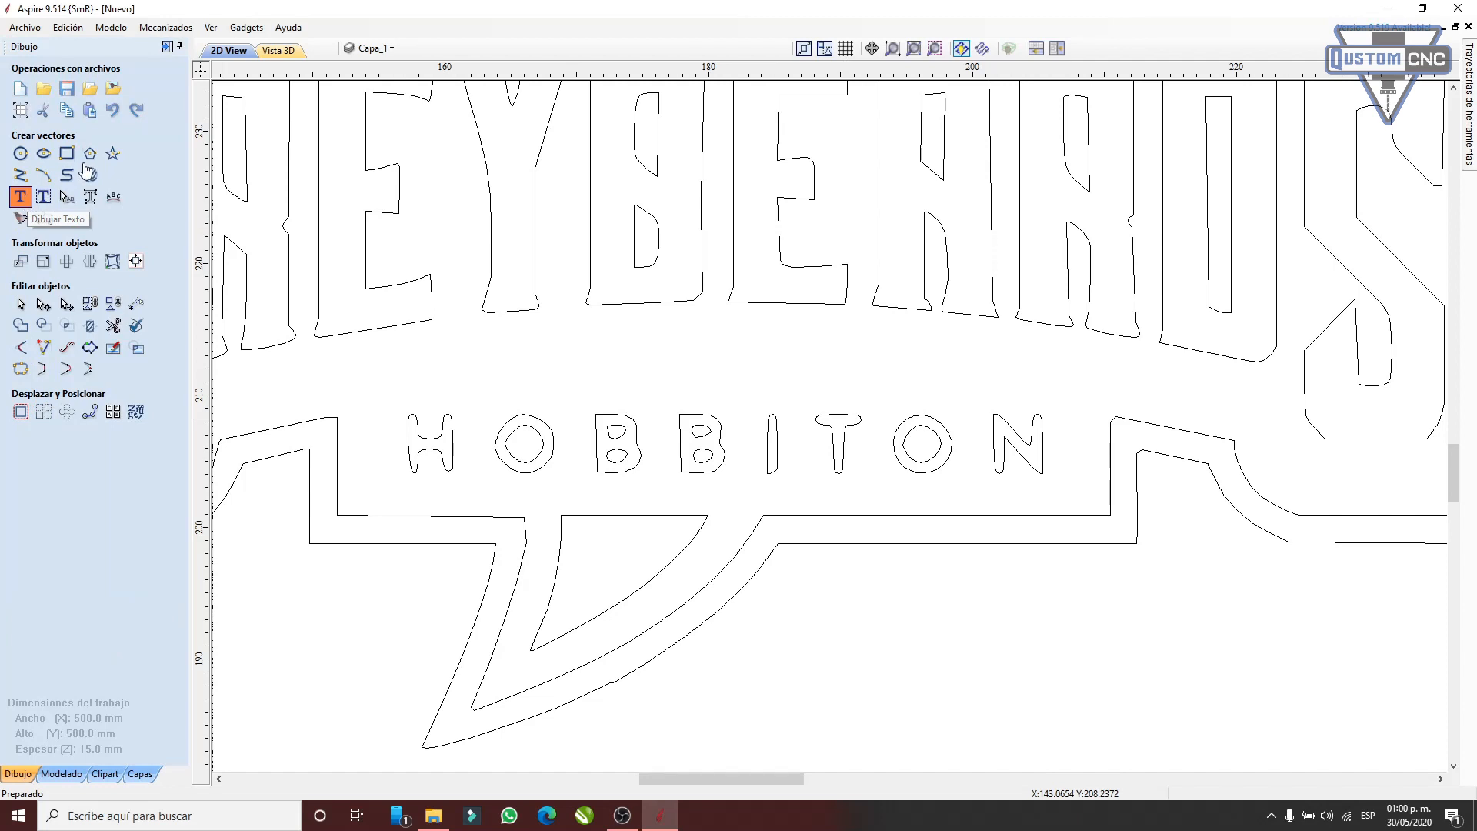
# - Create a new "HOBBITON" text in the Calibri font
pyautogui.click(21, 196)
pyautogui.write('HOBBITON')
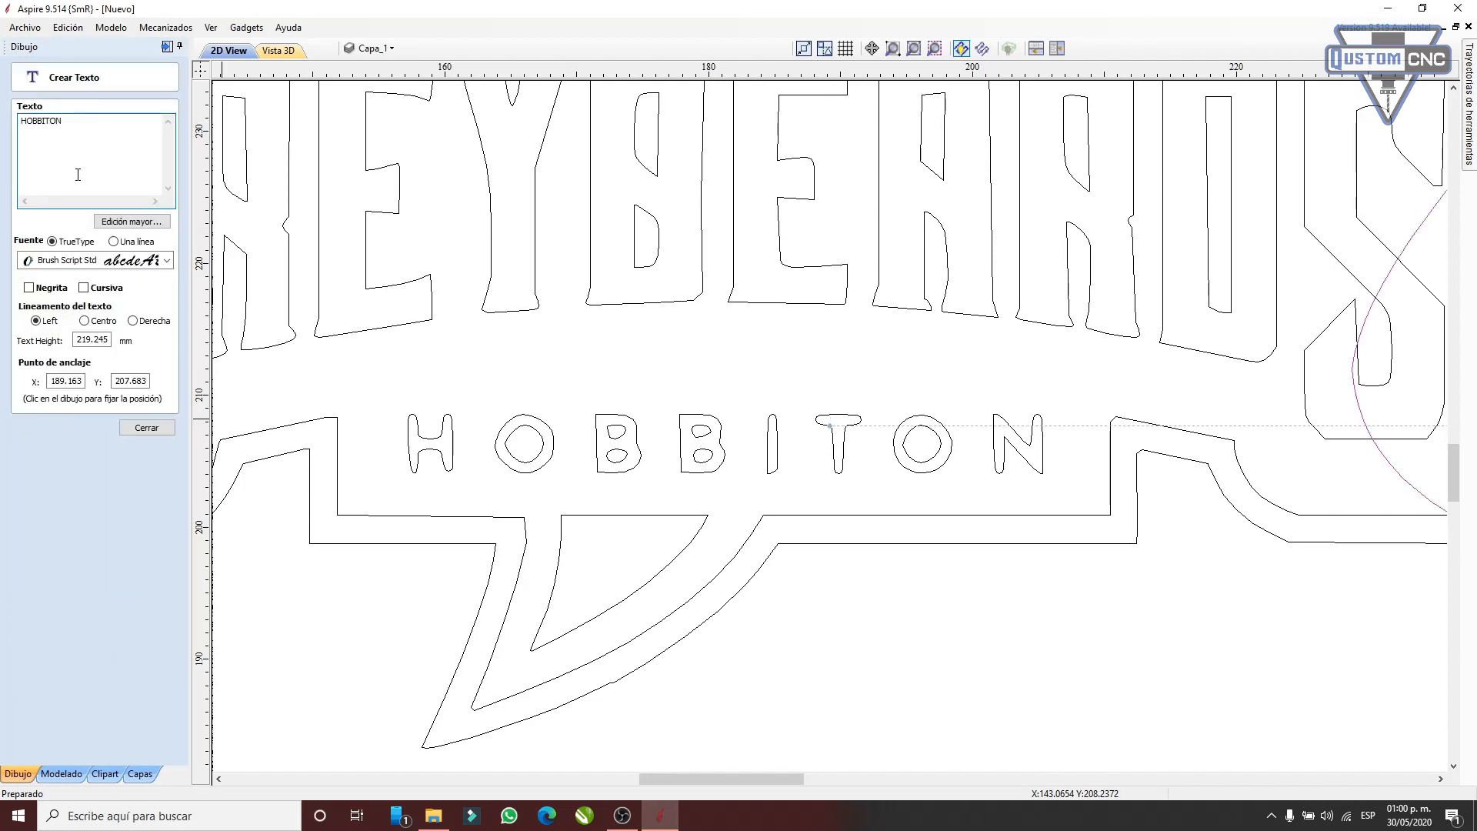
pyautogui.click(110, 262)
pyautogui.click(115, 308)
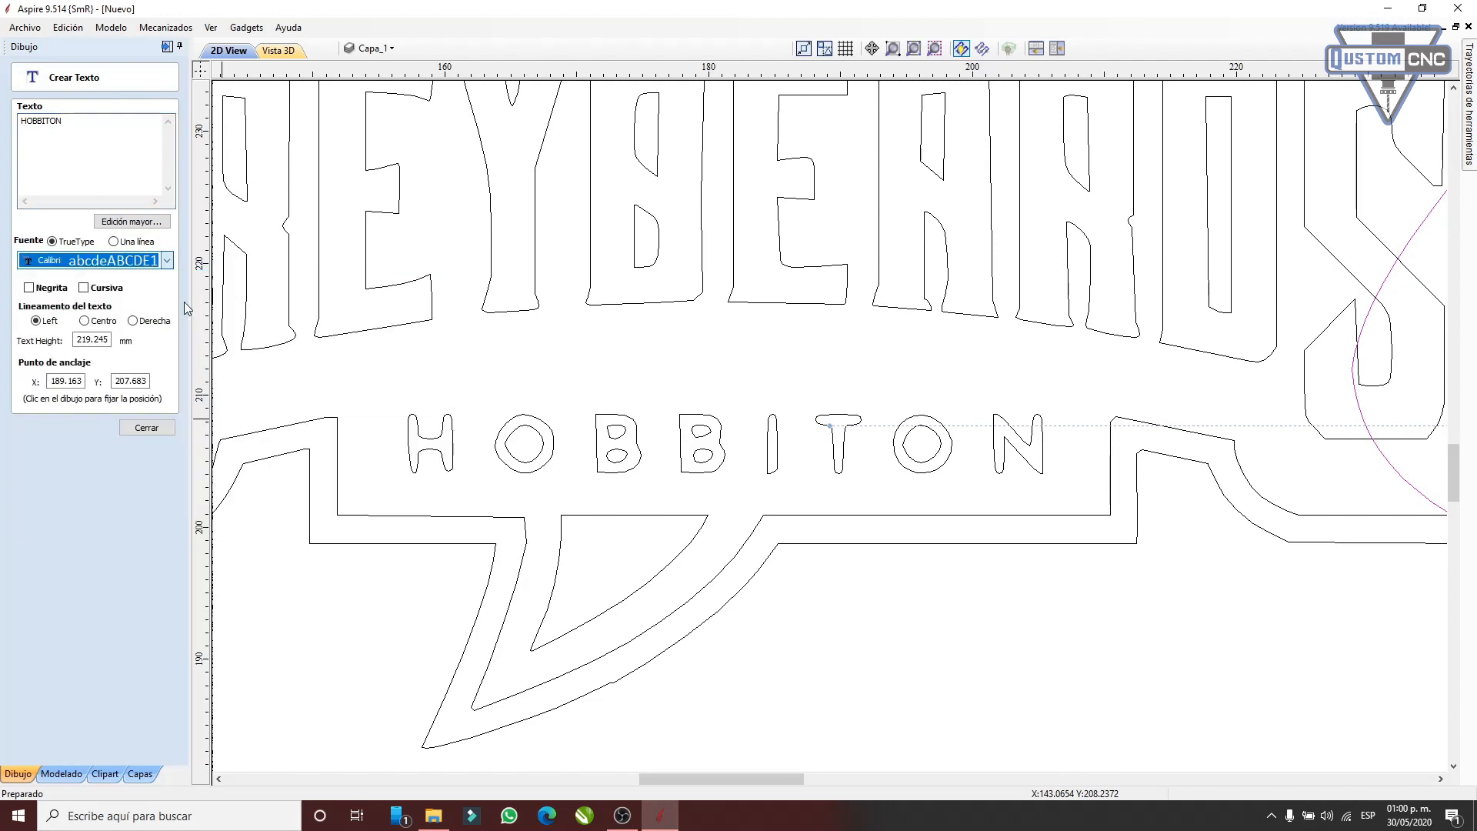
pyautogui.scroll(-10, 593, 329)
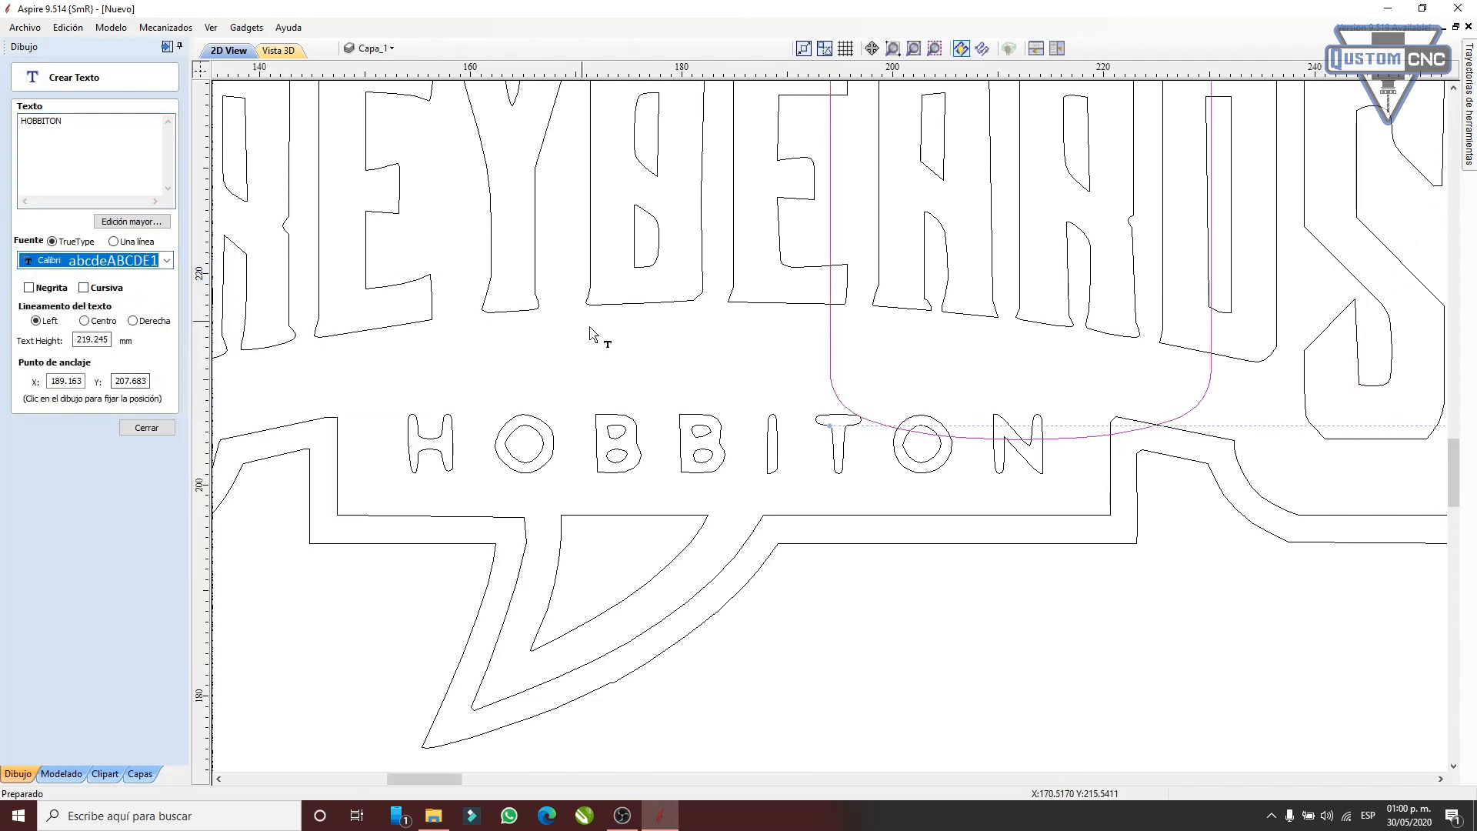
pyautogui.scroll(3, 1147, 402)
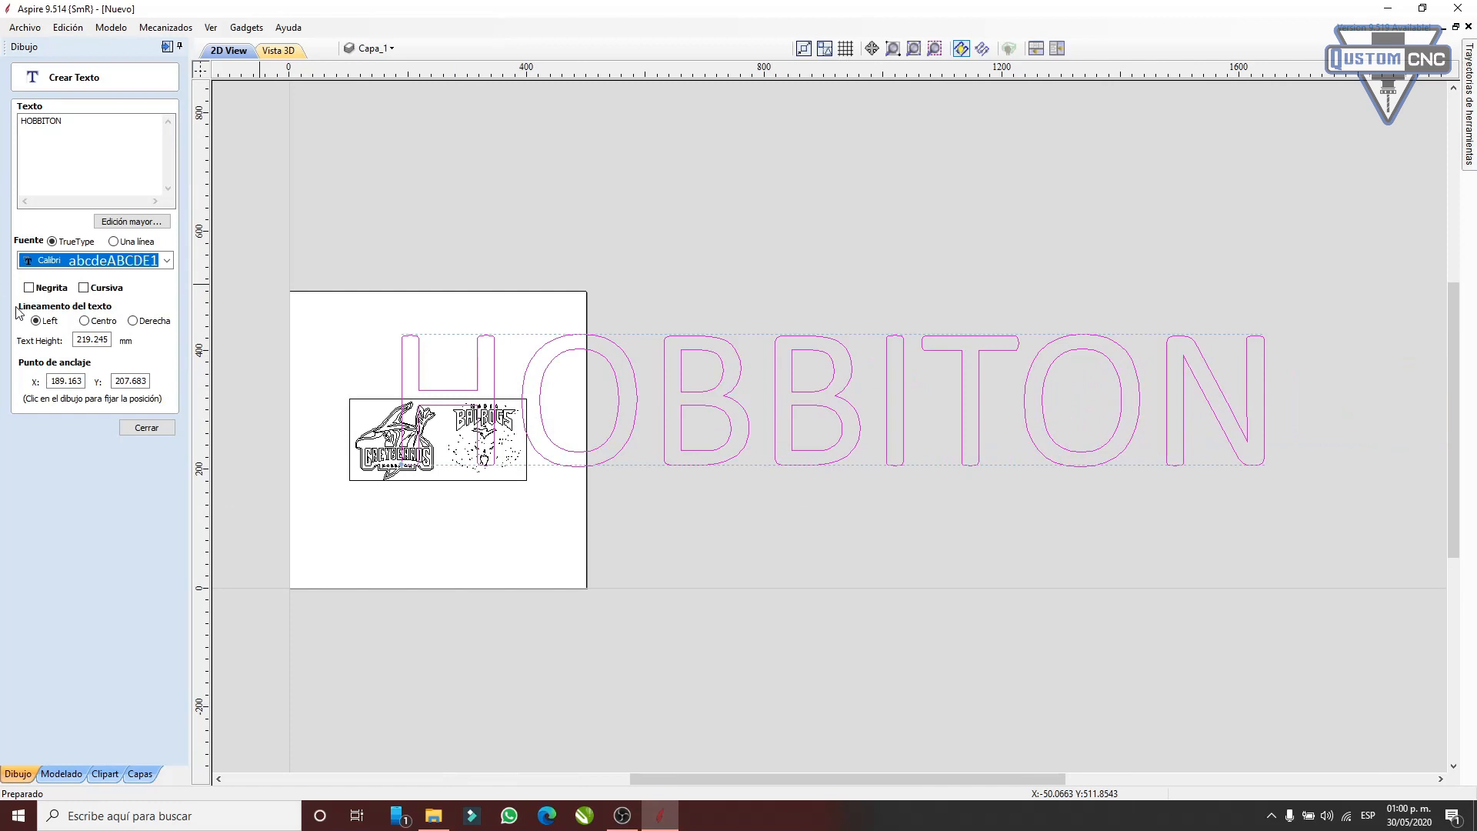
pyautogui.click(147, 427)
# - Scale the new HOBBITON text down to about 40 mm wide and place it just below the traced Greybeards logo's lettering
pyautogui.click(1144, 405)
pyautogui.click(1271, 334)
pyautogui.click(1250, 350)
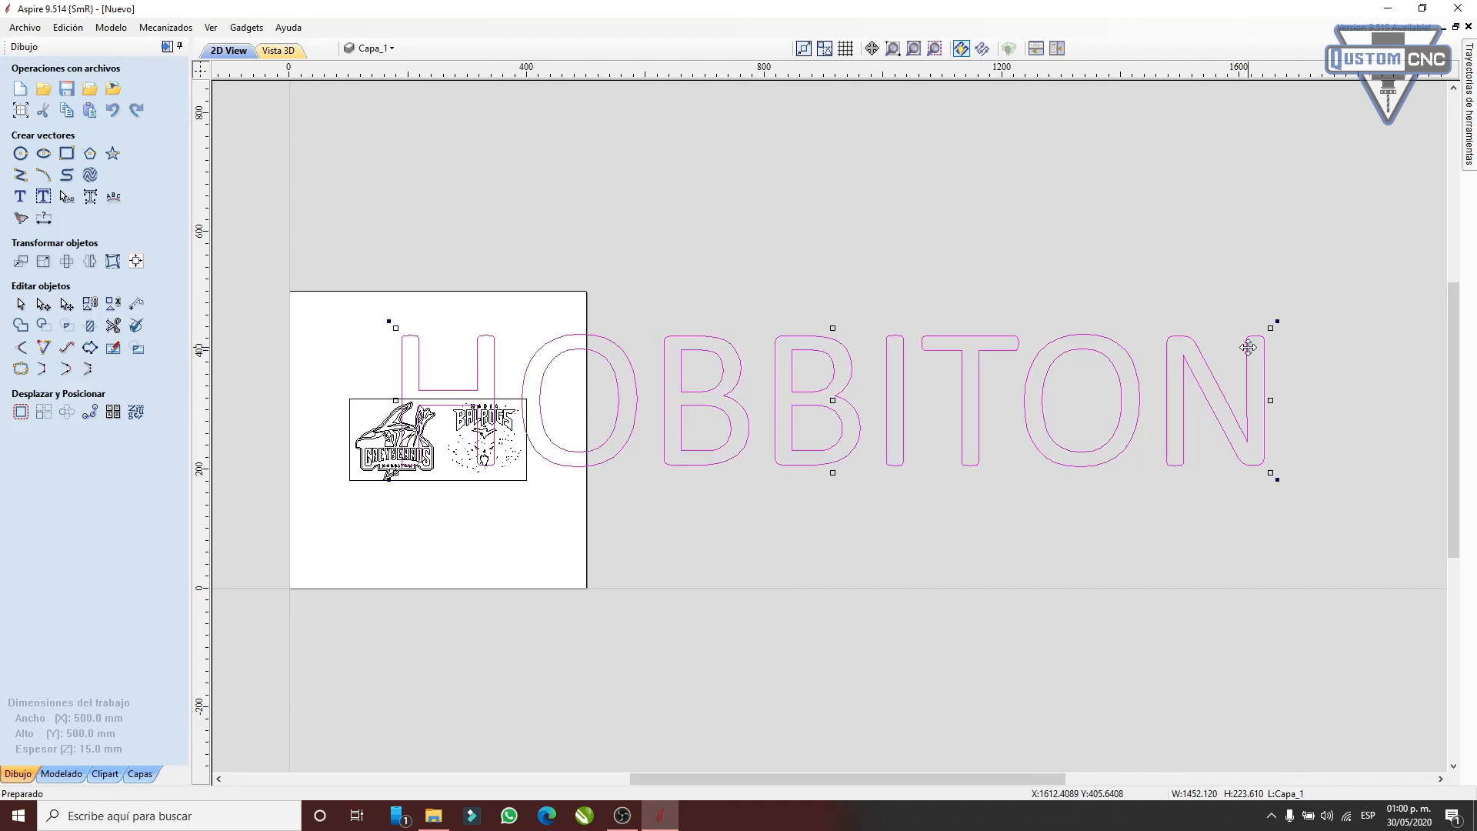
pyautogui.moveTo(1274, 323); pyautogui.dragTo(833, 456)
pyautogui.scroll(1, 408, 485)
pyautogui.scroll(3, 979, 498)
pyautogui.moveTo(971, 427); pyautogui.dragTo(819, 582)
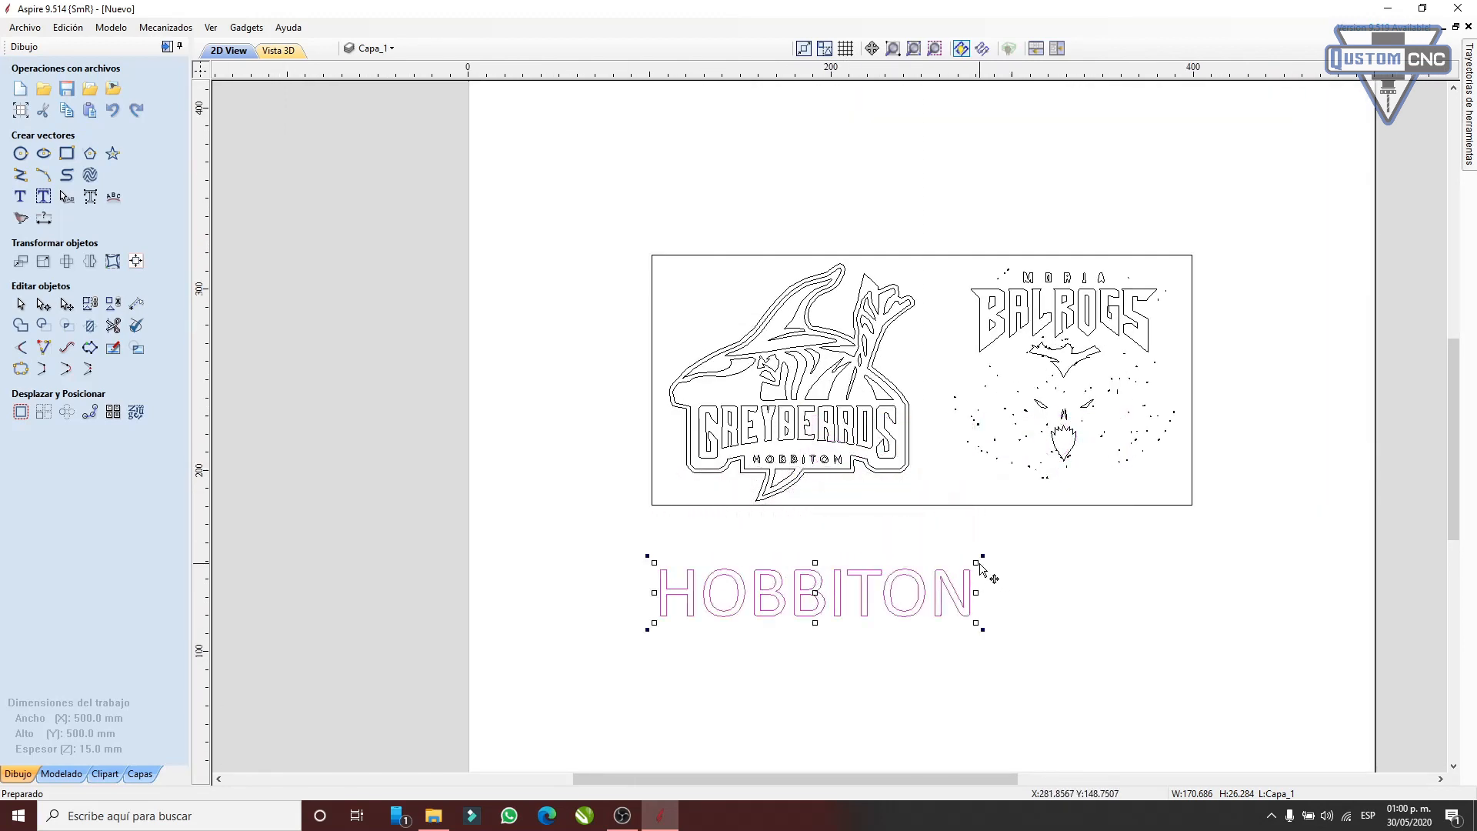
pyautogui.moveTo(979, 561); pyautogui.dragTo(876, 607)
pyautogui.moveTo(693, 607); pyautogui.dragTo(842, 496)
# - Select the traced logo group and compare its HOBBITON lettering with the new text
pyautogui.click(820, 461)
pyautogui.scroll(5, 820, 462)
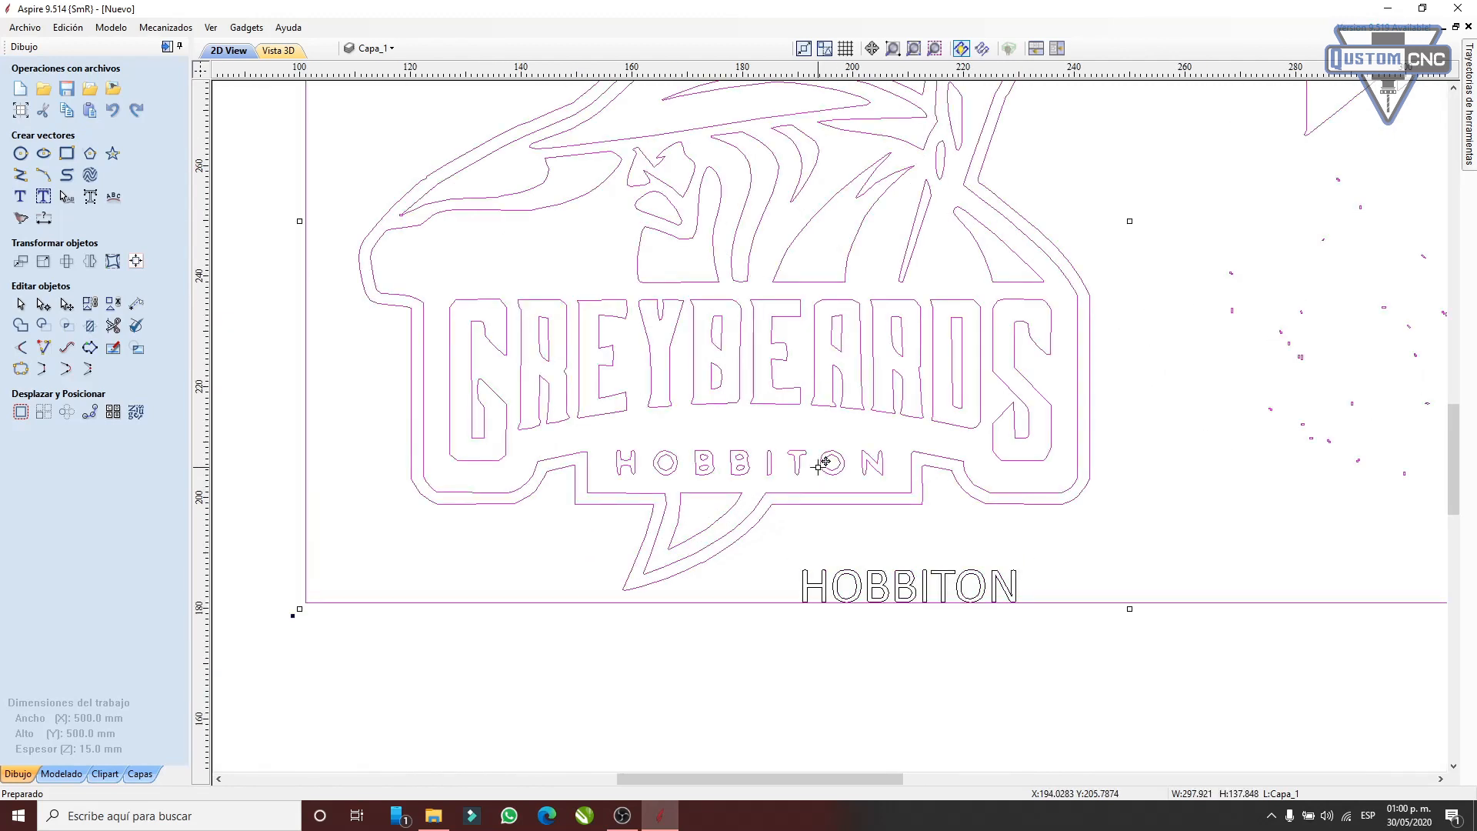
pyautogui.scroll(-5, 822, 463)
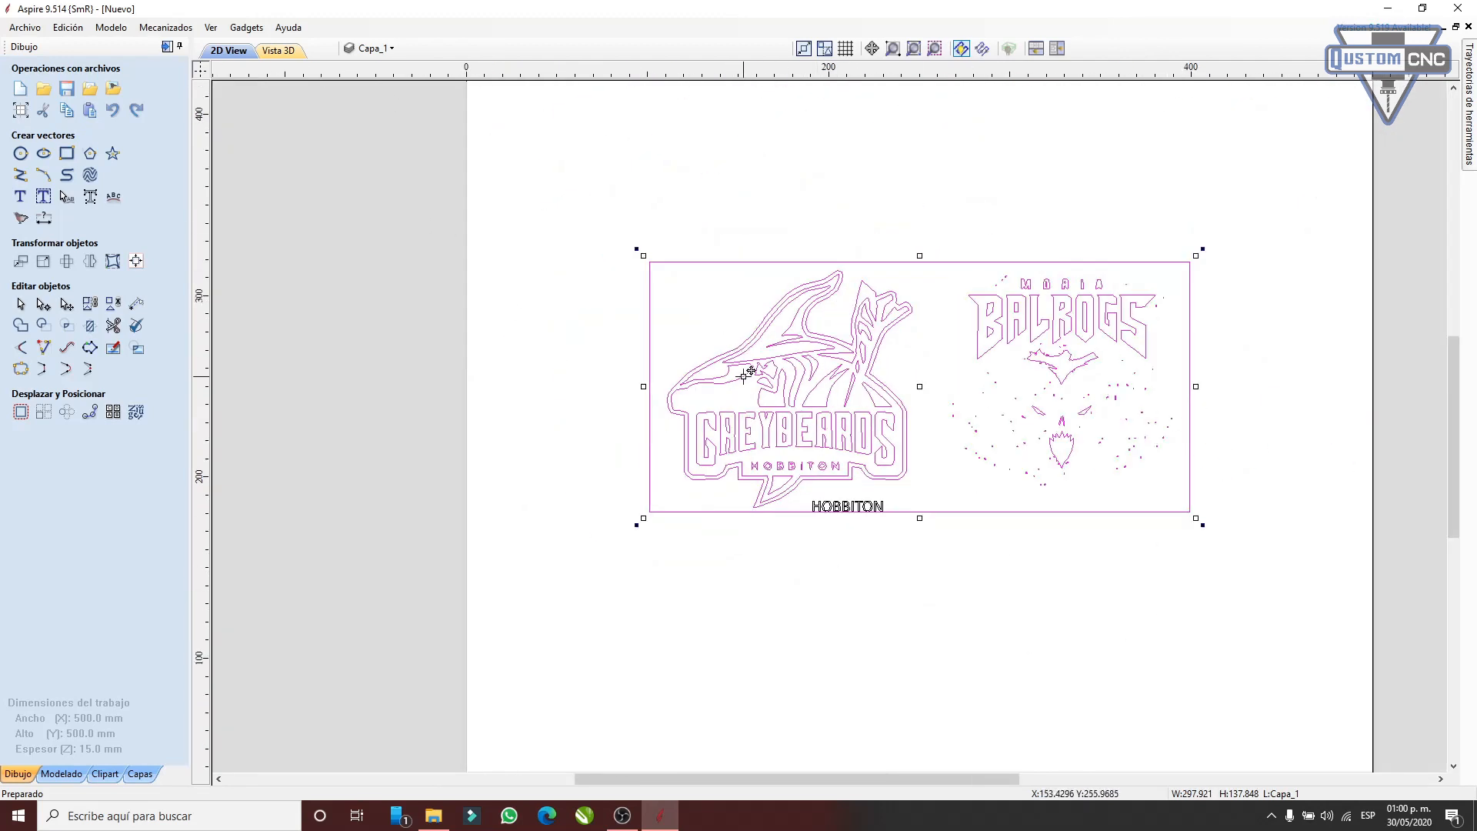
pyautogui.scroll(5, 841, 477)
pyautogui.scroll(-5, 731, 431)
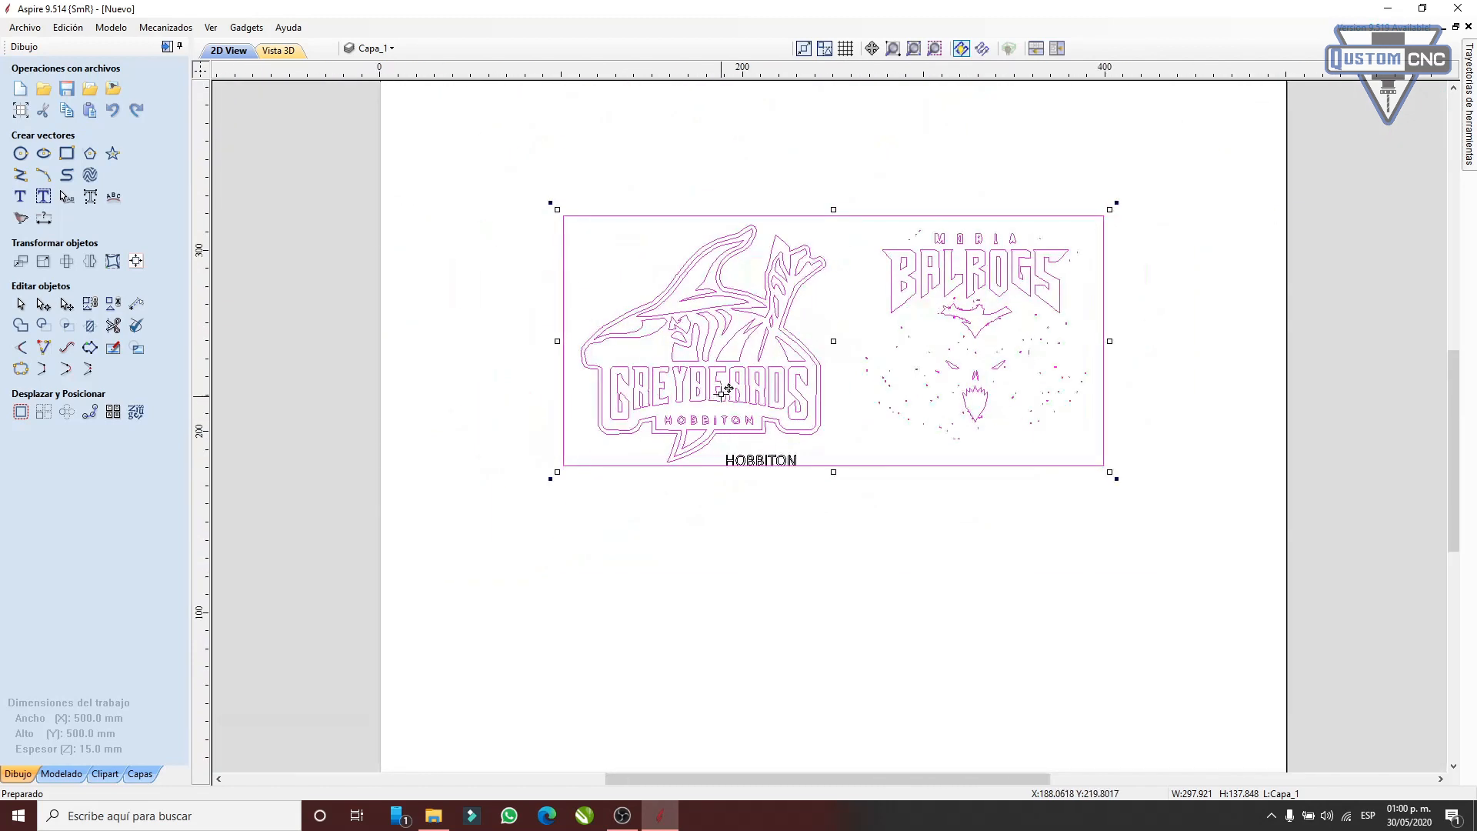
# - Examine the traced GREYBEARDS and HOBBITON lettering up close and deselect the traced logo group
pyautogui.scroll(5, 723, 390)
pyautogui.scroll(5, 601, 311)
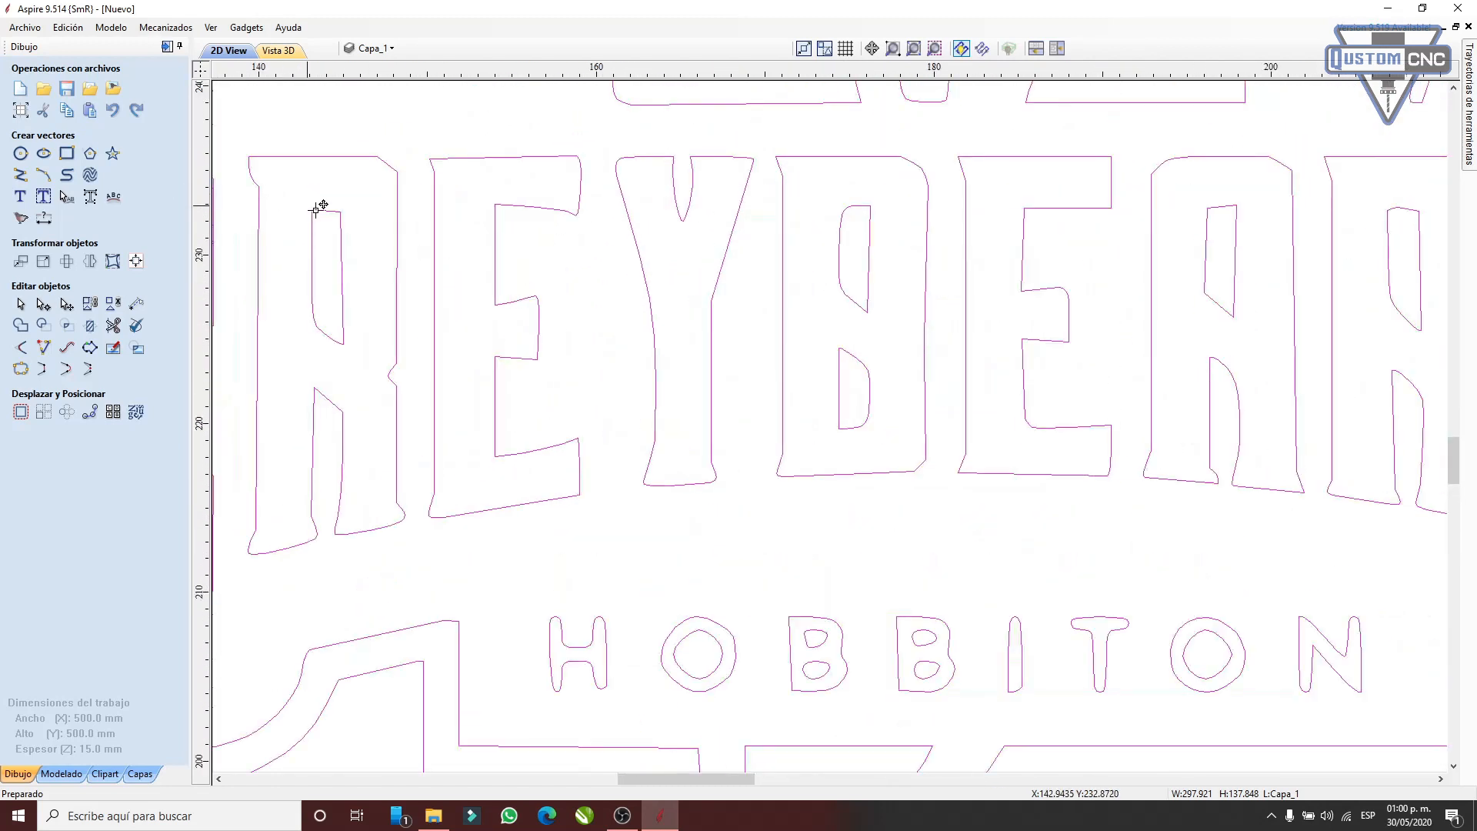
pyautogui.scroll(-9, 1131, 237)
pyautogui.scroll(2, 1115, 241)
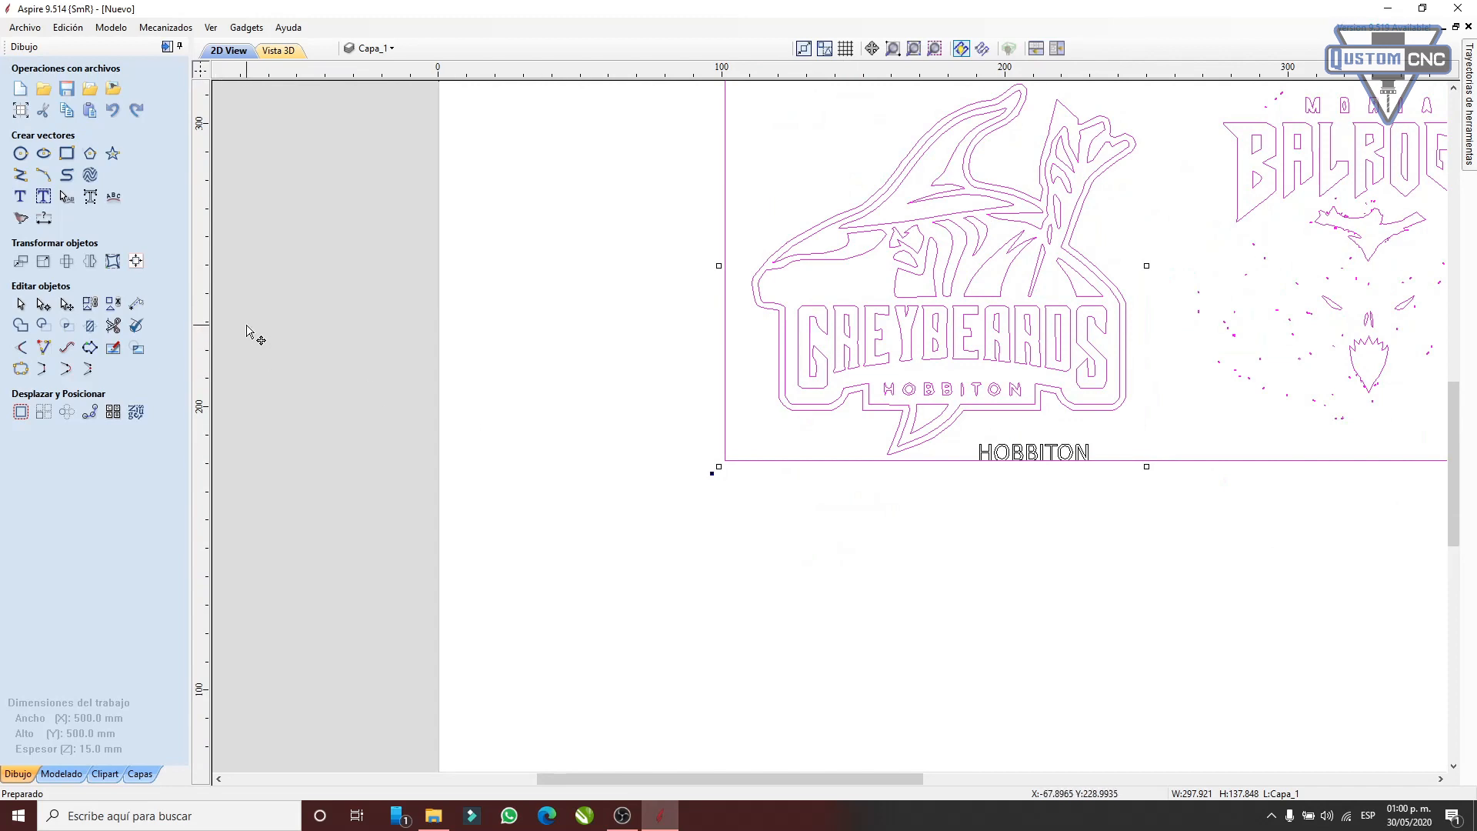
pyautogui.click(508, 264)
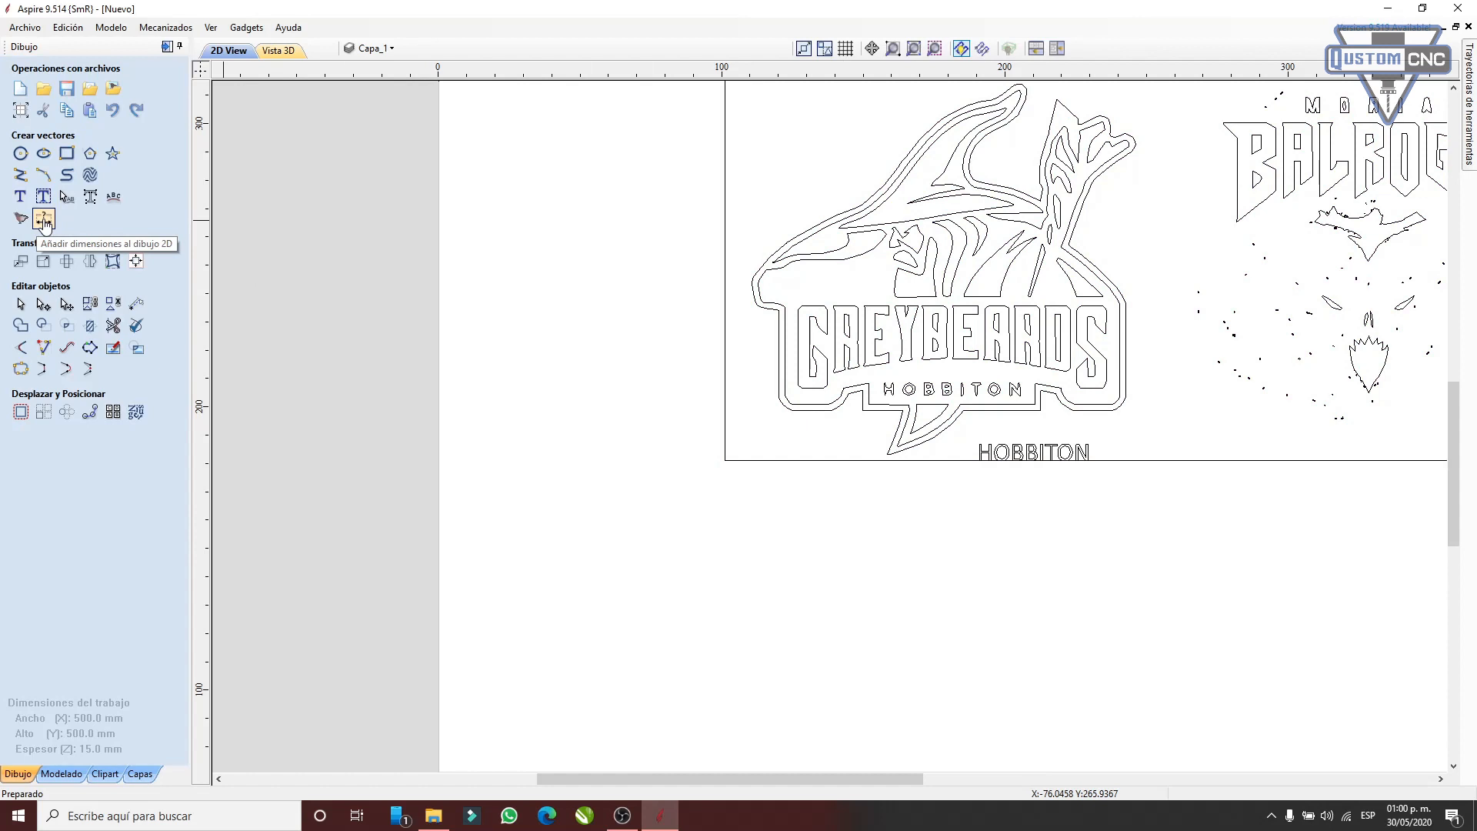
# - Add a length dimension along the upper edge of the frame around the traced logos, offset about 58 mm above it
pyautogui.scroll(-6, 526, 264)
pyautogui.scroll(4, 526, 264)
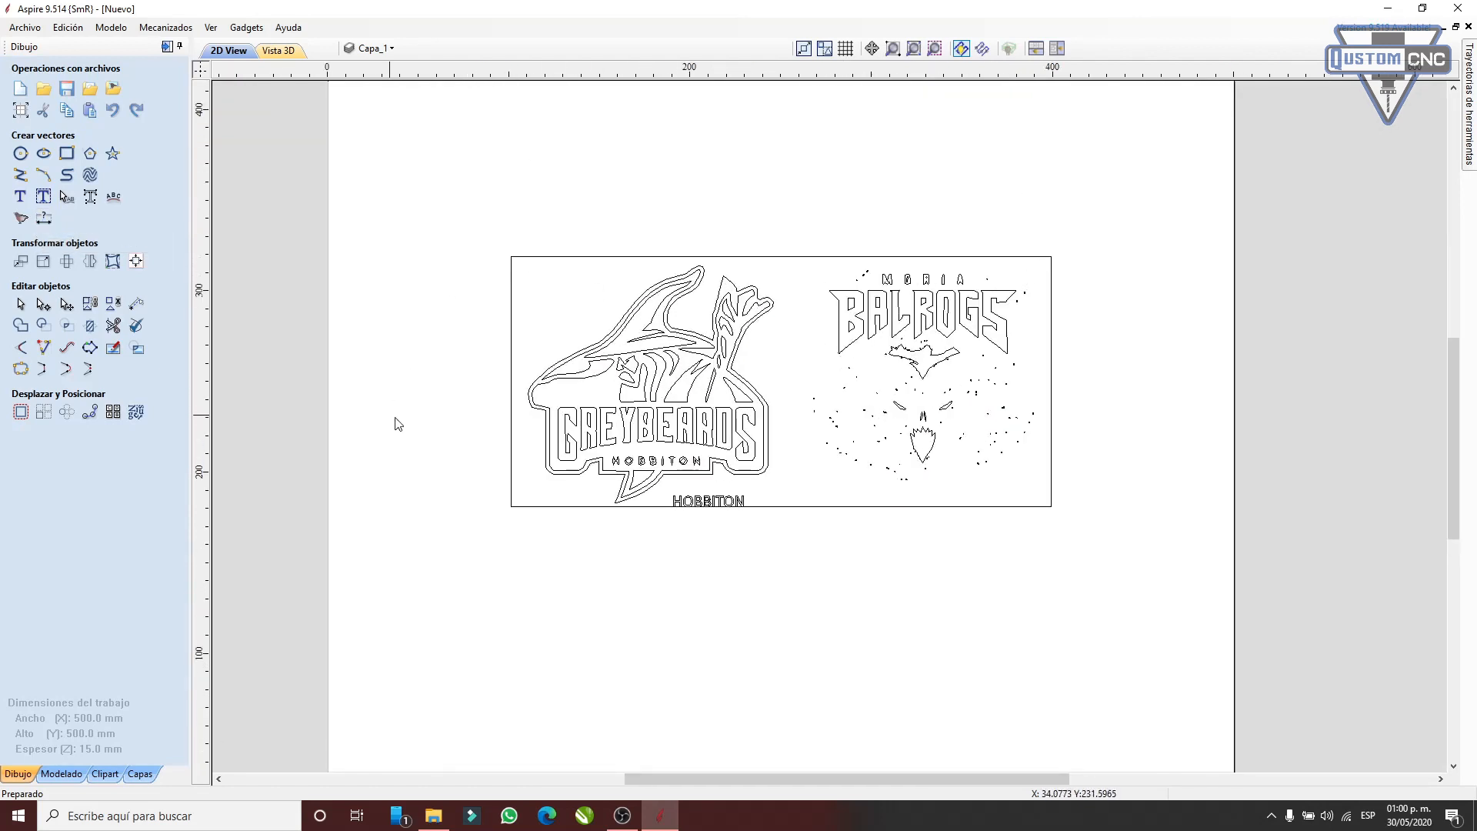
pyautogui.click(44, 219)
pyautogui.click(510, 256)
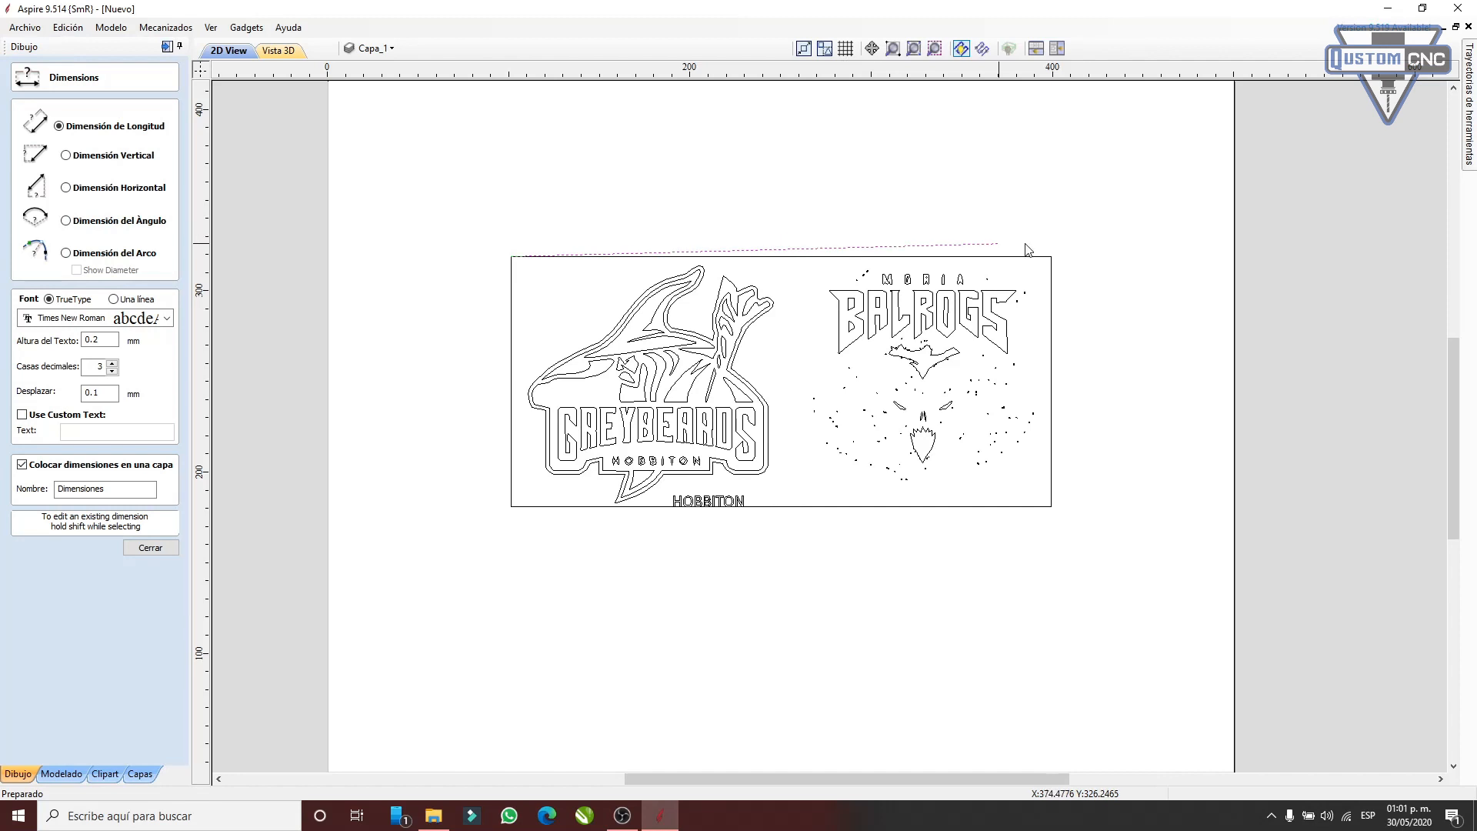
pyautogui.click(1049, 259)
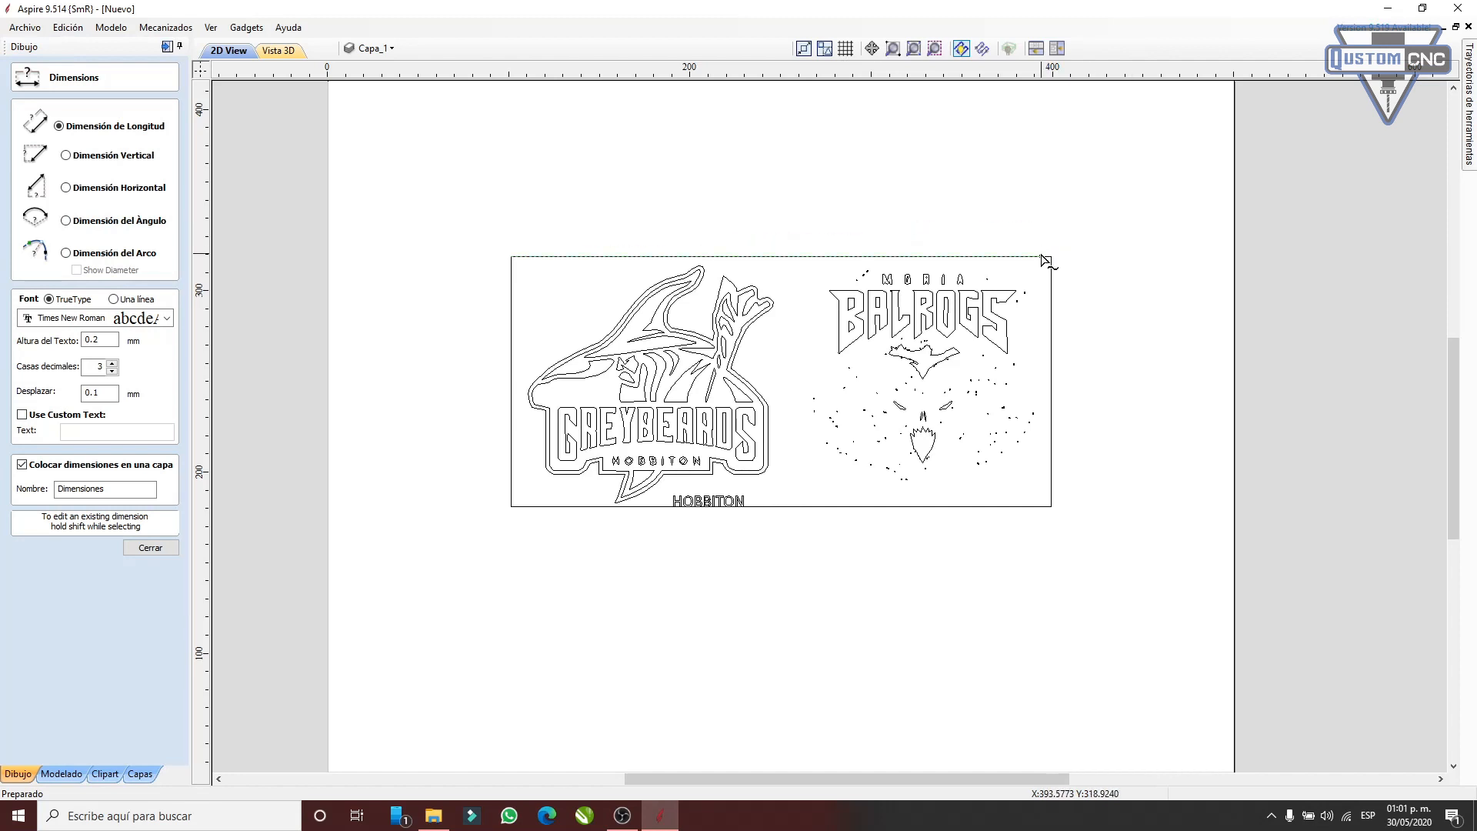
pyautogui.click(1050, 151)
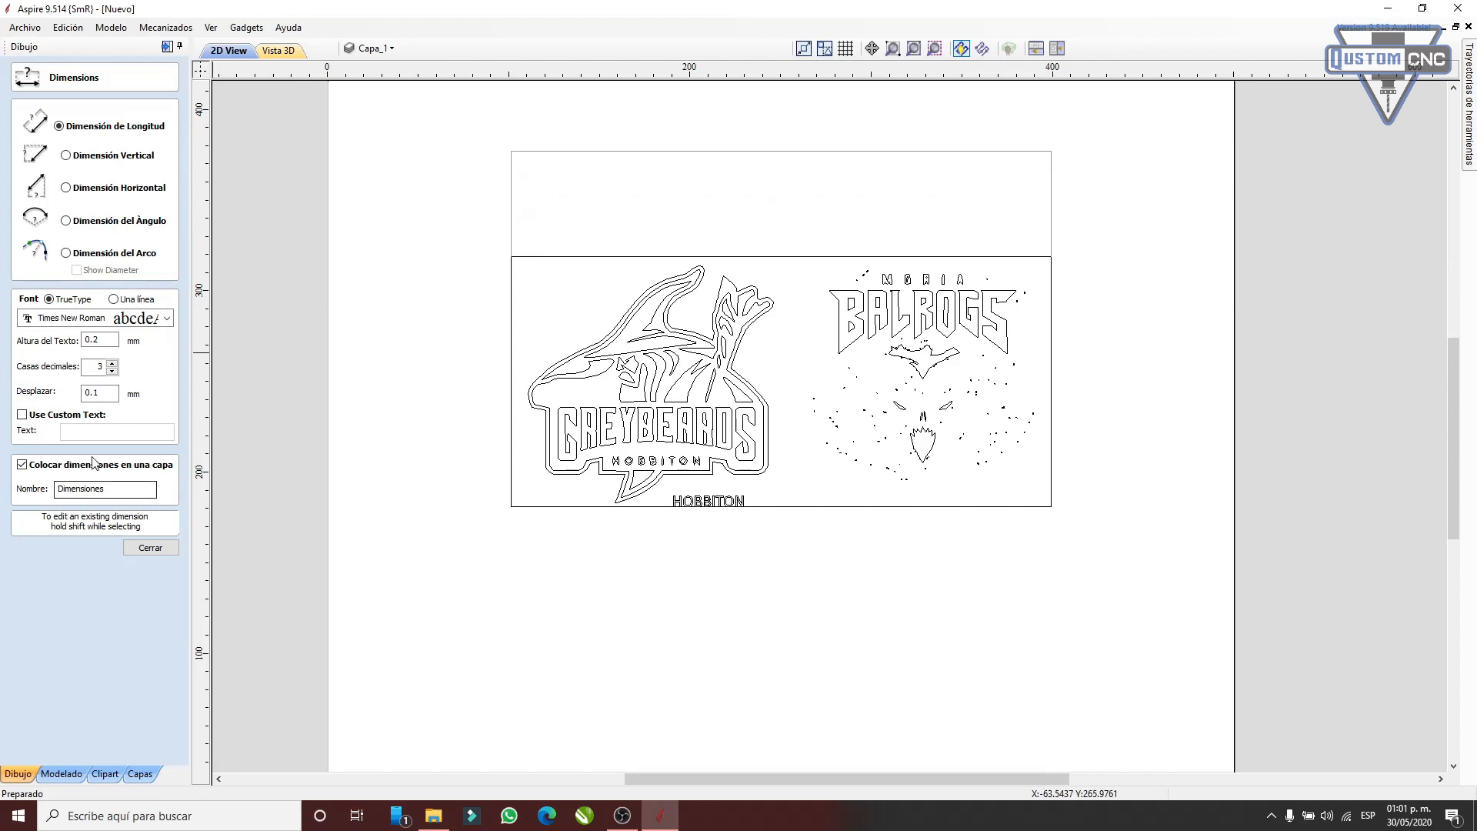
# - Review the dimension text options and delete the length dimension drawn above the frame
pyautogui.scroll(-2, 855, 250)
pyautogui.scroll(-1, 854, 250)
pyautogui.scroll(3, 505, 261)
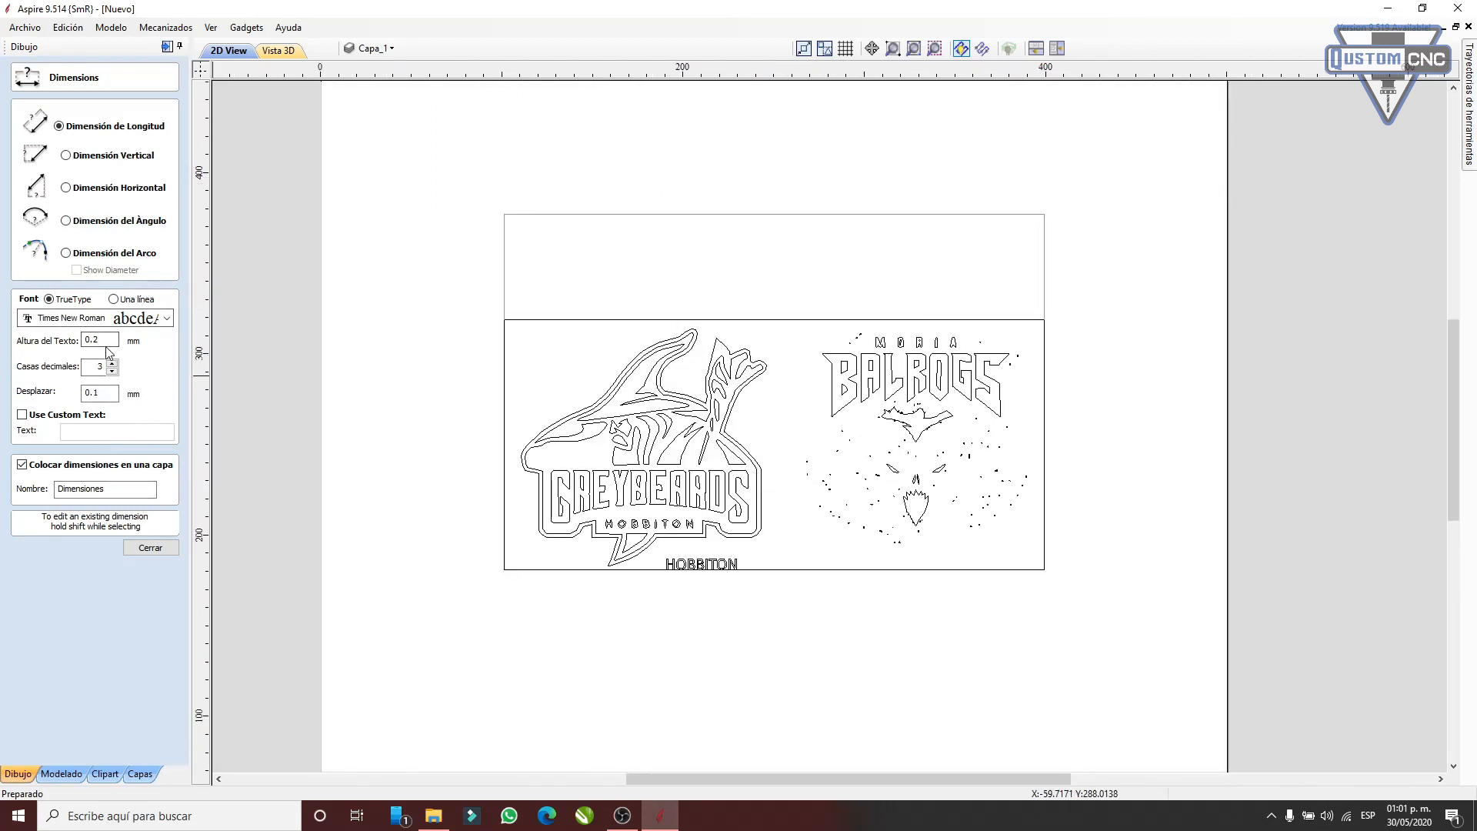
pyautogui.click(29, 416)
pyautogui.click(75, 431)
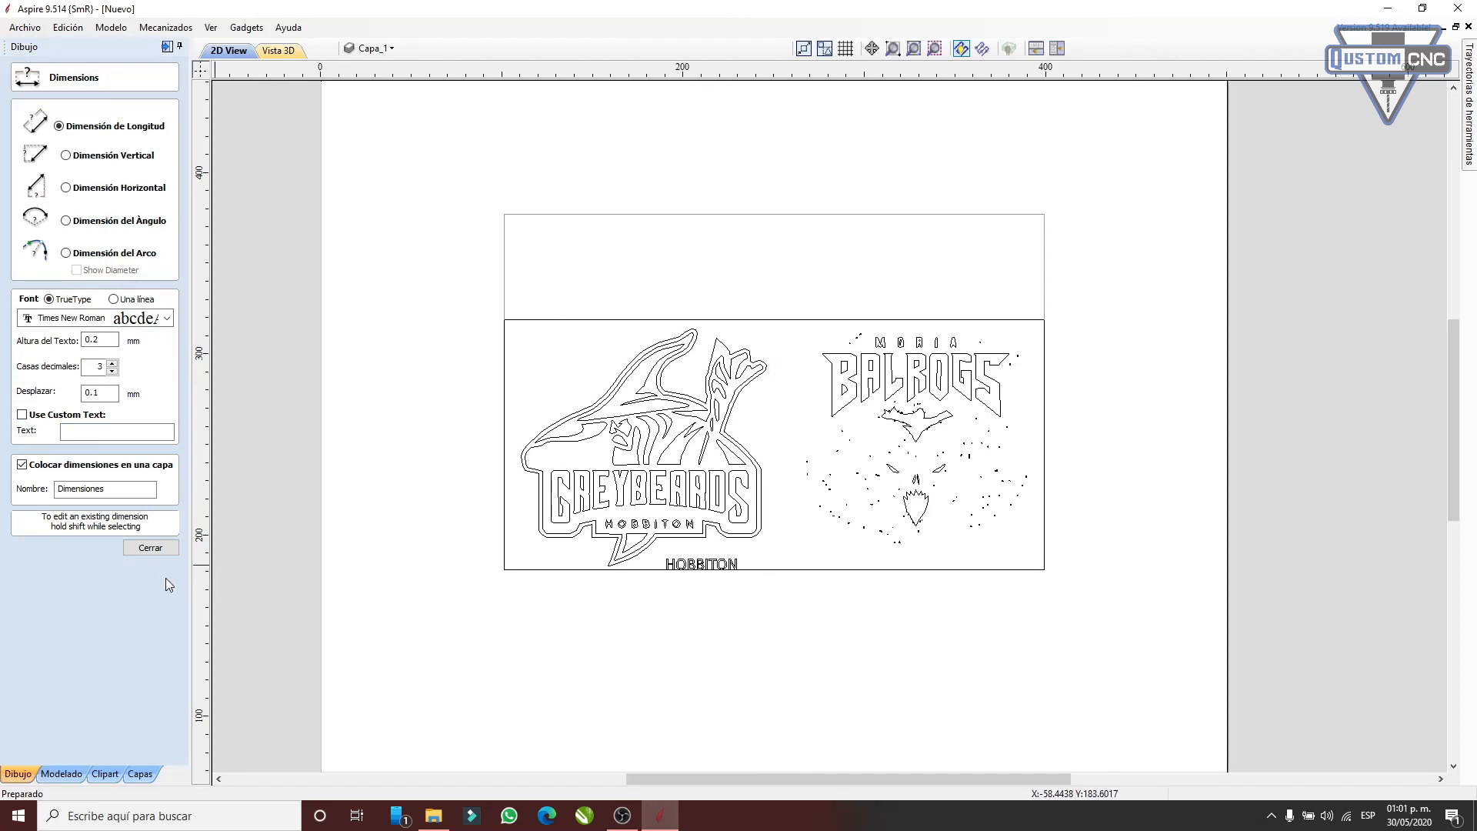
pyautogui.click(154, 549)
pyautogui.click(535, 214)
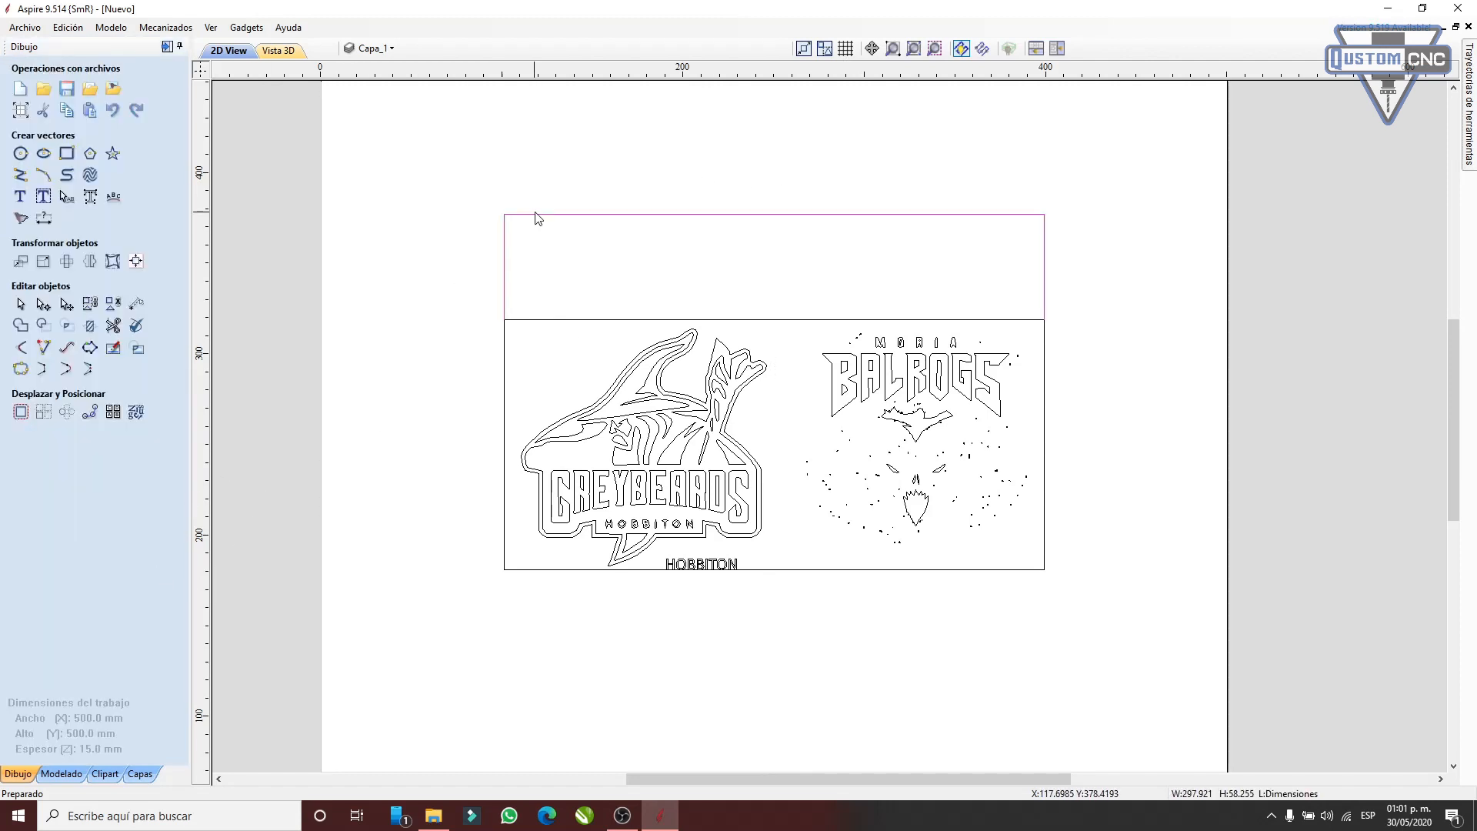
pyautogui.press('Delete')
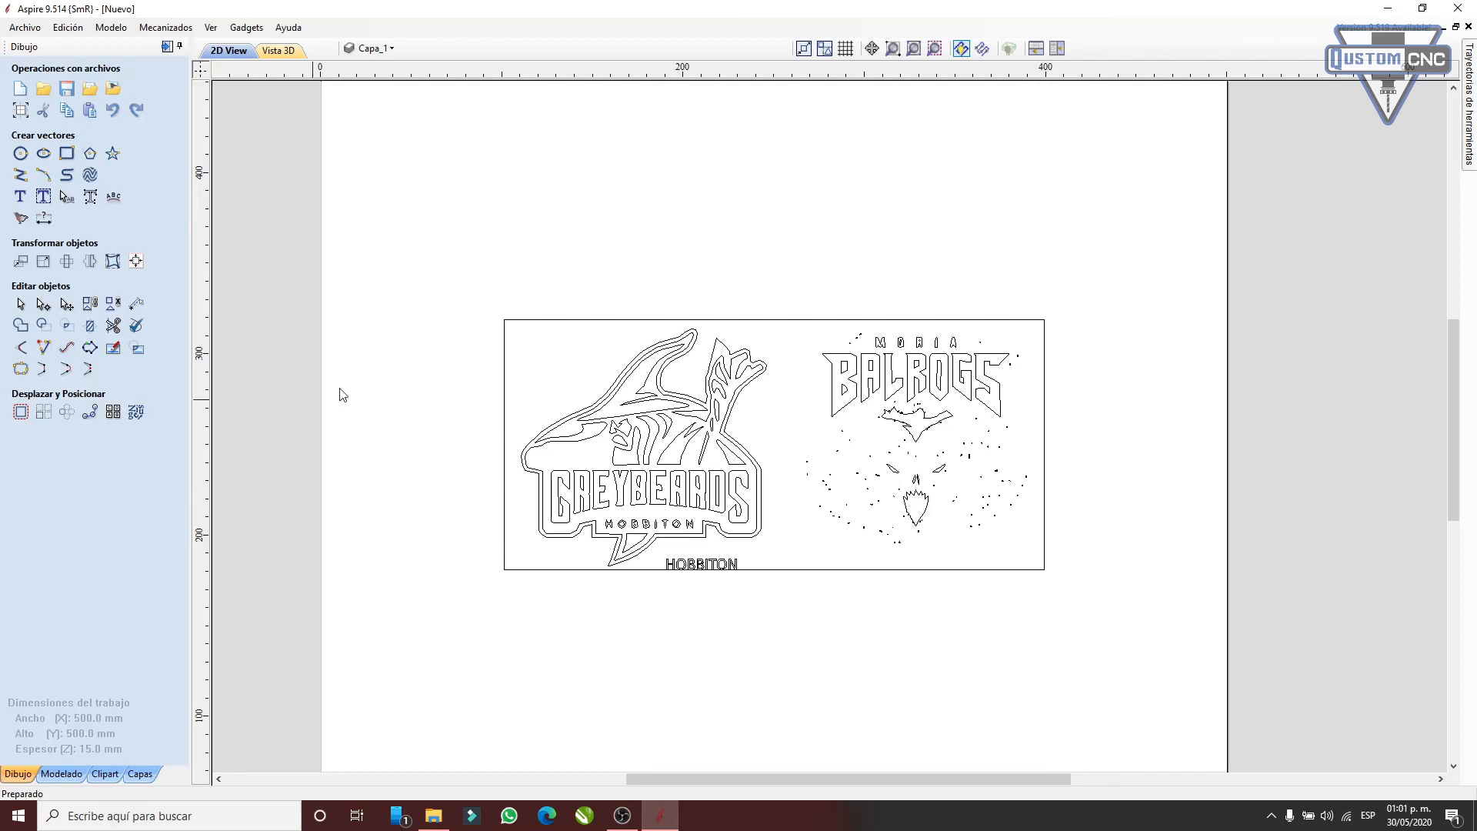
# - Enlarge the small HOBBITON text to about 207 mm wide and place it just above the frame of the traced logos
pyautogui.click(644, 387)
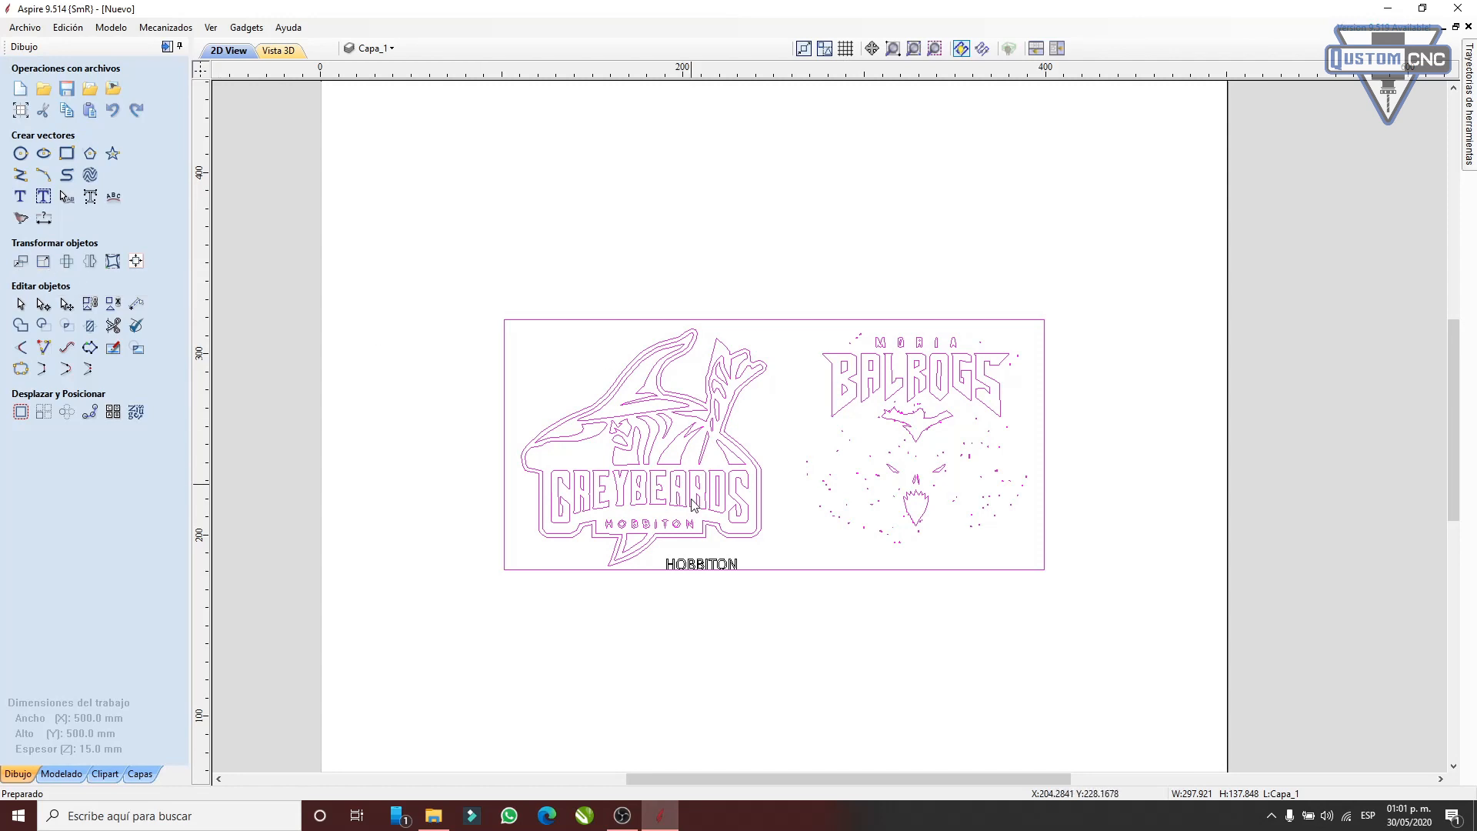
pyautogui.click(703, 565)
pyautogui.moveTo(702, 566); pyautogui.dragTo(762, 171)
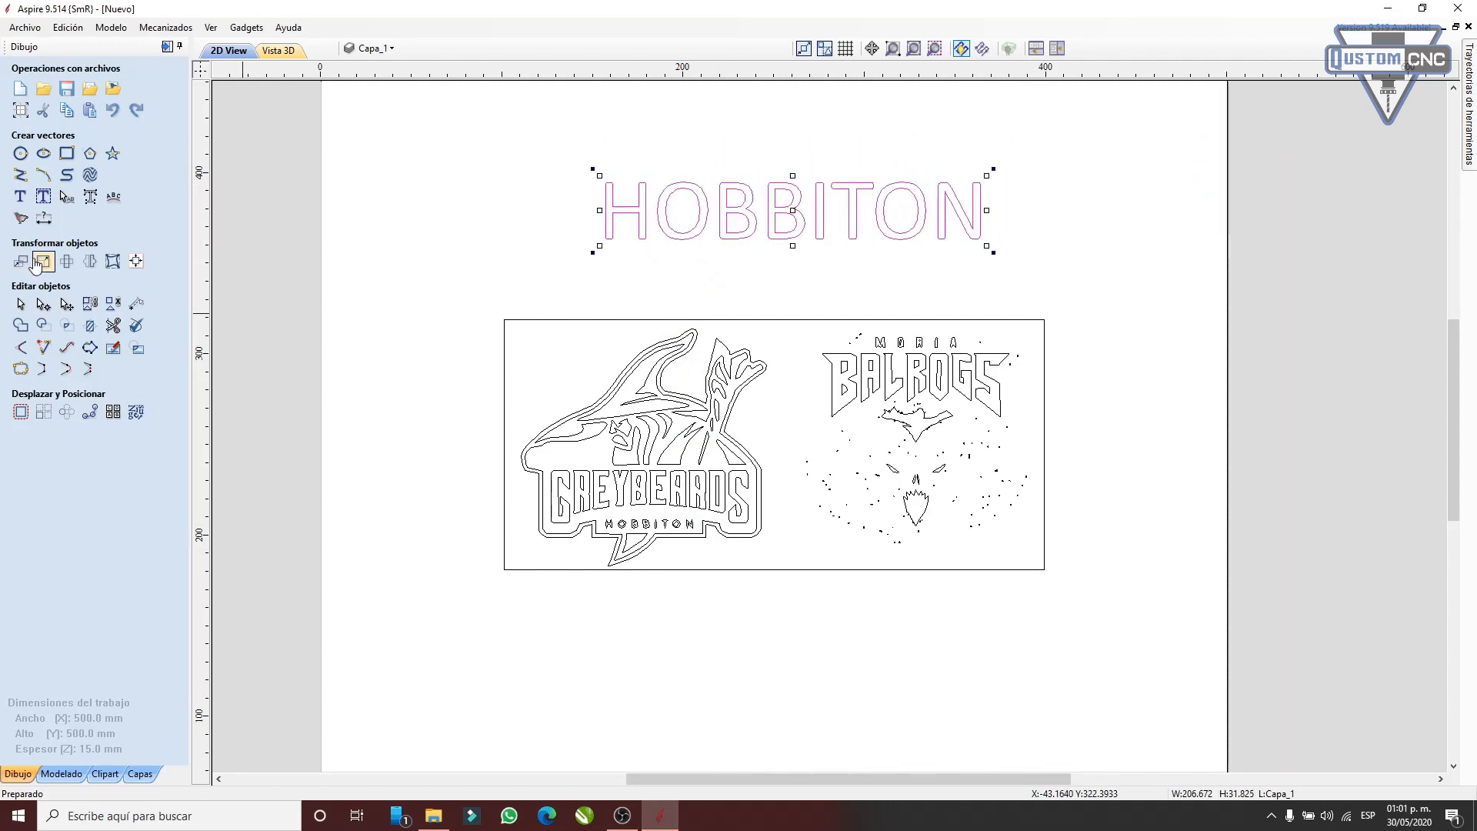
pyautogui.click(23, 262)
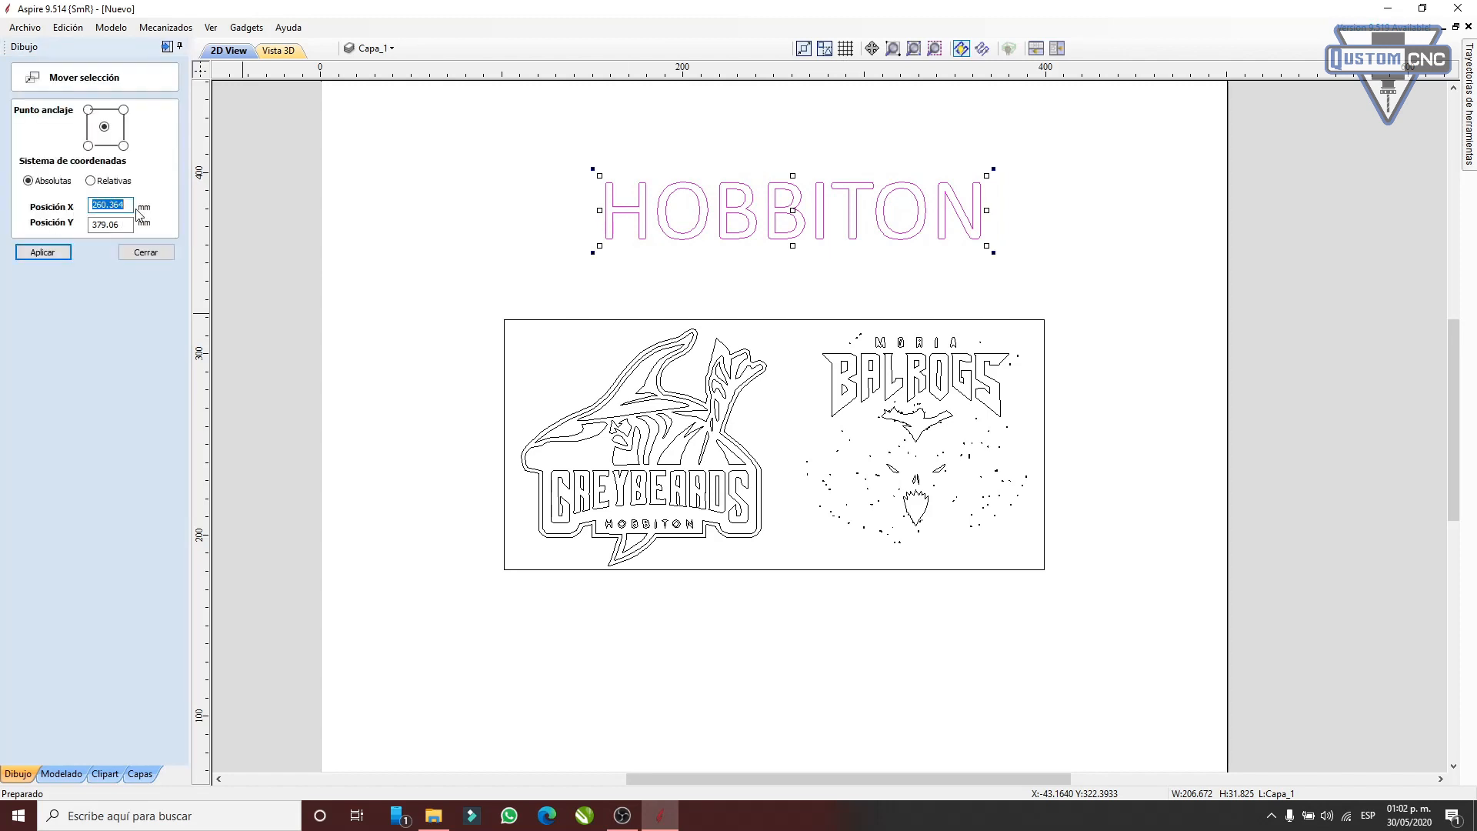
pyautogui.moveTo(801, 207); pyautogui.dragTo(704, 276)
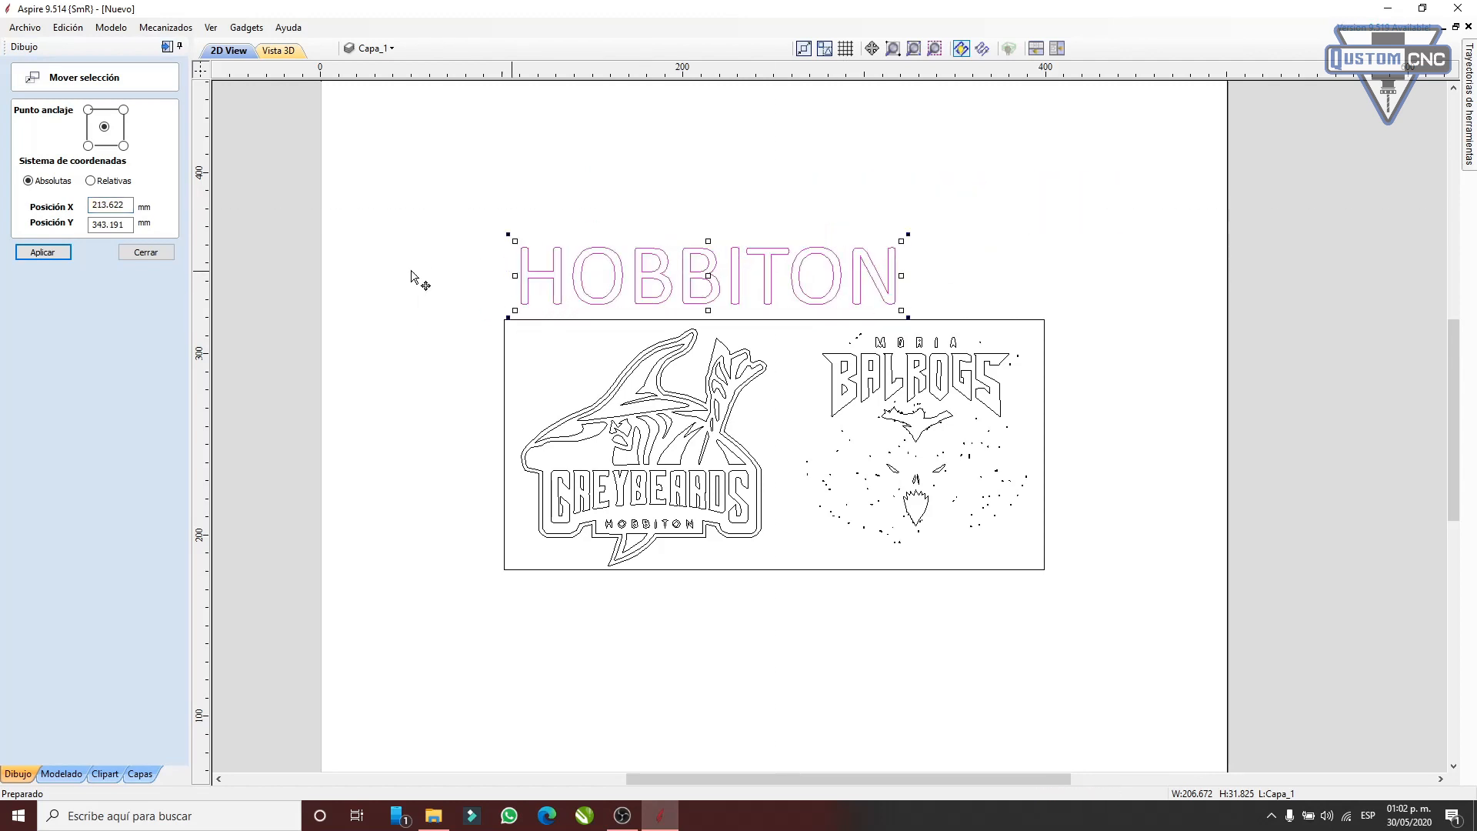
# - Move the centre of the HOBBITON text to absolute position X 0, Y 0
pyautogui.doubleClick(125, 204)
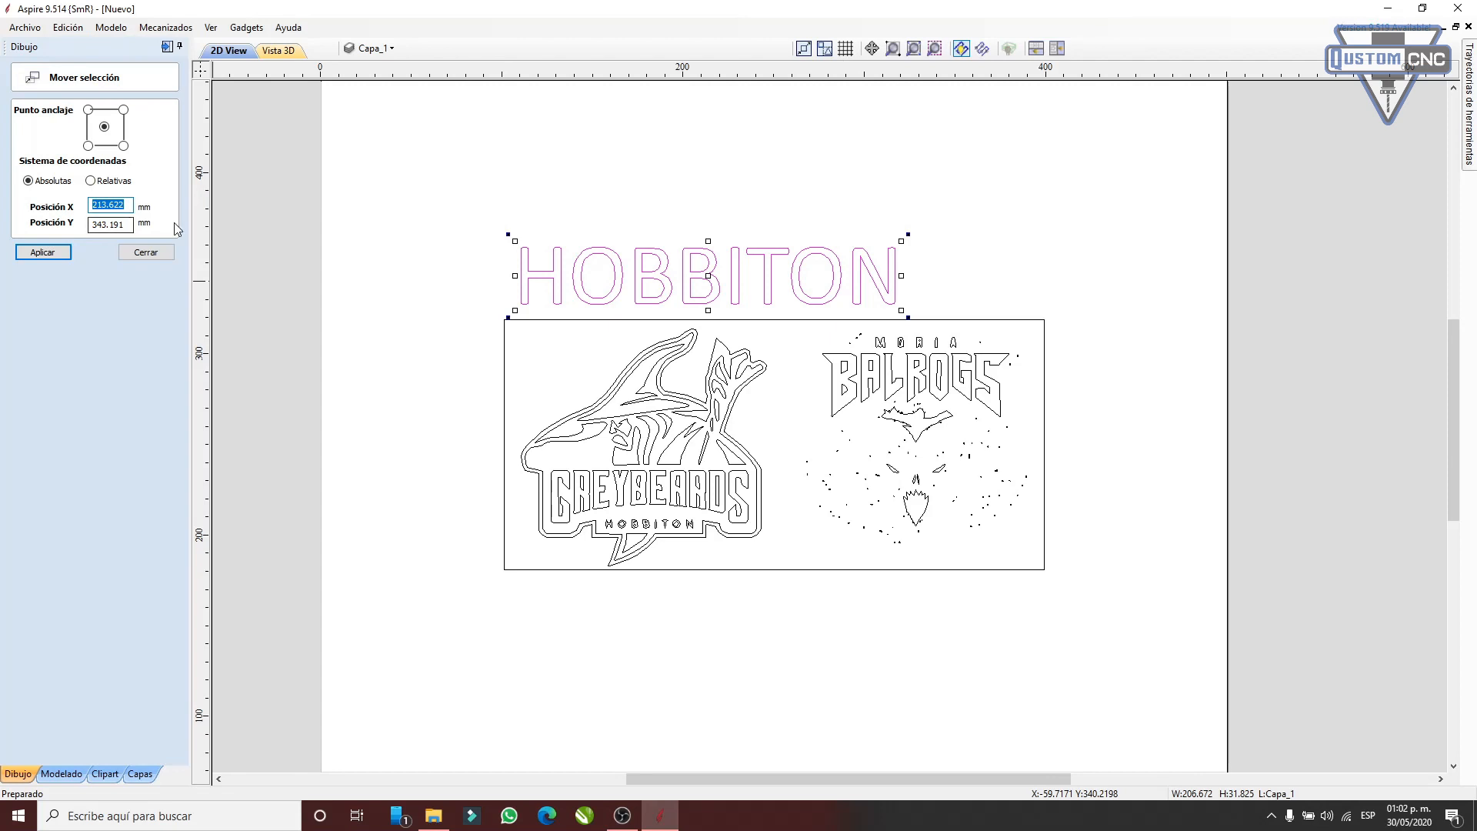
pyautogui.scroll(-1, 512, 700)
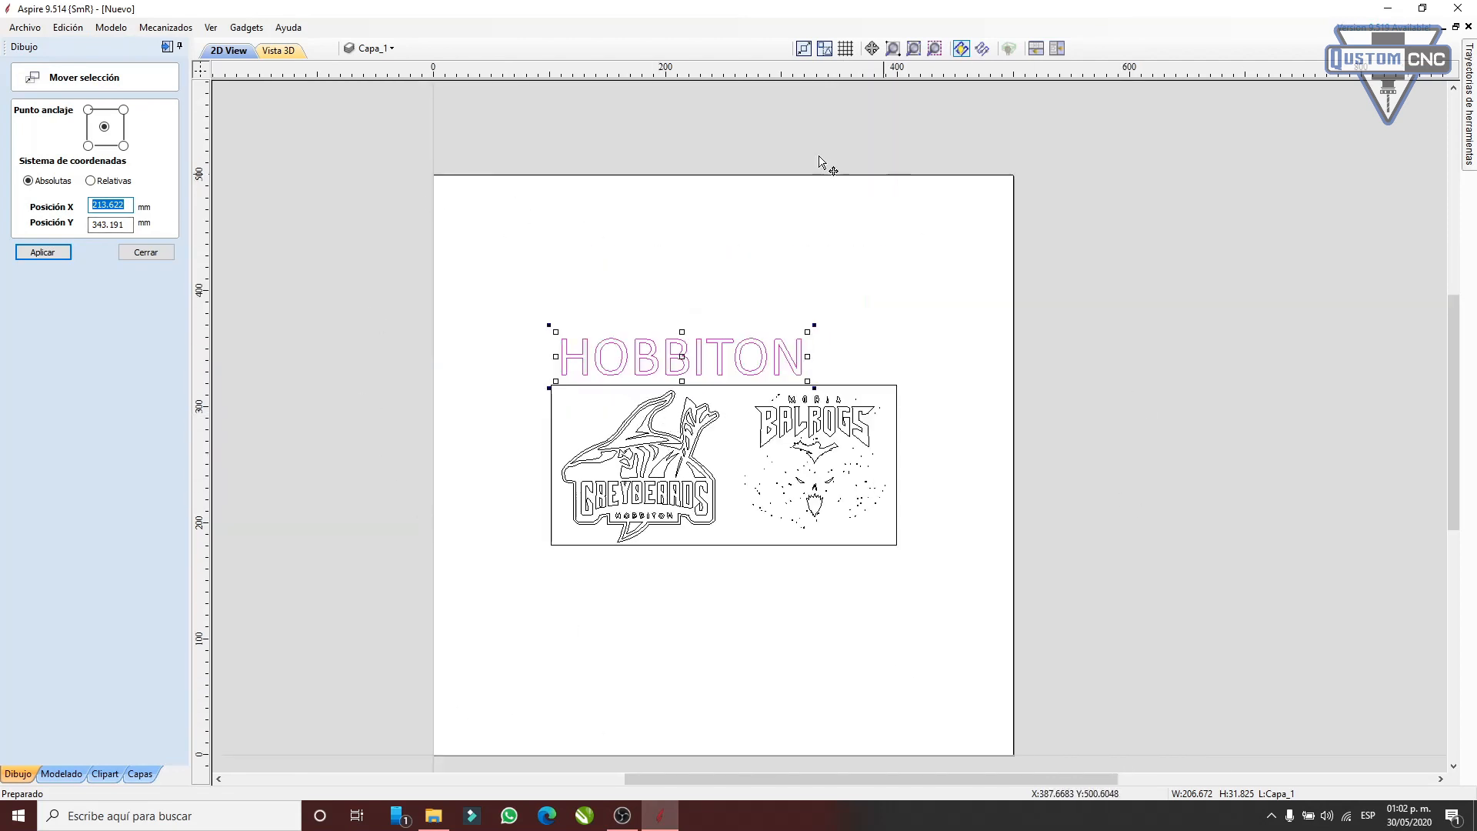
pyautogui.scroll(-2, 439, 277)
pyautogui.scroll(1, 685, 561)
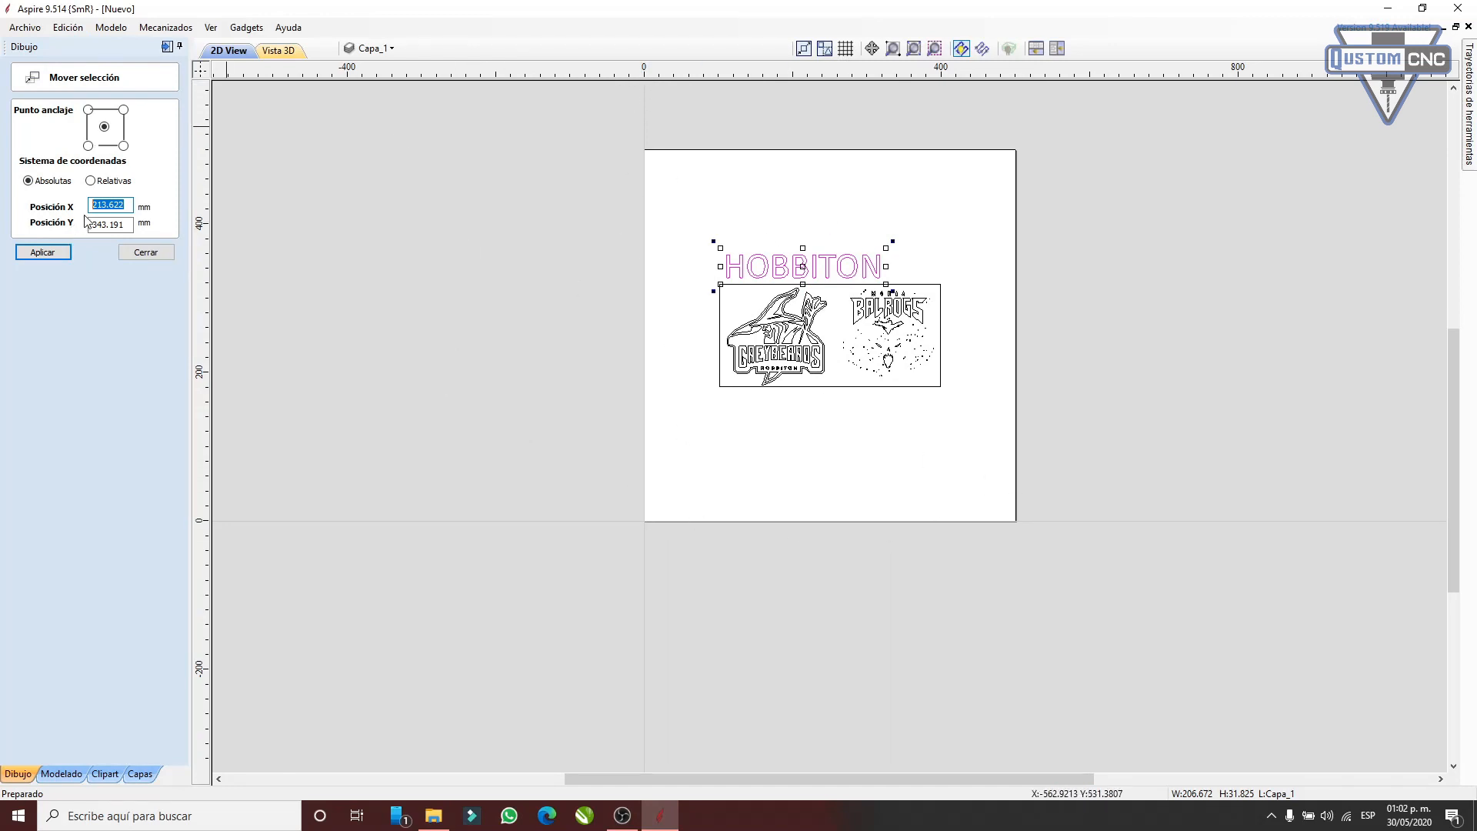
pyautogui.write('0')
pyautogui.doubleClick(108, 224)
pyautogui.write('0')
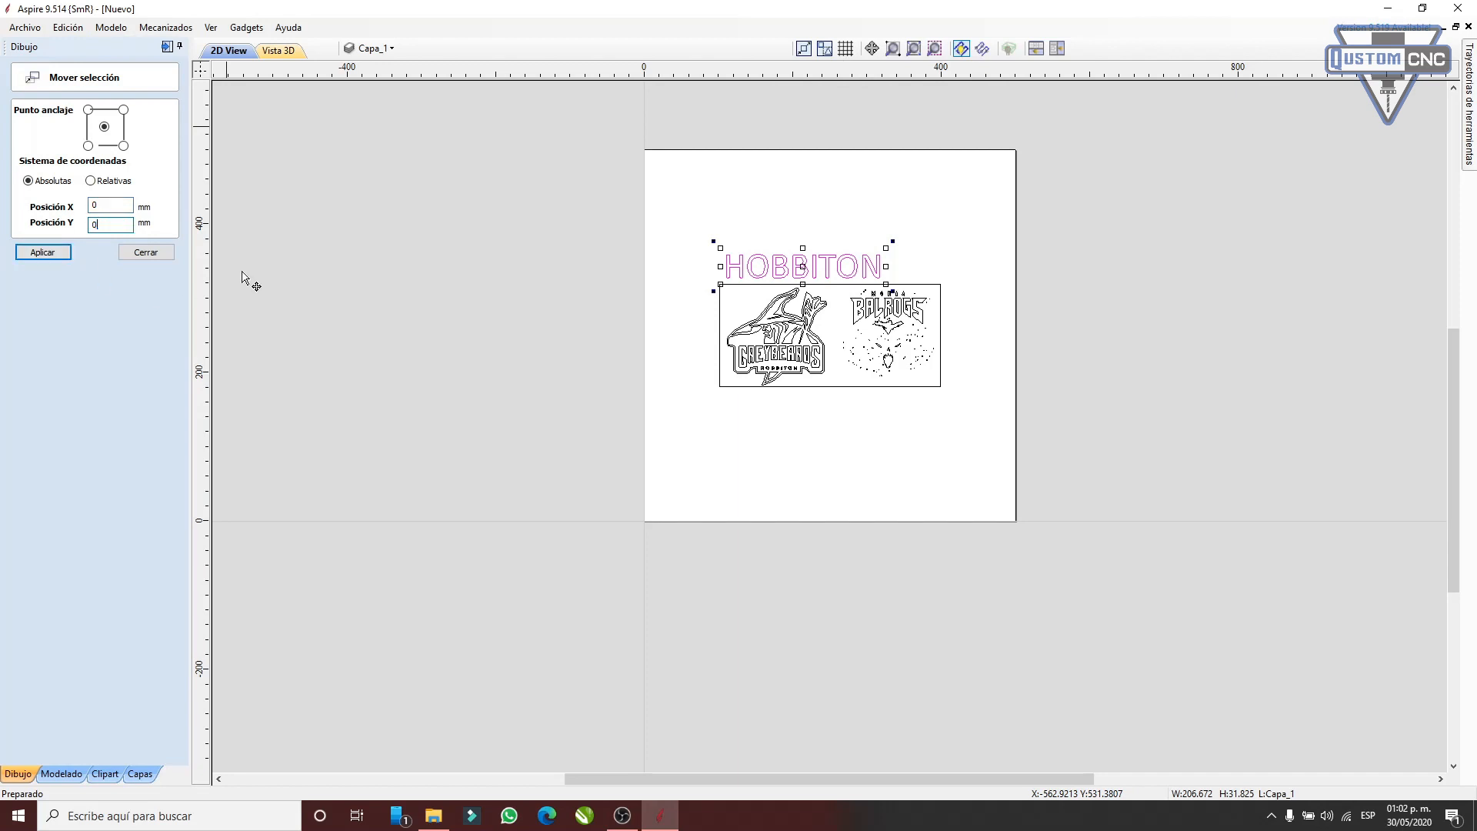
pyautogui.click(35, 254)
pyautogui.scroll(5, 654, 485)
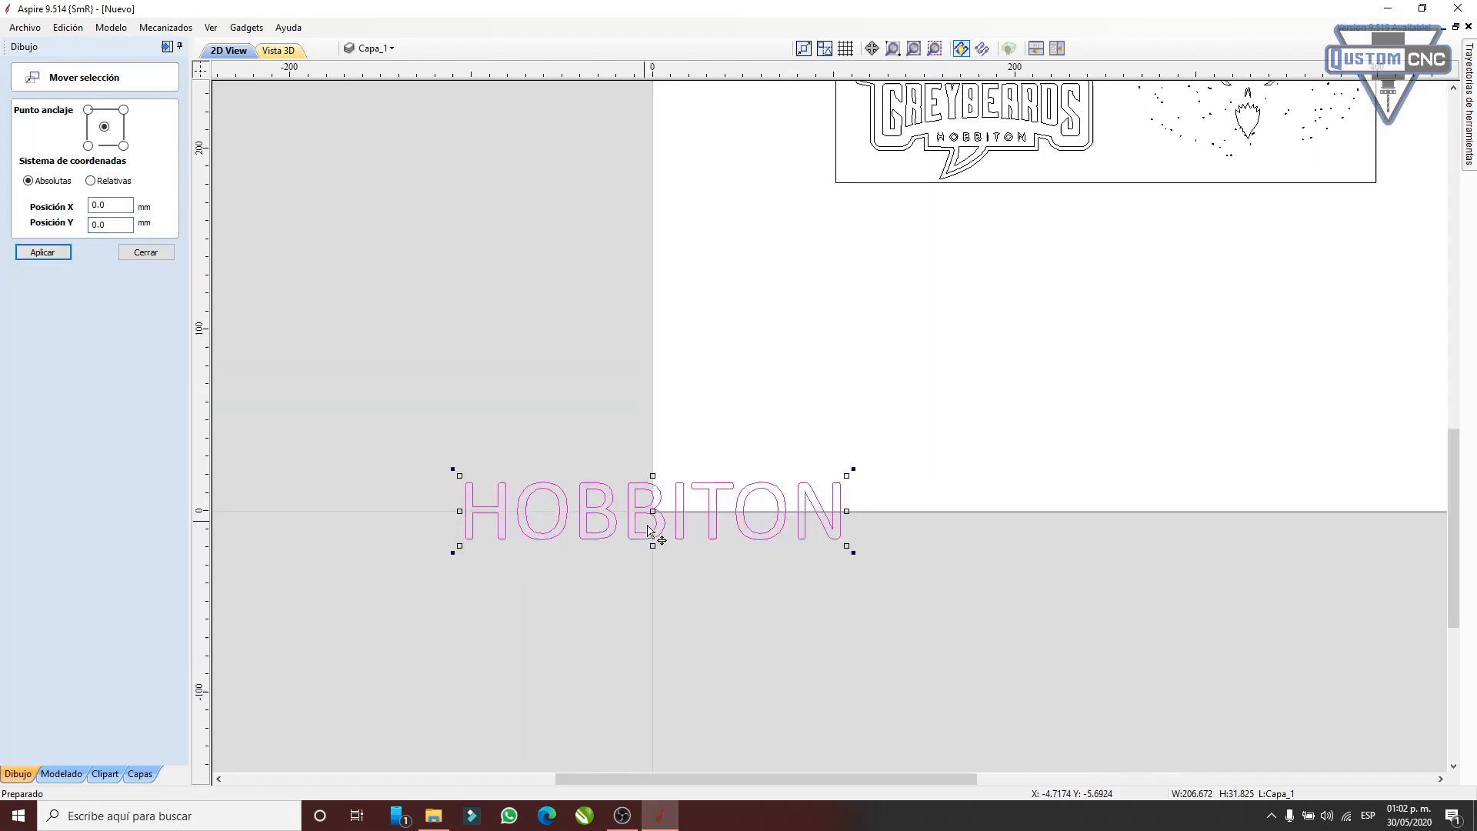
# - Move the HOBBITON text back onto the material below the framed logos, at about X 201, Y 76 mm
pyautogui.scroll(-6, 654, 504)
pyautogui.moveTo(701, 497); pyautogui.dragTo(822, 451)
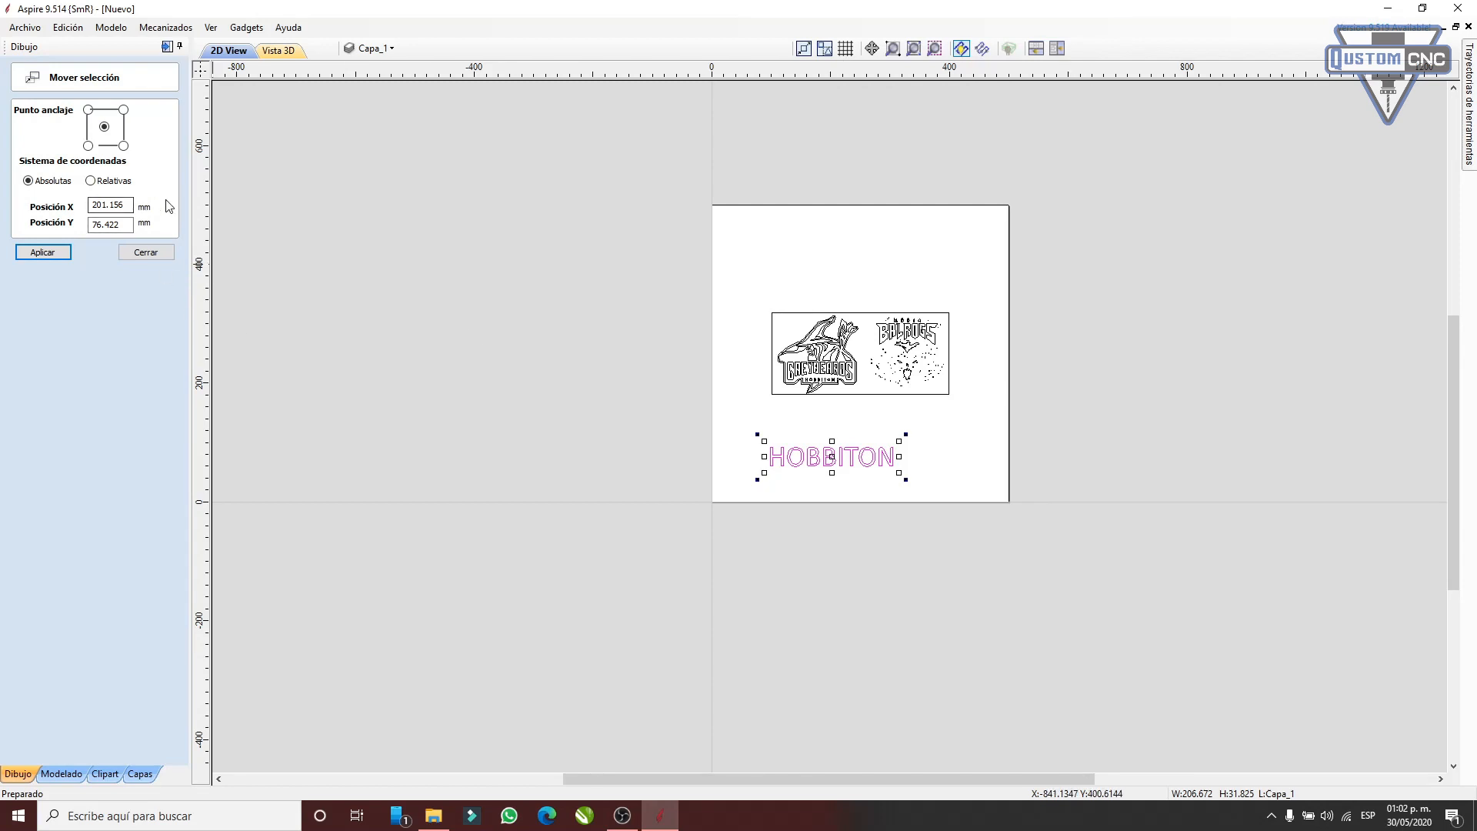
pyautogui.click(146, 253)
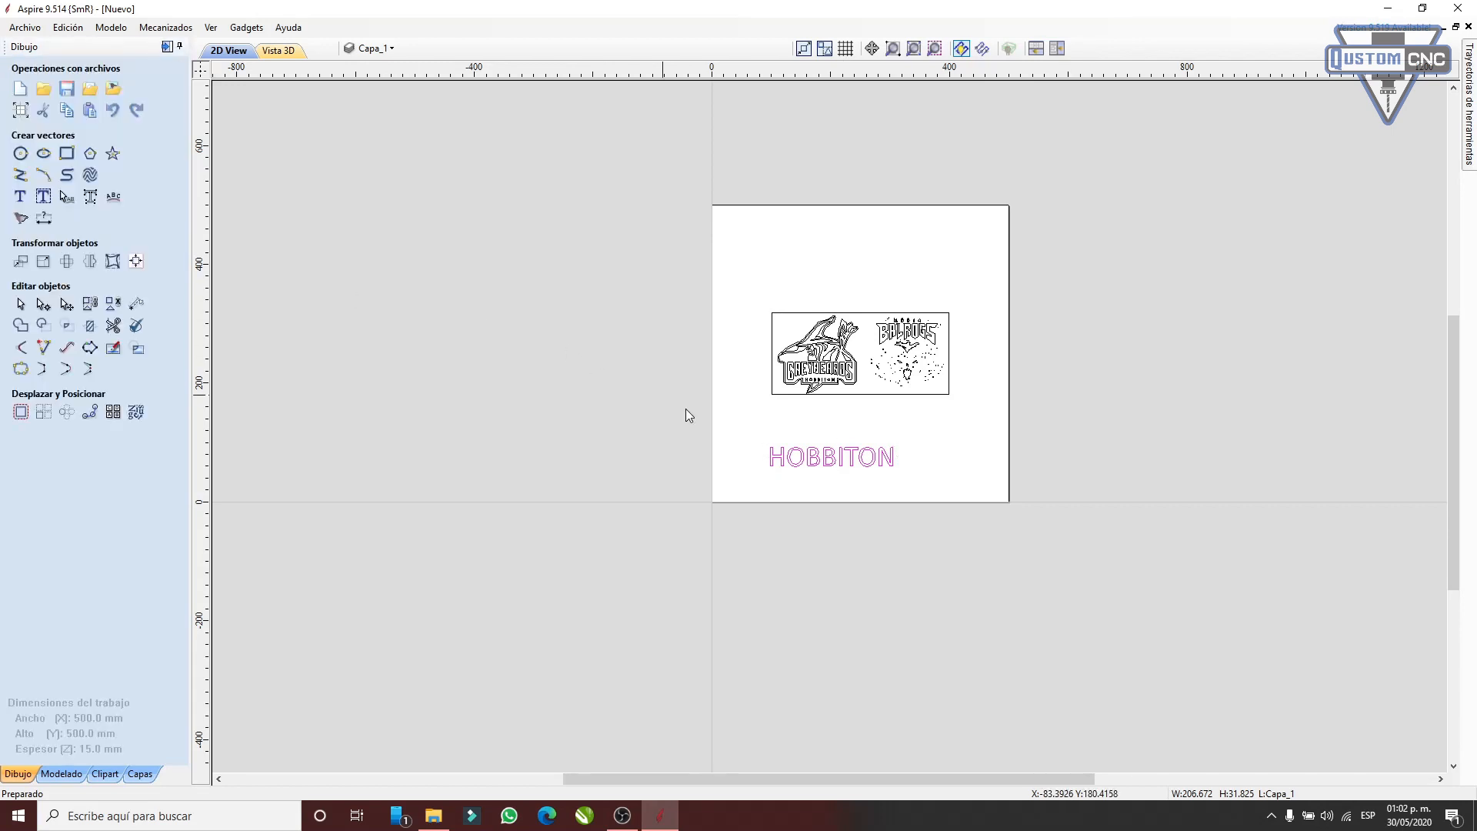
pyautogui.scroll(4, 857, 482)
pyautogui.click(756, 428)
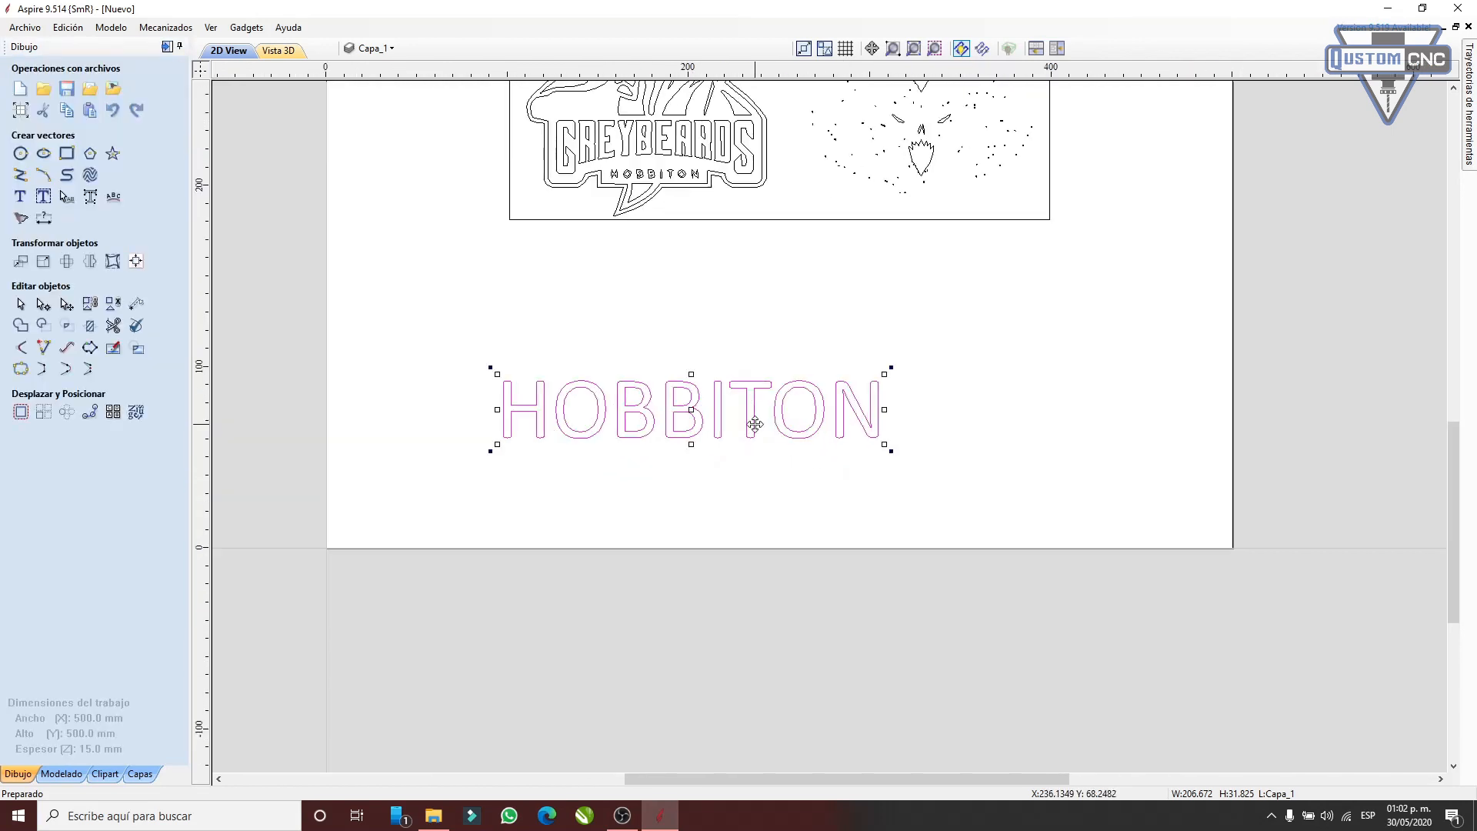
pyautogui.moveTo(694, 408)
pyautogui.mouseDown()
pyautogui.moveTo(372, 508)
pyautogui.moveTo(727, 412)
pyautogui.moveTo(697, 408)
pyautogui.mouseUp()
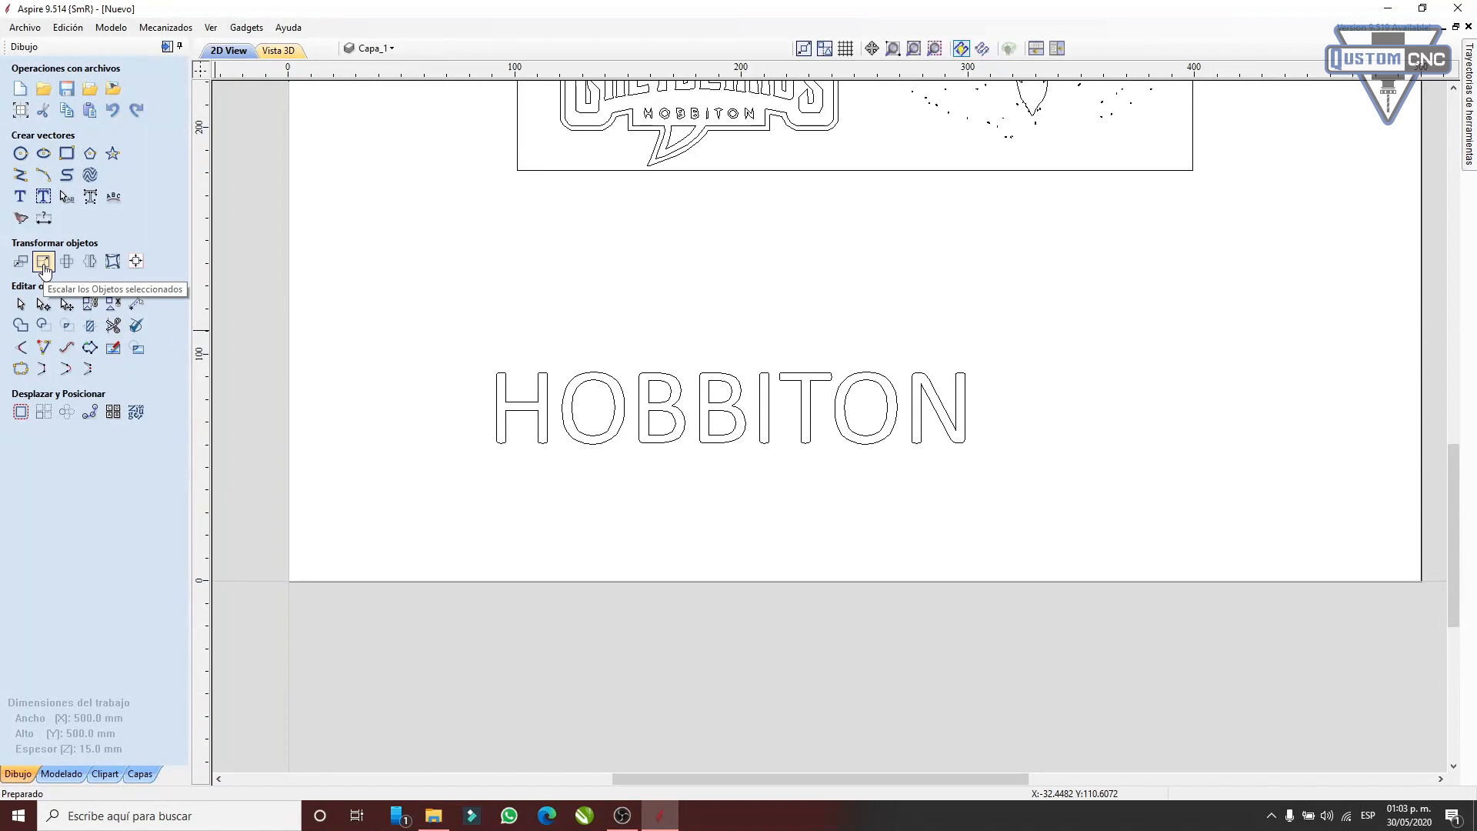
# - Scale the HOBBITON text proportionally from its centre to a width of 400 mm
pyautogui.click(43, 263)
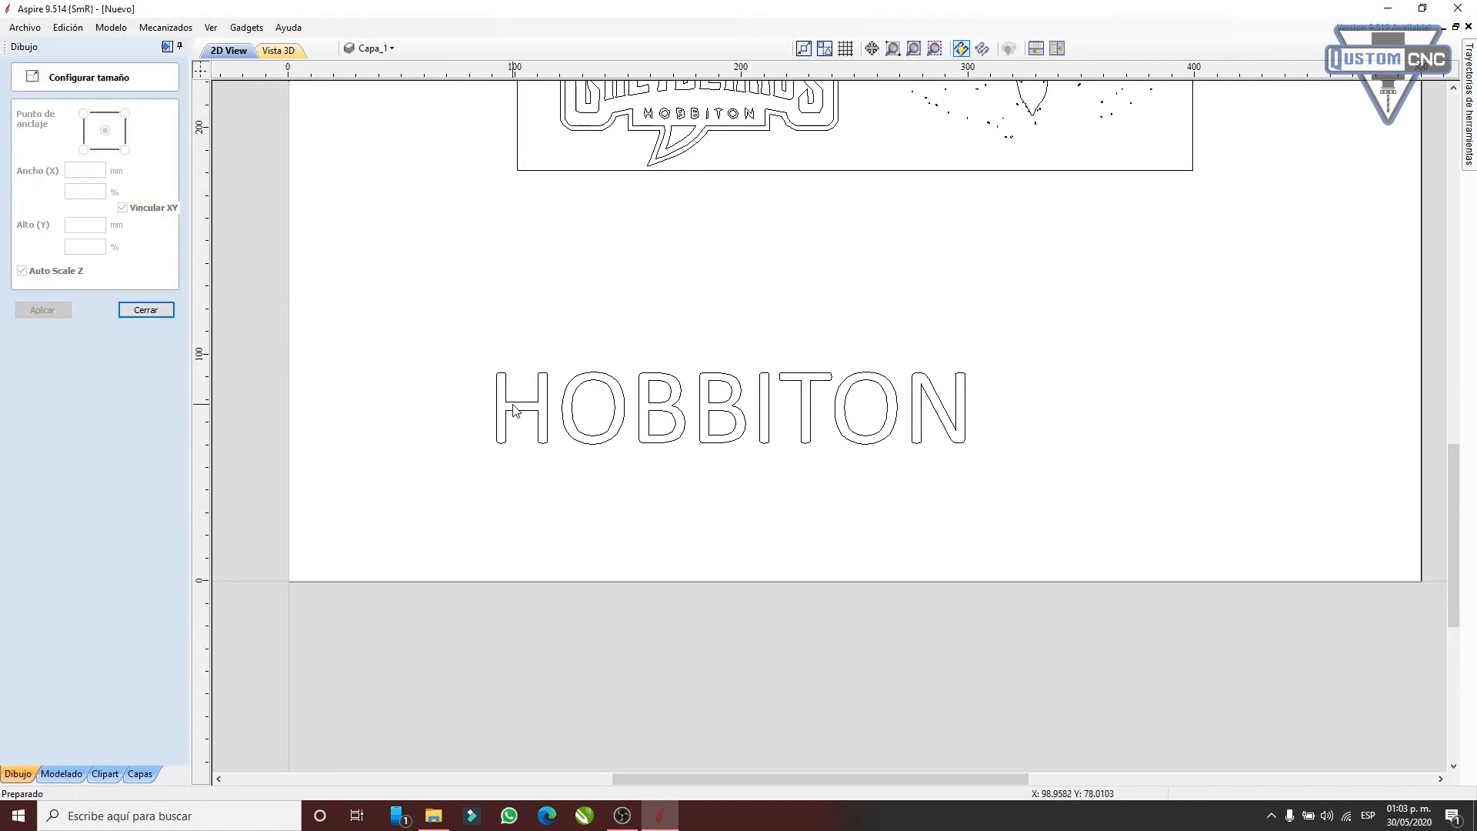
pyautogui.moveTo(456, 324); pyautogui.dragTo(1125, 526)
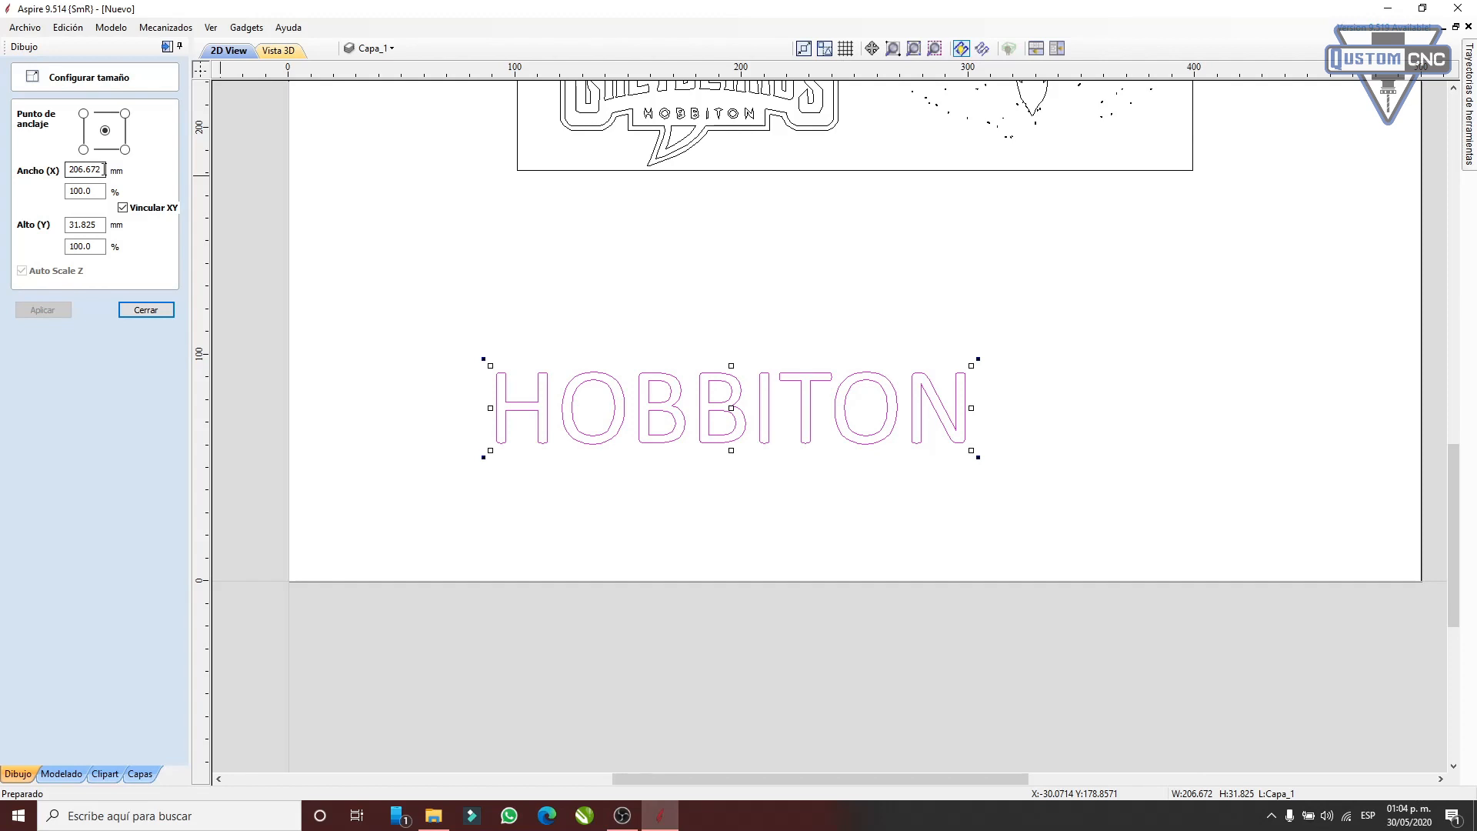
pyautogui.moveTo(105, 170); pyautogui.dragTo(13, 171)
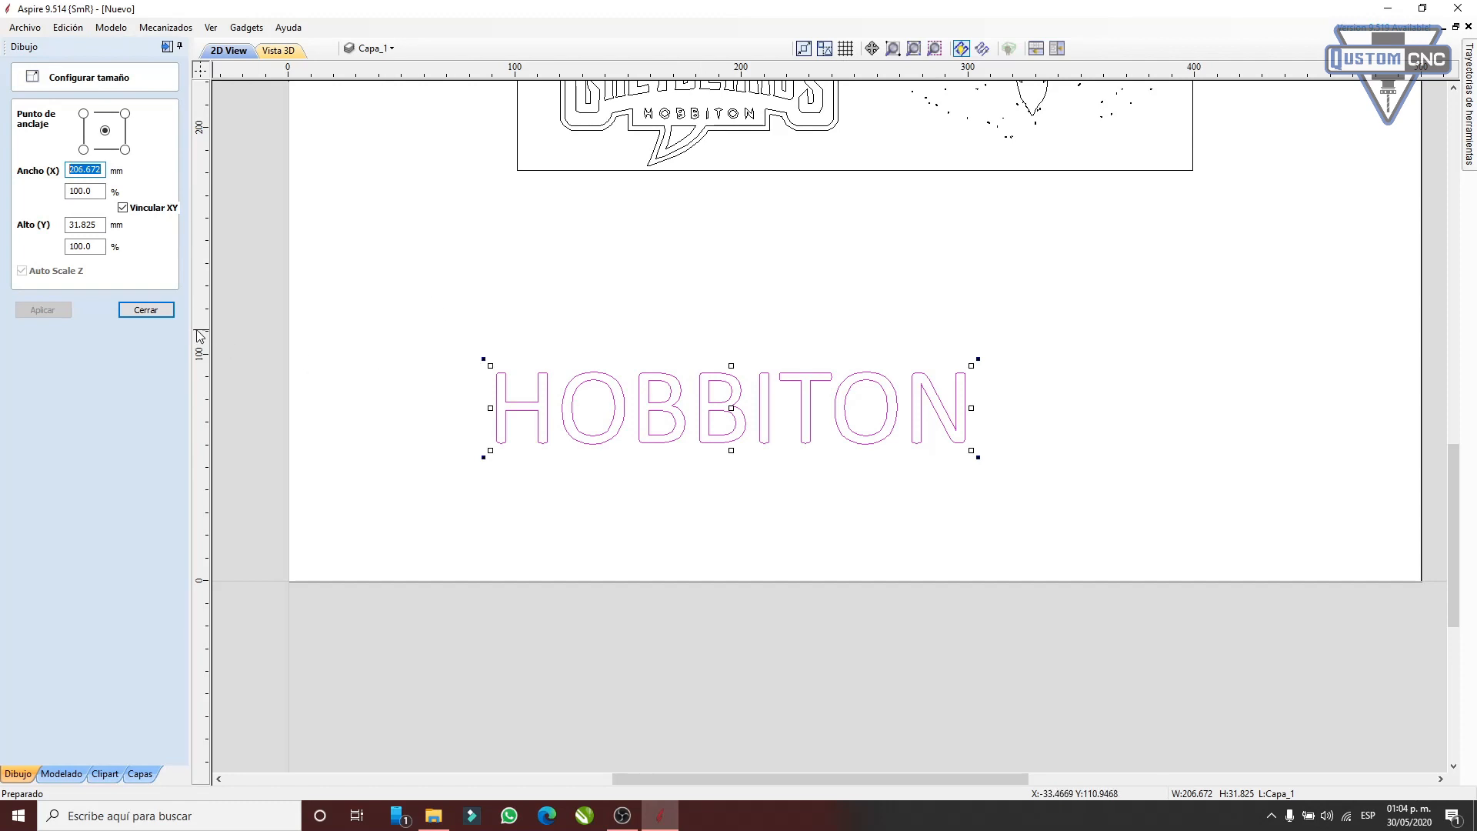
pyautogui.click(125, 114)
pyautogui.click(106, 131)
pyautogui.moveTo(101, 171); pyautogui.dragTo(39, 182)
pyautogui.write('400')
pyautogui.press('Return')
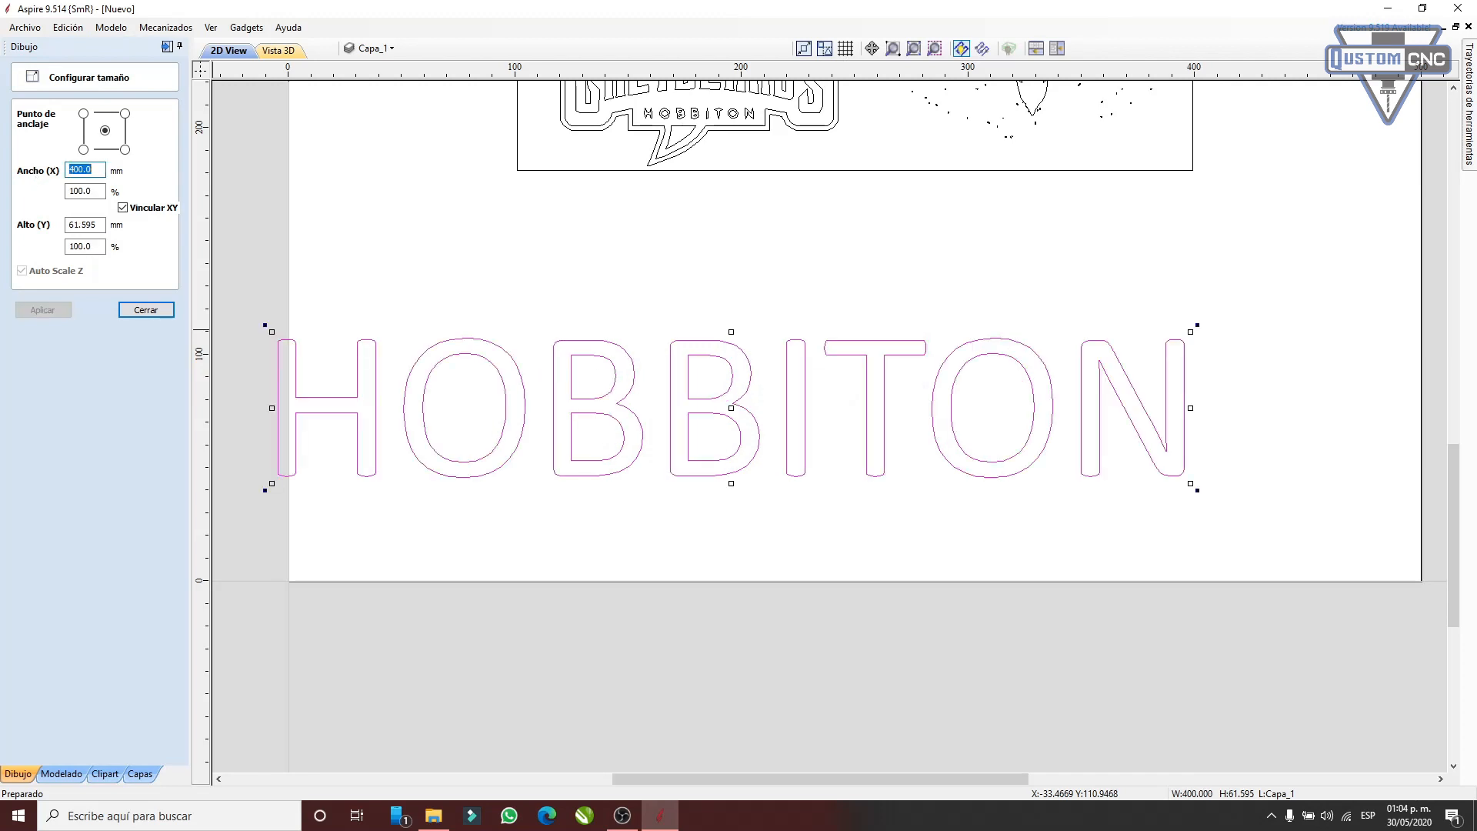
# - Deselect the enlarged HOBBITON text and close the size settings
pyautogui.click(123, 207)
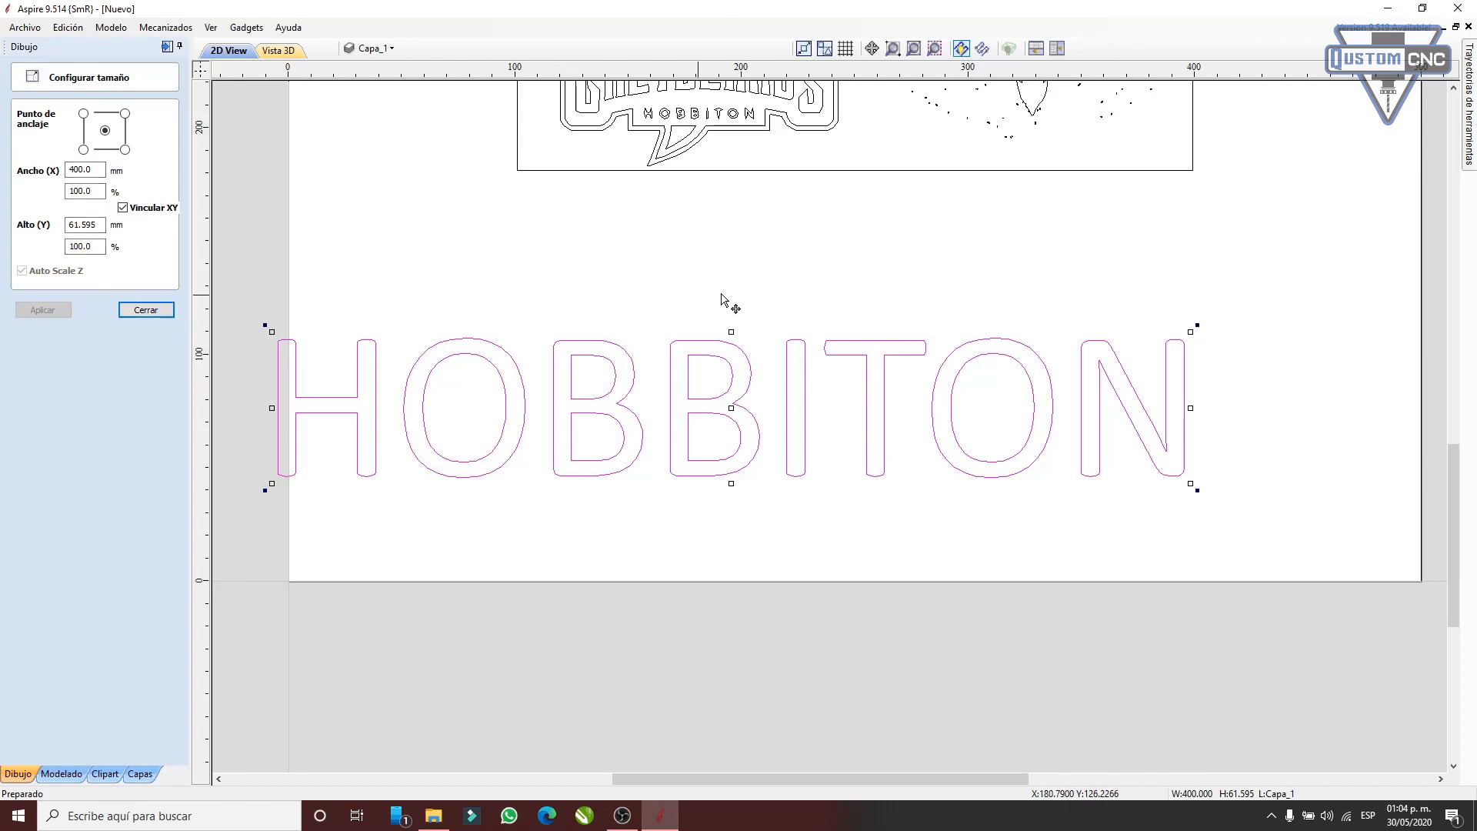
pyautogui.scroll(-3, 730, 323)
pyautogui.scroll(3, 738, 338)
pyautogui.rightClick(870, 145)
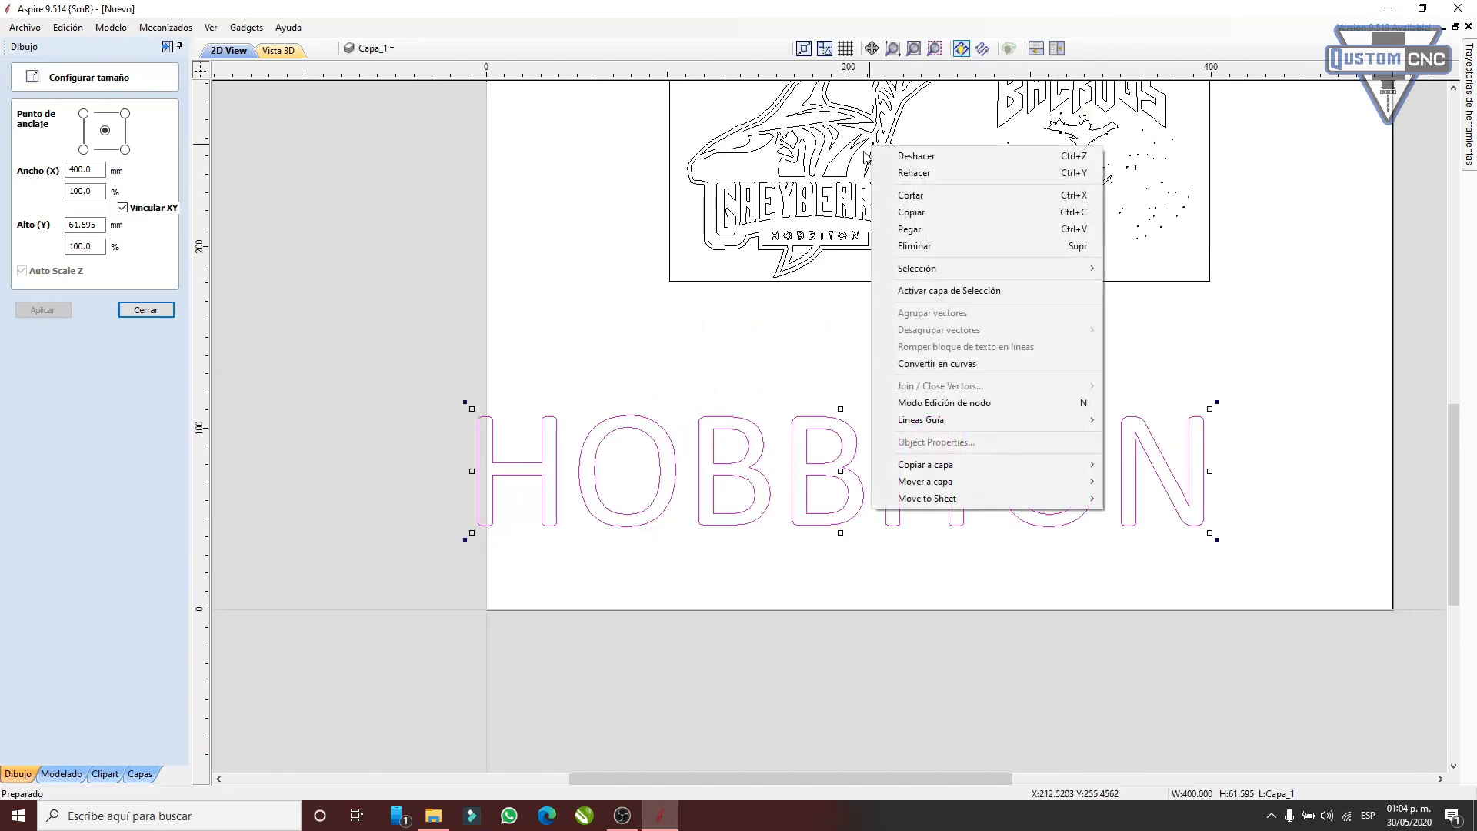
pyautogui.click(599, 320)
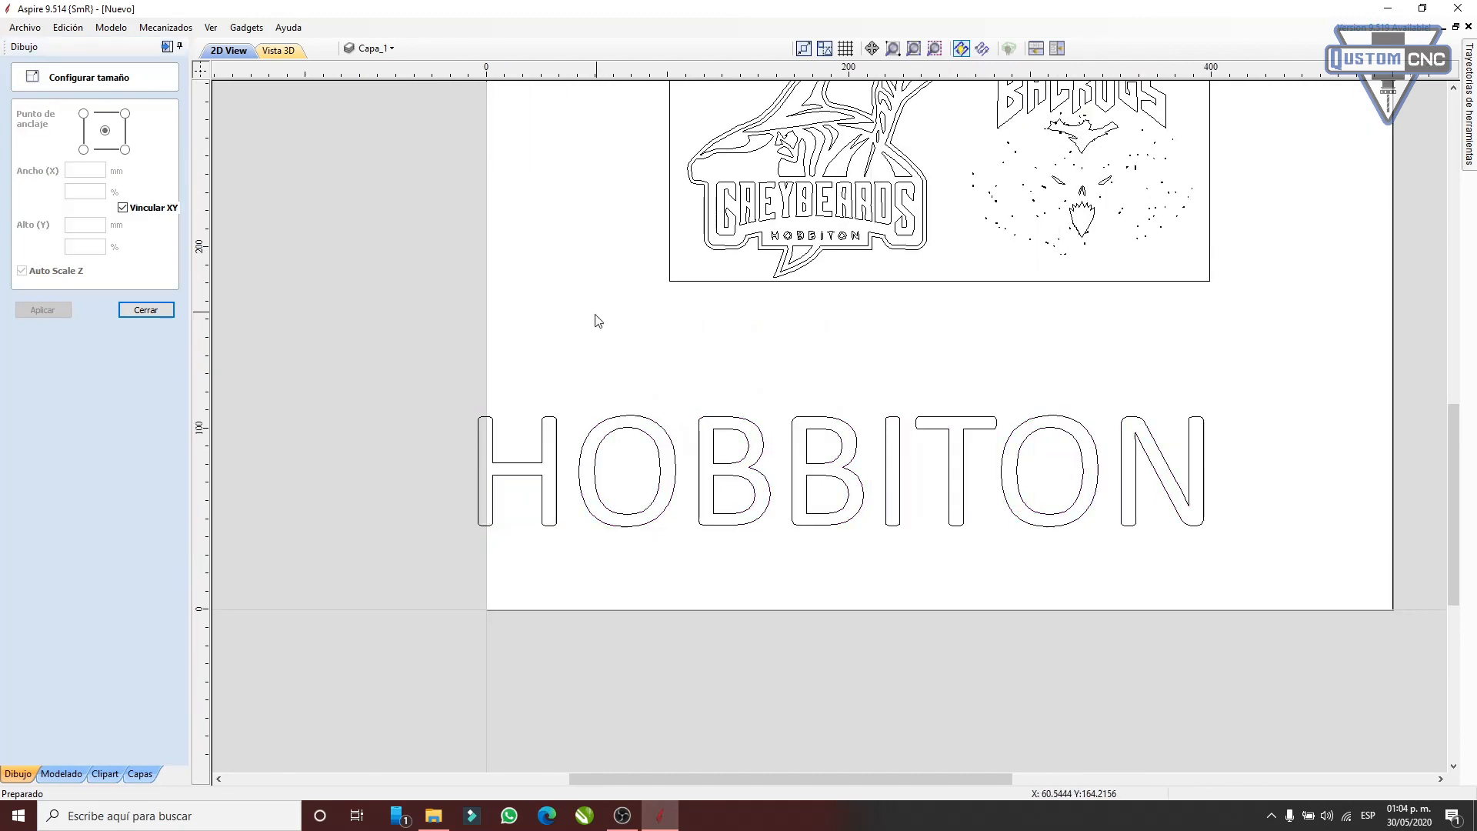
pyautogui.click(146, 309)
# - Draw a square-cornered rectangle about 106 x 58 mm between the framed logos and the HOBBITON text
pyautogui.click(67, 156)
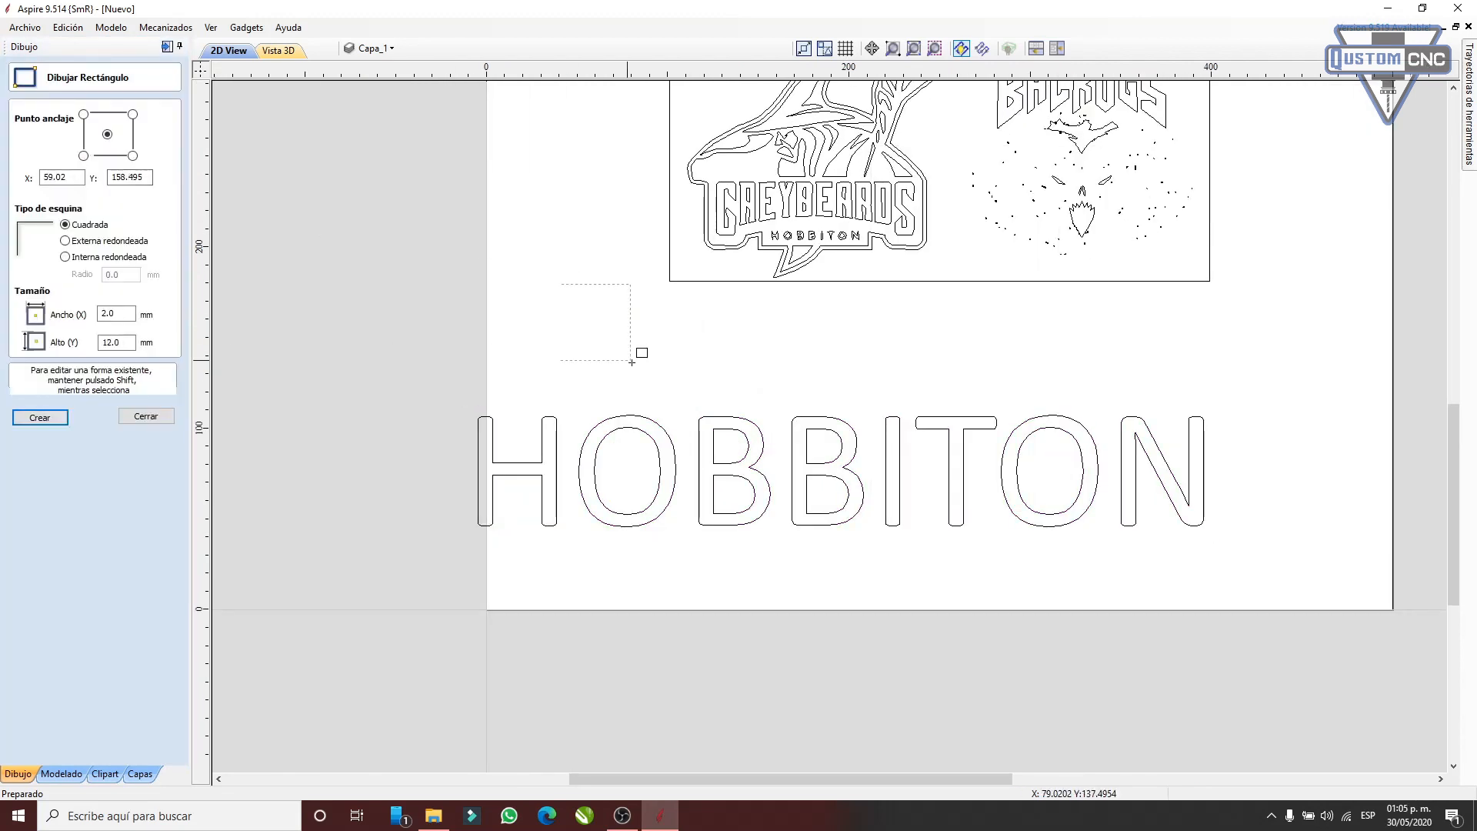
pyautogui.click(754, 389)
pyautogui.click(143, 418)
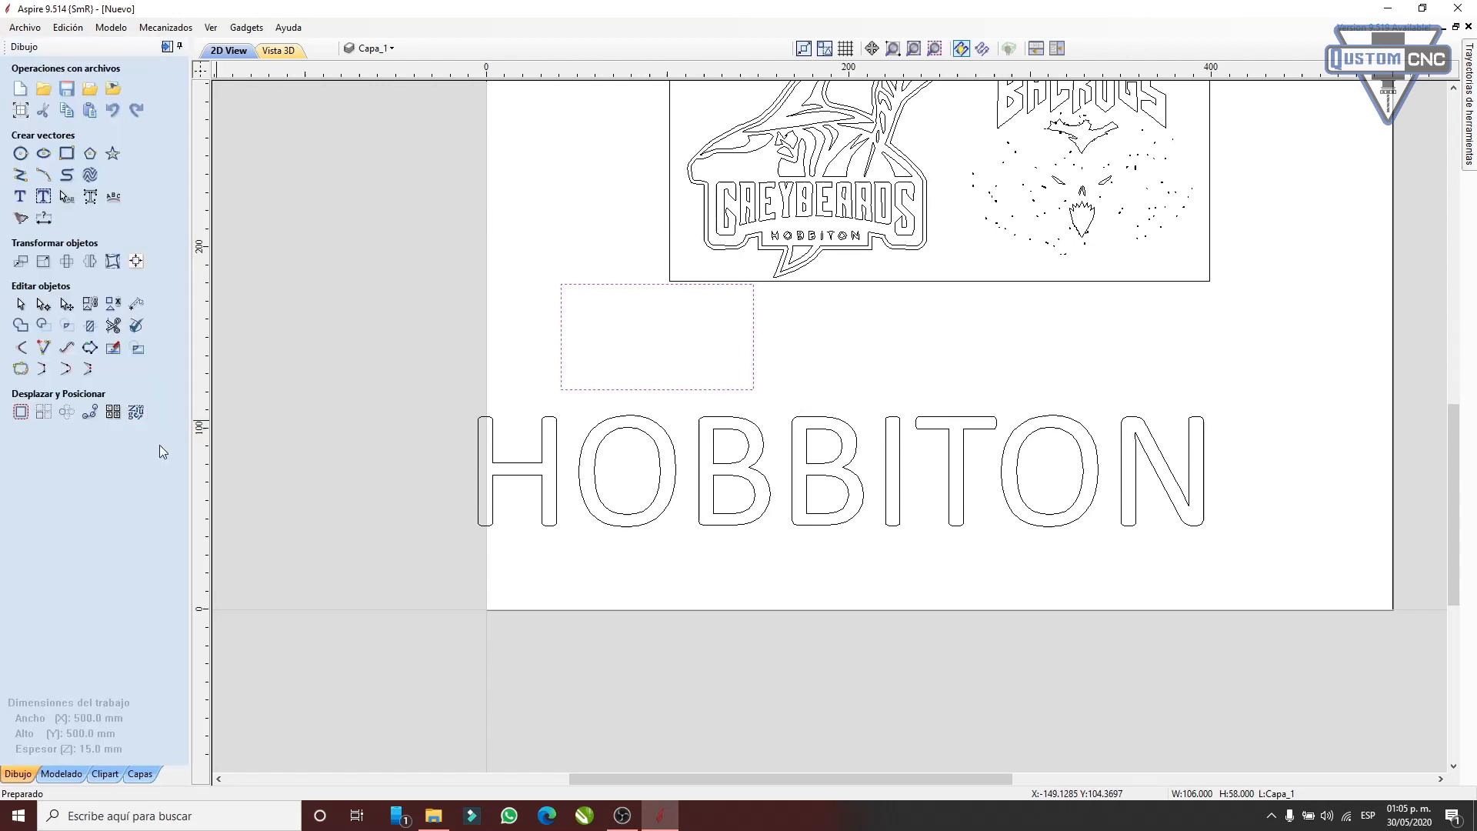
# - Resize the selected rectangle from its centre to 100 x 100 mm with unlinked proportions and move it across the material's left edge
pyautogui.click(21, 261)
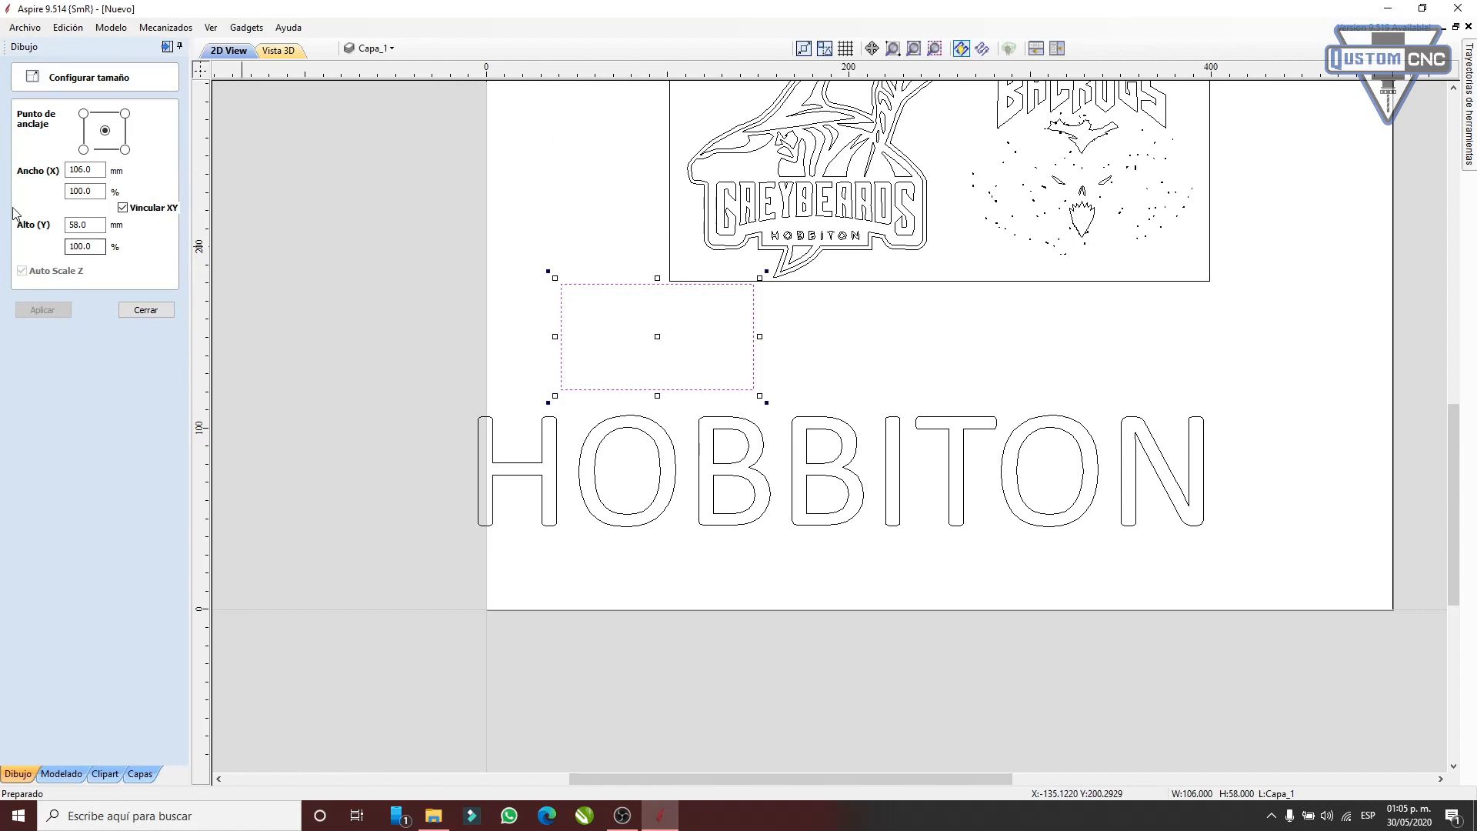
pyautogui.doubleClick(96, 165)
pyautogui.write('100')
pyautogui.doubleClick(84, 225)
pyautogui.write('1')
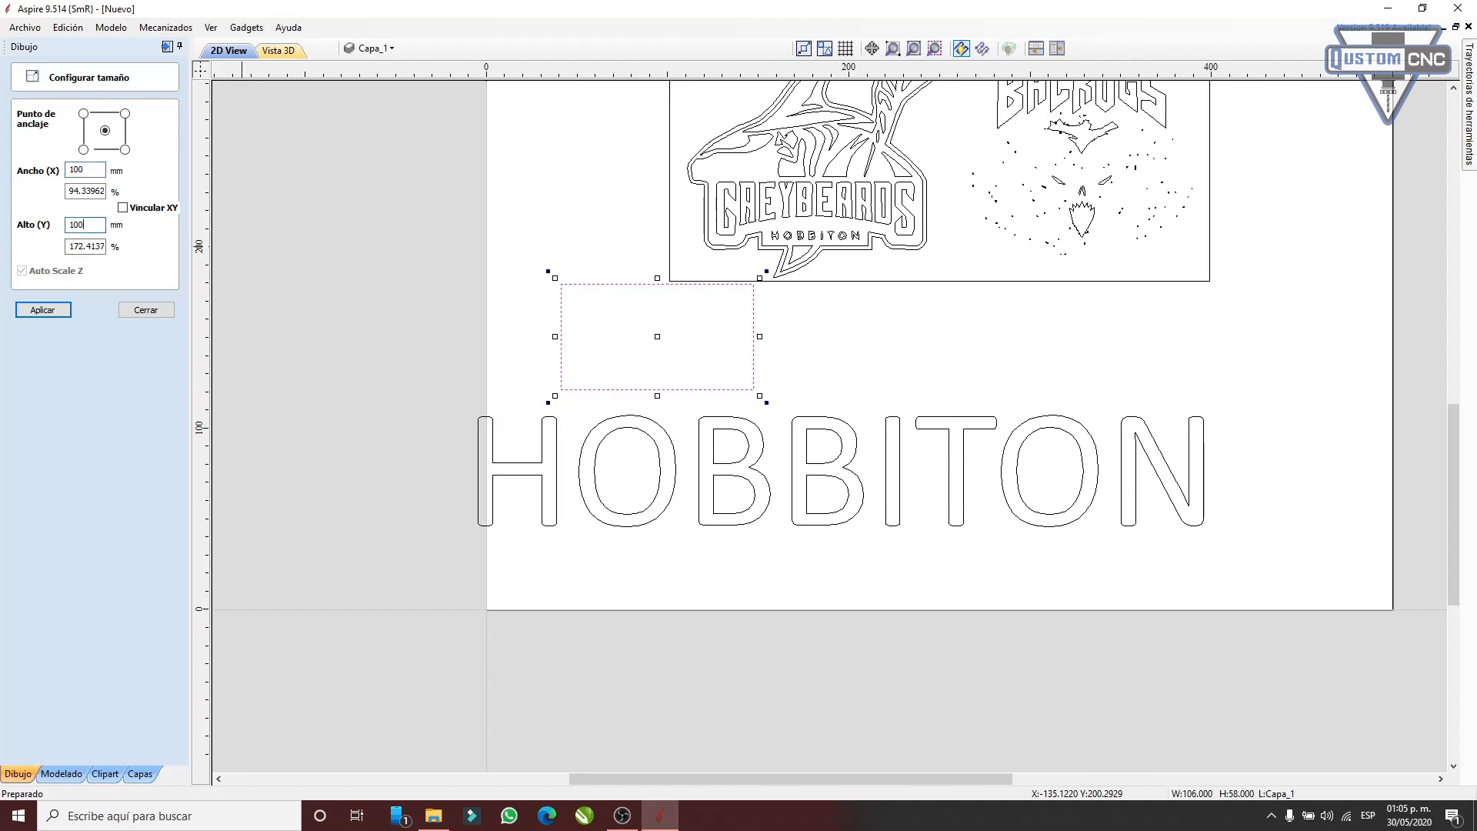
pyautogui.press('Return')
pyautogui.moveTo(659, 329); pyautogui.dragTo(453, 268)
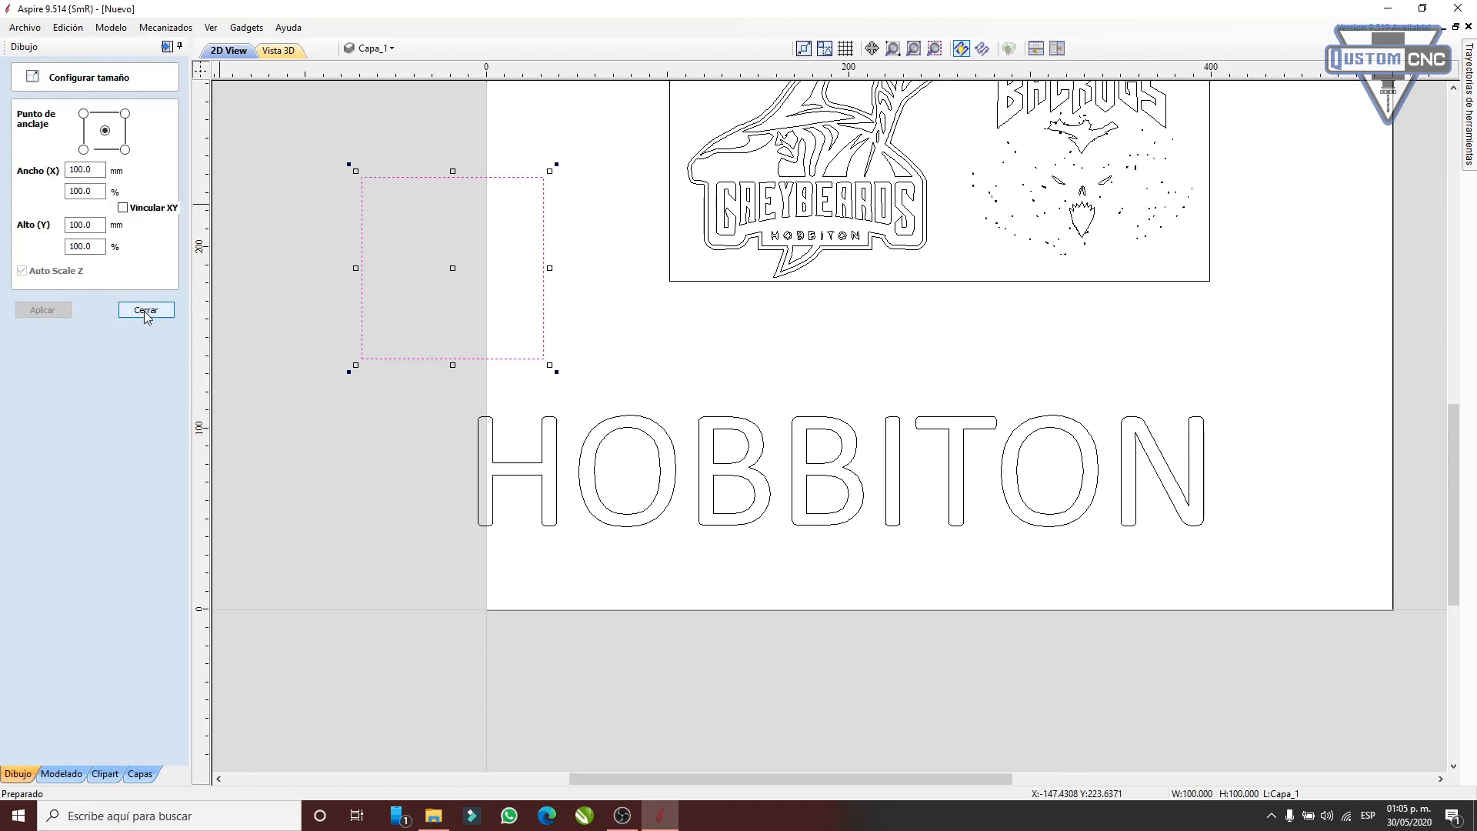
# - Close the size settings and delete the square lying across the material's left edge
pyautogui.scroll(-4, 667, 315)
pyautogui.scroll(3, 682, 238)
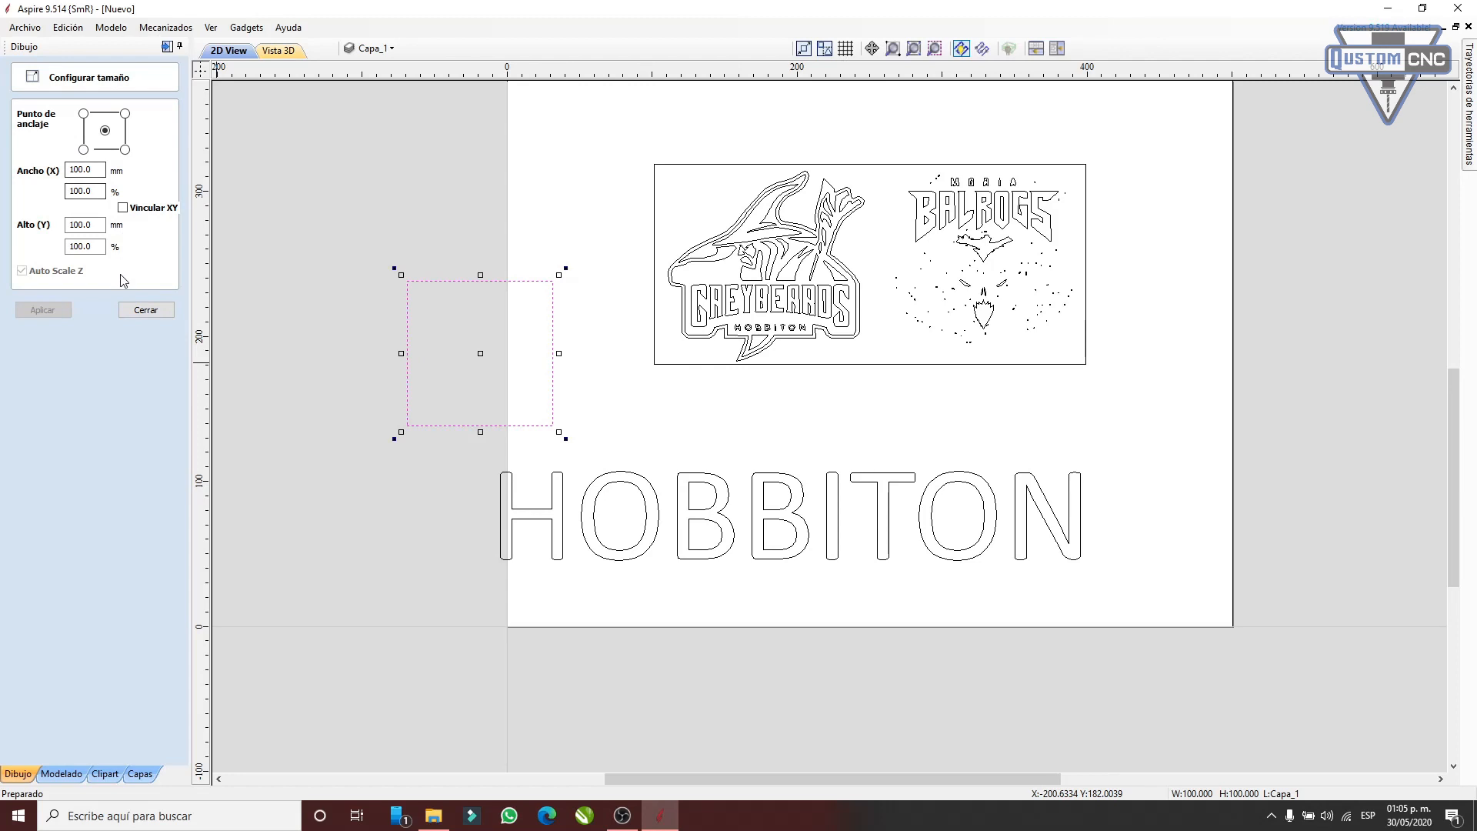
pyautogui.click(145, 311)
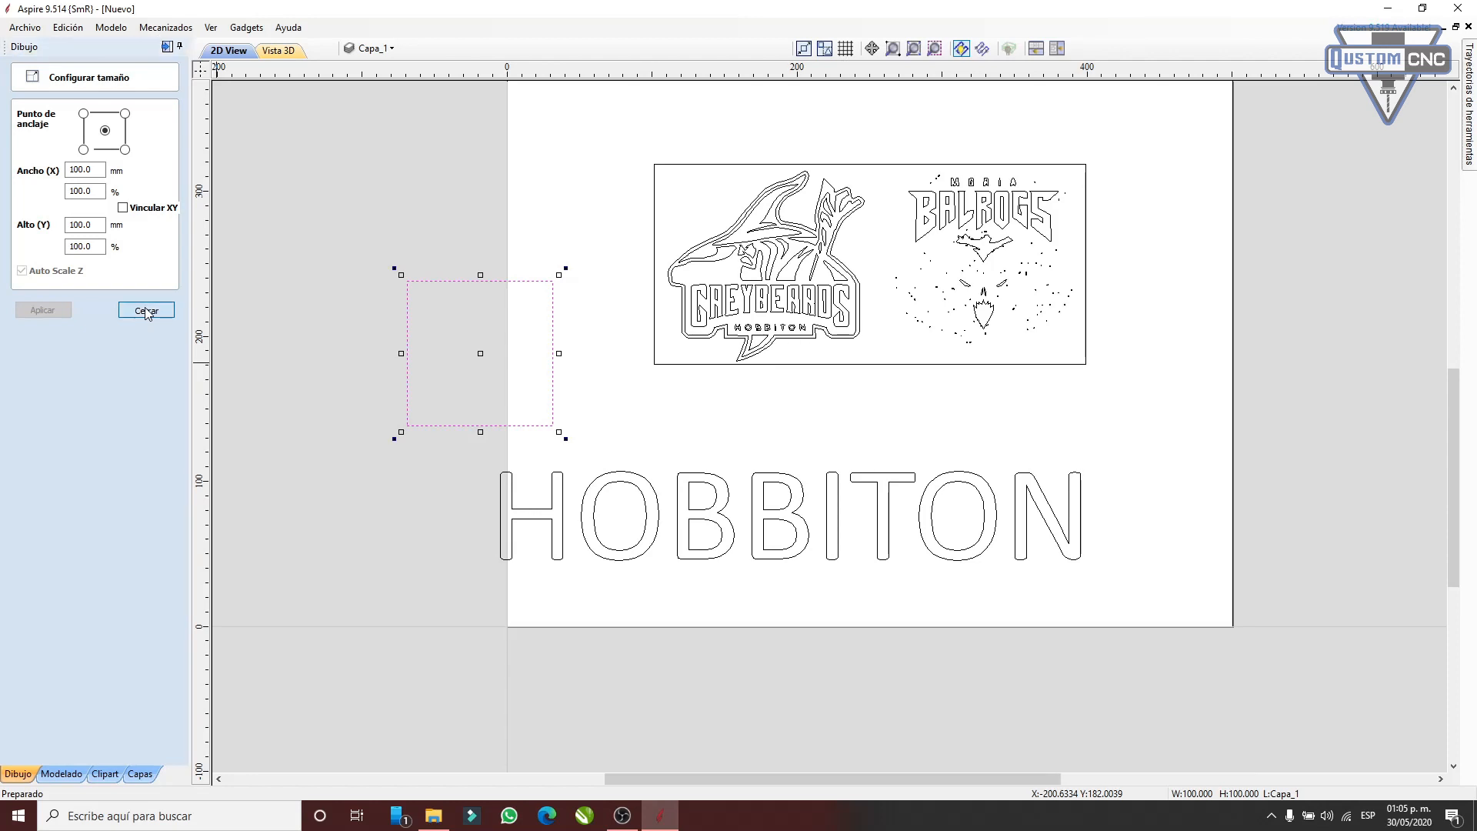
pyautogui.press('Delete')
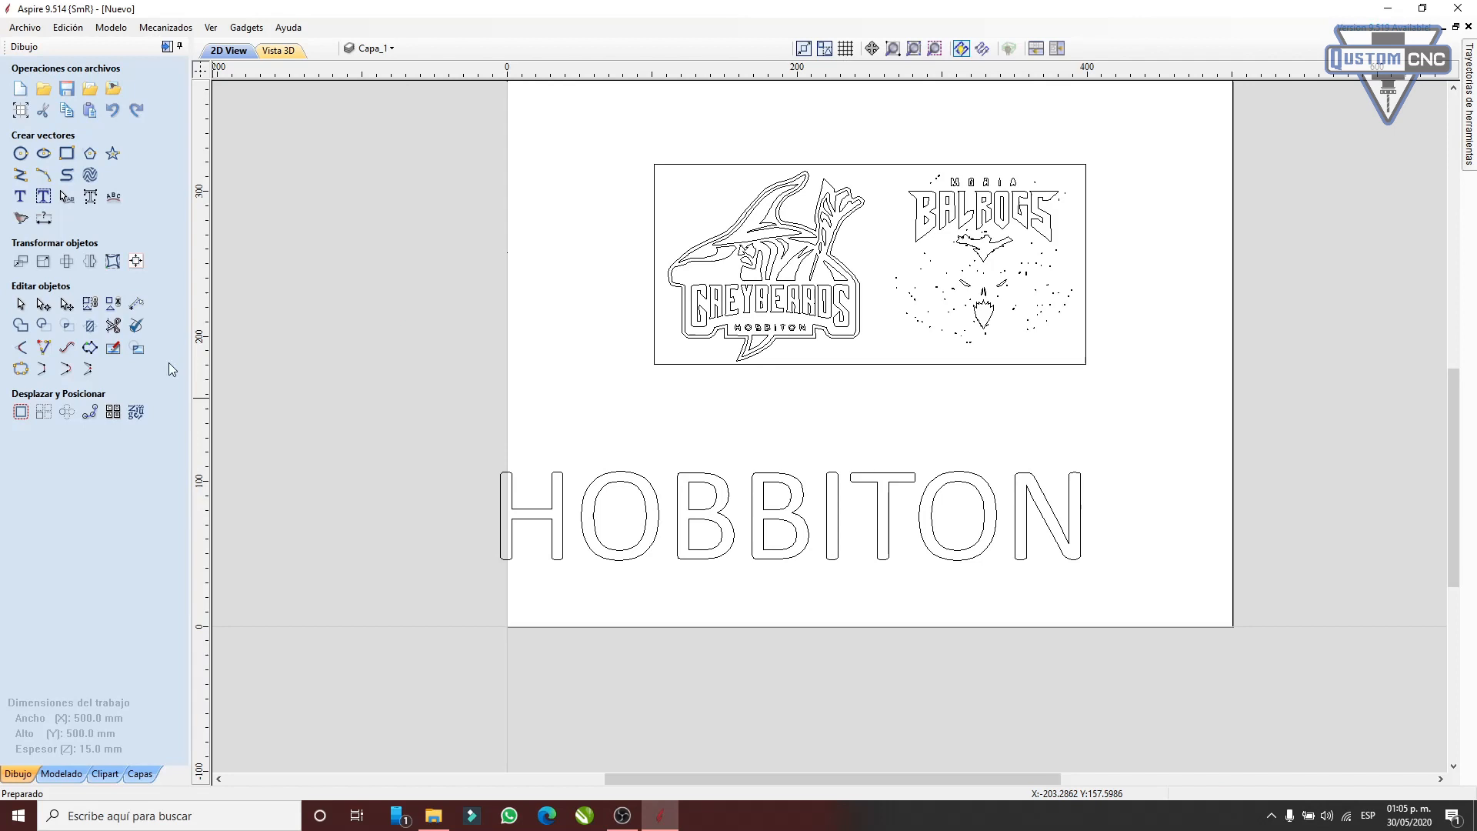
# - Try rotating the HOBBITON text freehand by a small angle, then undo the rotation
pyautogui.click(66, 262)
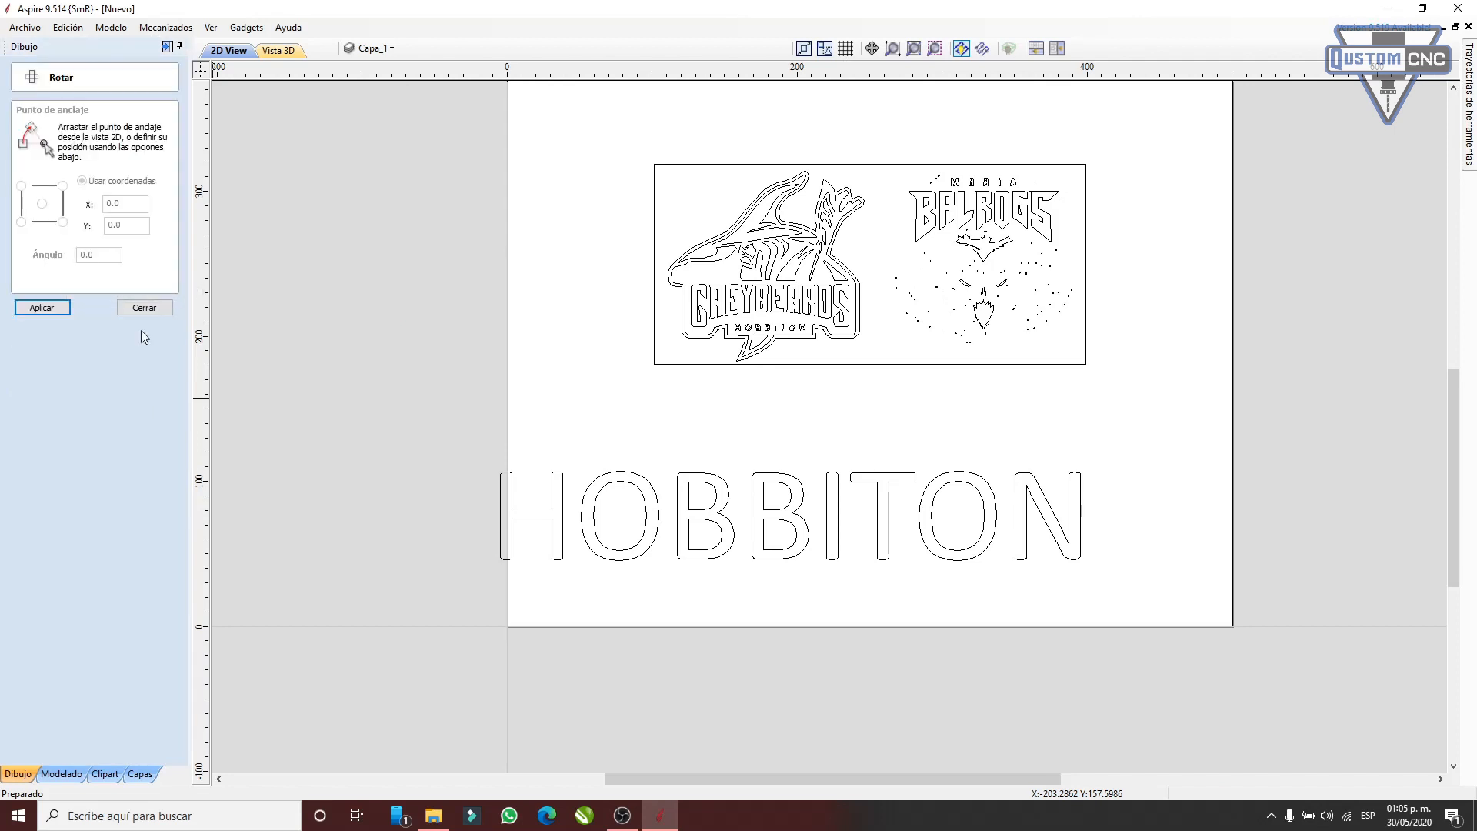
pyautogui.click(752, 504)
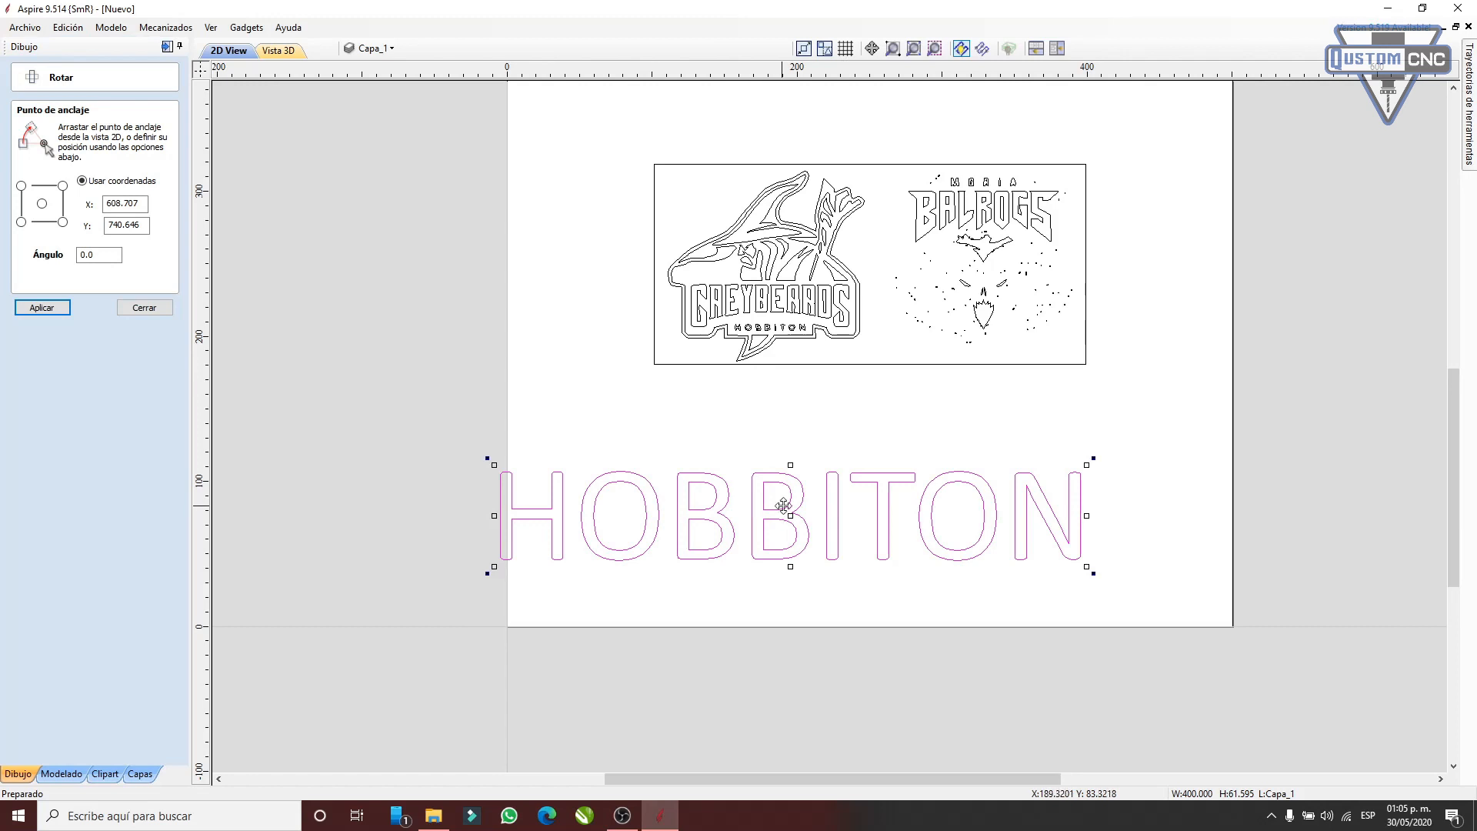
pyautogui.moveTo(1094, 460); pyautogui.dragTo(1084, 559)
pyautogui.hotkey('ctrl', 'z')
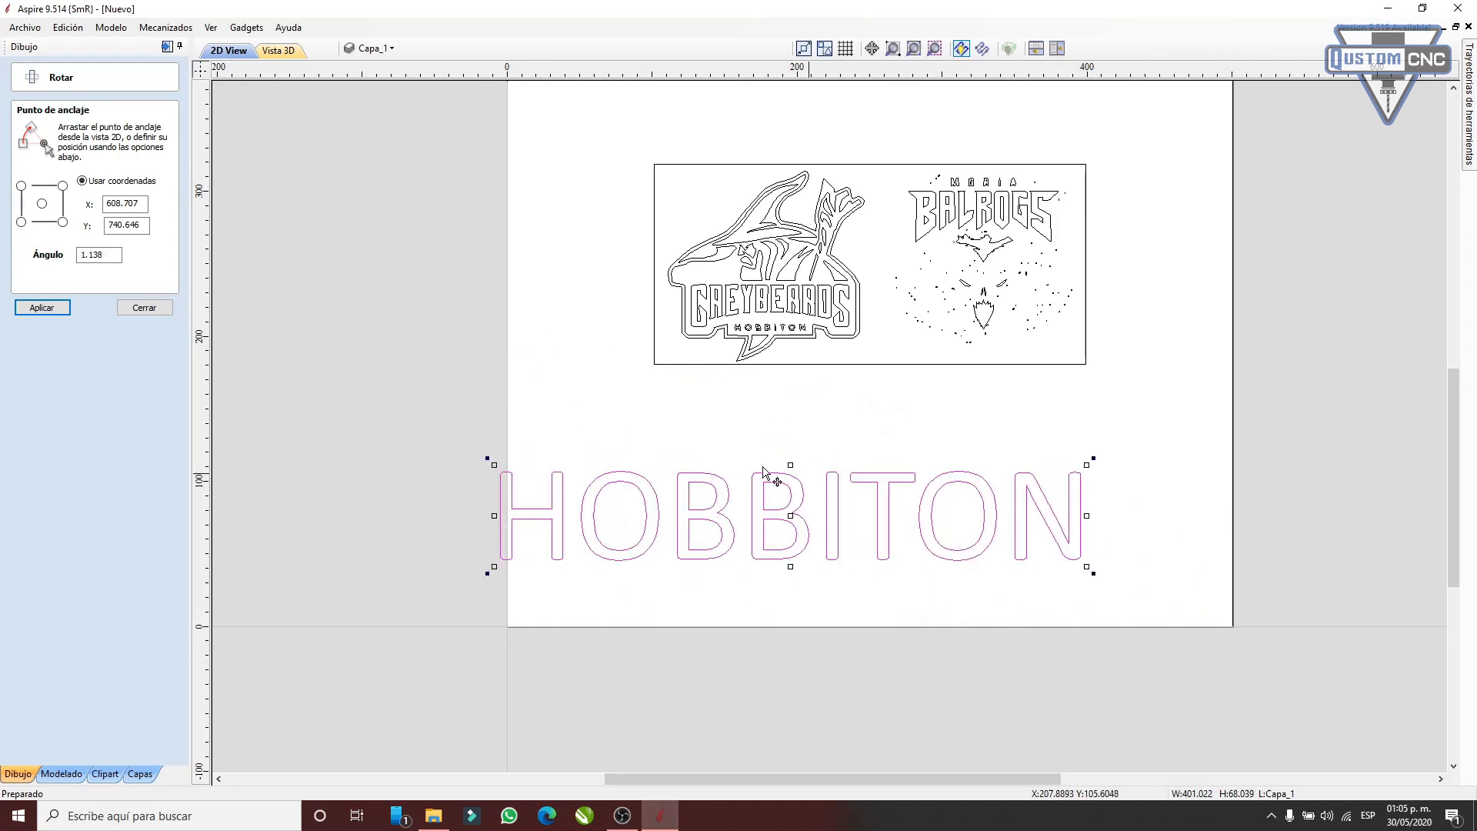
# - Rotate the HOBBITON text about its centre in 90-degree increments through a full turn
pyautogui.doubleClick(79, 255)
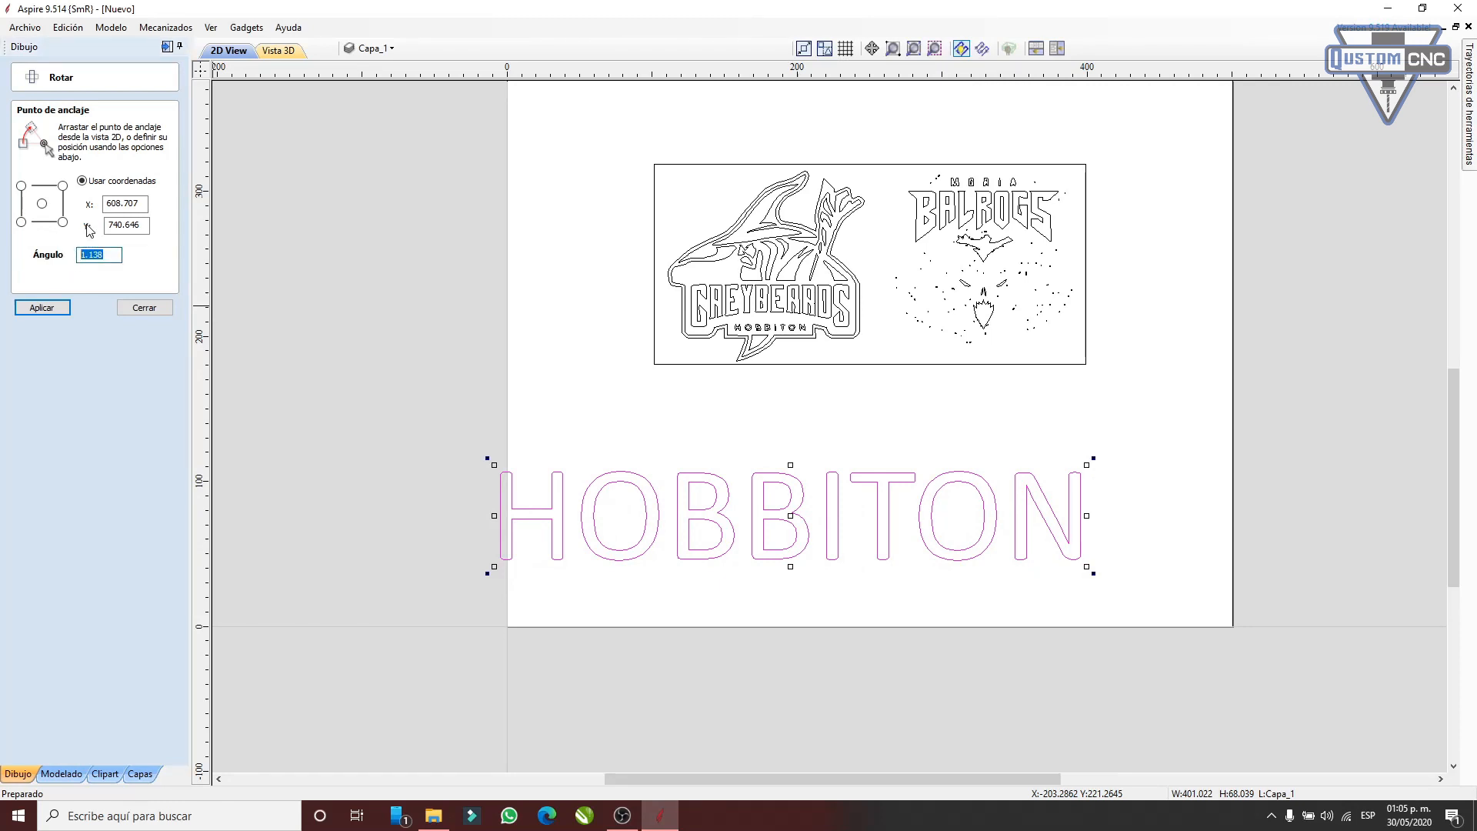
pyautogui.click(87, 189)
pyautogui.moveTo(105, 255); pyautogui.dragTo(70, 262)
pyautogui.click(42, 205)
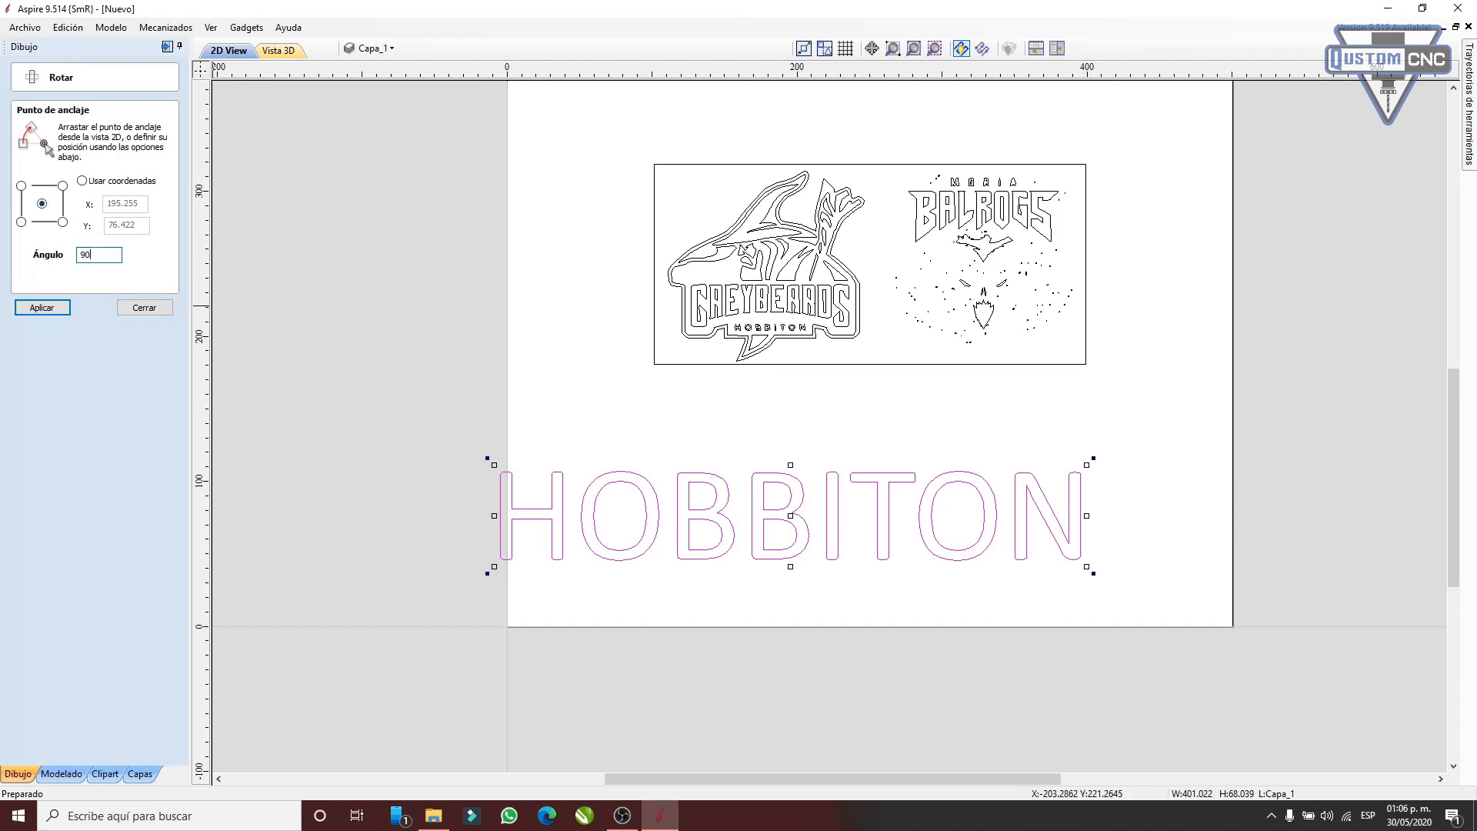
pyautogui.press('Return')
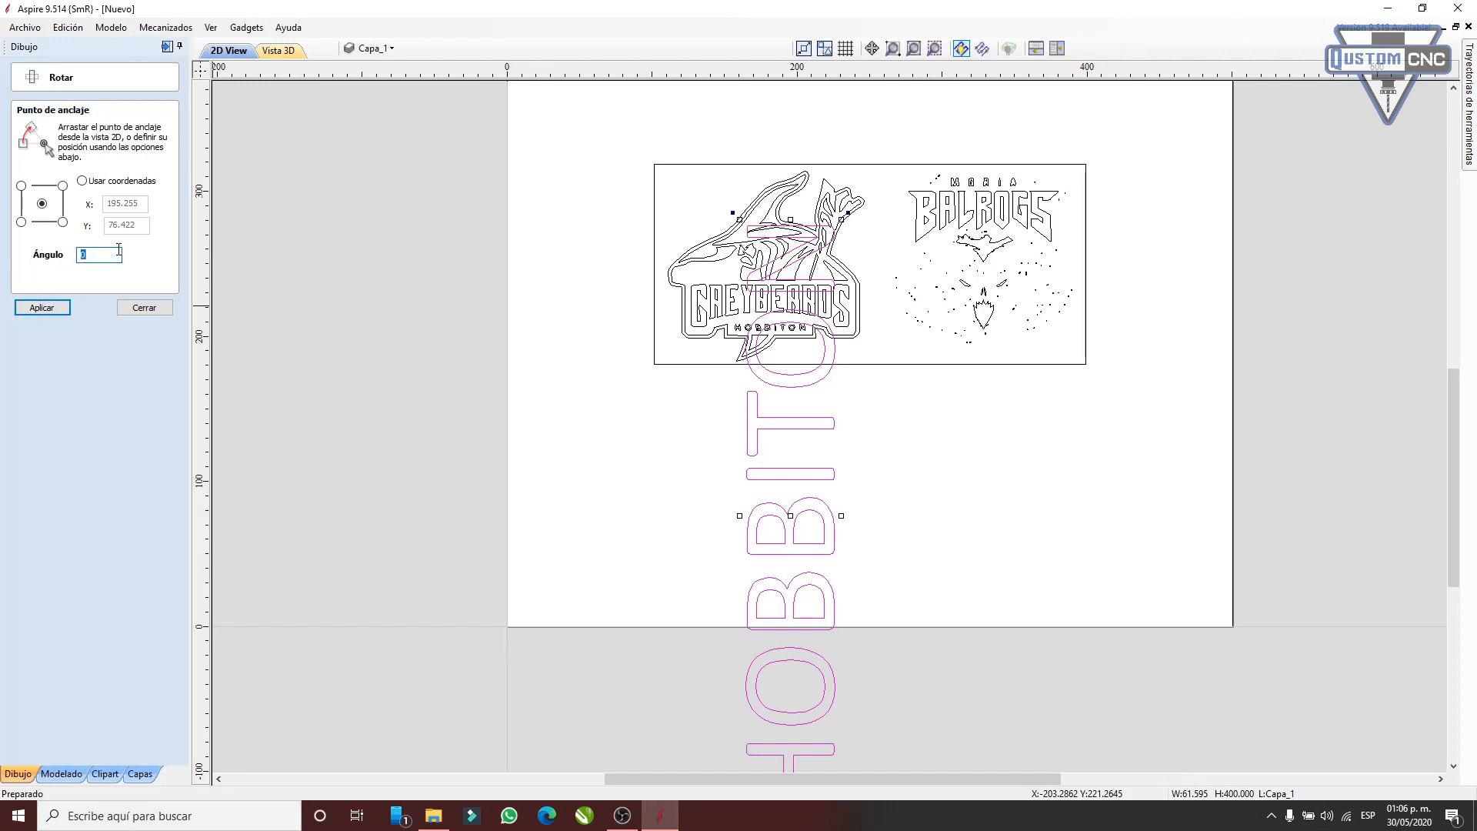
pyautogui.press('Return')
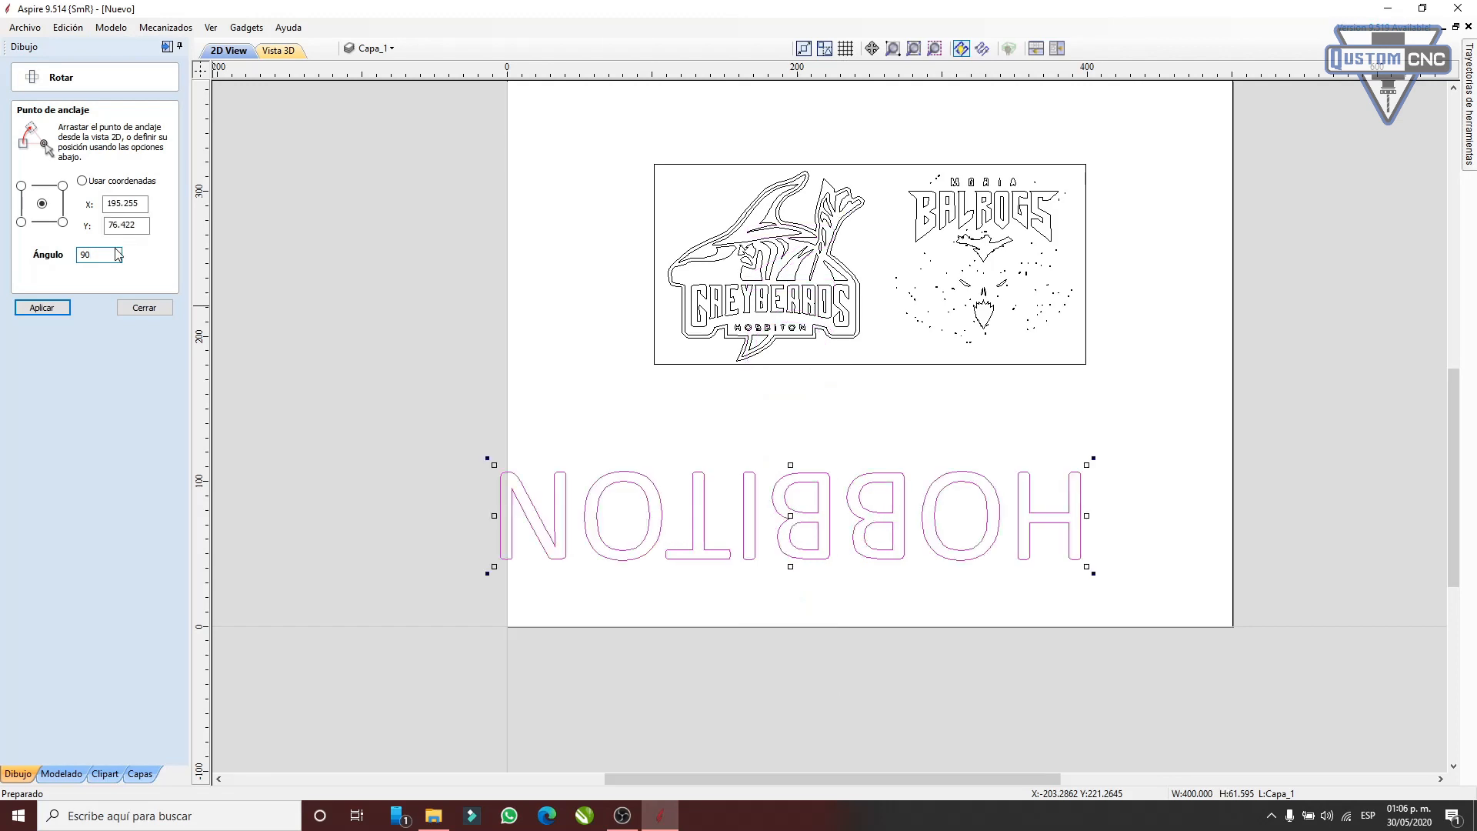
pyautogui.press('Return')
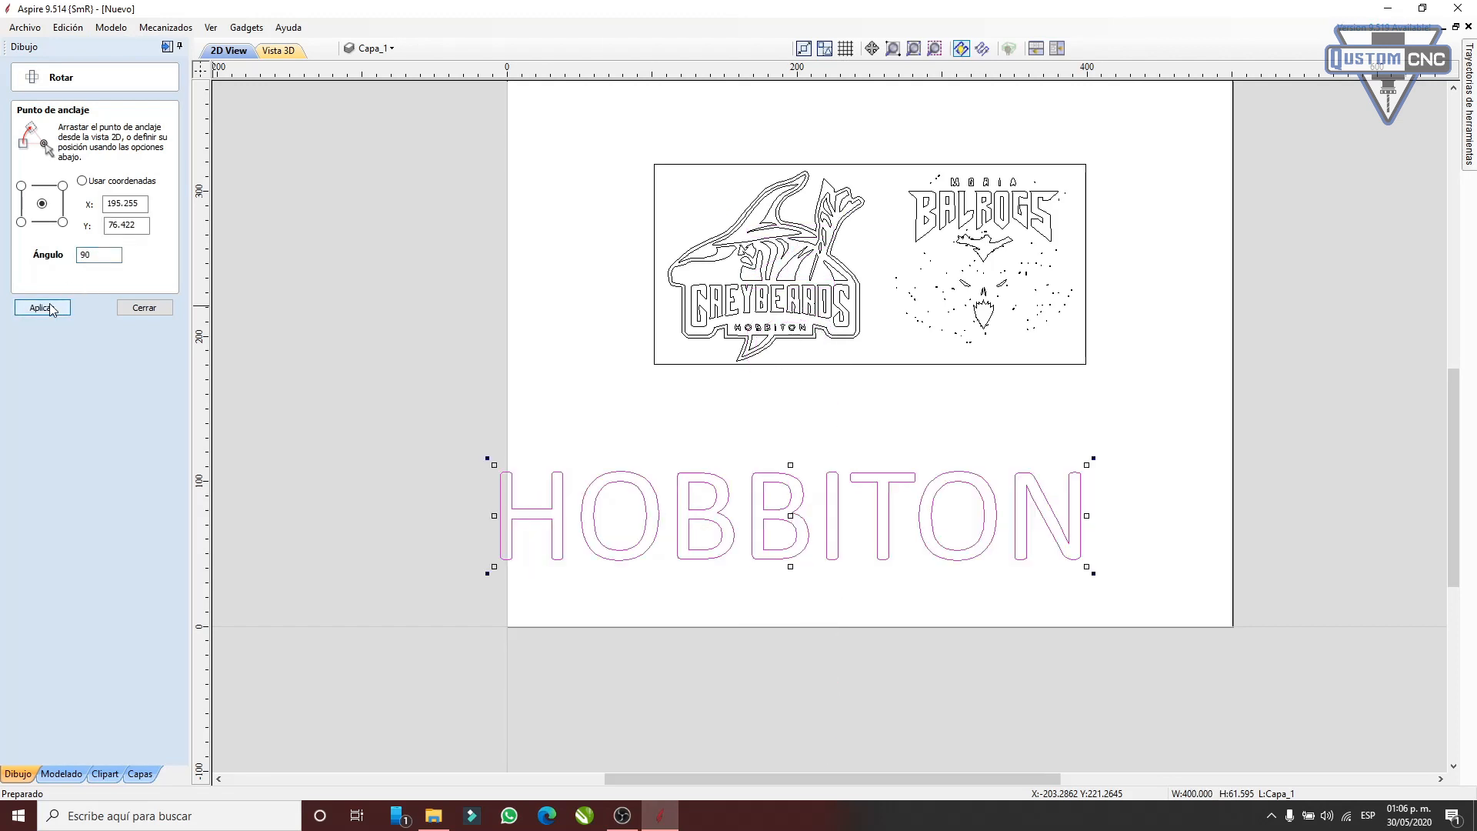
# - Repeat the 90-degree rotation of the HOBBITON text until it reads upright again, and close the rotation settings
pyautogui.scroll(-2, 477, 354)
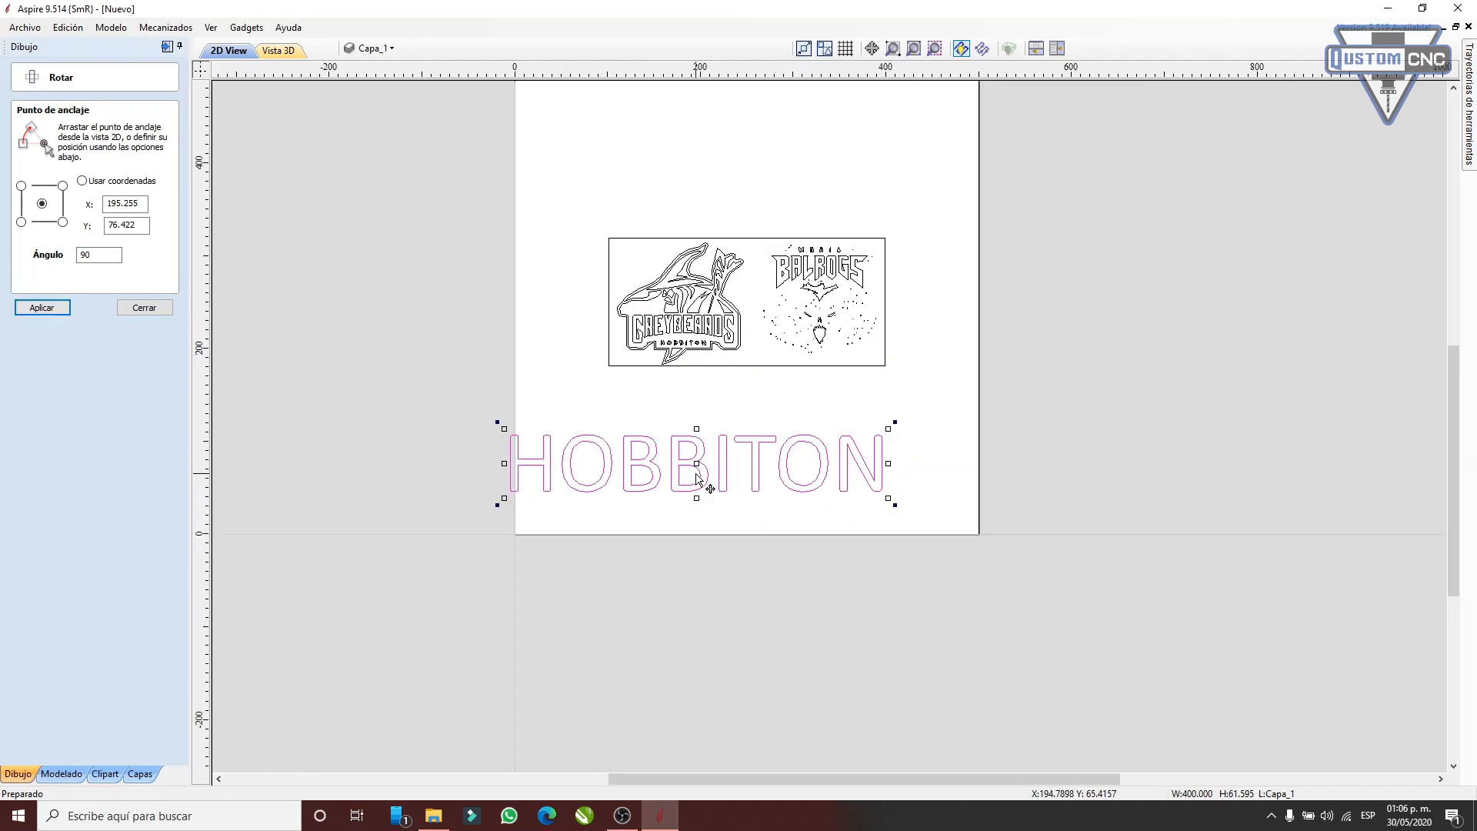
pyautogui.scroll(4, 699, 477)
pyautogui.scroll(-2, 442, 409)
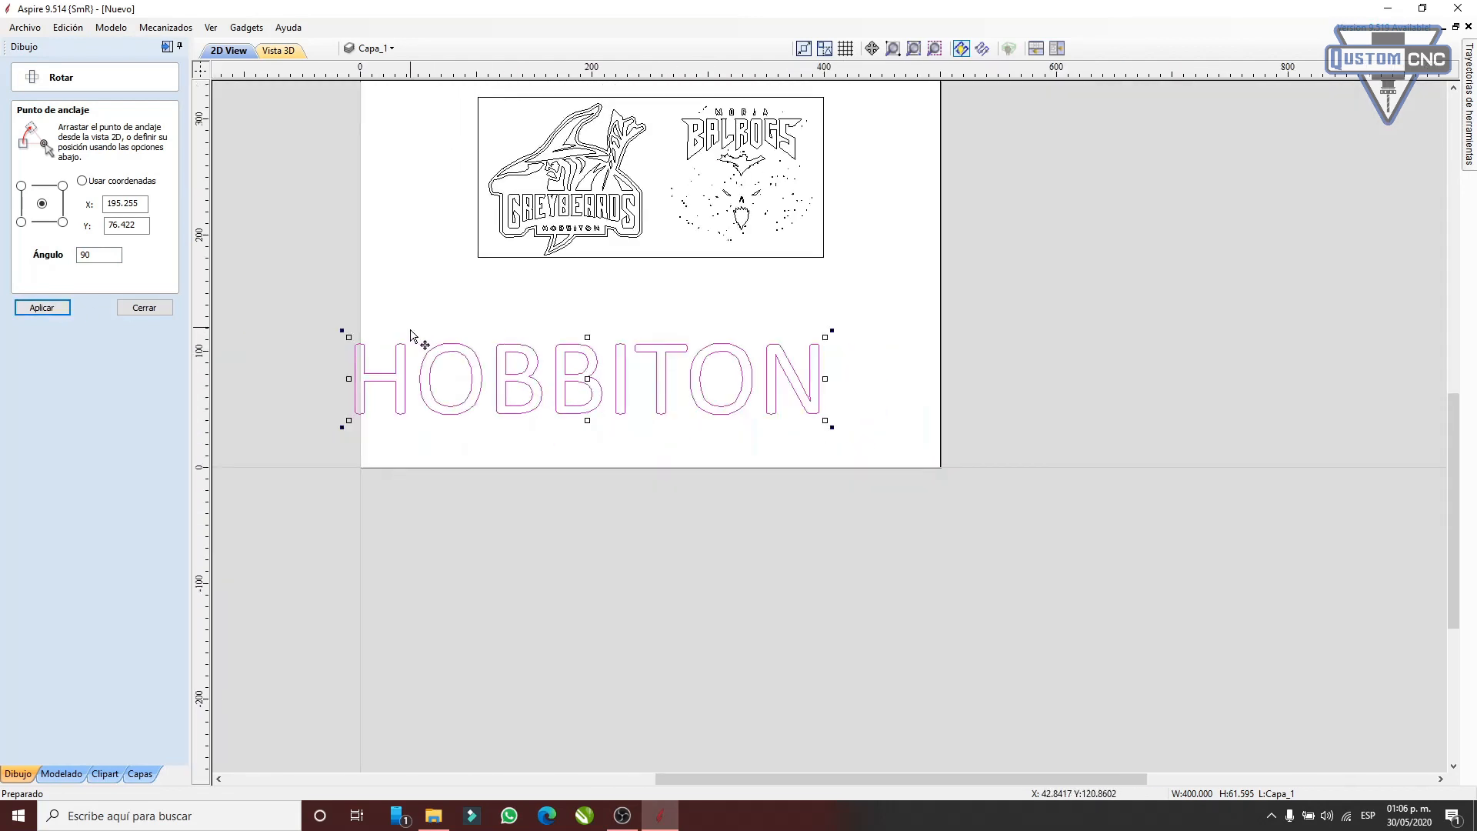
pyautogui.scroll(1, 415, 337)
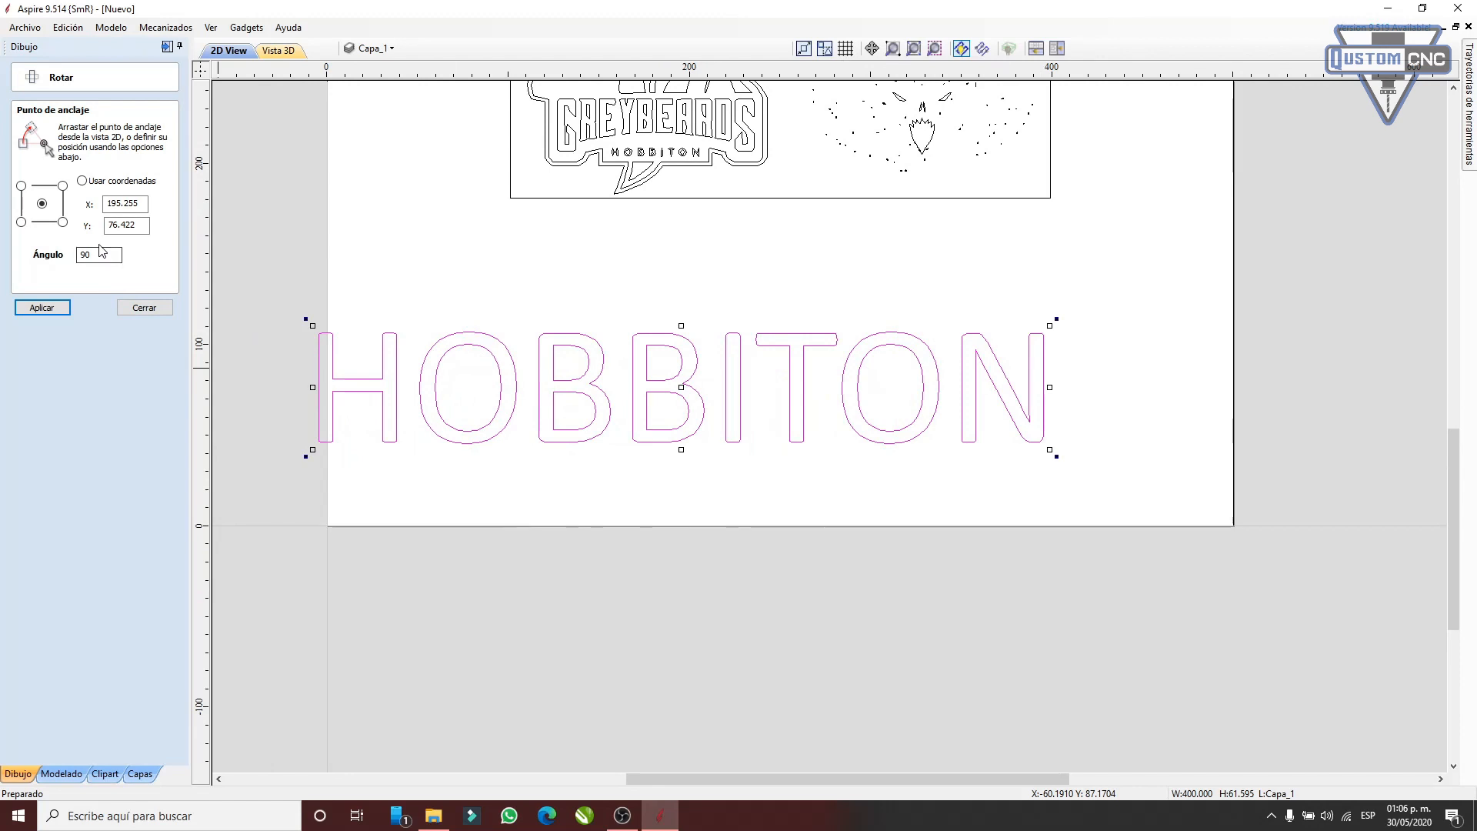
pyautogui.click(43, 308)
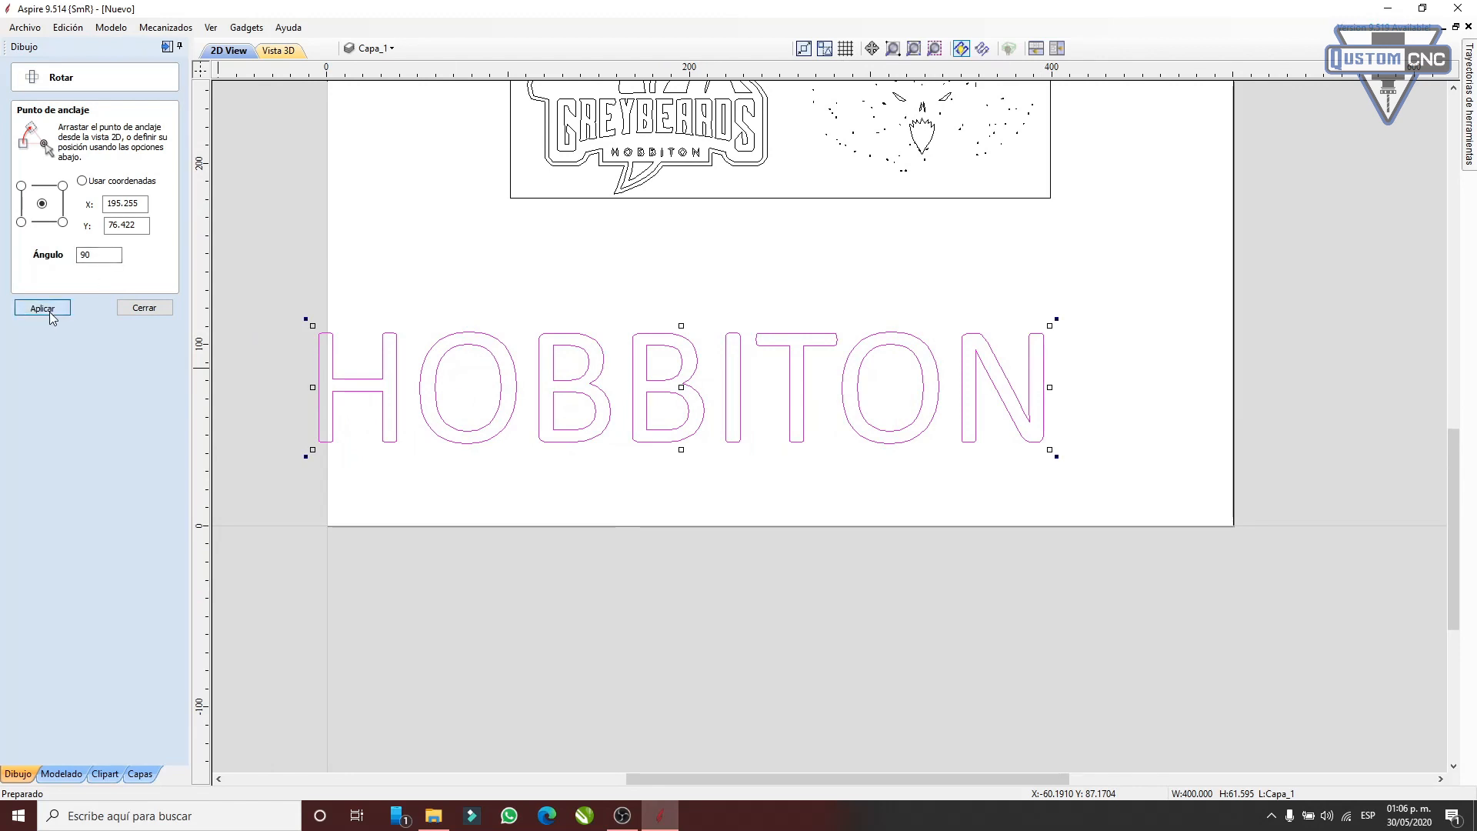
pyautogui.click(42, 308)
pyautogui.click(50, 313)
pyautogui.click(49, 313)
pyautogui.click(49, 313)
pyautogui.click(49, 313)
pyautogui.click(49, 313)
pyautogui.click(50, 314)
pyautogui.click(49, 314)
pyautogui.click(49, 314)
pyautogui.click(49, 314)
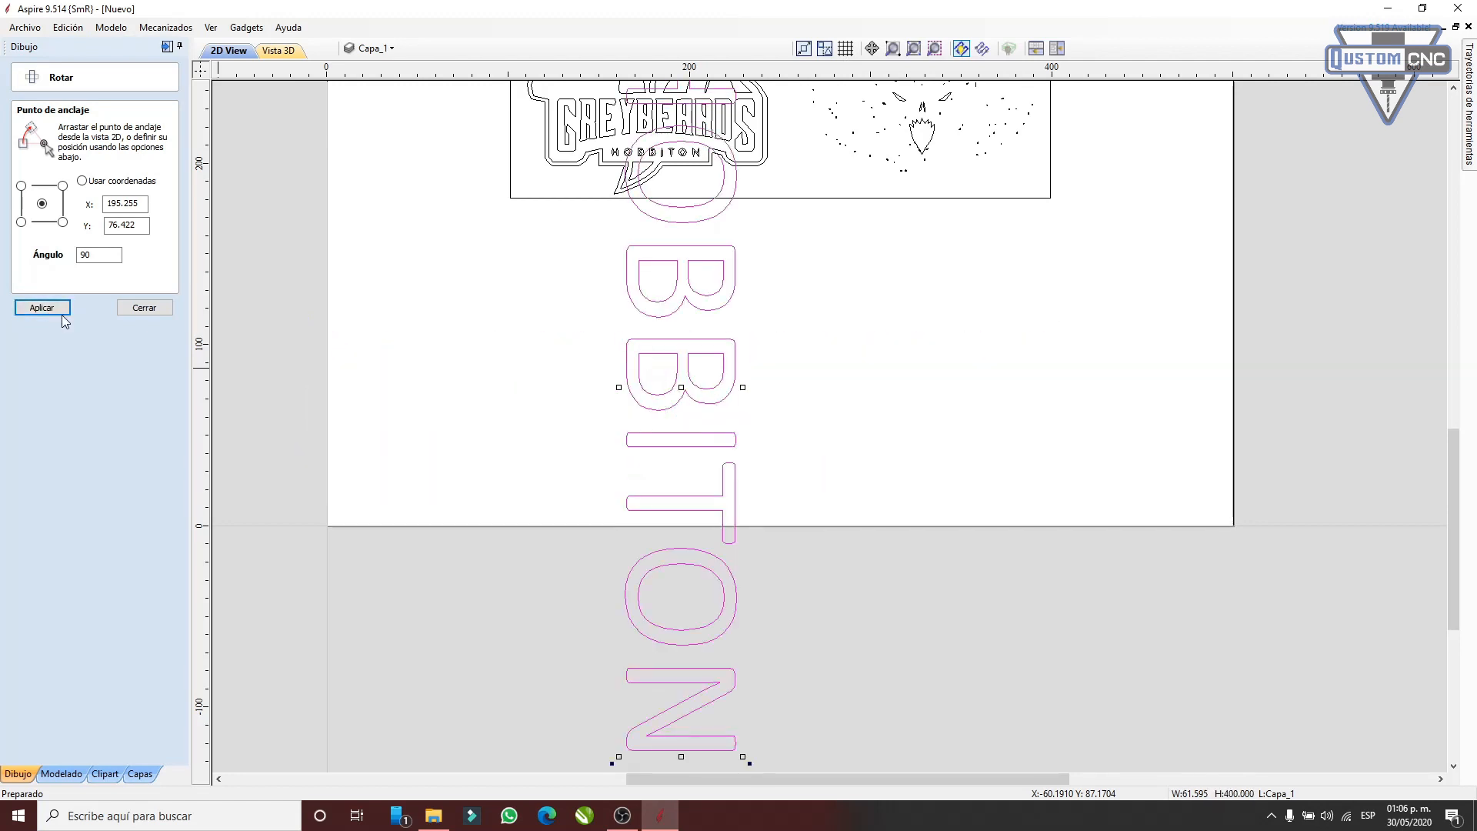
pyautogui.click(63, 315)
pyautogui.click(144, 308)
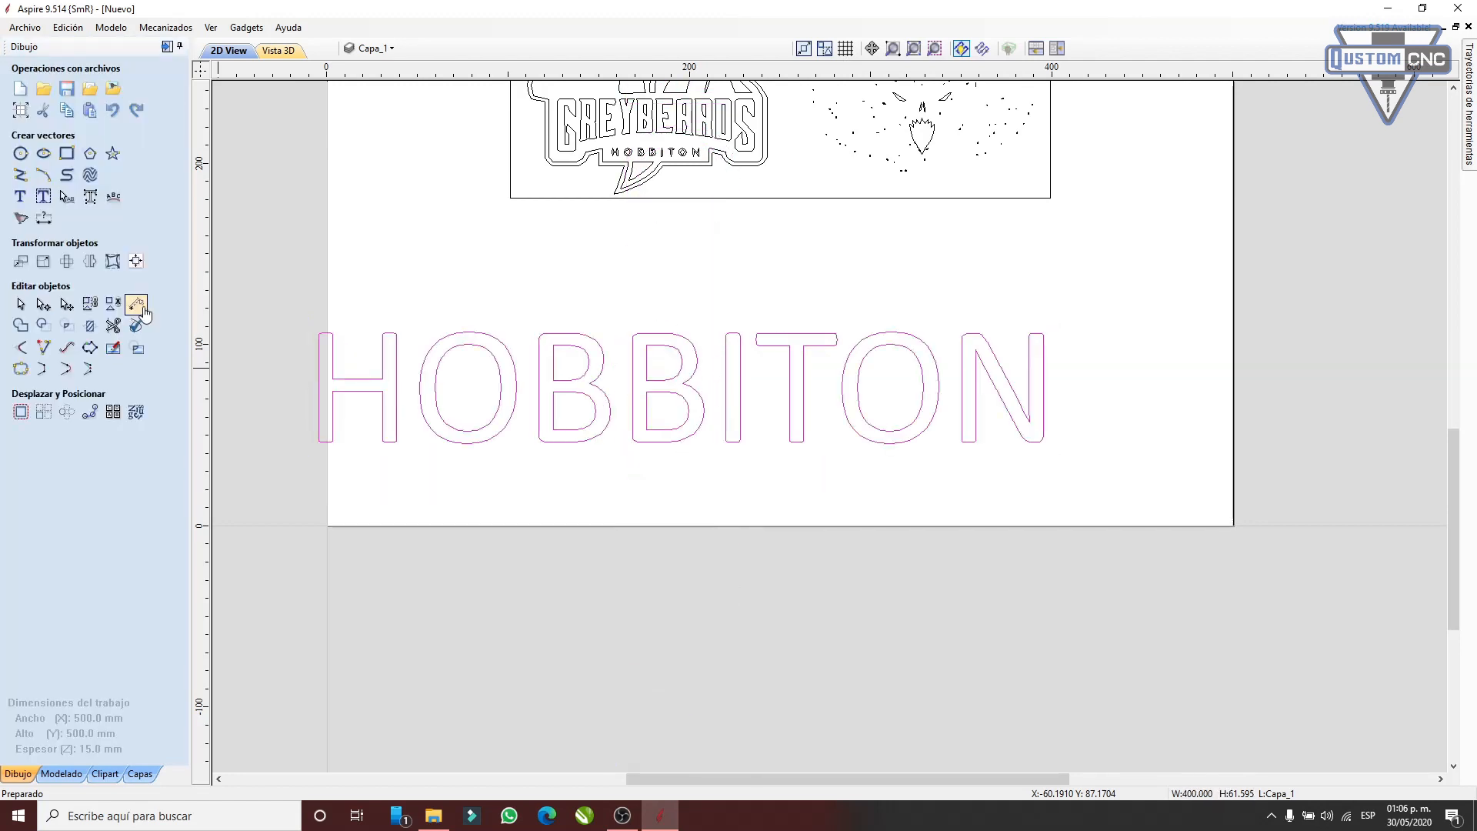
# - Mirror the HOBBITON text across its left edge and back to the right several times, finishing in its original position
pyautogui.click(90, 262)
pyautogui.scroll(-3, 754, 350)
pyautogui.scroll(2, 723, 364)
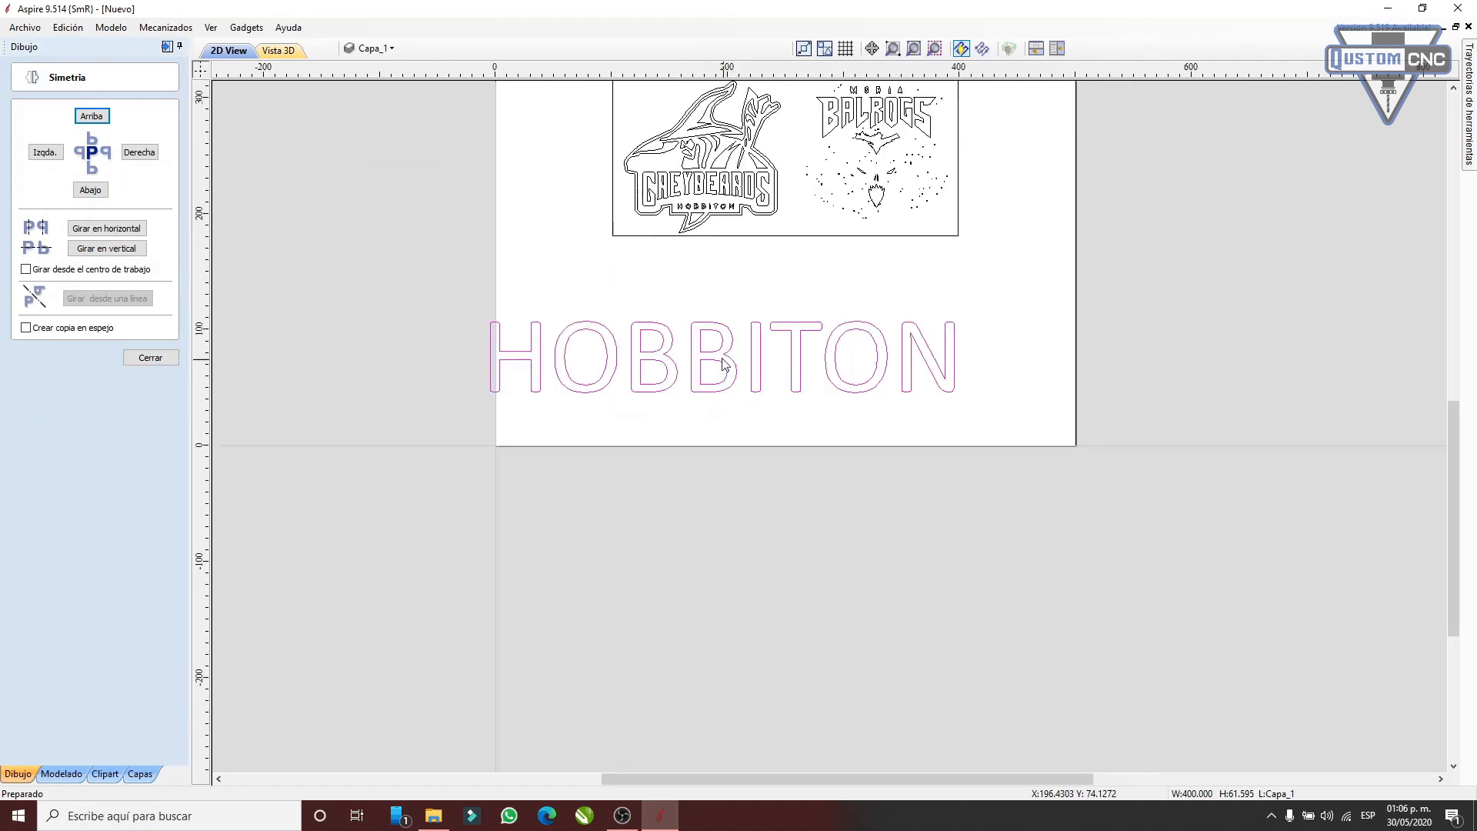
pyautogui.click(640, 374)
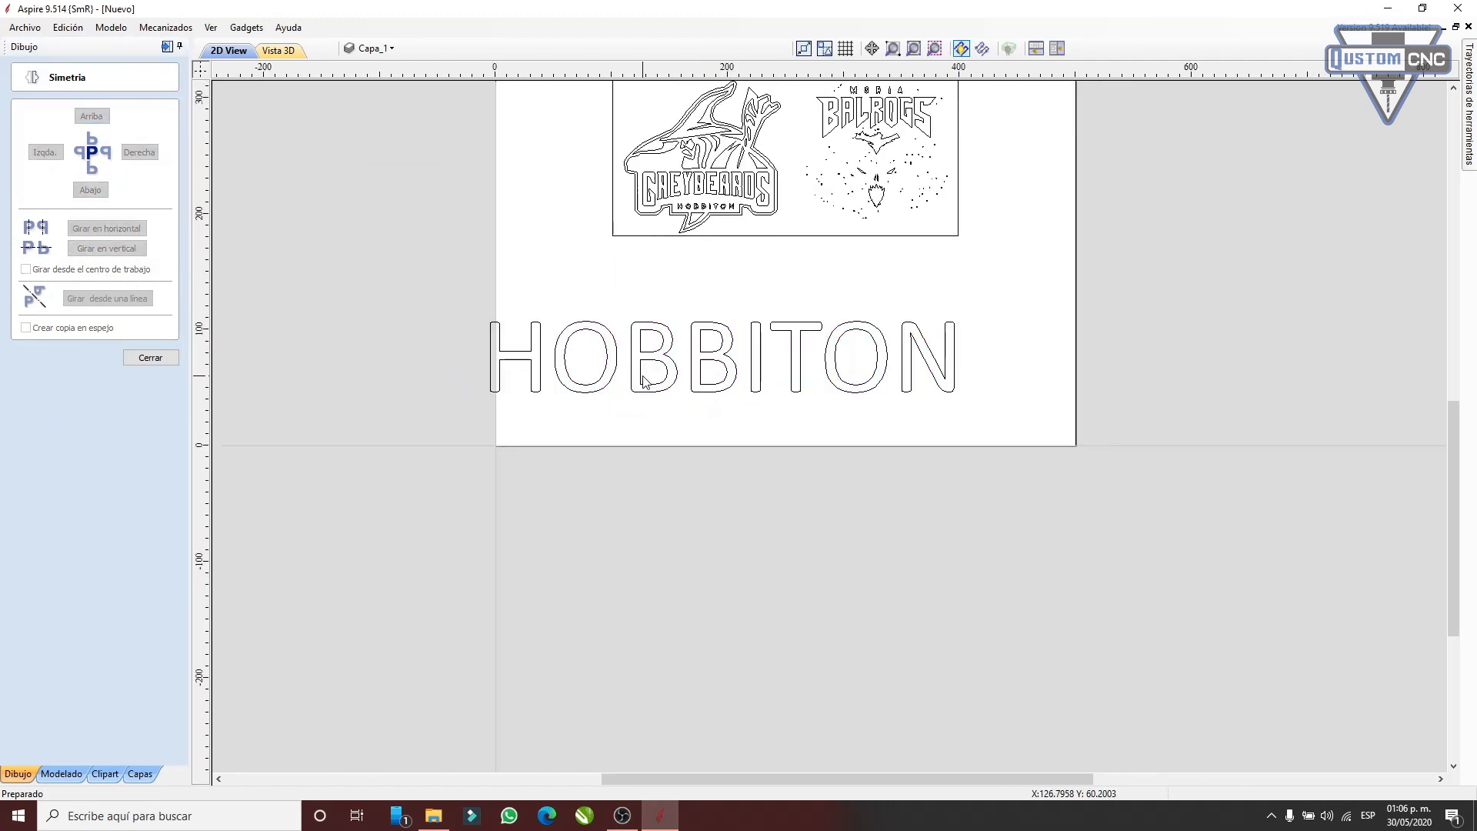
pyautogui.click(636, 381)
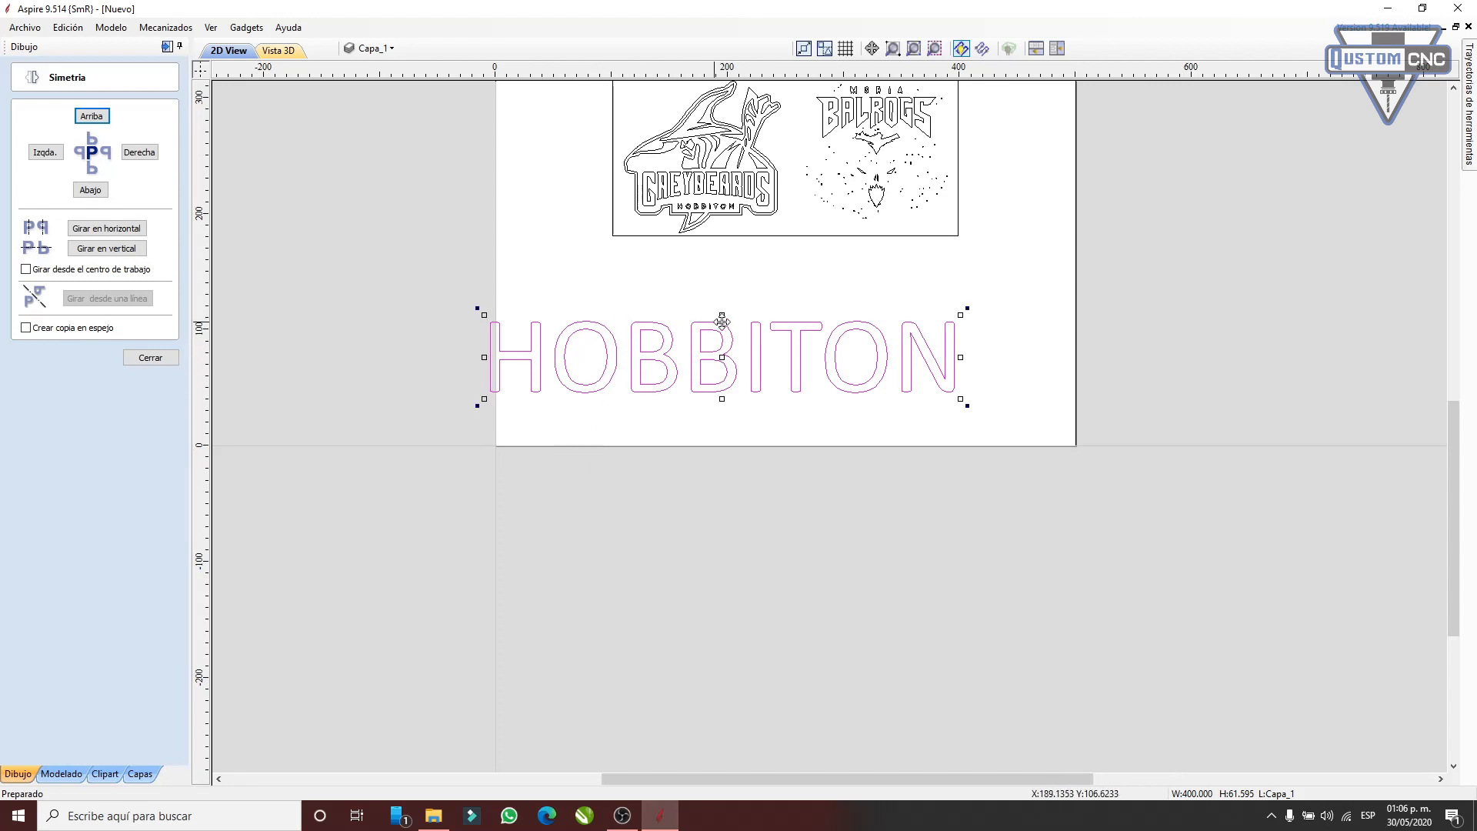
pyautogui.scroll(1, 816, 365)
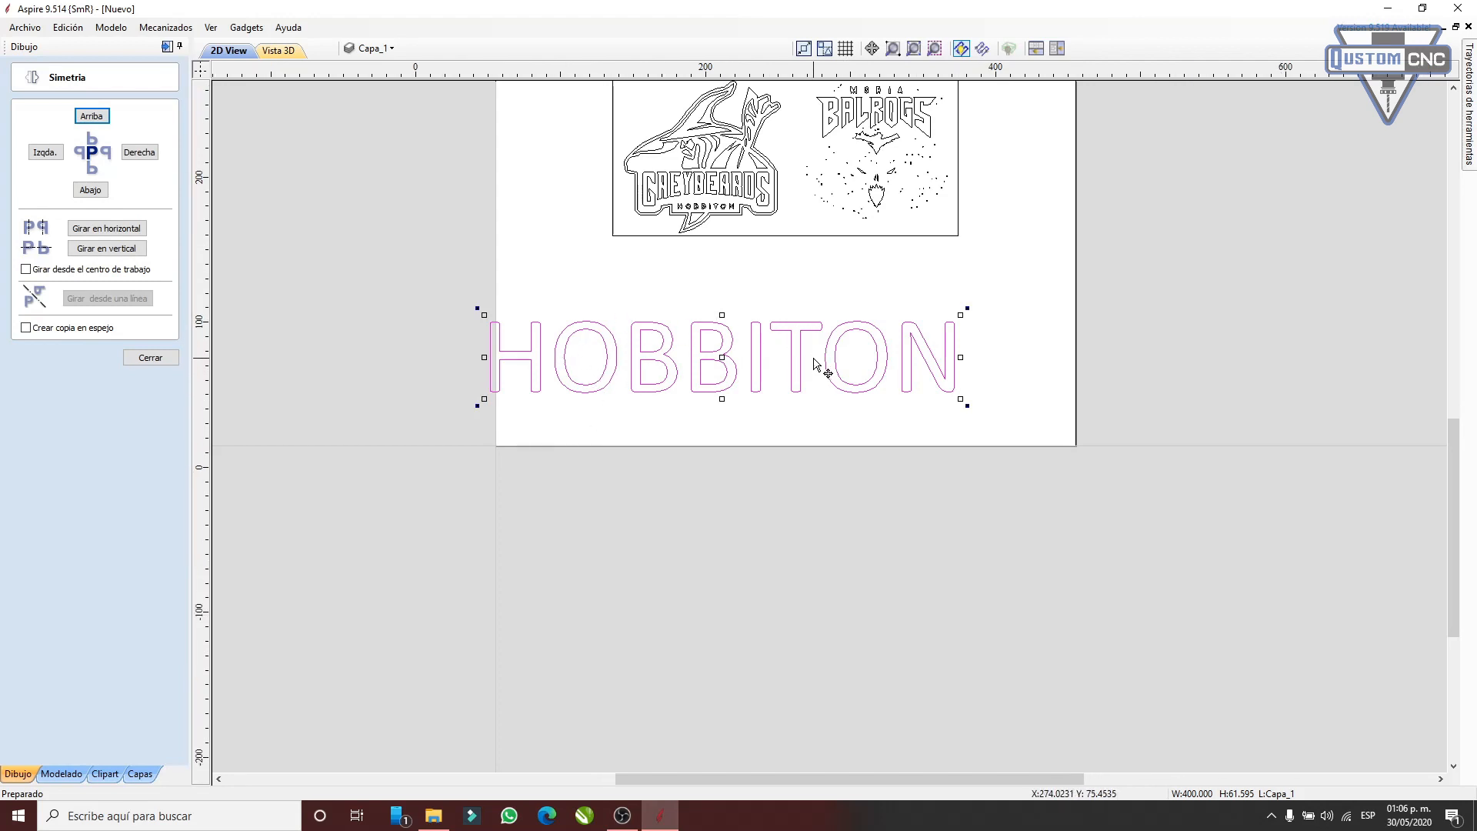
pyautogui.scroll(3, 686, 343)
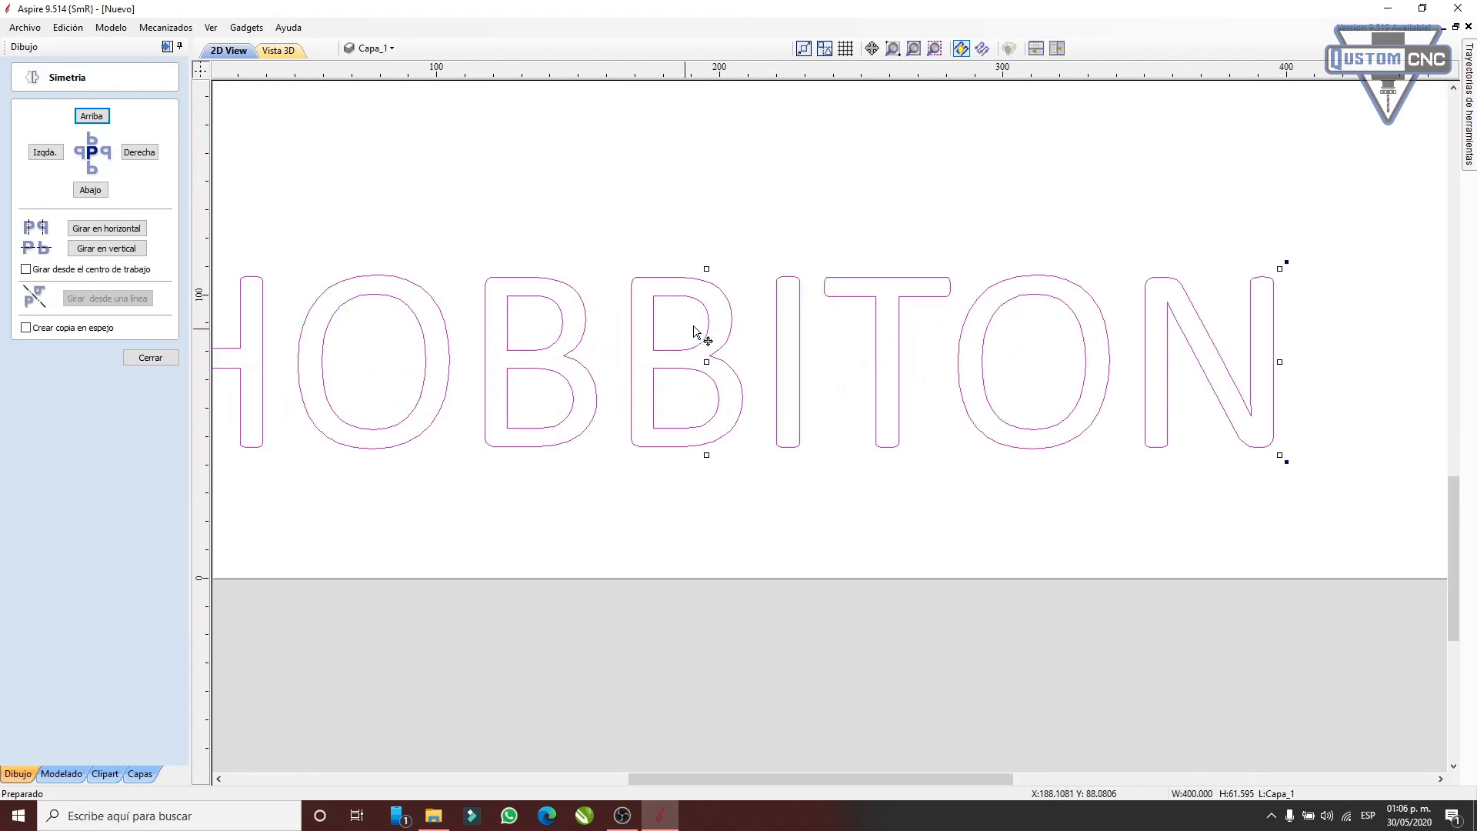
pyautogui.click(46, 155)
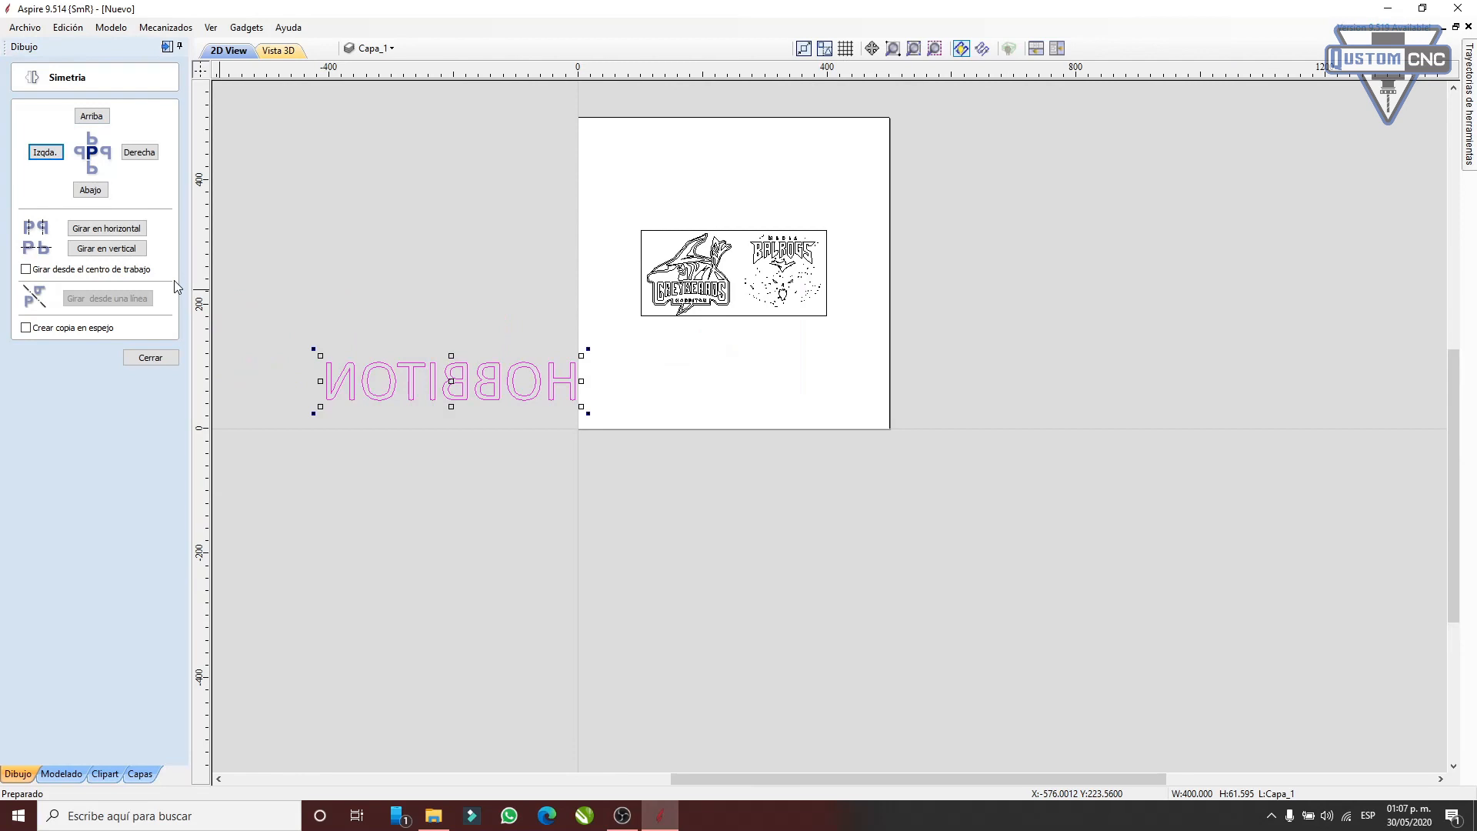
pyautogui.scroll(2, 323, 423)
pyautogui.click(140, 152)
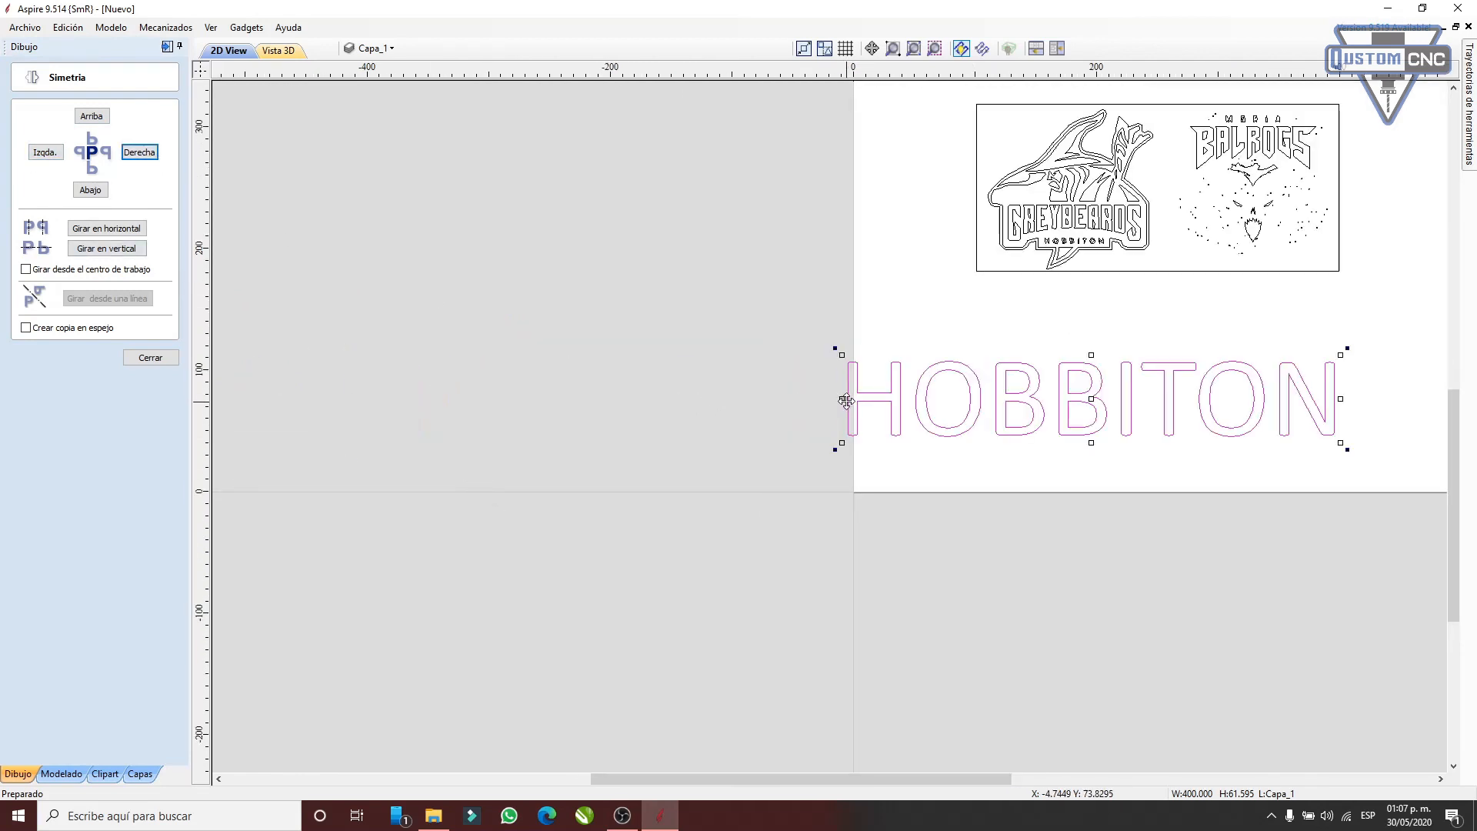
pyautogui.click(50, 158)
pyautogui.click(139, 153)
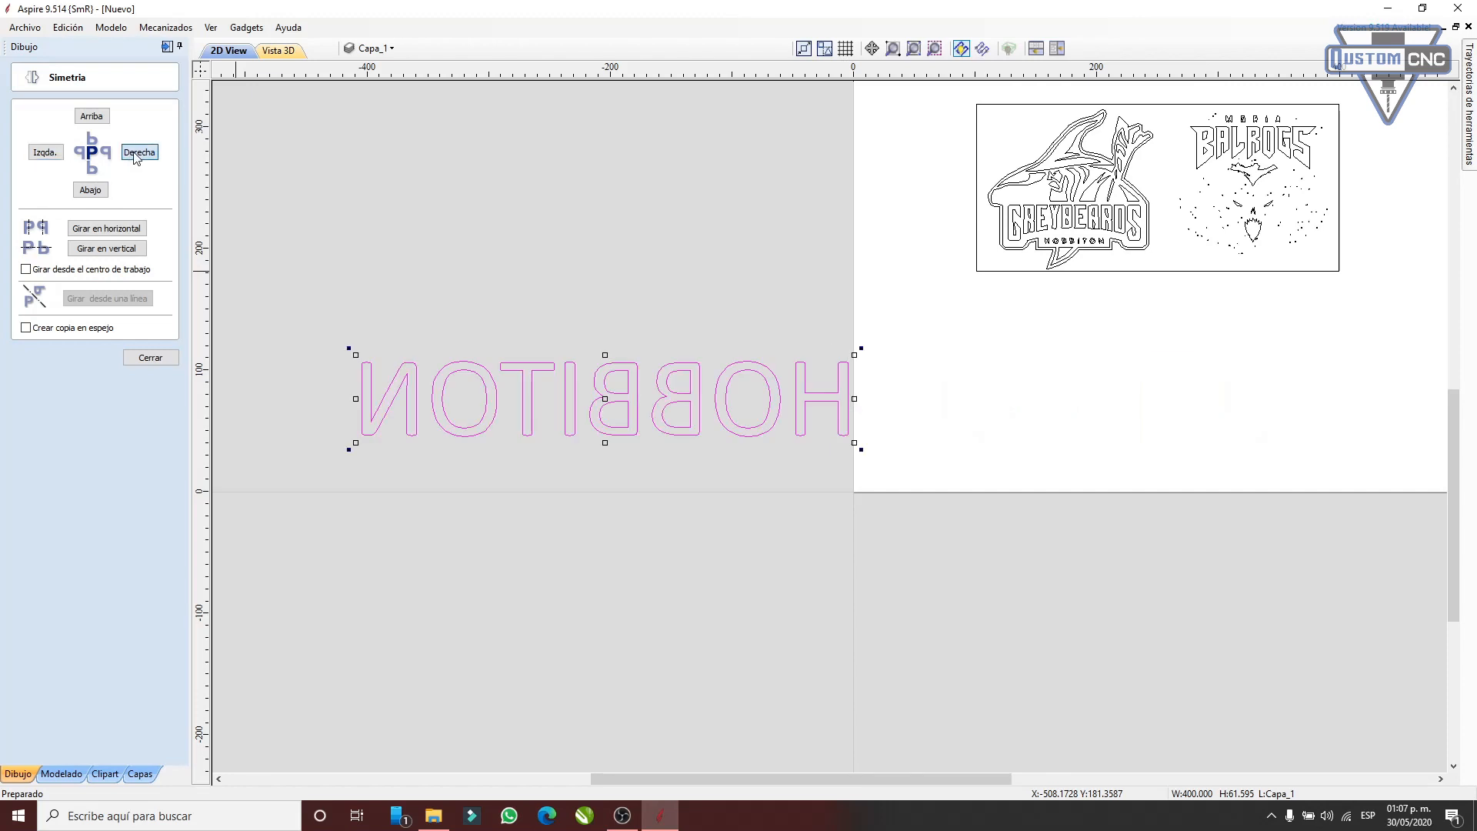
pyautogui.click(40, 153)
pyautogui.click(139, 153)
pyautogui.click(52, 152)
pyautogui.click(139, 152)
# - Try mirroring the HOBBITON text upward, downward, left and right, ending in its original place and orientation
pyautogui.click(92, 116)
pyautogui.click(90, 190)
pyautogui.click(92, 116)
pyautogui.click(44, 151)
pyautogui.click(139, 152)
pyautogui.click(90, 189)
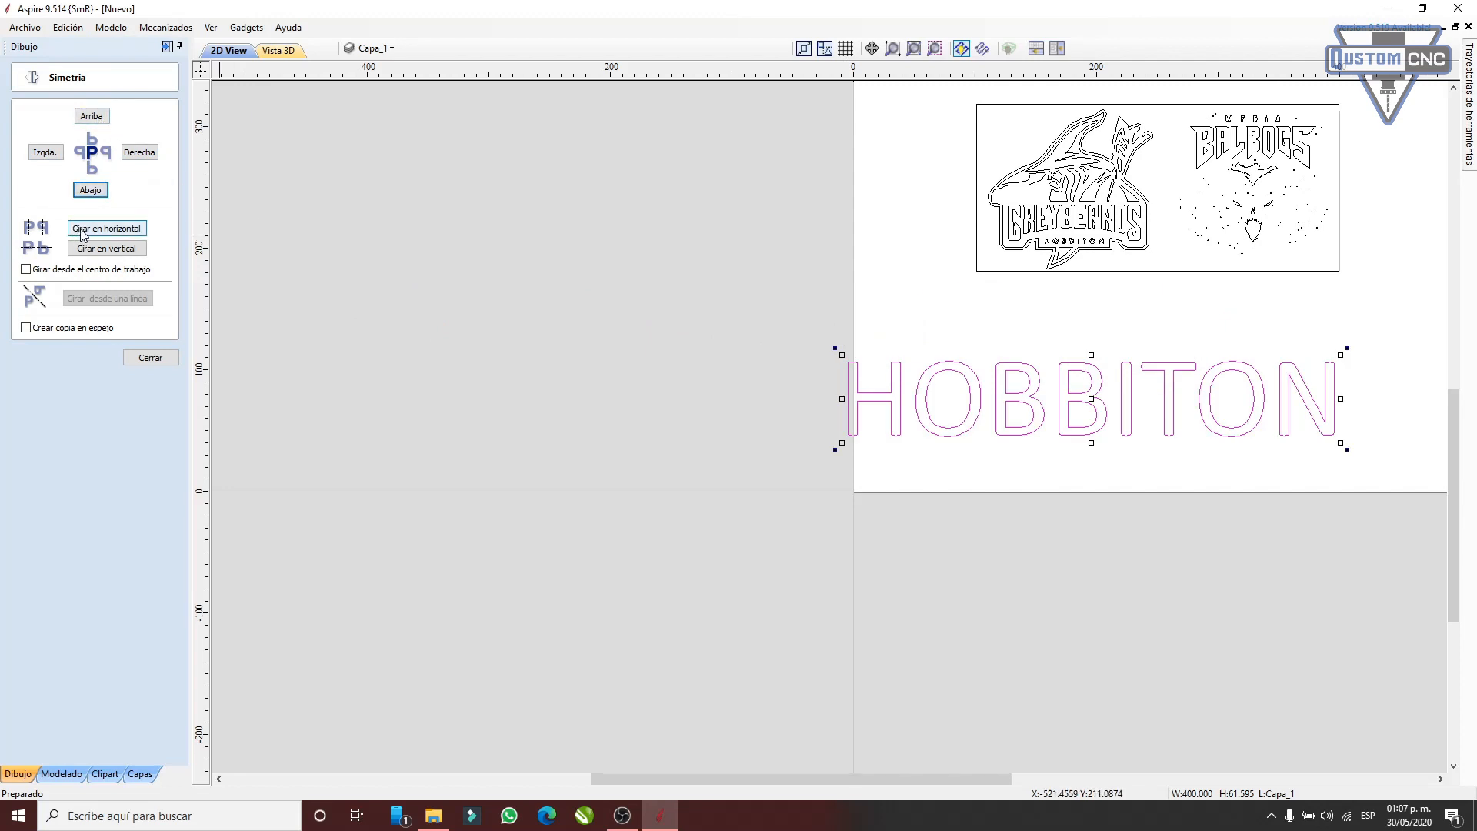
# - Flip the HOBBITON text in place horizontally and vertically several times, finishing in its original readable orientation
pyautogui.click(115, 235)
pyautogui.scroll(5, 1226, 418)
pyautogui.scroll(-5, 1071, 400)
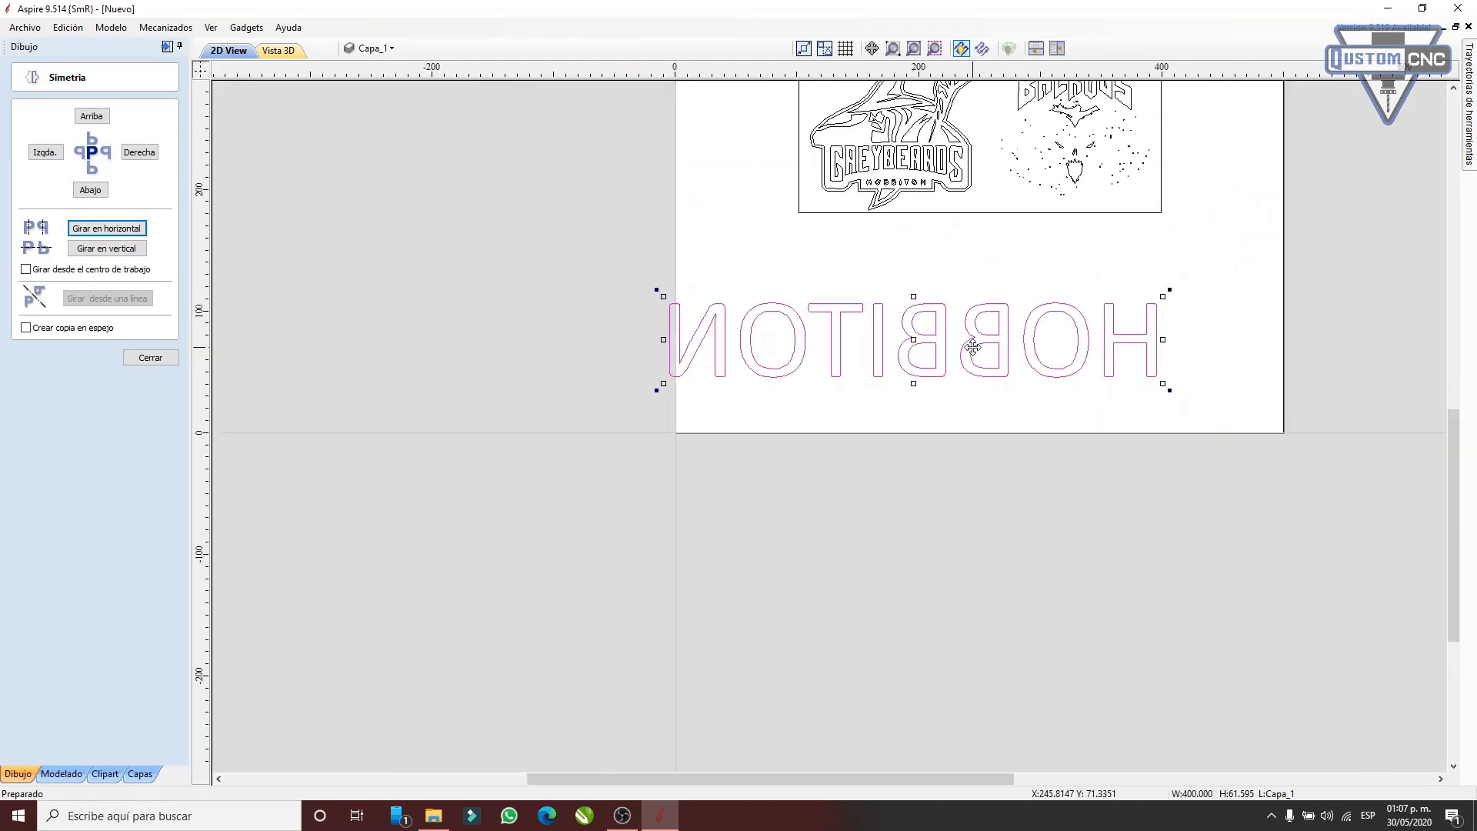
pyautogui.scroll(-1, 1032, 319)
pyautogui.scroll(-1, 858, 340)
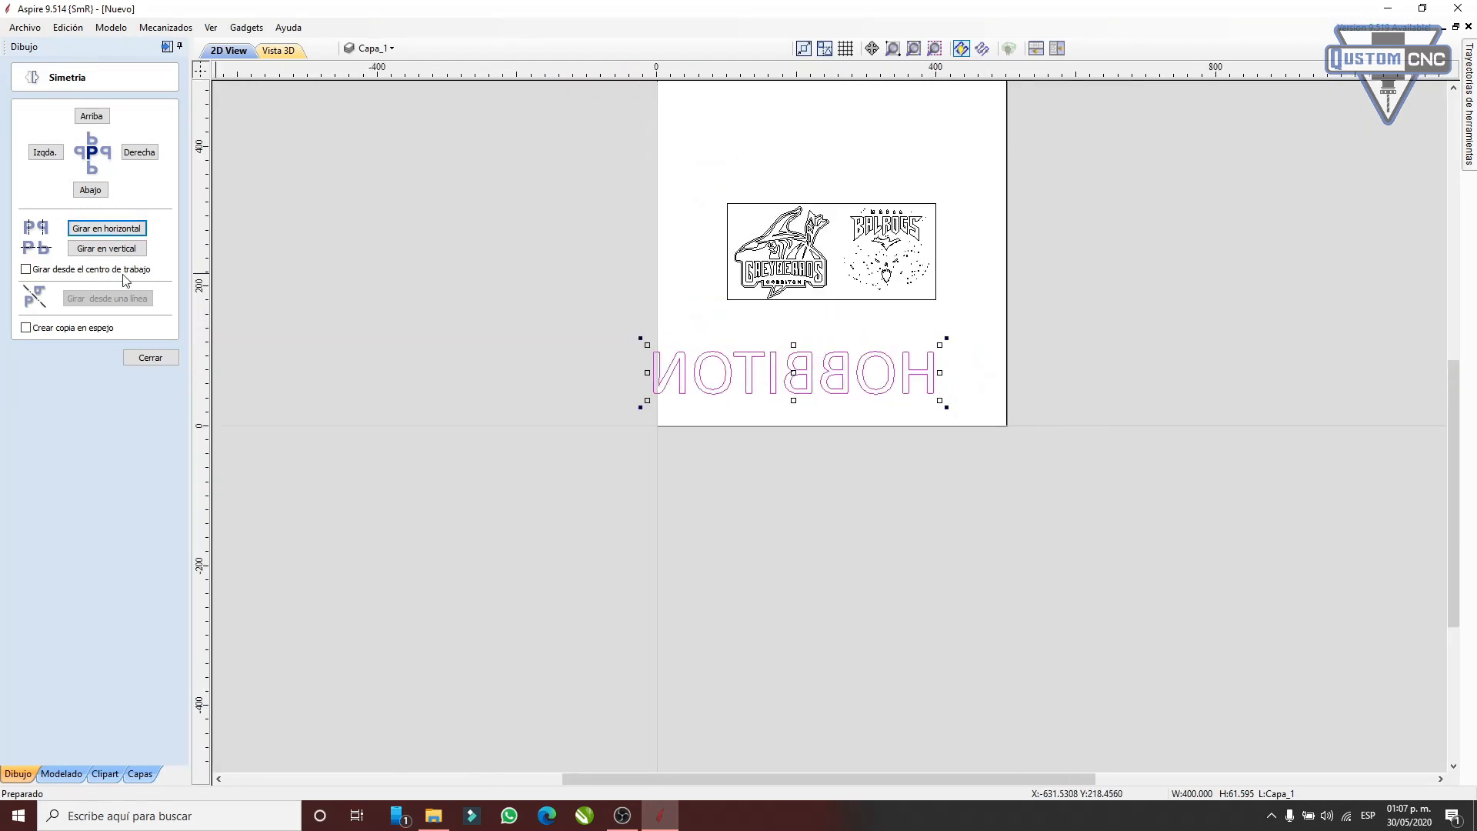
pyautogui.click(128, 247)
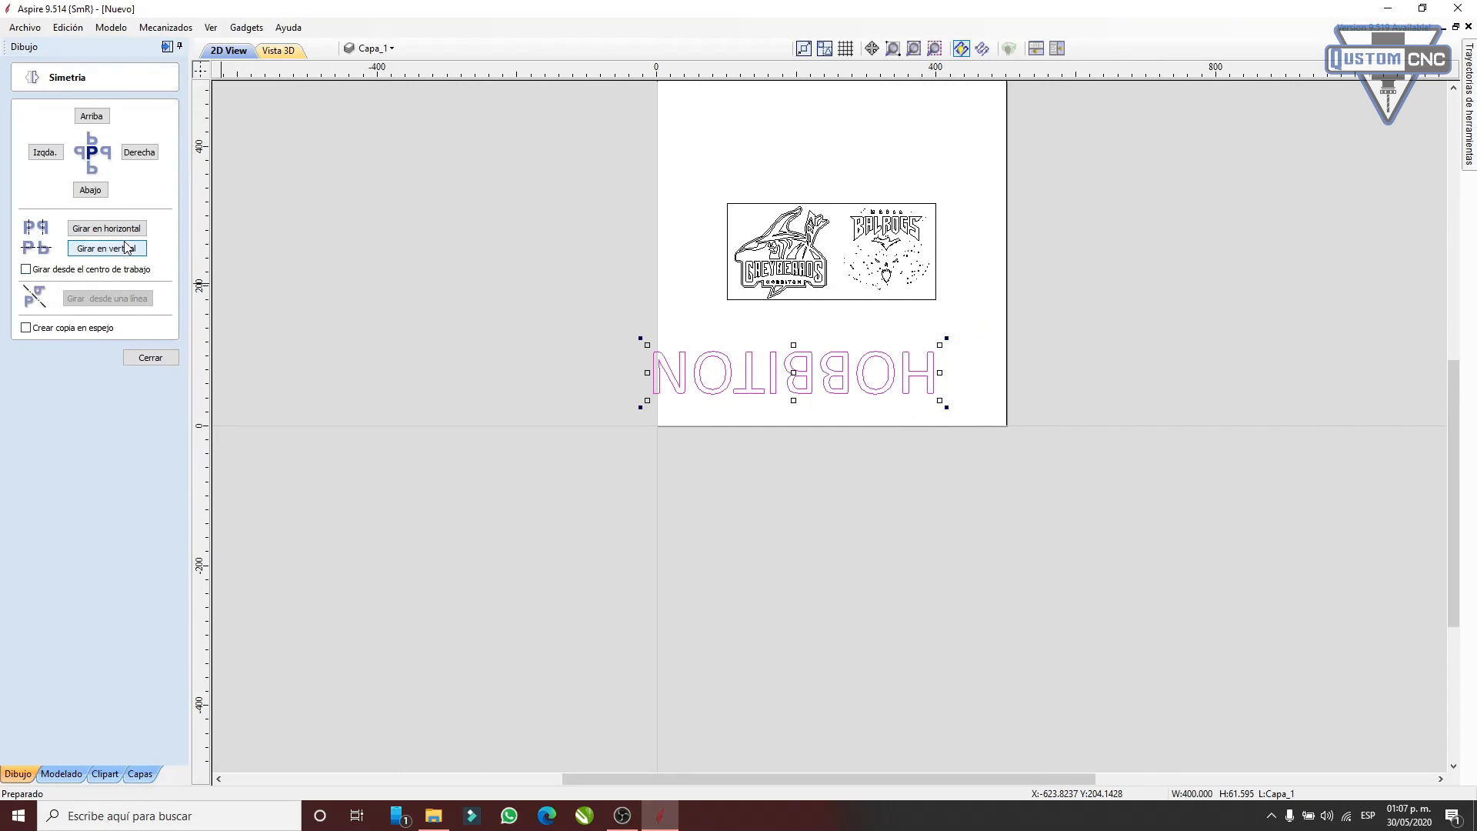
pyautogui.click(129, 230)
pyautogui.click(129, 249)
pyautogui.click(130, 230)
pyautogui.click(129, 230)
# - Create a mirrored copy of the HOBBITON text directly below the original
pyautogui.scroll(2, 837, 346)
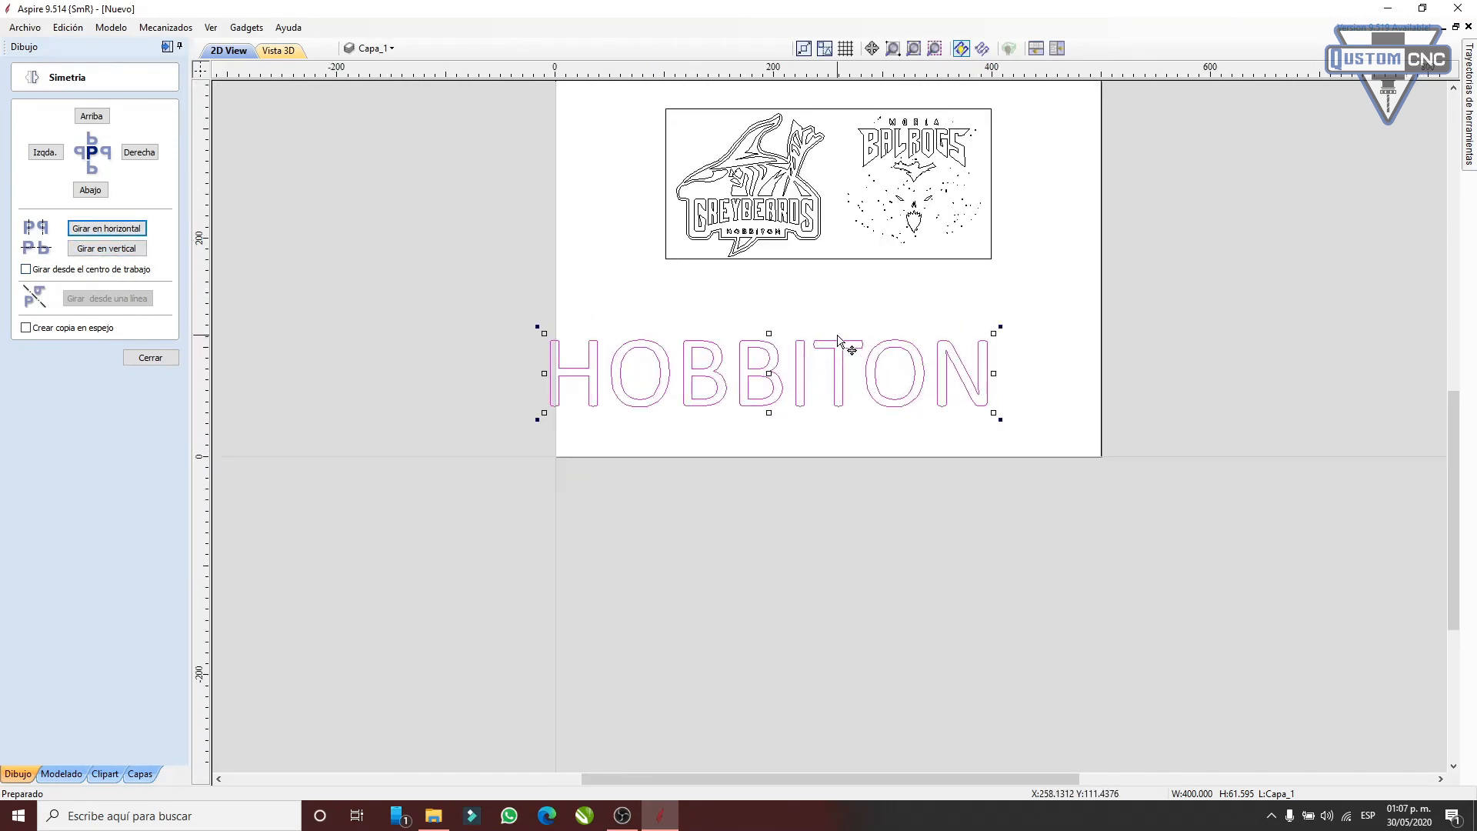
pyautogui.scroll(1, 838, 341)
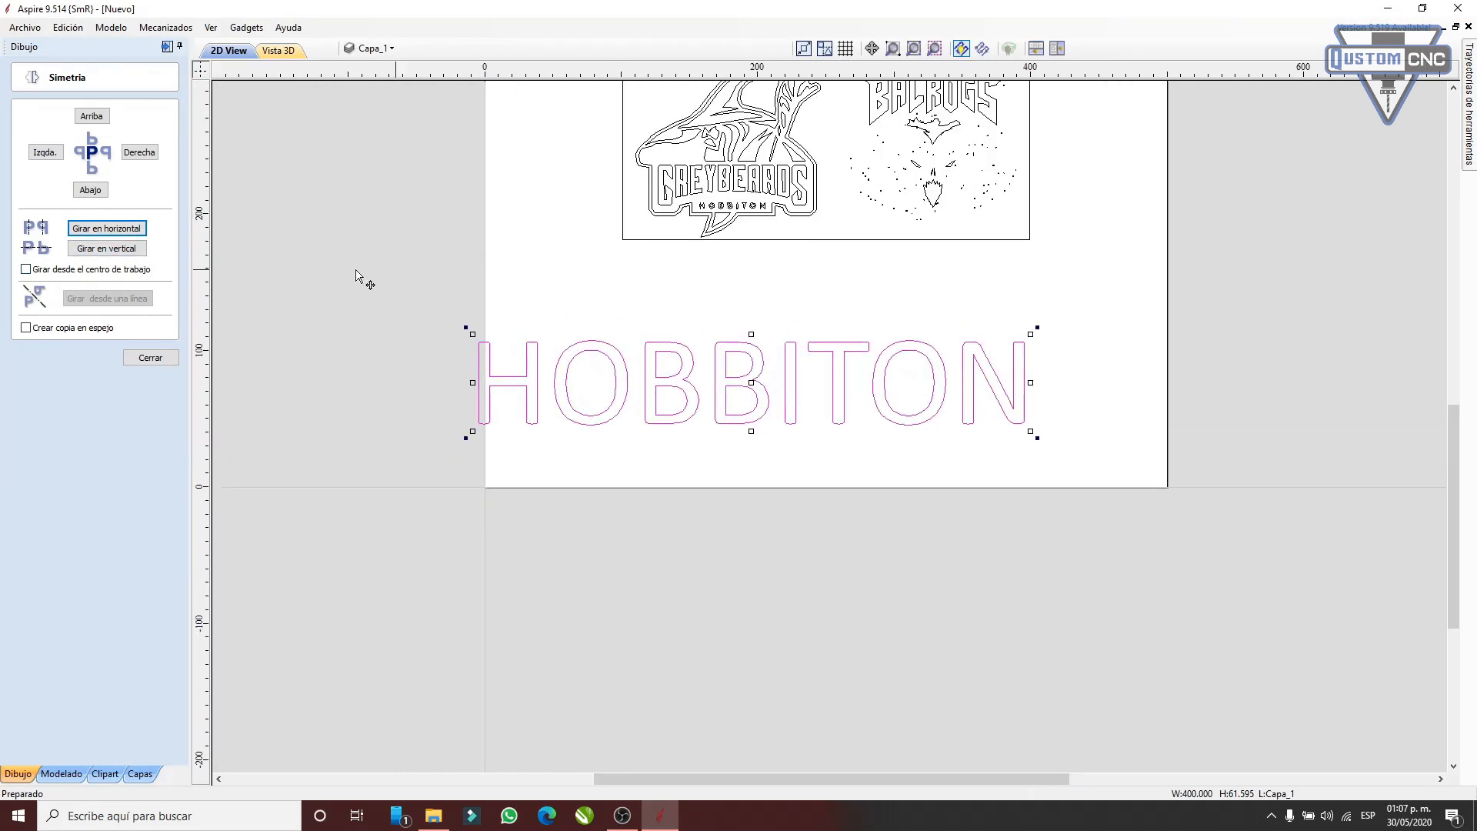
pyautogui.click(26, 328)
pyautogui.click(91, 190)
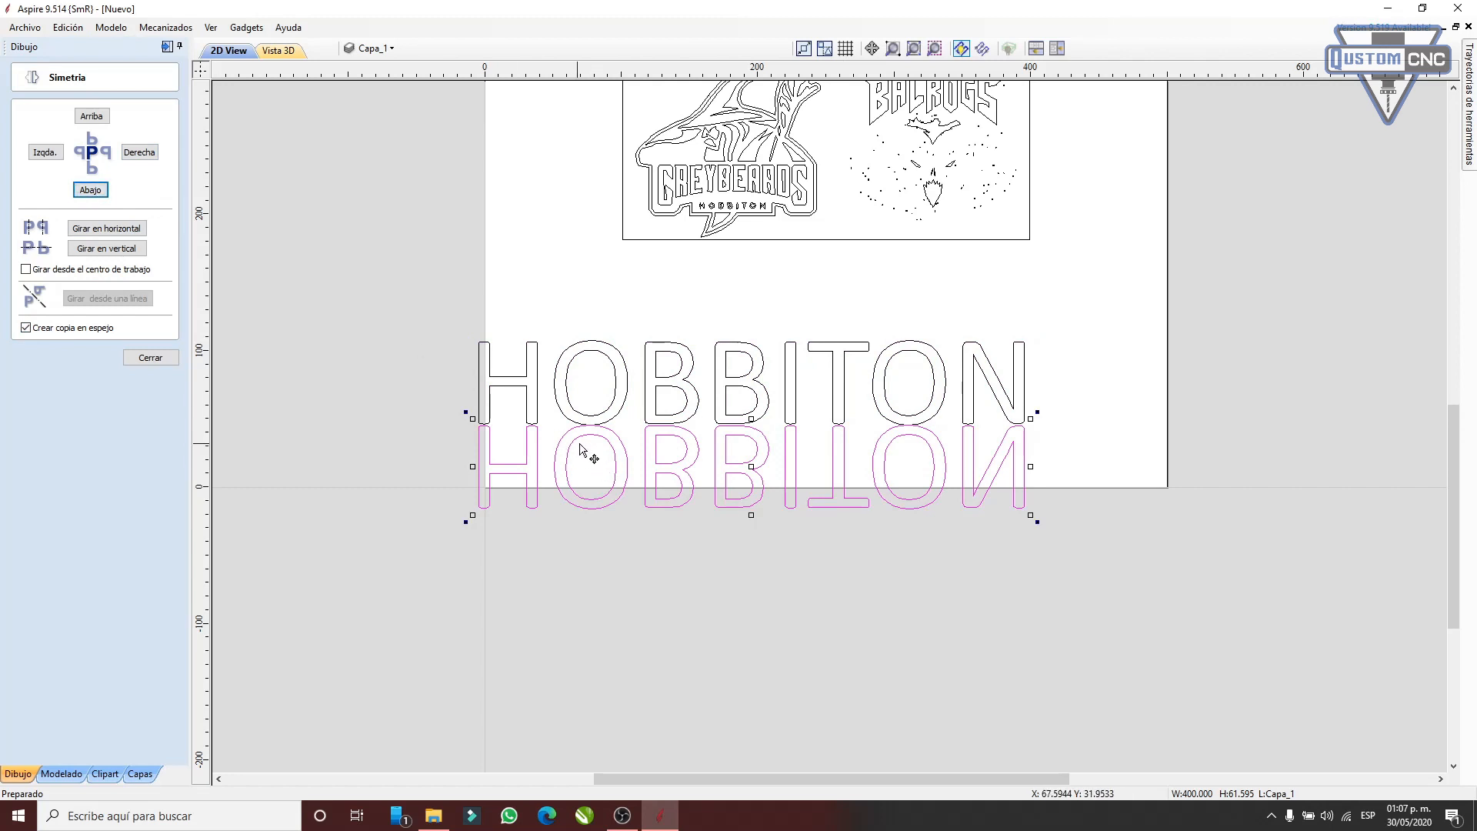
# - Create five more mirrored copies of the HOBBITON text, each directly below the previous one
pyautogui.scroll(3, 662, 369)
pyautogui.scroll(-4, 676, 392)
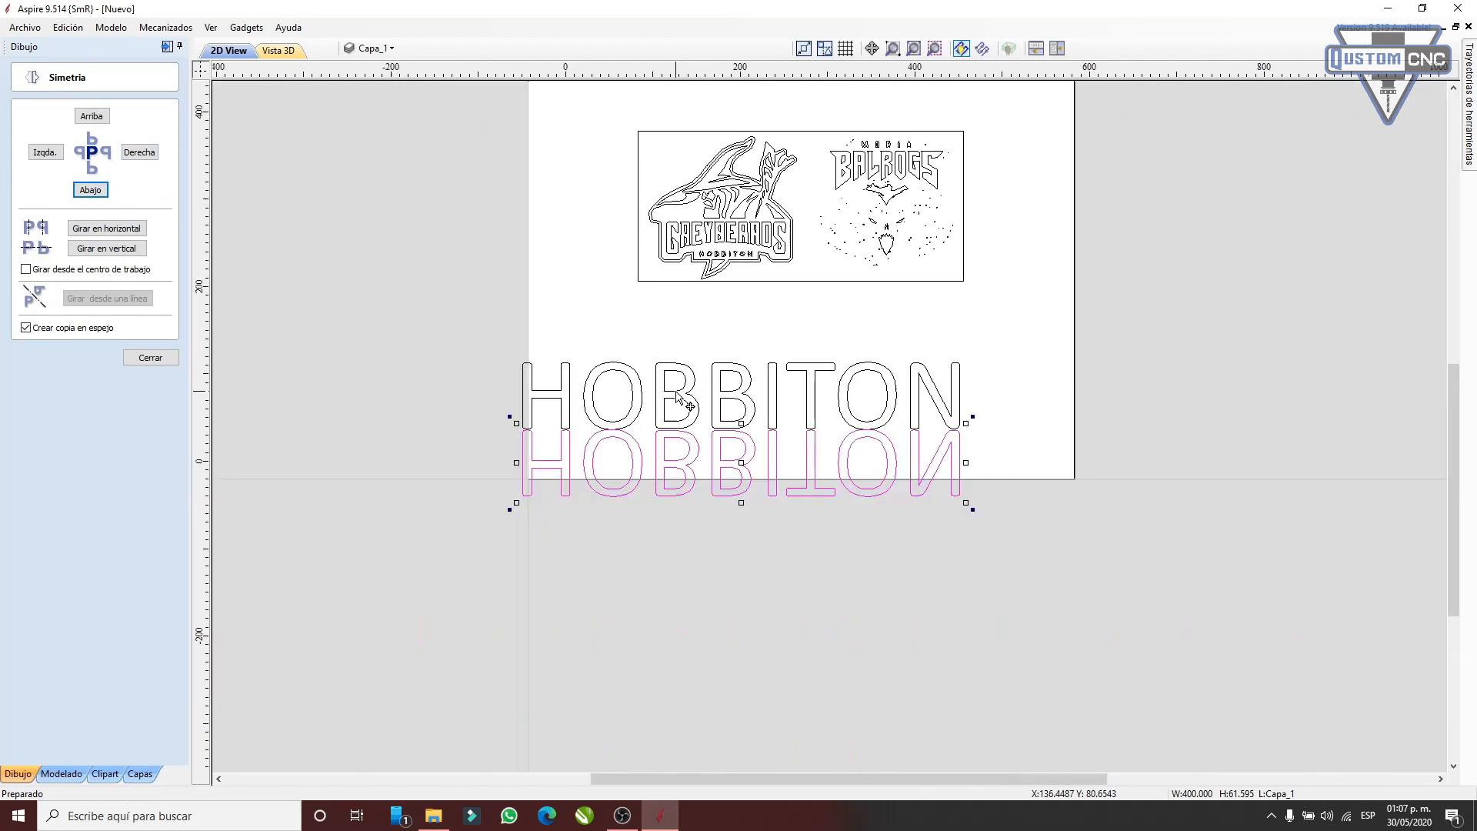
pyautogui.scroll(2, 624, 423)
pyautogui.click(94, 191)
pyautogui.click(90, 190)
pyautogui.click(91, 190)
pyautogui.click(90, 190)
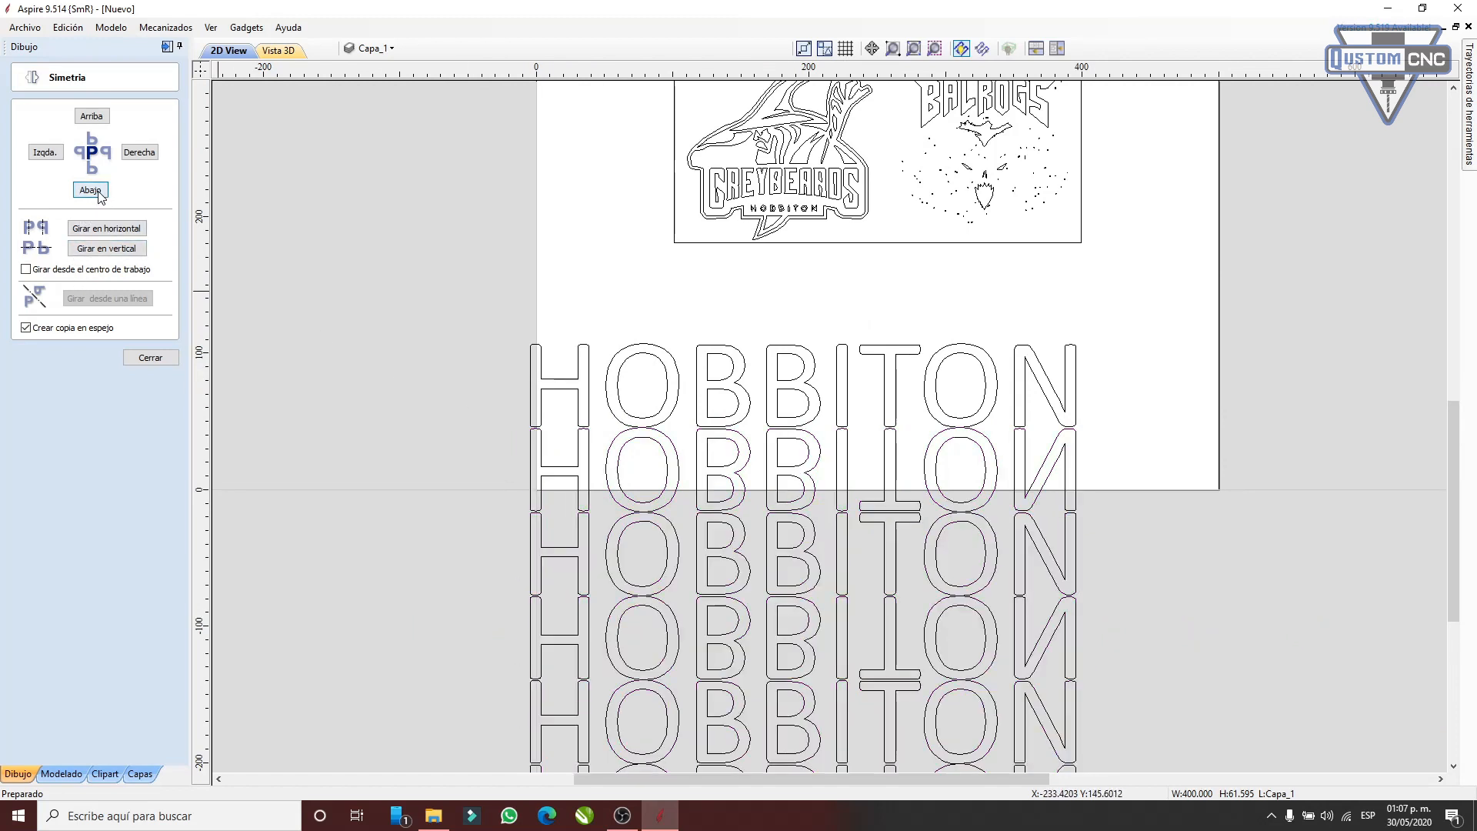
pyautogui.scroll(-5, 613, 372)
pyautogui.scroll(2, 868, 473)
pyautogui.scroll(3, 871, 476)
pyautogui.scroll(-4, 785, 431)
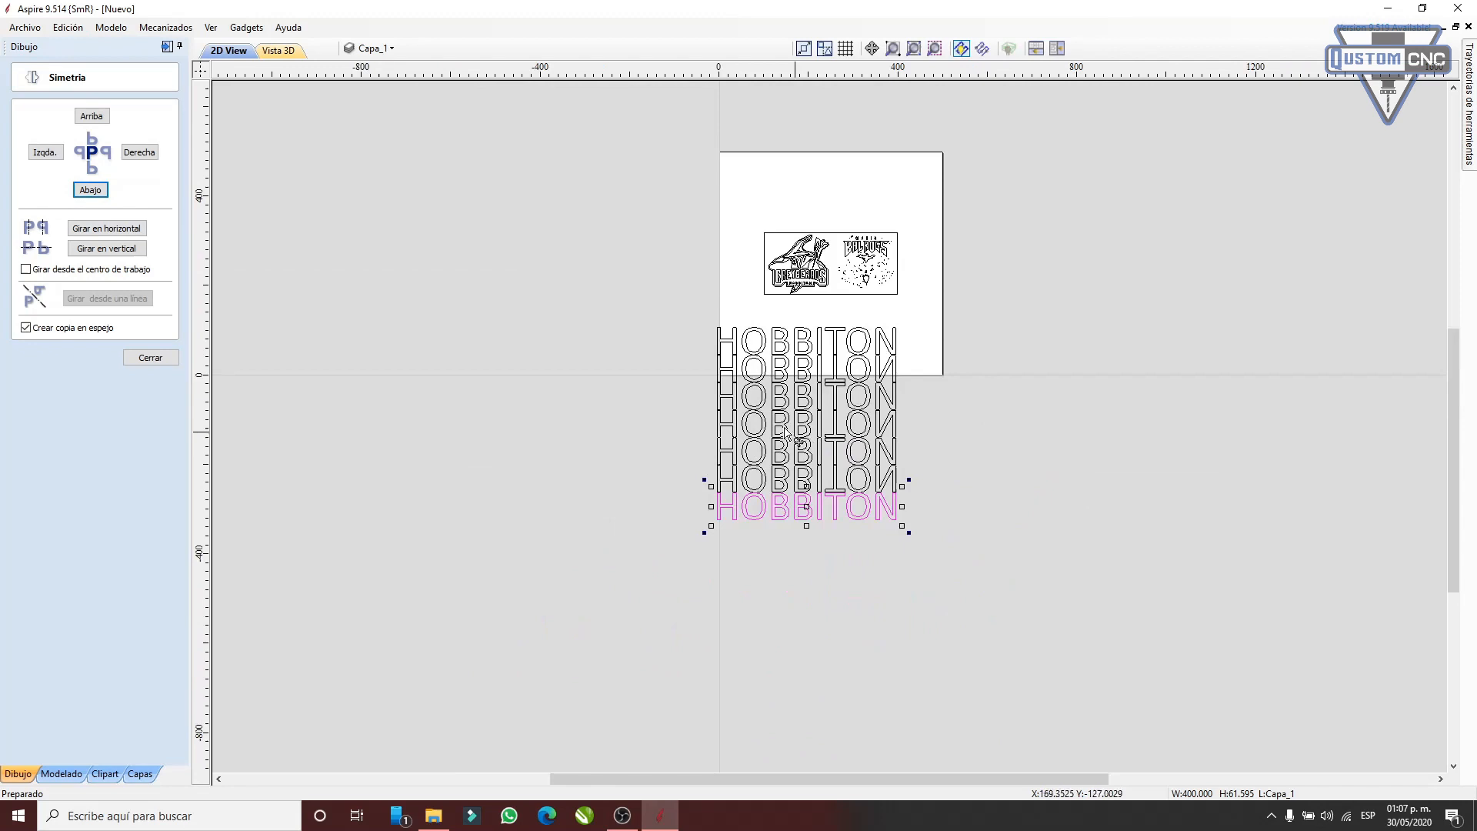
# - Delete all the mirrored copies below the original HOBBITON text and close the mirror tool
pyautogui.scroll(2, 693, 369)
pyautogui.moveTo(637, 329); pyautogui.dragTo(996, 593)
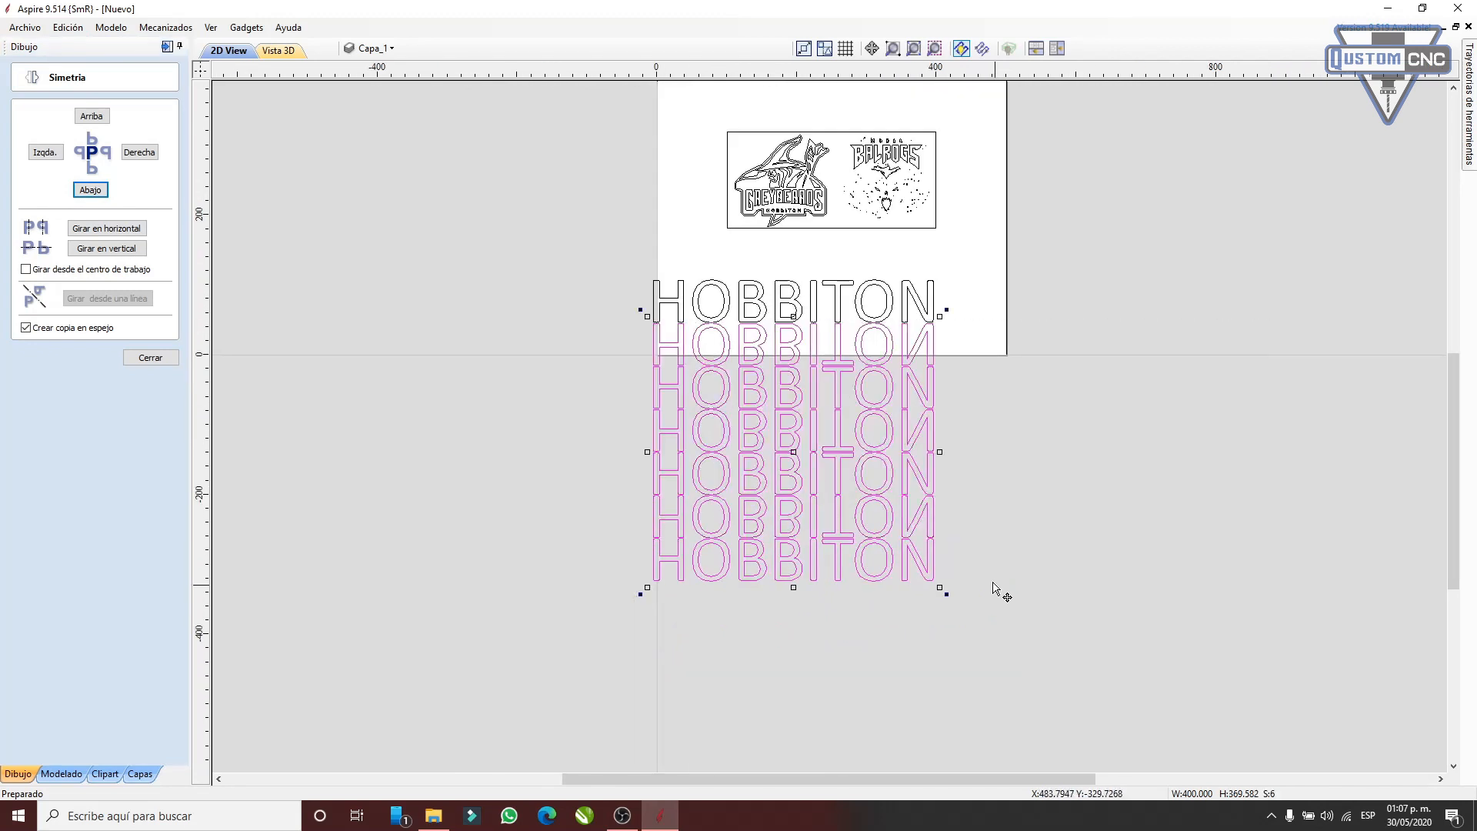
pyautogui.press('Delete')
pyautogui.click(146, 357)
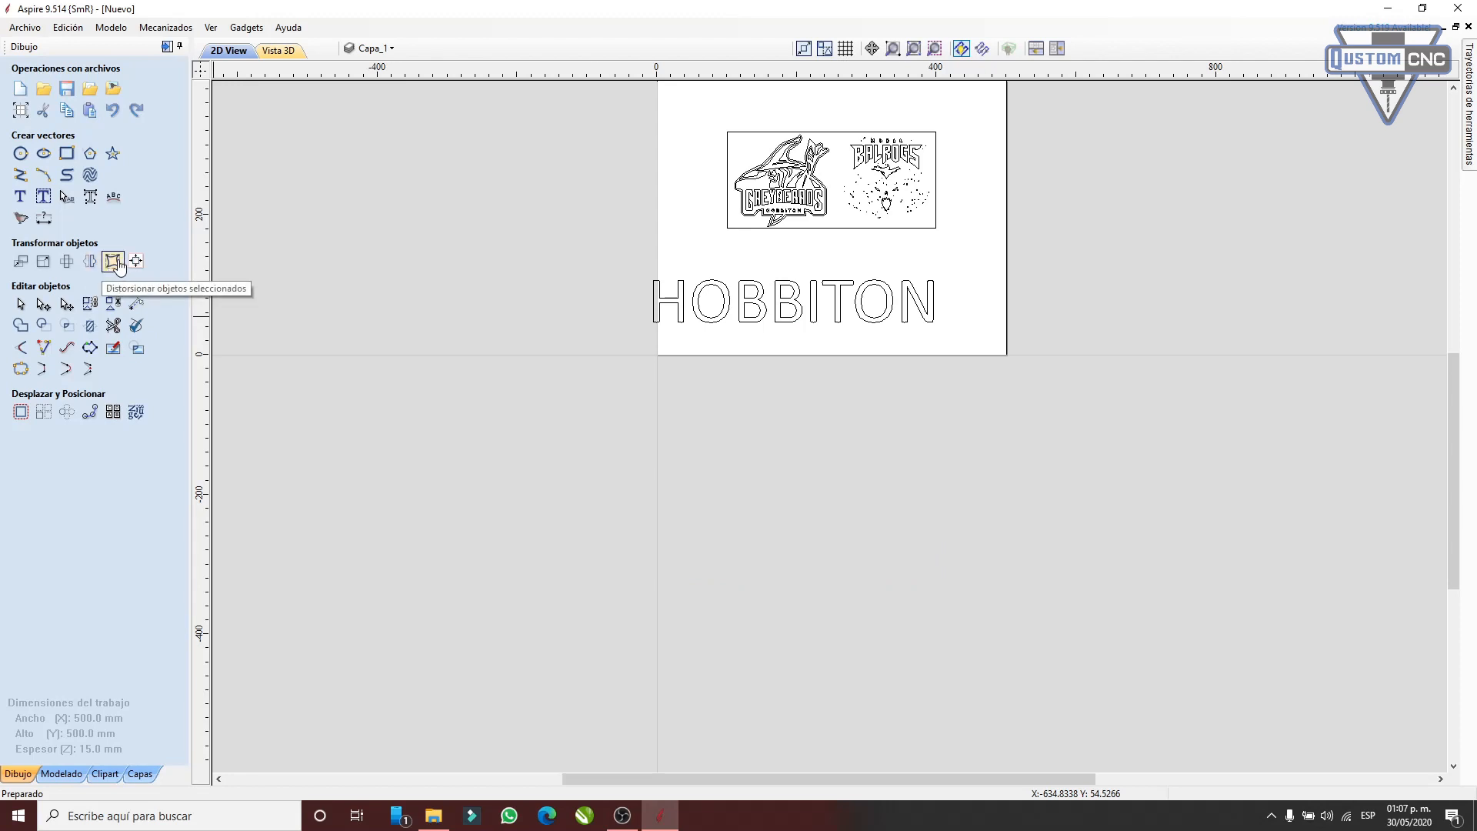
# - Look through the distort tool's envelope modes for the HOBBITON text, moving the text against the material's left edge
pyautogui.moveTo(690, 312); pyautogui.dragTo(388, 309)
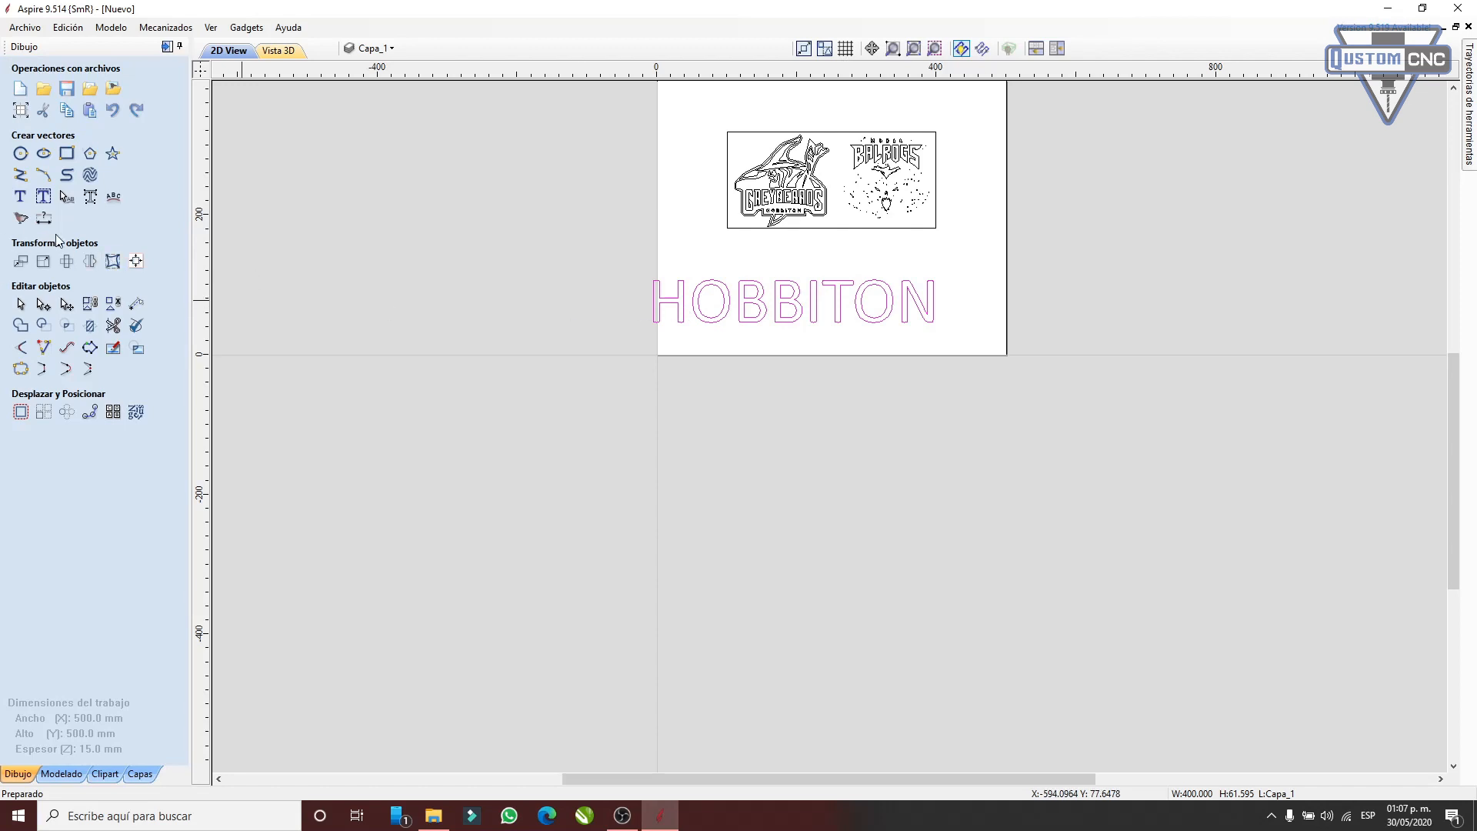
pyautogui.scroll(5, 674, 290)
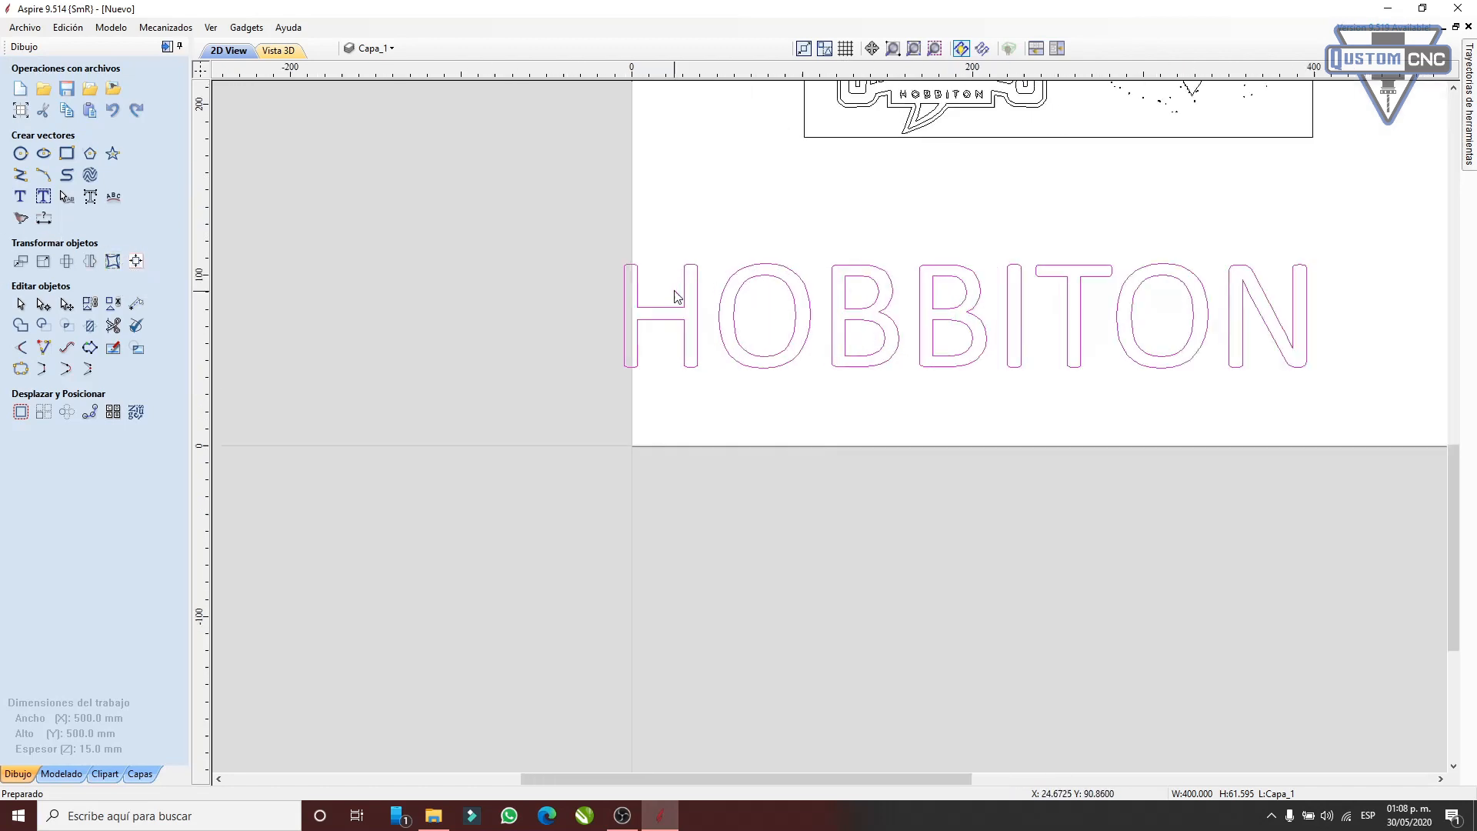
pyautogui.click(111, 263)
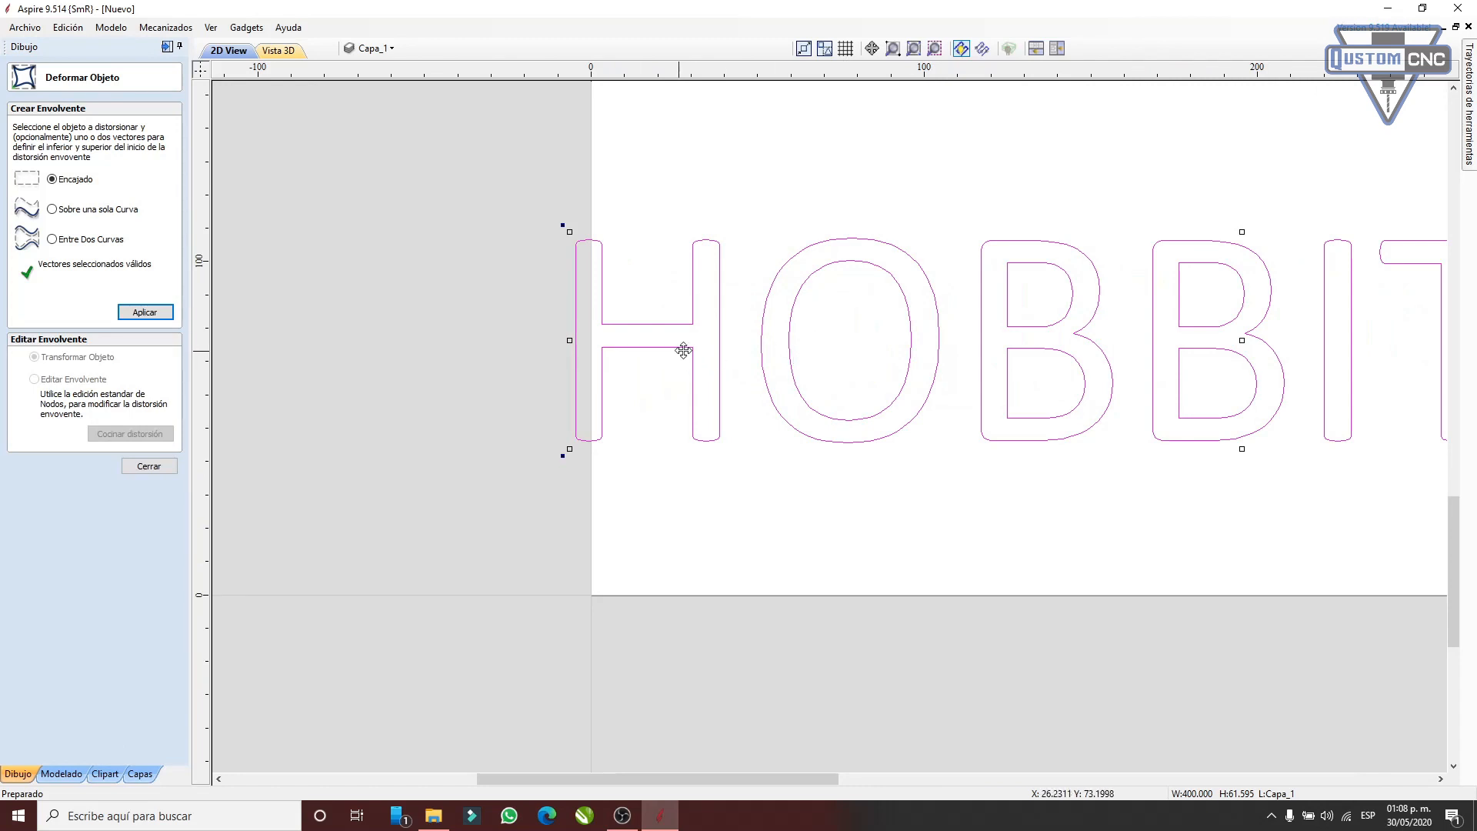
pyautogui.moveTo(706, 350); pyautogui.dragTo(681, 350)
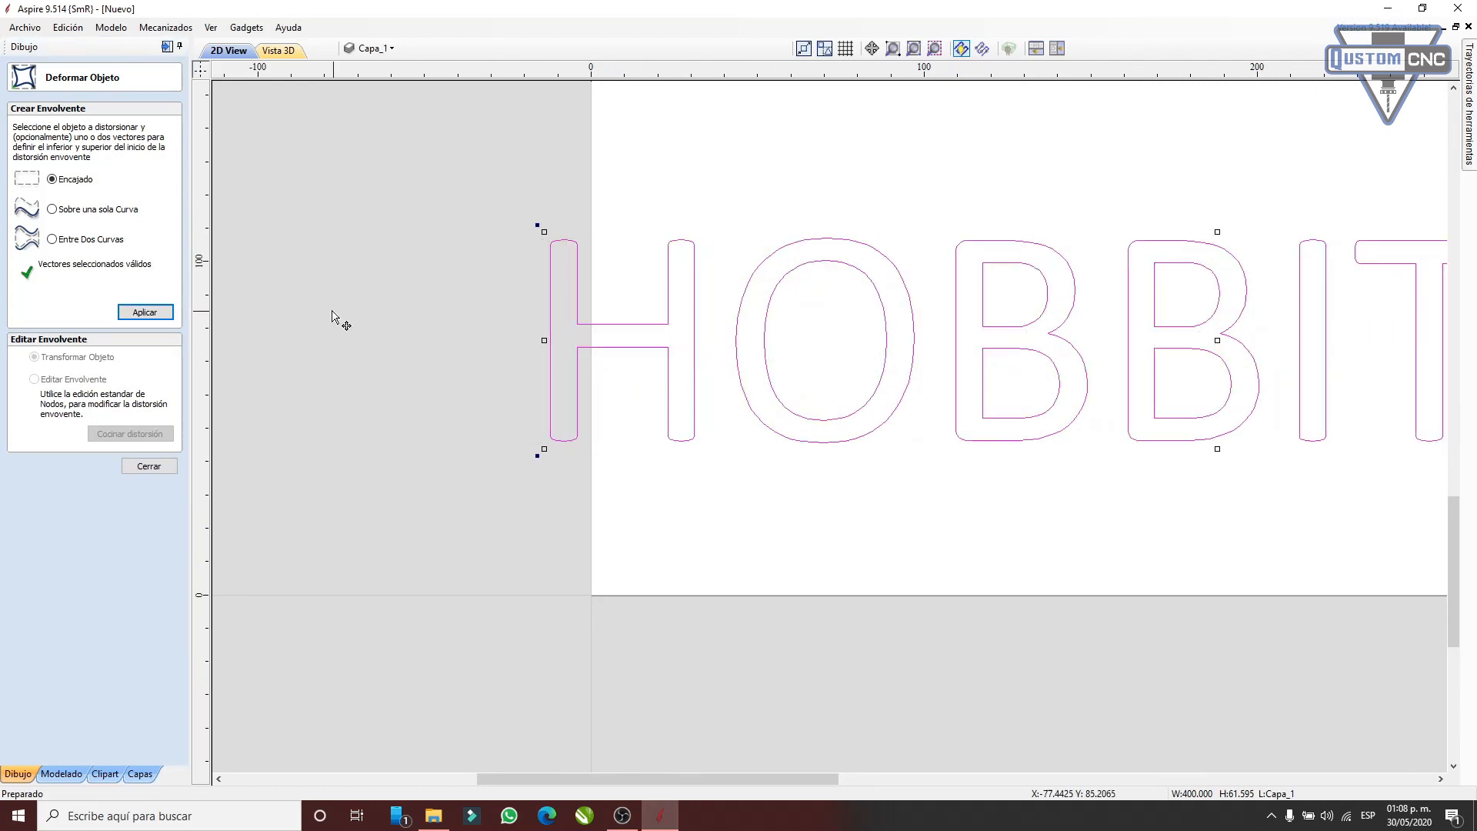
pyautogui.click(113, 210)
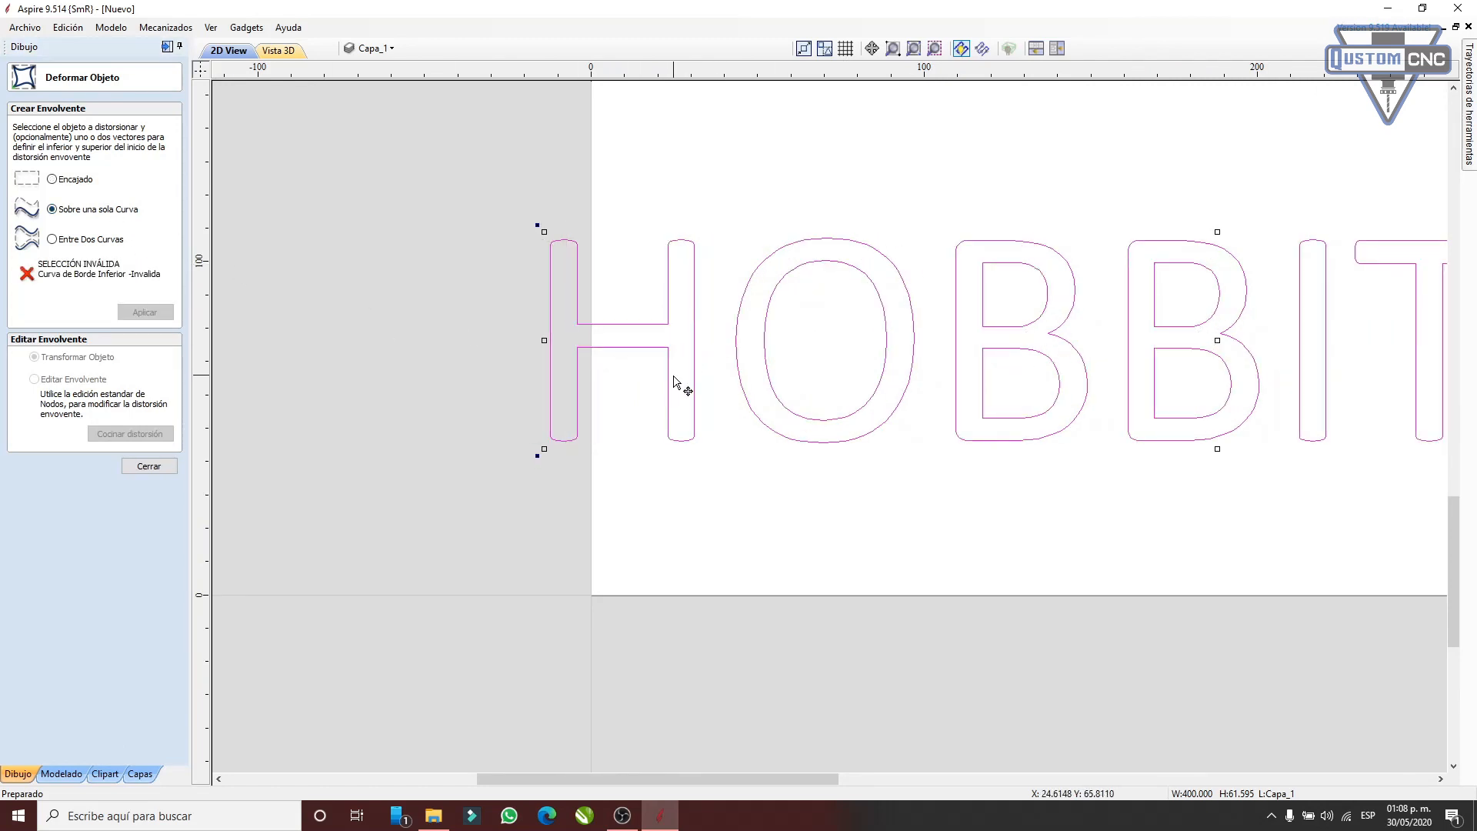
pyautogui.moveTo(693, 392); pyautogui.dragTo(740, 359)
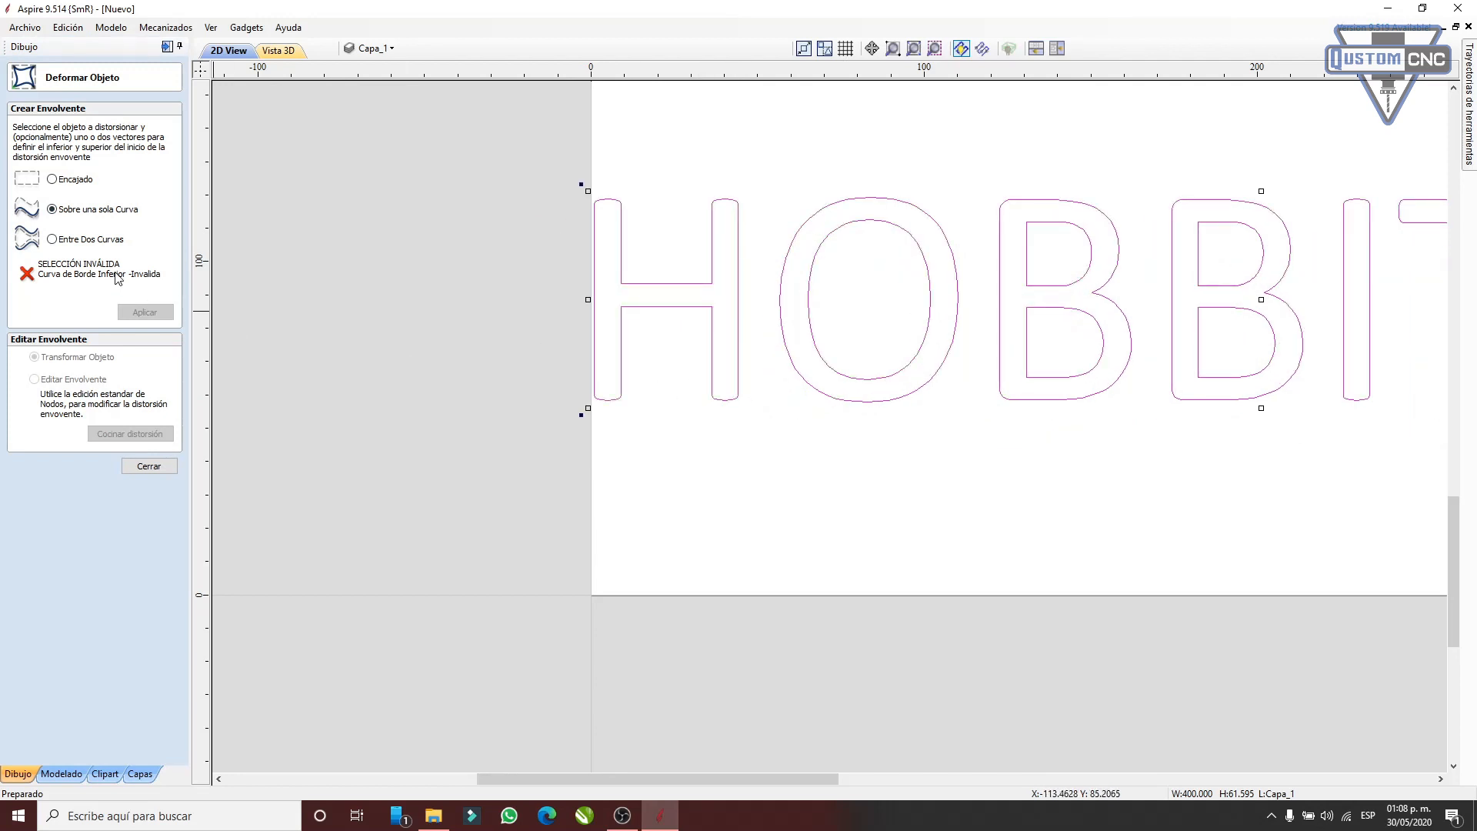
pyautogui.click(52, 239)
pyautogui.click(148, 467)
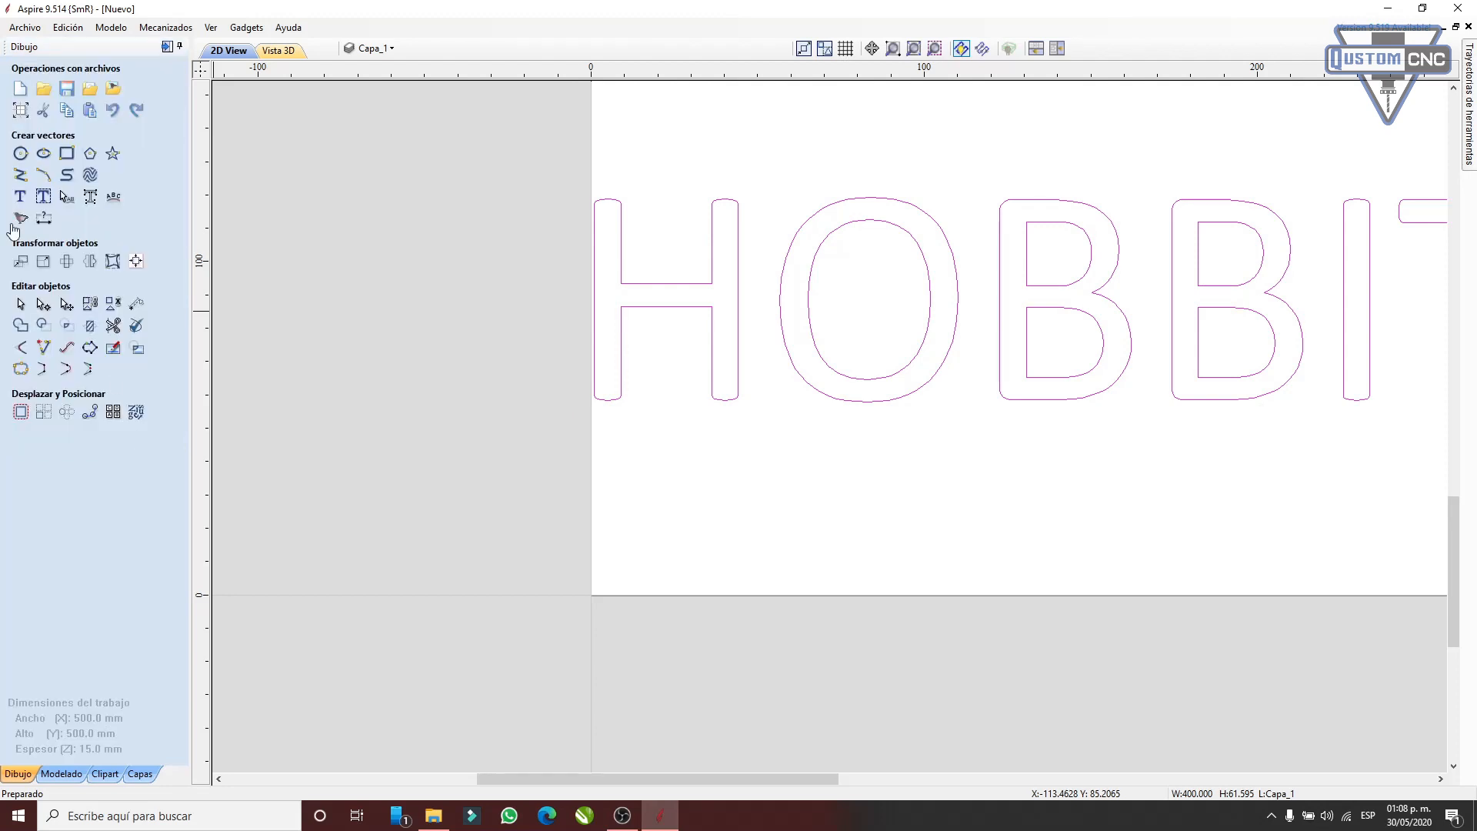
# - Draw an open polyline below the HOBBITON text with a horizontal segment about 420 mm long and a short rising end segment
pyautogui.click(24, 177)
pyautogui.scroll(-2, 471, 366)
pyautogui.scroll(-2, 468, 368)
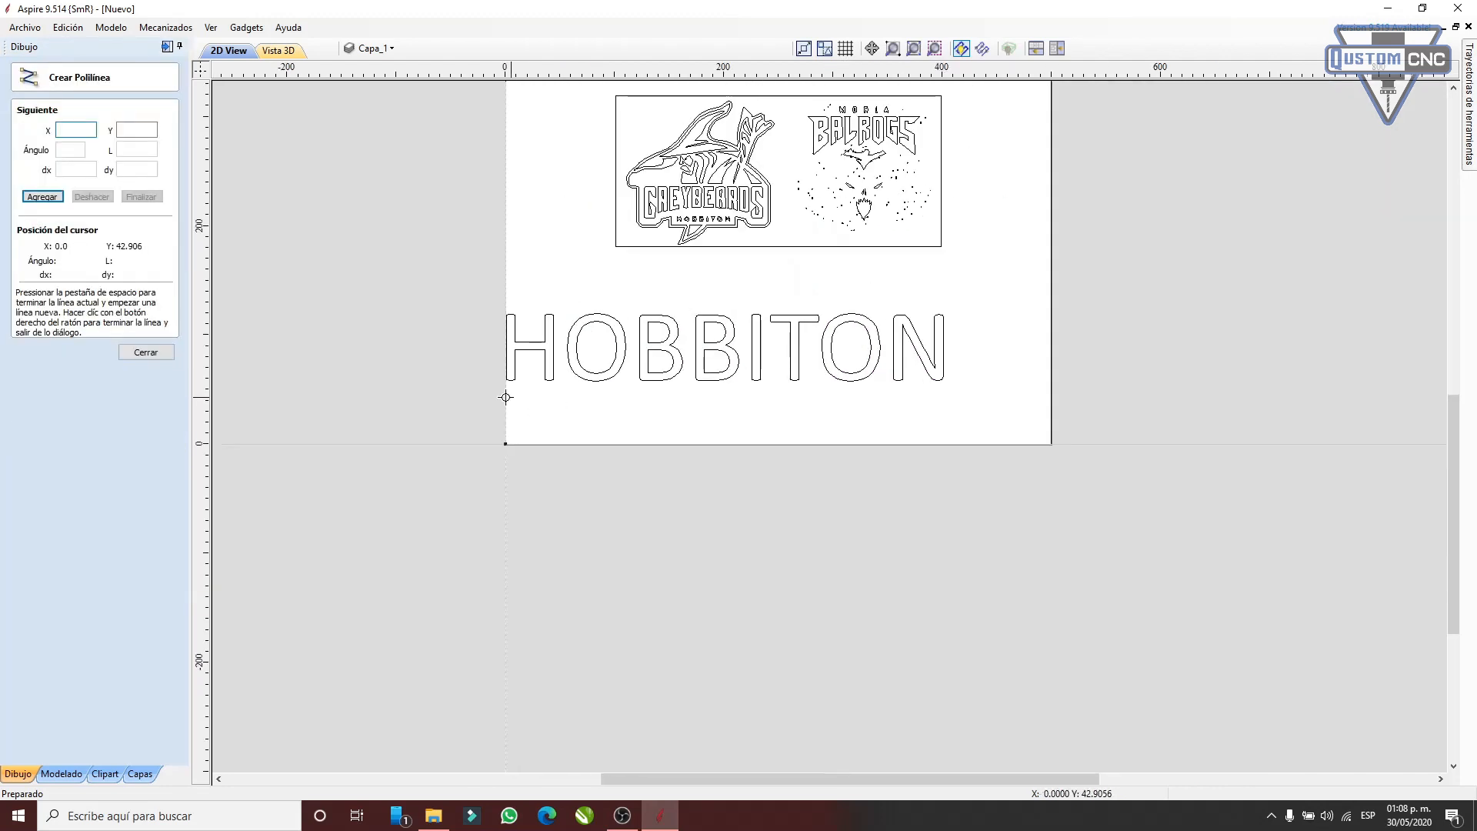
pyautogui.click(505, 395)
pyautogui.click(964, 395)
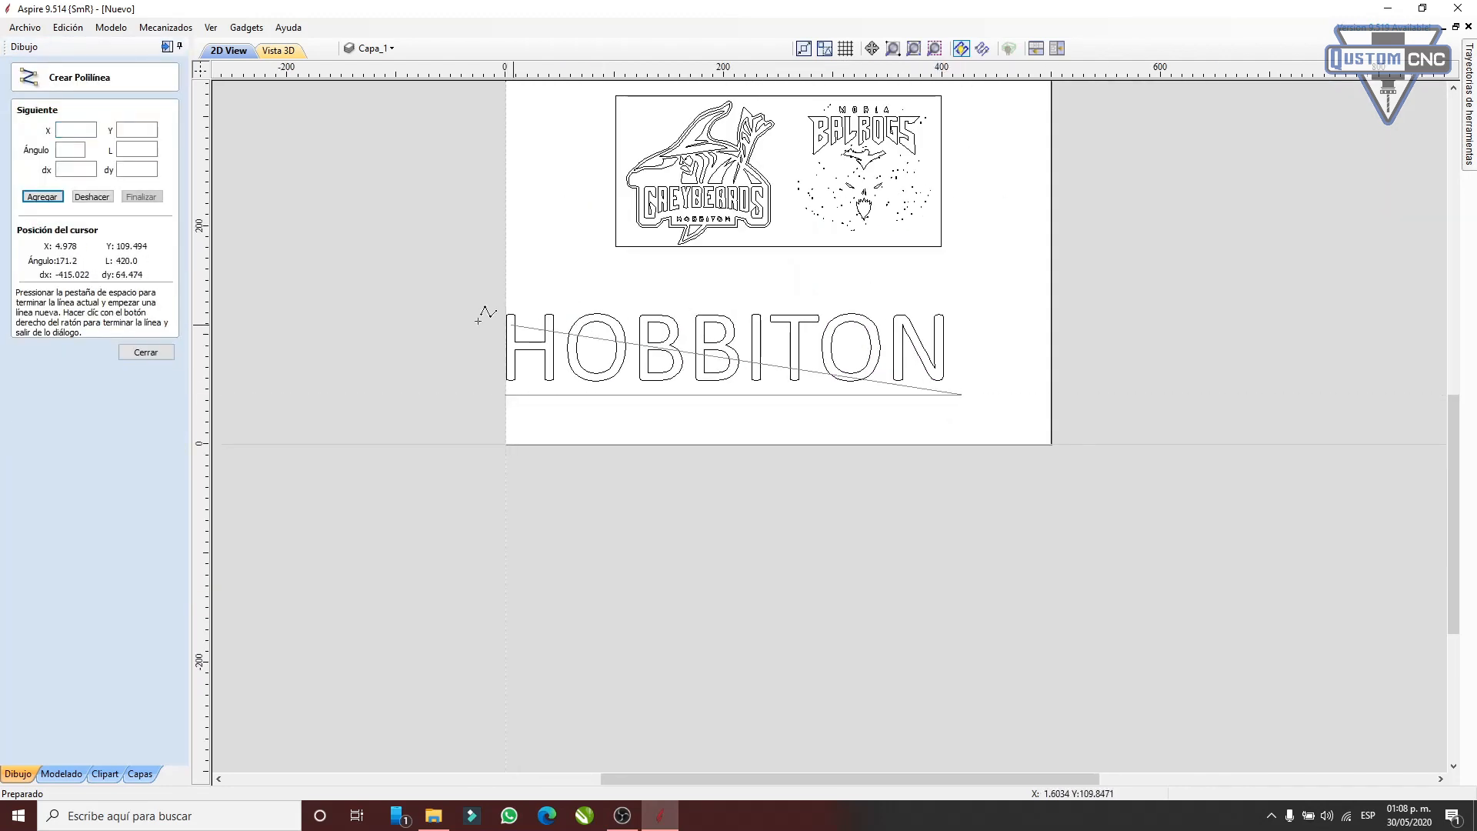
pyautogui.click(1007, 378)
pyautogui.rightClick(1042, 481)
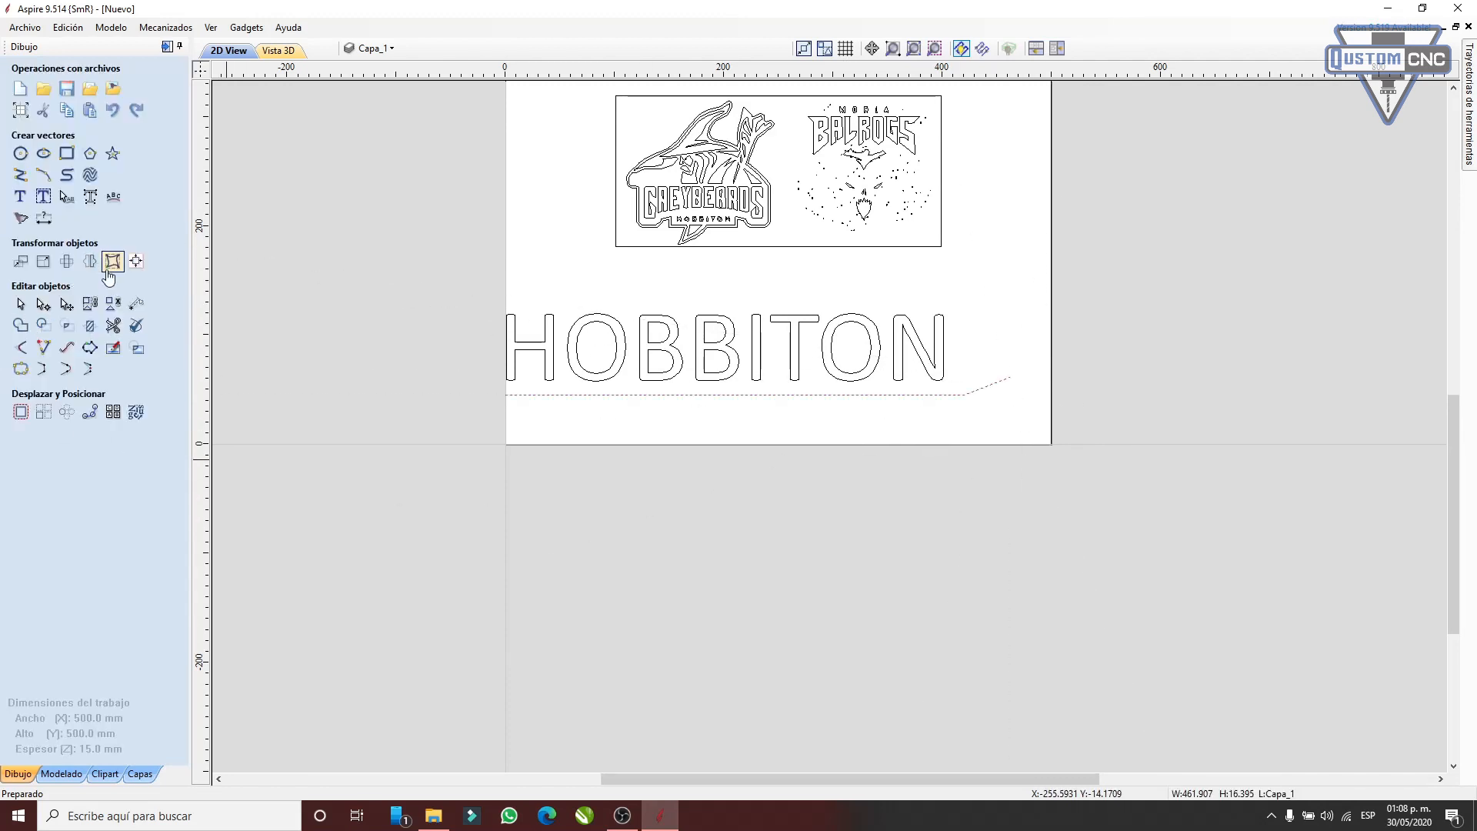
# - Move the polyline slightly down, apply a bounding-box envelope distortion to it and reshape its right end by the envelope nodes
pyautogui.click(111, 263)
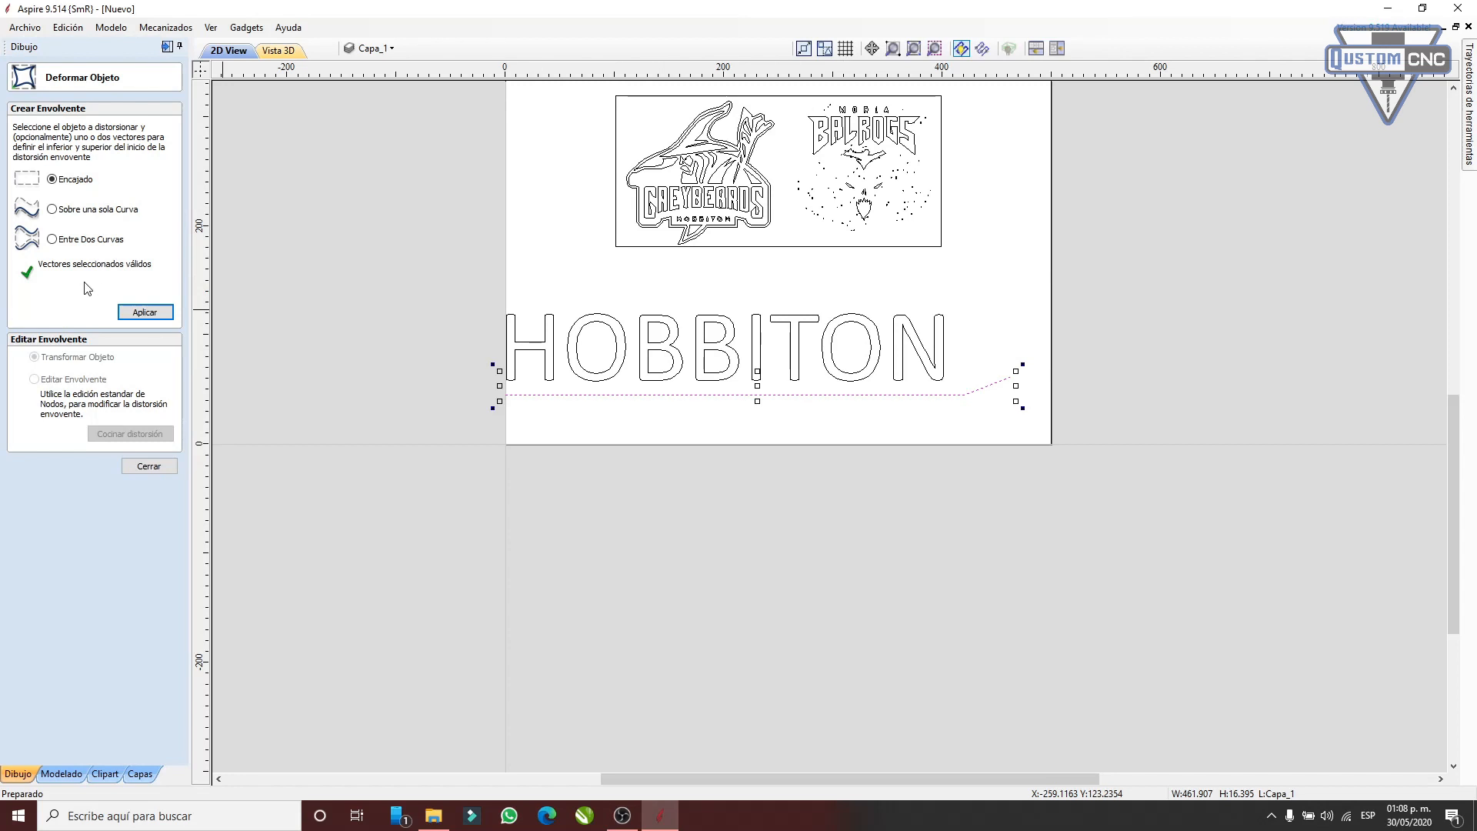
pyautogui.moveTo(681, 395); pyautogui.dragTo(680, 414)
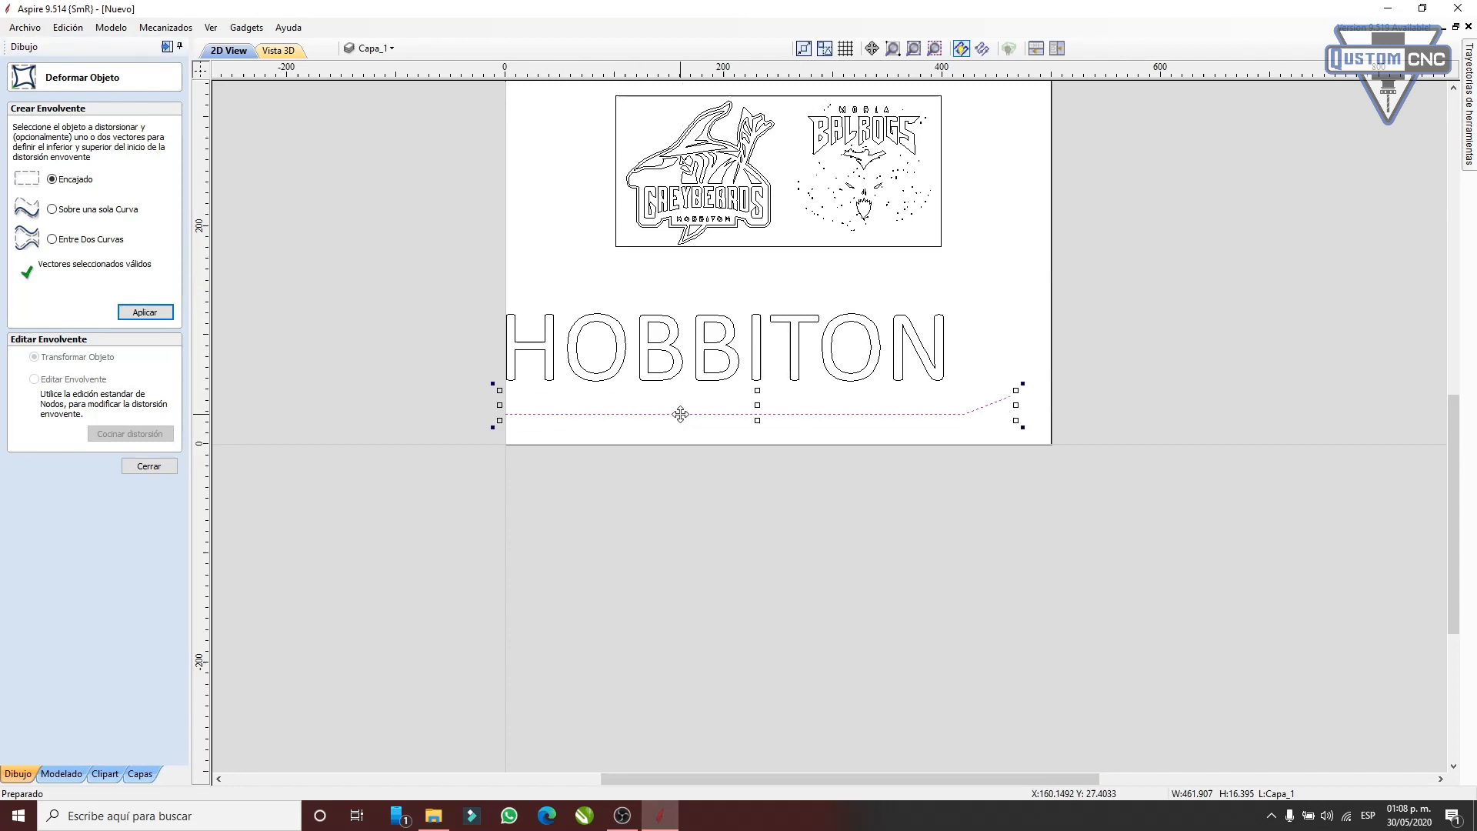
pyautogui.click(146, 312)
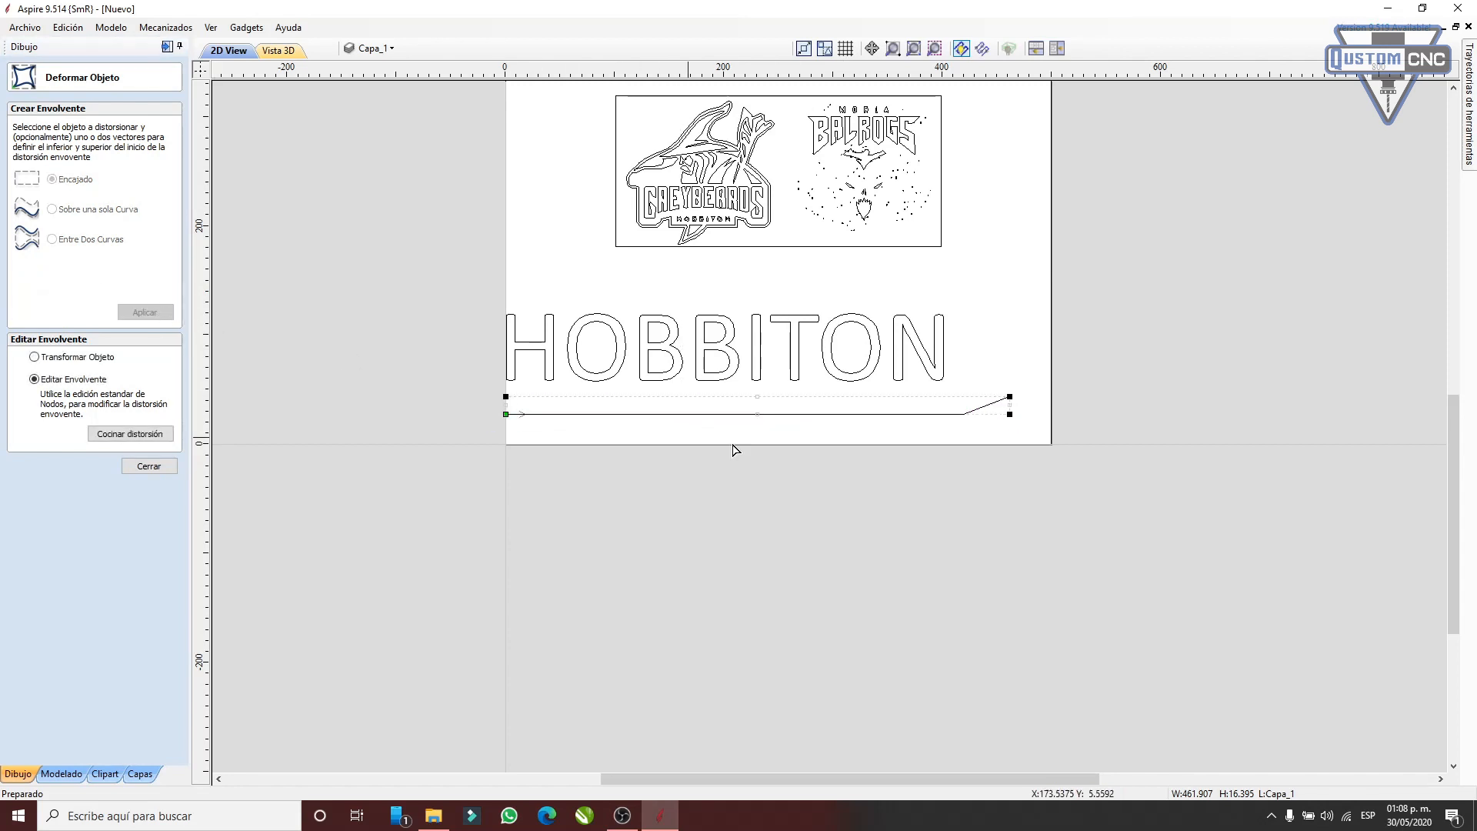
pyautogui.scroll(1, 796, 443)
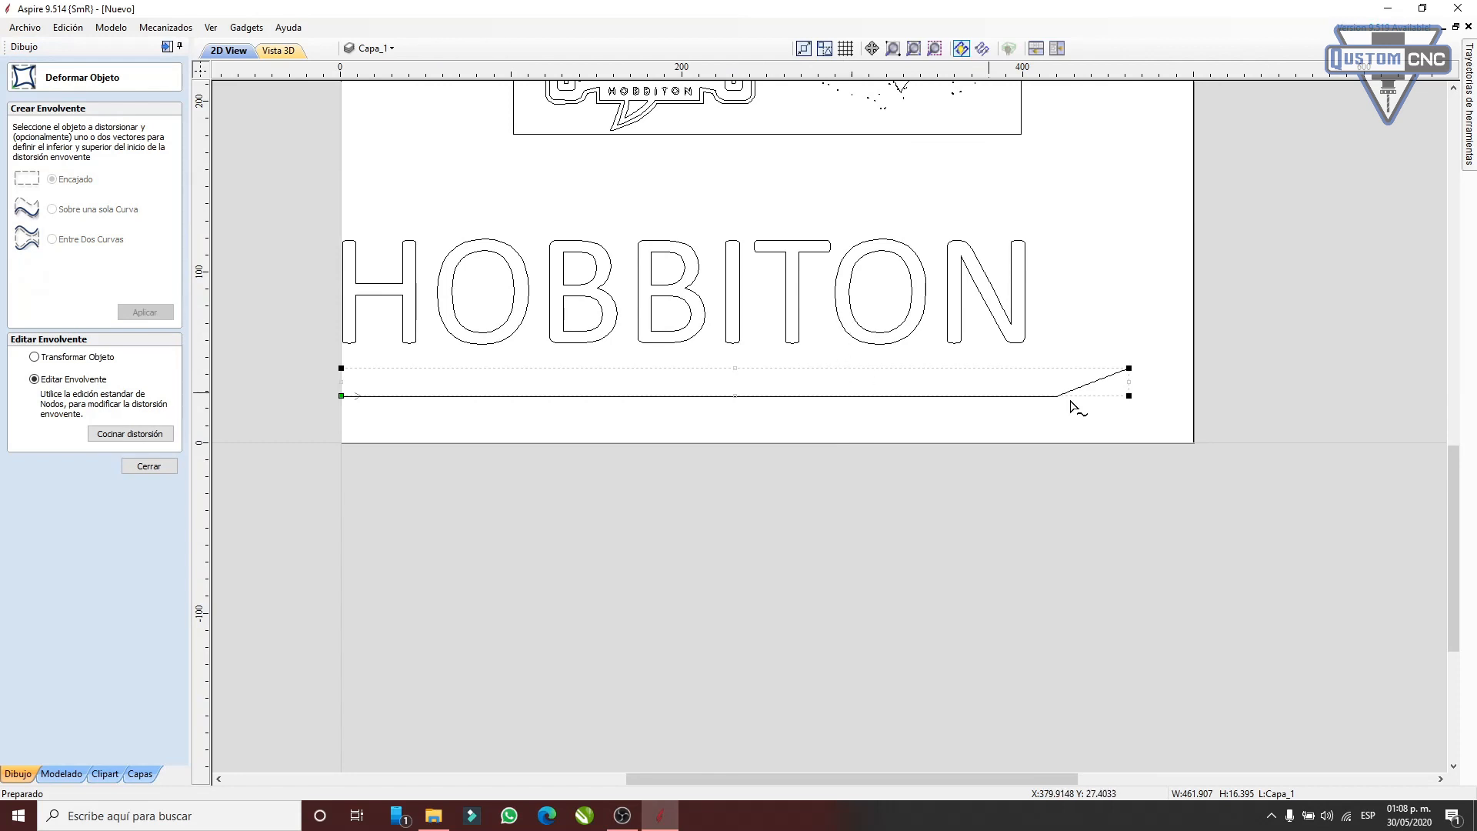
pyautogui.moveTo(1125, 397); pyautogui.dragTo(1101, 315)
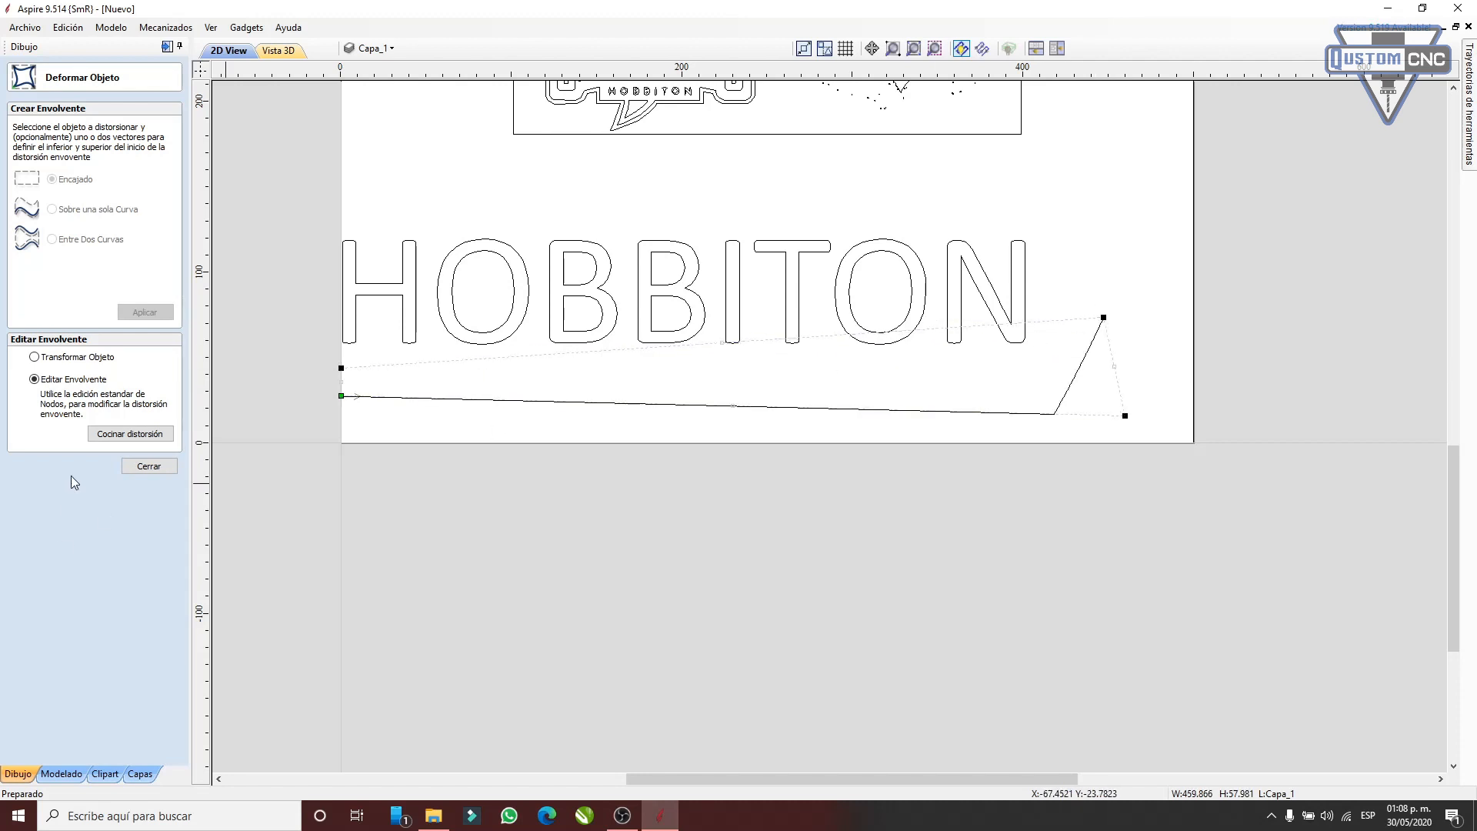
pyautogui.click(141, 469)
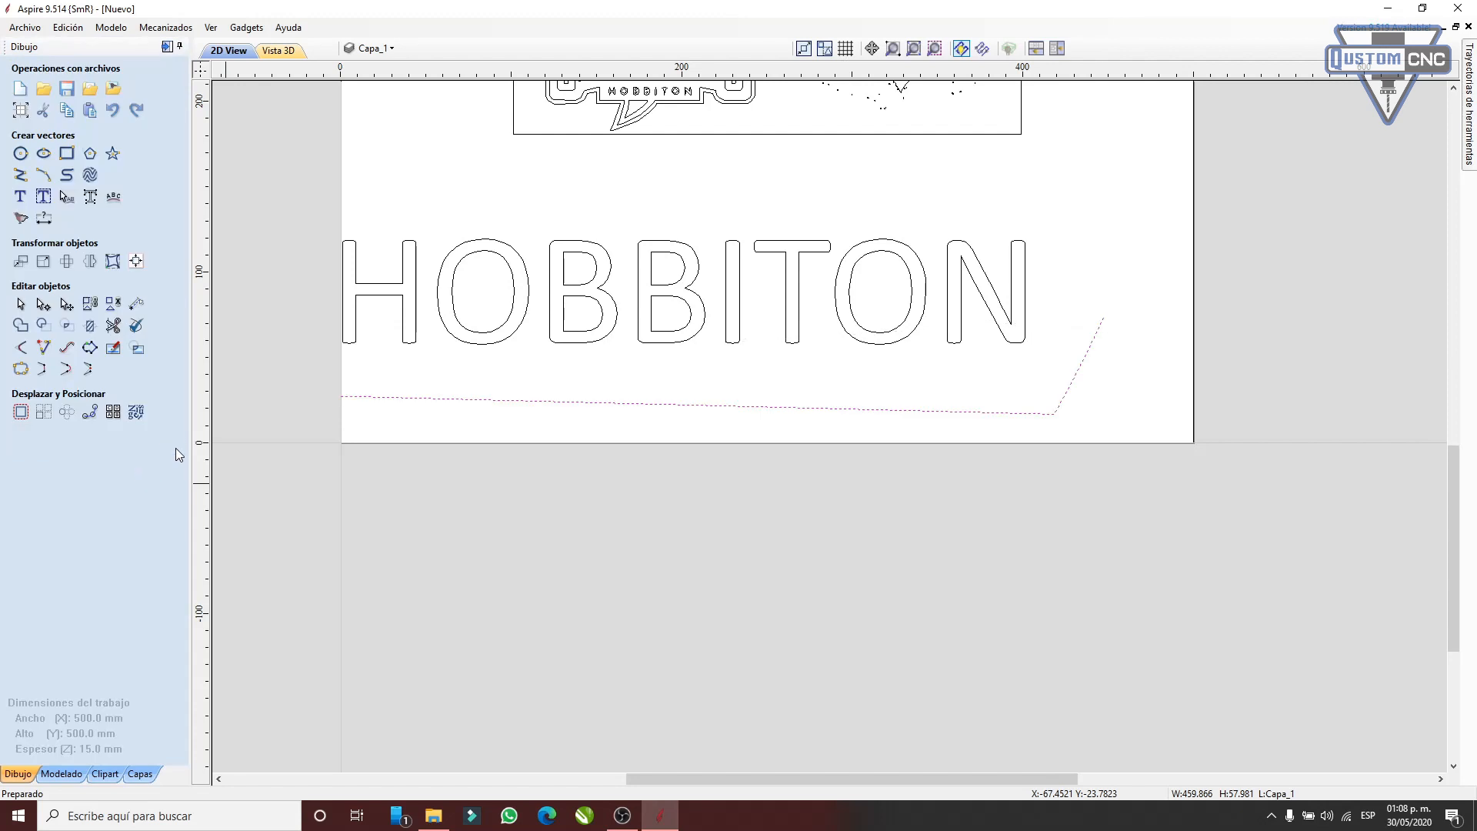
# - Delete the distorted polyline below the HOBBITON text
pyautogui.scroll(1, 299, 277)
pyautogui.scroll(-3, 298, 277)
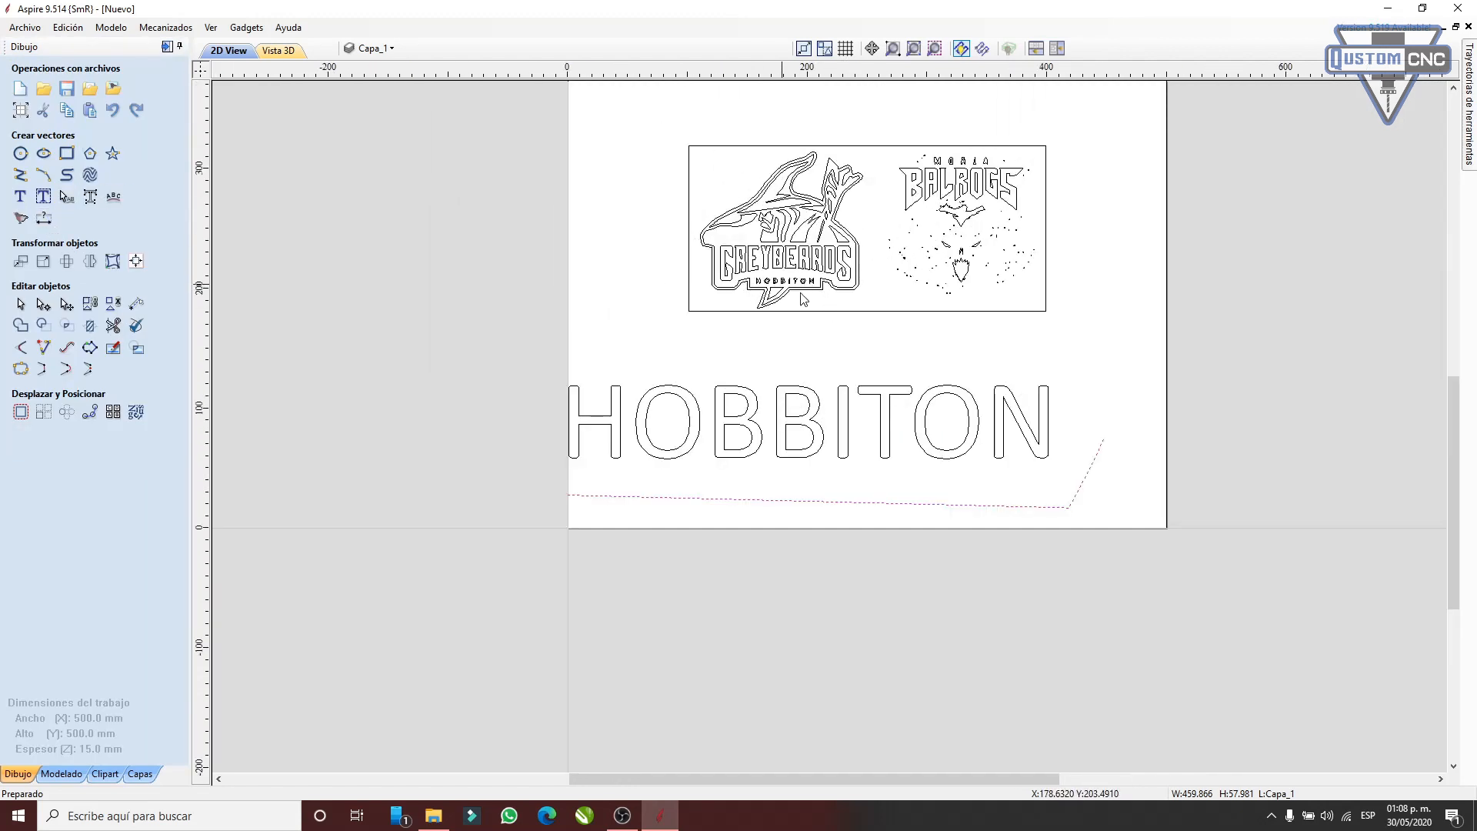
pyautogui.scroll(-2, 945, 460)
pyautogui.scroll(2, 936, 295)
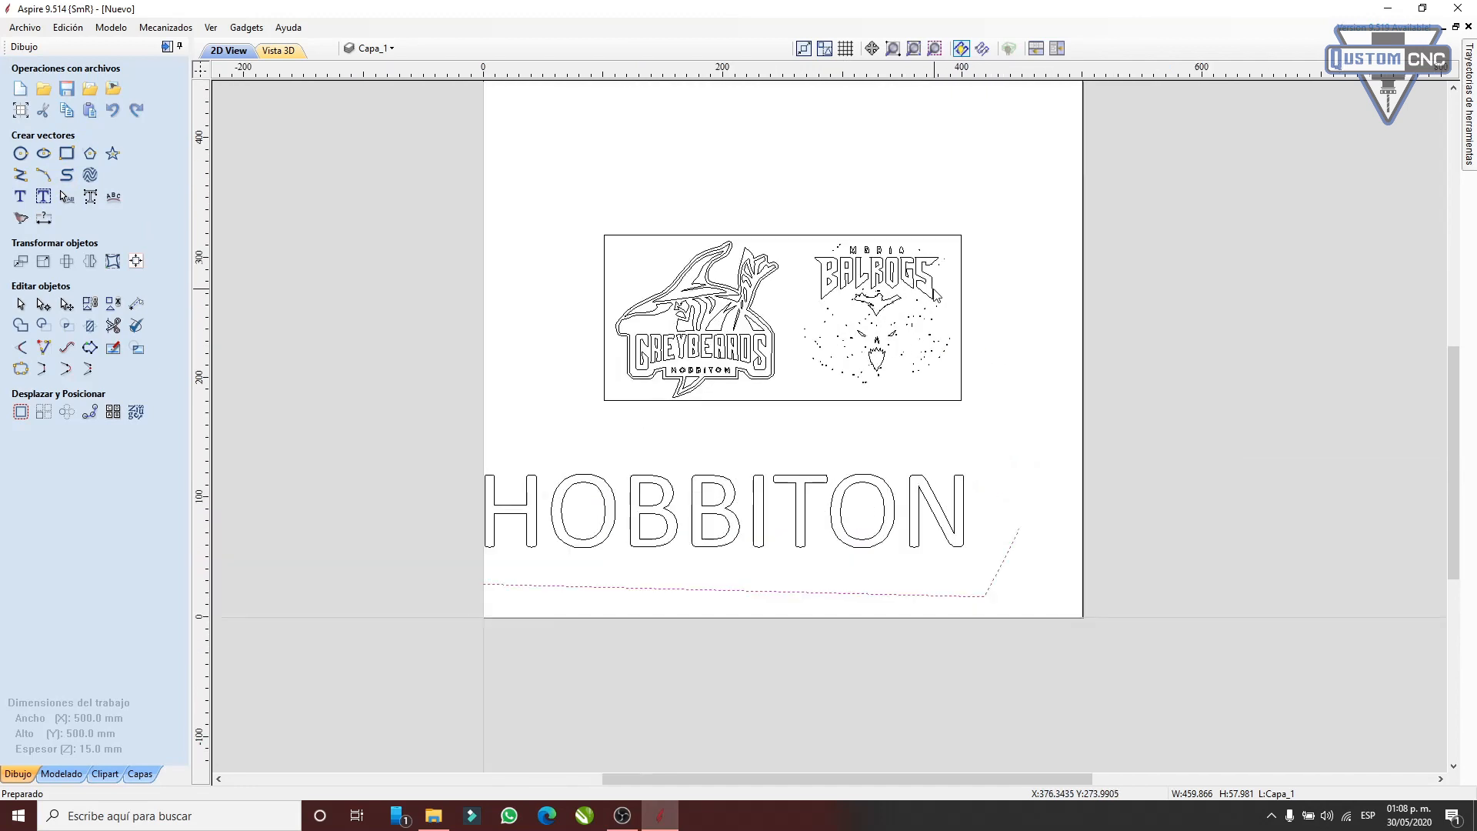
pyautogui.click(961, 629)
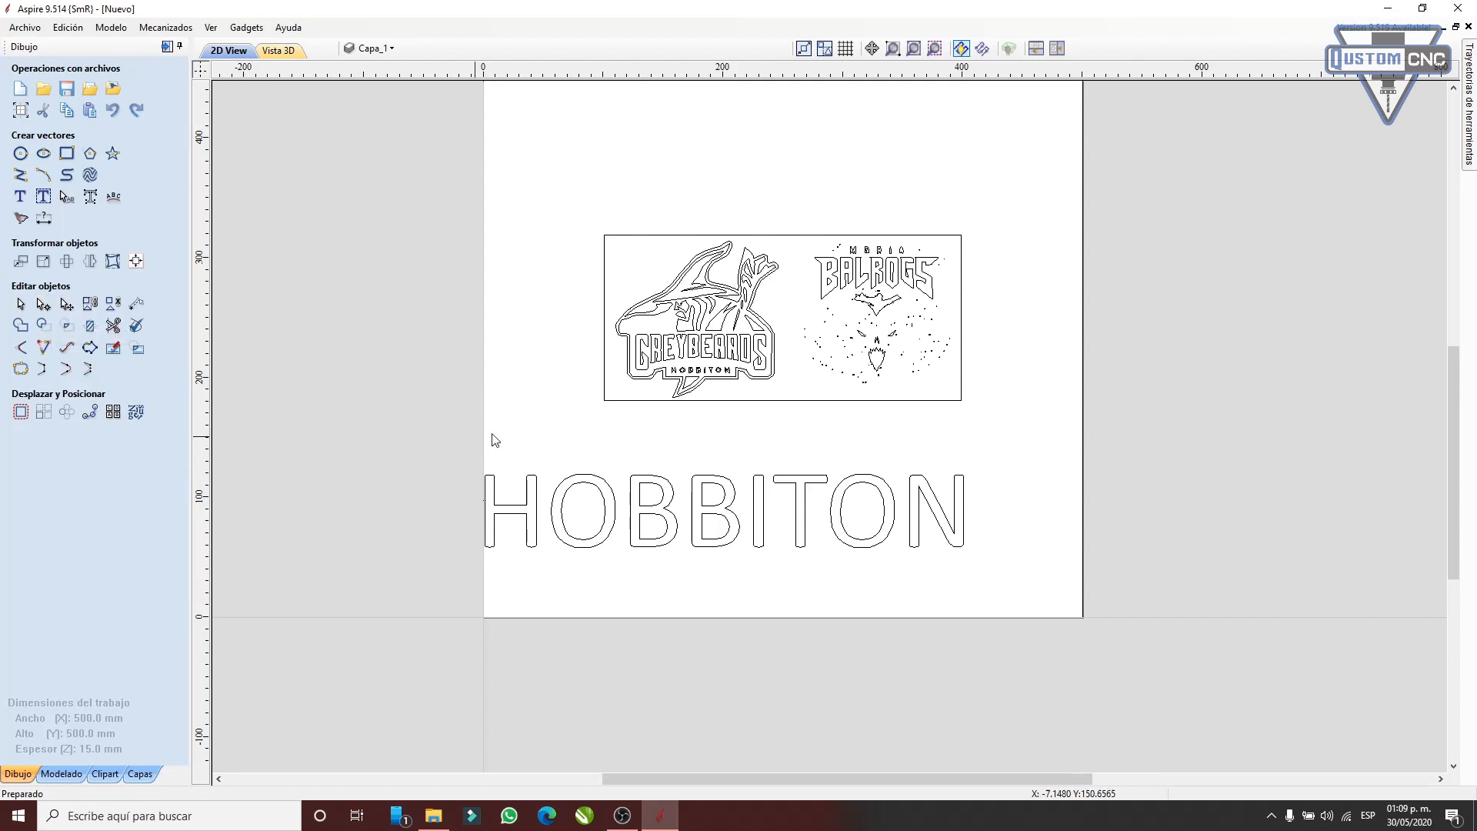
pyautogui.moveTo(459, 437); pyautogui.dragTo(1108, 568)
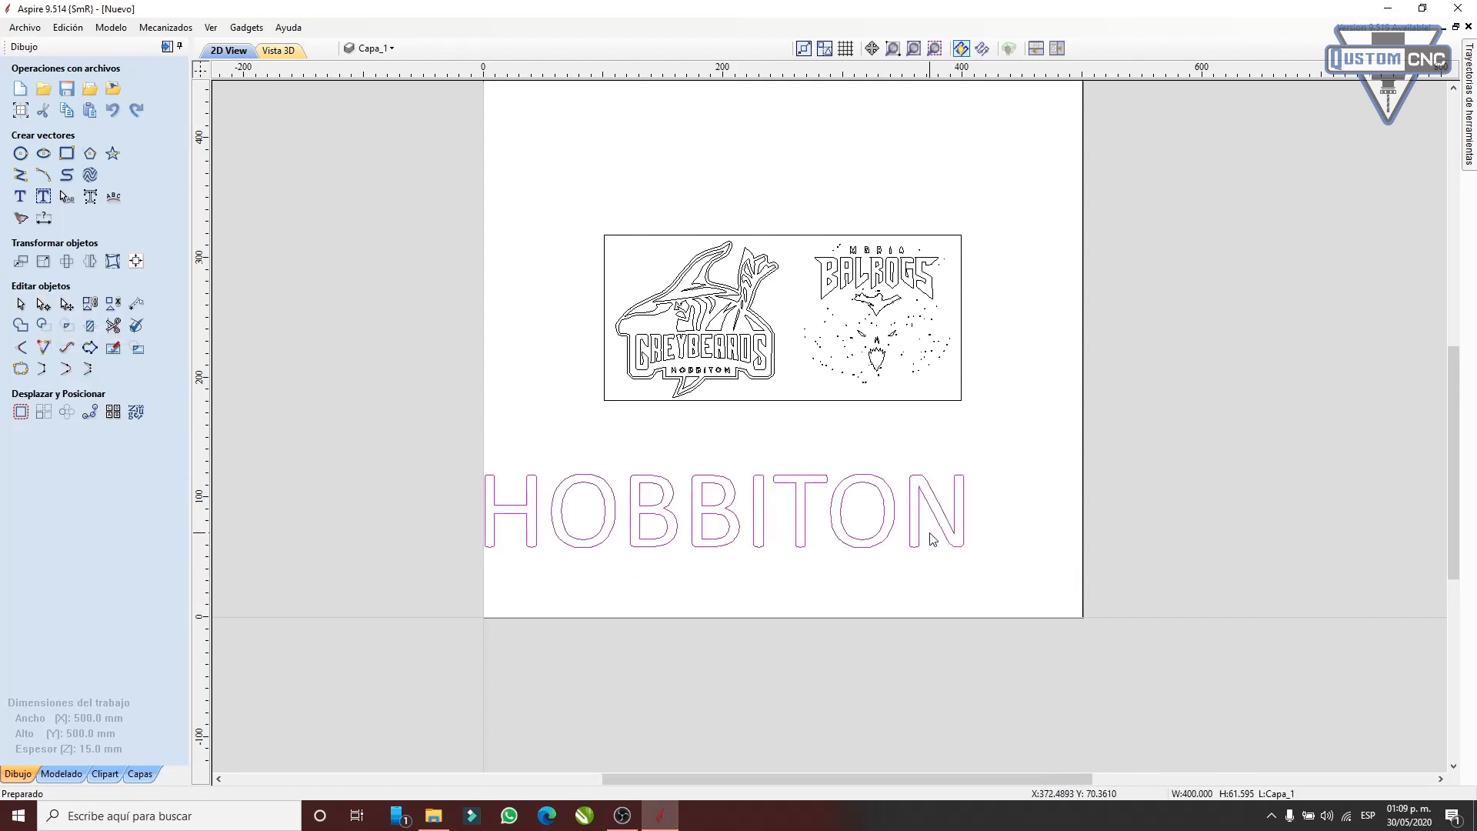
pyautogui.rightClick(917, 531)
pyautogui.click(372, 425)
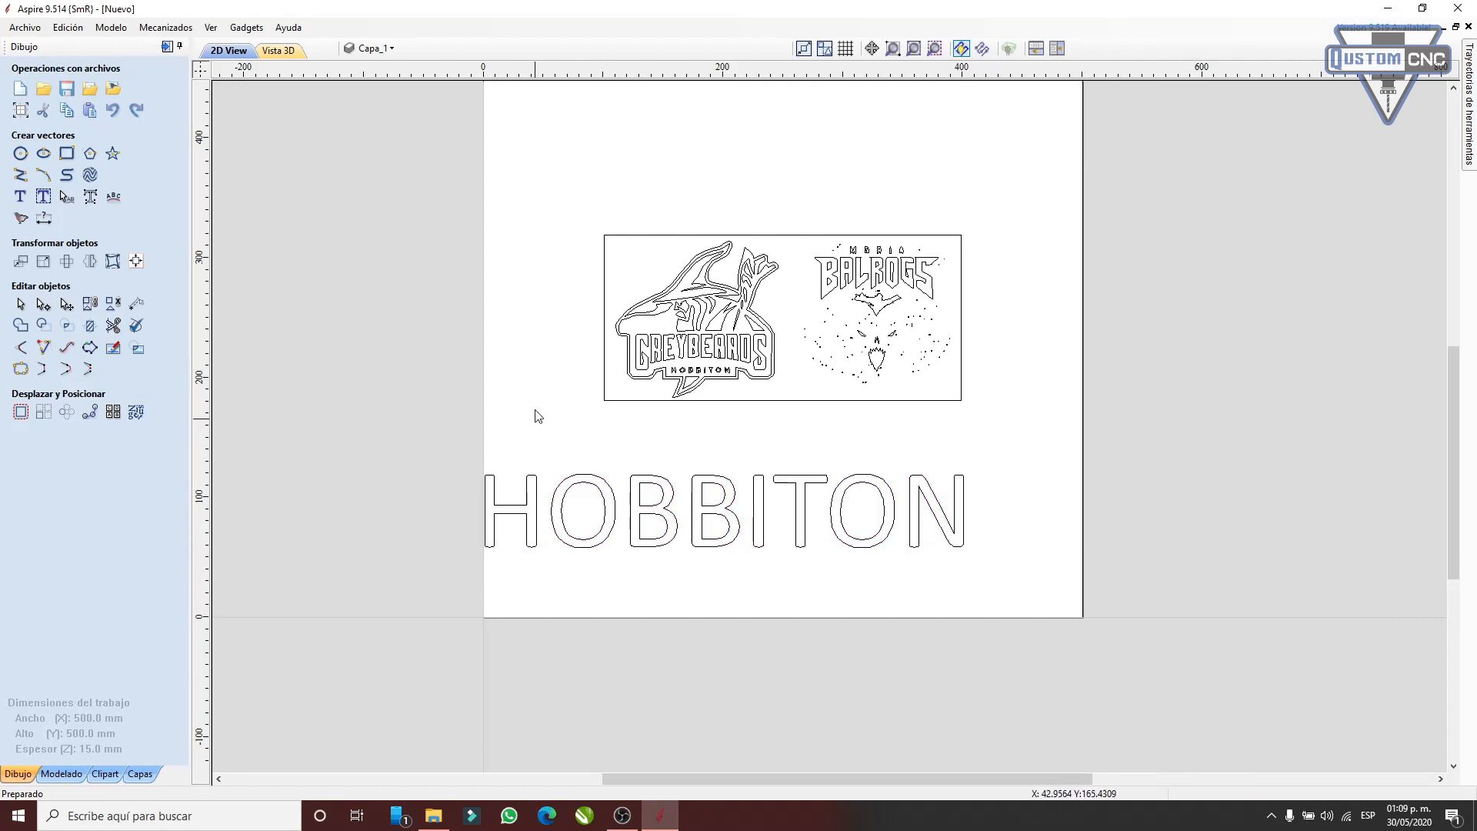
pyautogui.scroll(-3, 498, 389)
pyautogui.scroll(3, 673, 326)
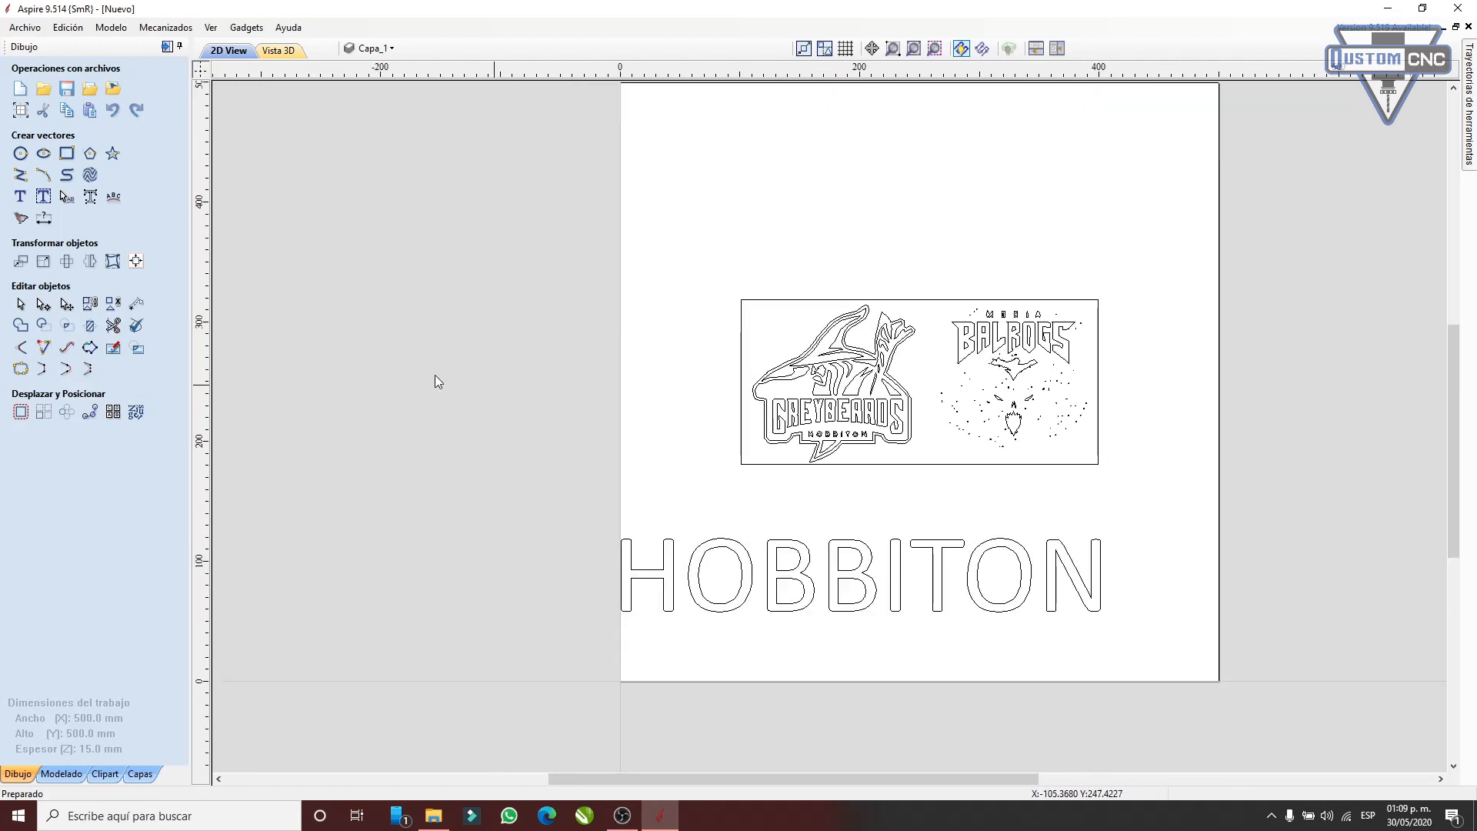
# - Centre the framed logos and the HOBBITON text together on the material, horizontally and vertically, with the alignment tools
pyautogui.click(138, 264)
pyautogui.moveTo(477, 260); pyautogui.dragTo(1200, 668)
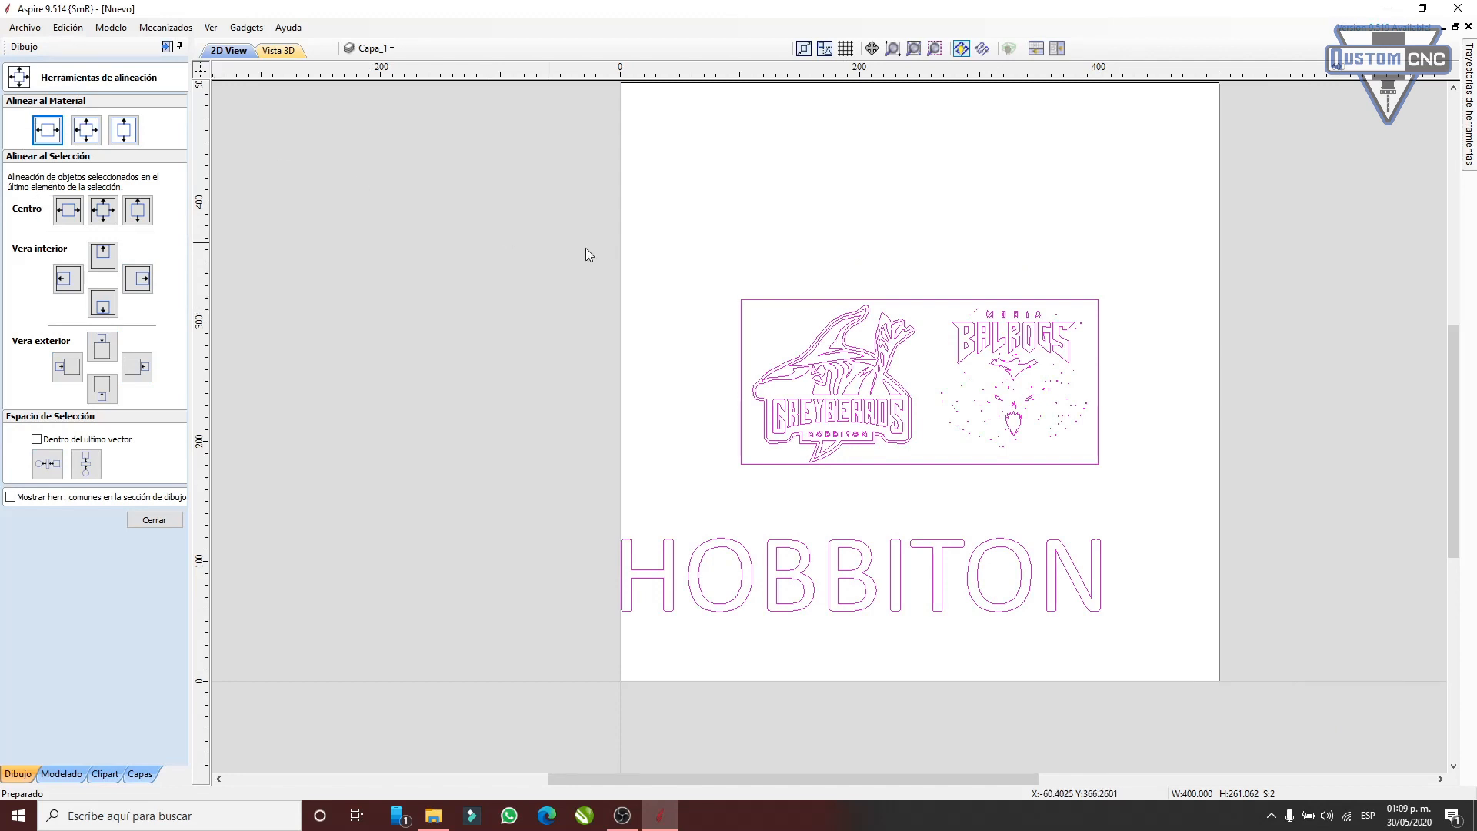
pyautogui.scroll(-2, 781, 172)
pyautogui.scroll(1, 795, 210)
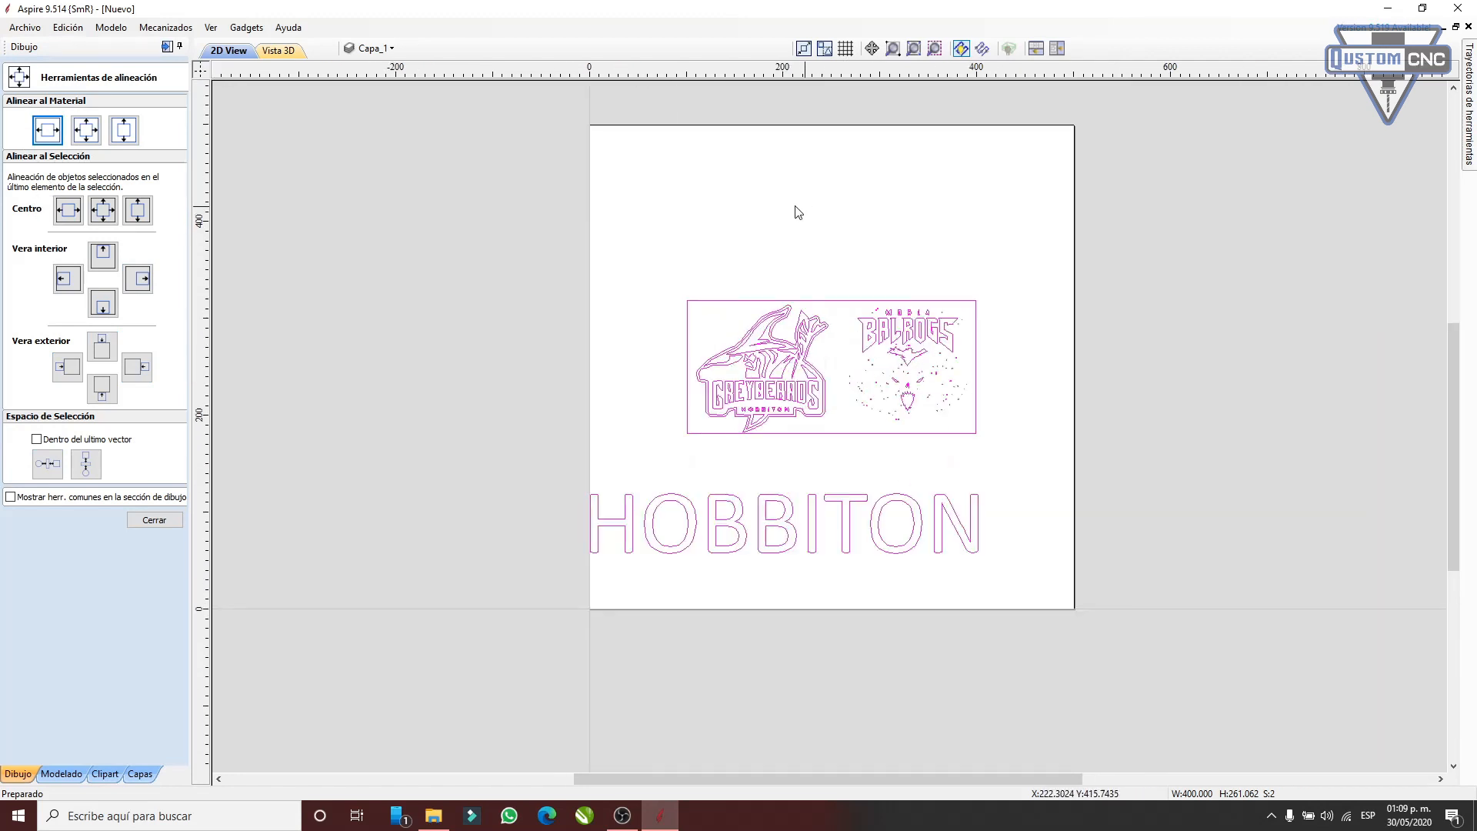
pyautogui.click(47, 133)
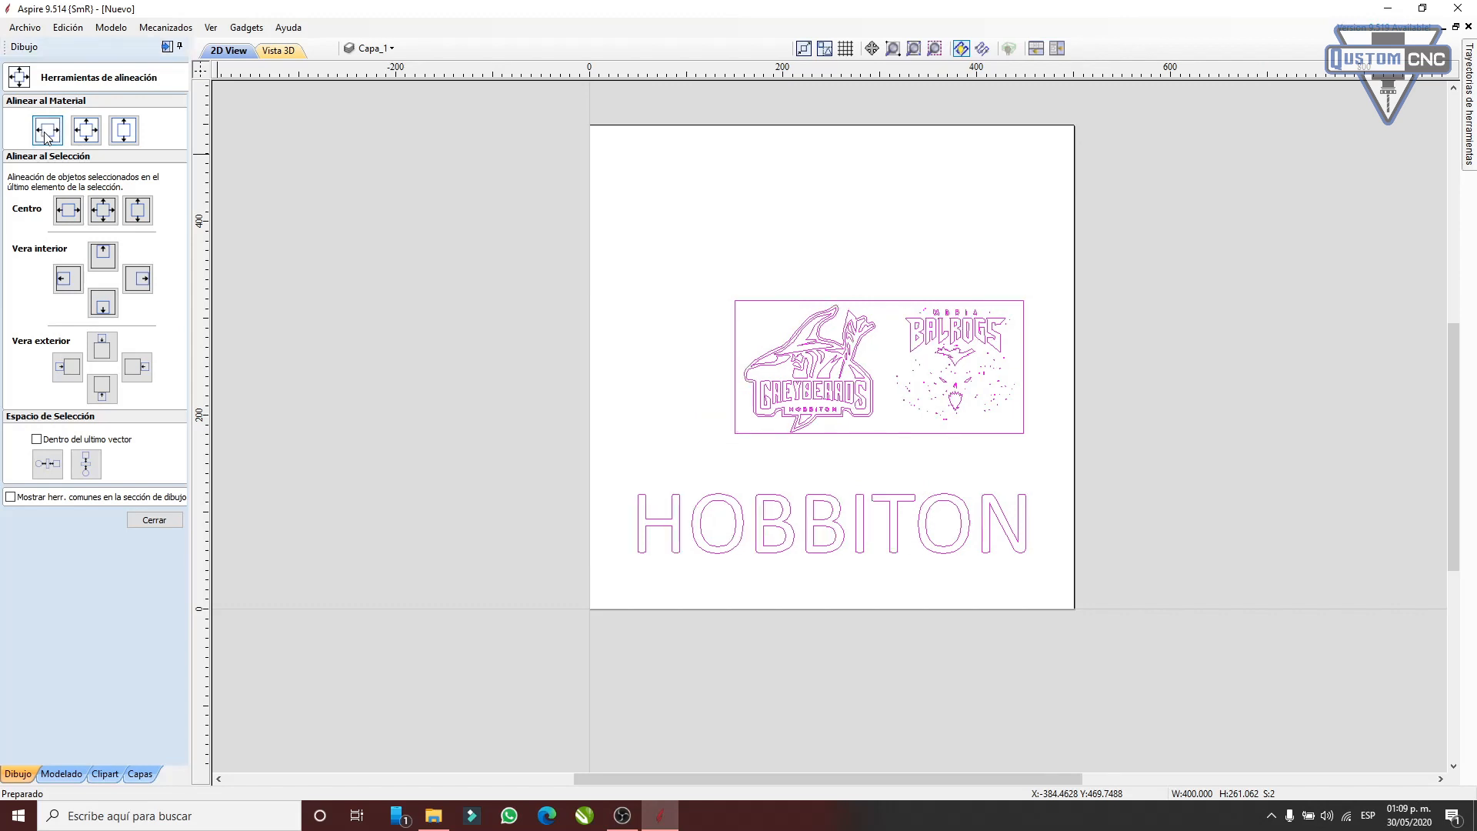
pyautogui.click(125, 133)
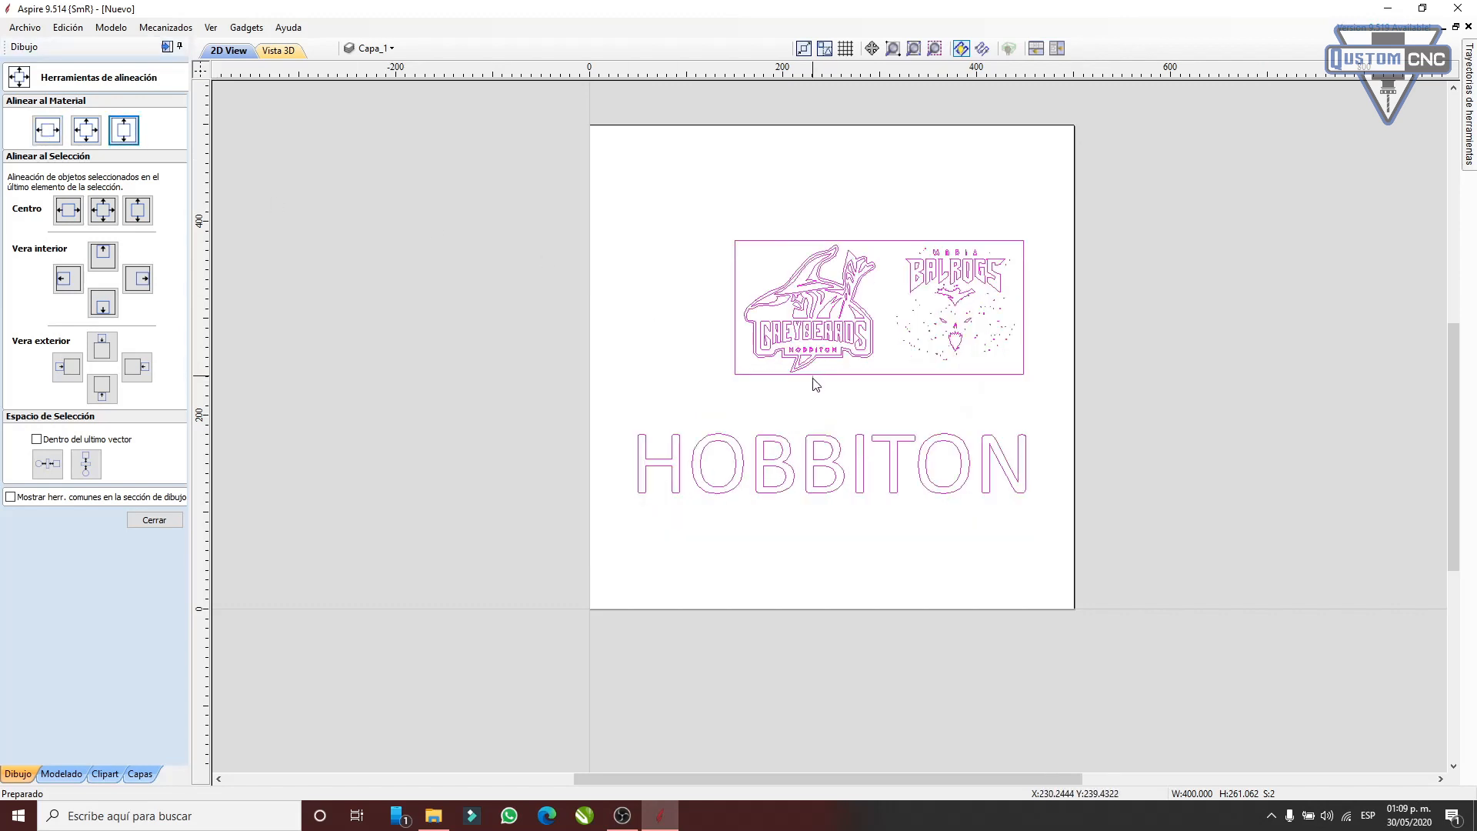
pyautogui.click(787, 383)
pyautogui.moveTo(607, 192); pyautogui.dragTo(1073, 582)
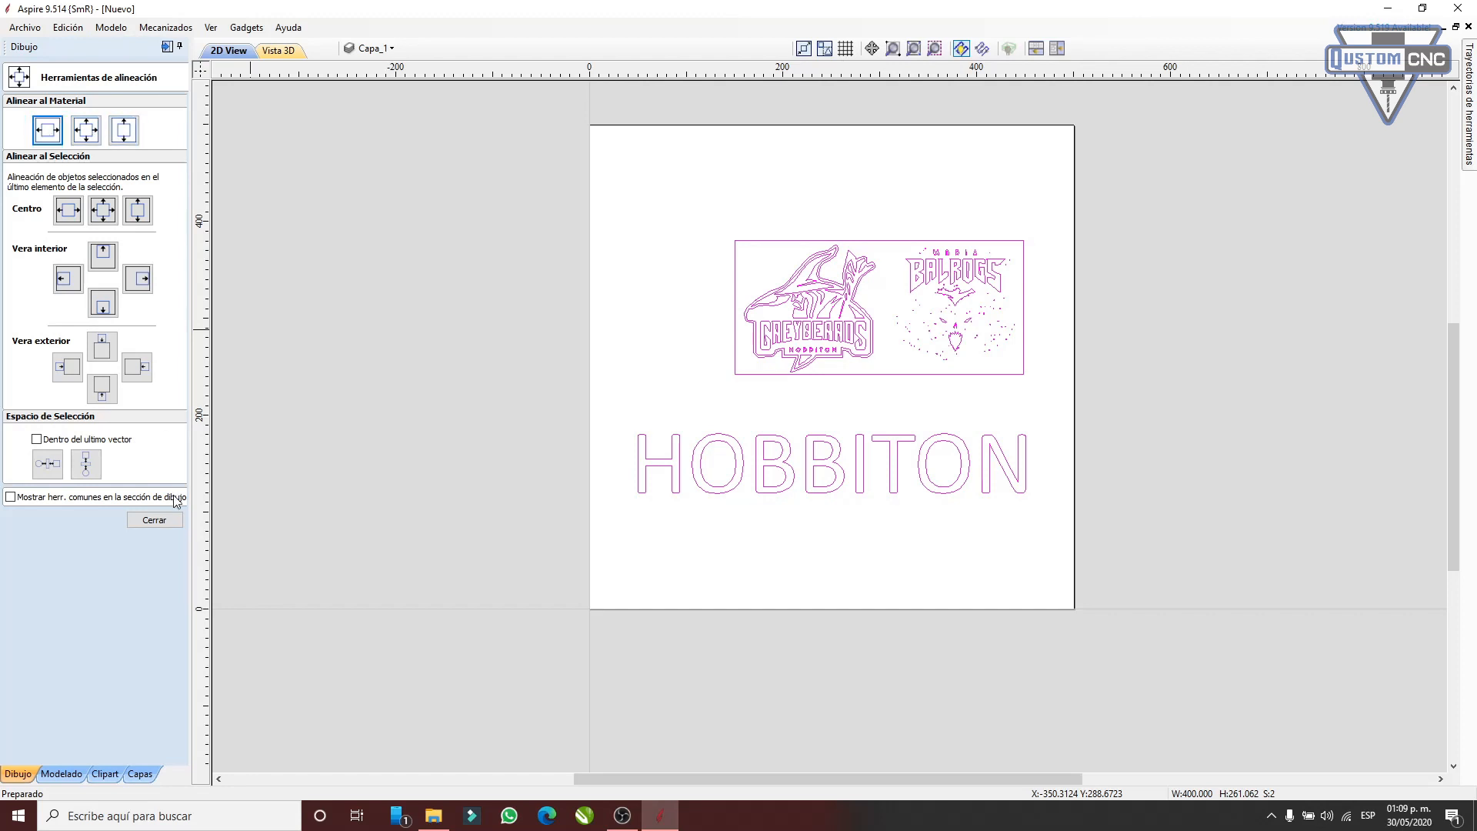
pyautogui.click(169, 521)
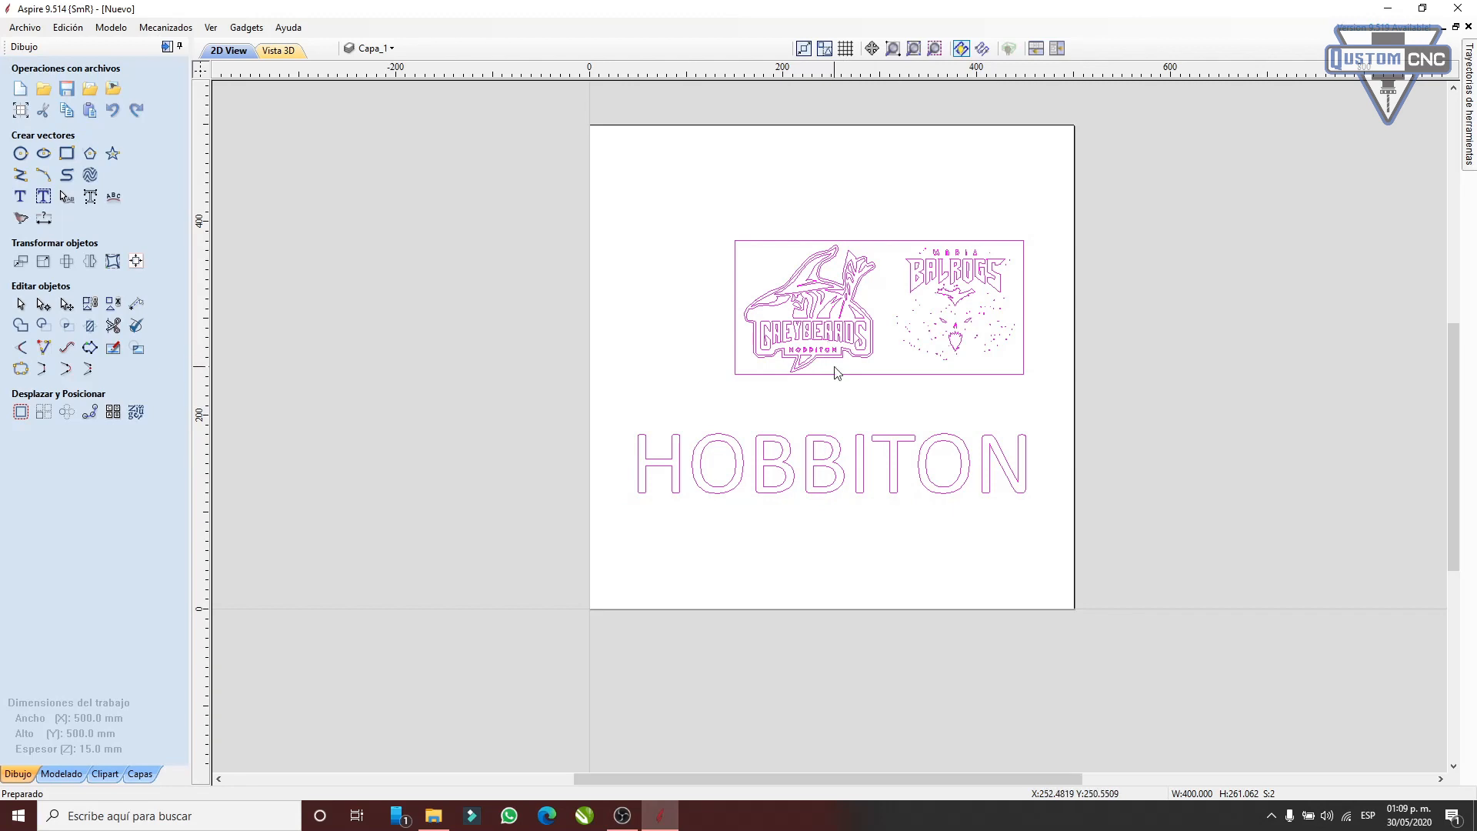
# - Move the framed logos and HOBBITON text past the material's lower-left corner and recentre them on the material in both directions
pyautogui.moveTo(816, 377); pyautogui.dragTo(600, 605)
pyautogui.click(113, 261)
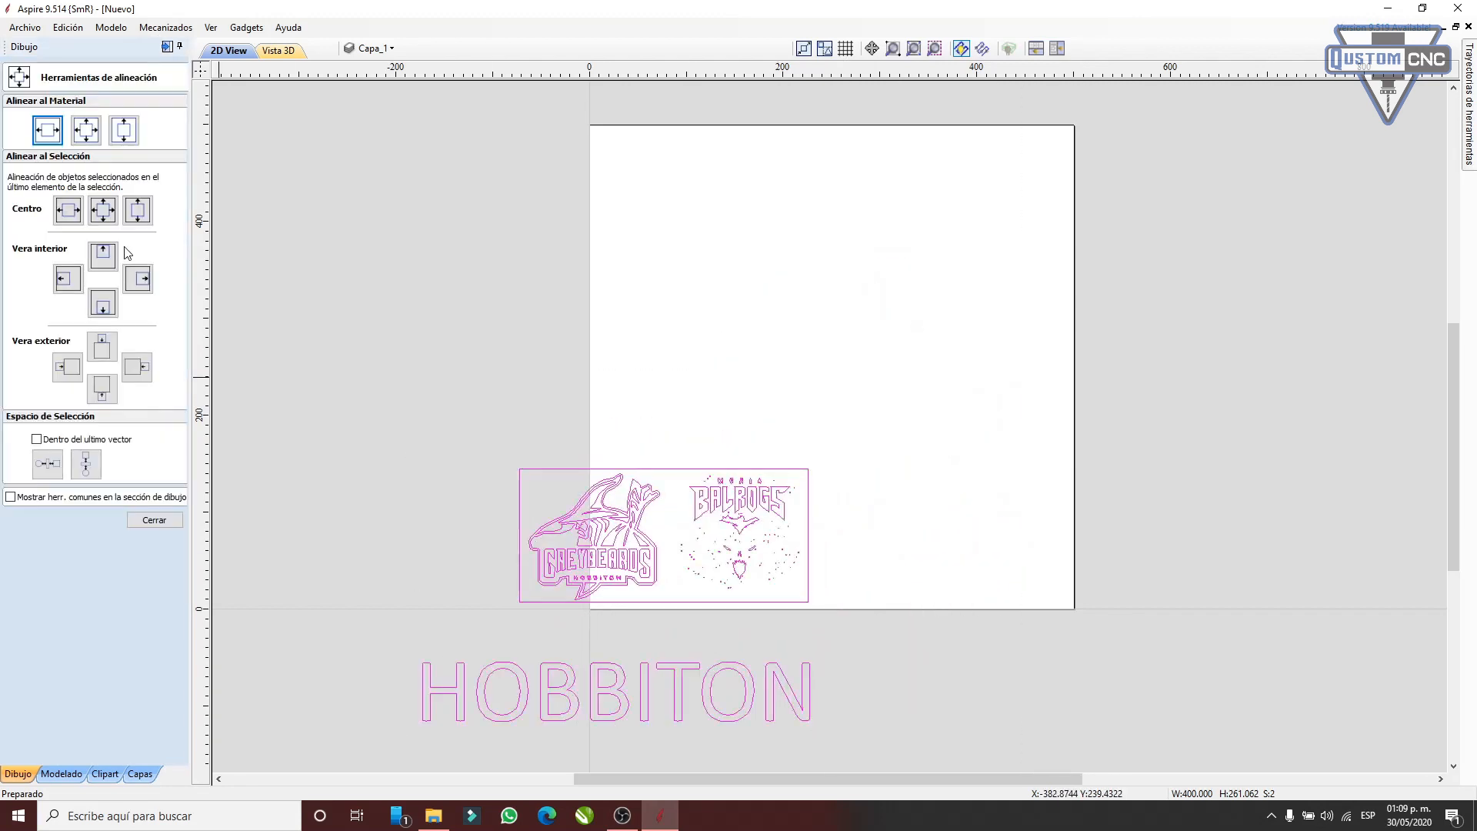
pyautogui.click(86, 130)
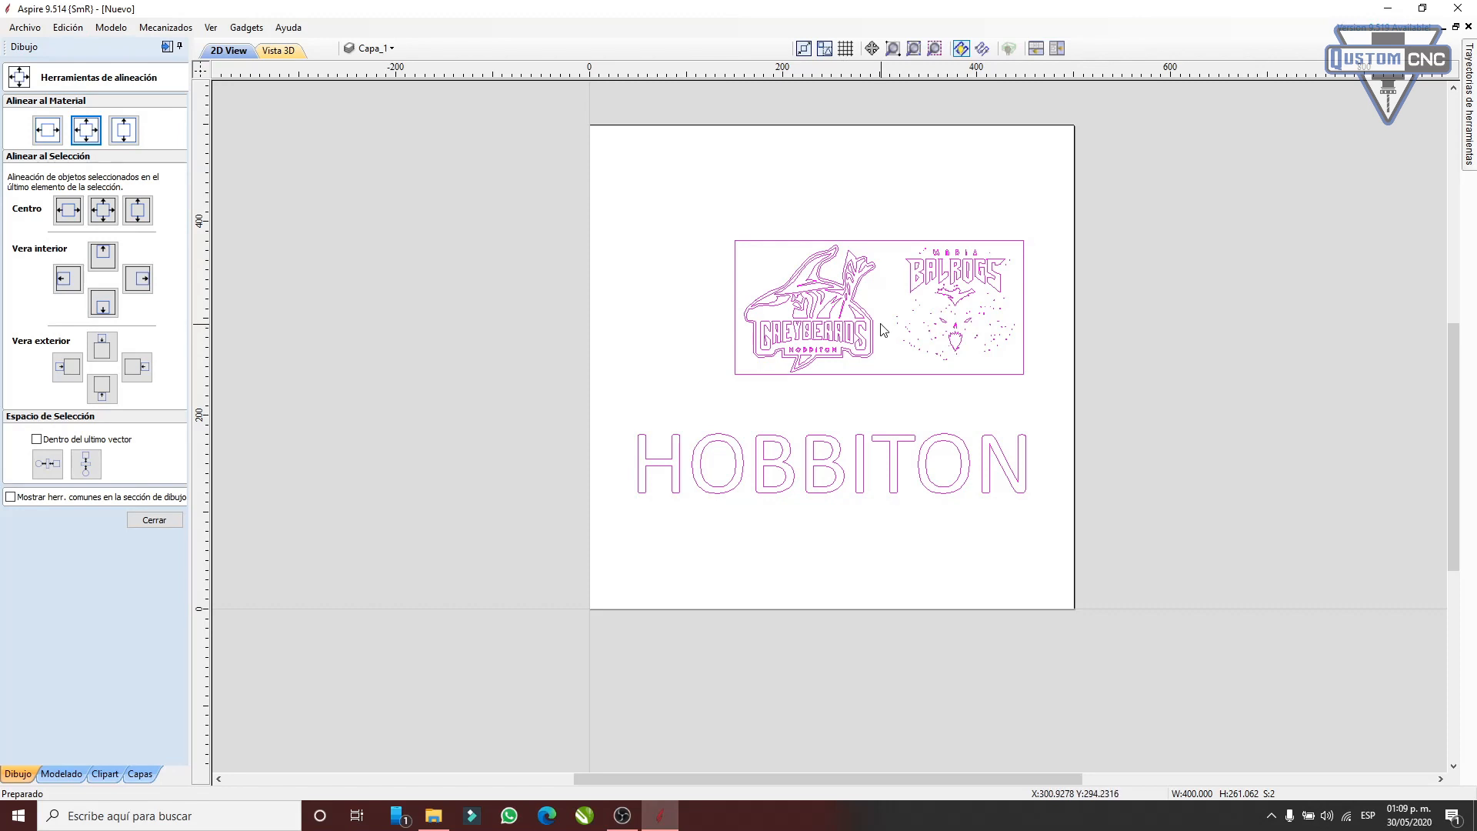
# - Centre the framed logos on the HOBBITON text horizontally and vertically, and centre both together on the material
pyautogui.click(66, 215)
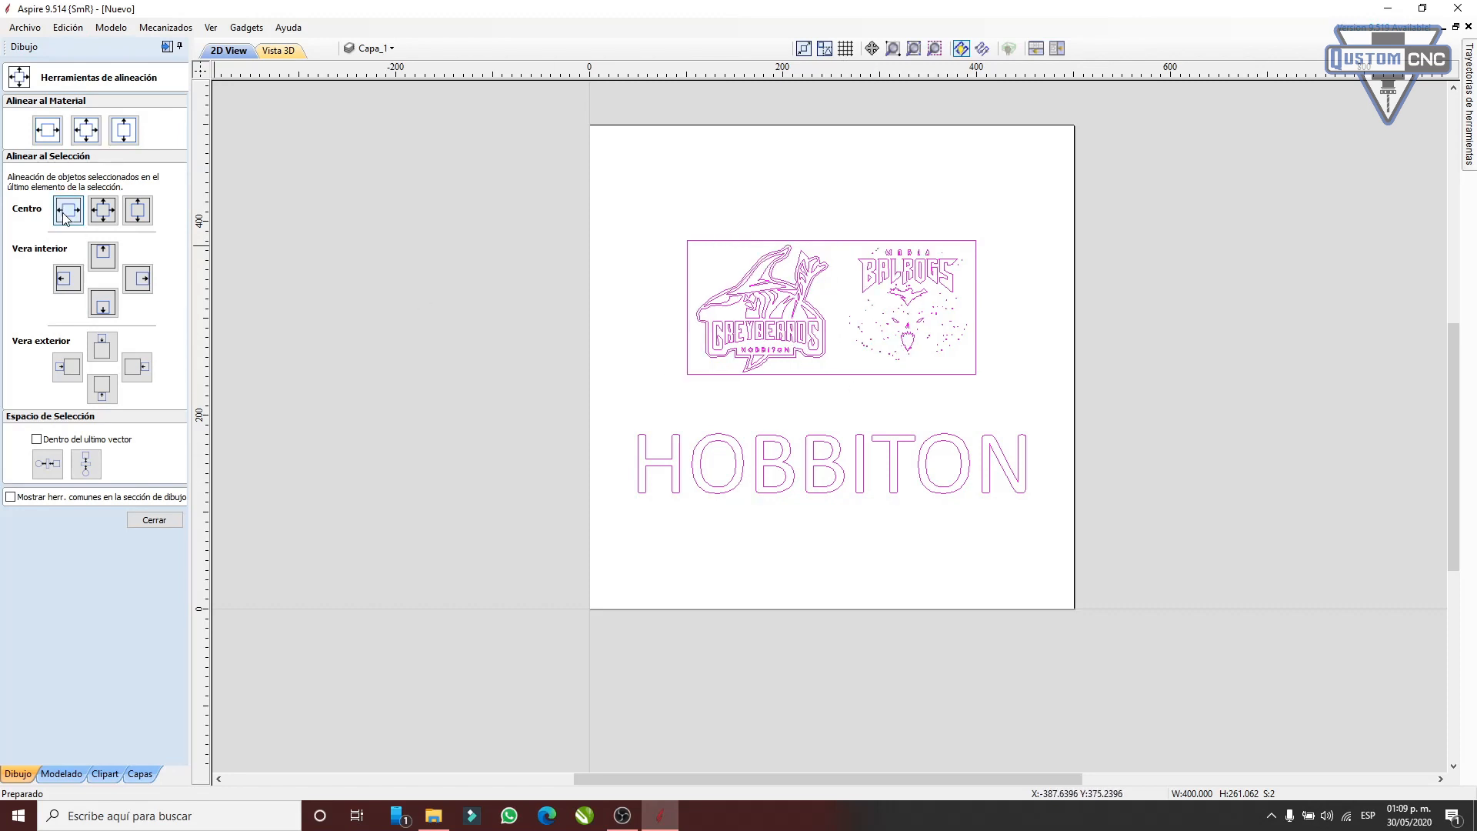
pyautogui.click(146, 213)
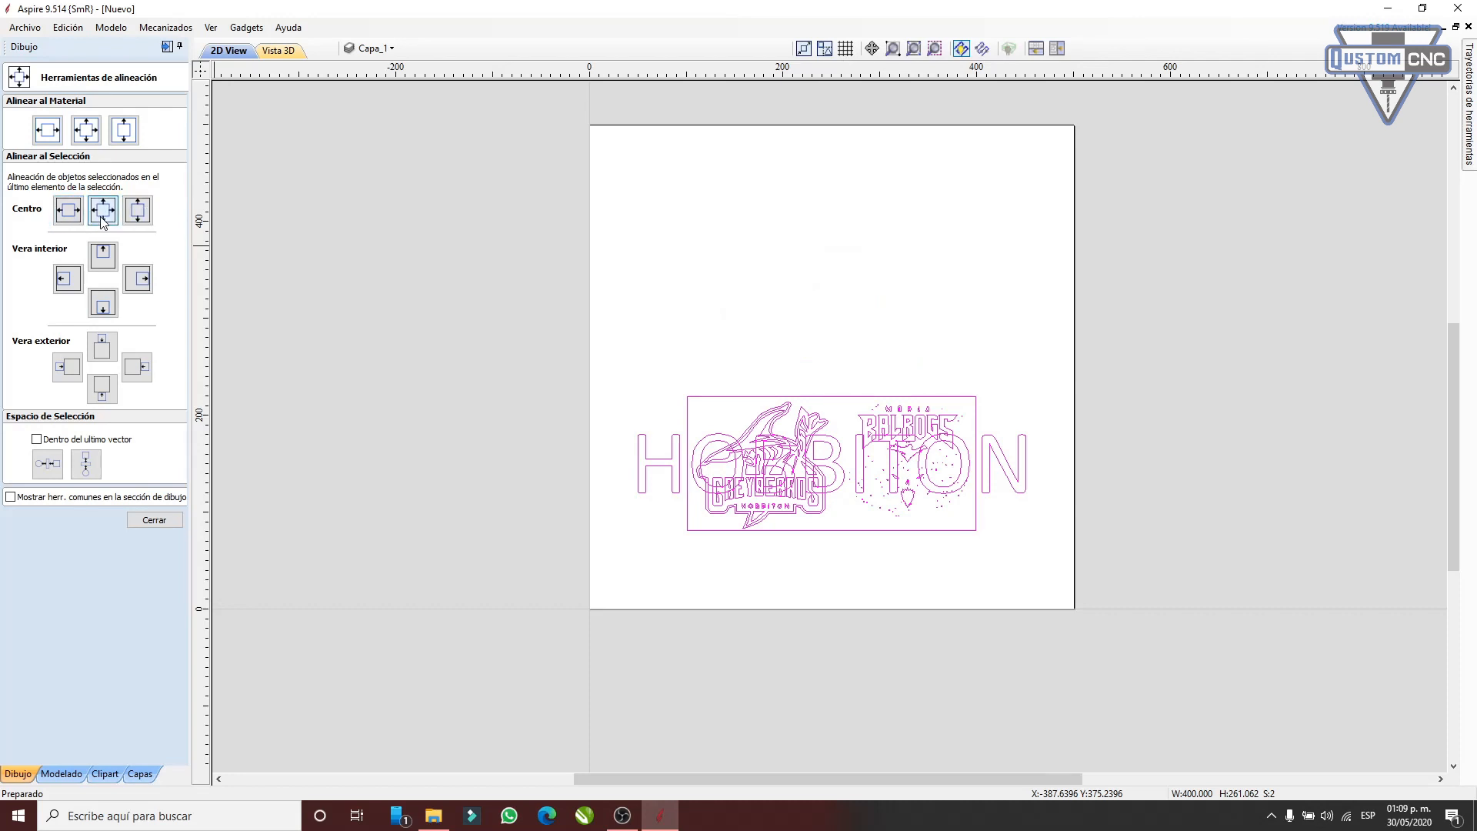
pyautogui.click(93, 137)
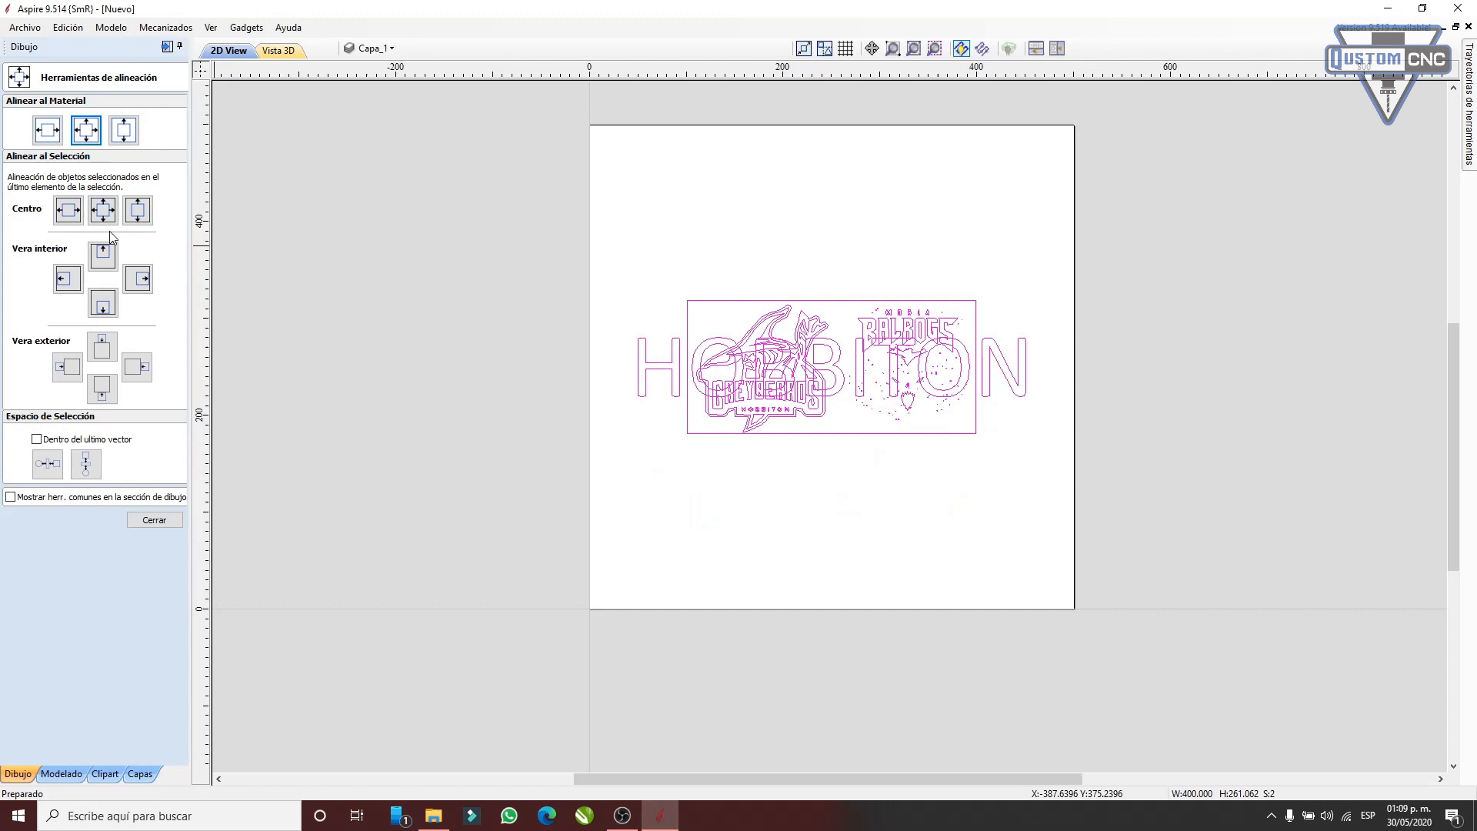
# - Align the framed logos to the inner left, right, top and bottom edges of the HOBBITON text, trying each side repeatedly
pyautogui.click(78, 280)
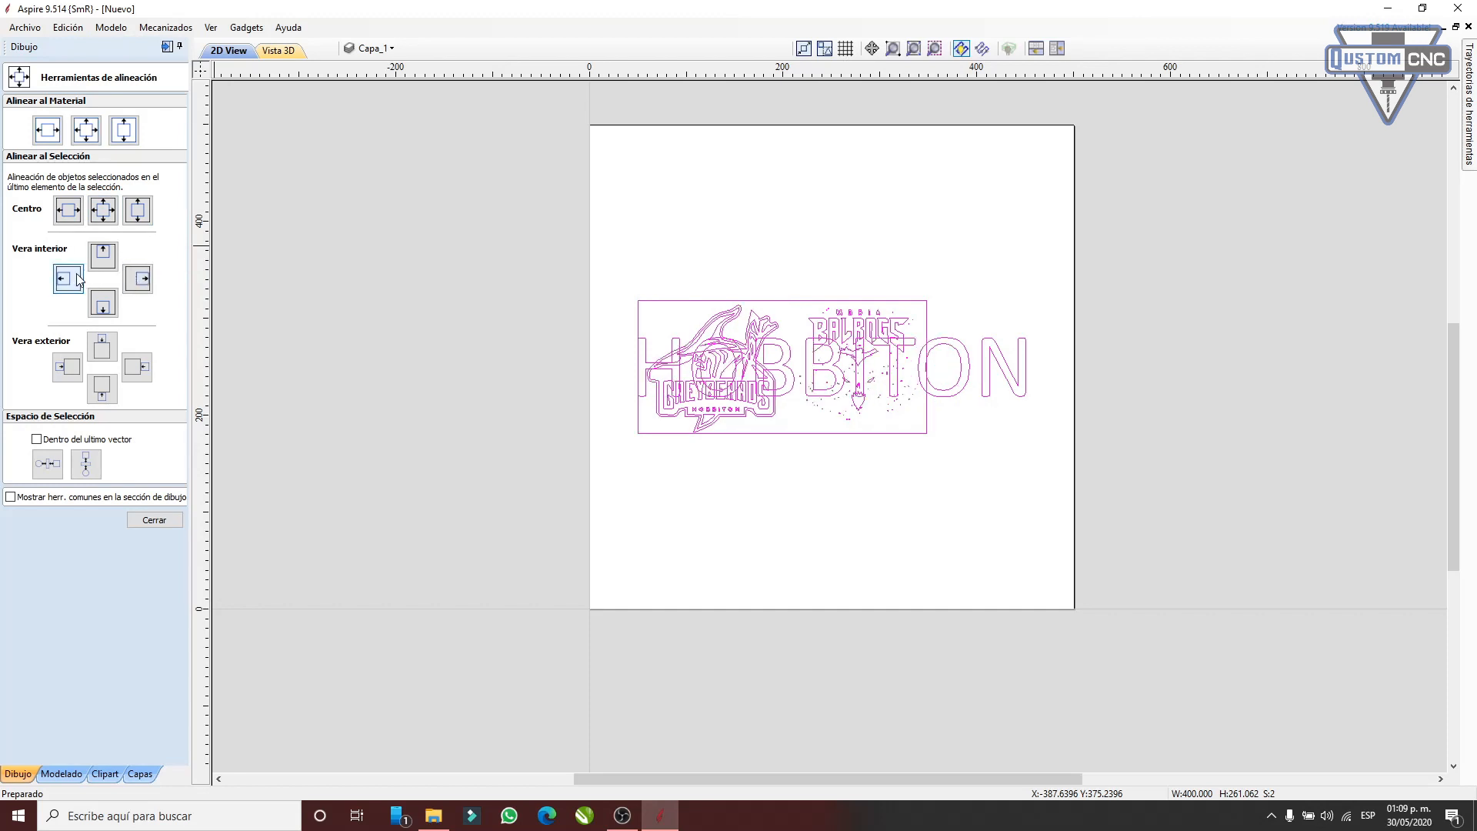
pyautogui.click(139, 279)
pyautogui.click(105, 263)
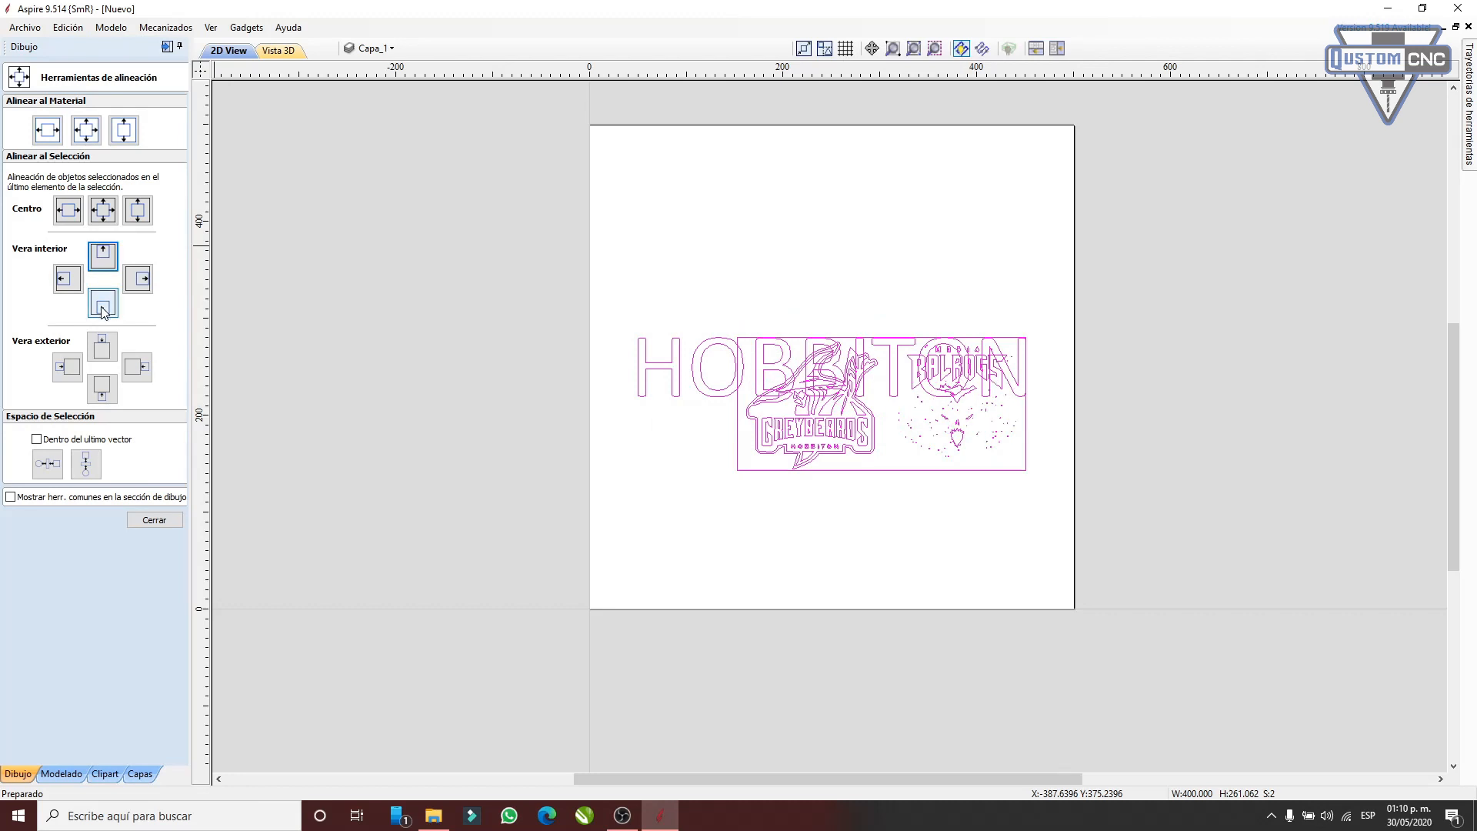
pyautogui.click(103, 305)
pyautogui.scroll(4, 910, 354)
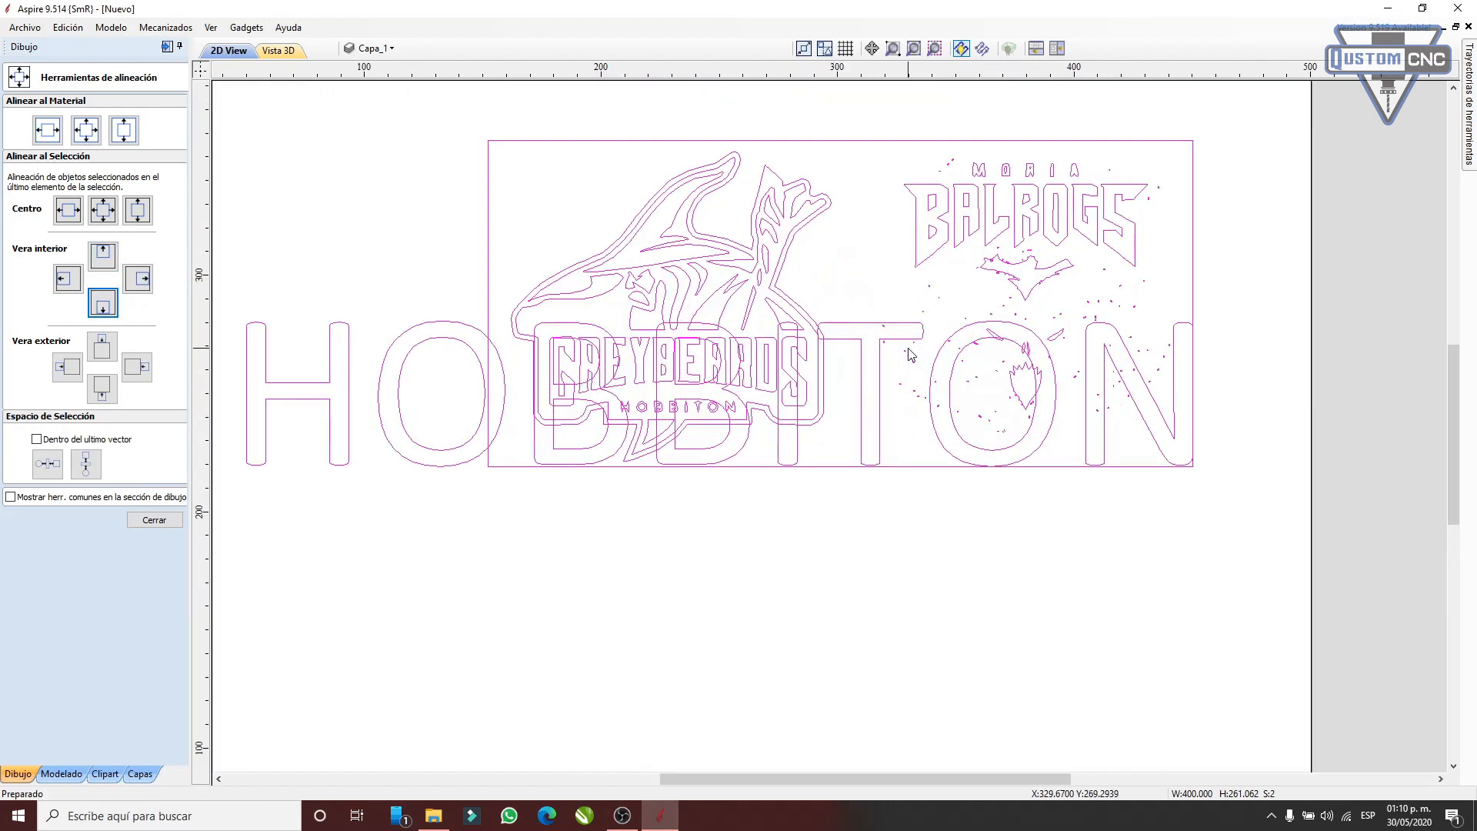
pyautogui.scroll(-4, 910, 354)
pyautogui.click(68, 279)
pyautogui.click(103, 256)
pyautogui.click(110, 302)
pyautogui.click(138, 279)
# - Align the framed logos to the outer right, left, upper and lower edges of the HOBBITON text and close the alignment tools
pyautogui.click(138, 368)
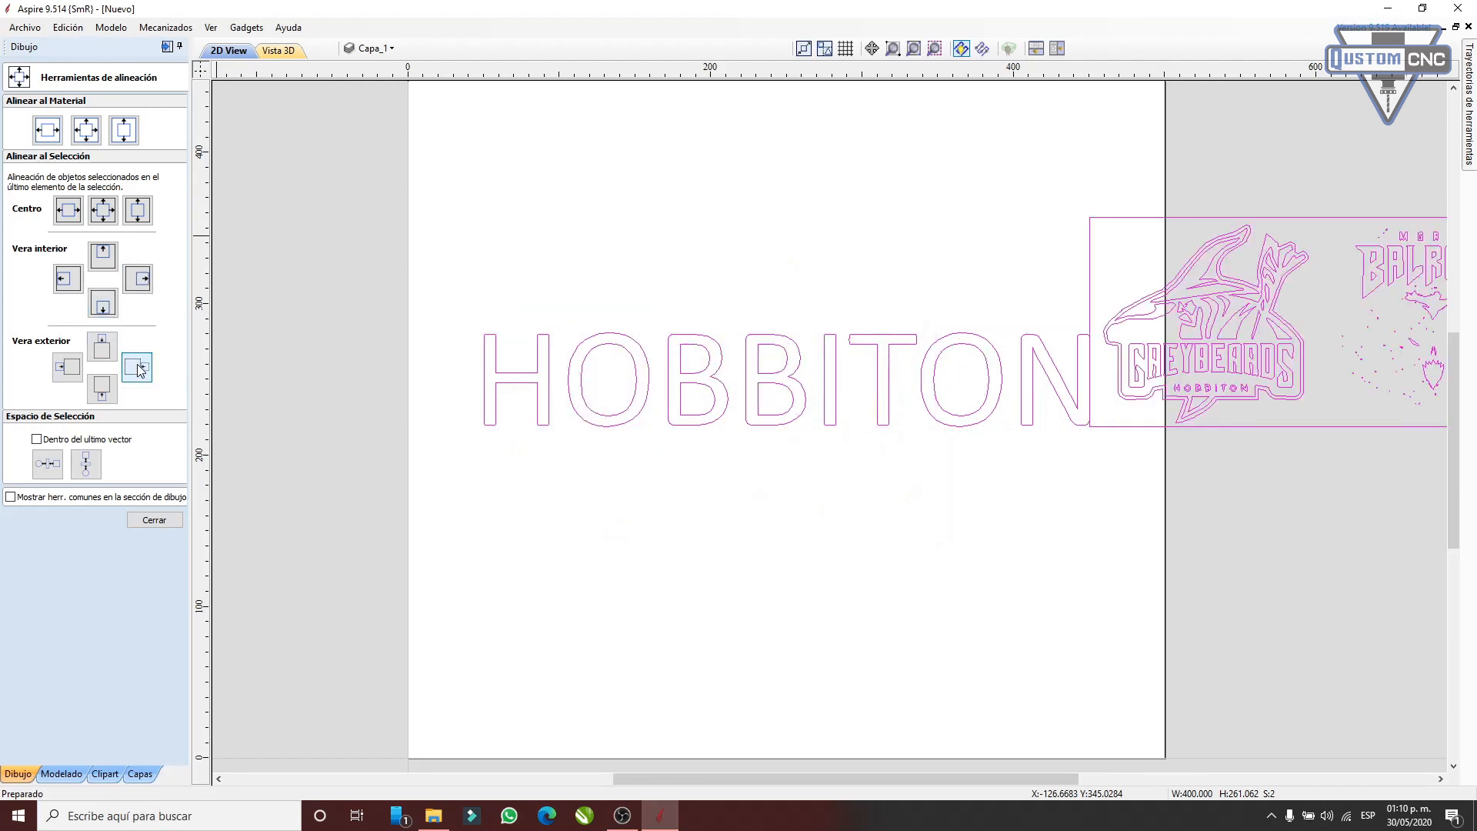
pyautogui.click(68, 367)
pyautogui.click(102, 347)
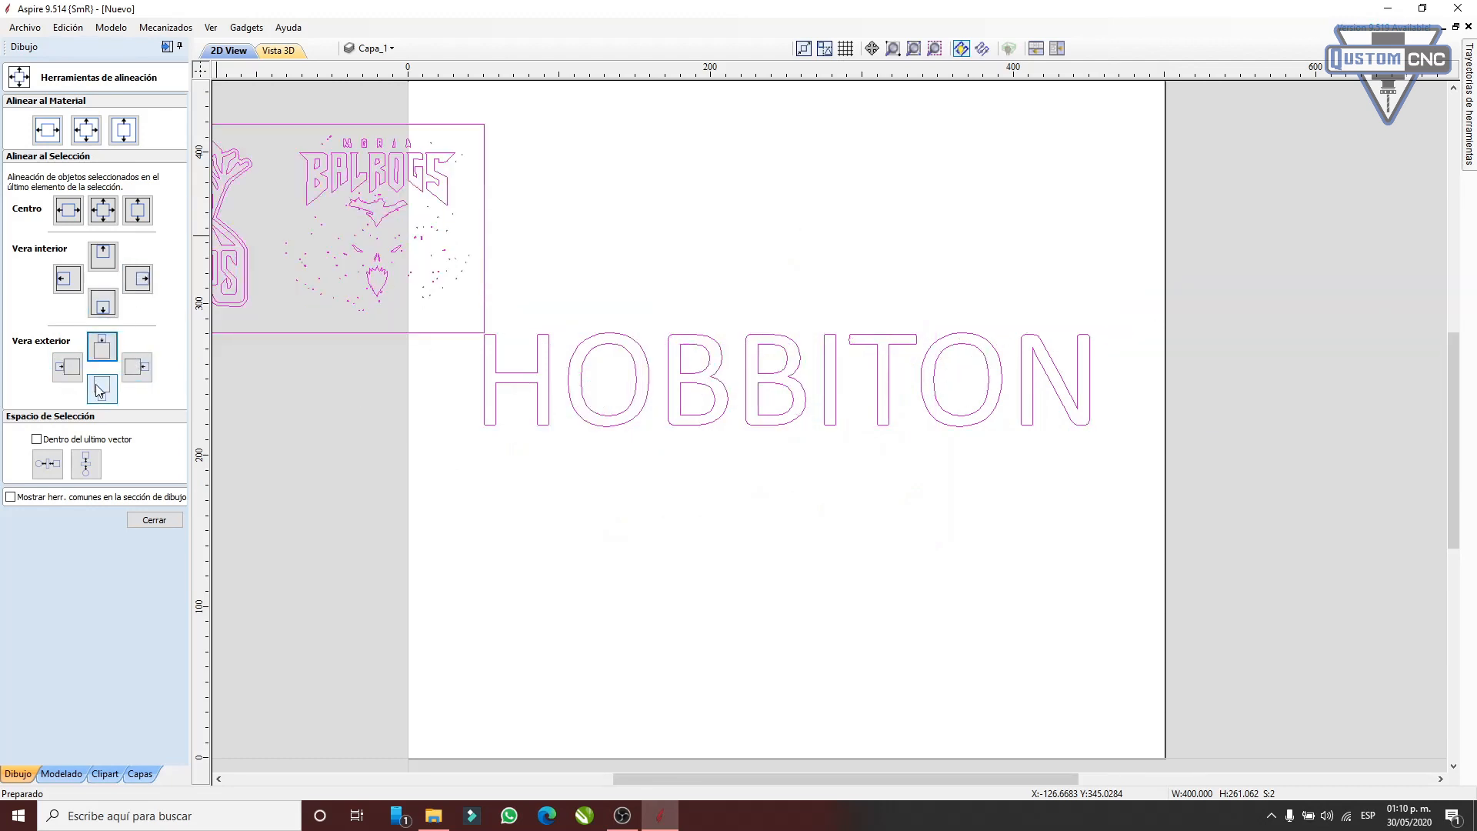
pyautogui.click(103, 389)
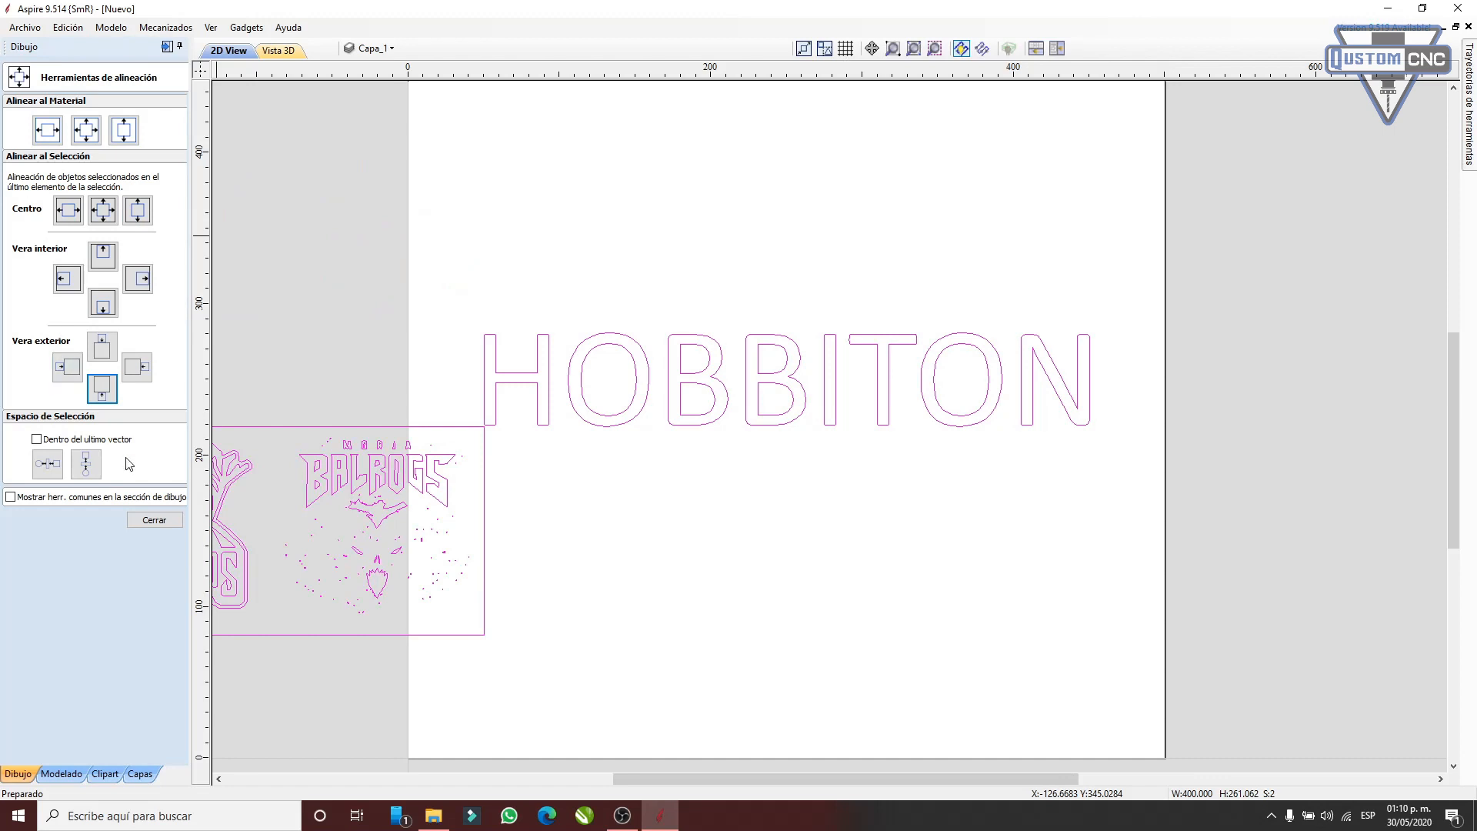
pyautogui.scroll(-4, 484, 389)
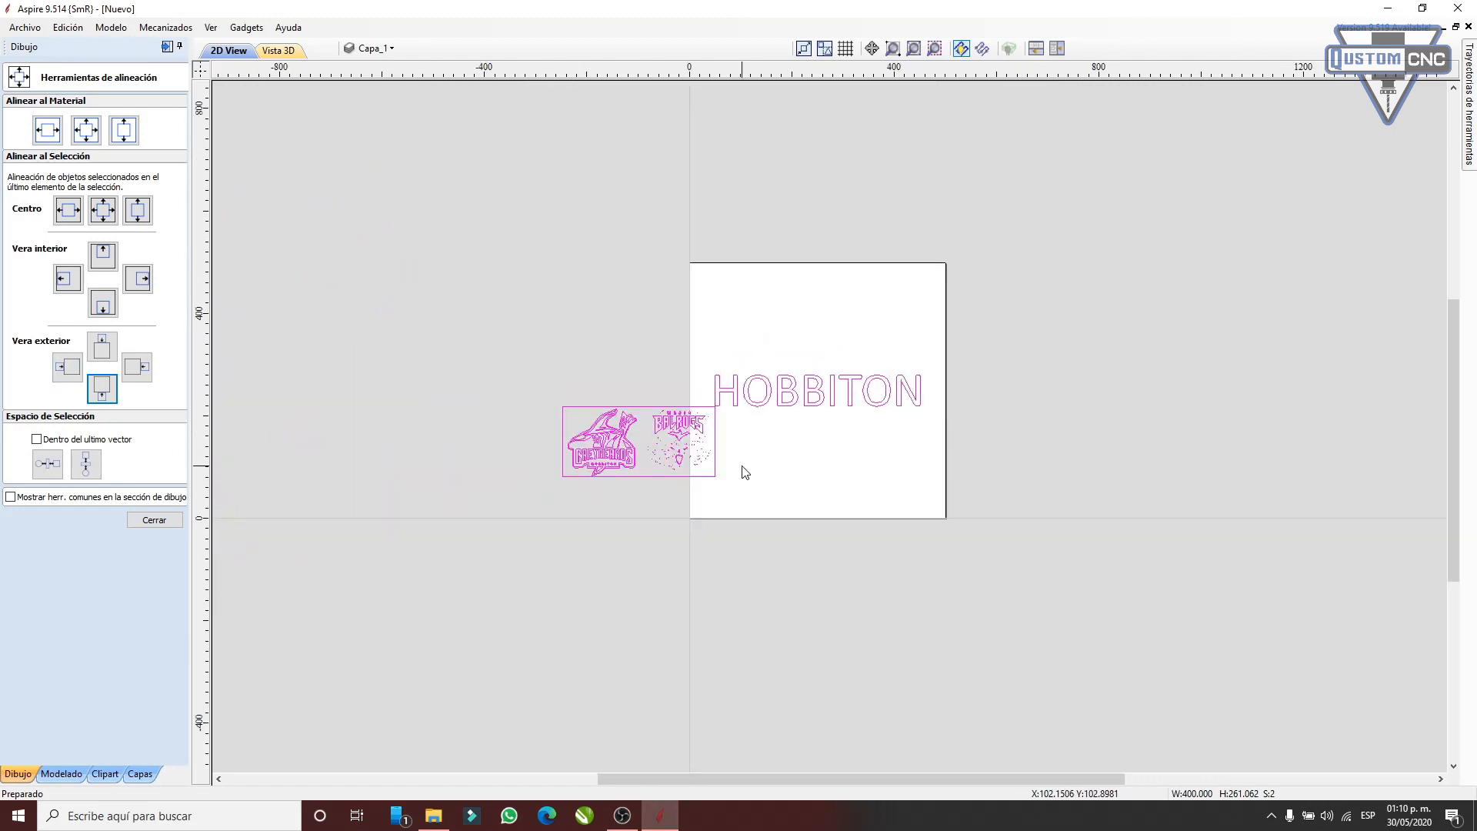
pyautogui.scroll(3, 695, 431)
pyautogui.scroll(1, 695, 431)
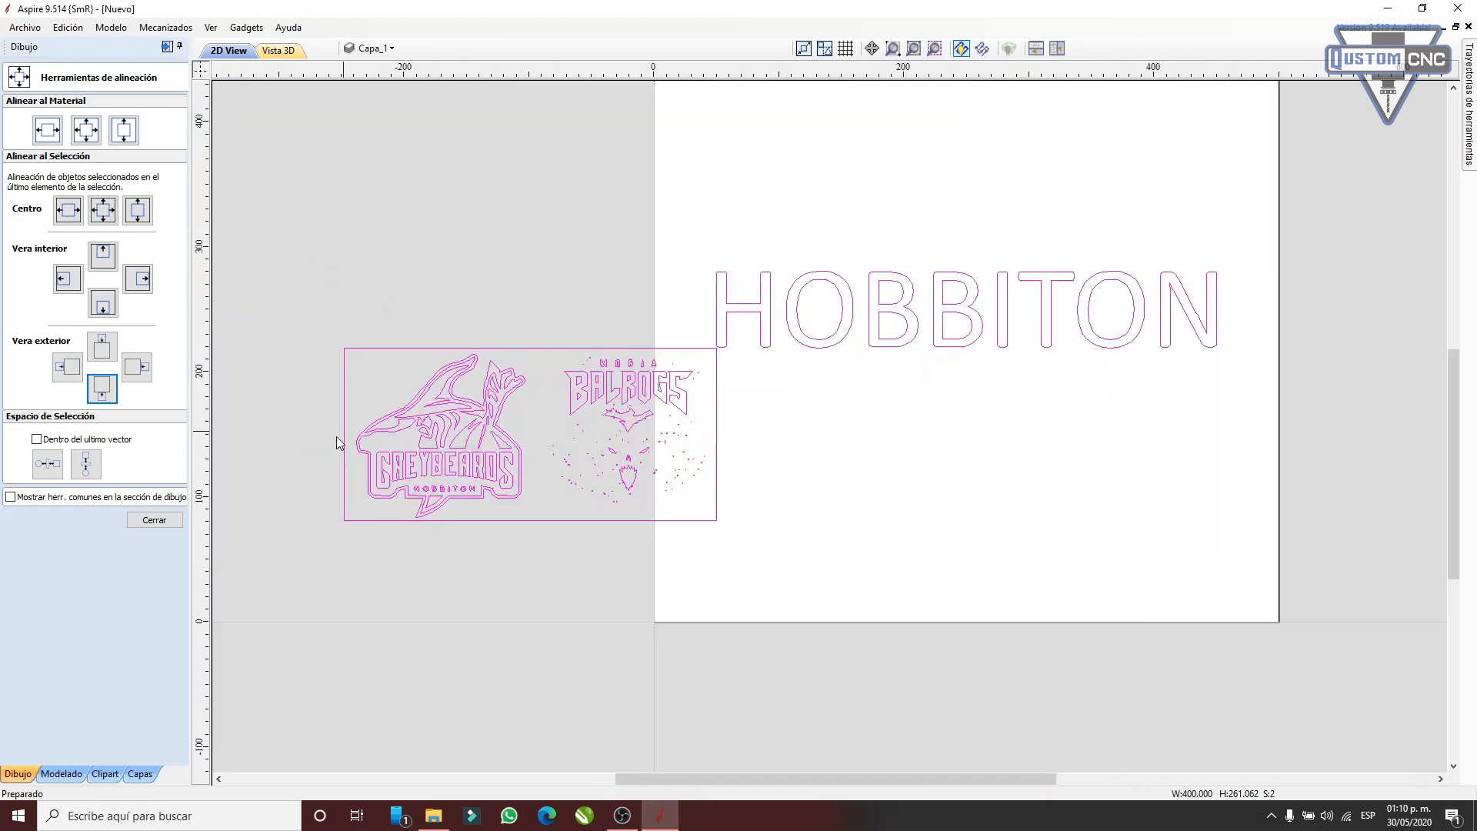
pyautogui.click(147, 521)
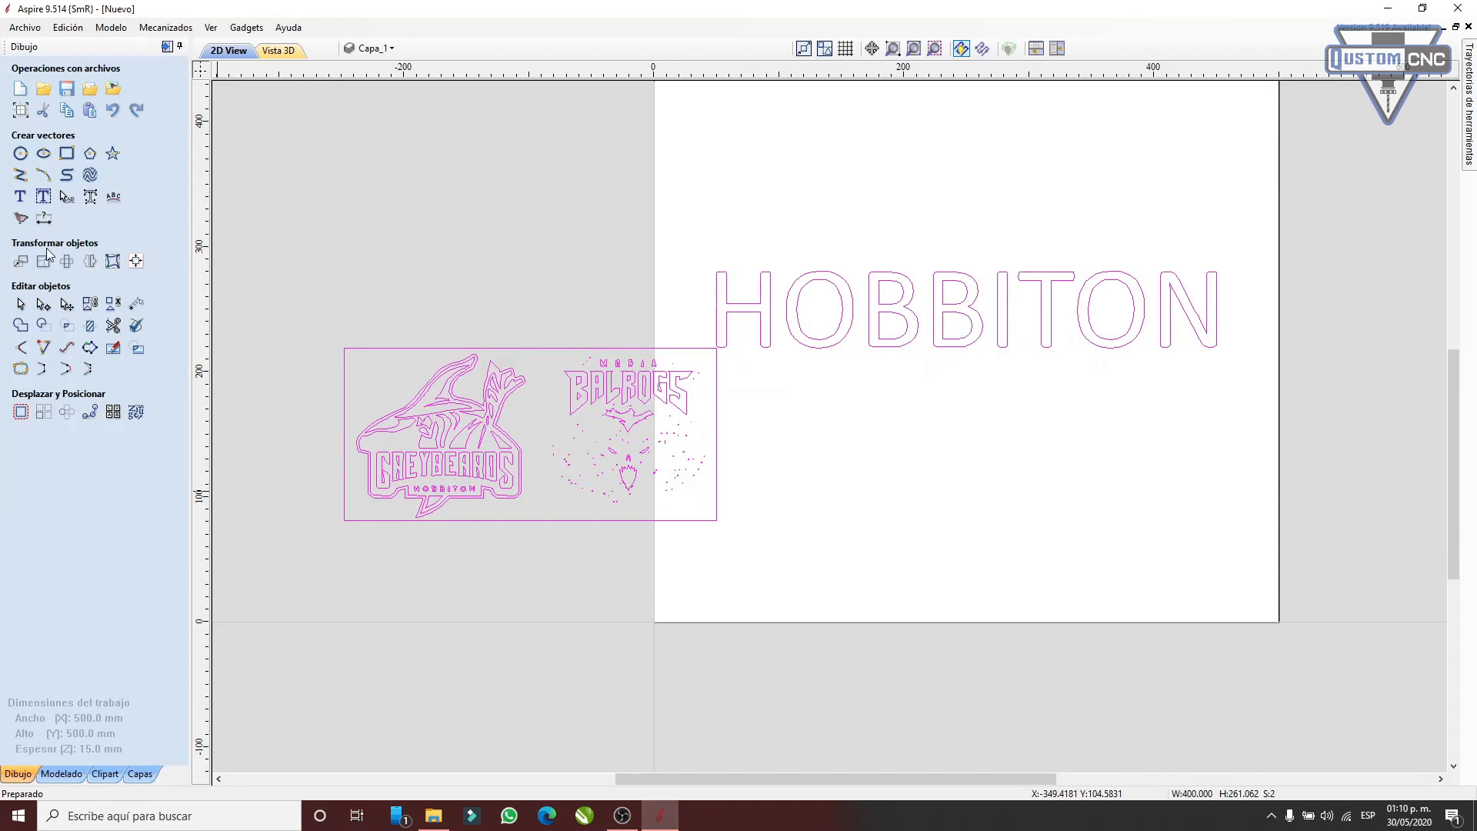
# - Move the framed logos onto the material, roughly centred below the HOBBITON text
pyautogui.scroll(-3, 686, 343)
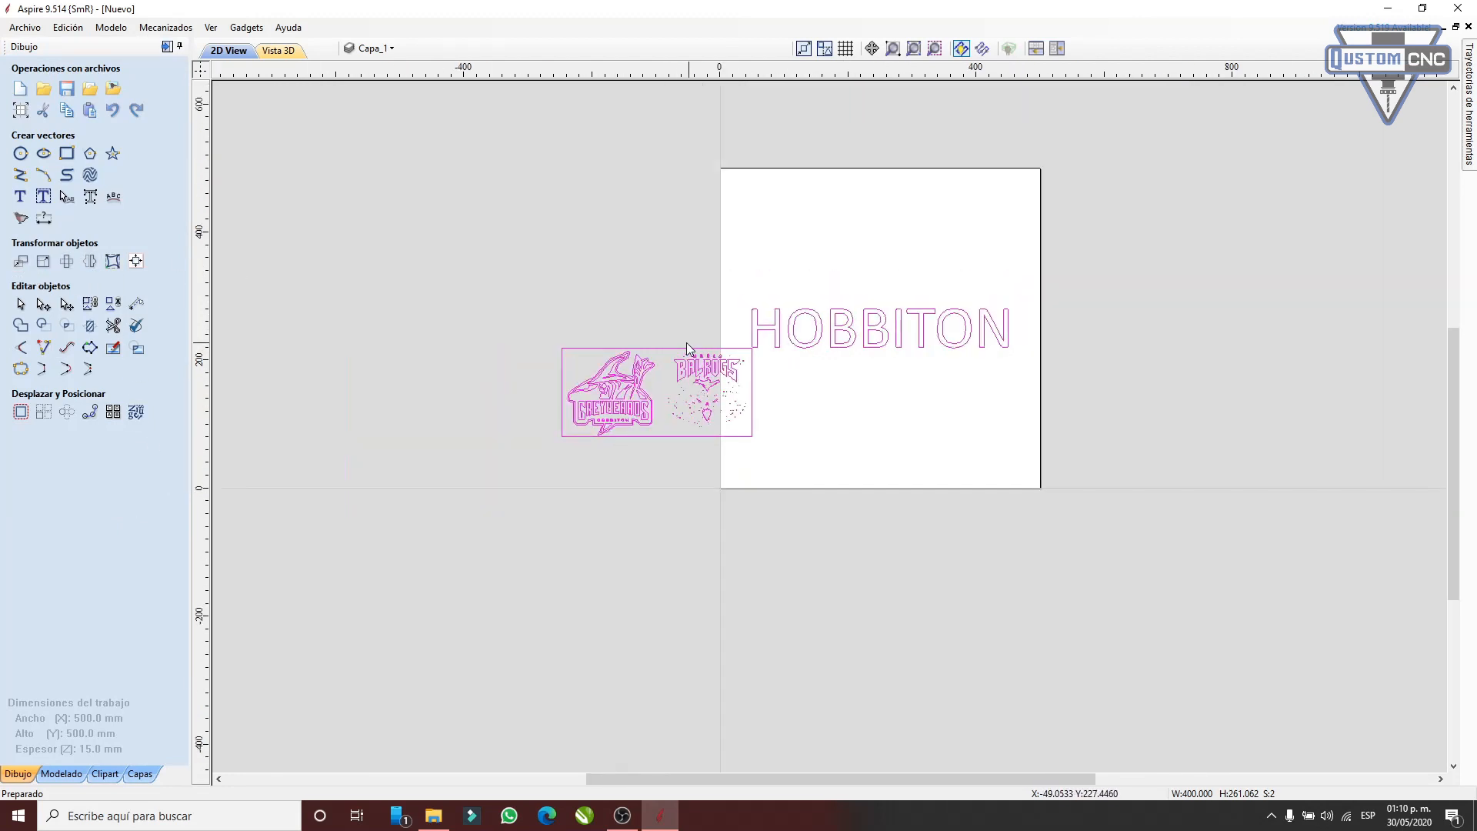
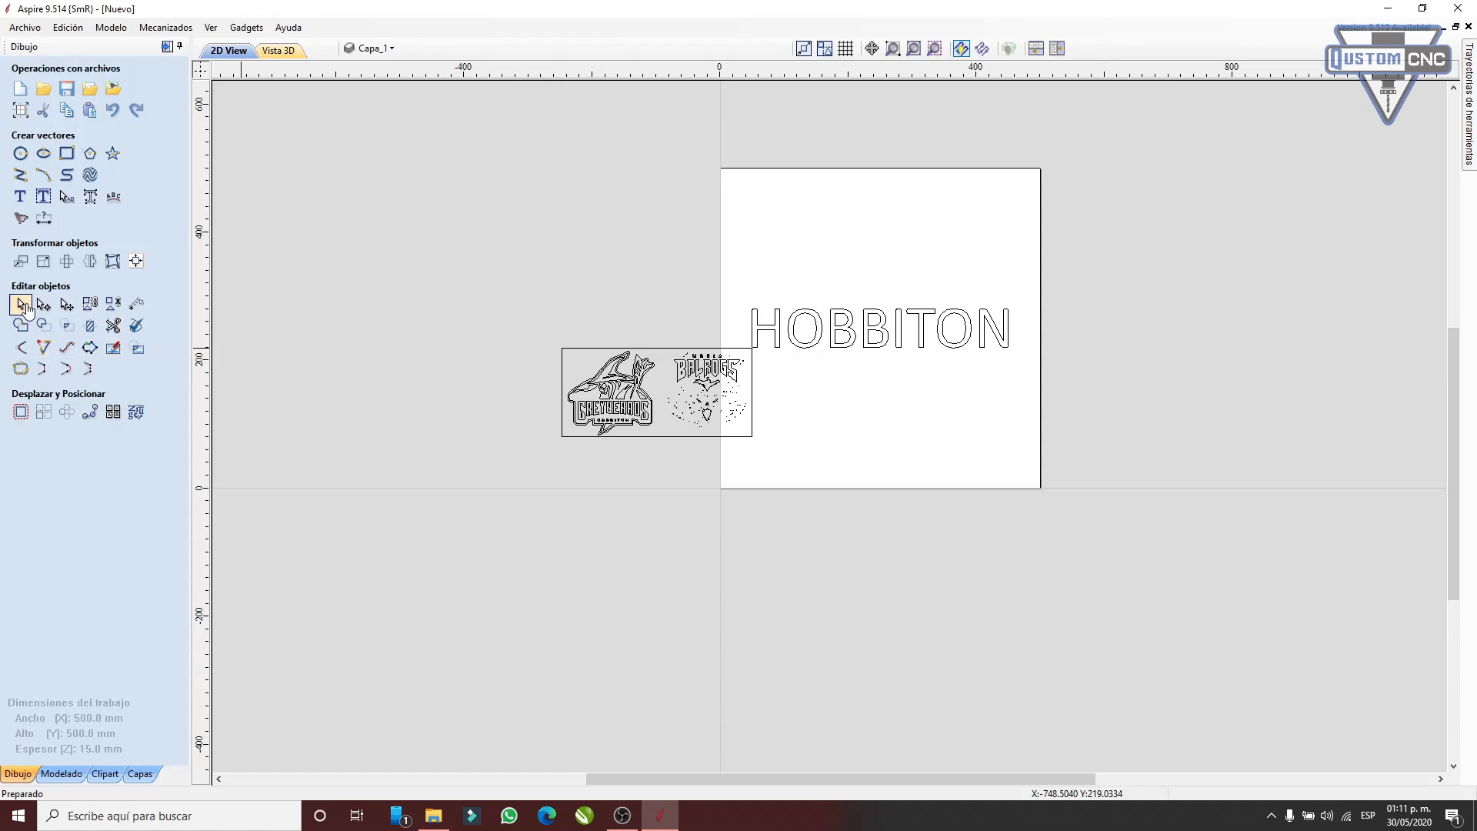
pyautogui.scroll(3, 831, 331)
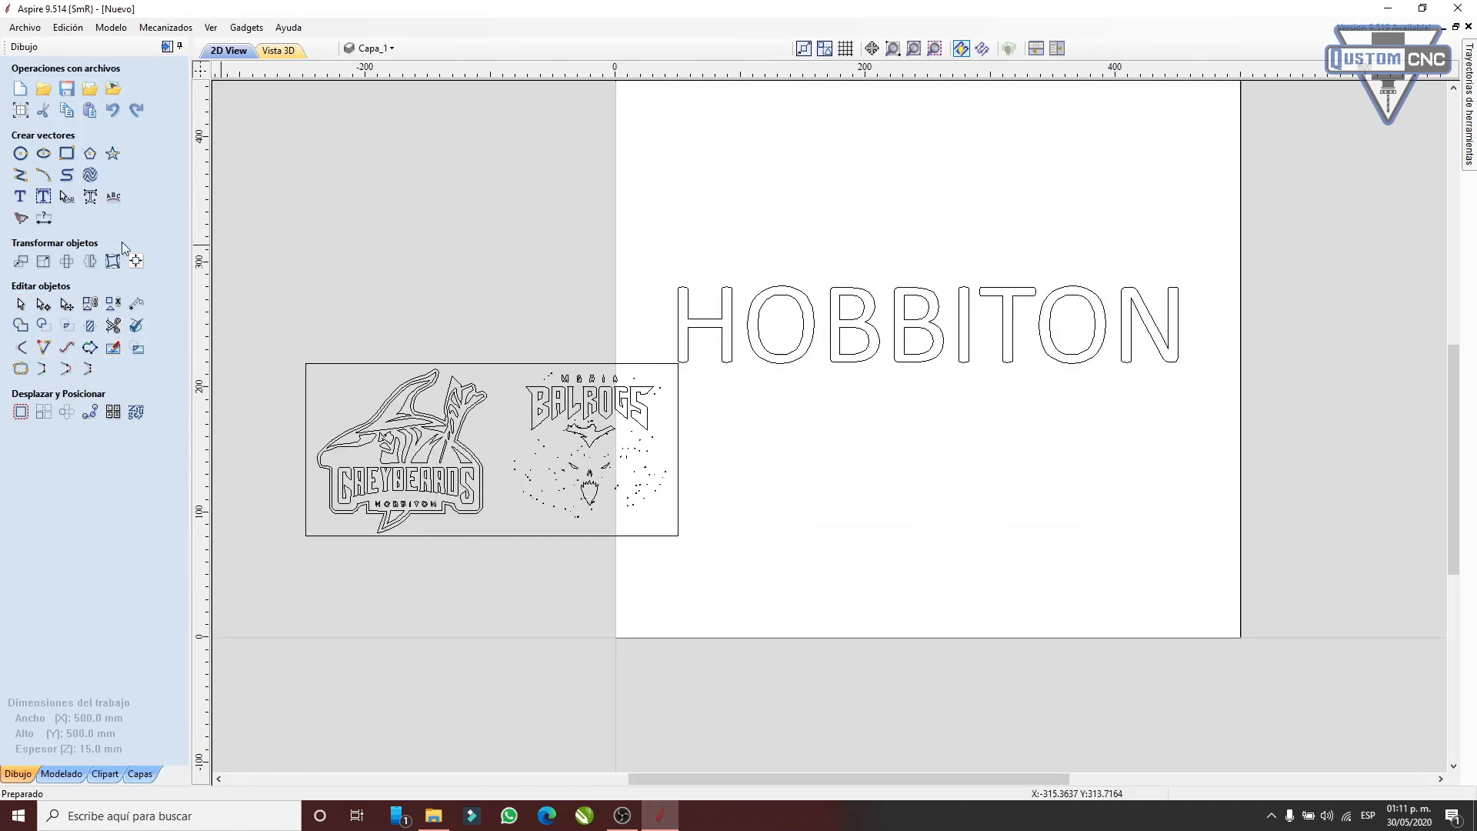
pyautogui.click(453, 381)
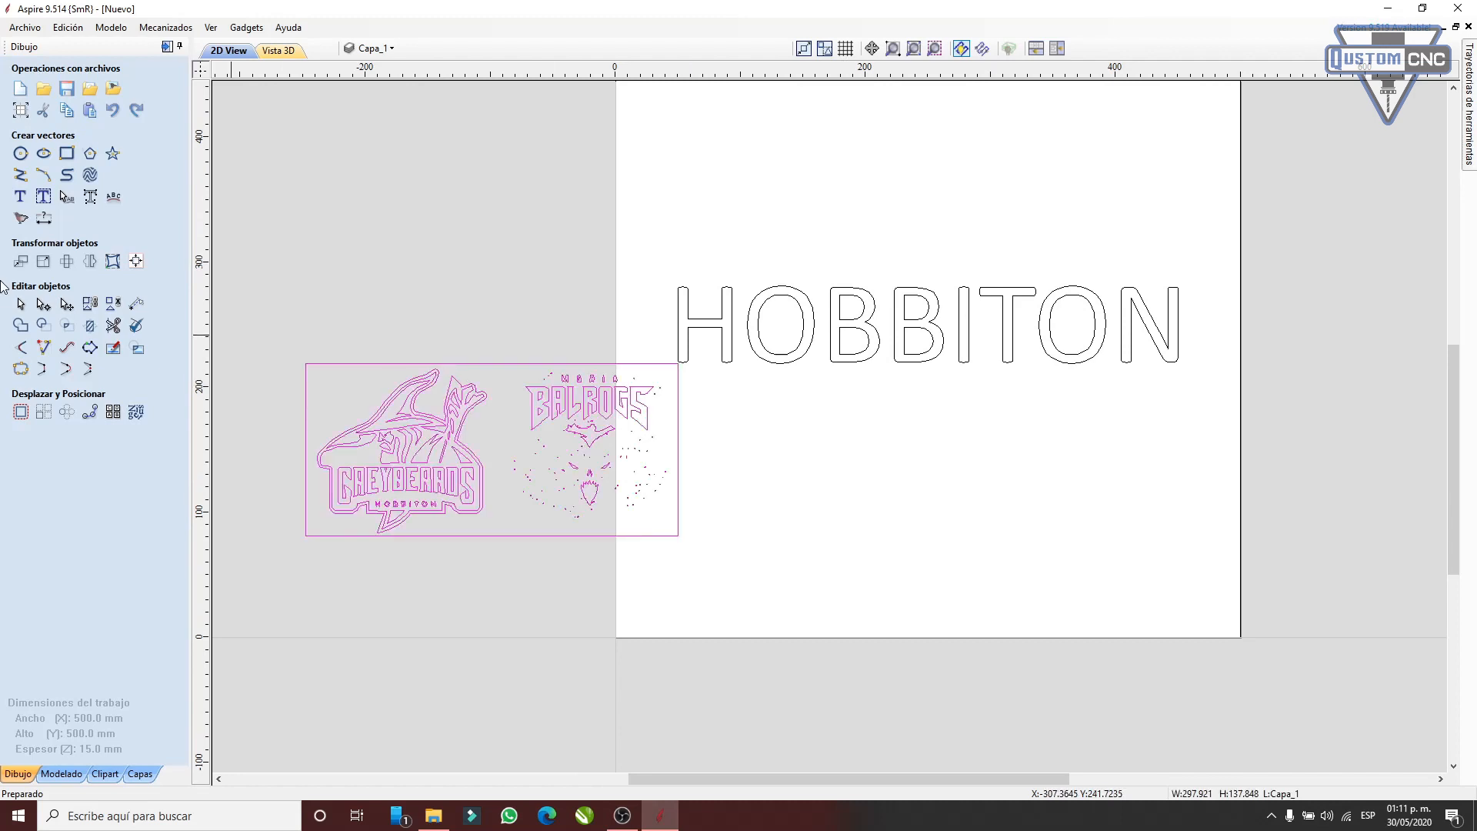
pyautogui.click(464, 459)
pyautogui.click(461, 457)
pyautogui.moveTo(494, 447); pyautogui.dragTo(904, 494)
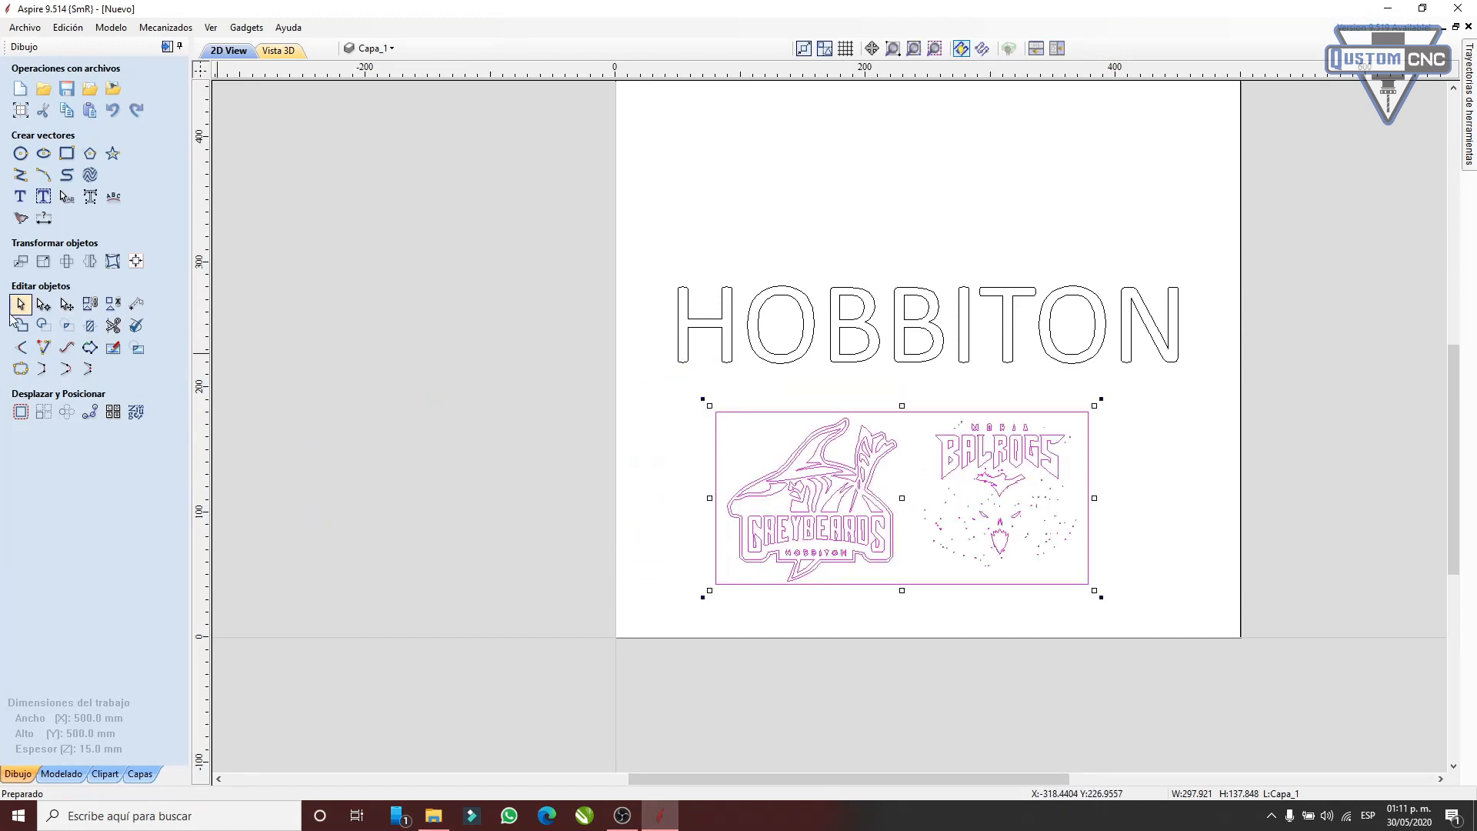
# - Try selecting the HOBBITON text and the framed logos individually and with a selection window around the logos
pyautogui.click(638, 316)
pyautogui.click(731, 360)
pyautogui.click(569, 327)
pyautogui.click(20, 305)
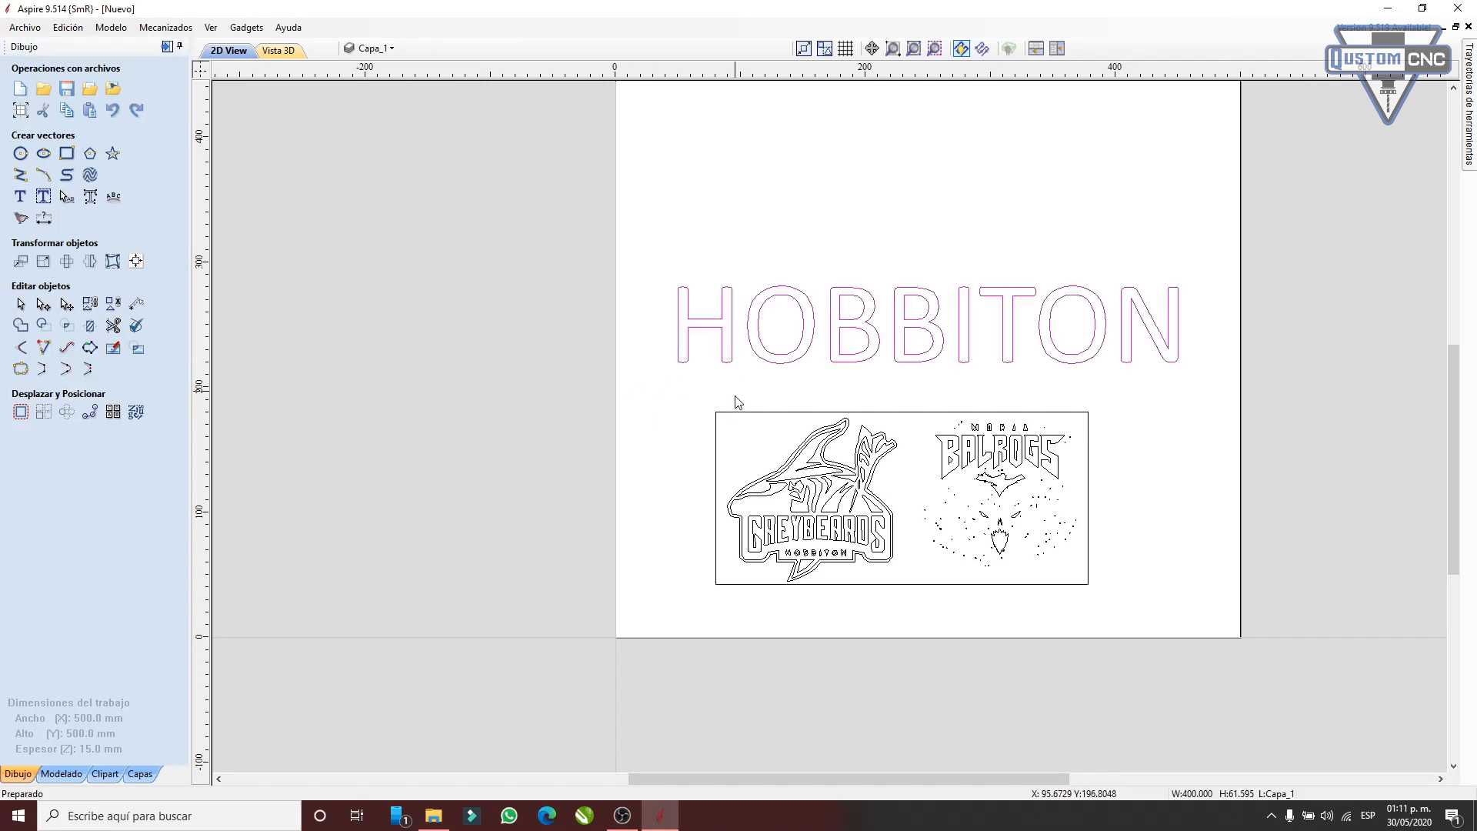
pyautogui.click(885, 415)
pyautogui.moveTo(610, 388); pyautogui.dragTo(1370, 710)
pyautogui.click(1223, 382)
# - Start node editing on the HOBBITON text and convert the text to curves
pyautogui.click(686, 342)
pyautogui.click(38, 308)
pyautogui.click(683, 327)
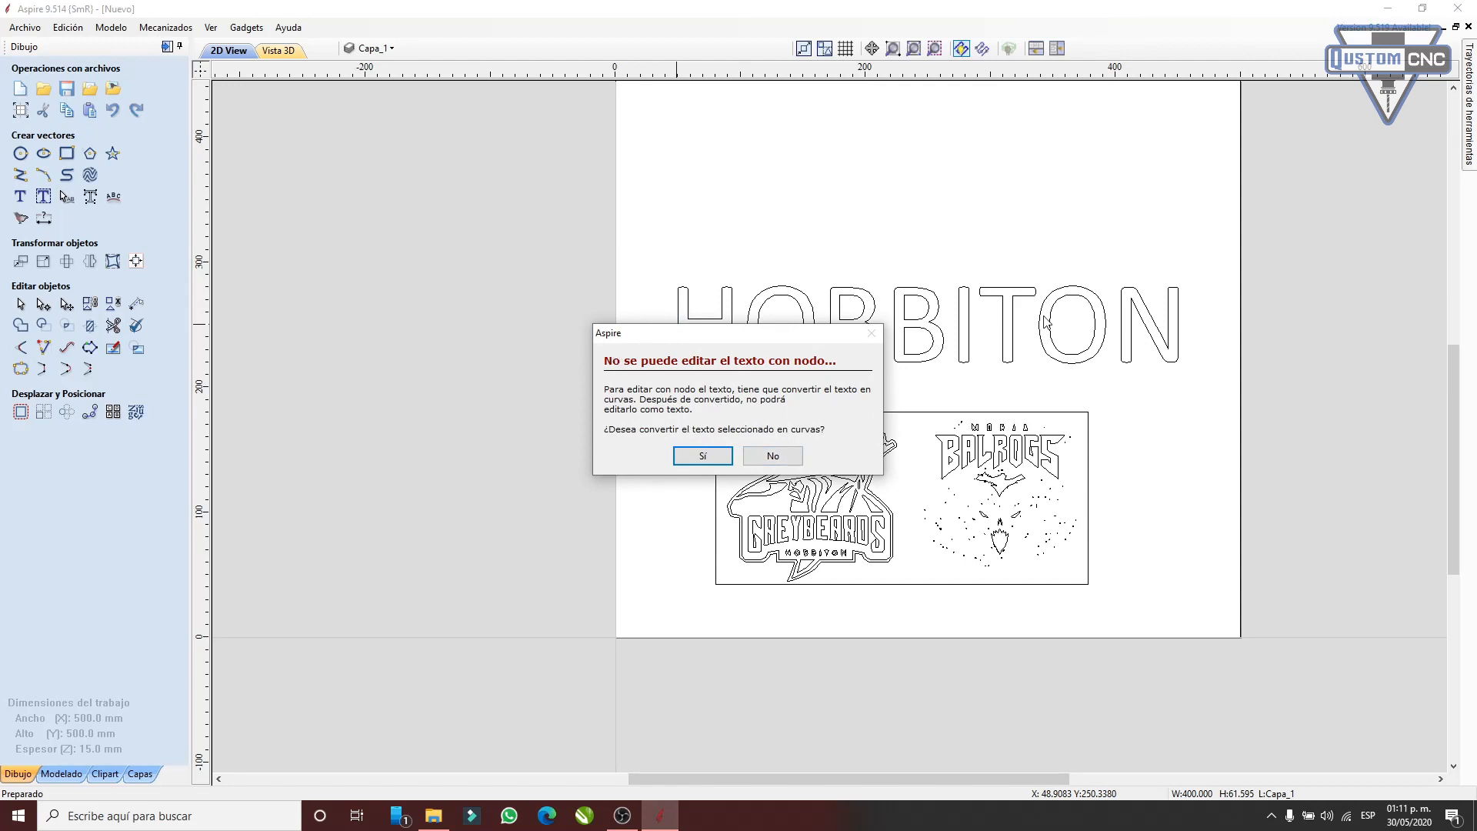
pyautogui.click(712, 459)
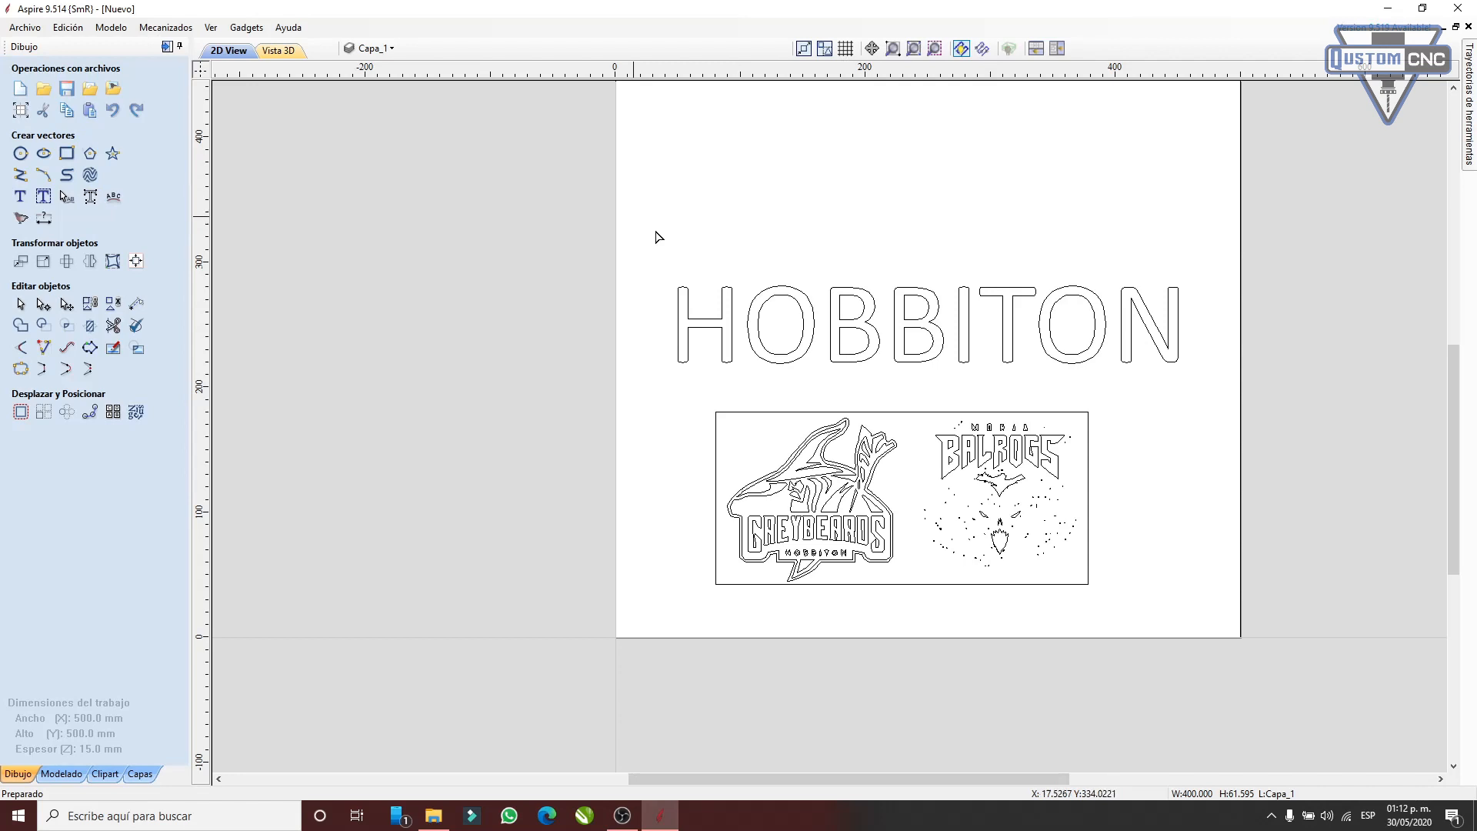
# - Try moving the upper-right node of the first O's inner contour inward and outward, undoing each move
pyautogui.click(44, 307)
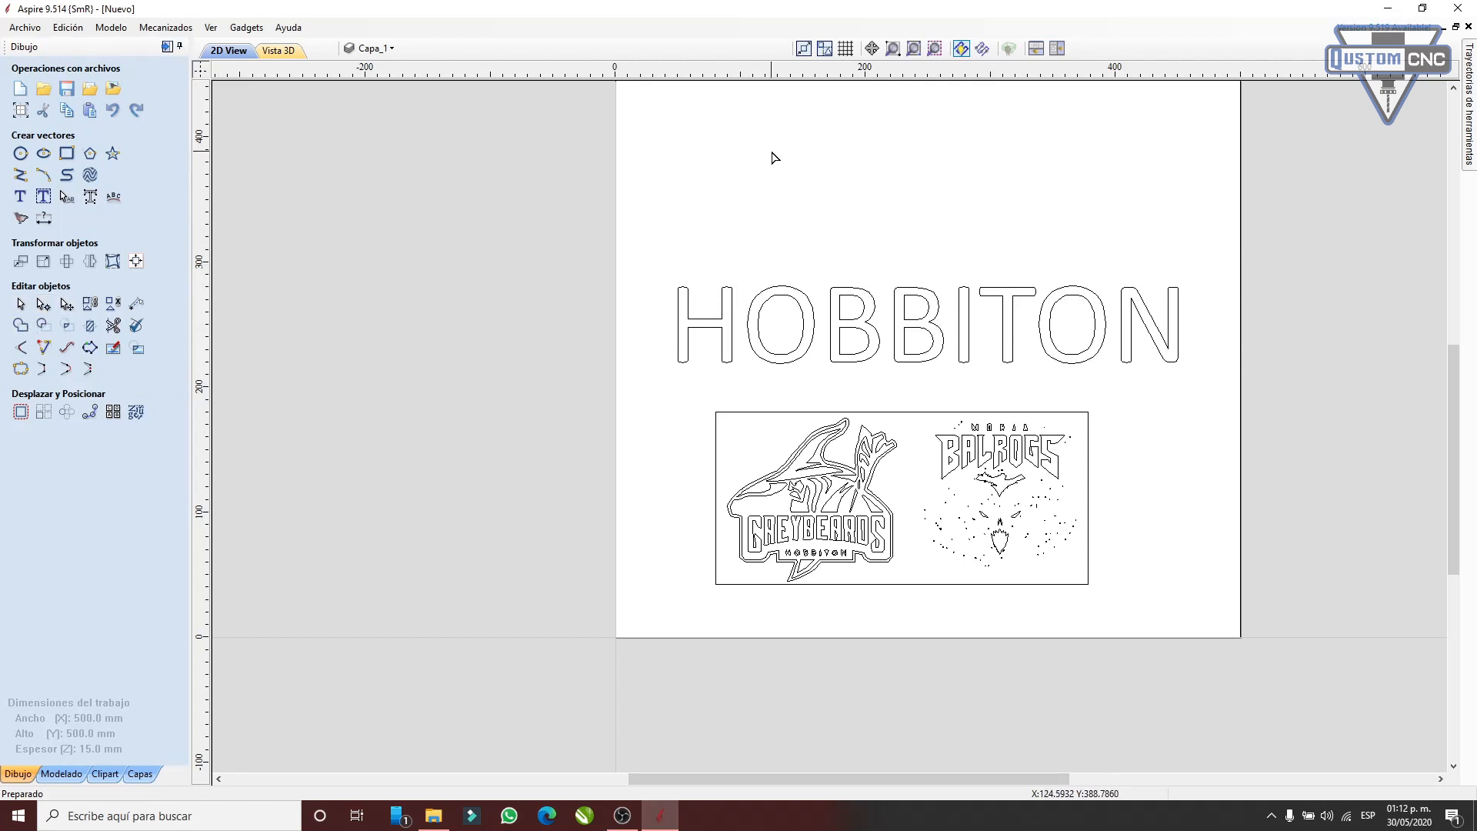
pyautogui.scroll(4, 783, 301)
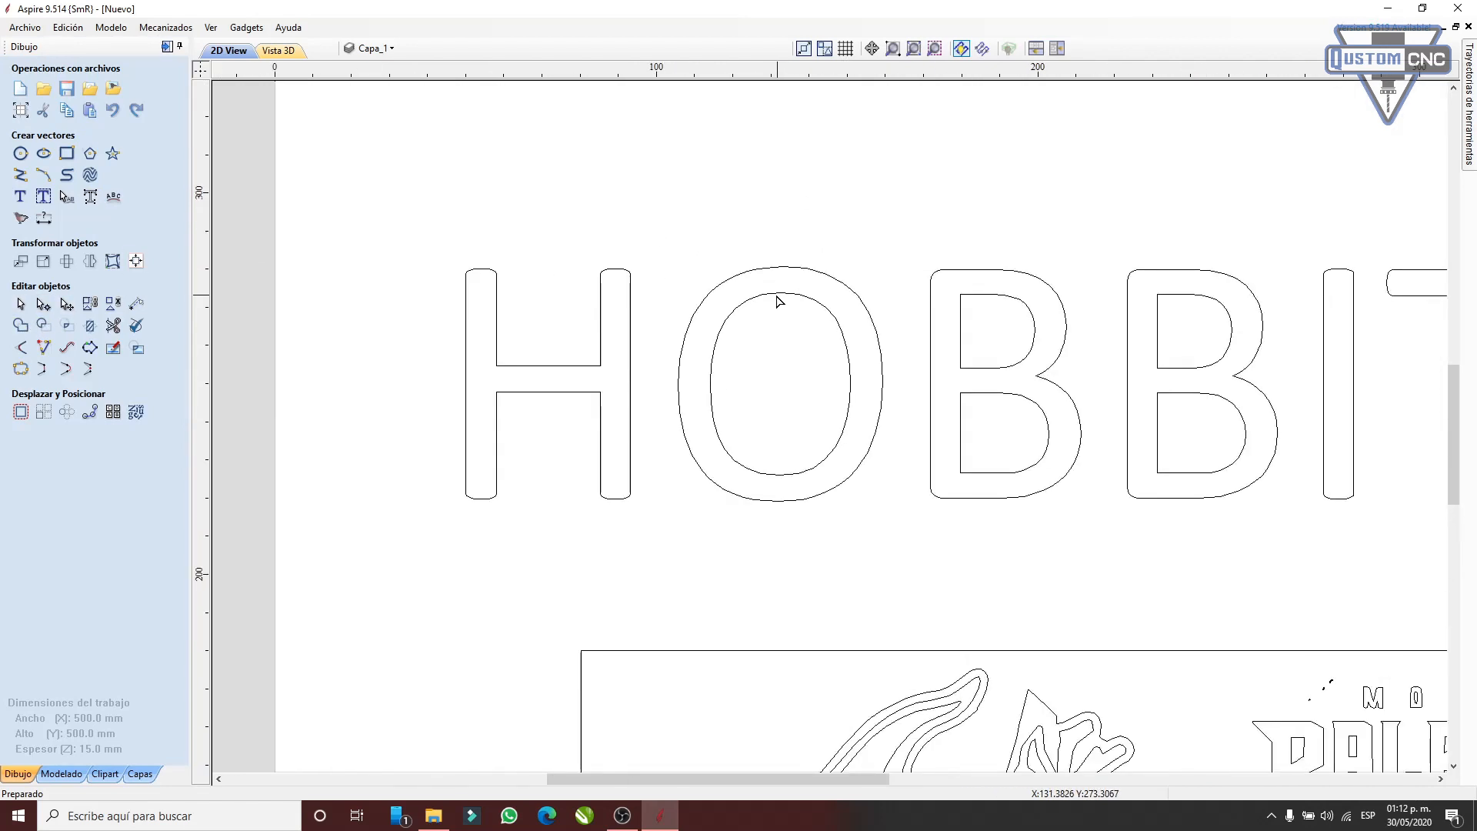
pyautogui.click(772, 294)
pyautogui.scroll(4, 773, 307)
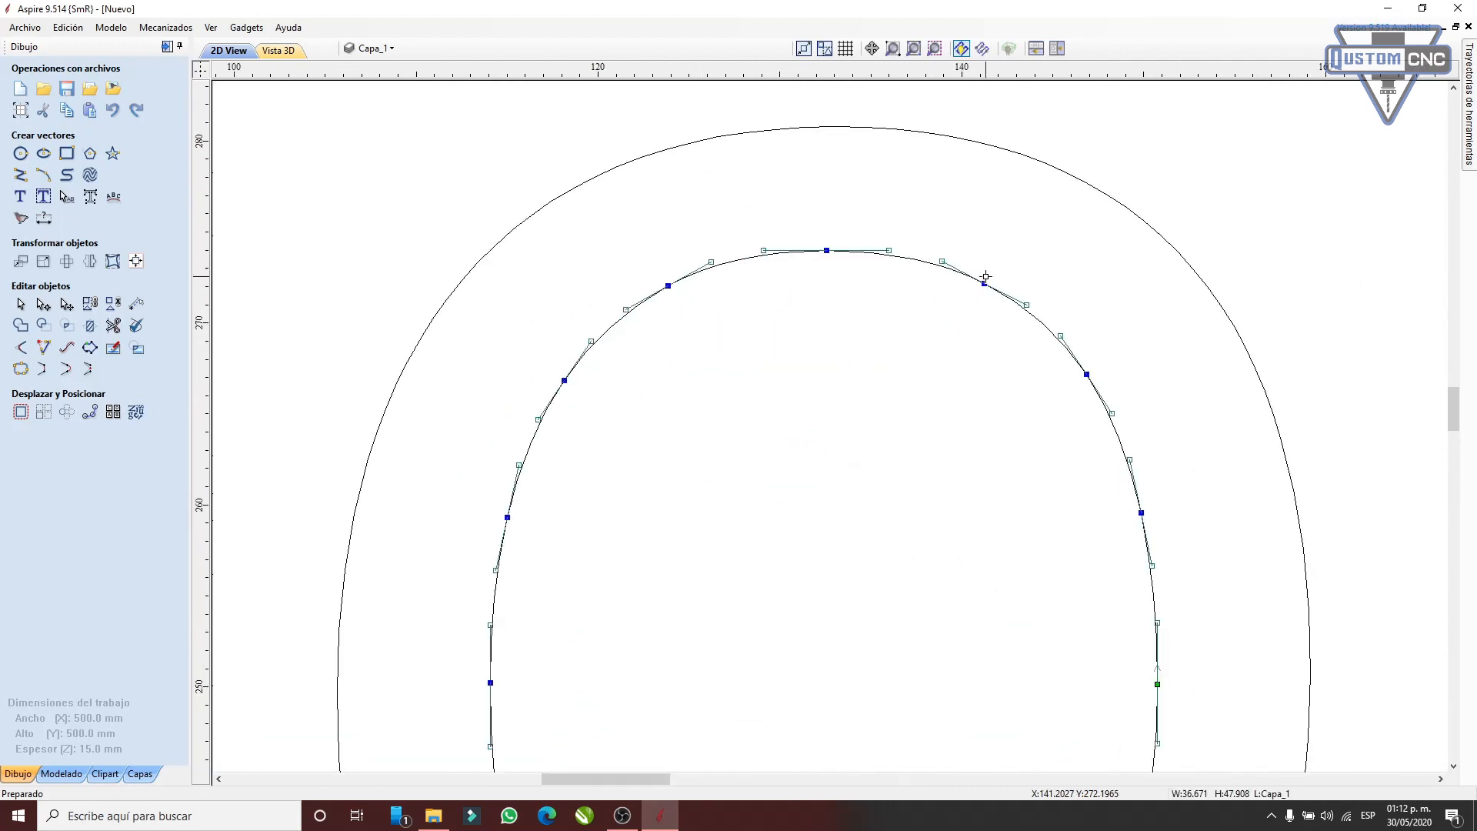
pyautogui.scroll(-5, 986, 276)
pyautogui.scroll(3, 987, 286)
pyautogui.moveTo(987, 286); pyautogui.dragTo(955, 357)
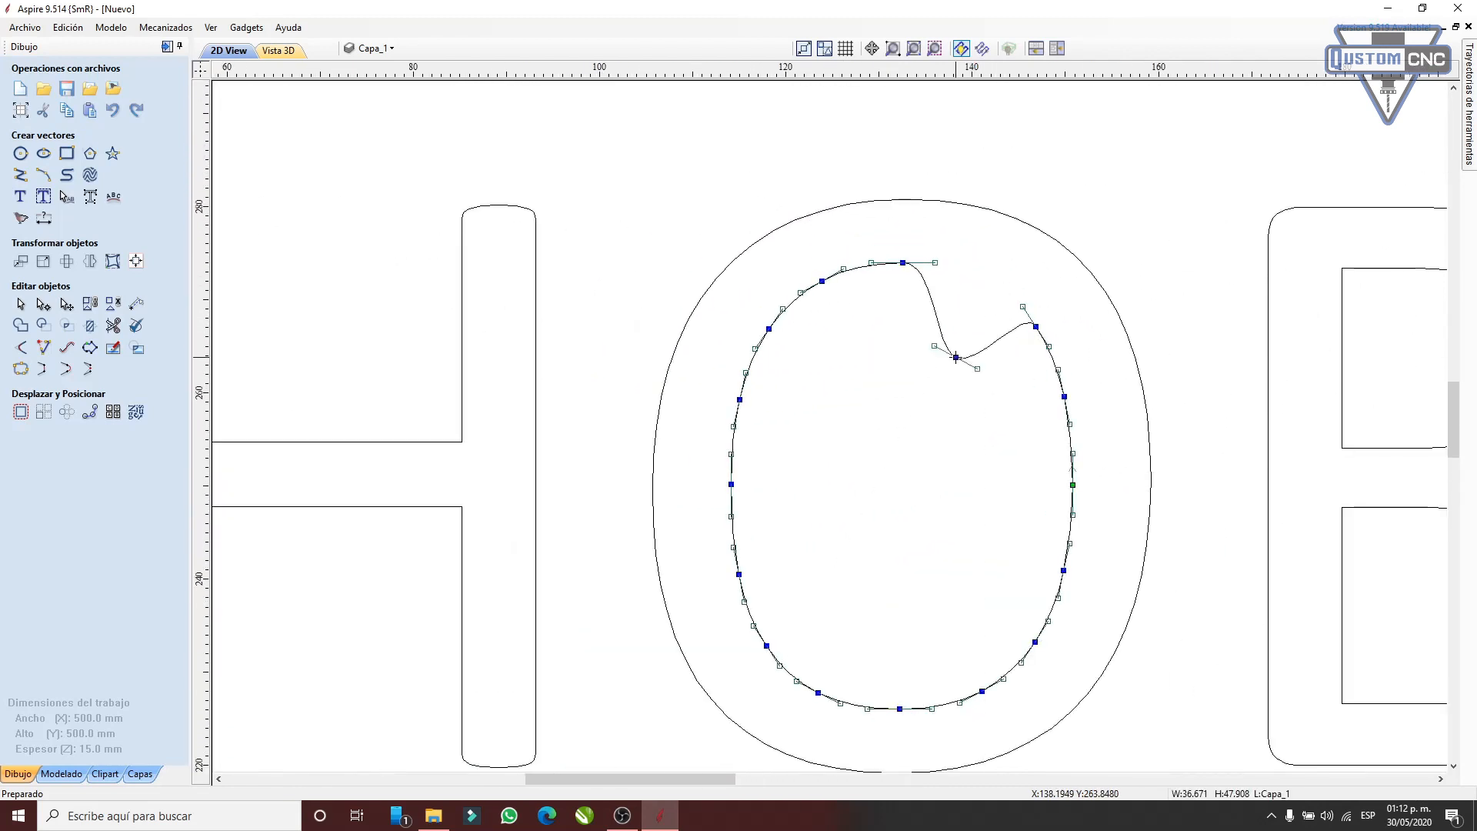
pyautogui.hotkey('ctrl', 'z')
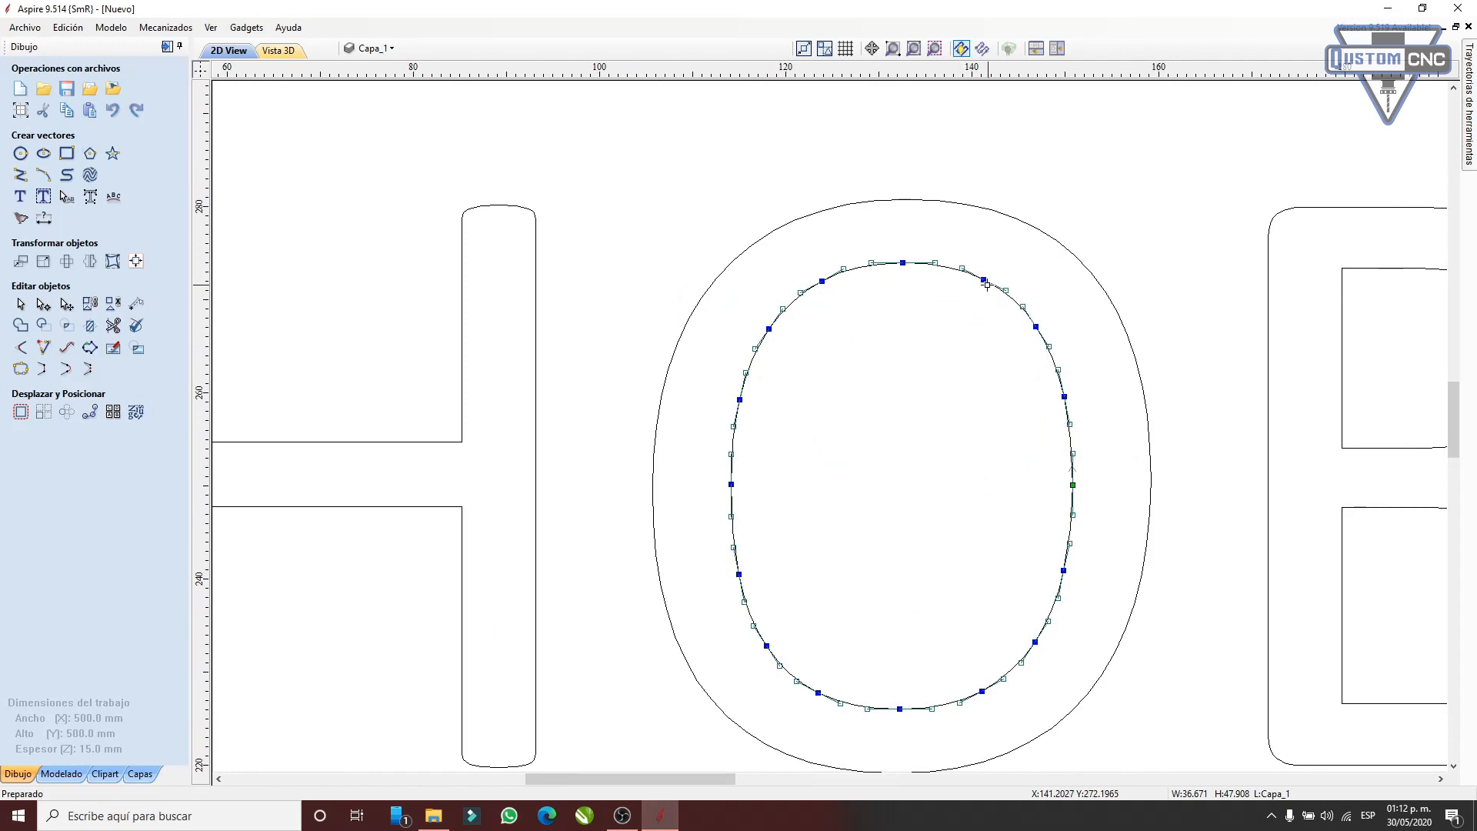
pyautogui.moveTo(984, 280); pyautogui.dragTo(1000, 253)
pyautogui.hotkey('ctrl', 'z')
pyautogui.scroll(-4, 981, 296)
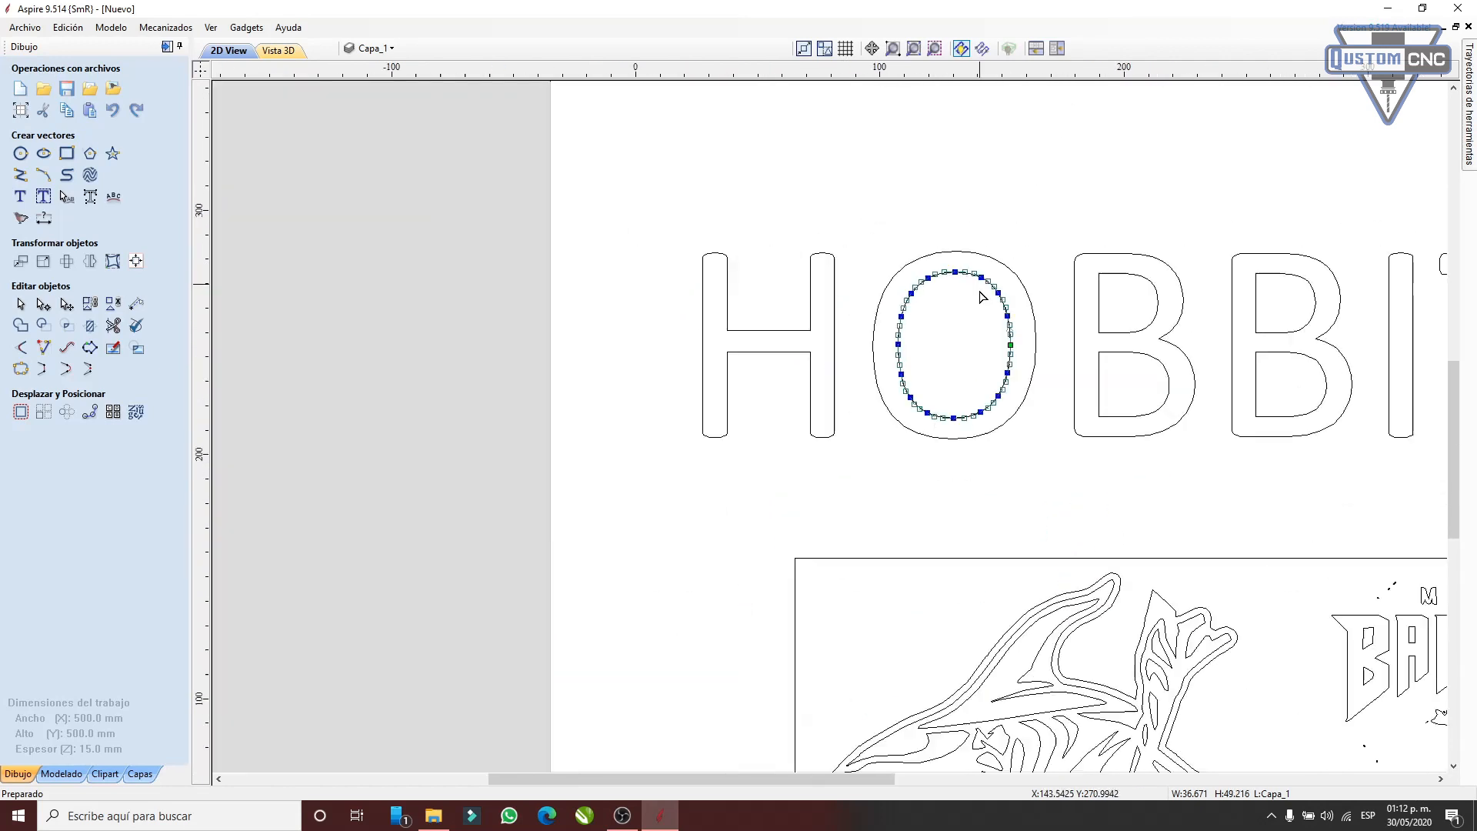
pyautogui.scroll(4, 981, 297)
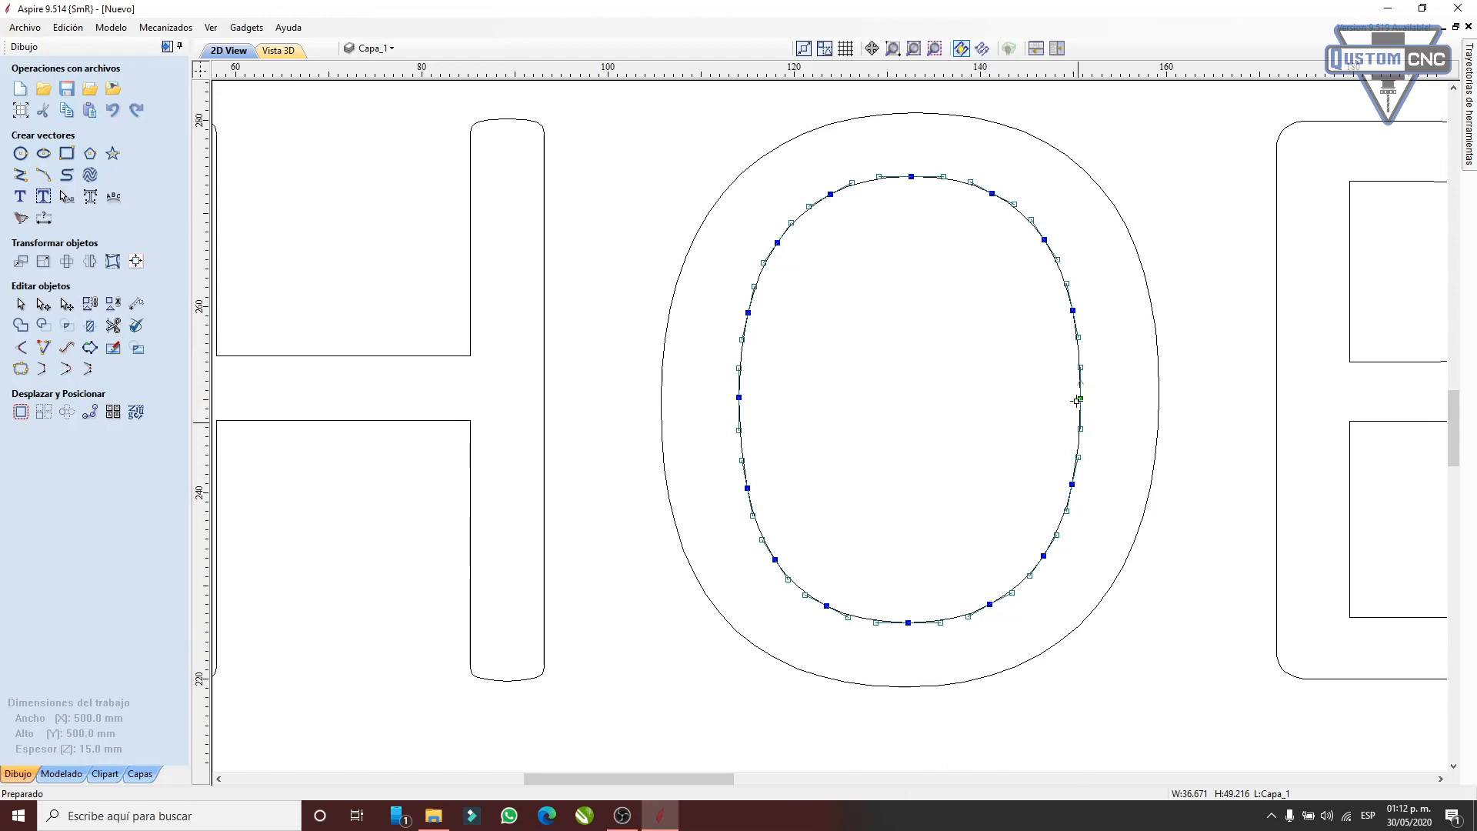
pyautogui.scroll(-5, 850, 466)
pyautogui.scroll(3, 846, 462)
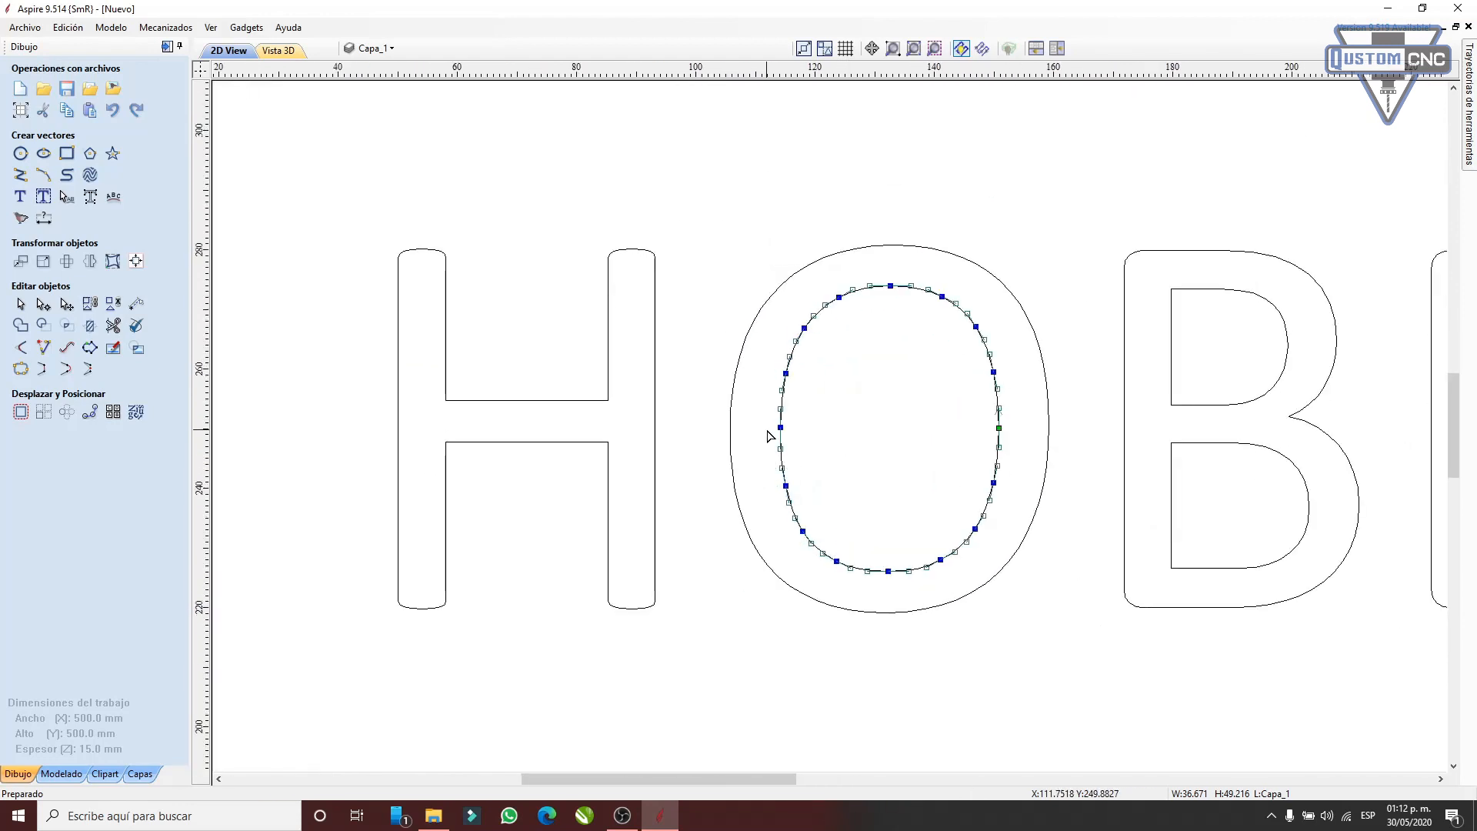
# - Select the upper edge of the H's crossbar in node editing and nudge it up and down, ending slightly below its original height
pyautogui.click(514, 400)
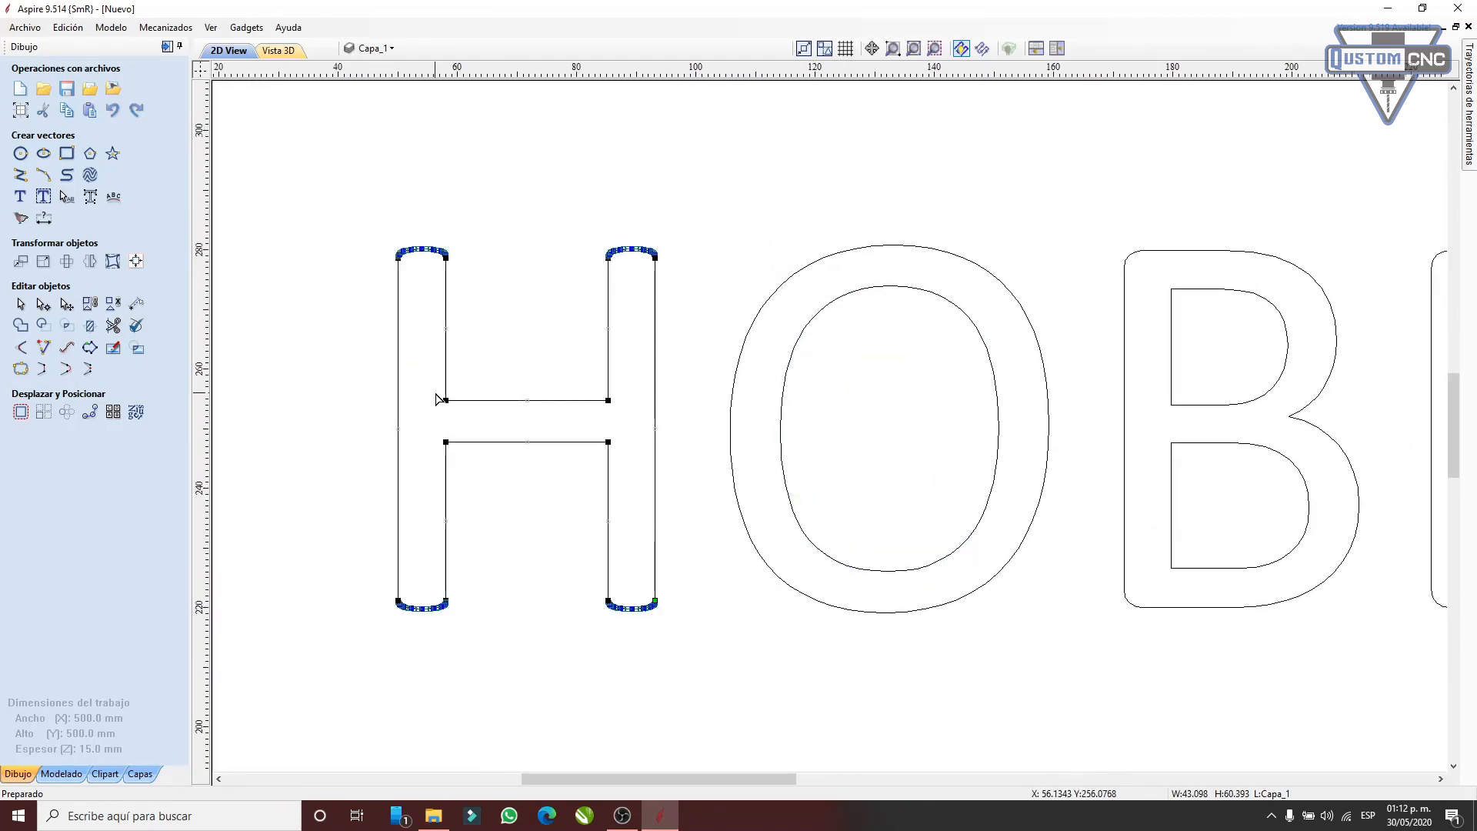
pyautogui.scroll(2, 515, 411)
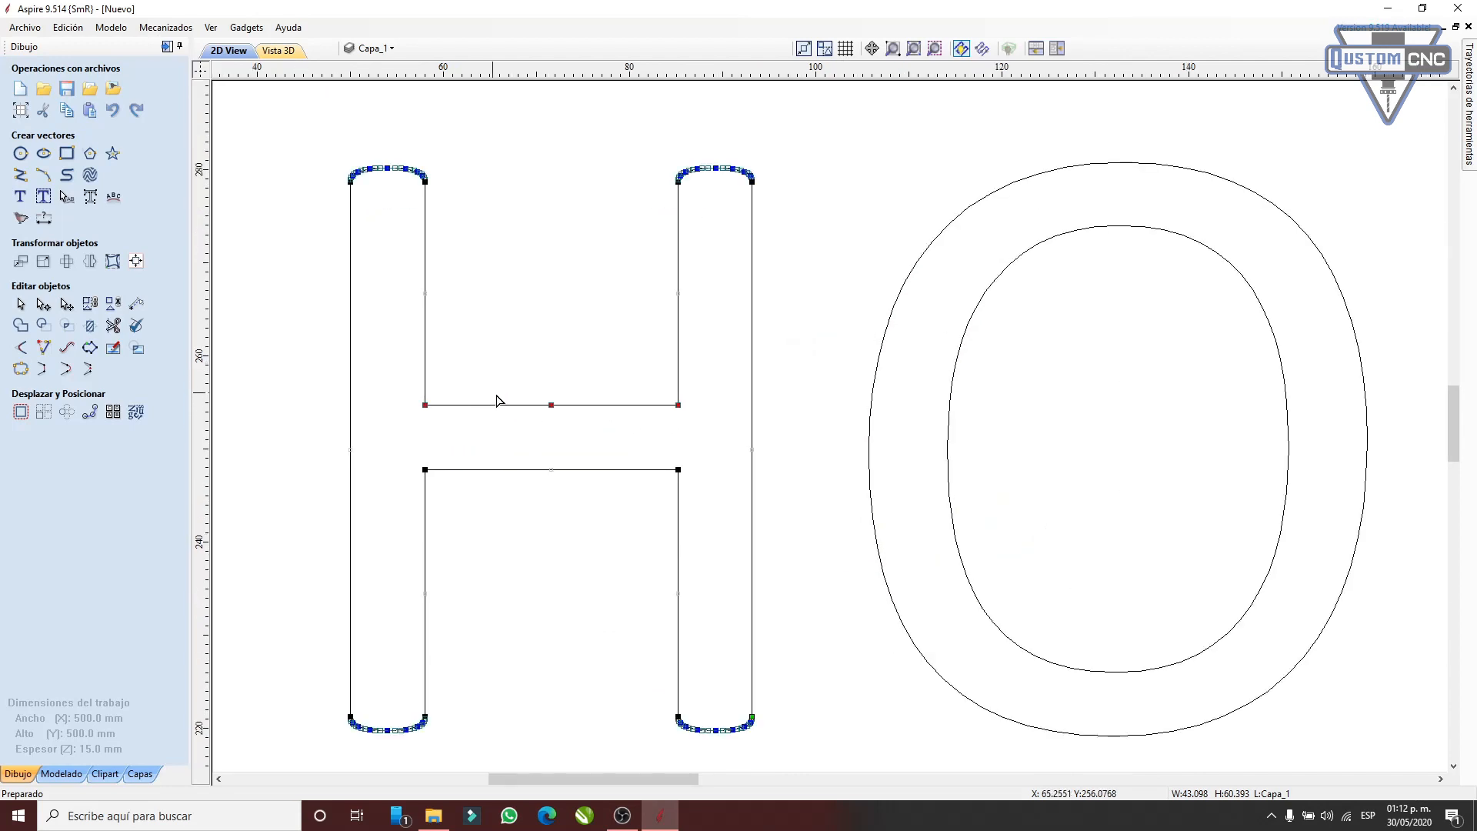
pyautogui.press('Up')
pyautogui.press('Up')
pyautogui.press('Up')
pyautogui.press('Up')
pyautogui.press('Up')
pyautogui.press('Up')
pyautogui.press('Up')
pyautogui.press('Up')
pyautogui.press('Up')
pyautogui.press('Up')
pyautogui.press('Up')
pyautogui.press('Up')
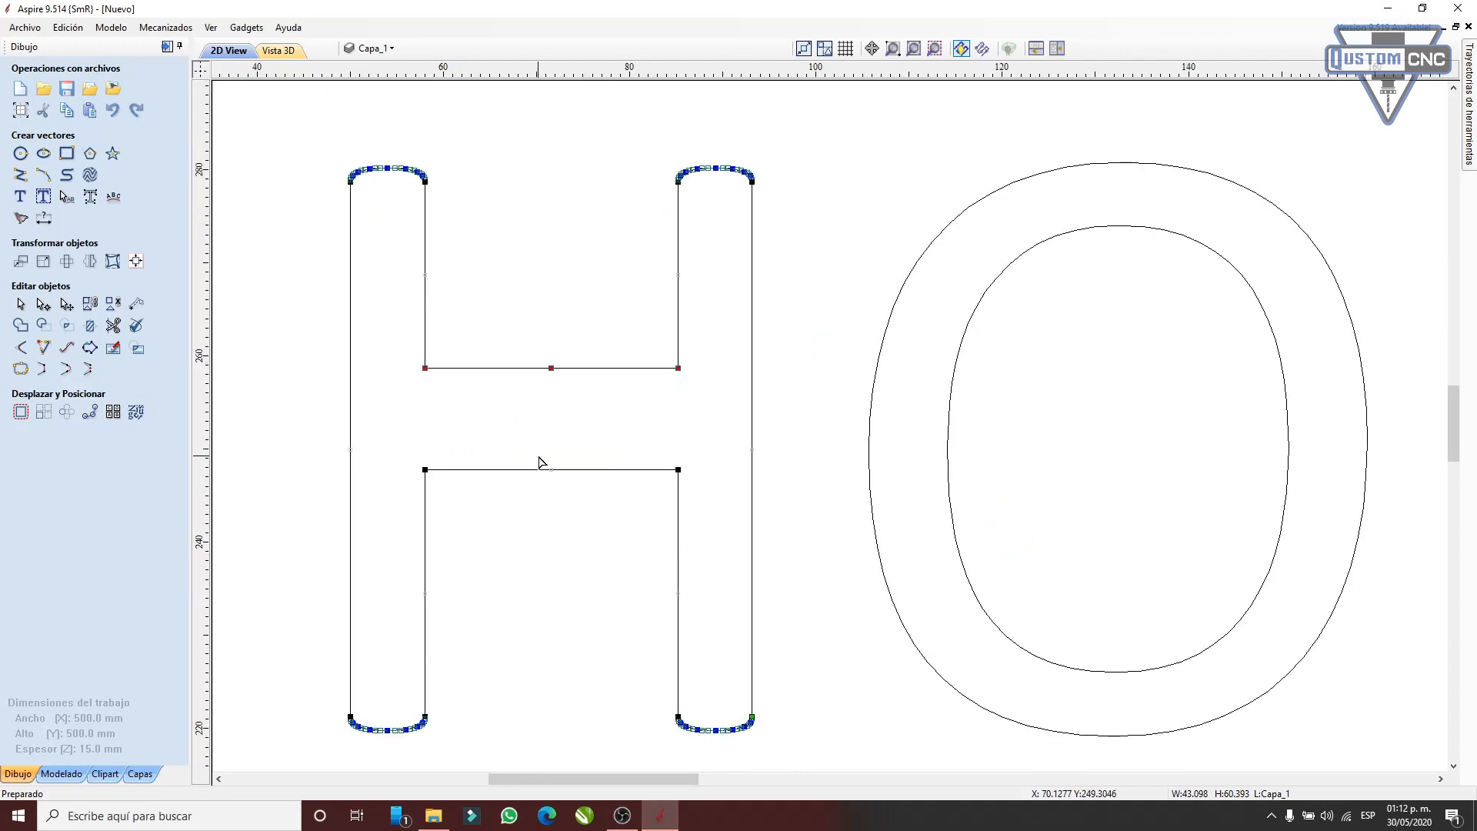
pyautogui.press('Down')
pyautogui.press('Down')
pyautogui.press('Down')
pyautogui.press('Down')
pyautogui.press('Down')
pyautogui.press('Down')
pyautogui.press('Down')
pyautogui.press('Down')
pyautogui.press('Down')
pyautogui.press('Down')
pyautogui.press('Down')
pyautogui.press('Down')
pyautogui.press('Down')
pyautogui.press('Down')
pyautogui.press('Down')
pyautogui.press('Down')
pyautogui.press('Down')
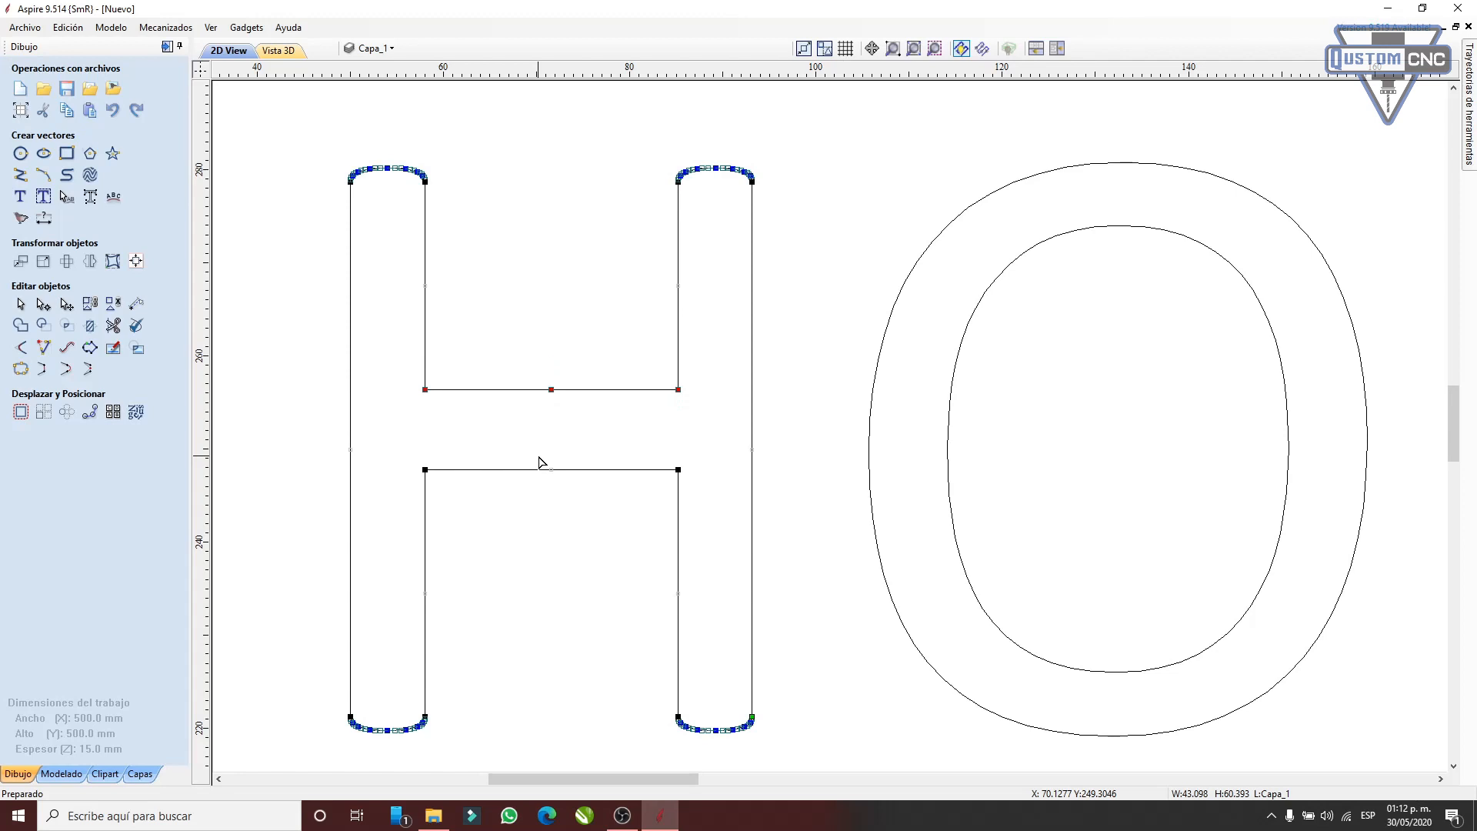
pyautogui.press('Up')
pyautogui.press('Up')
pyautogui.press('Up')
pyautogui.press('Up')
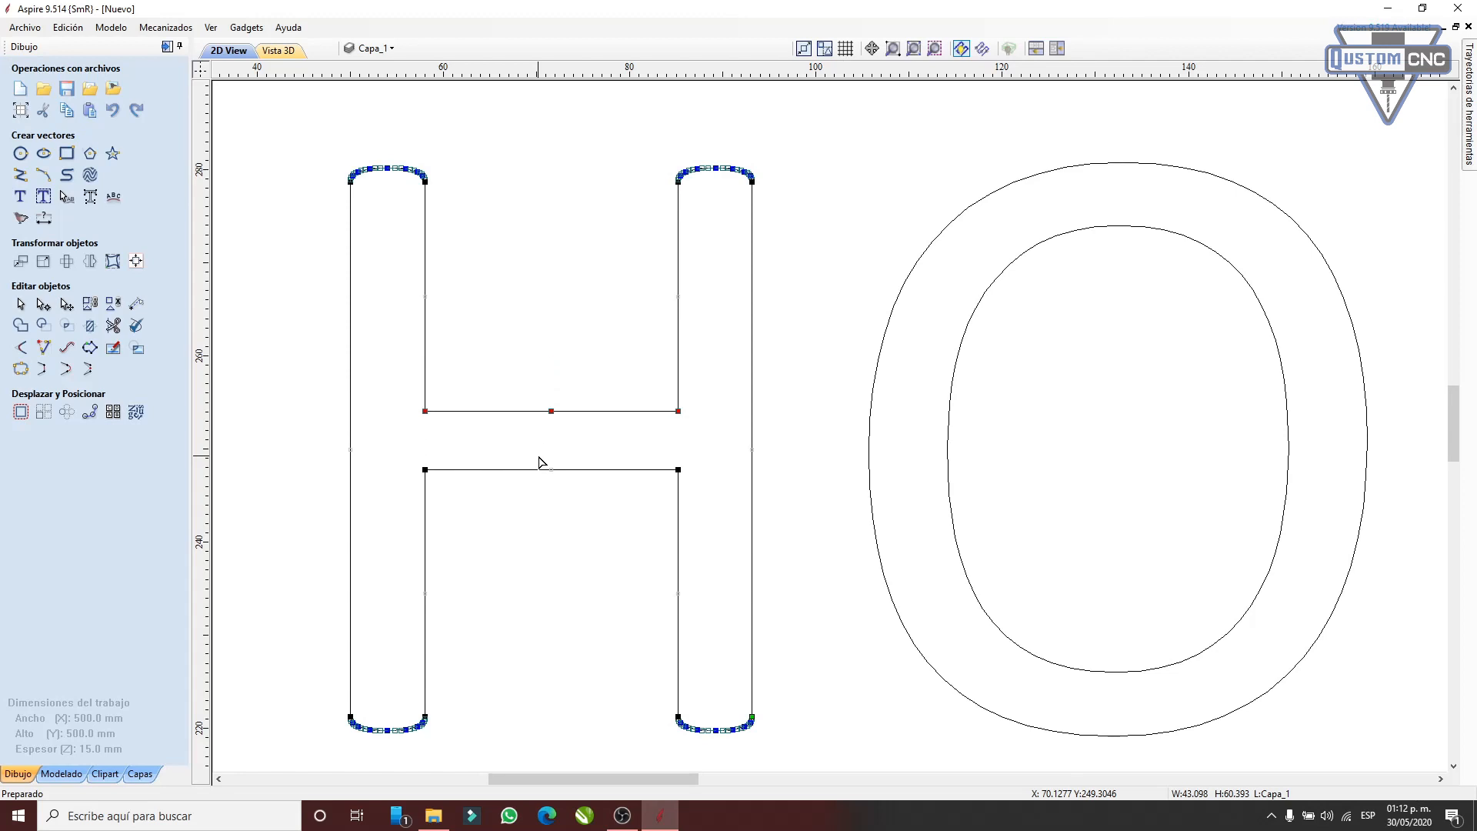
# - Show the nodes of the first O's and first B's outer contours, and try transform mode on the B's contour
pyautogui.scroll(-4, 492, 447)
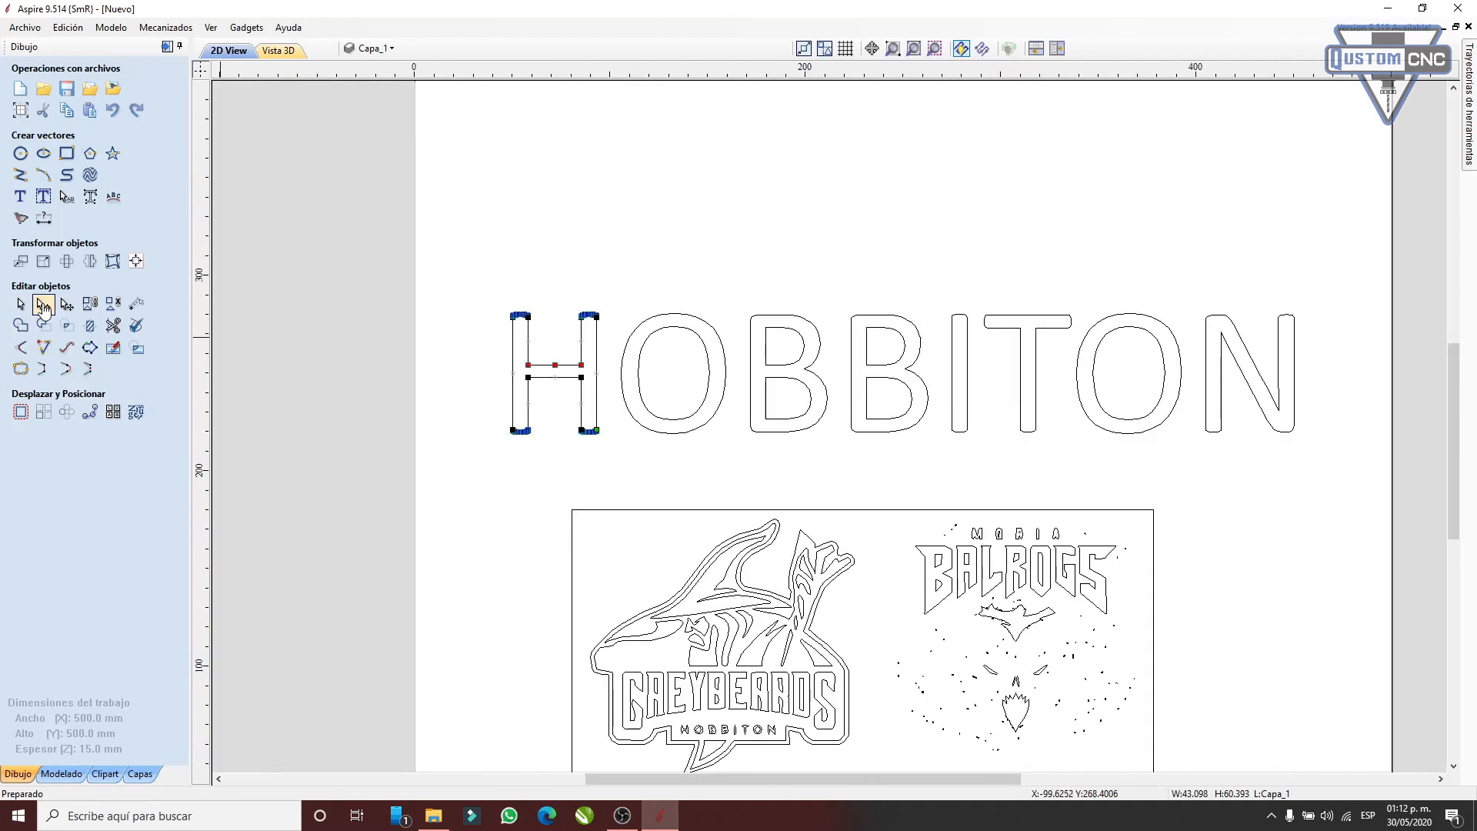
pyautogui.click(681, 313)
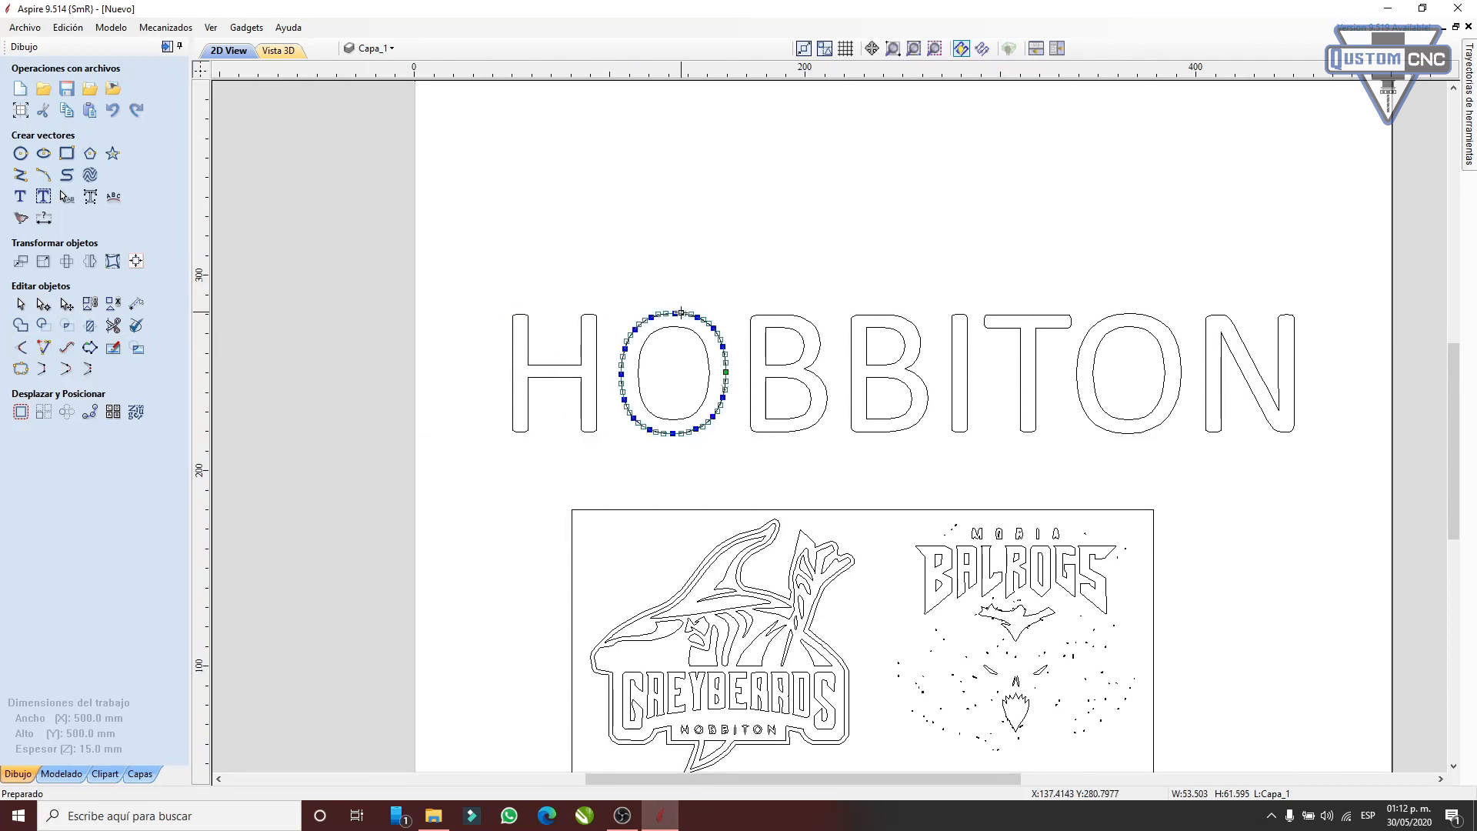
pyautogui.click(804, 360)
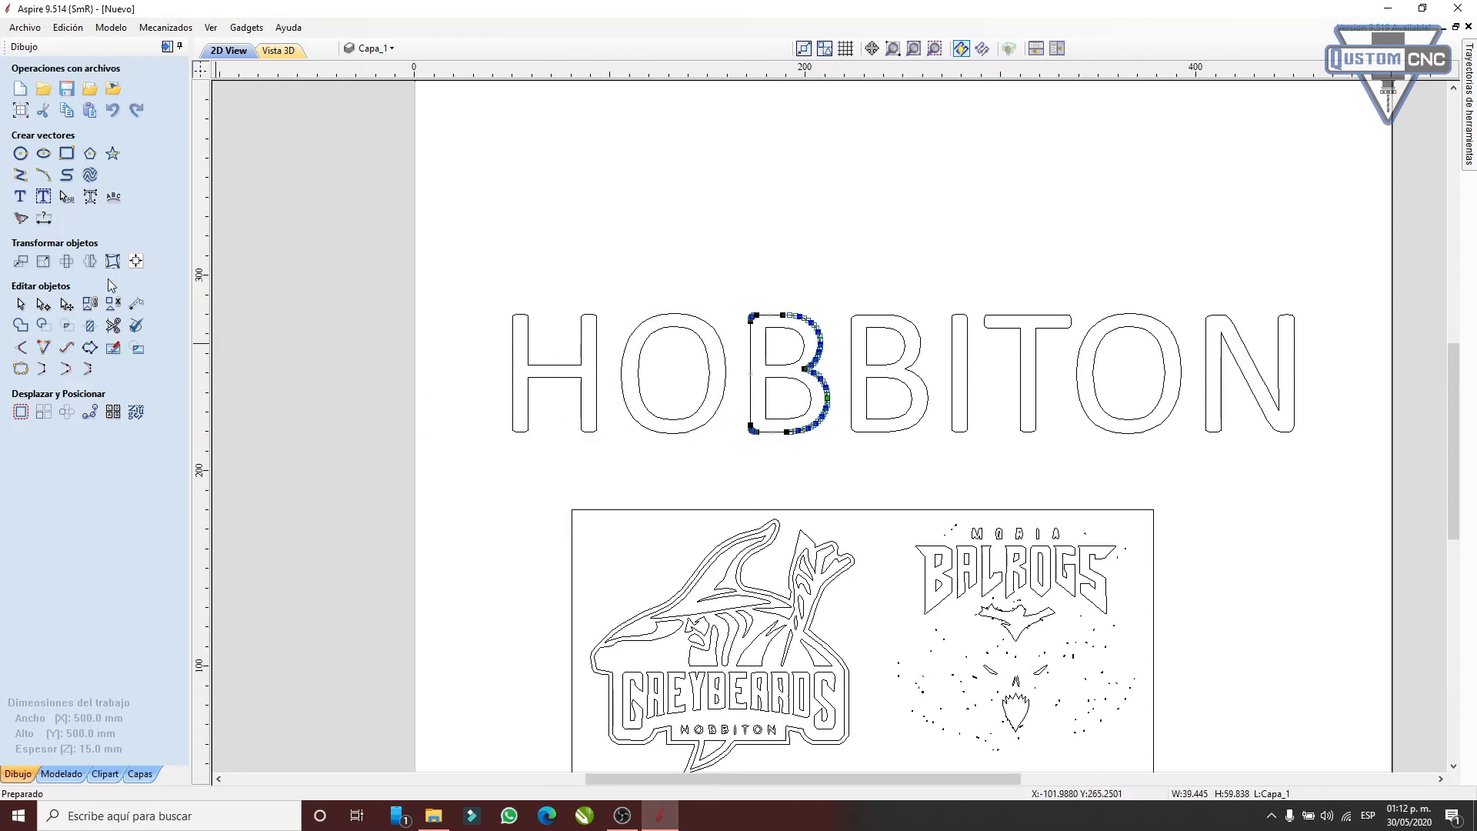
pyautogui.click(67, 303)
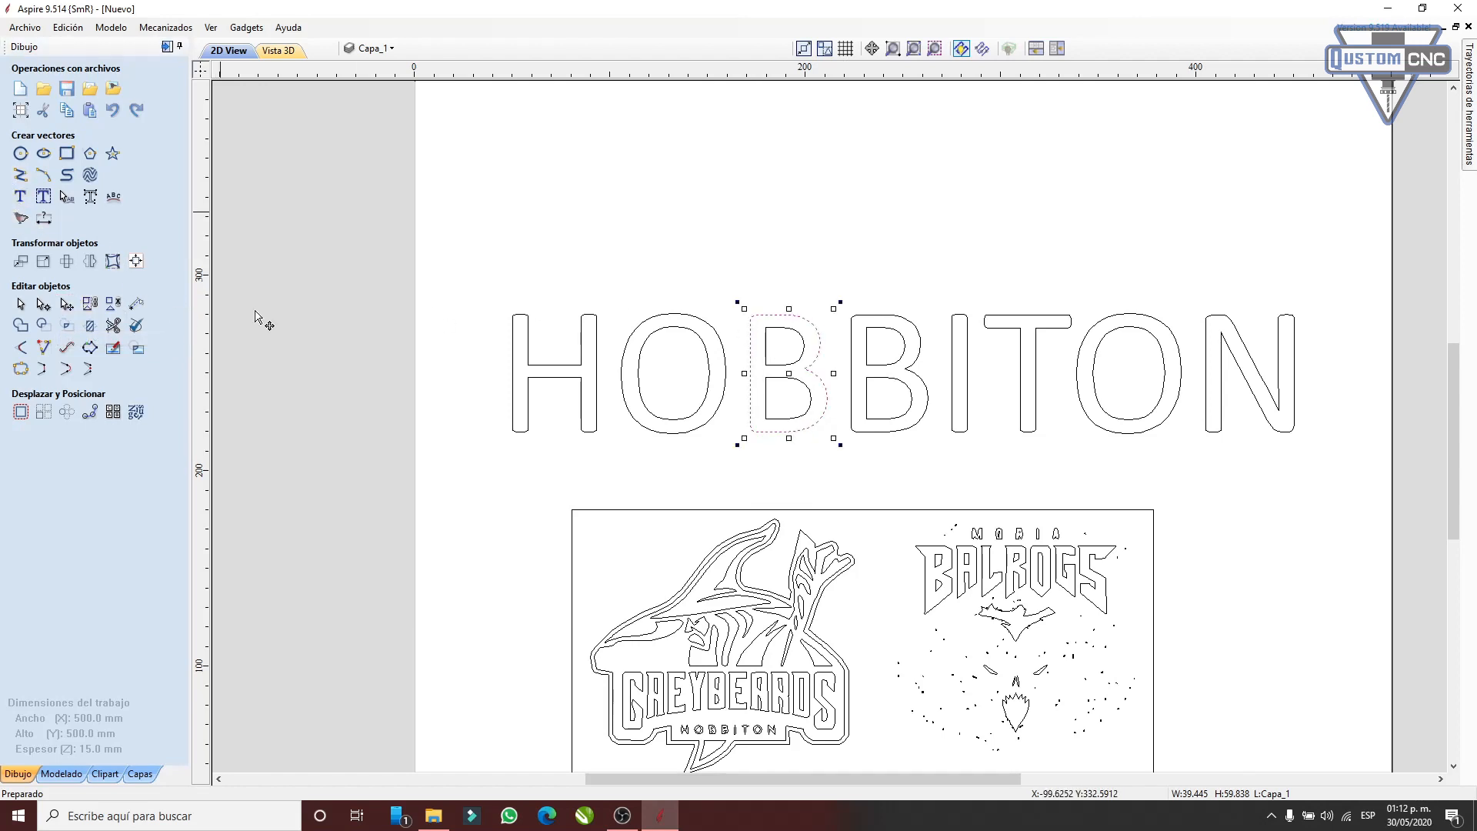
pyautogui.click(373, 254)
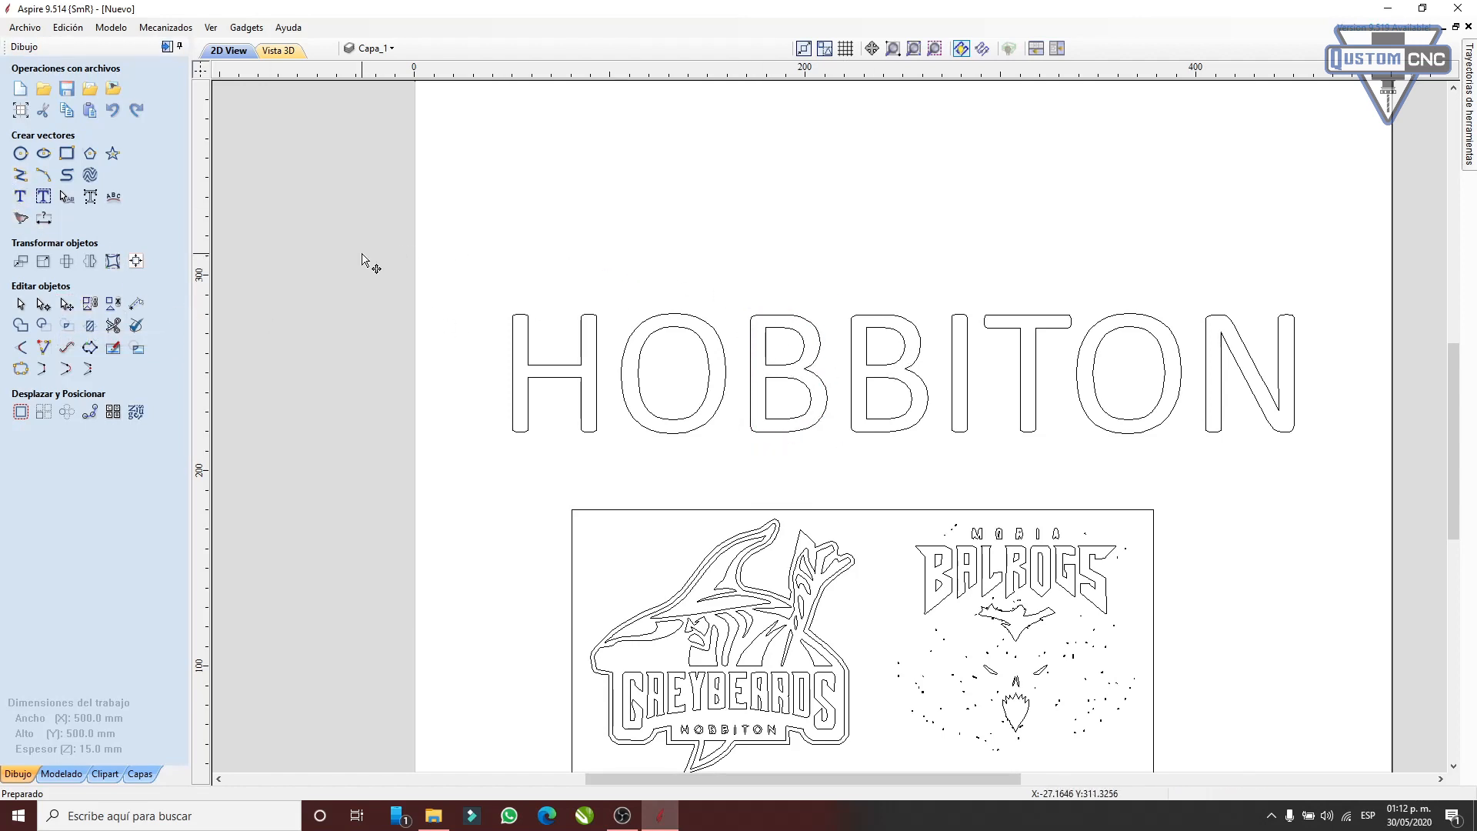
# - Return to normal selection mode and try selecting the H's outline, clearing the selection at the end
pyautogui.click(21, 303)
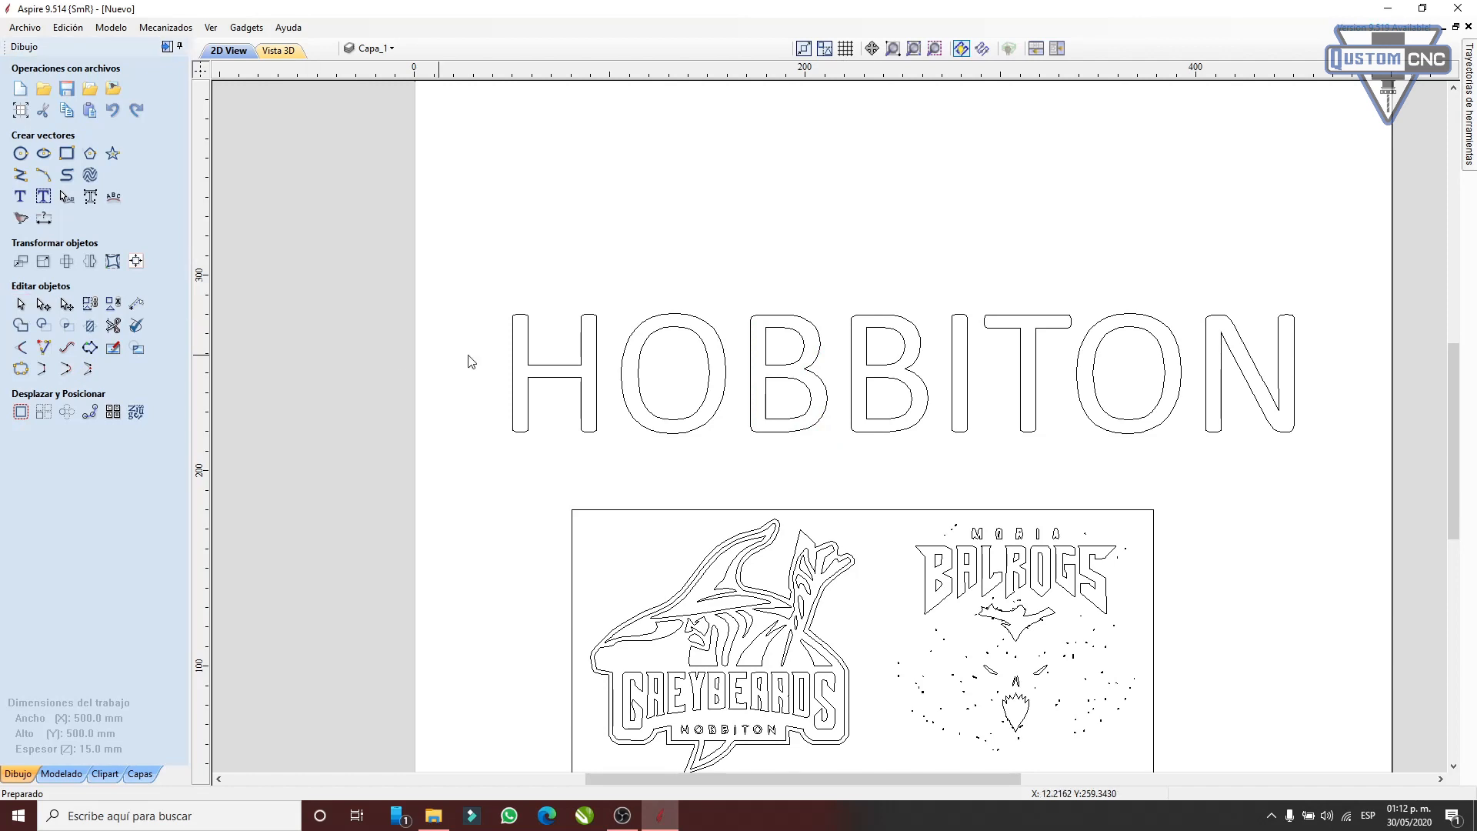
pyautogui.click(566, 369)
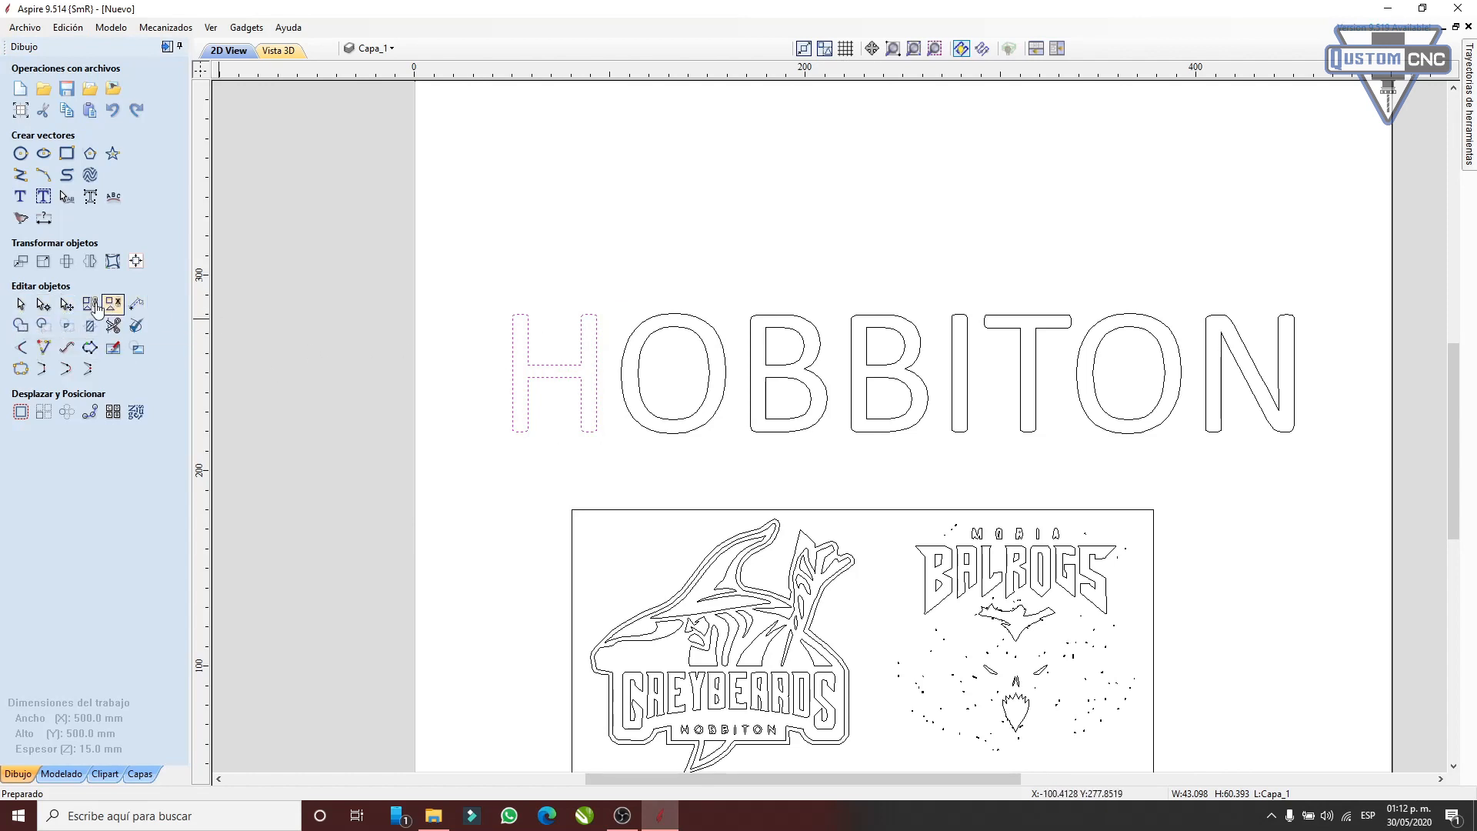
pyautogui.scroll(-2, 583, 314)
pyautogui.click(661, 446)
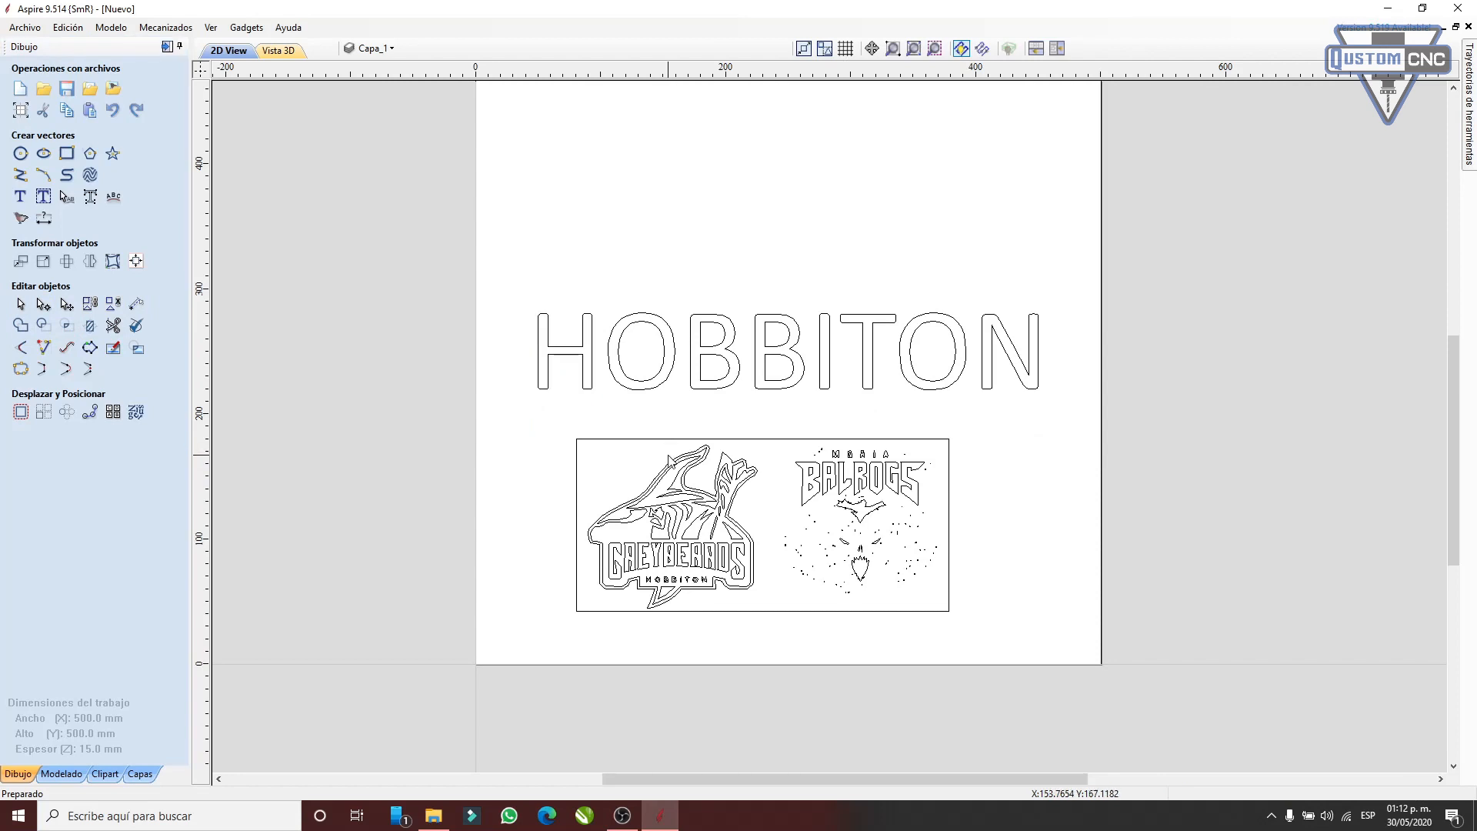
# - Group the framed GREYBEARDS and BALROGS logos and reselect the whole group through one of the wizard's beard contours
pyautogui.click(674, 477)
pyautogui.scroll(2, 686, 605)
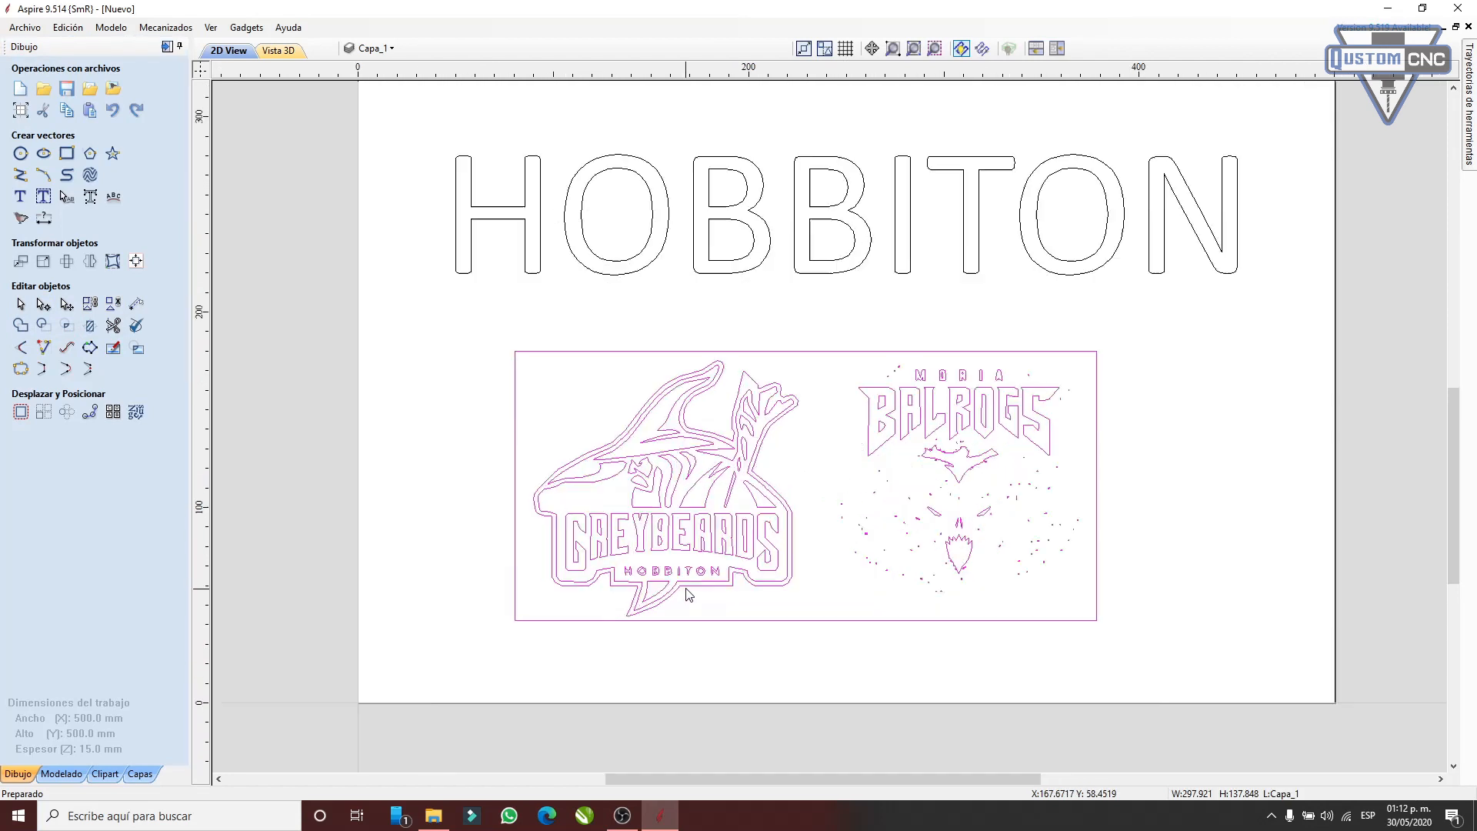
pyautogui.click(92, 305)
pyautogui.click(512, 465)
pyautogui.scroll(4, 643, 496)
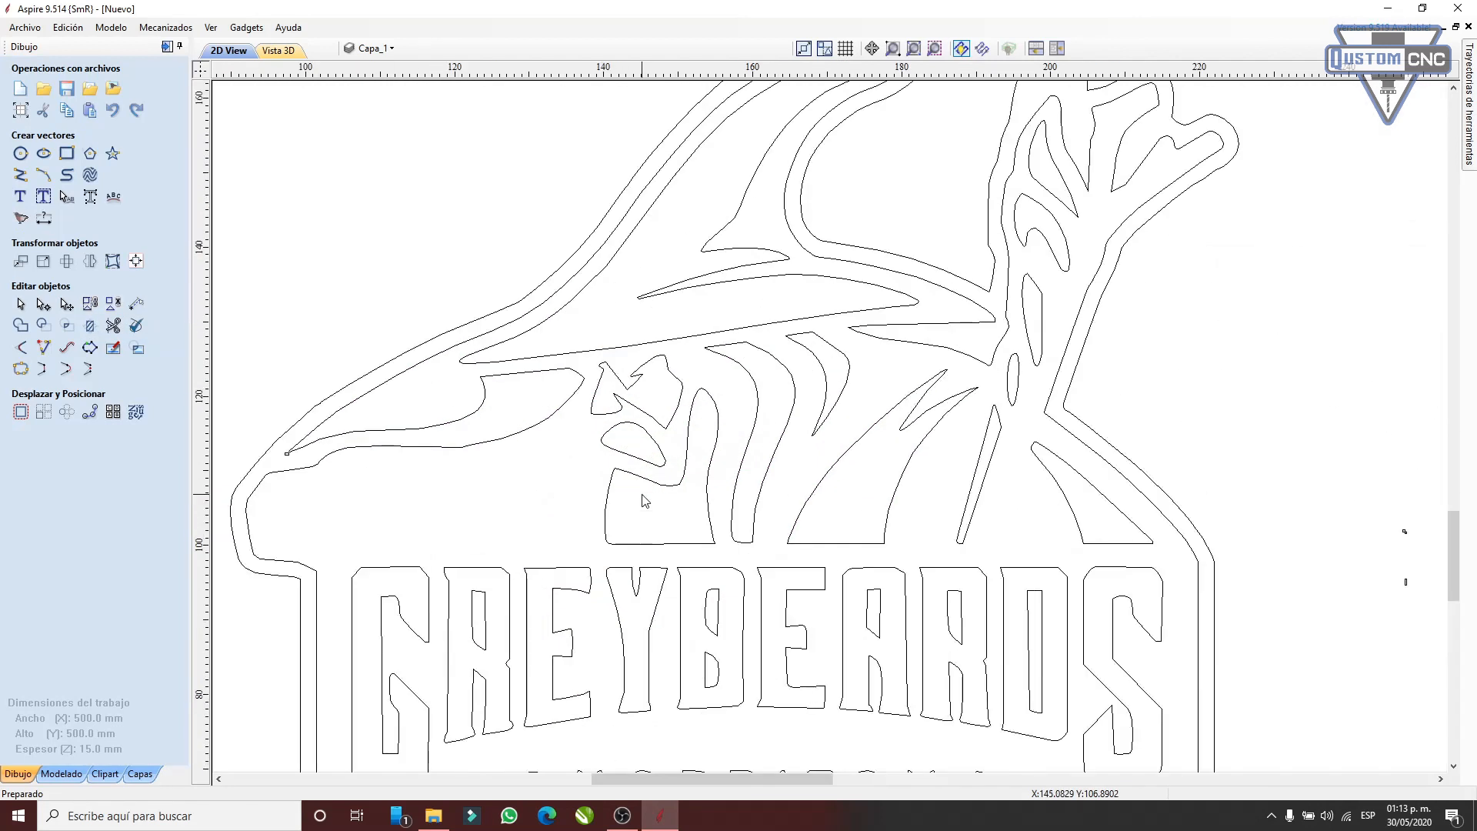
pyautogui.scroll(2, 665, 489)
pyautogui.click(666, 491)
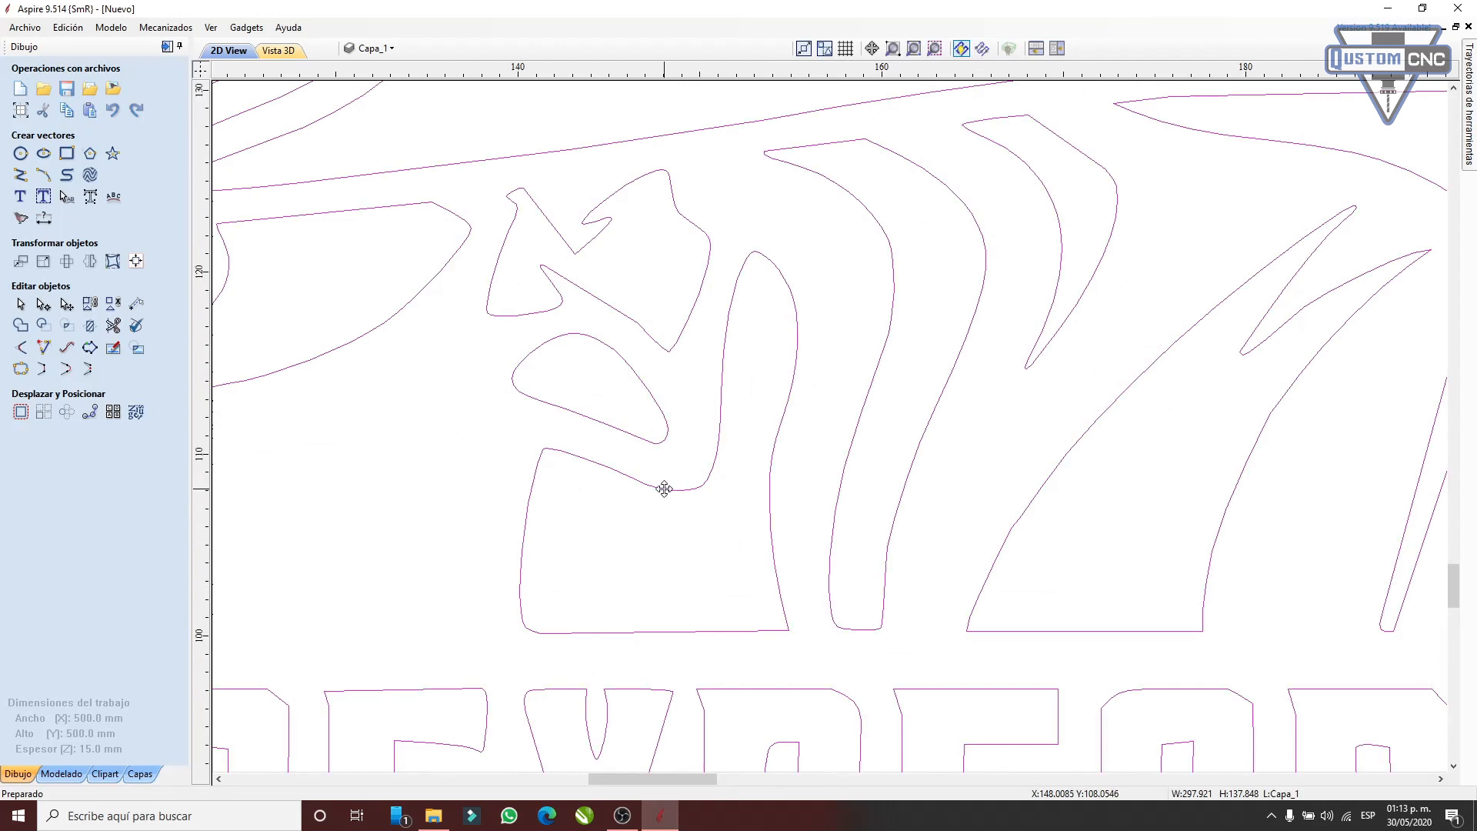
pyautogui.scroll(-5, 724, 424)
pyautogui.scroll(-5, 545, 273)
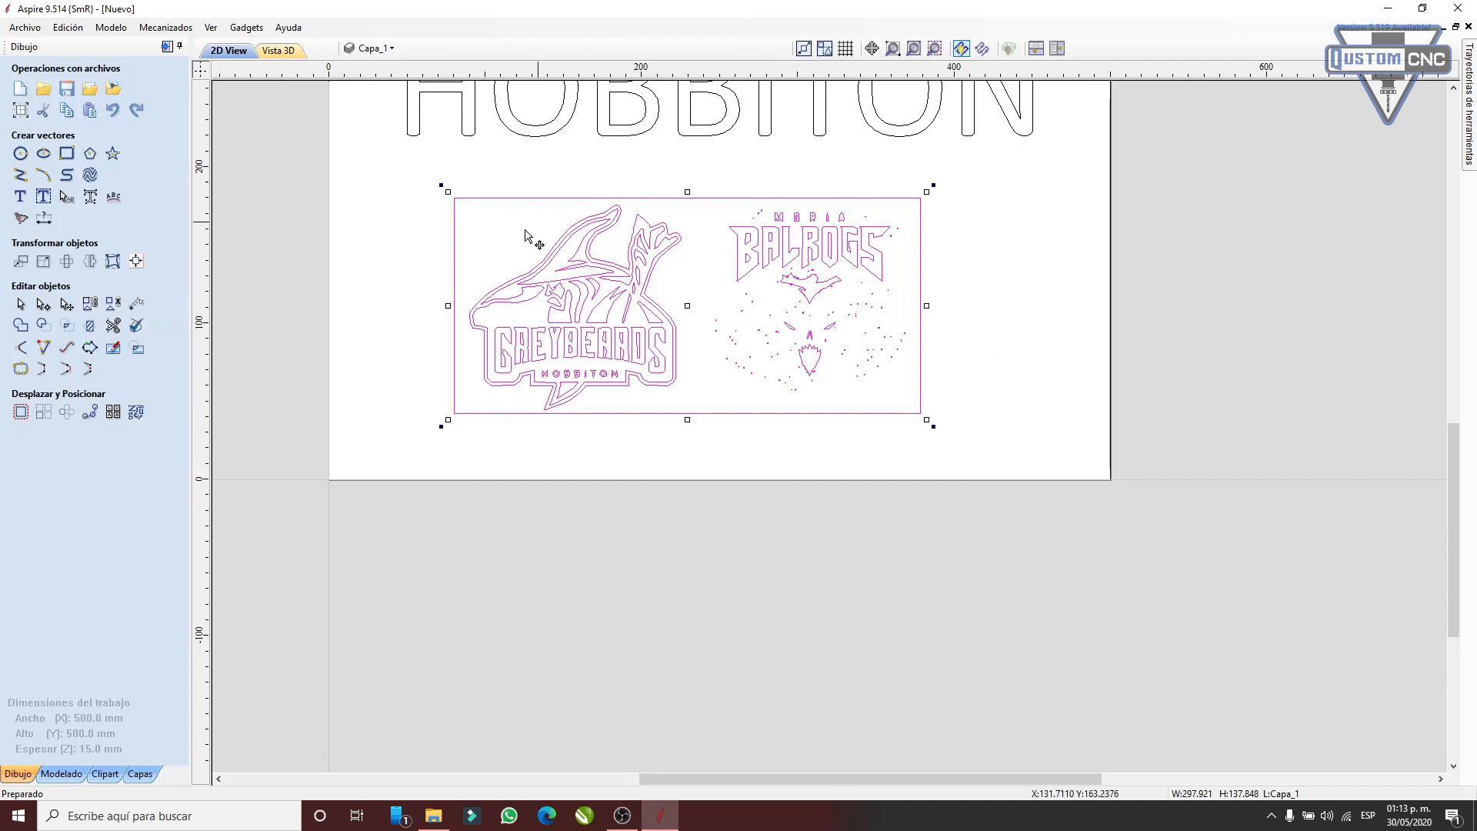
# - Ungroup the imported logo artwork and select individual vectors of the Greybeards logo to check that they are separate
pyautogui.click(115, 304)
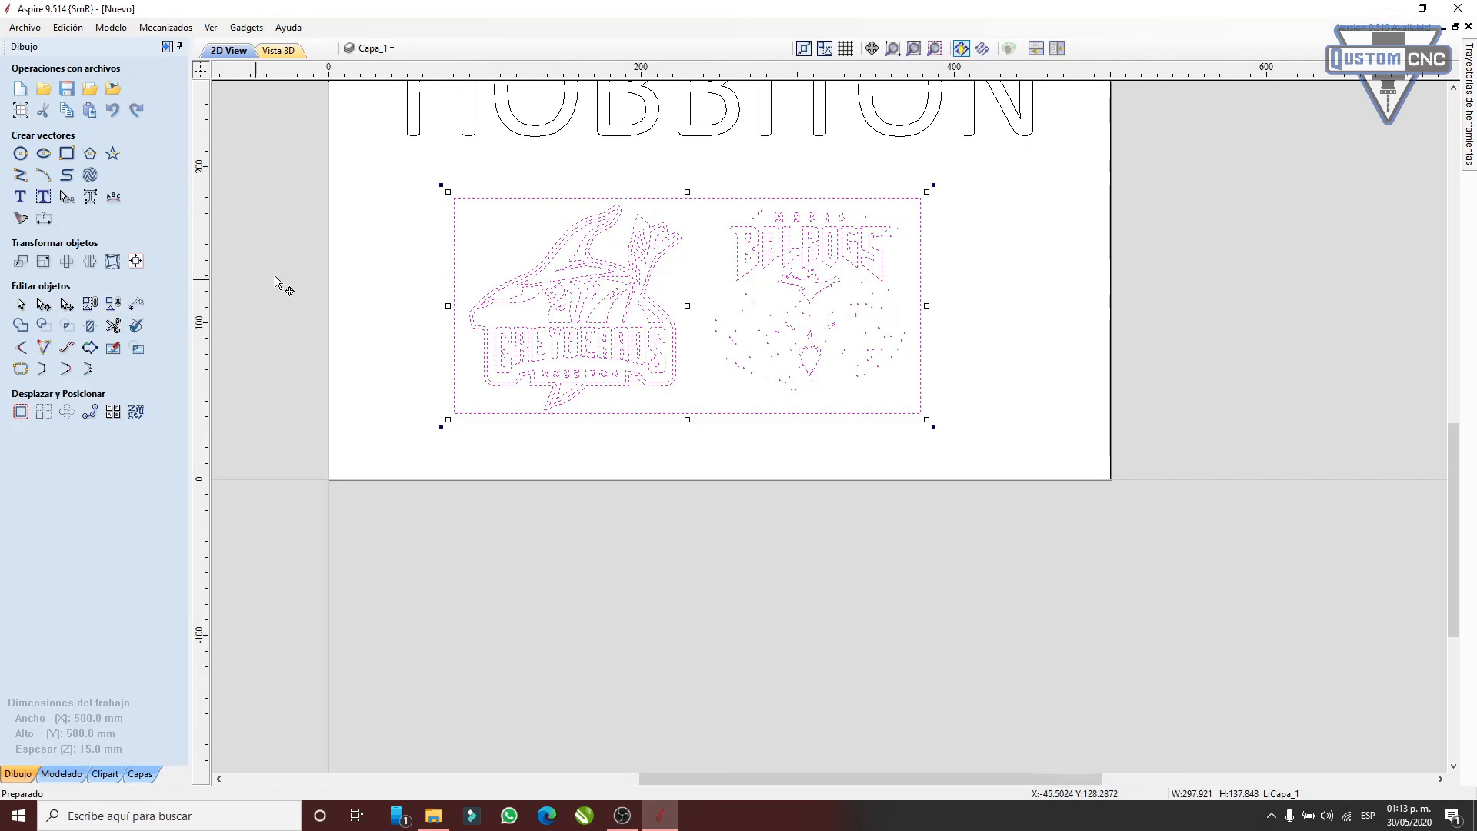
pyautogui.click(373, 303)
pyautogui.scroll(2, 541, 315)
pyautogui.scroll(5, 540, 315)
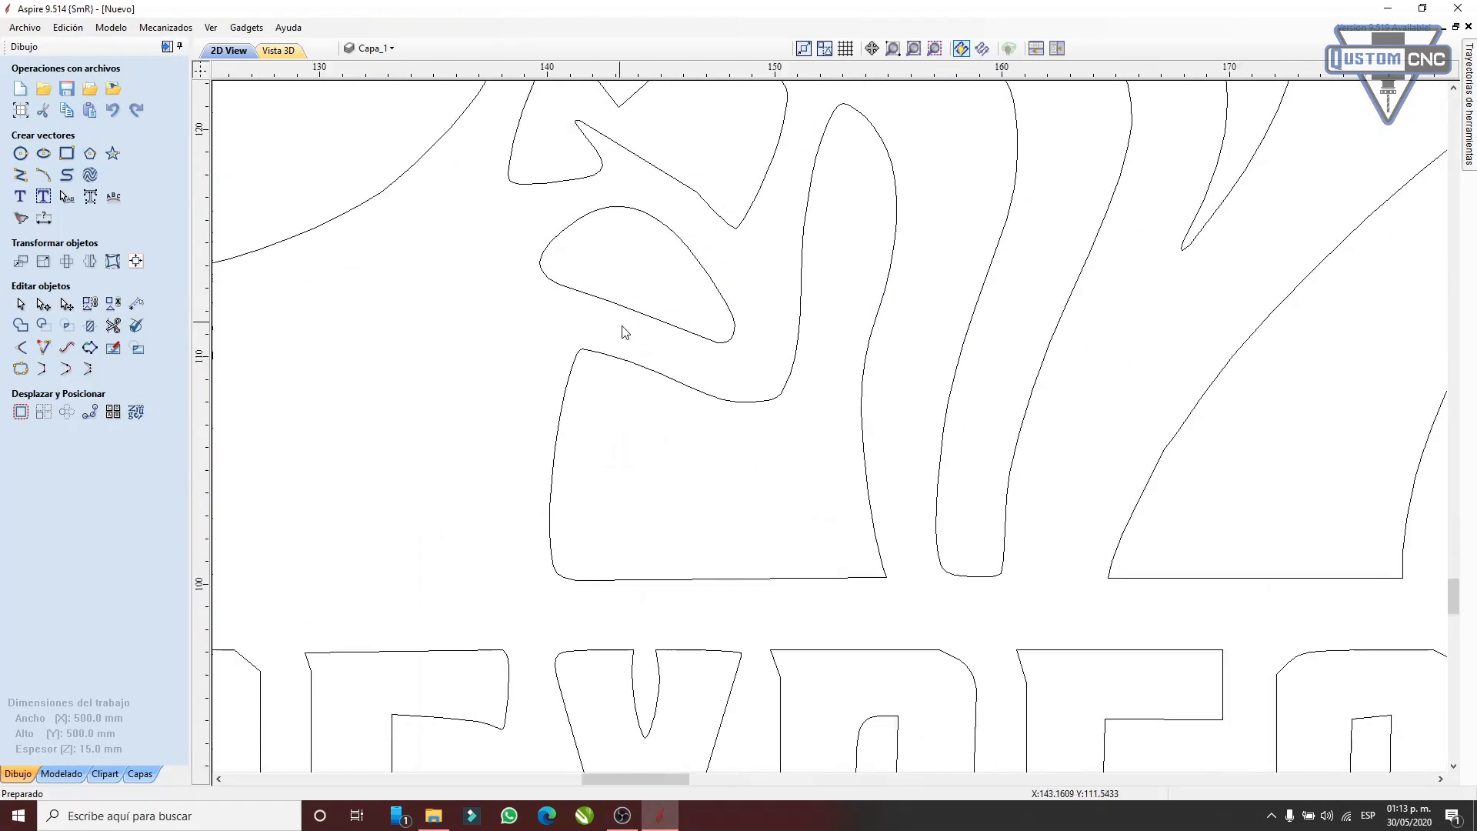
pyautogui.click(635, 366)
pyautogui.scroll(-5, 635, 366)
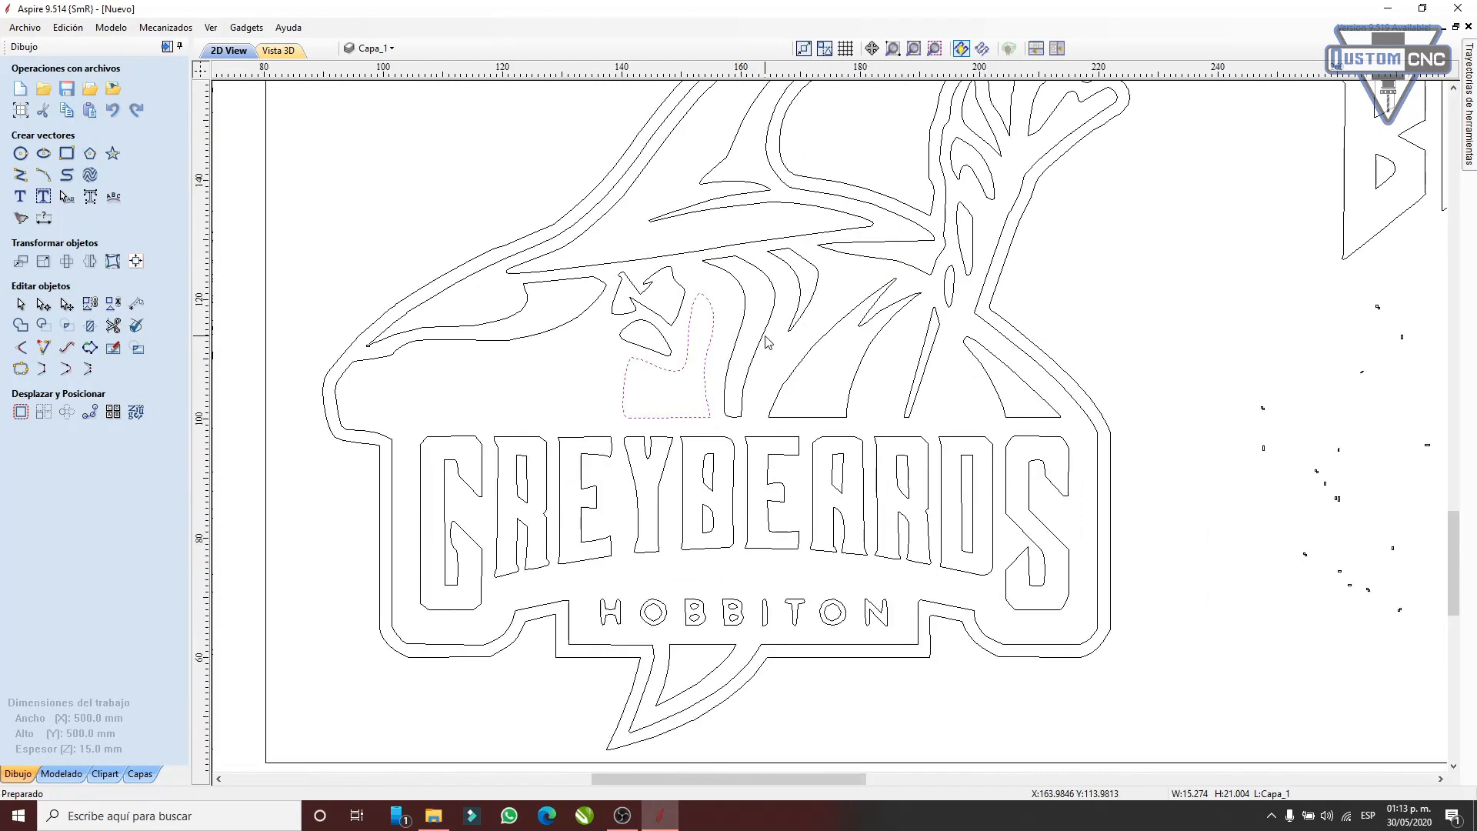
pyautogui.click(831, 333)
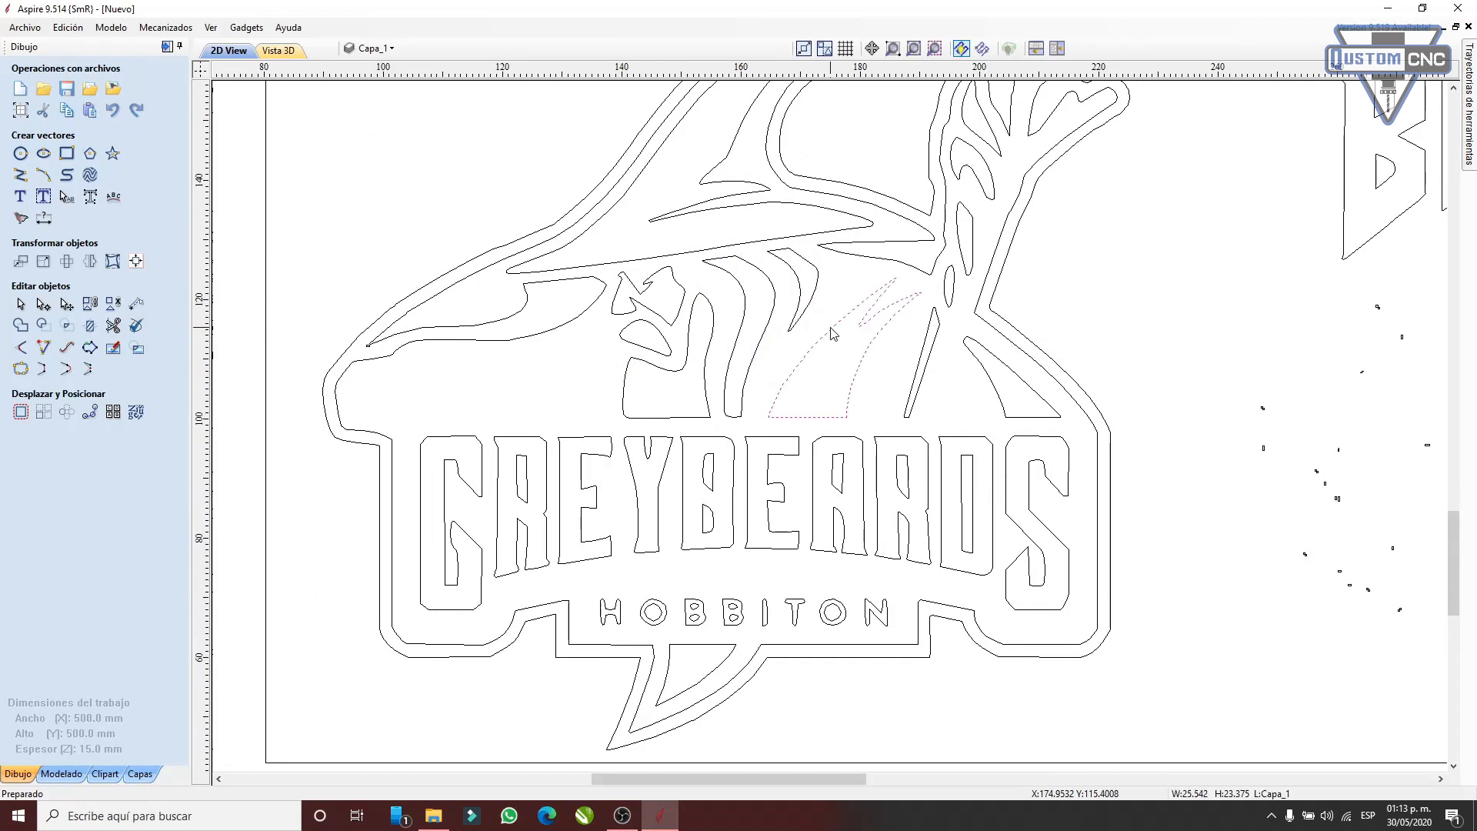
pyautogui.click(769, 244)
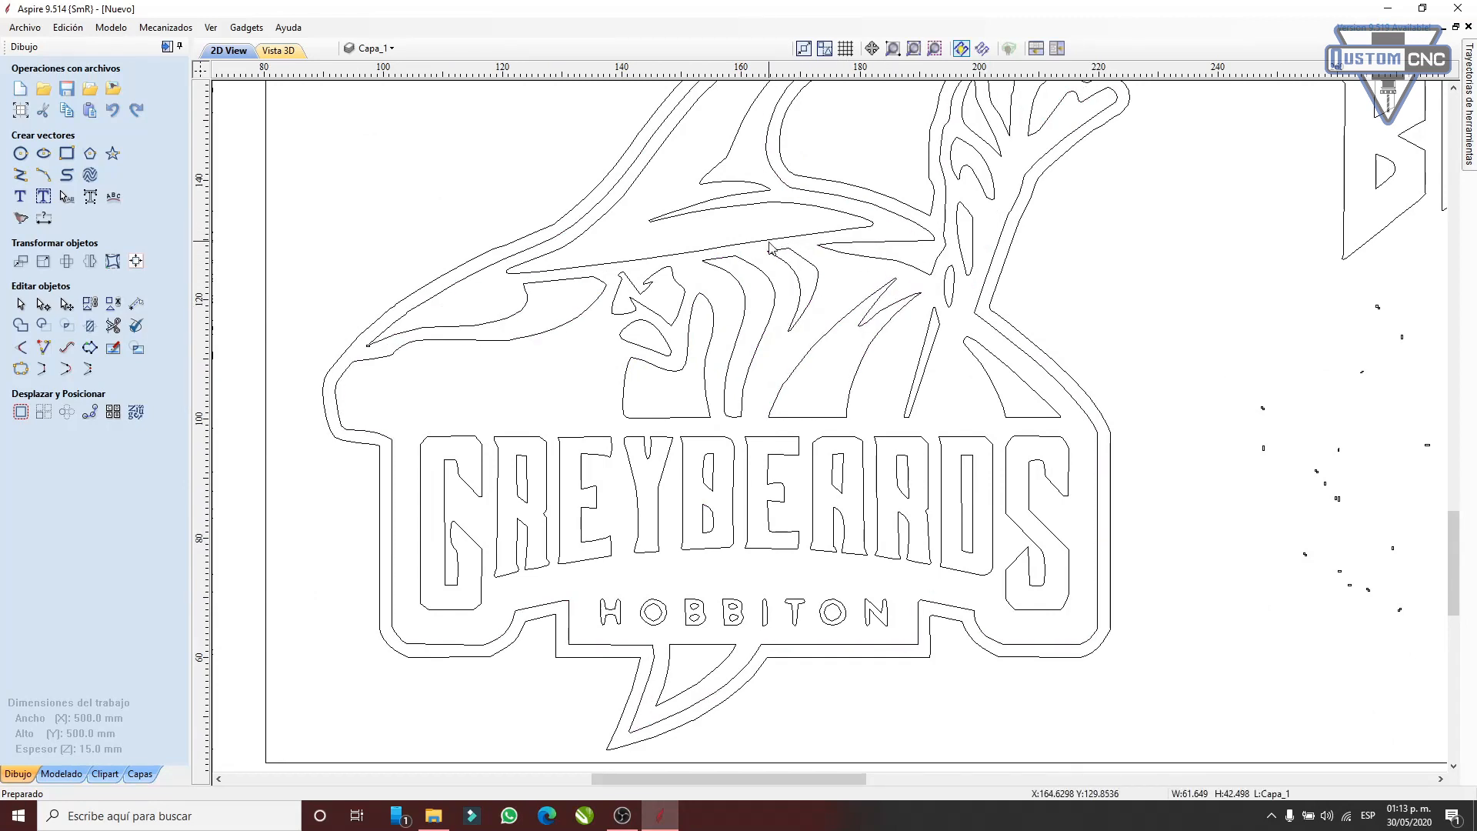
pyautogui.scroll(-7, 346, 370)
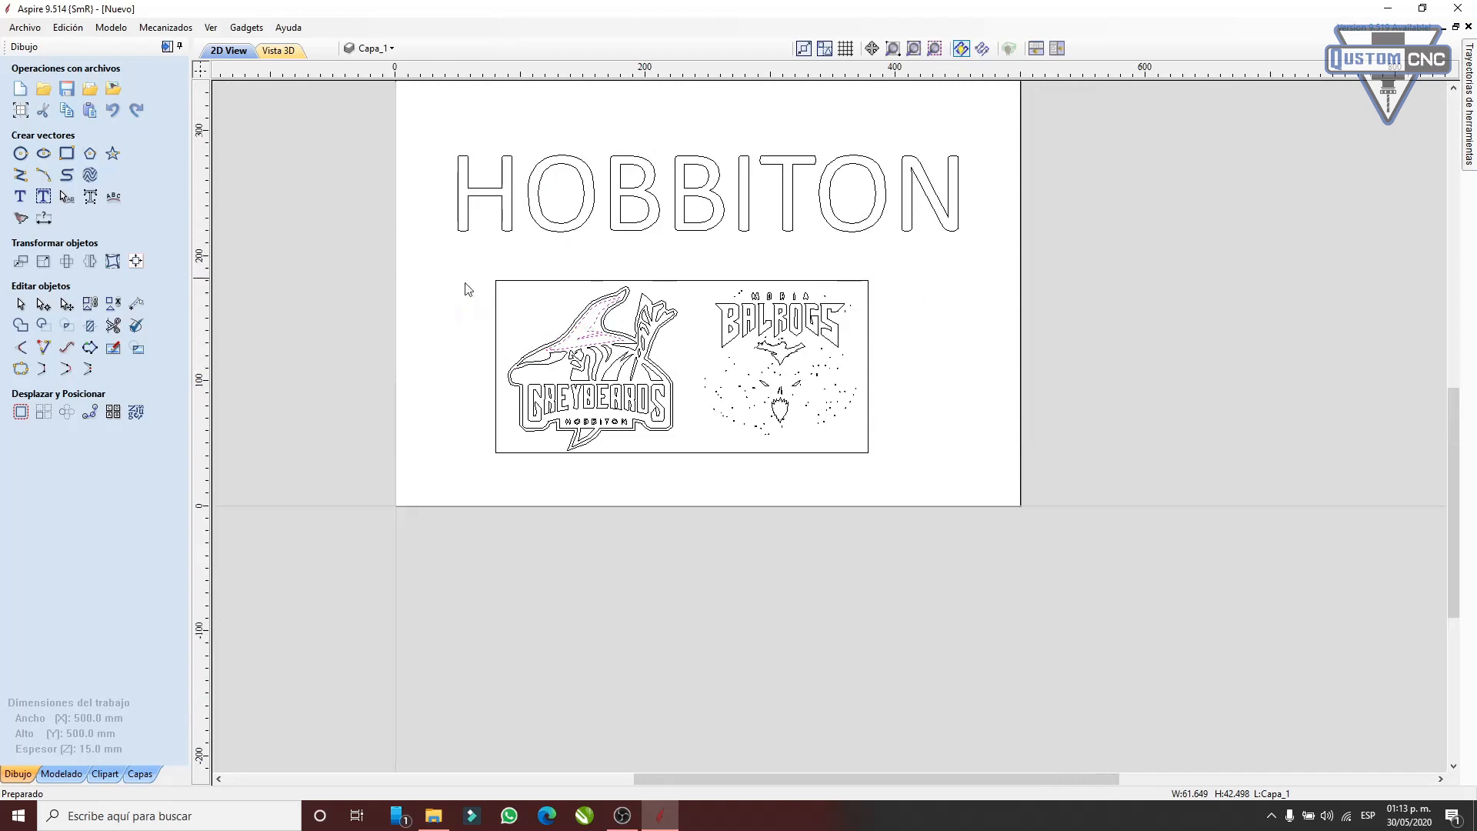
# - Delete all the Moria Balrogs logo vectors and the rectangular frame around the artwork
pyautogui.scroll(3, 699, 300)
pyautogui.moveTo(708, 238); pyautogui.dragTo(1142, 598)
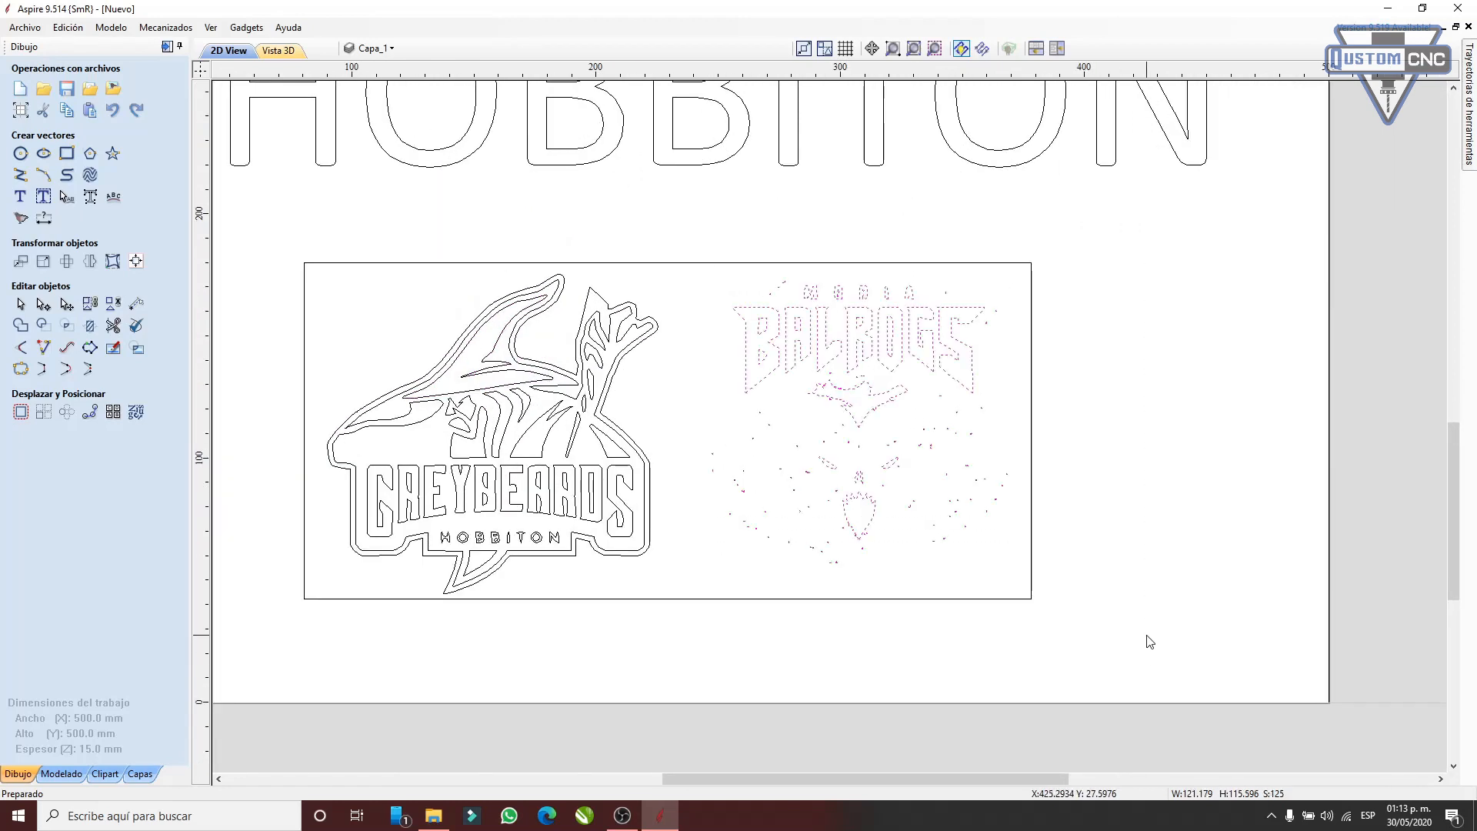
pyautogui.press('Delete')
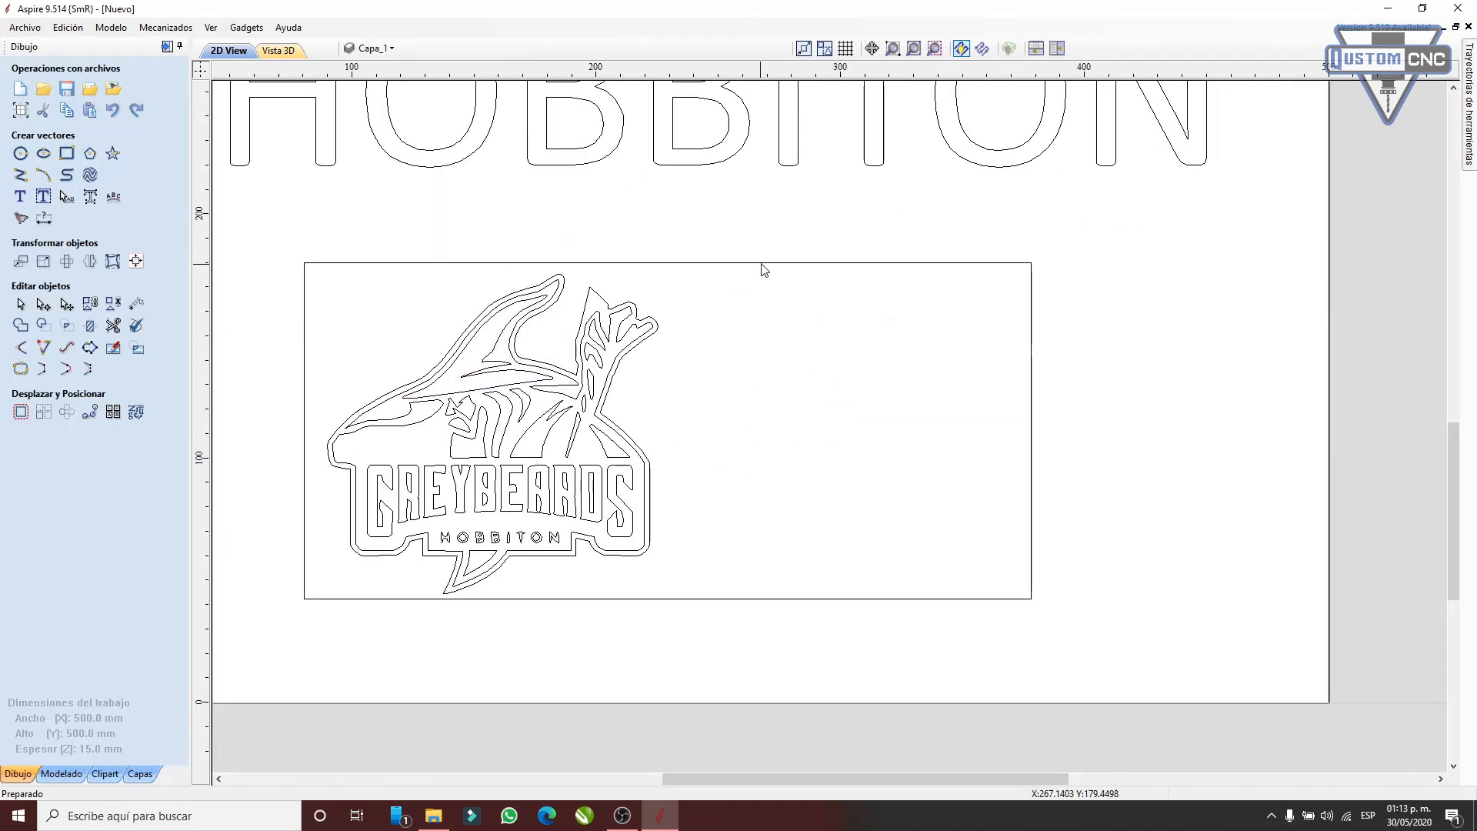
pyautogui.scroll(-2, 642, 344)
# - Group all the Greybeards logo vectors and move the group to just beneath the second half of the HOBBITON text
pyautogui.moveTo(398, 270); pyautogui.dragTo(757, 542)
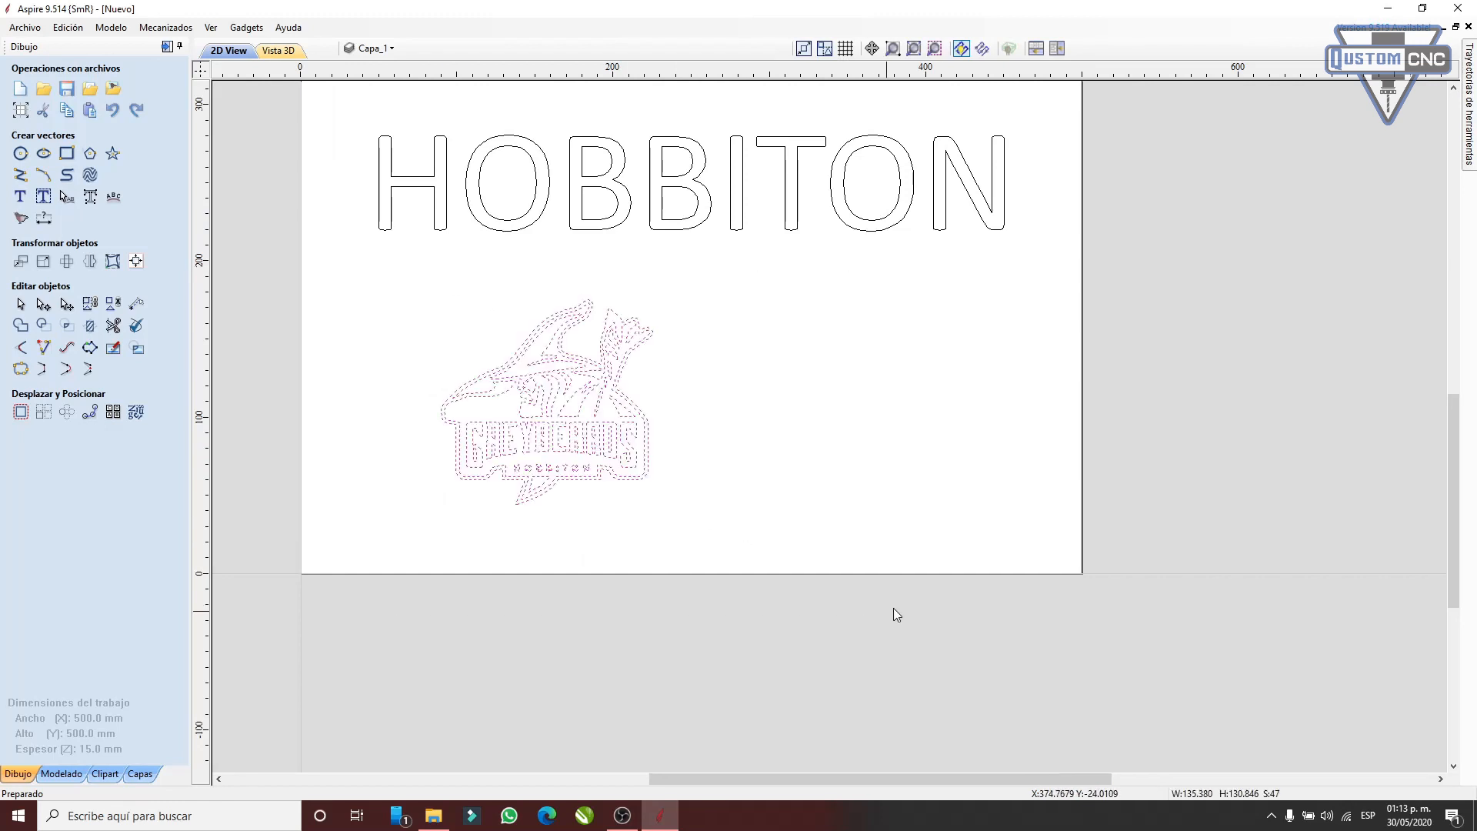
pyautogui.click(86, 310)
pyautogui.scroll(3, 640, 437)
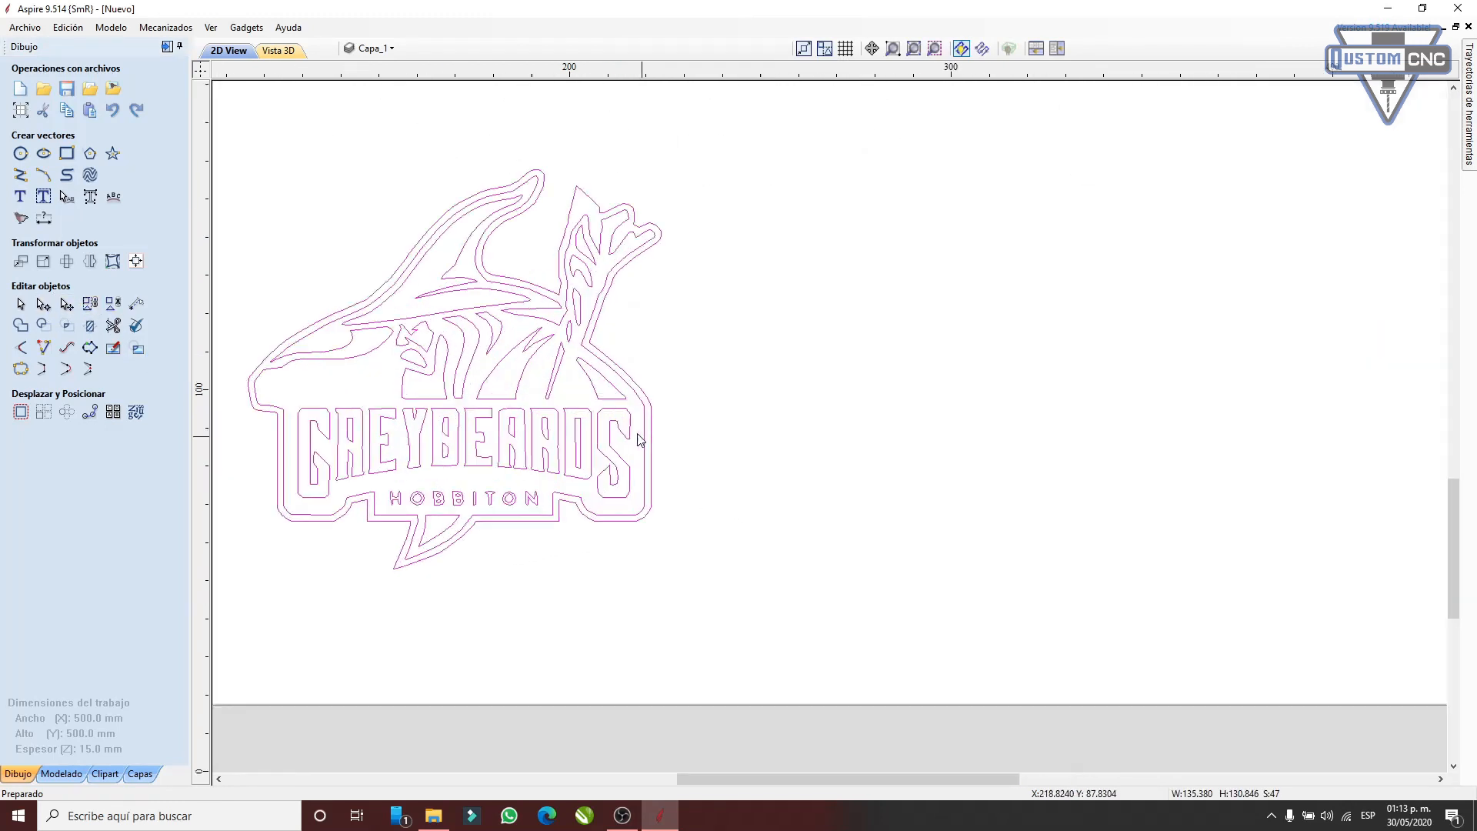
pyautogui.scroll(-5, 559, 393)
pyautogui.click(490, 400)
pyautogui.moveTo(530, 390); pyautogui.dragTo(730, 373)
pyautogui.moveTo(730, 373); pyautogui.dragTo(692, 353)
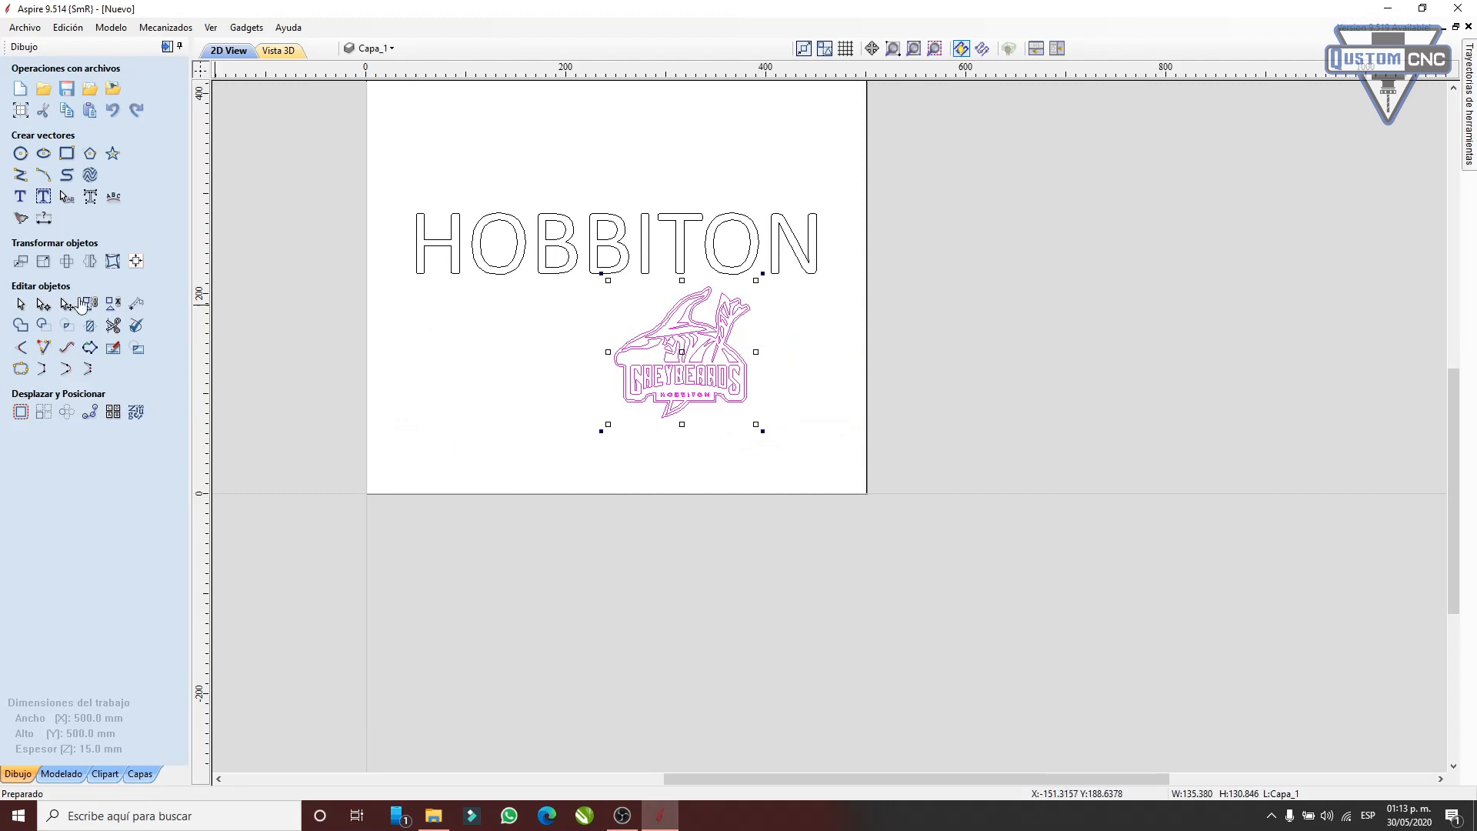
# - Ungroup the Greybeards logo and try moving part of its vectors separately from the outline
pyautogui.click(420, 386)
pyautogui.moveTo(538, 282); pyautogui.dragTo(820, 410)
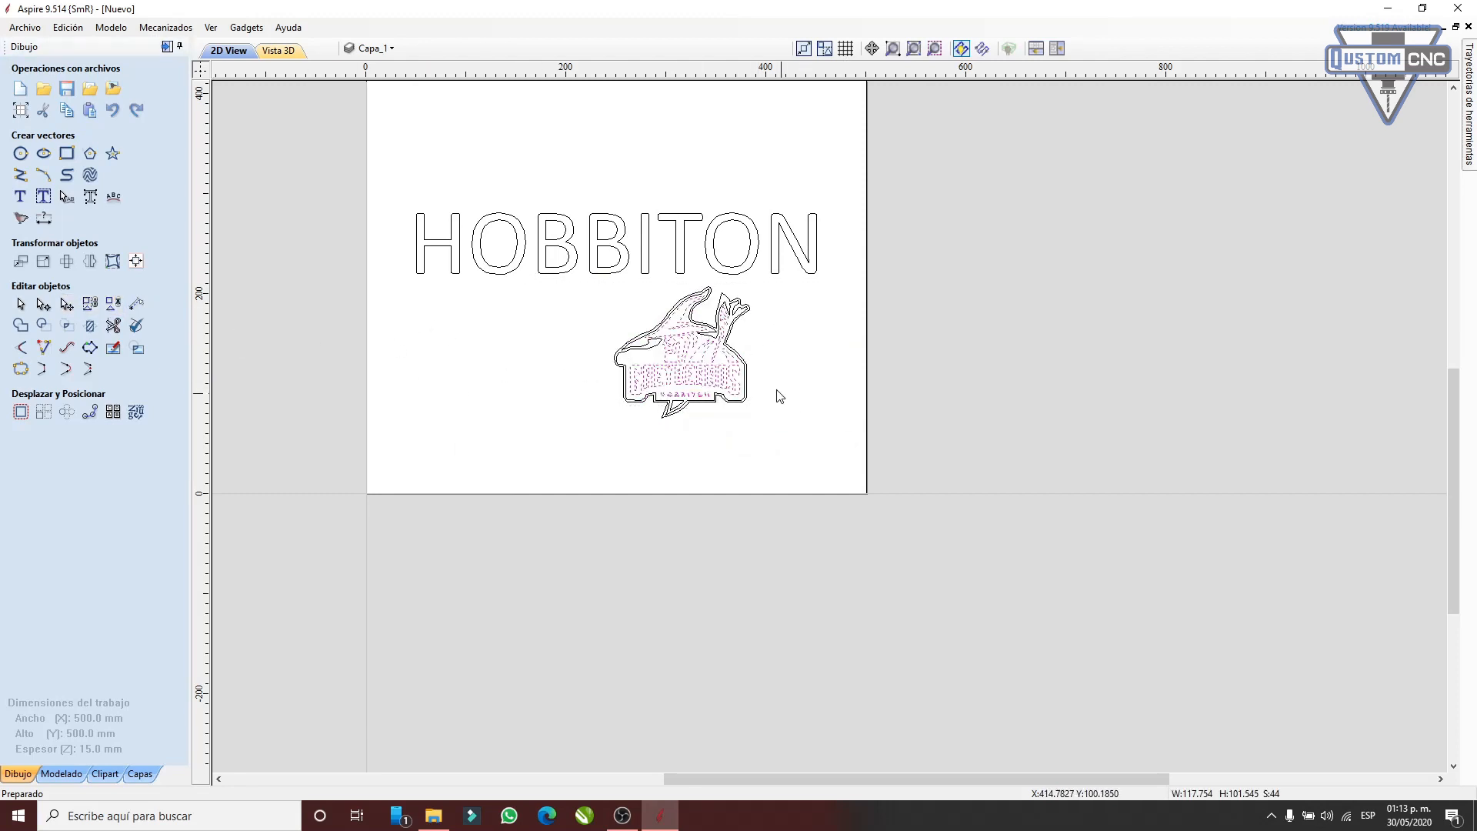
pyautogui.click(724, 364)
pyautogui.scroll(1, 594, 332)
pyautogui.click(604, 337)
pyautogui.moveTo(693, 370); pyautogui.dragTo(535, 394)
pyautogui.press('Delete')
pyautogui.moveTo(882, 499); pyautogui.dragTo(868, 542)
# - Group the Greybeards logo vectors again and move the logo lower, centred beneath the HOBBITON text
pyautogui.click(509, 291)
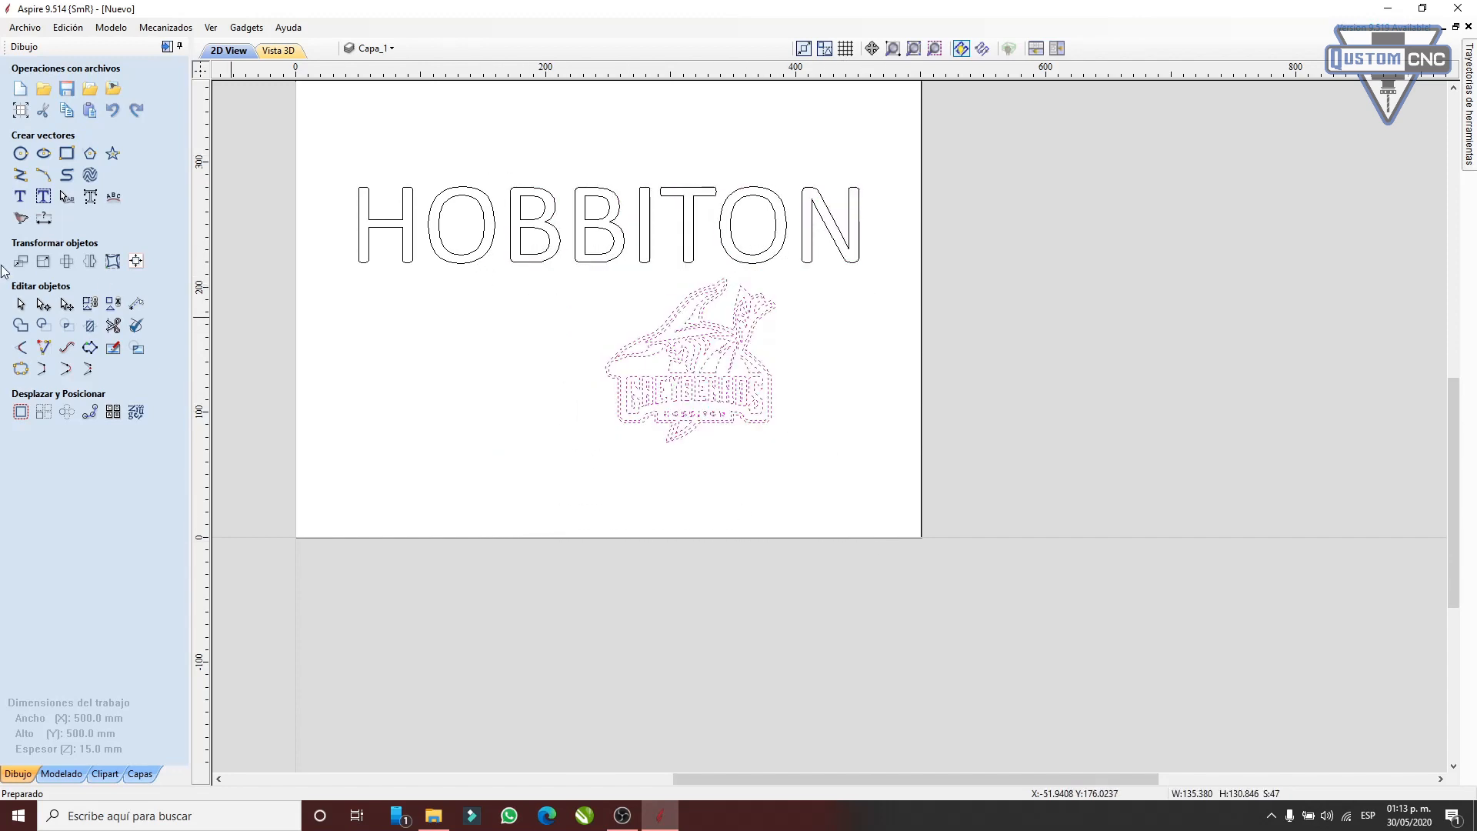
pyautogui.click(90, 303)
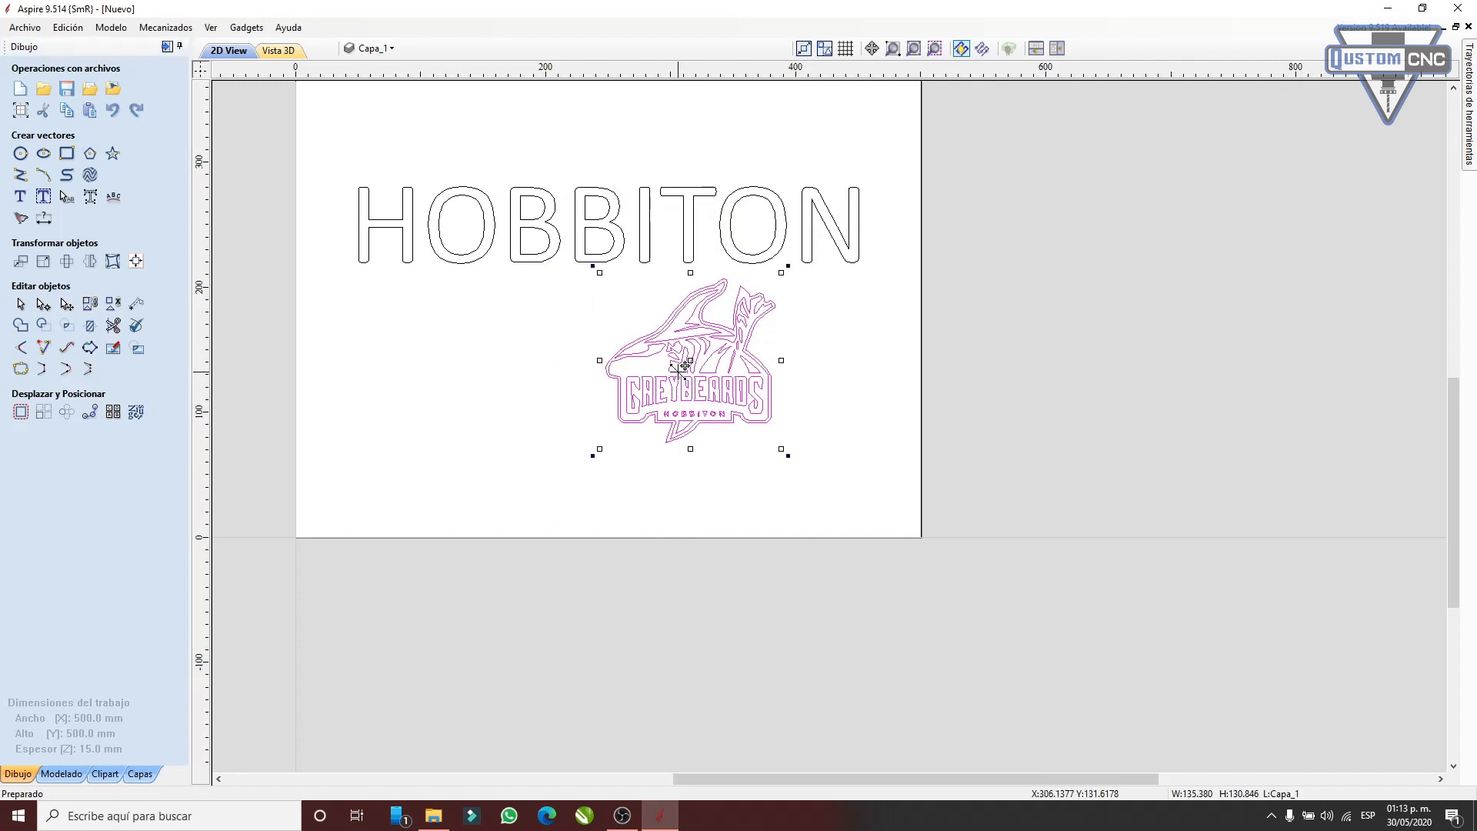
pyautogui.moveTo(682, 367); pyautogui.dragTo(551, 415)
pyautogui.moveTo(652, 314); pyautogui.dragTo(635, 339)
pyautogui.click(754, 377)
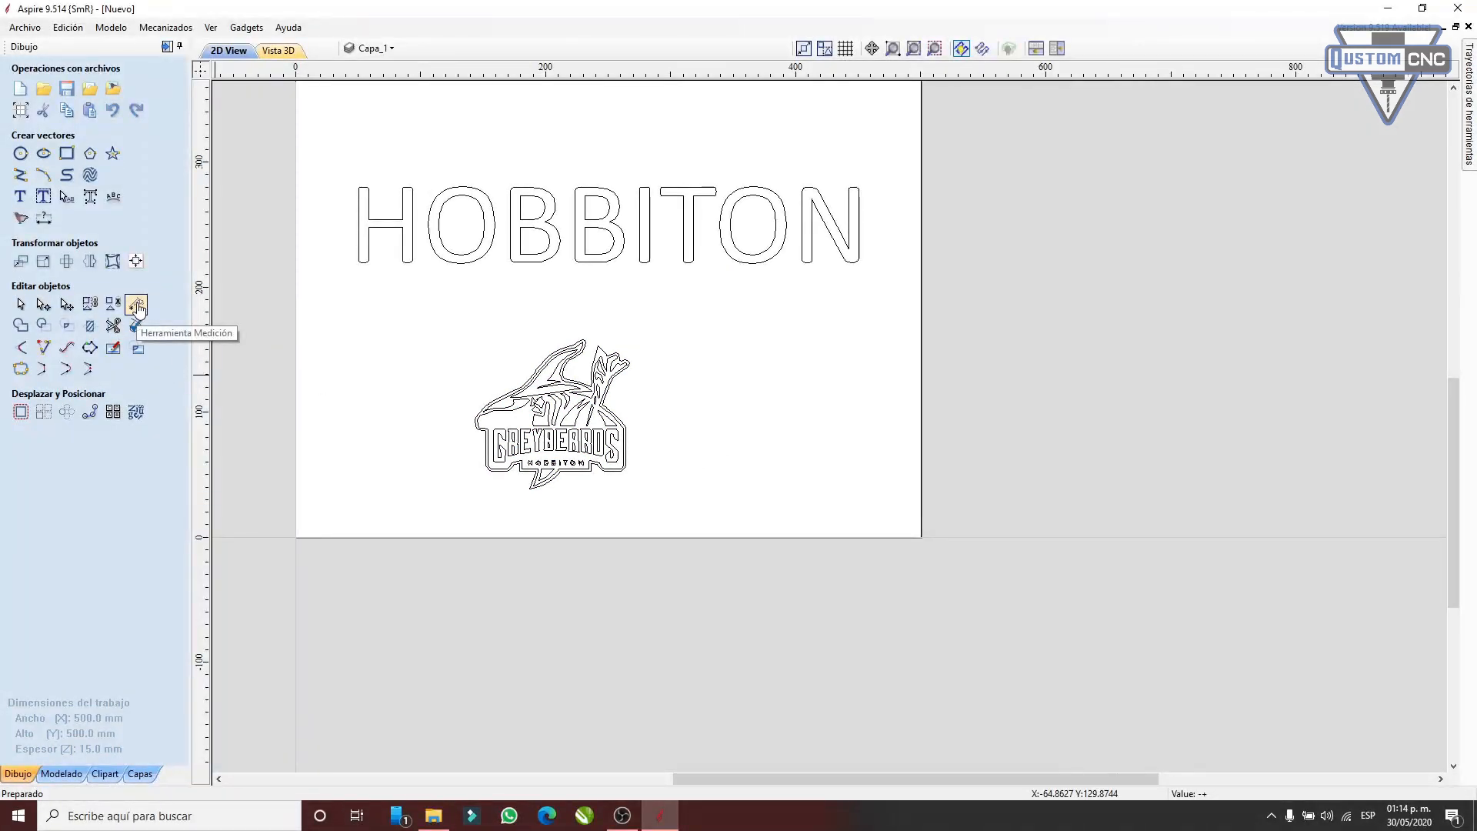
# - Measure the diagonal distance across the letter H, from its upper left corner to its lower right corner
pyautogui.click(137, 305)
pyautogui.click(357, 188)
pyautogui.moveTo(380, 224); pyautogui.dragTo(404, 264)
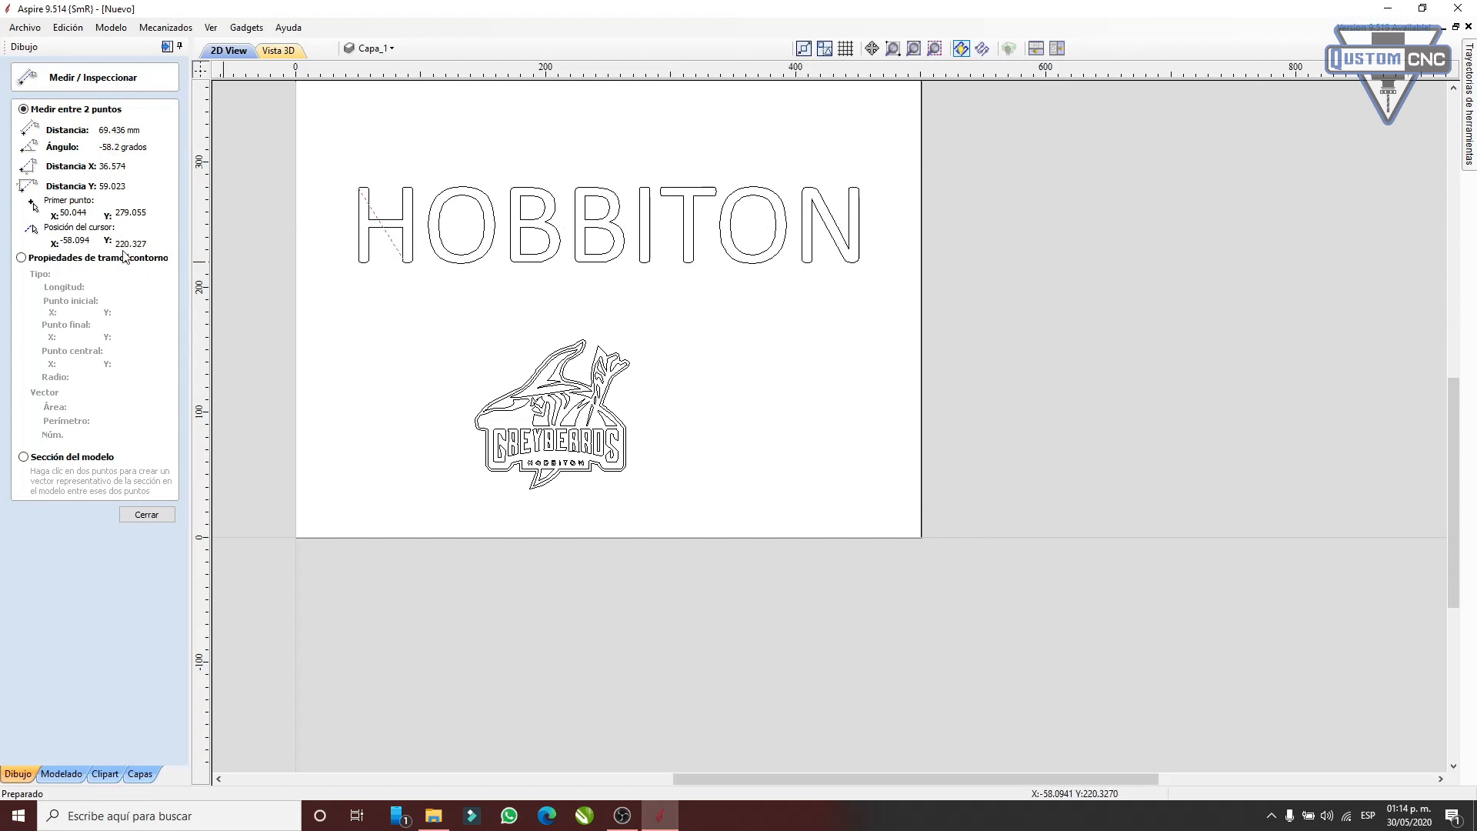
pyautogui.click(141, 517)
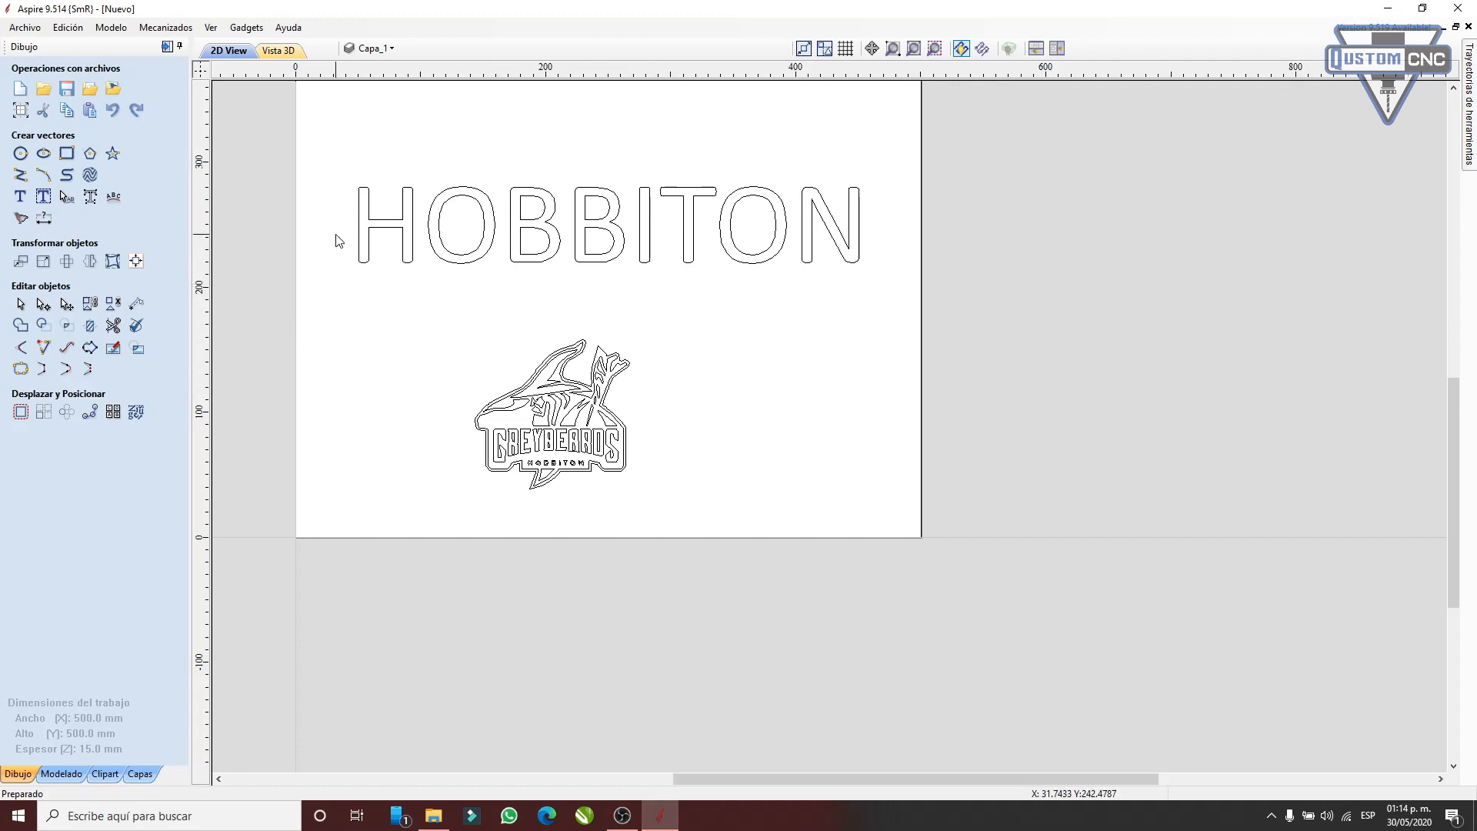
# - Measure the height of the right stem of the letter H between its upper and lower outer corners
pyautogui.scroll(2, 400, 197)
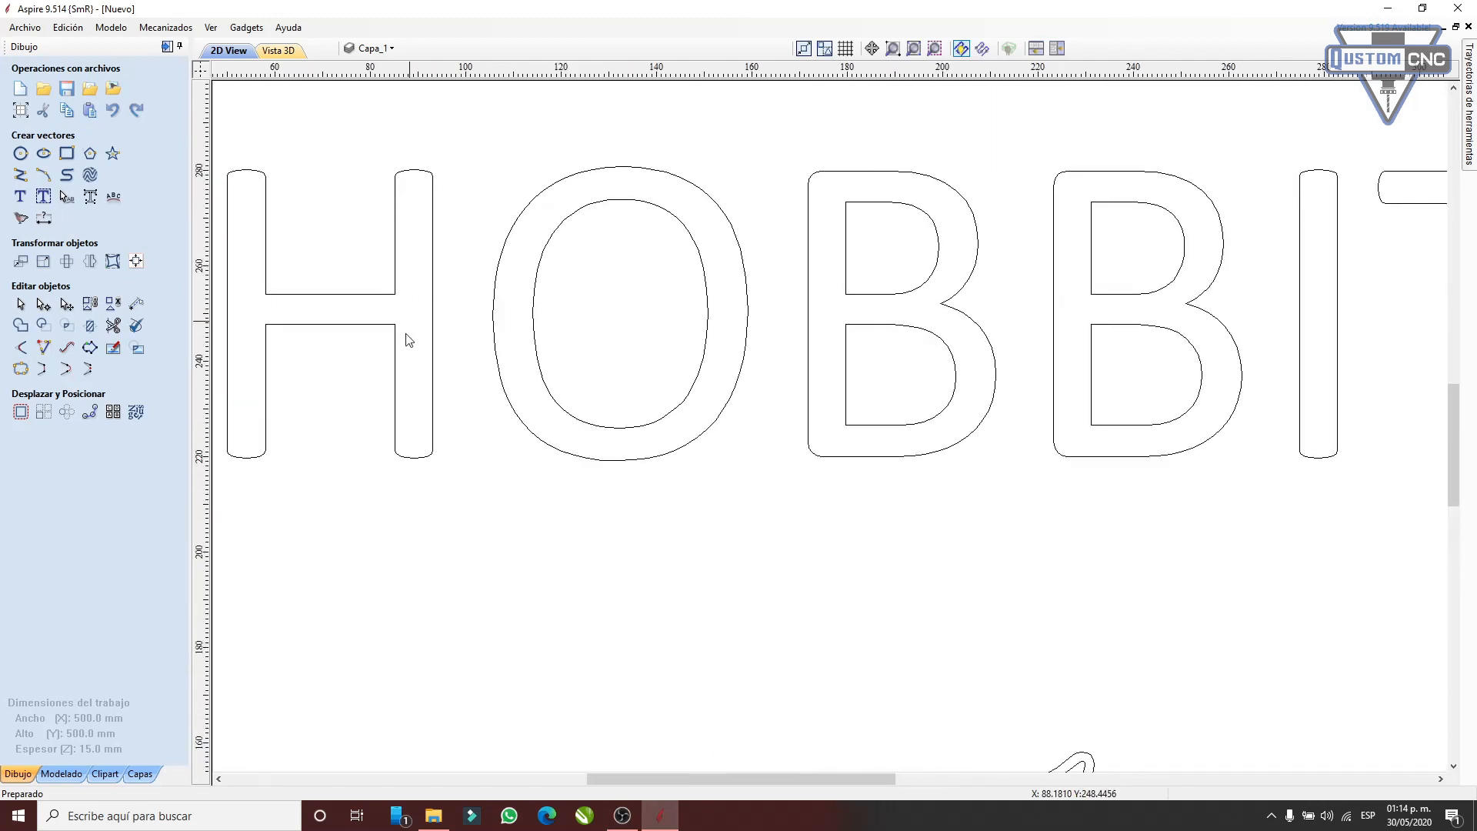
pyautogui.click(140, 306)
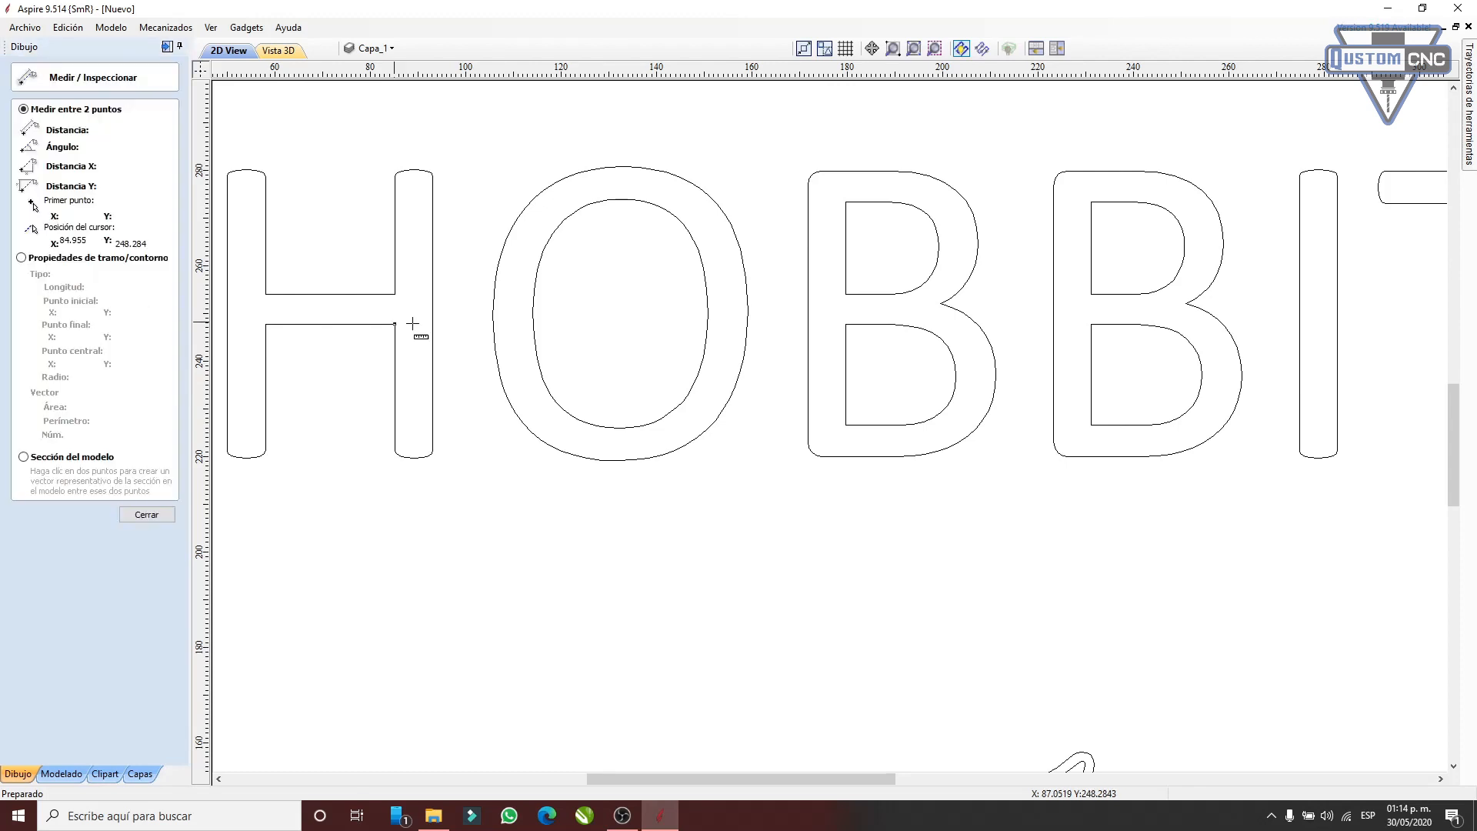
pyautogui.click(432, 175)
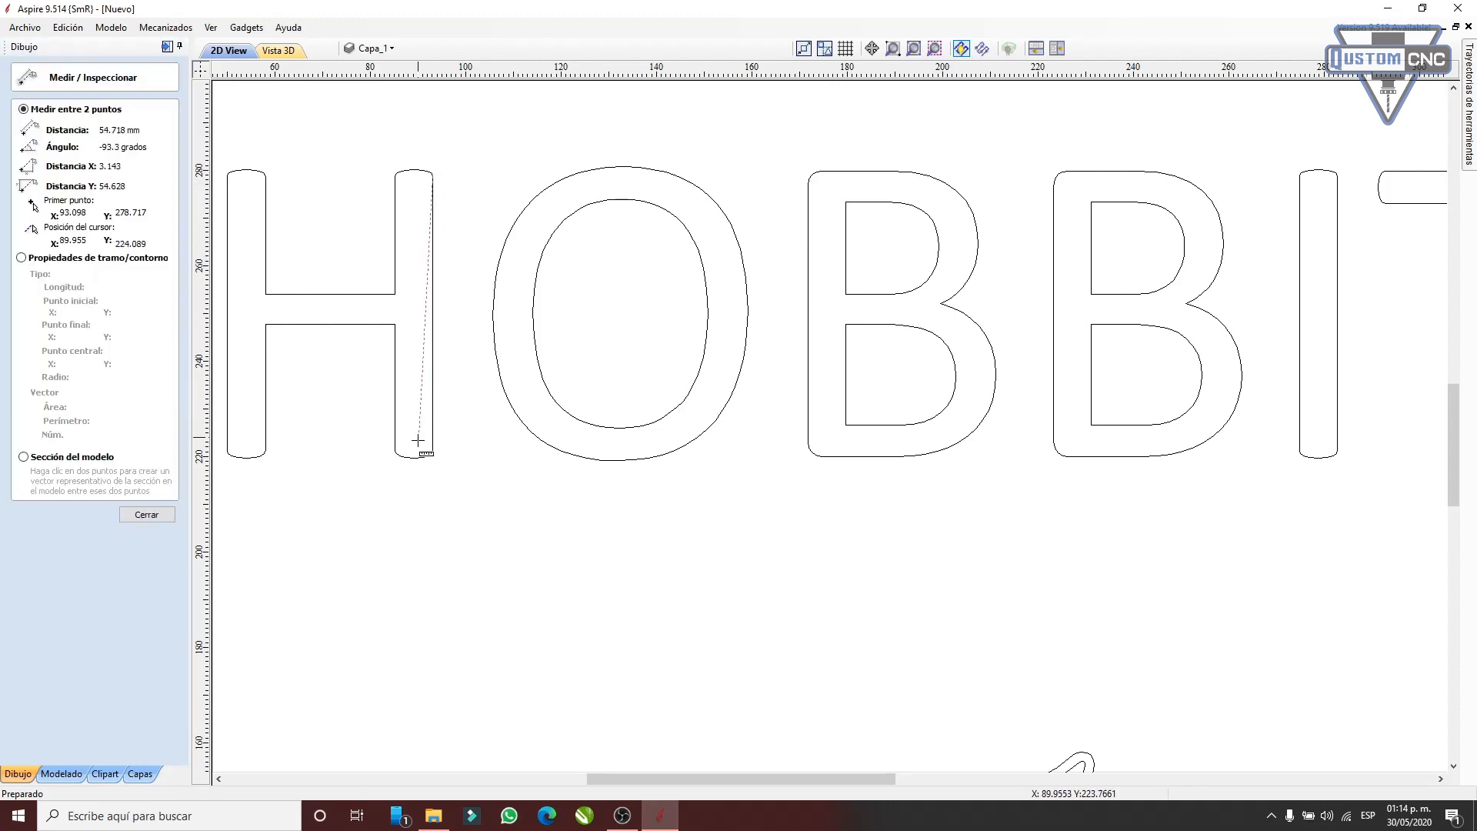
pyautogui.click(432, 454)
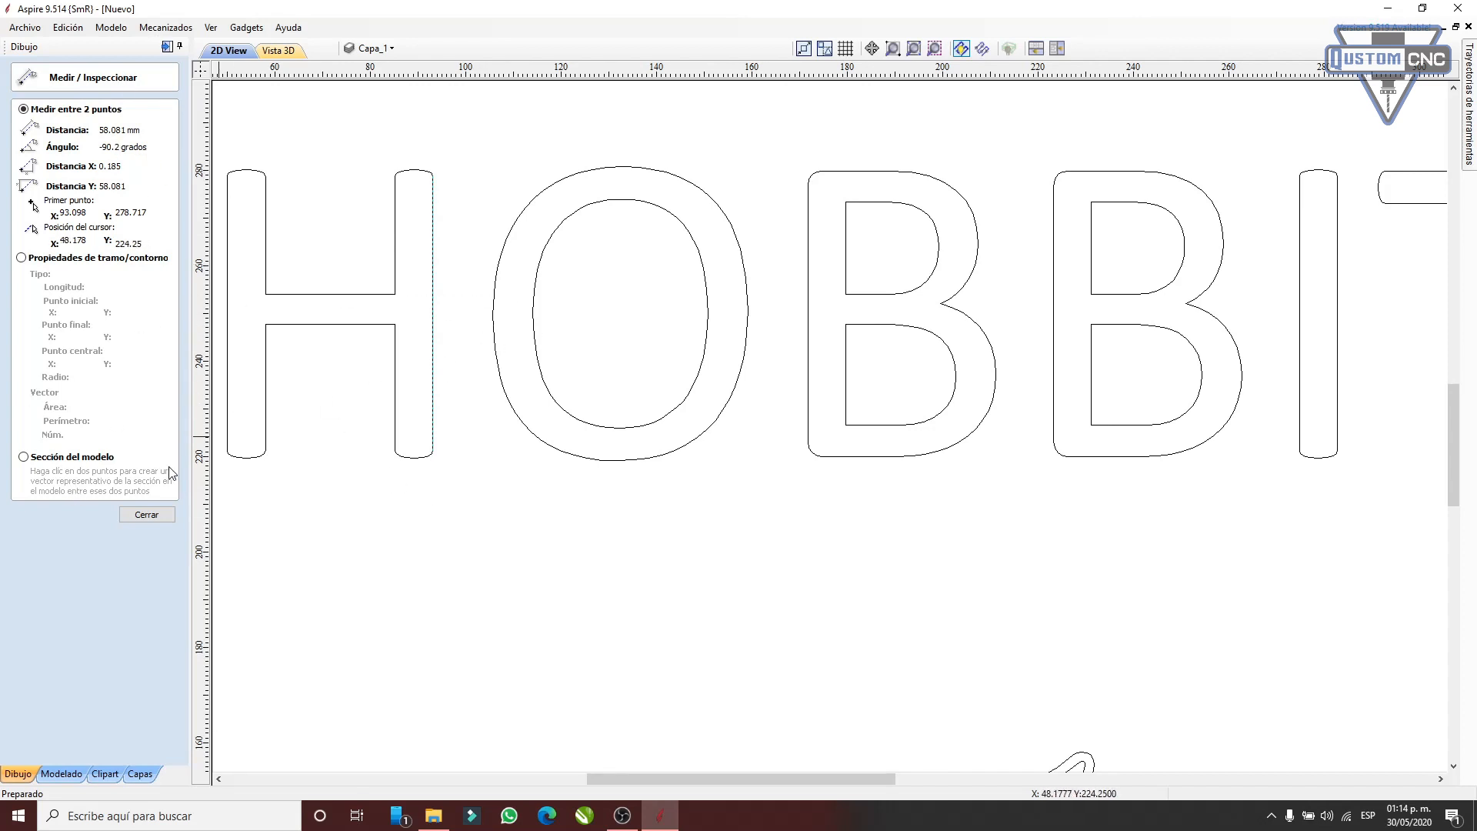
pyautogui.click(146, 514)
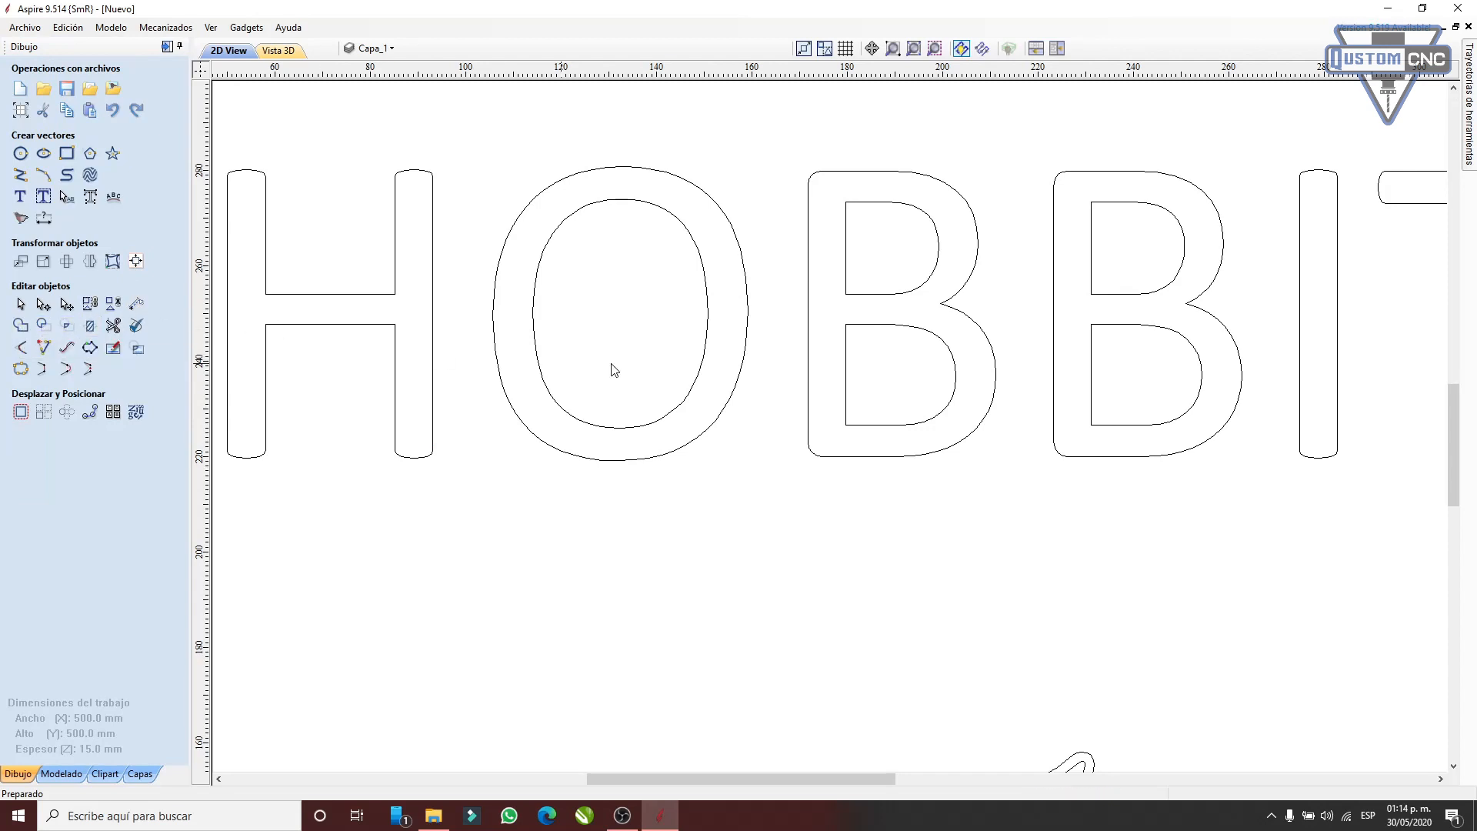
# - Draw two overlapping square-cornered rectangles above the HOBBITON text, the second one about 96 by 74 mm
pyautogui.scroll(-5, 610, 365)
pyautogui.scroll(3, 742, 320)
pyautogui.scroll(-3, 768, 230)
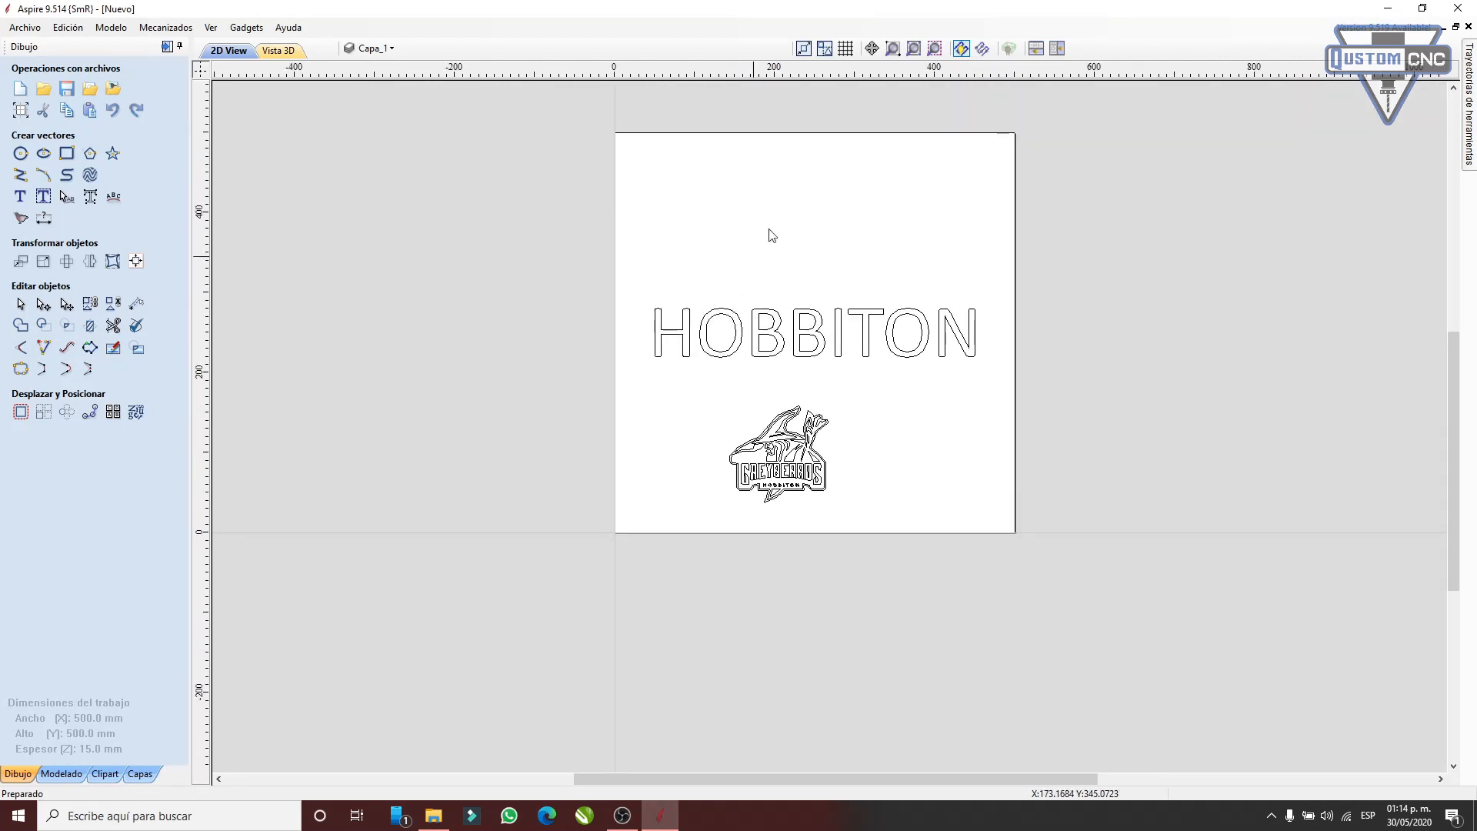
pyautogui.scroll(3, 418, 208)
pyautogui.click(67, 153)
pyautogui.moveTo(425, 159); pyautogui.dragTo(606, 318)
pyautogui.moveTo(528, 256); pyautogui.dragTo(715, 402)
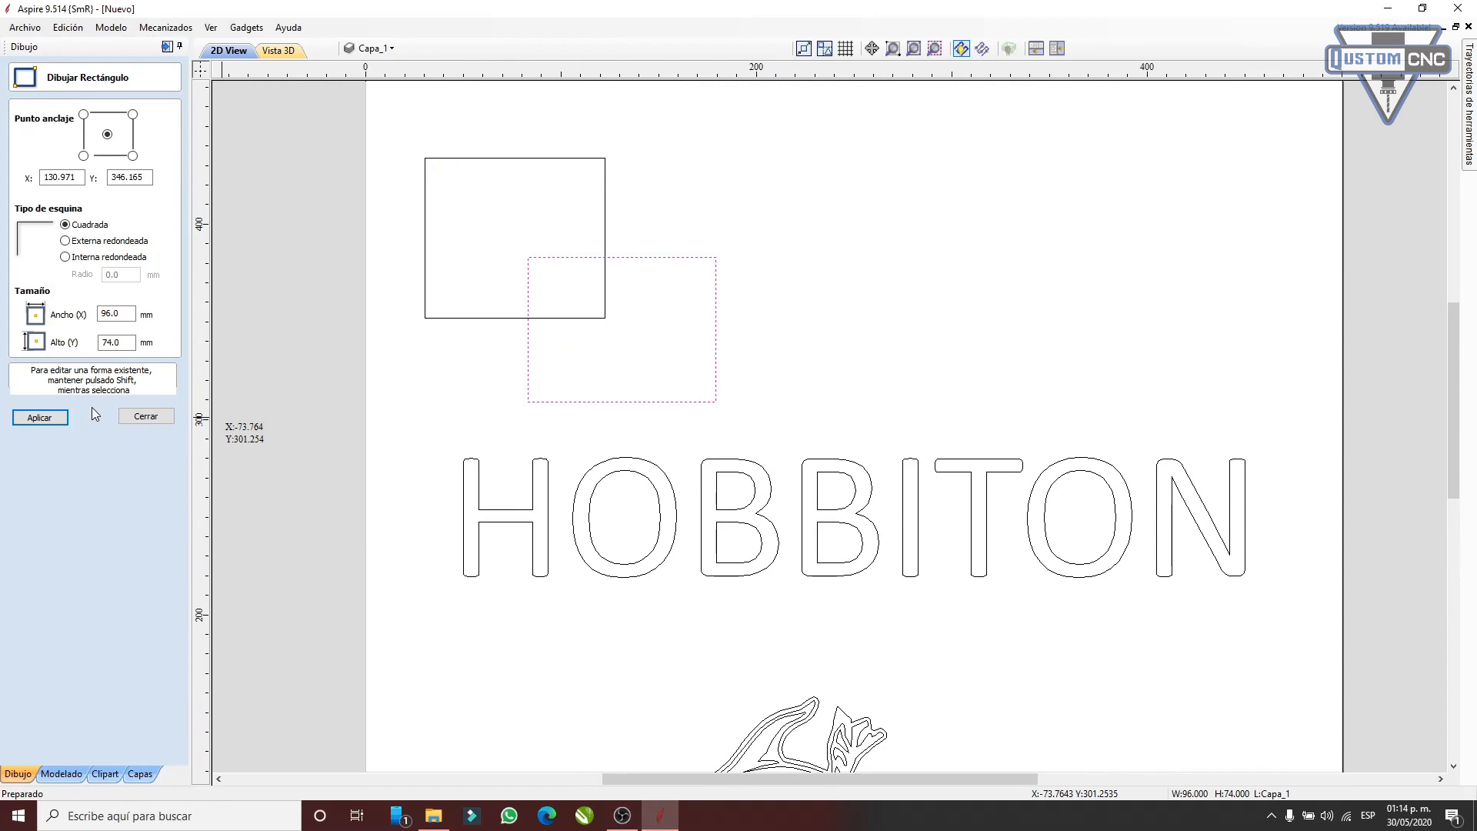
pyautogui.click(139, 416)
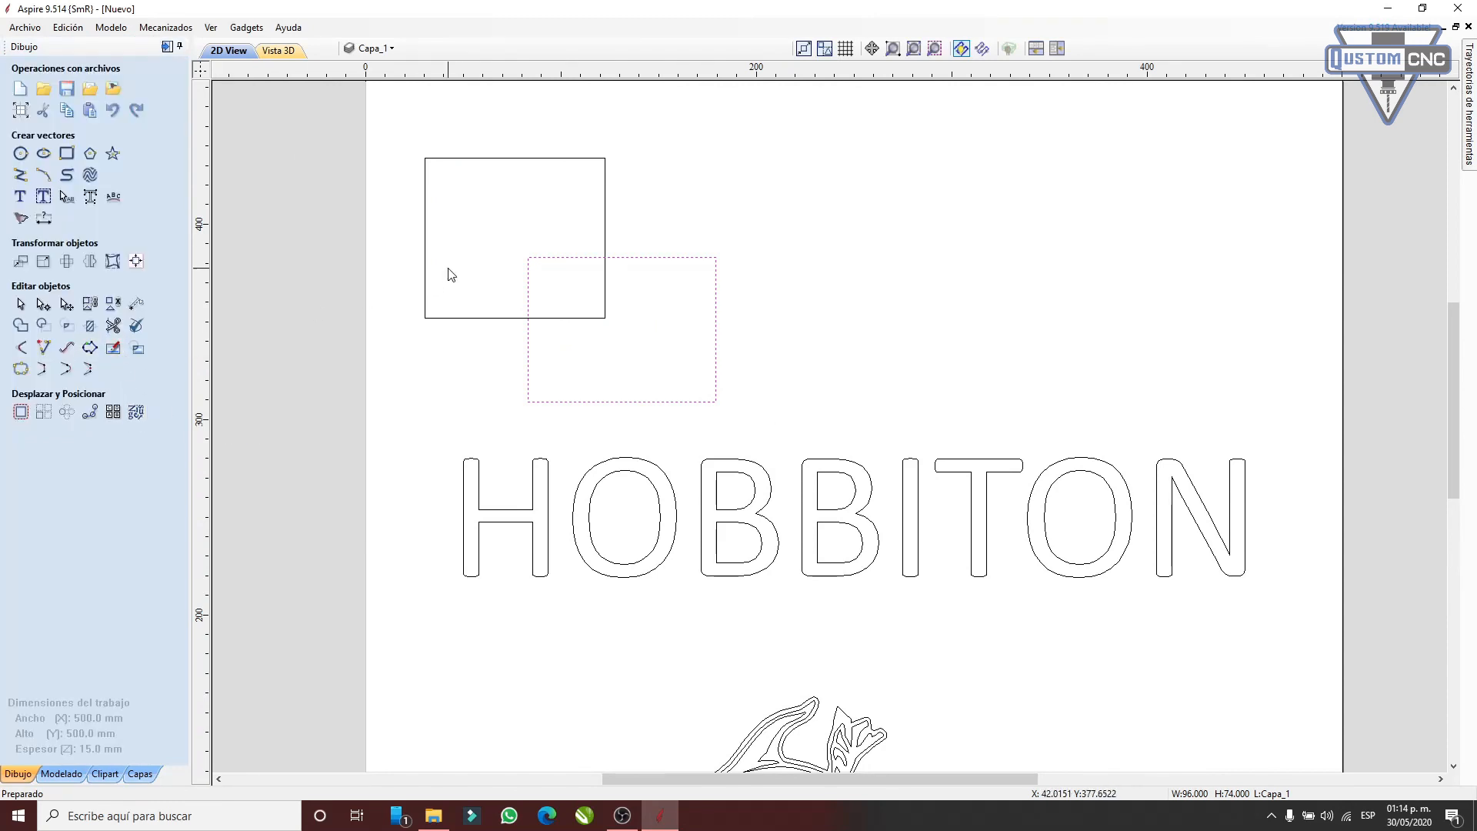
pyautogui.scroll(2, 478, 225)
pyautogui.press('Escape')
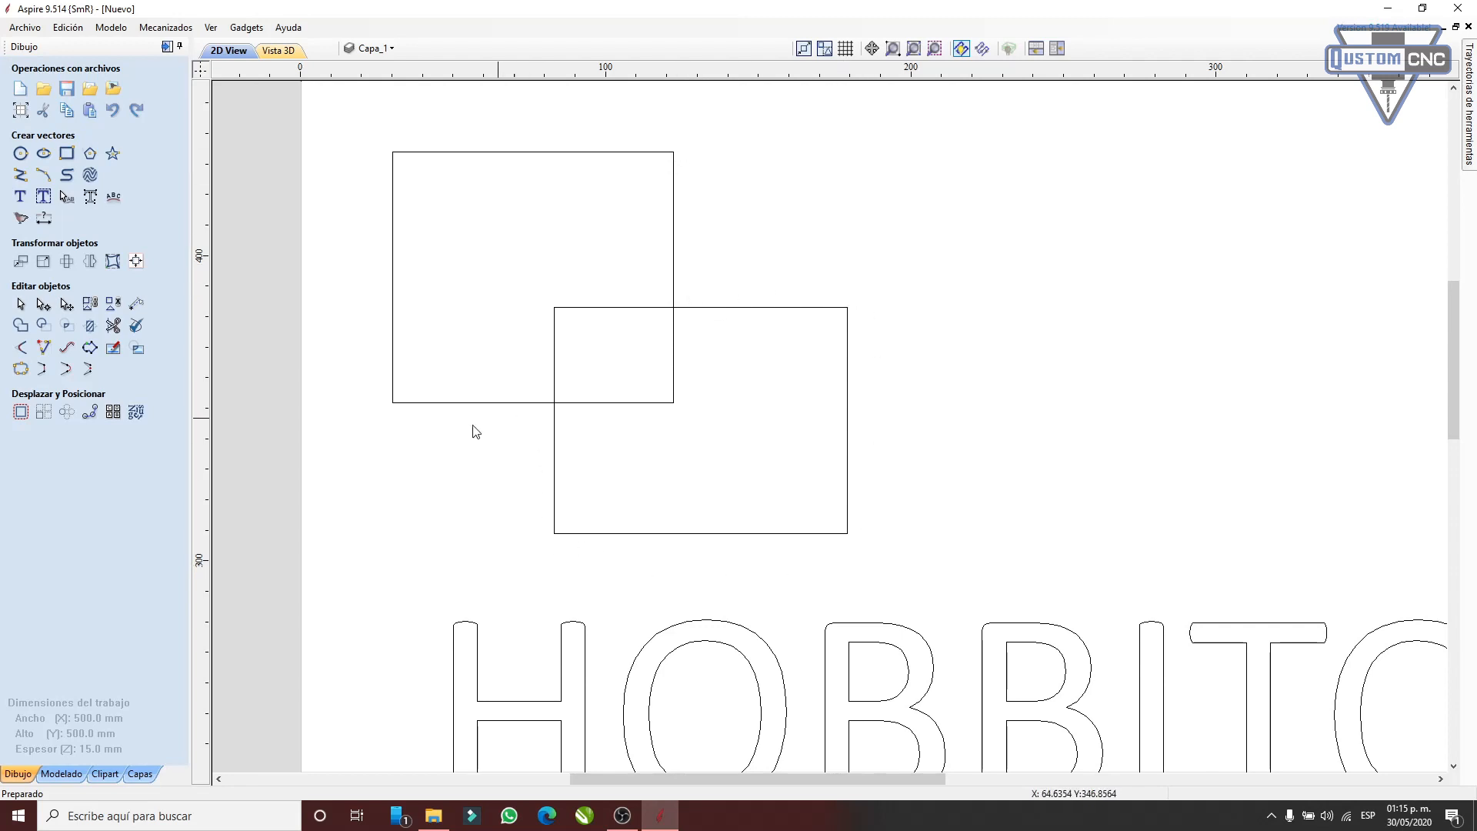
# - Weld the two overlapping rectangles into a single outline and undo the weld
pyautogui.moveTo(365, 140); pyautogui.dragTo(993, 576)
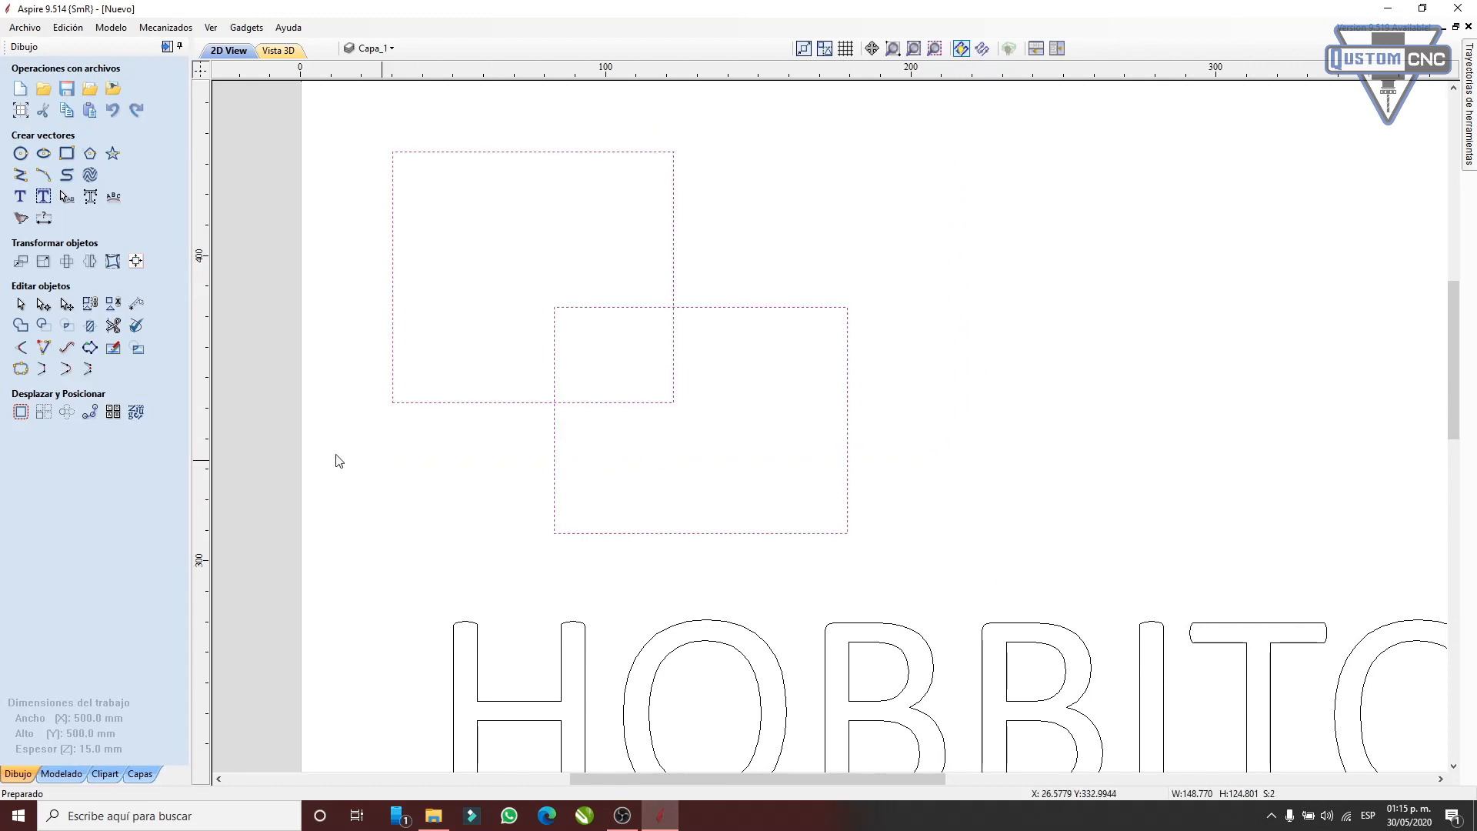
pyautogui.click(20, 329)
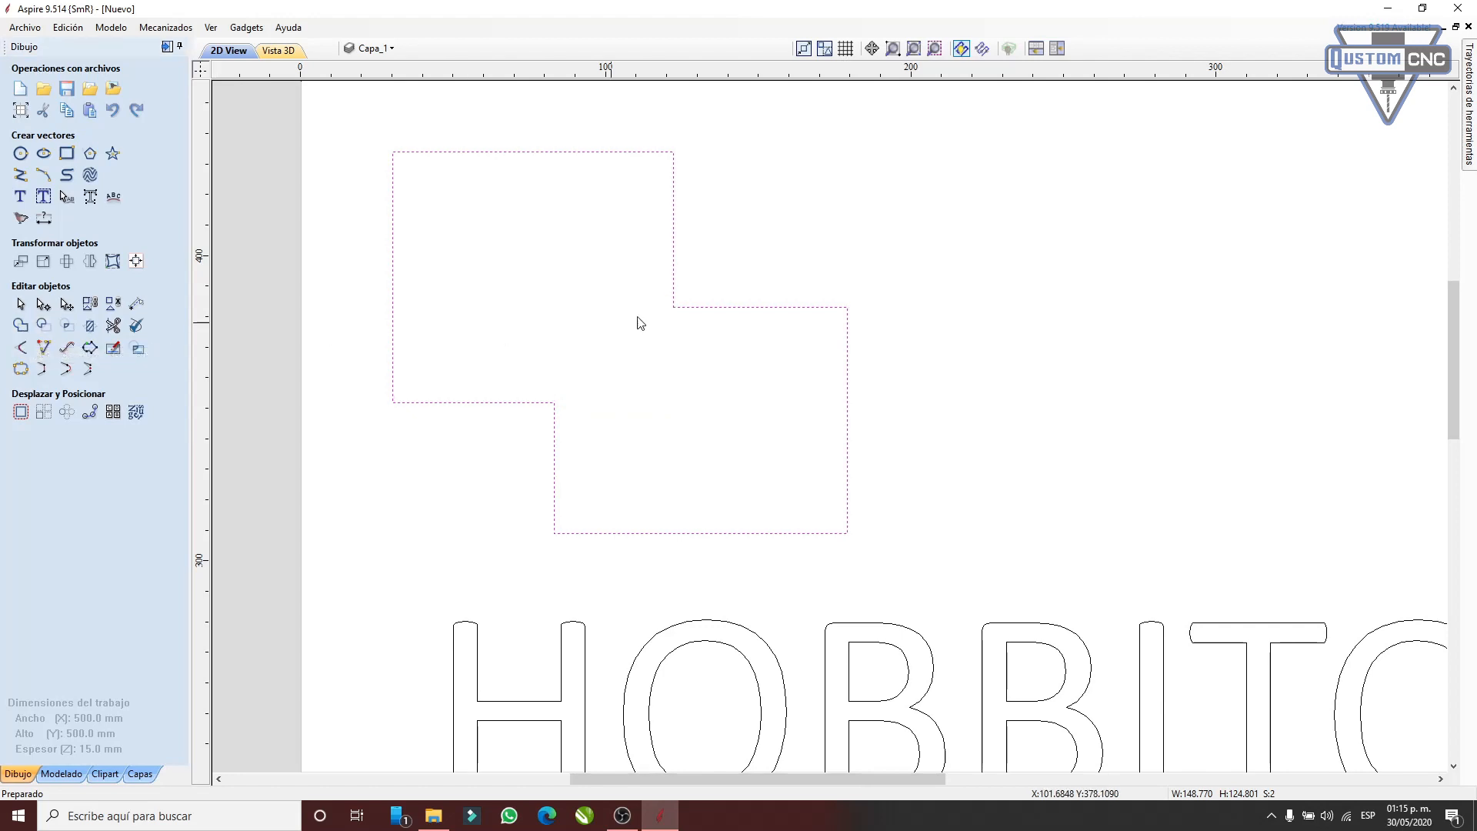
pyautogui.scroll(2, 637, 324)
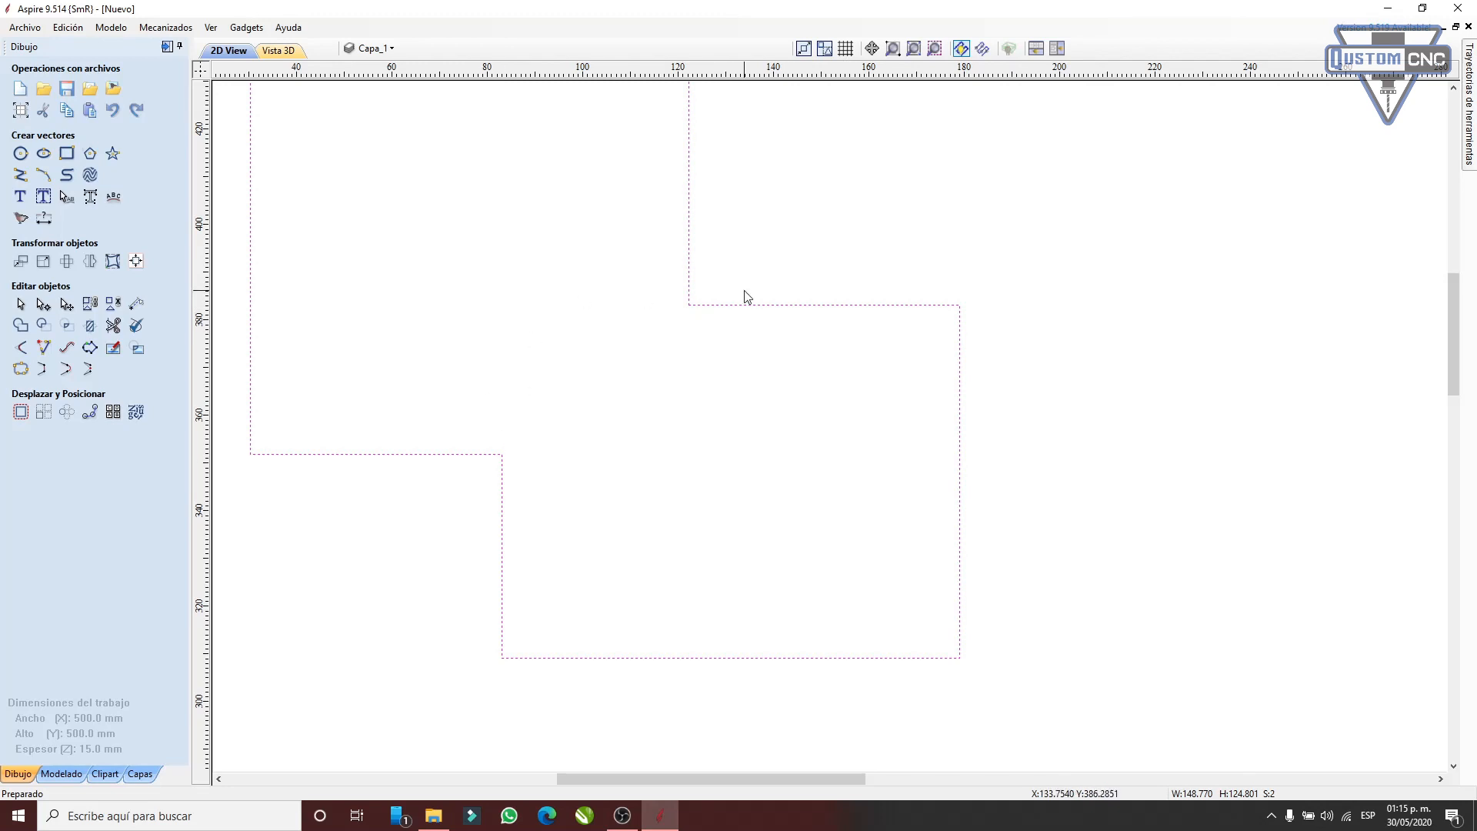
pyautogui.scroll(-3, 731, 331)
pyautogui.scroll(2, 841, 320)
pyautogui.click(841, 320)
pyautogui.click(772, 345)
pyautogui.hotkey('ctrl', 'z')
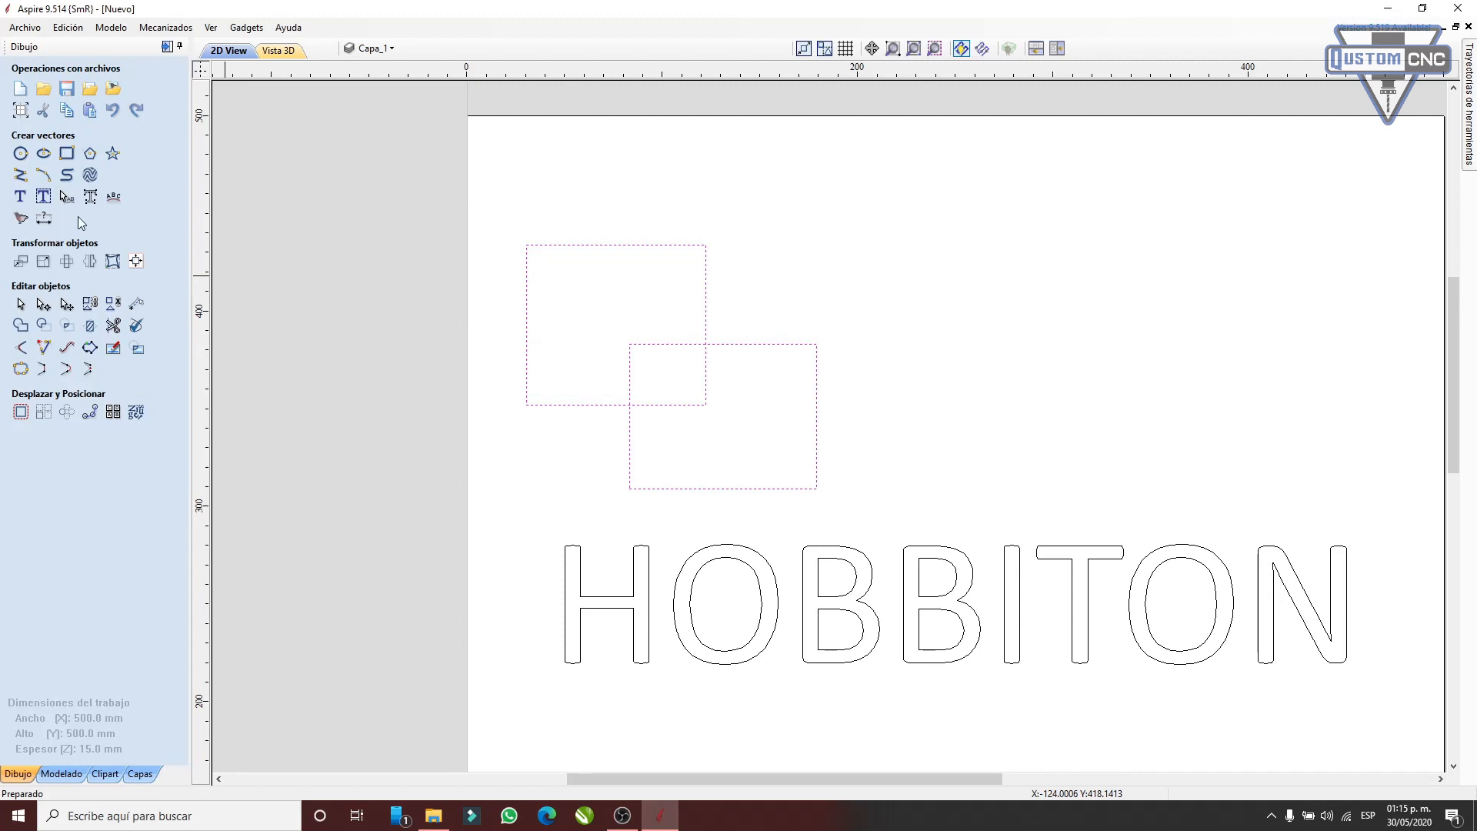
# - Subtract the lower rectangle from the upper one and undo the subtraction
pyautogui.click(42, 329)
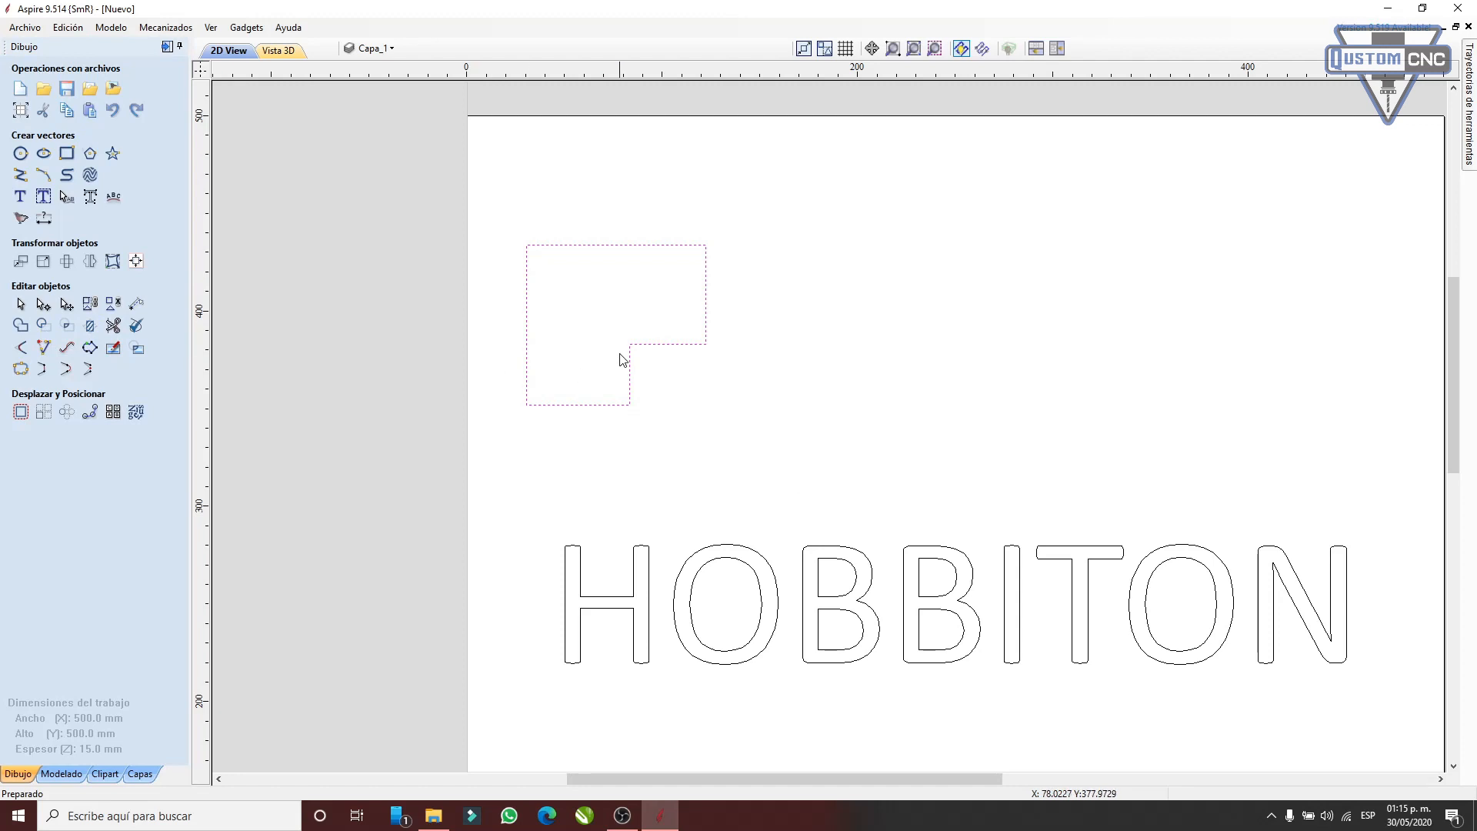
pyautogui.scroll(1, 620, 357)
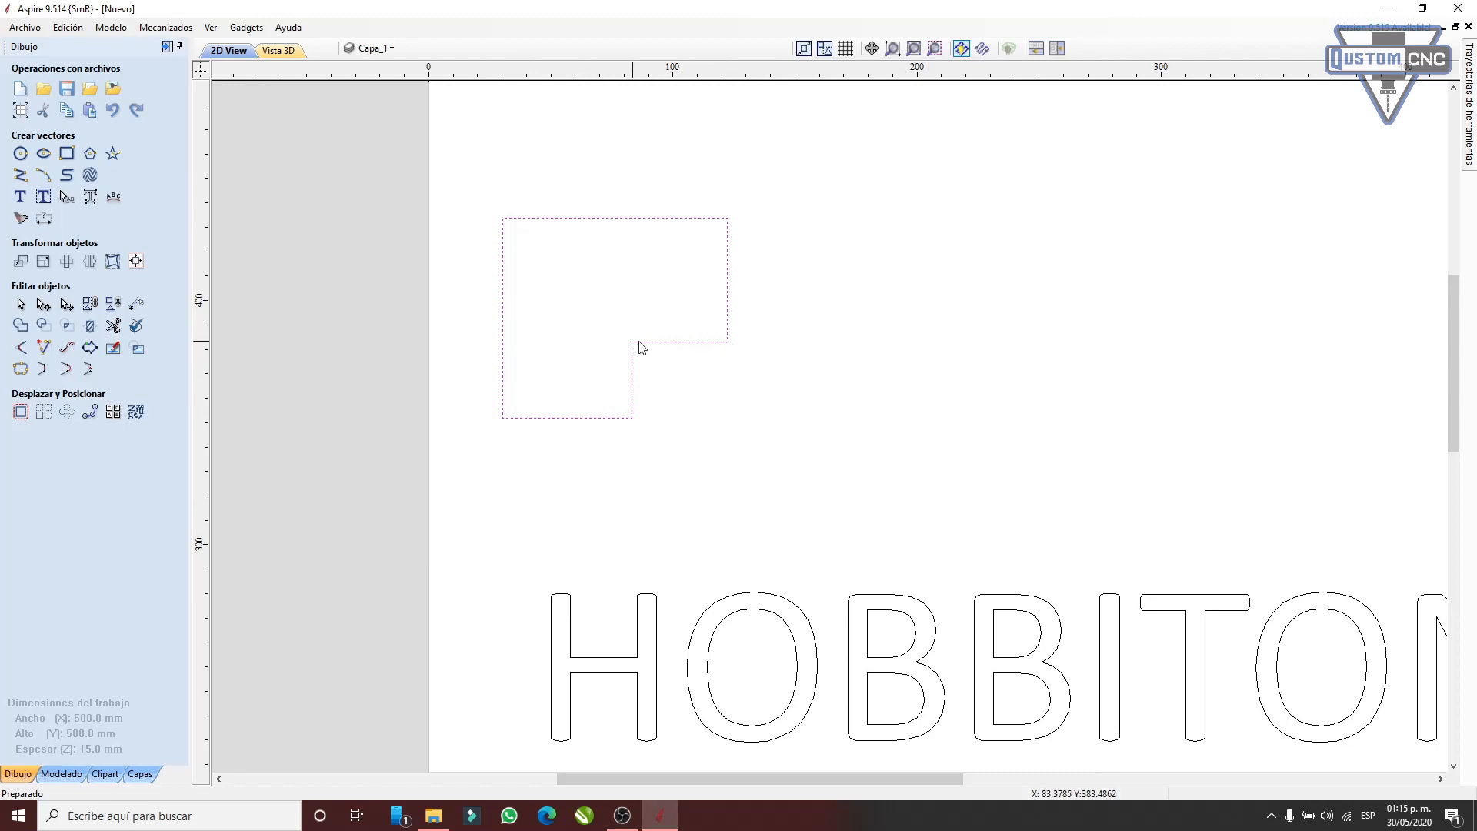
pyautogui.hotkey('ctrl', 'z')
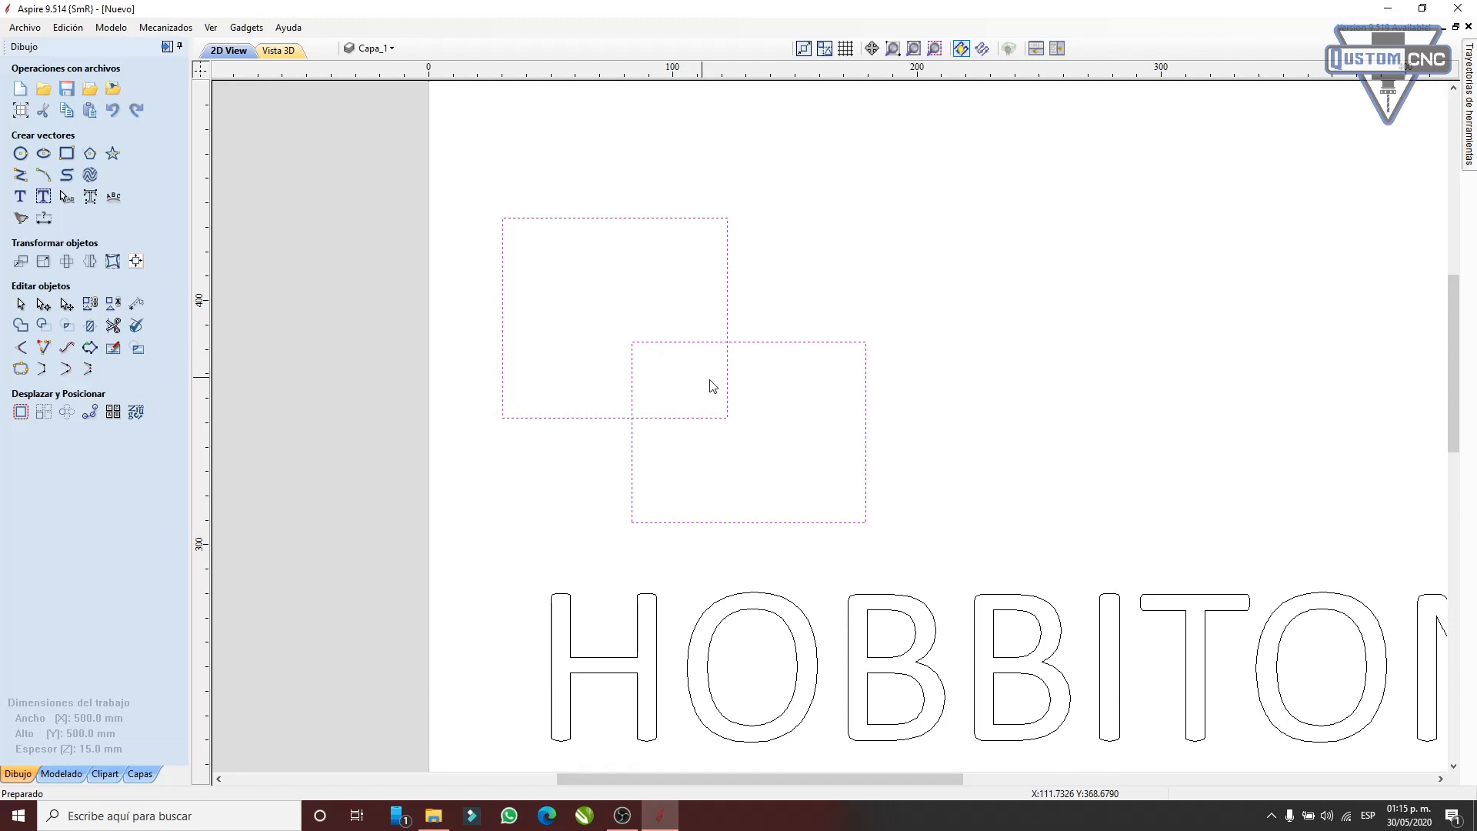
# - Intersect the two rectangles to keep only their overlapping area and undo the intersection
pyautogui.scroll(3, 713, 366)
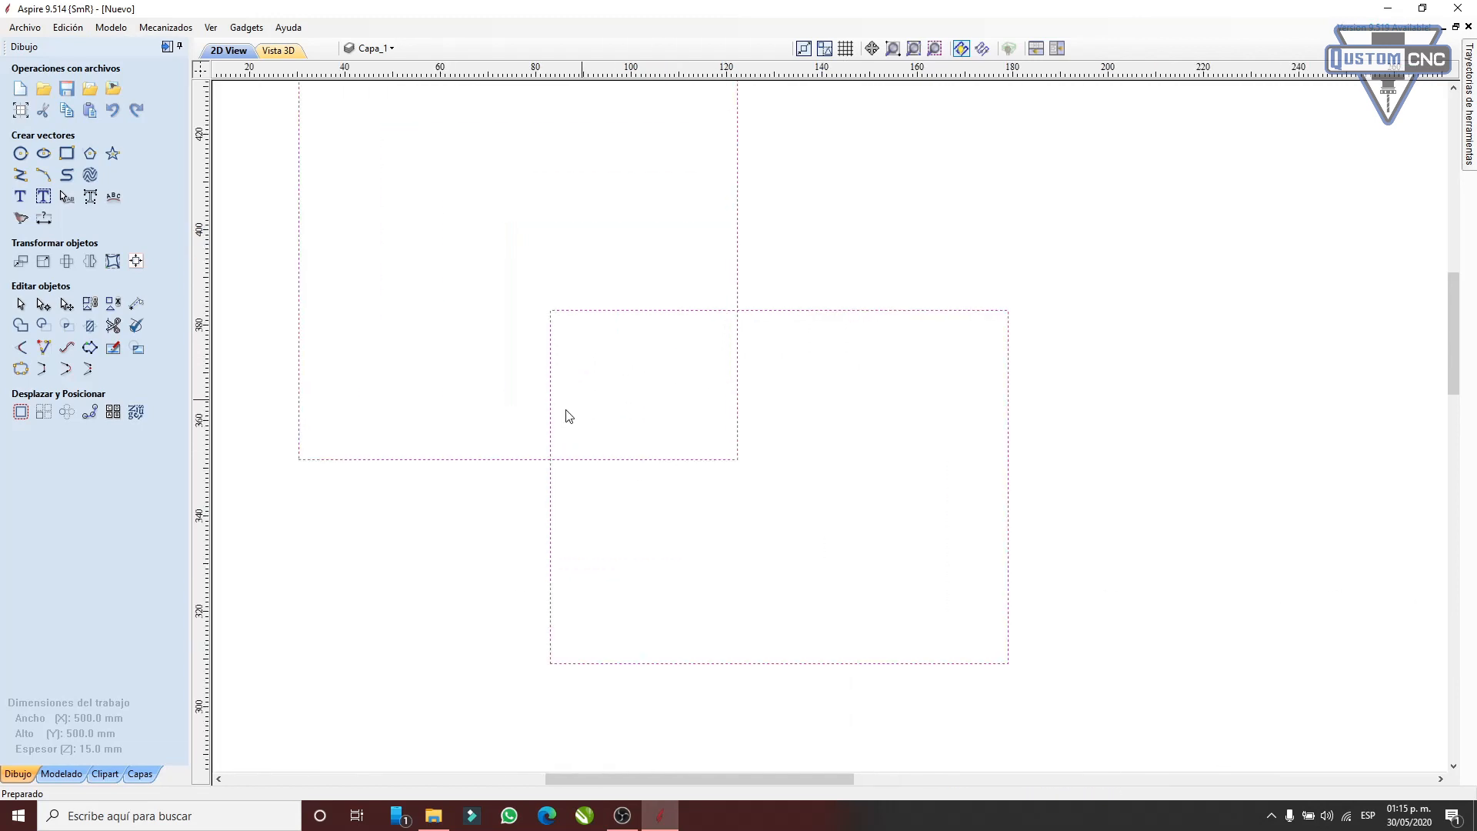
pyautogui.click(66, 329)
pyautogui.scroll(-1, 585, 383)
pyautogui.scroll(1, 584, 382)
pyautogui.hotkey('ctrl', 'z')
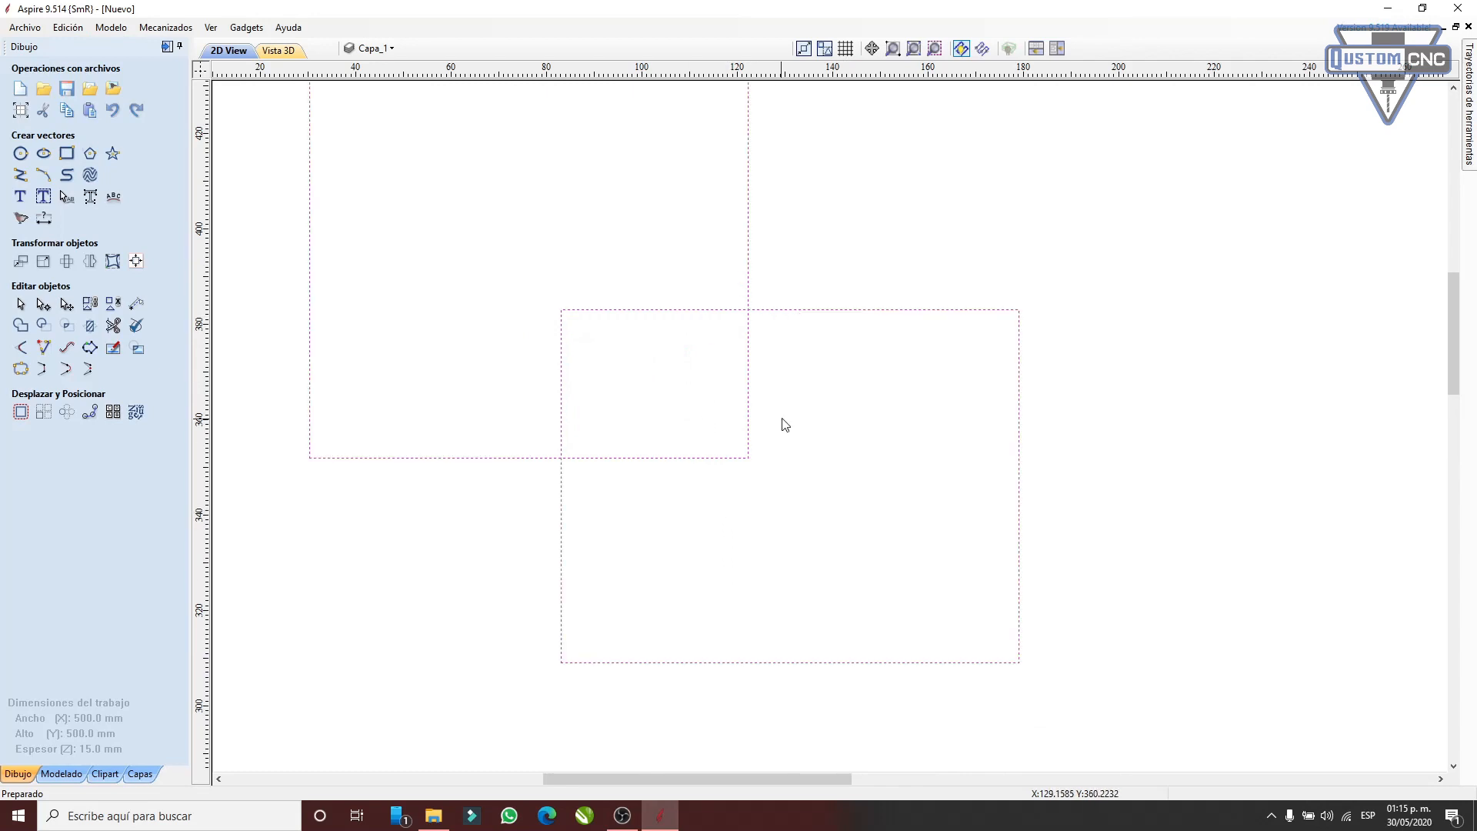
# - Draw a circle about 100 mm in diameter beside the overlapping rectangles and a 12 mm radius circle just above it
pyautogui.scroll(-3, 844, 431)
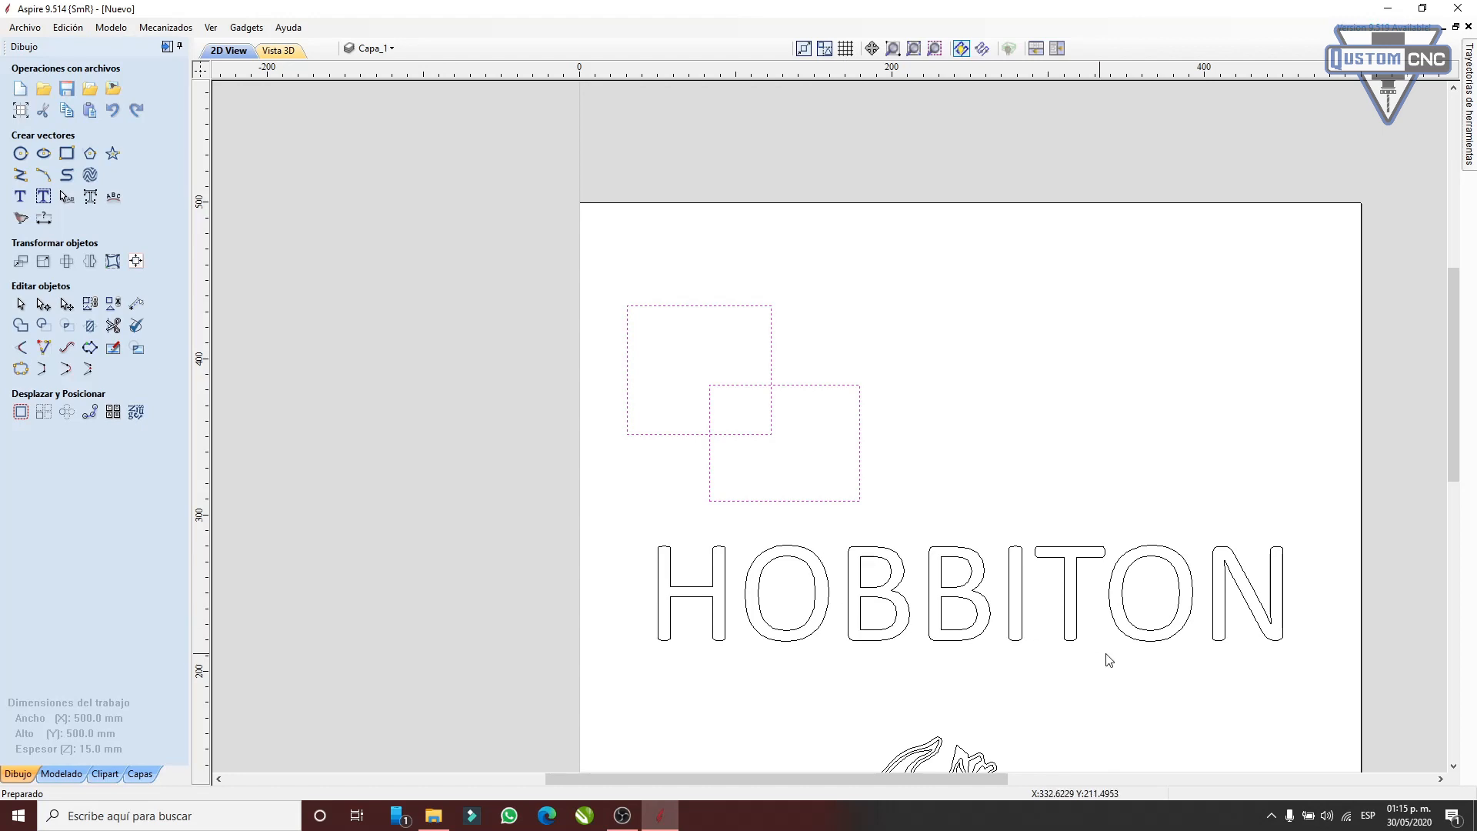
pyautogui.scroll(4, 752, 416)
pyautogui.scroll(-4, 752, 415)
pyautogui.click(847, 394)
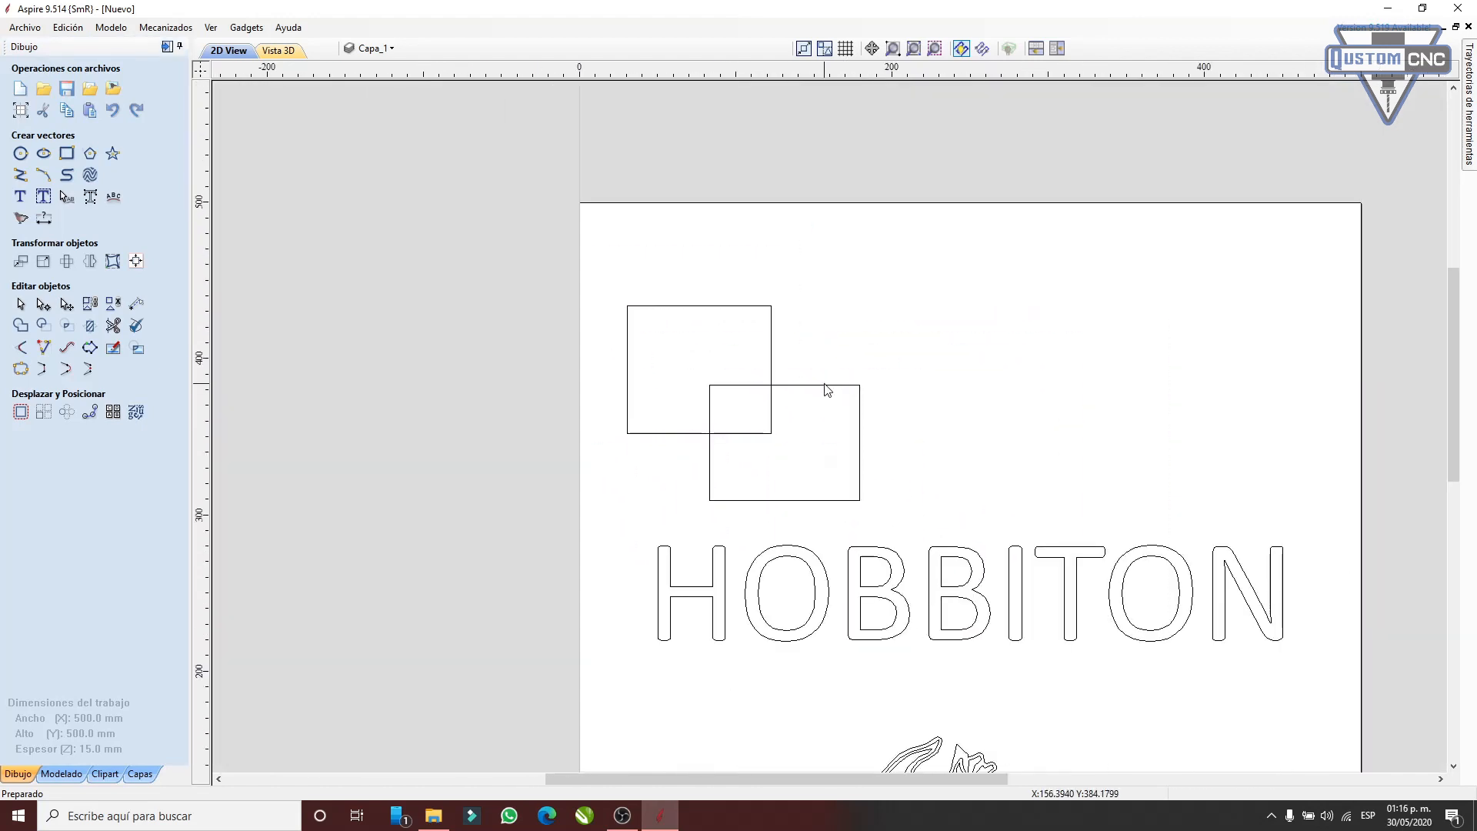
pyautogui.click(20, 154)
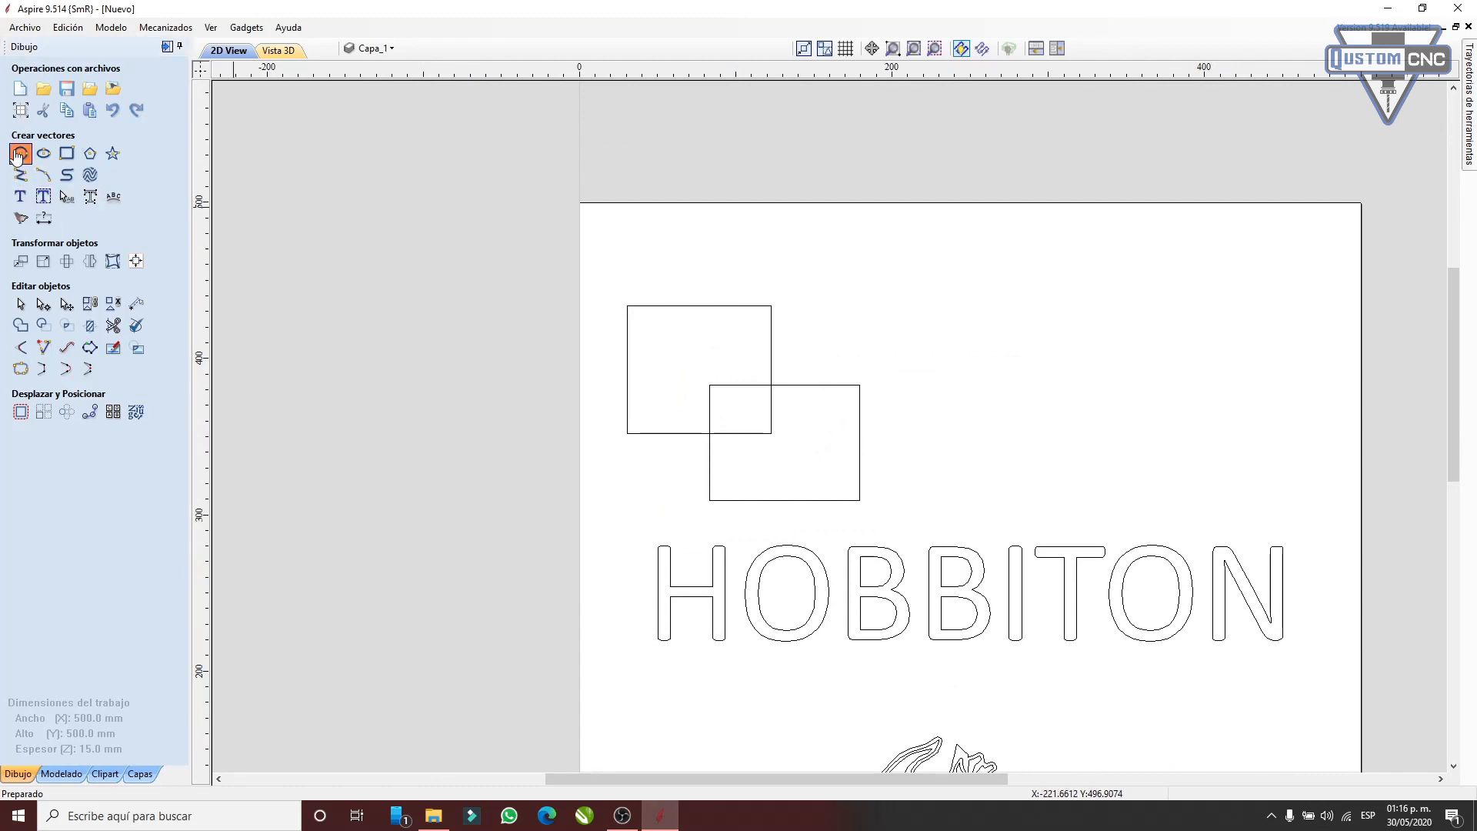
pyautogui.scroll(2, 1208, 361)
pyautogui.moveTo(777, 223)
pyautogui.mouseDown()
pyautogui.moveTo(1022, 457)
pyautogui.moveTo(771, 252)
pyautogui.moveTo(841, 328)
pyautogui.mouseUp()
pyautogui.scroll(-3, 794, 260)
pyautogui.scroll(2, 788, 131)
pyautogui.moveTo(760, 142)
pyautogui.mouseDown()
pyautogui.moveTo(794, 168)
pyautogui.moveTo(779, 156)
pyautogui.mouseUp()
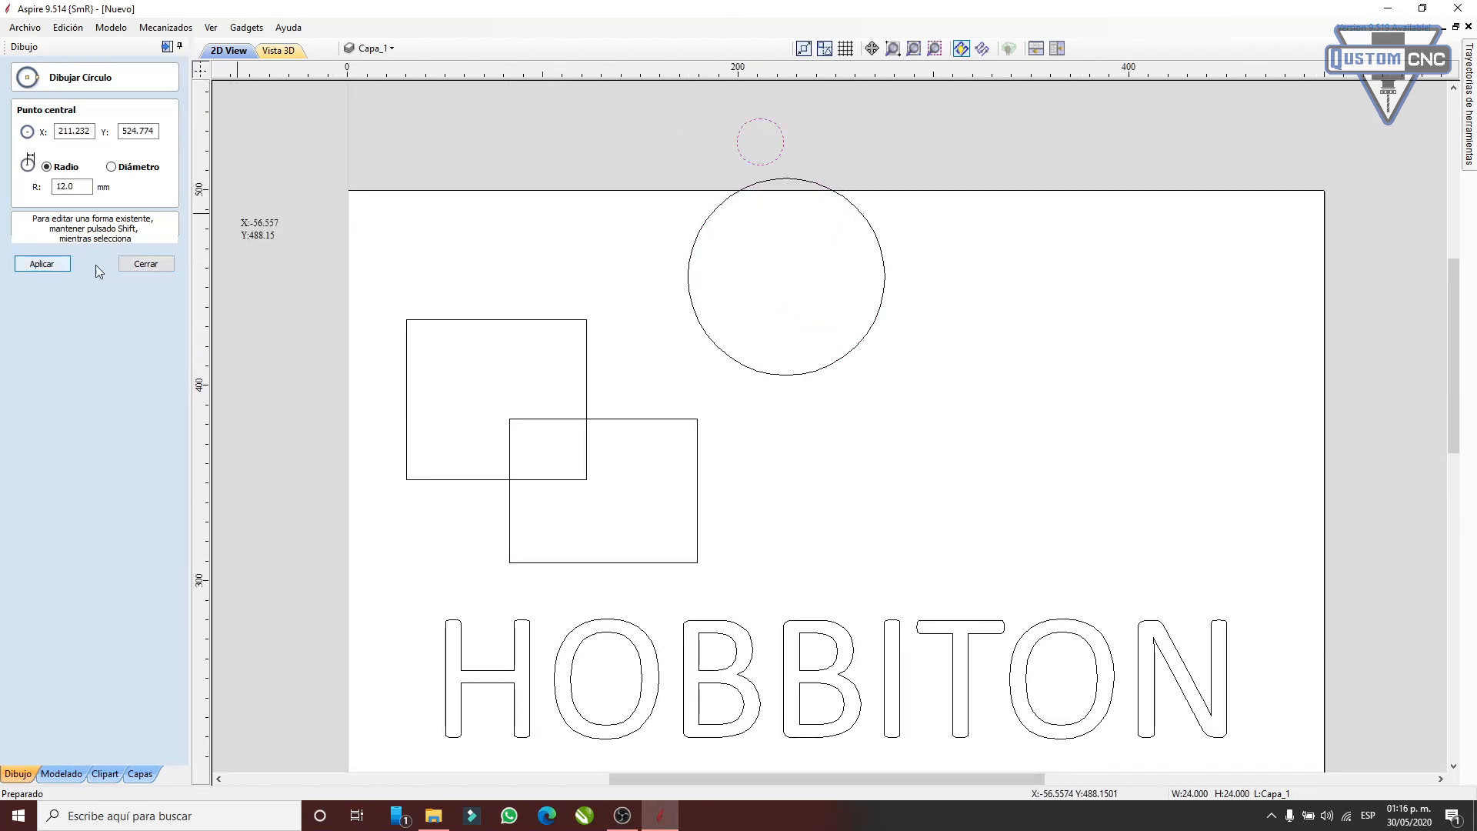
pyautogui.click(124, 263)
# - Align the centre of the large circle horizontally with the small circle
pyautogui.click(735, 154)
pyautogui.click(758, 165)
pyautogui.moveTo(1039, 454); pyautogui.dragTo(1040, 454)
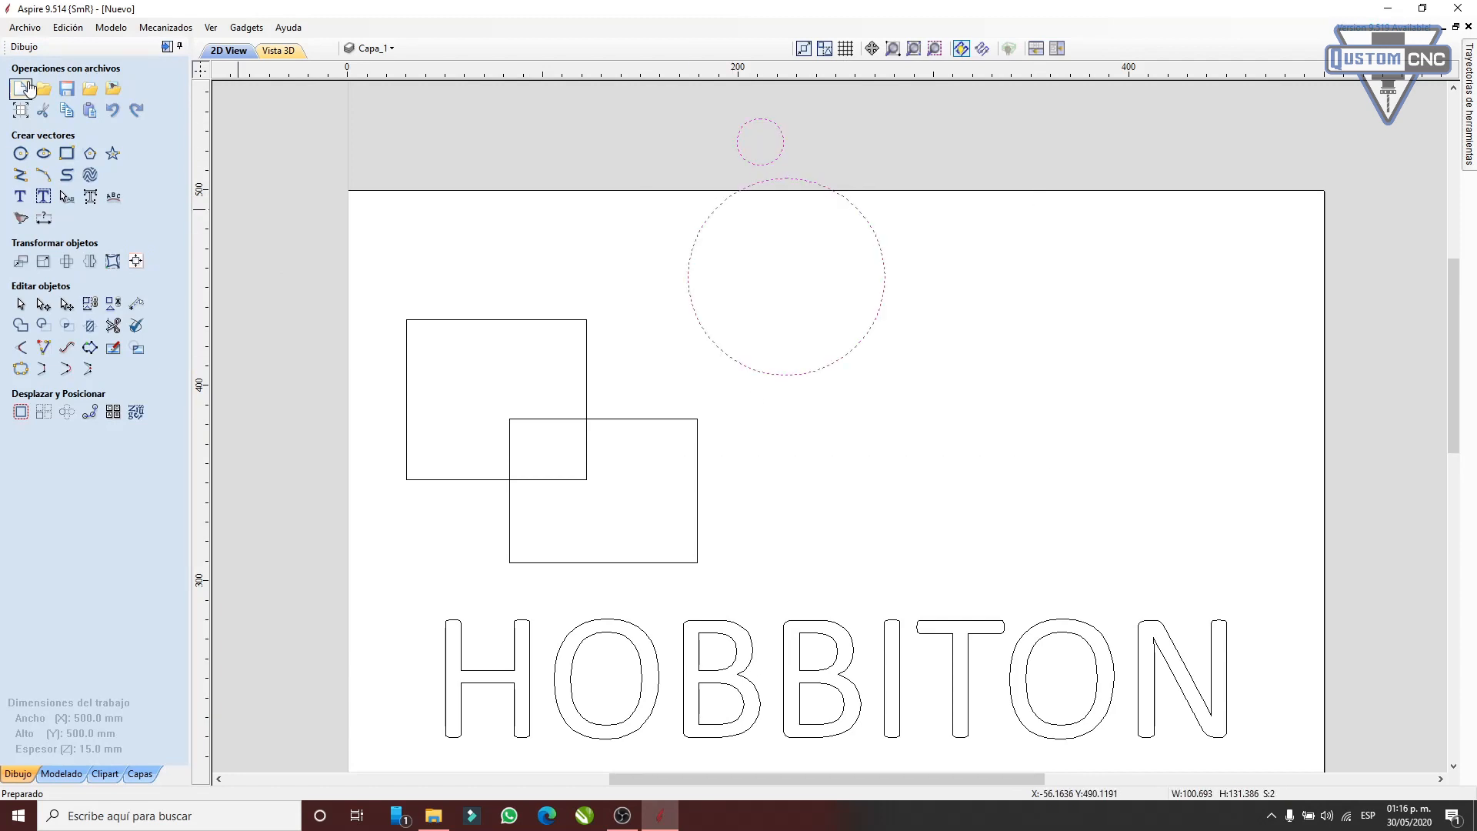
pyautogui.click(143, 268)
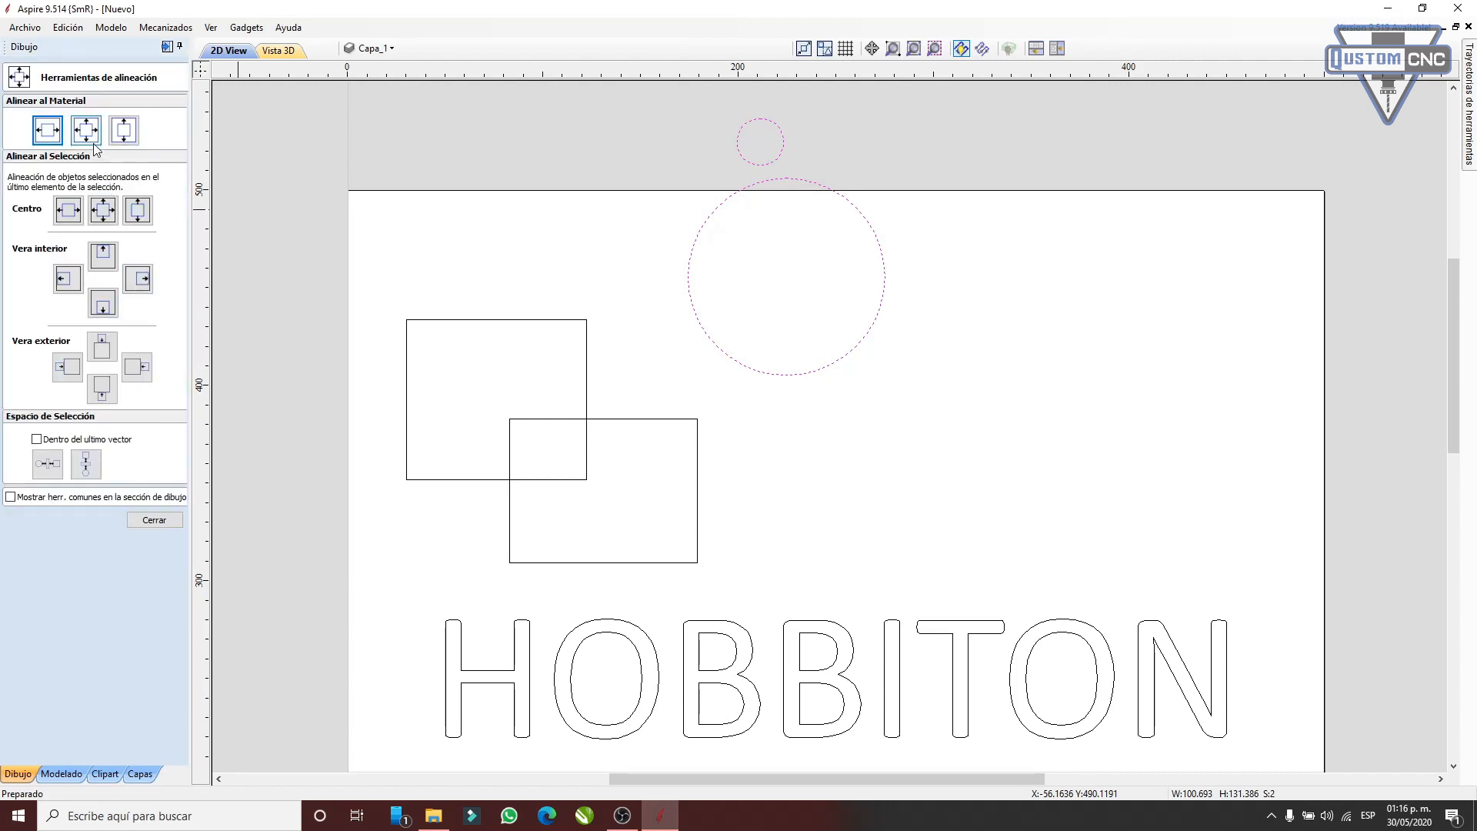
pyautogui.click(75, 217)
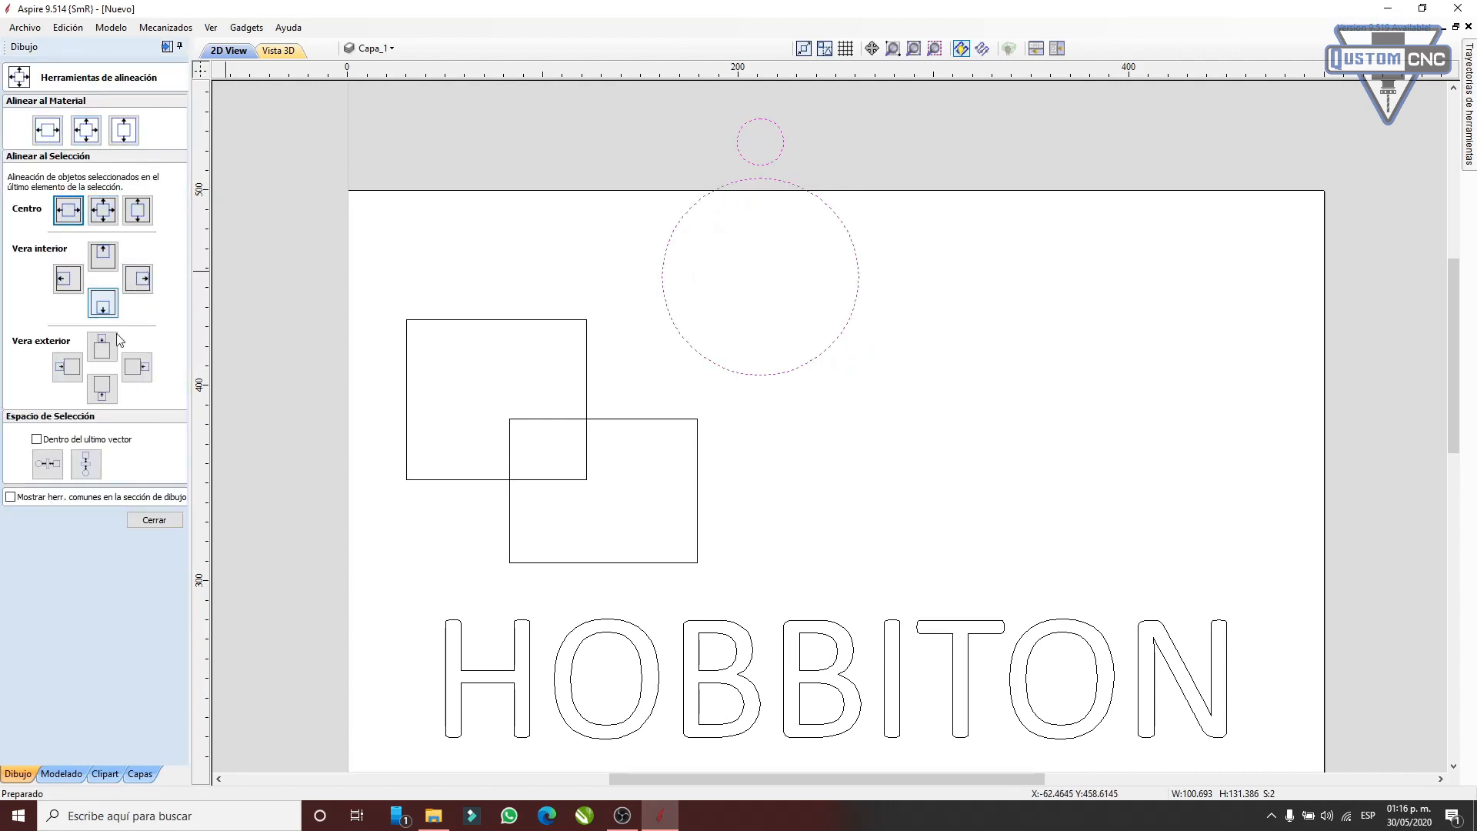
pyautogui.click(150, 520)
# - Nudge the small circle downward until it overlaps the upper edge of the large circle
pyautogui.click(784, 148)
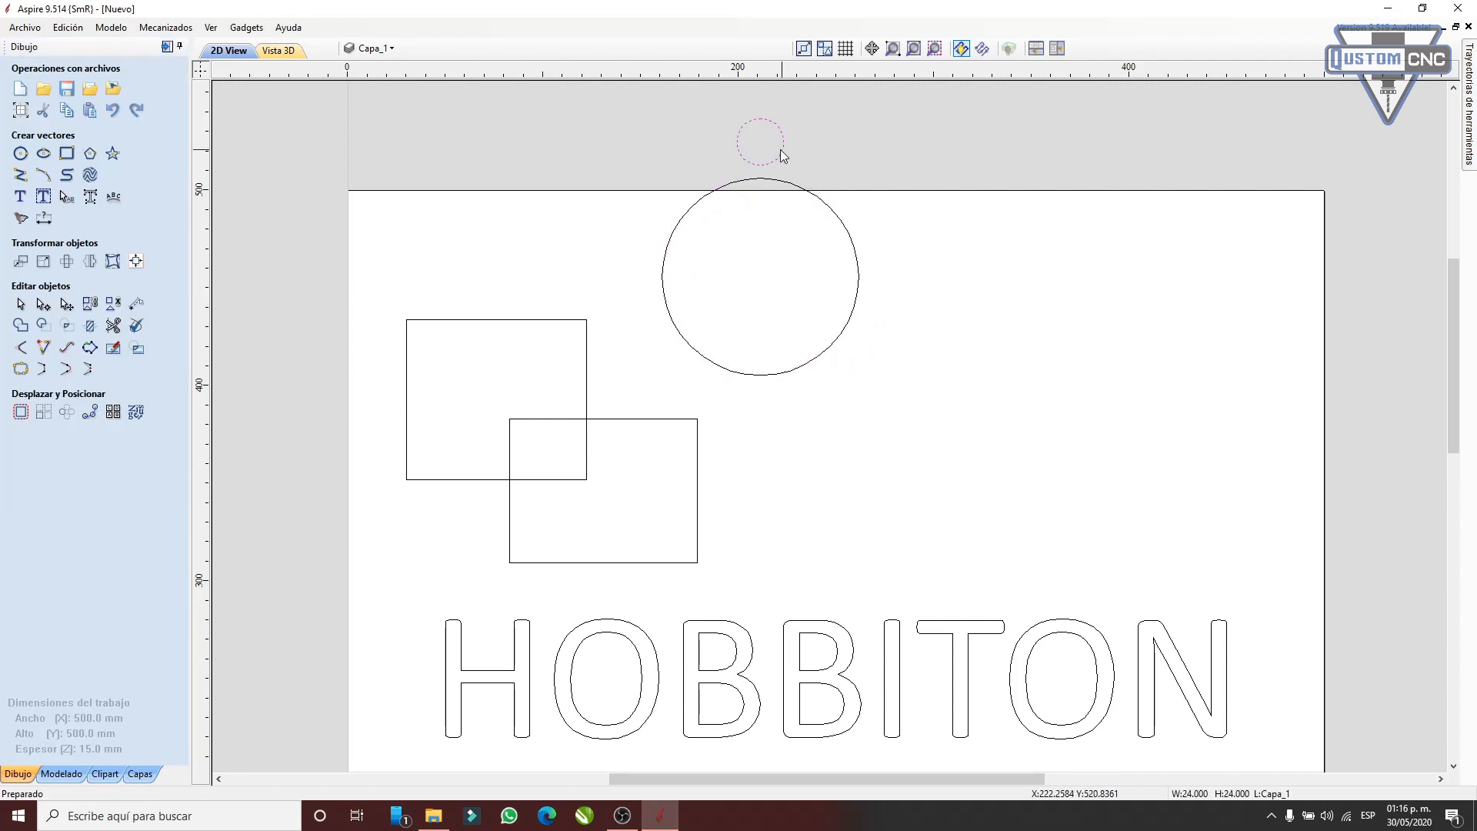
pyautogui.scroll(2, 774, 153)
pyautogui.press('Down')
pyautogui.press('Down')
pyautogui.press('Down')
pyautogui.press('Down')
pyautogui.press('Down')
pyautogui.press('Down')
pyautogui.press('Down')
pyautogui.press('Down')
pyautogui.press('Down')
pyautogui.press('Down')
pyautogui.press('Down')
pyautogui.press('Down')
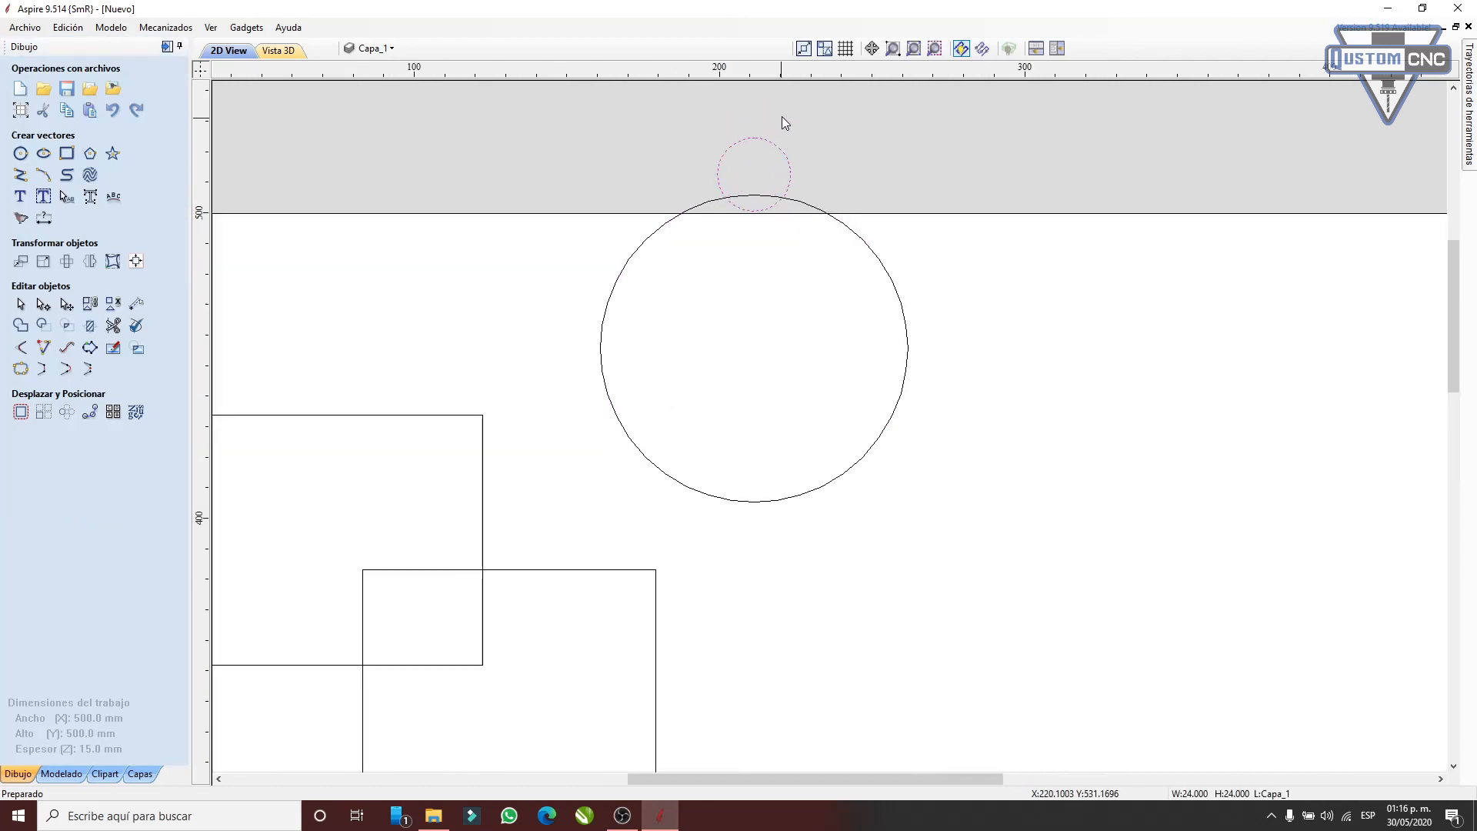
# - Weld the small and large circles into a single tag-shaped outline
pyautogui.moveTo(543, 117); pyautogui.dragTo(1093, 580)
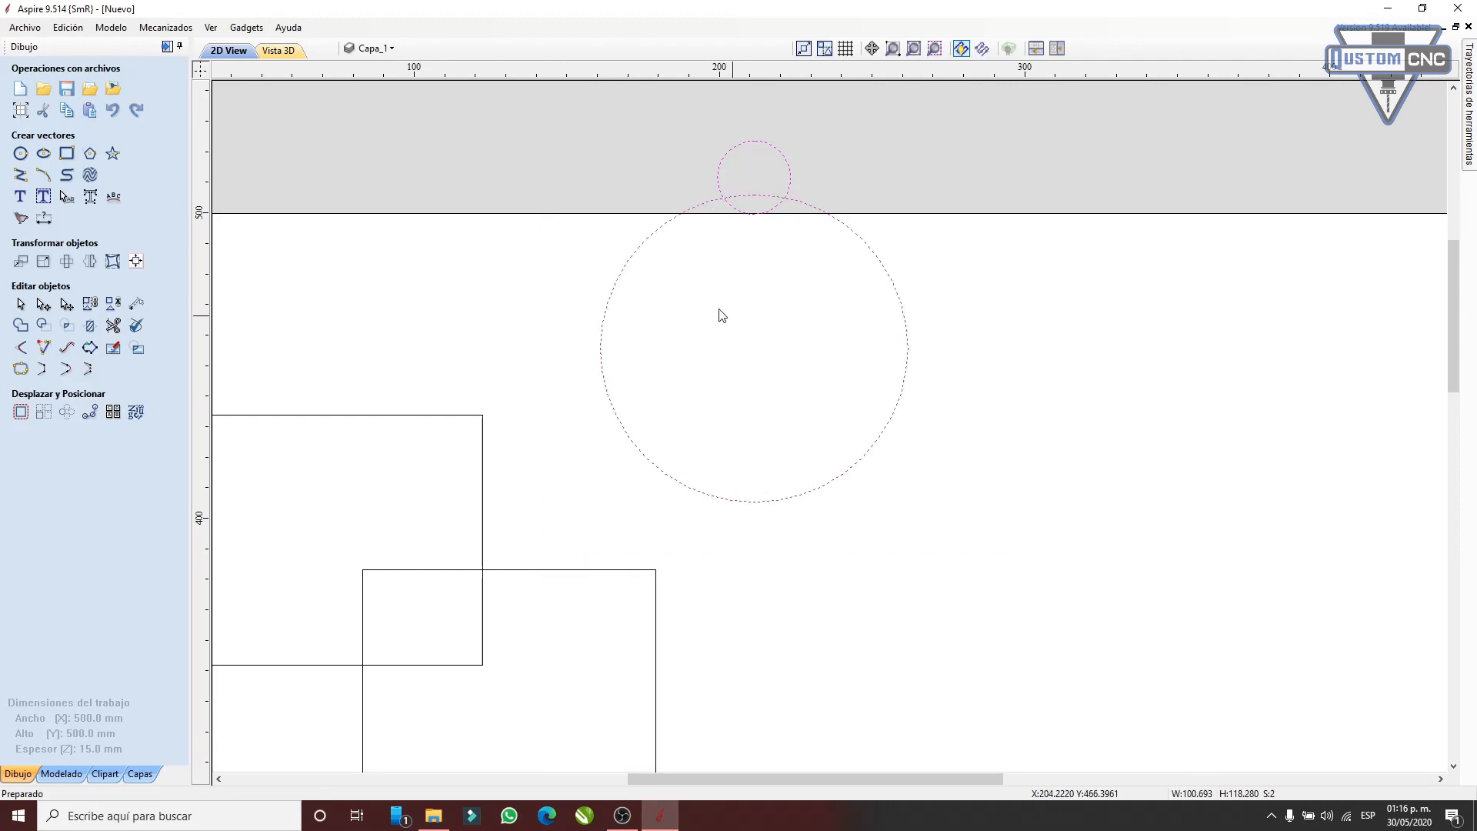
pyautogui.click(21, 325)
pyautogui.scroll(2, 774, 177)
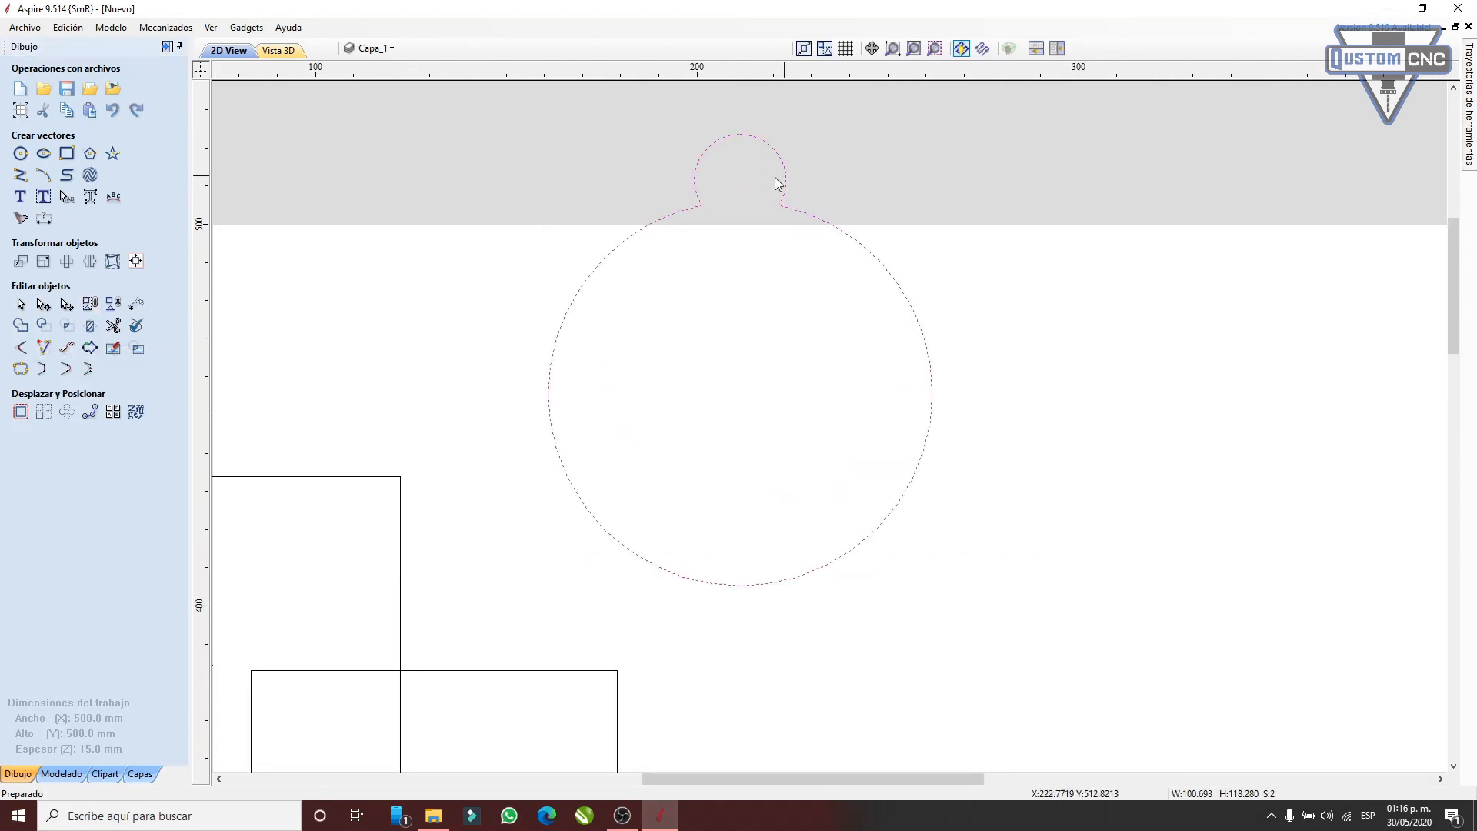
# - Move the welded circle outline down and to the right so it lies fully inside the material area
pyautogui.scroll(-3, 859, 391)
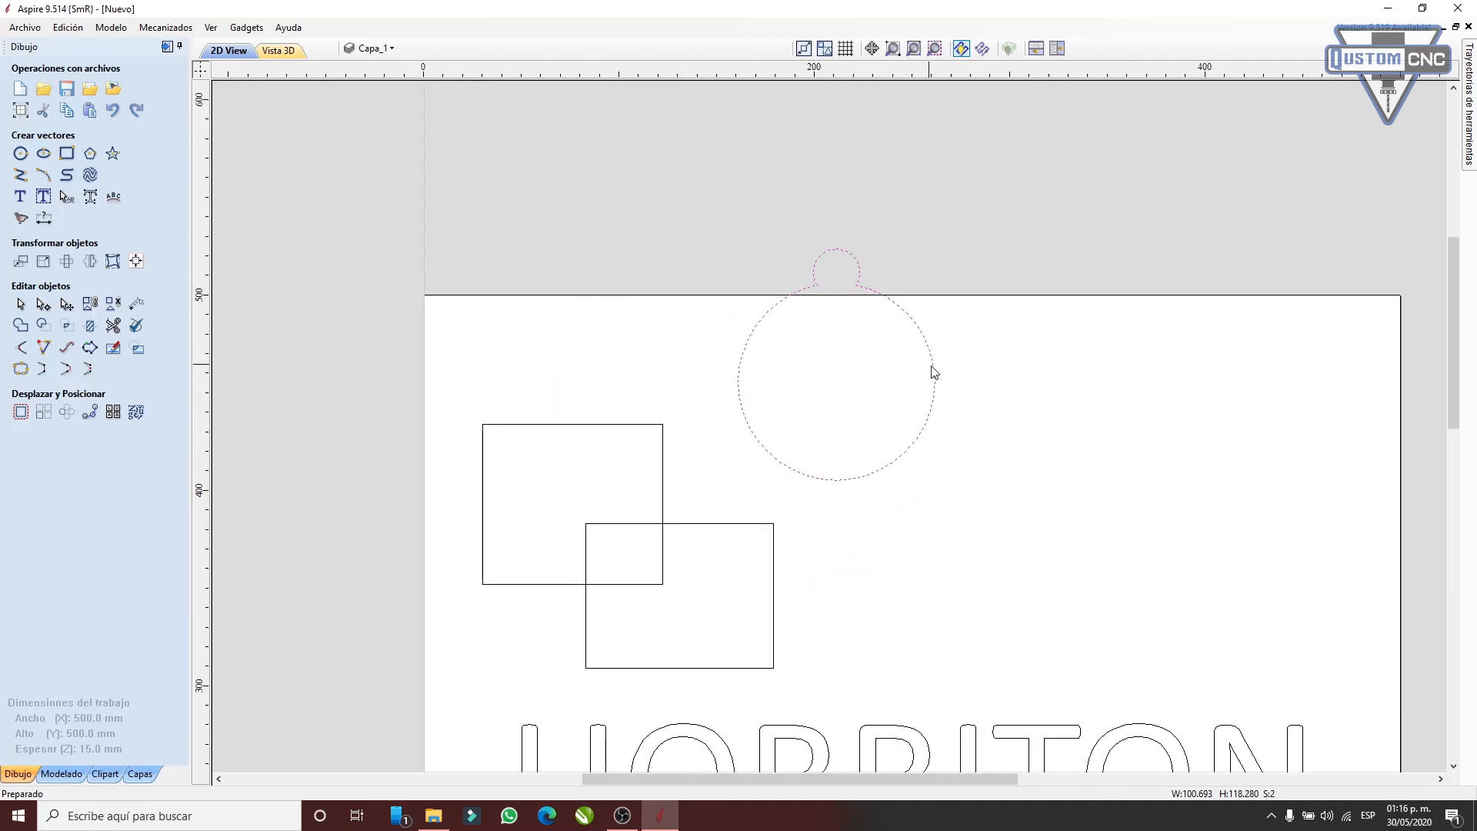
pyautogui.click(933, 376)
pyautogui.moveTo(839, 360); pyautogui.dragTo(947, 518)
pyautogui.click(956, 577)
pyautogui.scroll(3, 959, 577)
pyautogui.scroll(-2, 951, 523)
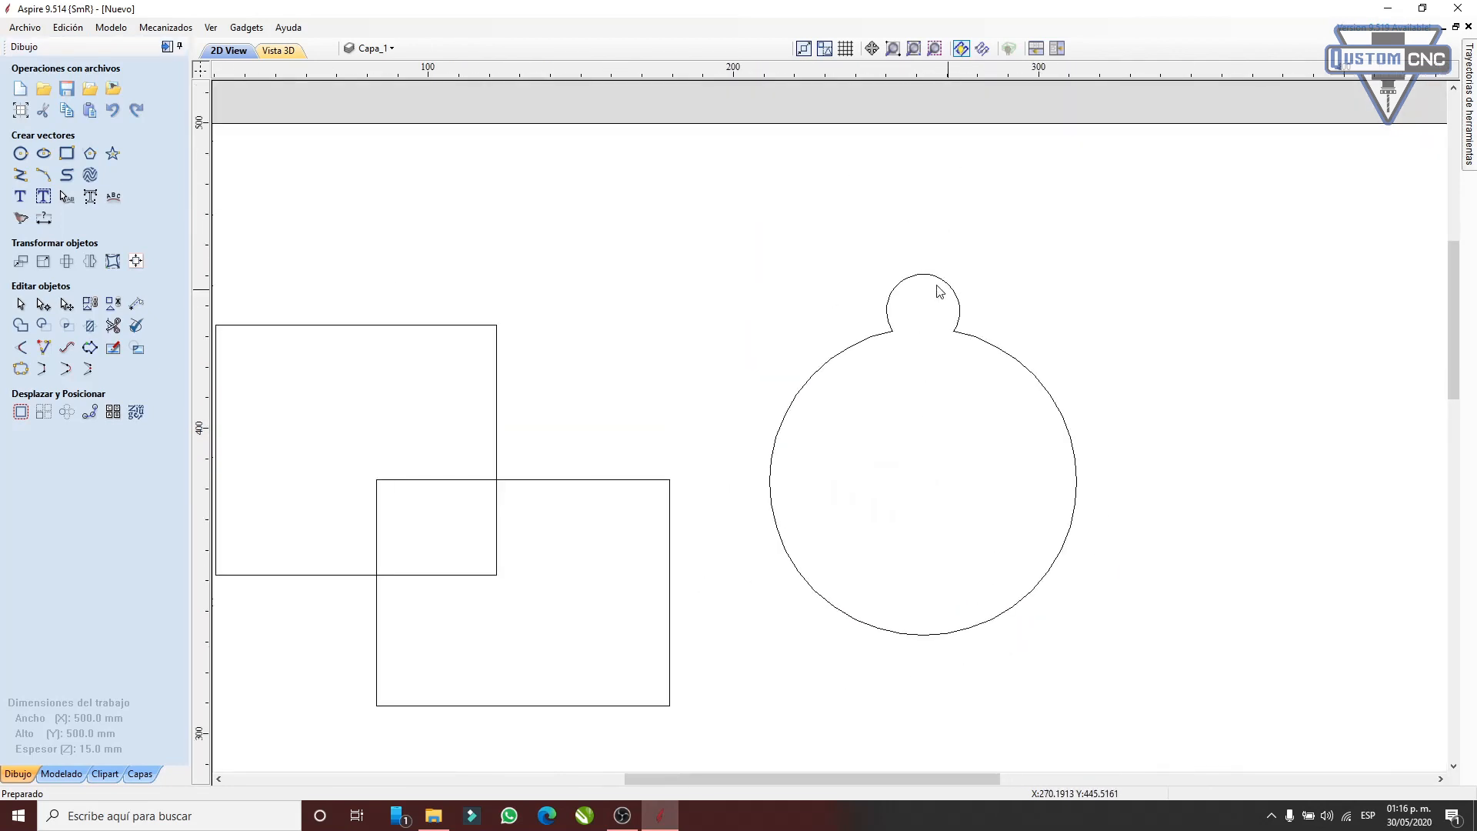
# - Draw a circle of about 6.1 mm radius inside the tag's small round tab and move it to the tab's centre
pyautogui.click(20, 153)
pyautogui.scroll(3, 923, 296)
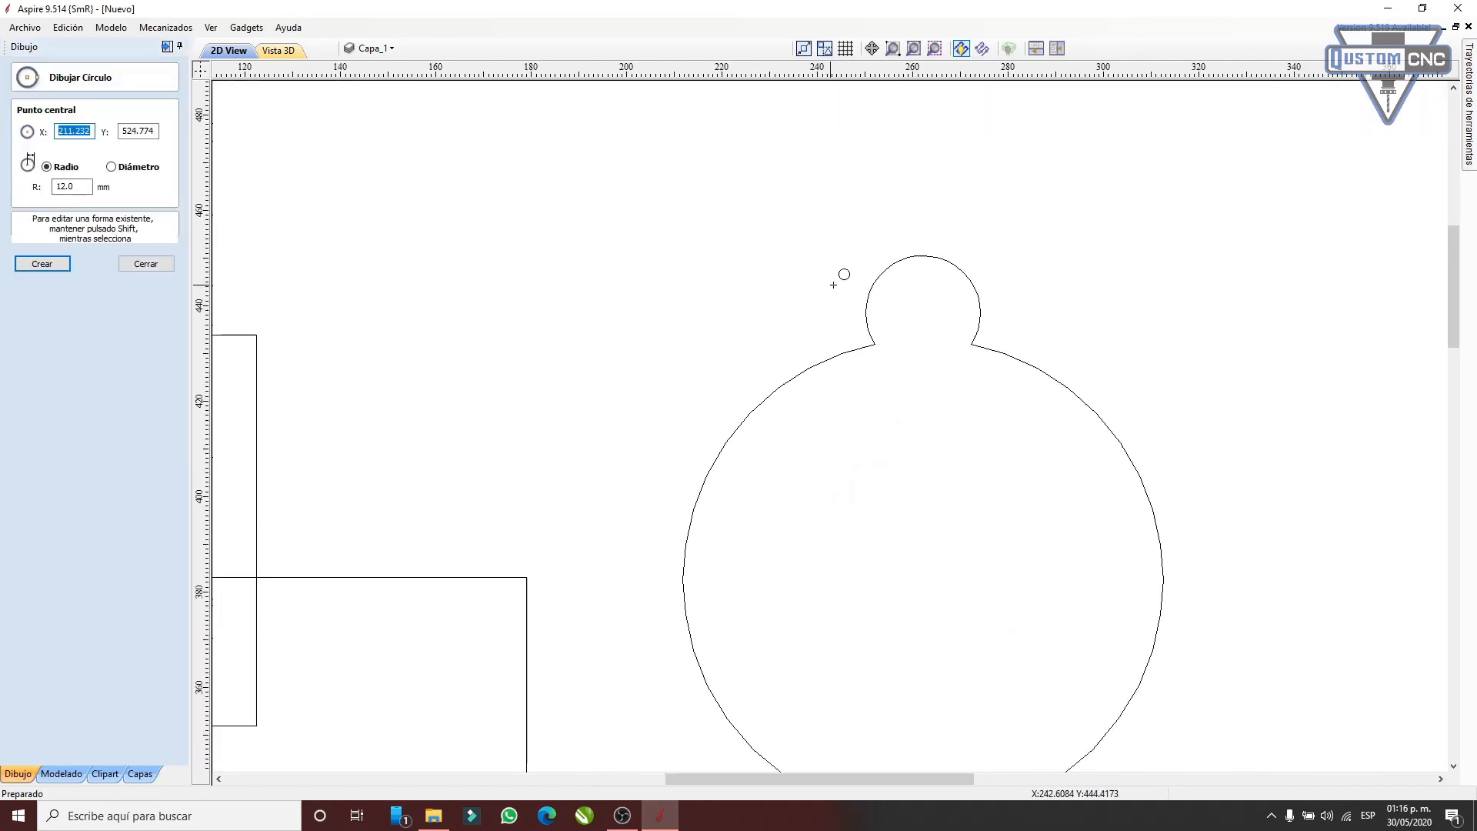
pyautogui.moveTo(913, 289)
pyautogui.mouseDown()
pyautogui.moveTo(967, 323)
pyautogui.moveTo(938, 317)
pyautogui.mouseUp()
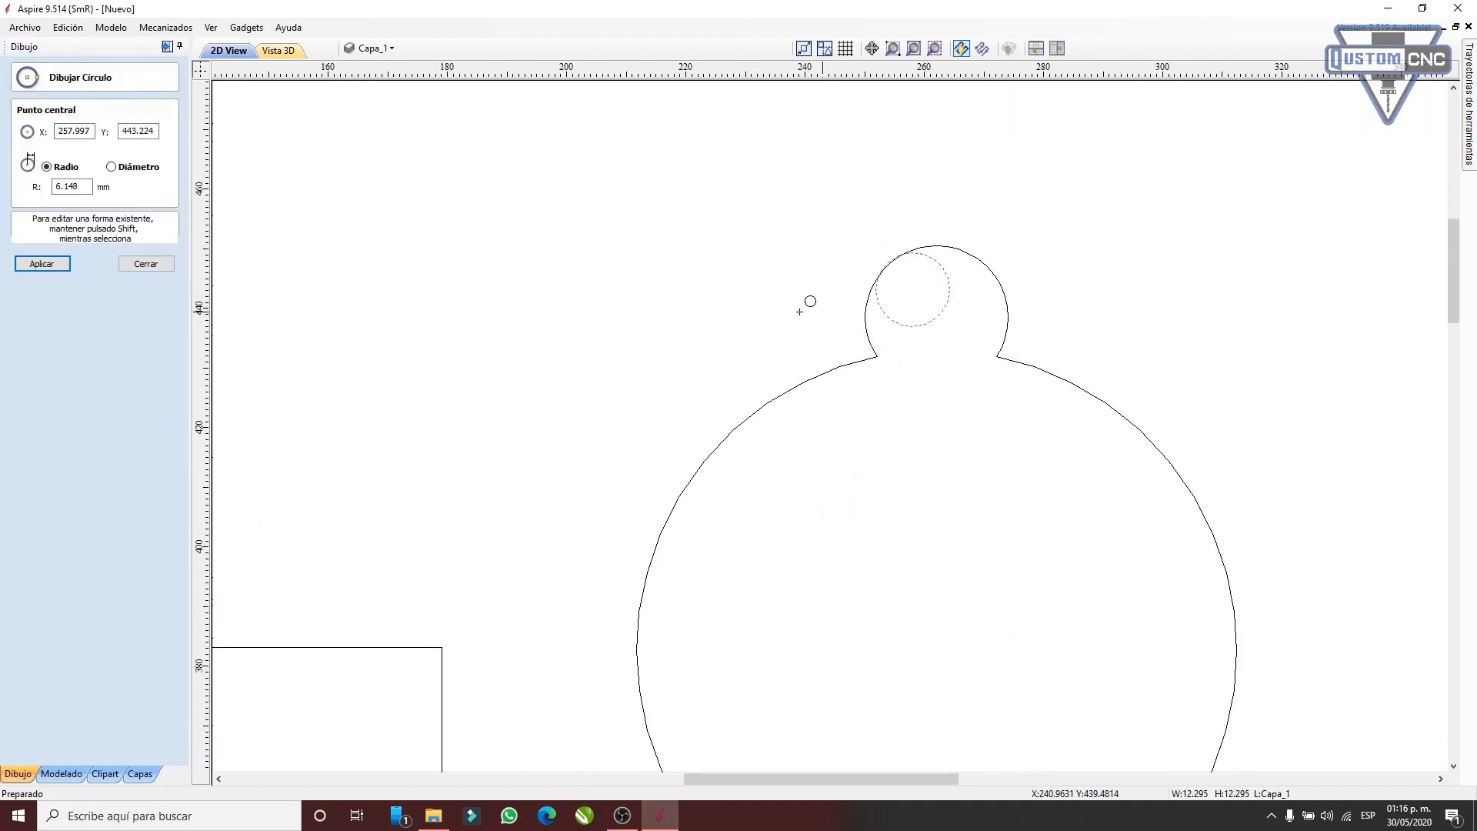
pyautogui.press('Escape')
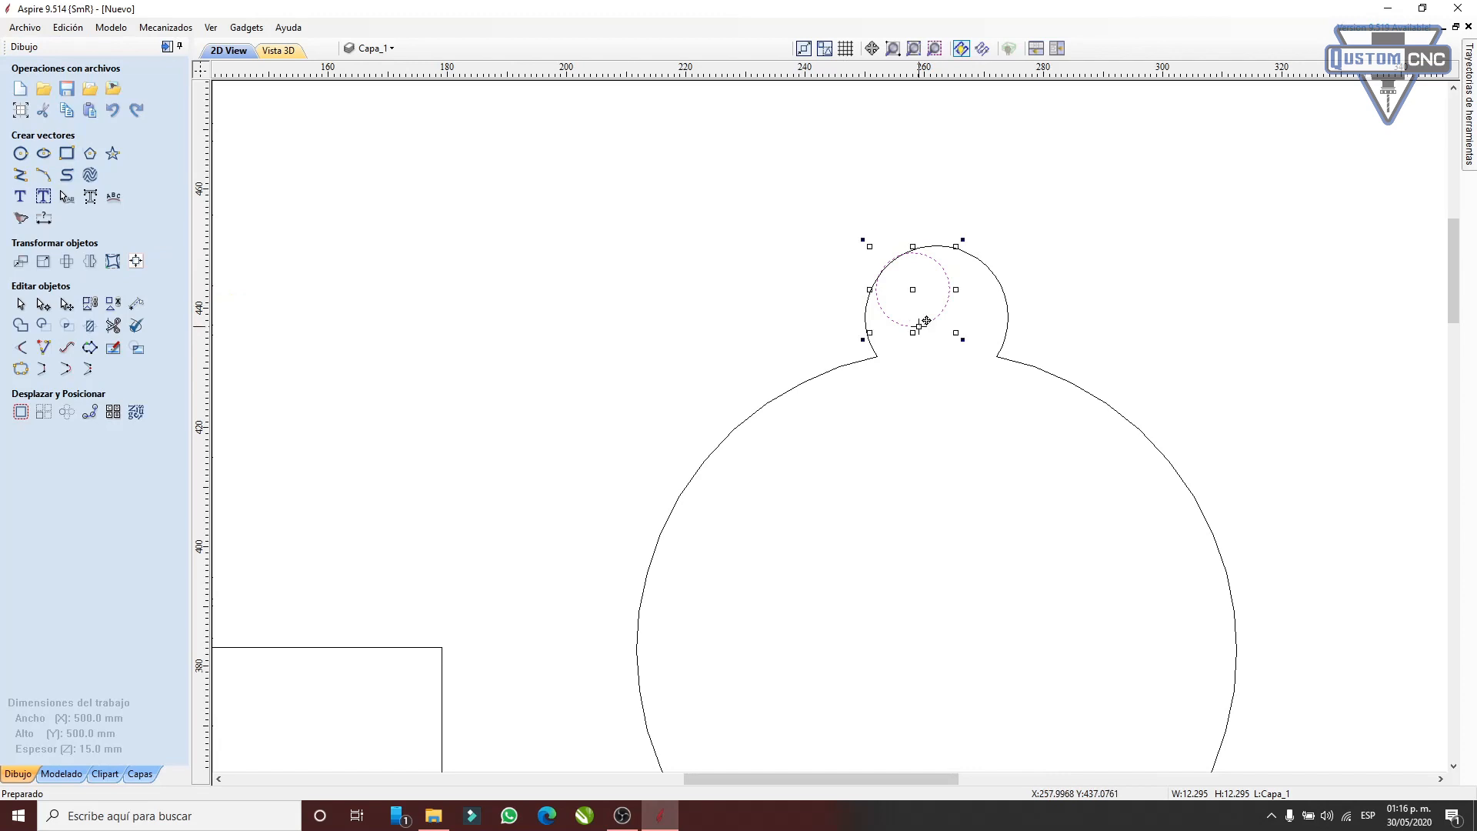
pyautogui.moveTo(913, 303); pyautogui.dragTo(940, 303)
pyautogui.click(934, 306)
pyautogui.scroll(-2, 934, 306)
pyautogui.moveTo(758, 221); pyautogui.dragTo(1269, 771)
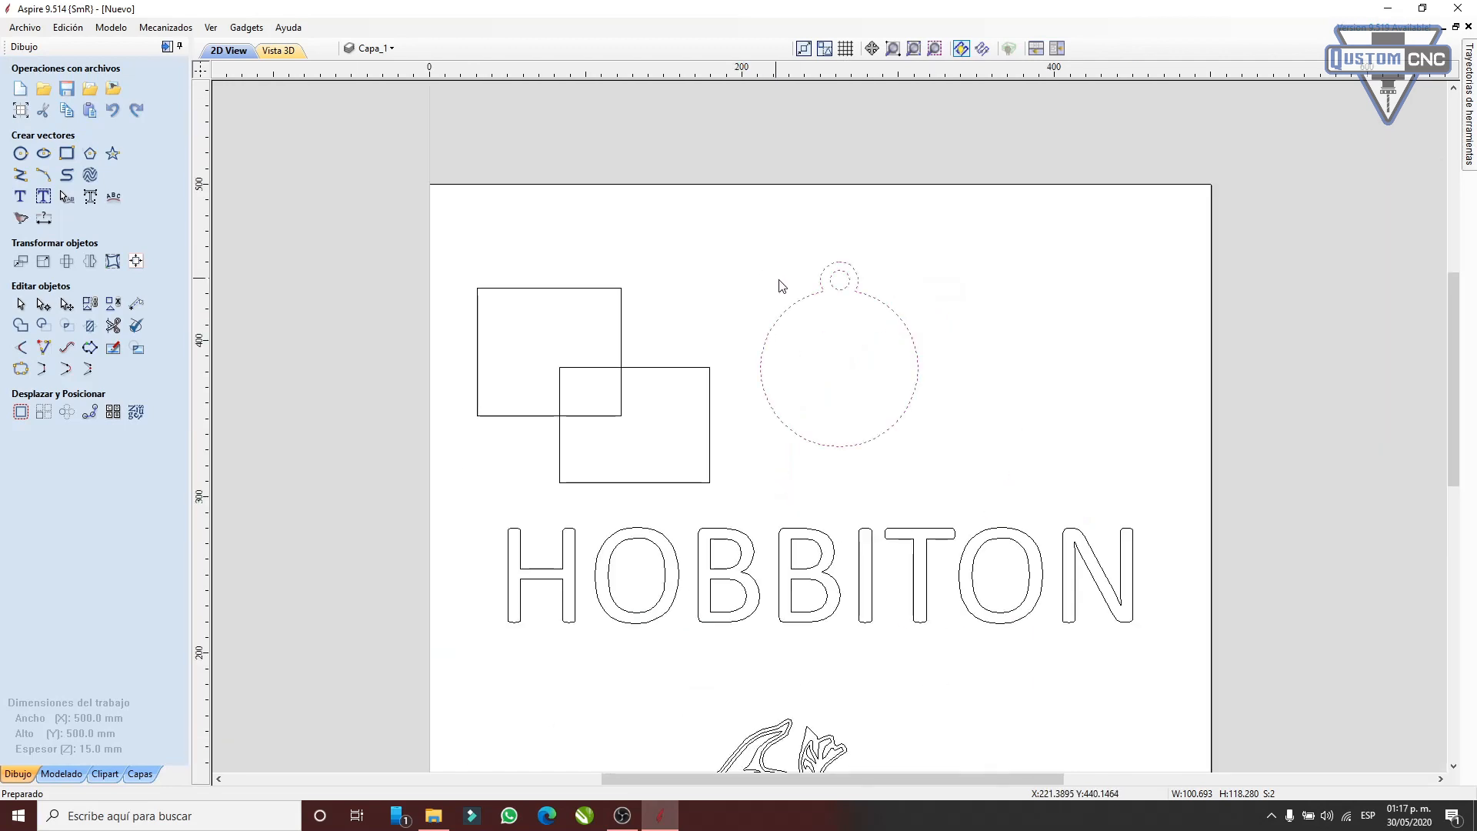
pyautogui.scroll(3, 778, 284)
pyautogui.scroll(-3, 784, 293)
pyautogui.click(735, 238)
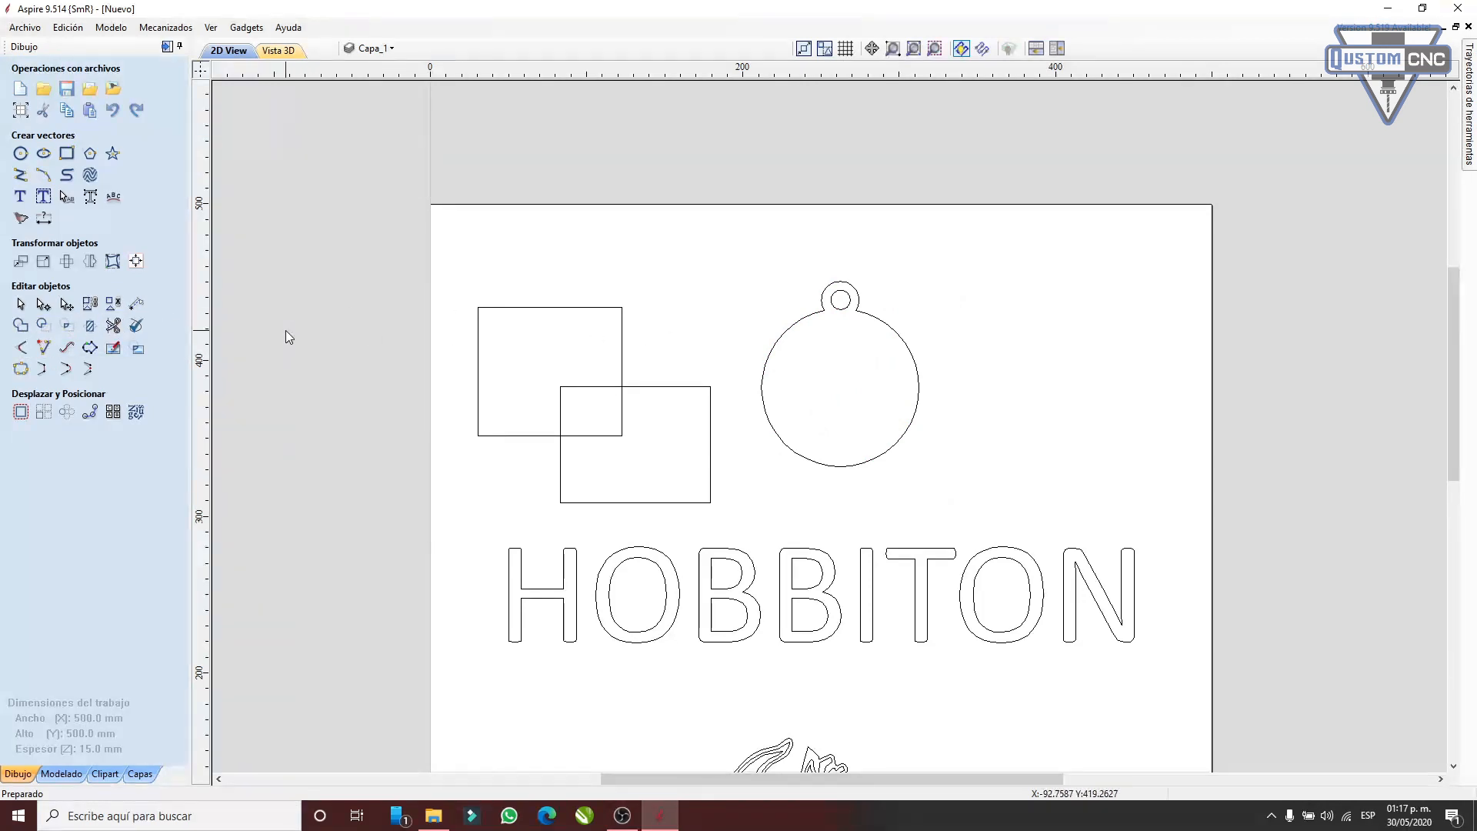
# - Trim the two overlapping rectangles outside the boundary and undo the trim
pyautogui.click(88, 328)
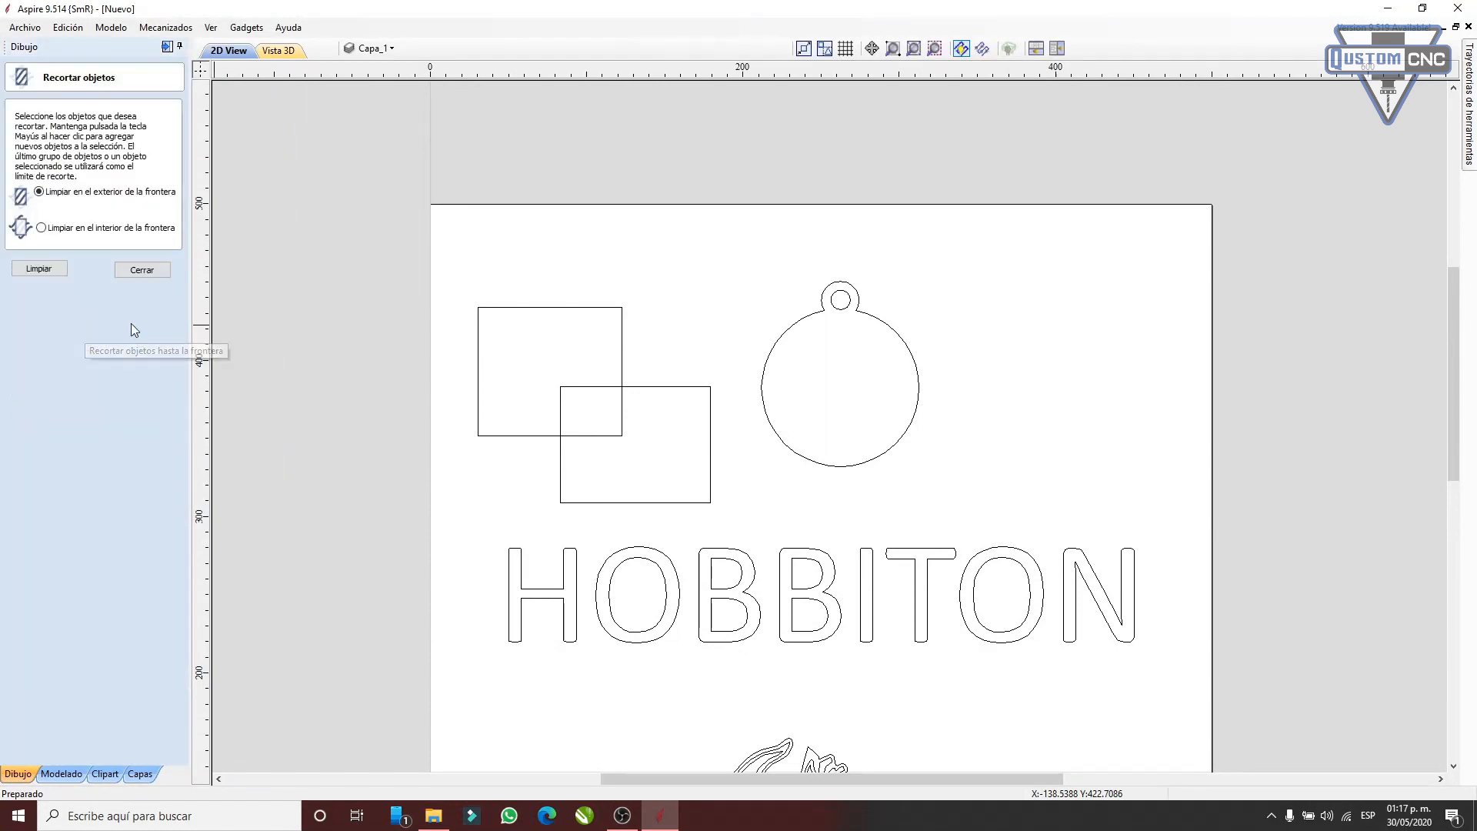
pyautogui.moveTo(432, 247); pyautogui.dragTo(752, 544)
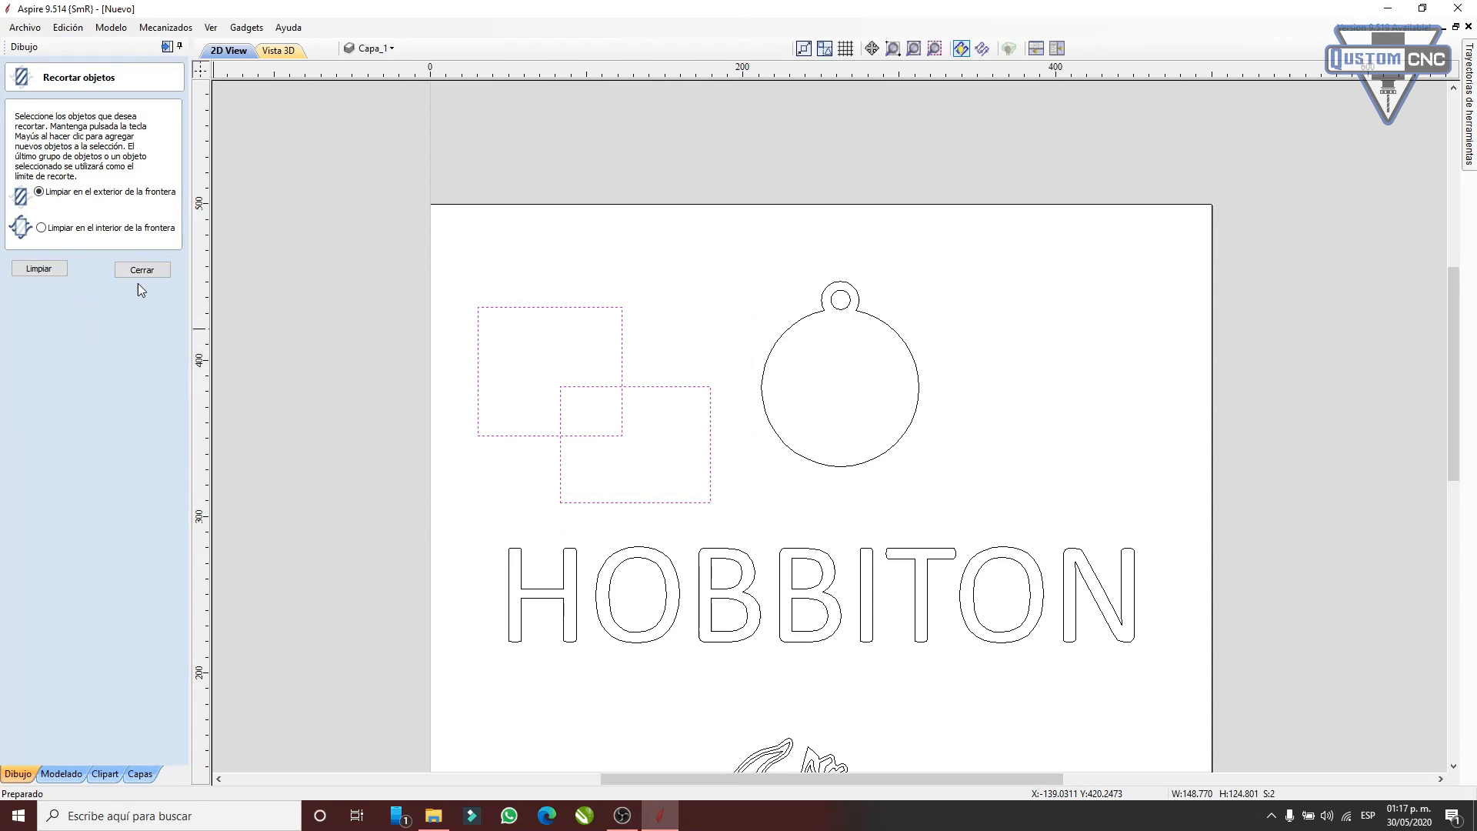
pyautogui.click(39, 268)
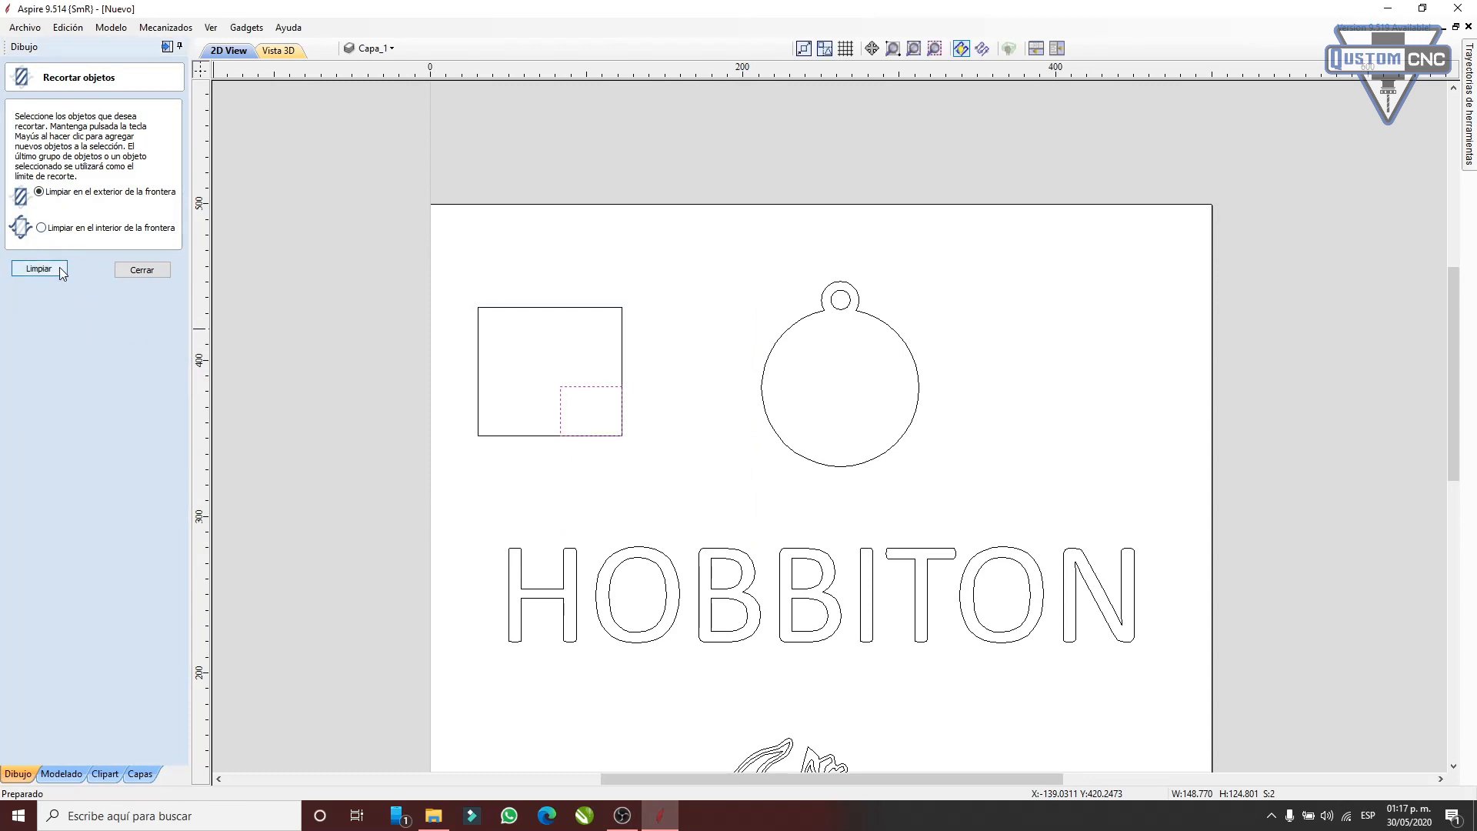
pyautogui.hotkey('ctrl', 'z')
# - Trim the two rectangles inside the boundary, undo the trim and leave the trimming tool
pyautogui.click(58, 229)
pyautogui.click(51, 271)
pyautogui.hotkey('ctrl', 'z')
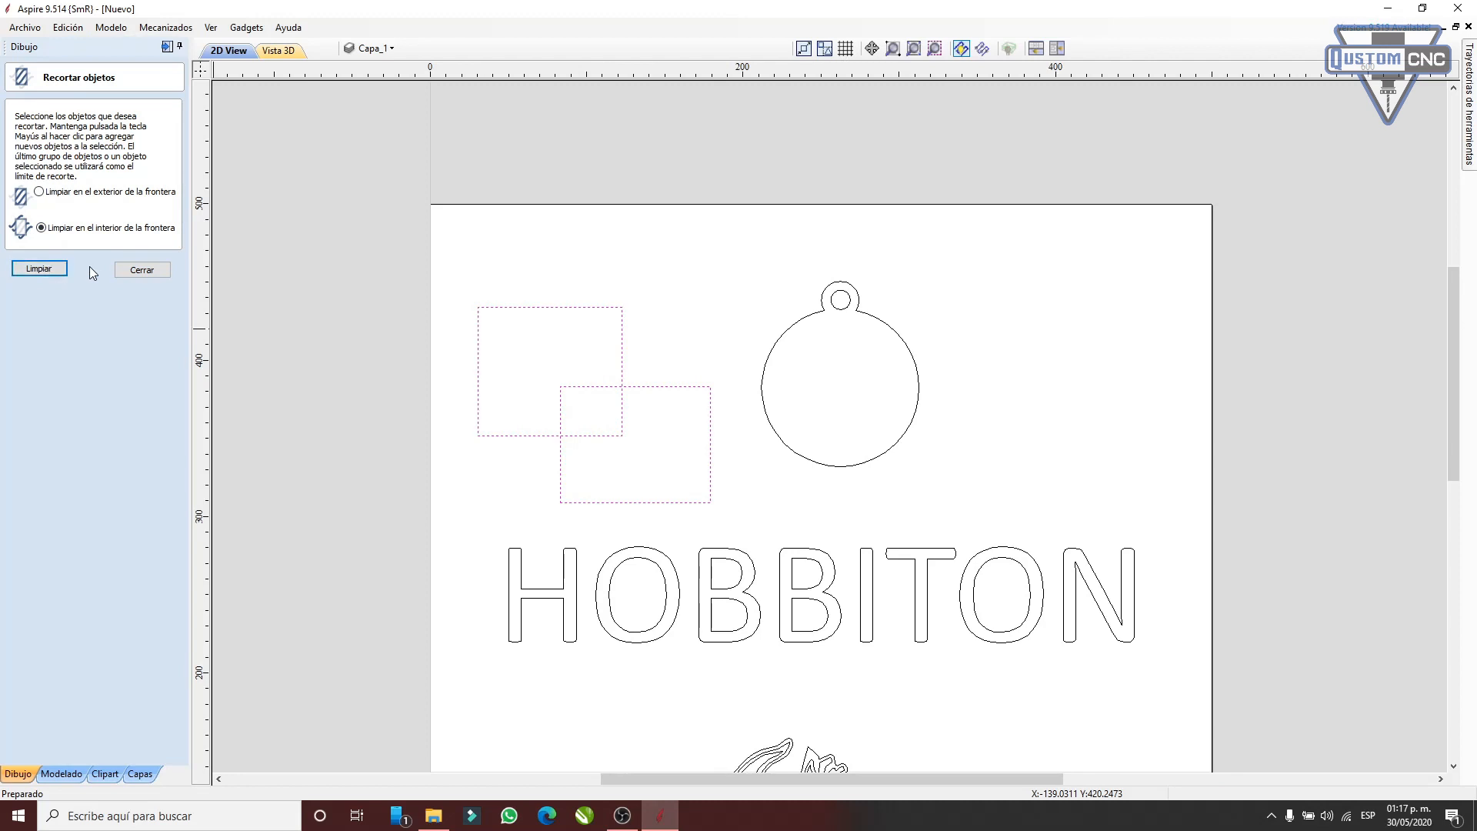
pyautogui.click(123, 270)
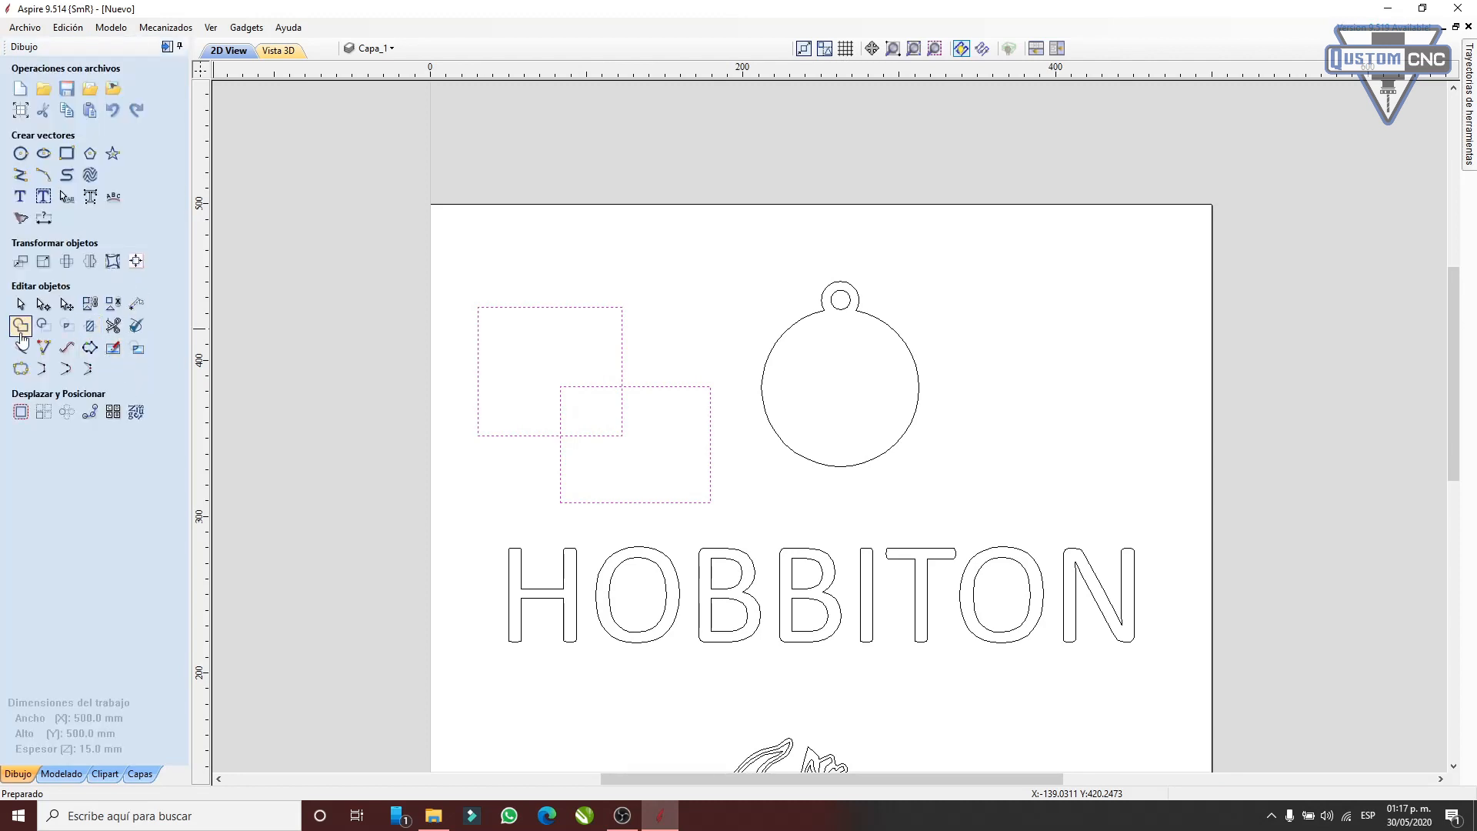
# - Interactively trim away the outer sections of both rectangles, keeping only their overlap, with automatic rejoining of trimmed sections enabled
pyautogui.click(114, 326)
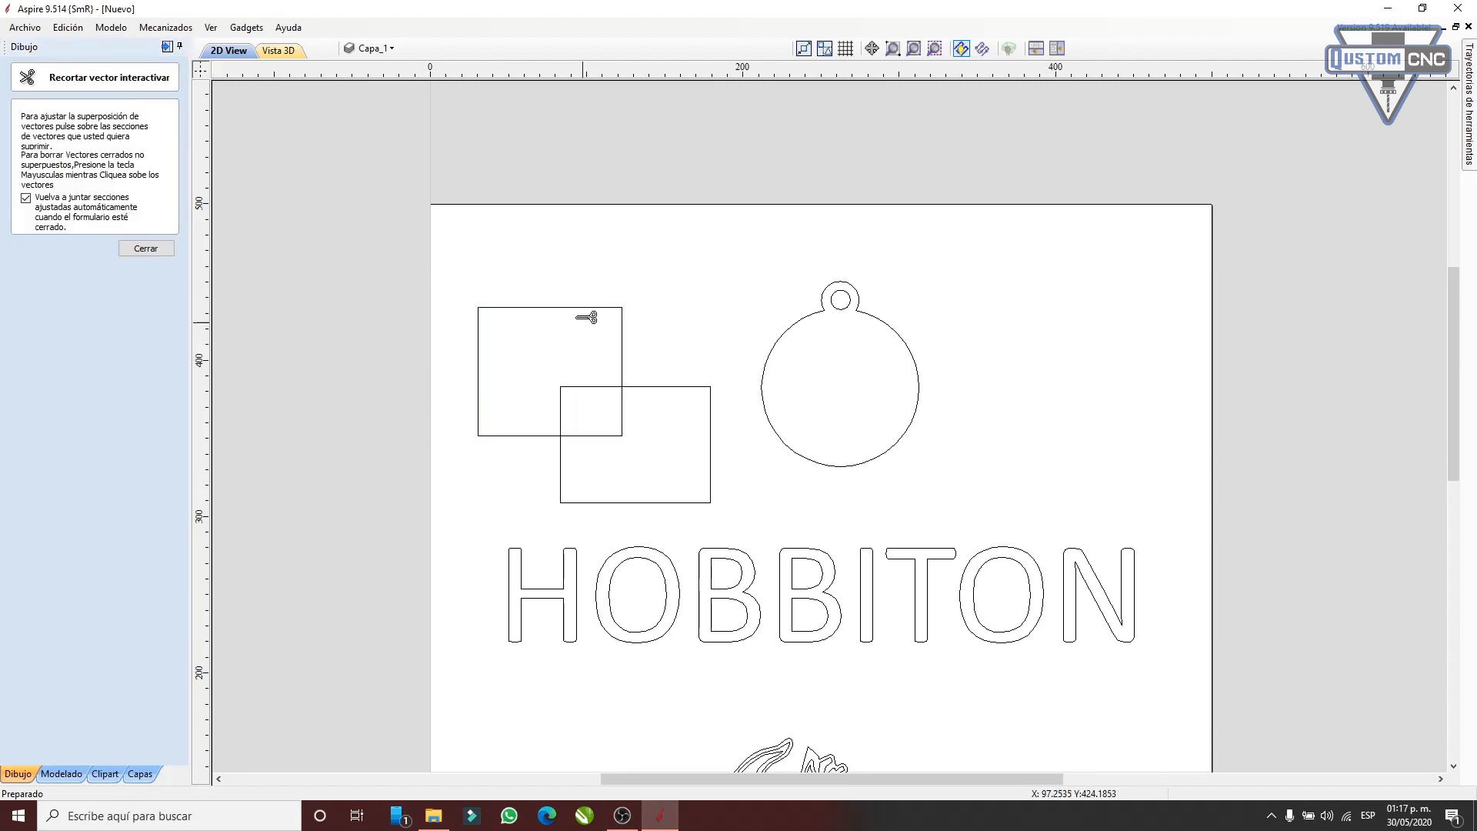
pyautogui.click(569, 307)
pyautogui.click(658, 386)
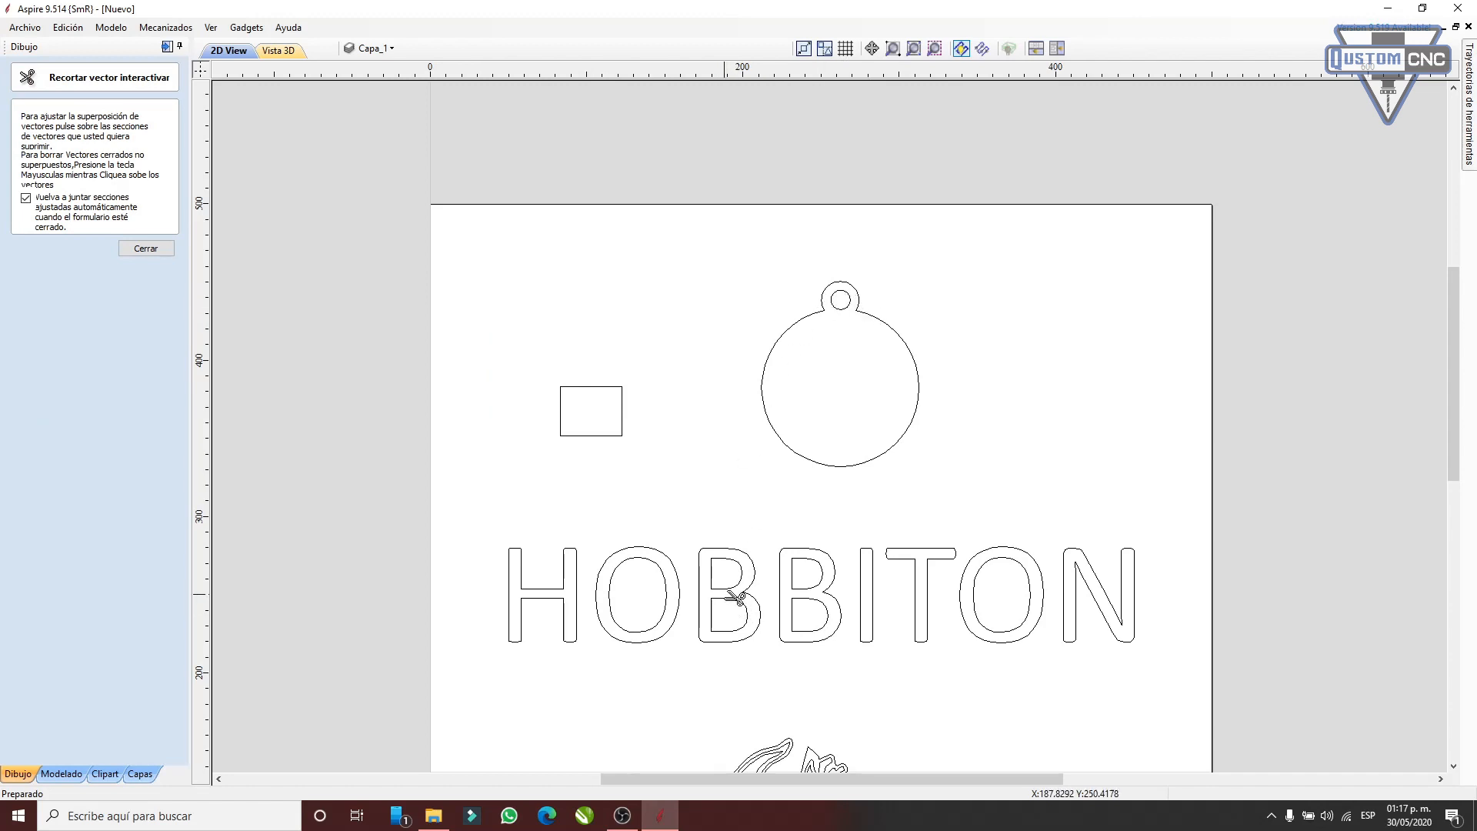
pyautogui.click(142, 250)
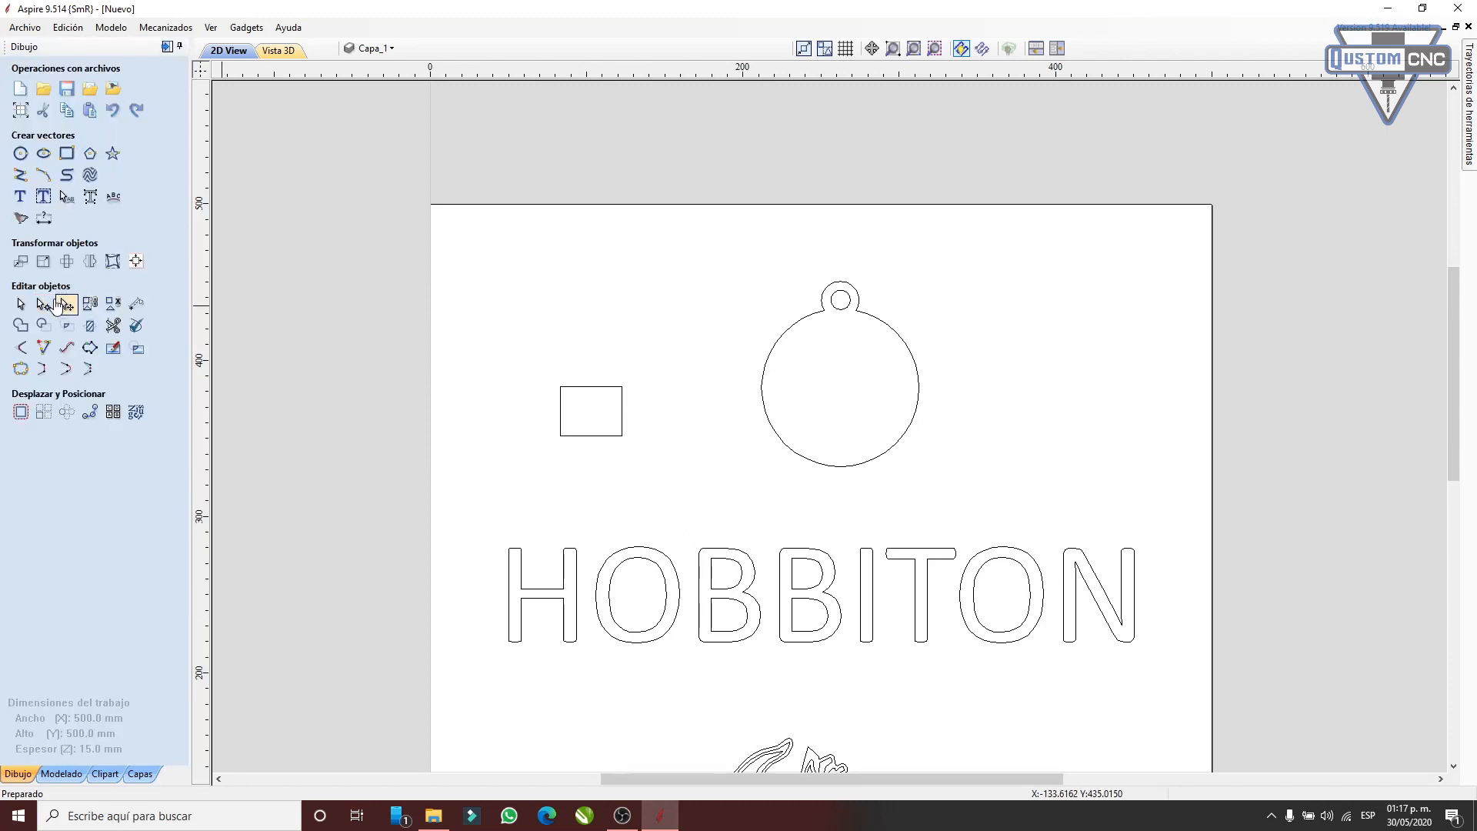
# - Cut the remaining small rectangle's vector at its upper right and upper left corner nodes, and leave node editing
pyautogui.doubleClick(591, 388)
pyautogui.scroll(5, 670, 387)
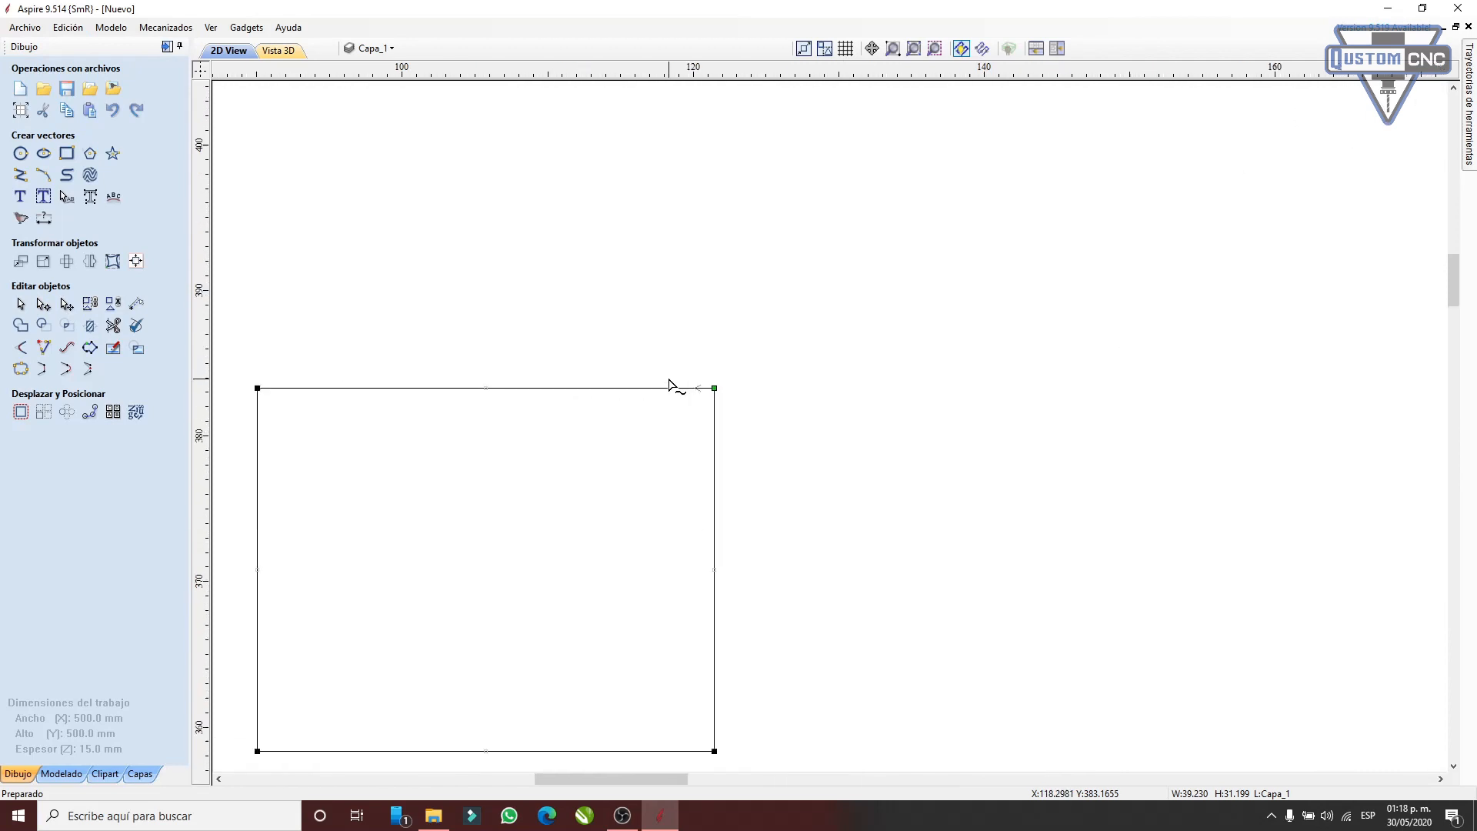
pyautogui.rightClick(726, 392)
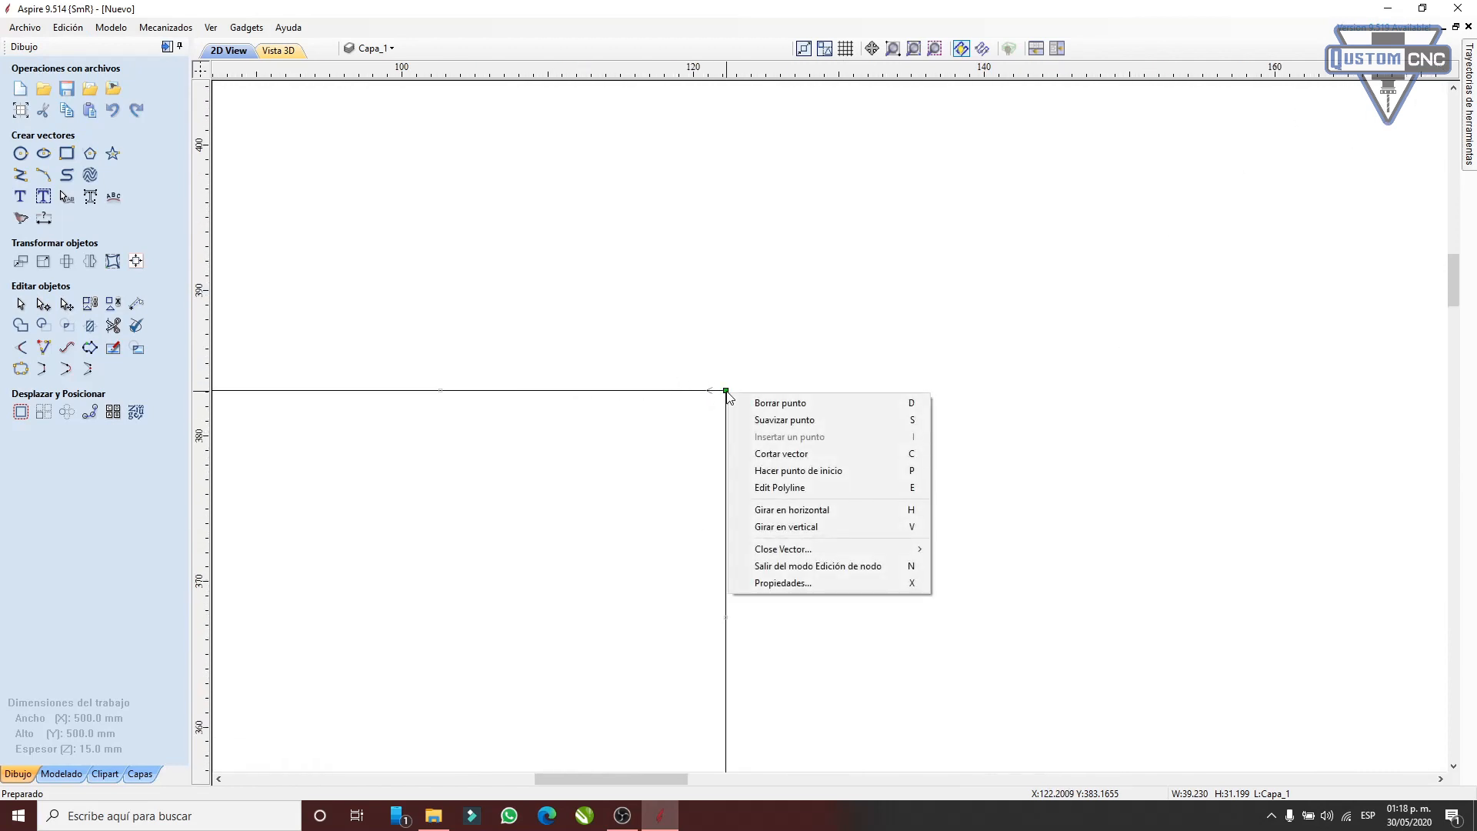
pyautogui.click(776, 457)
pyautogui.scroll(-6, 734, 419)
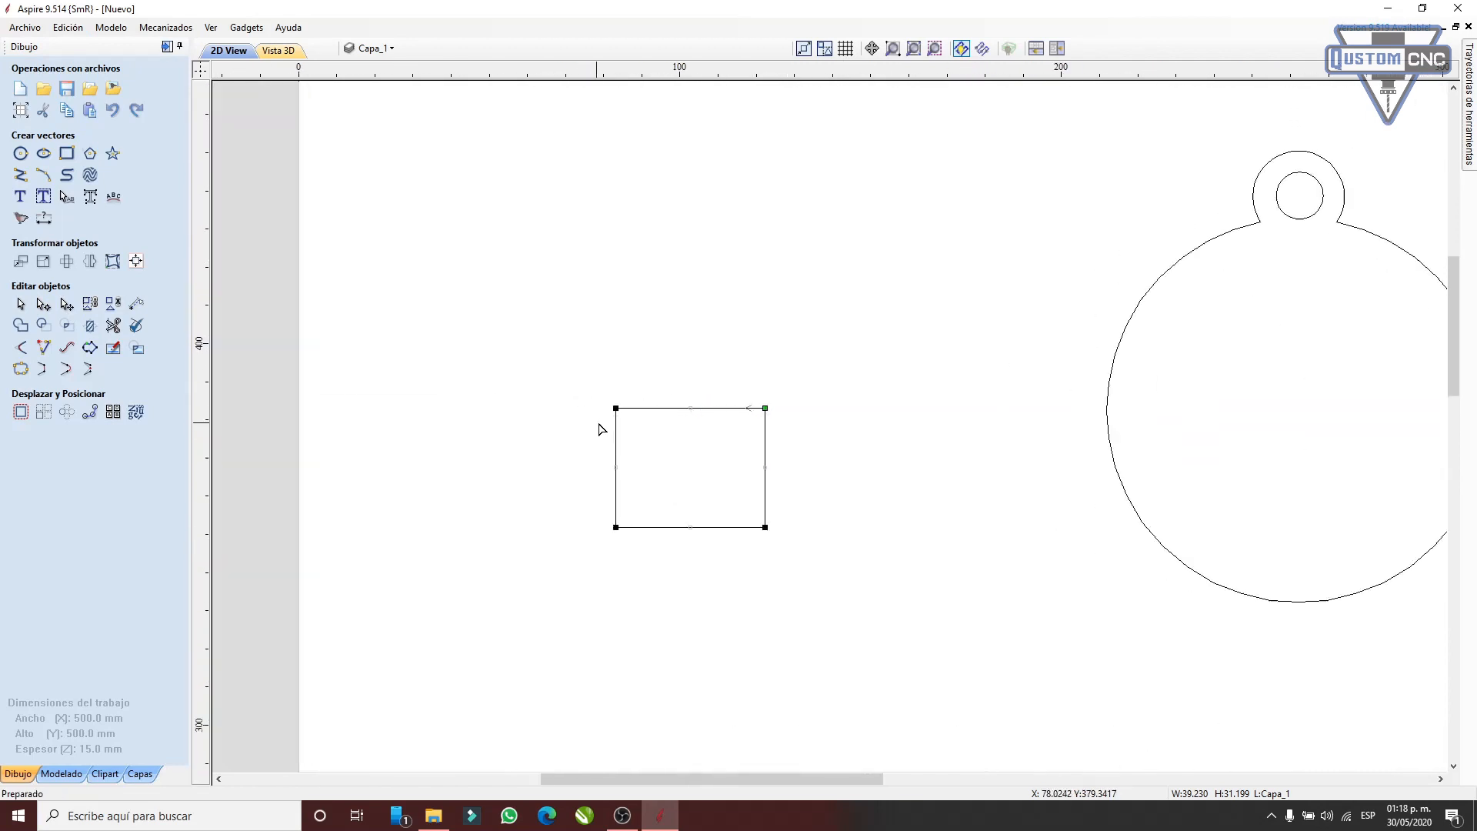
pyautogui.scroll(4, 601, 429)
pyautogui.rightClick(617, 391)
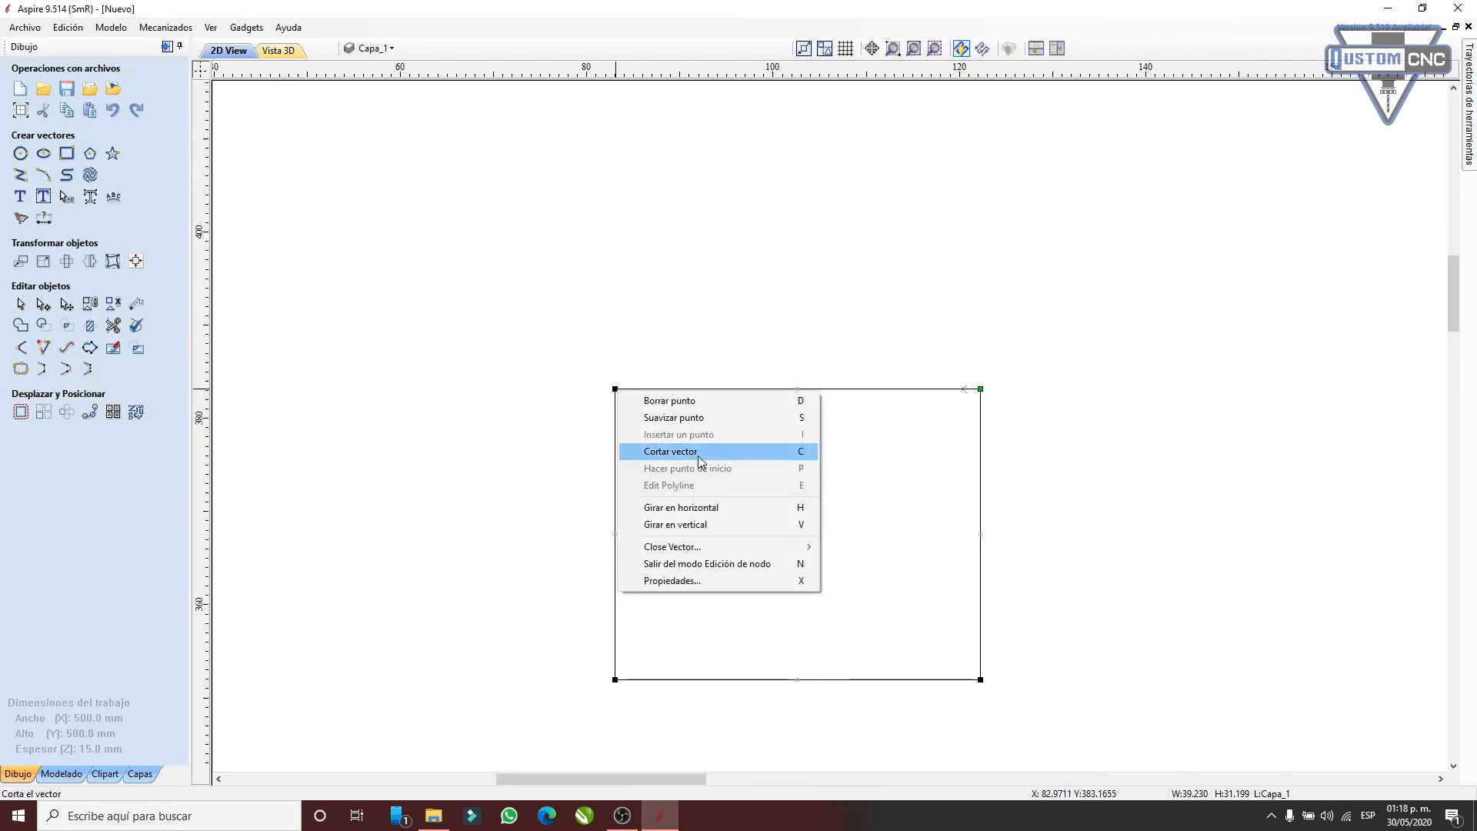
pyautogui.click(699, 455)
pyautogui.click(20, 304)
# - Move the small rectangle's separated three-sided section down away from its upper edge and undo the move
pyautogui.click(989, 441)
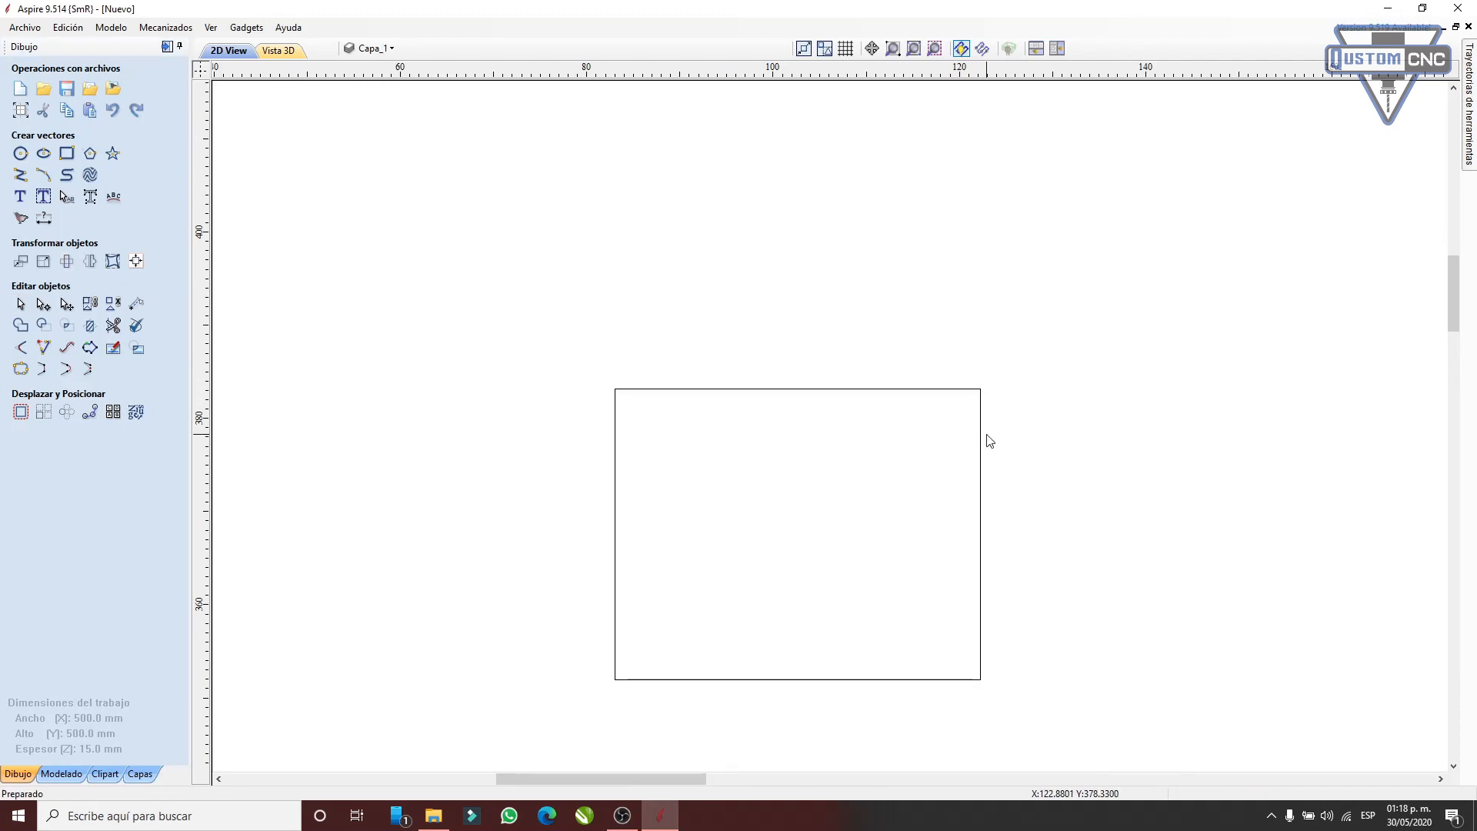
pyautogui.click(981, 472)
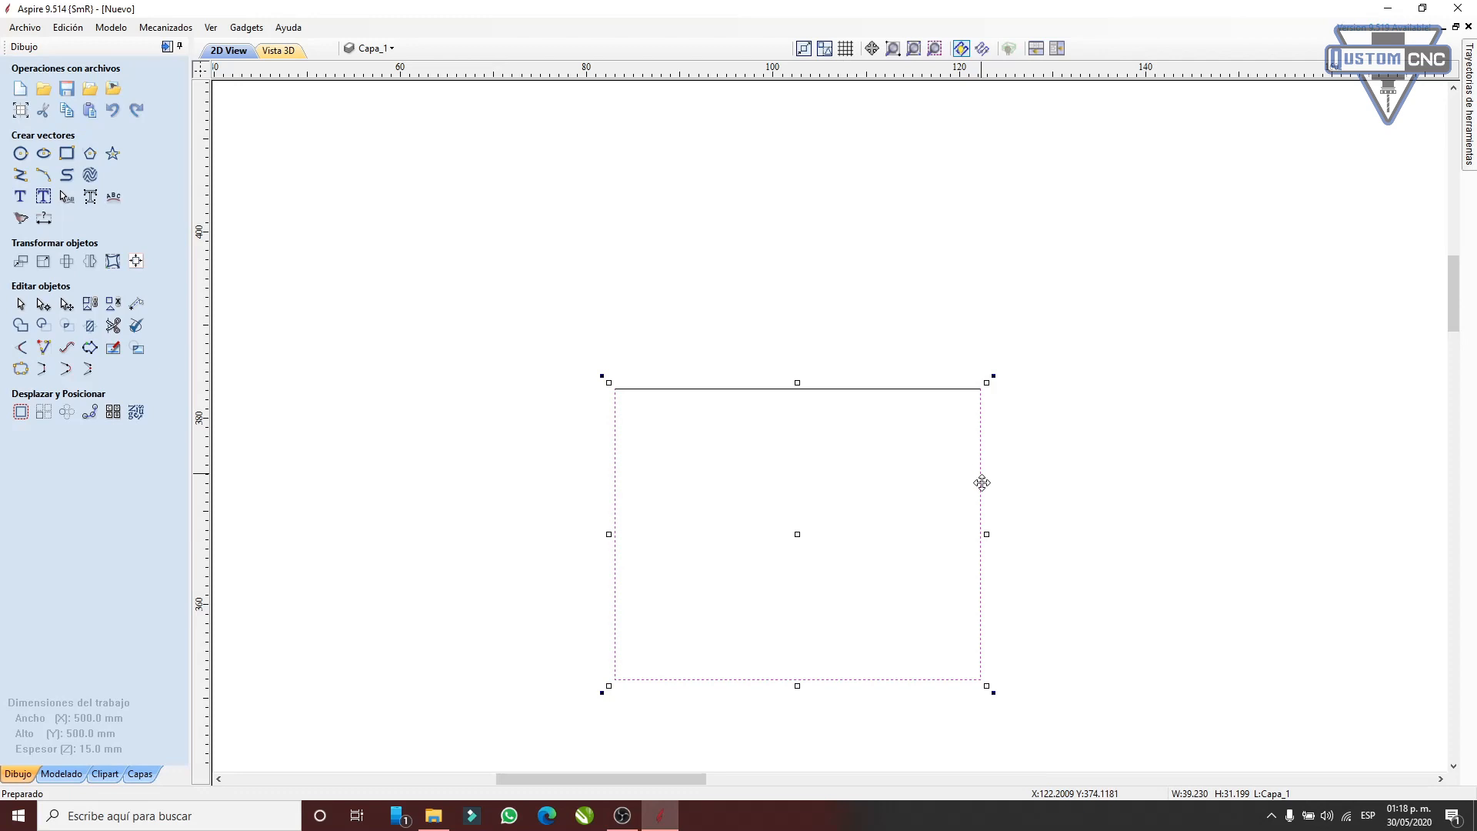
pyautogui.moveTo(795, 534); pyautogui.dragTo(796, 602)
pyautogui.hotkey('ctrl', 'z')
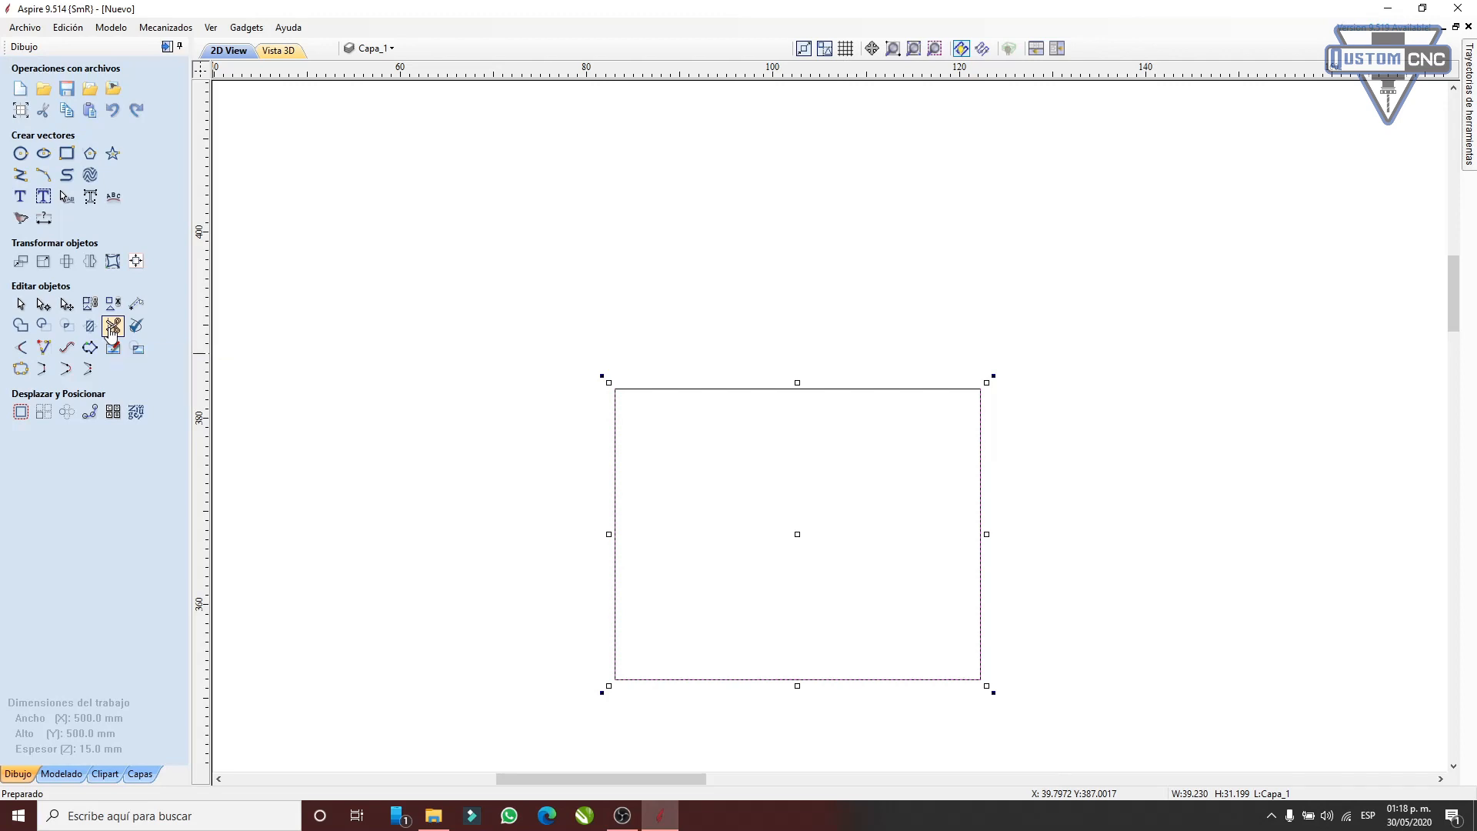
pyautogui.scroll(-6, 389, 283)
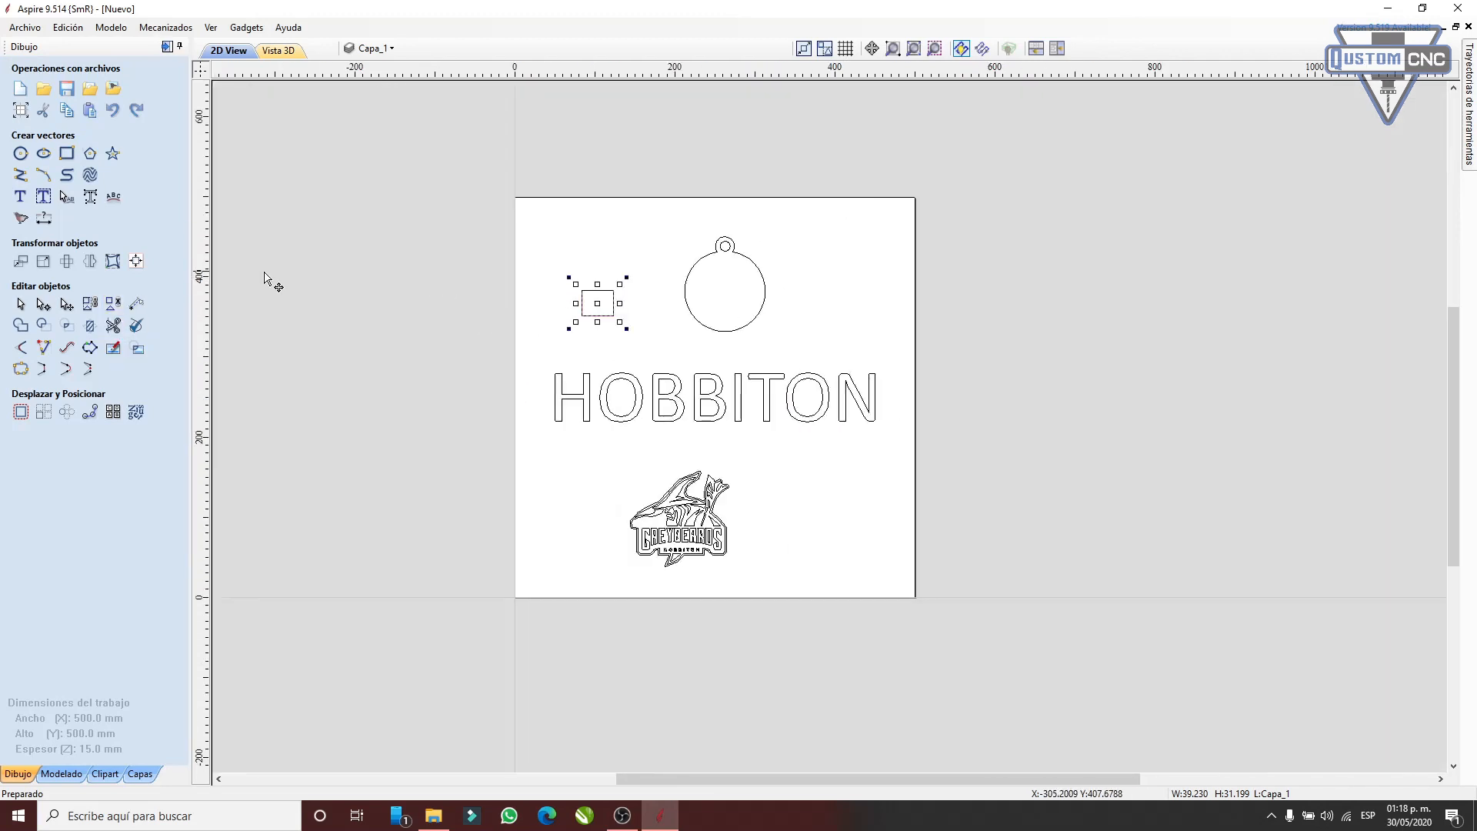
pyautogui.scroll(6, 585, 305)
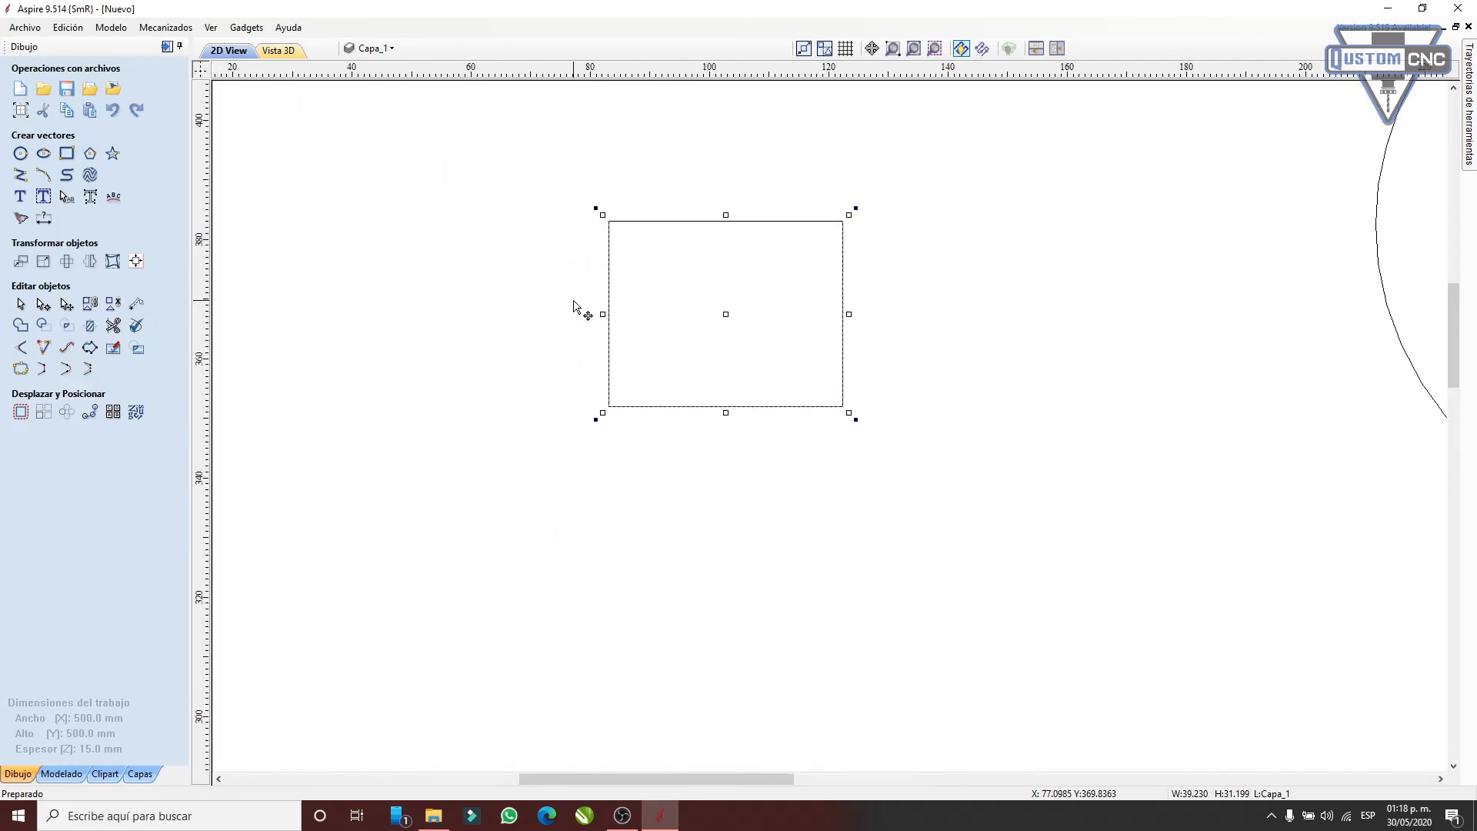
# - Clear the drawing by deleting the rectangle pieces, the large circle, the HOBBITON text and the logo below it
pyautogui.scroll(-6, 546, 269)
pyautogui.moveTo(456, 182); pyautogui.dragTo(989, 465)
pyautogui.press('Delete')
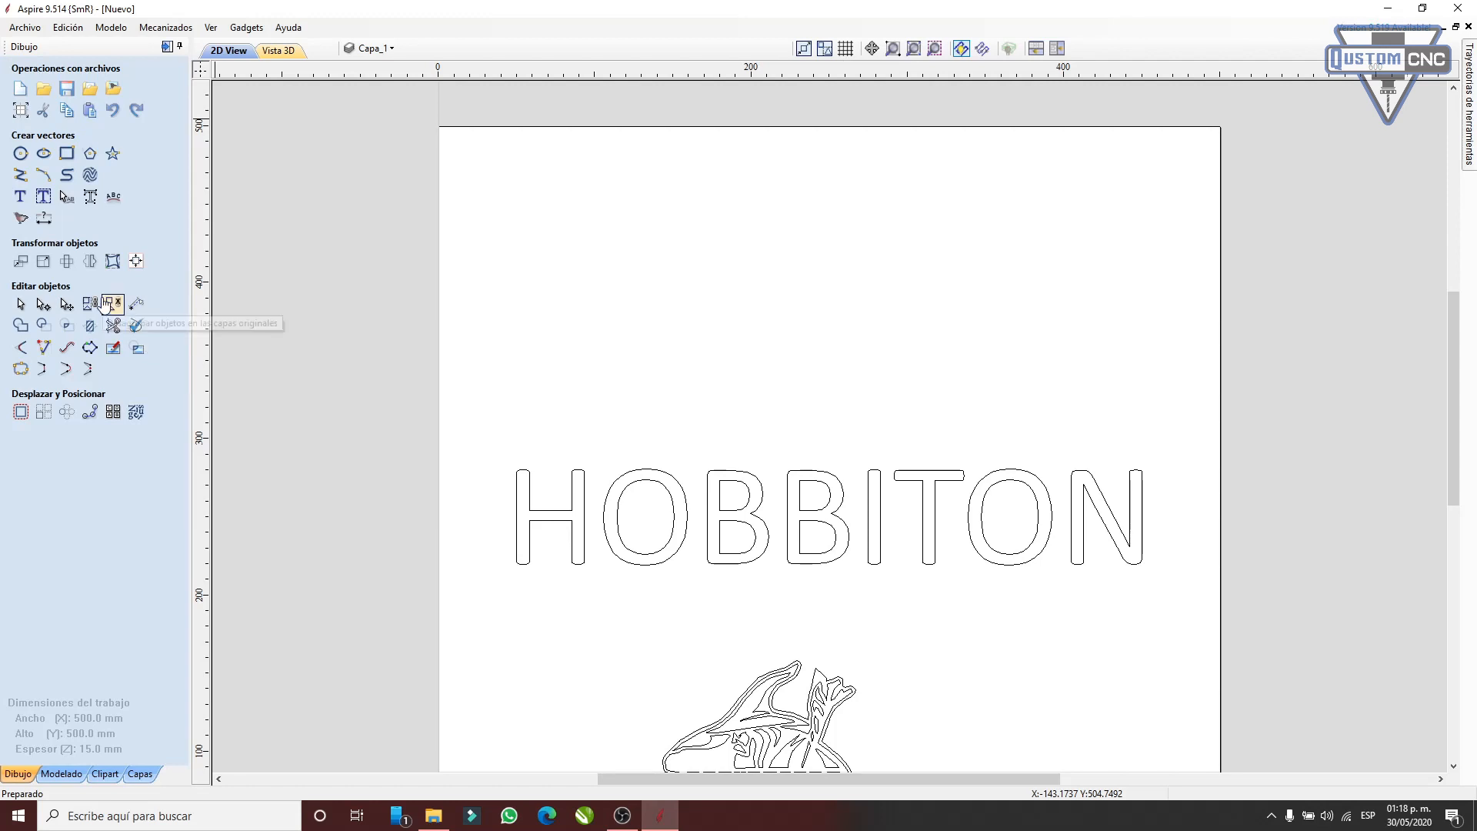
pyautogui.scroll(-5, 755, 362)
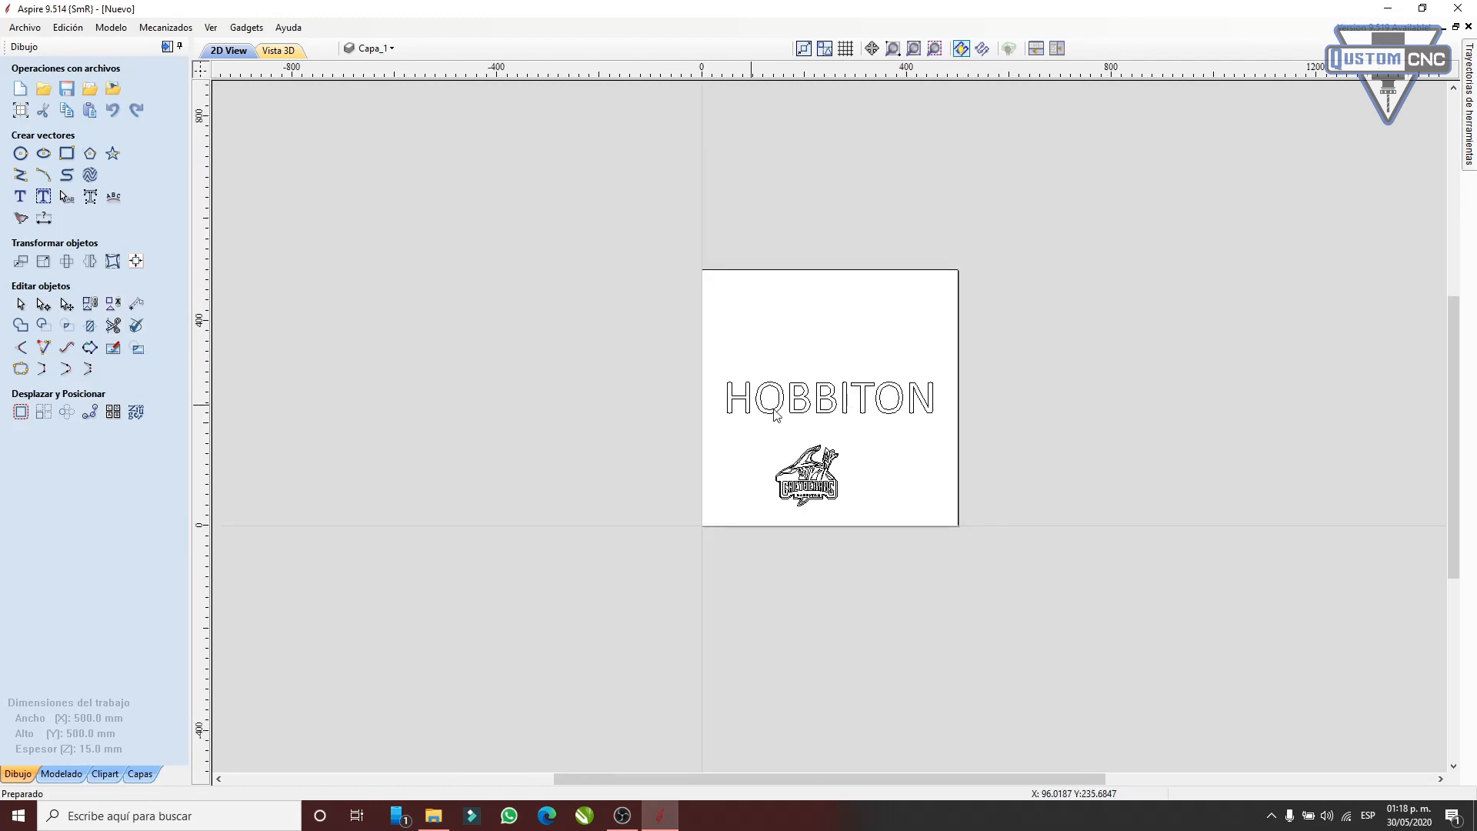
pyautogui.scroll(3, 777, 416)
pyautogui.hotkey('ctrl', 'a')
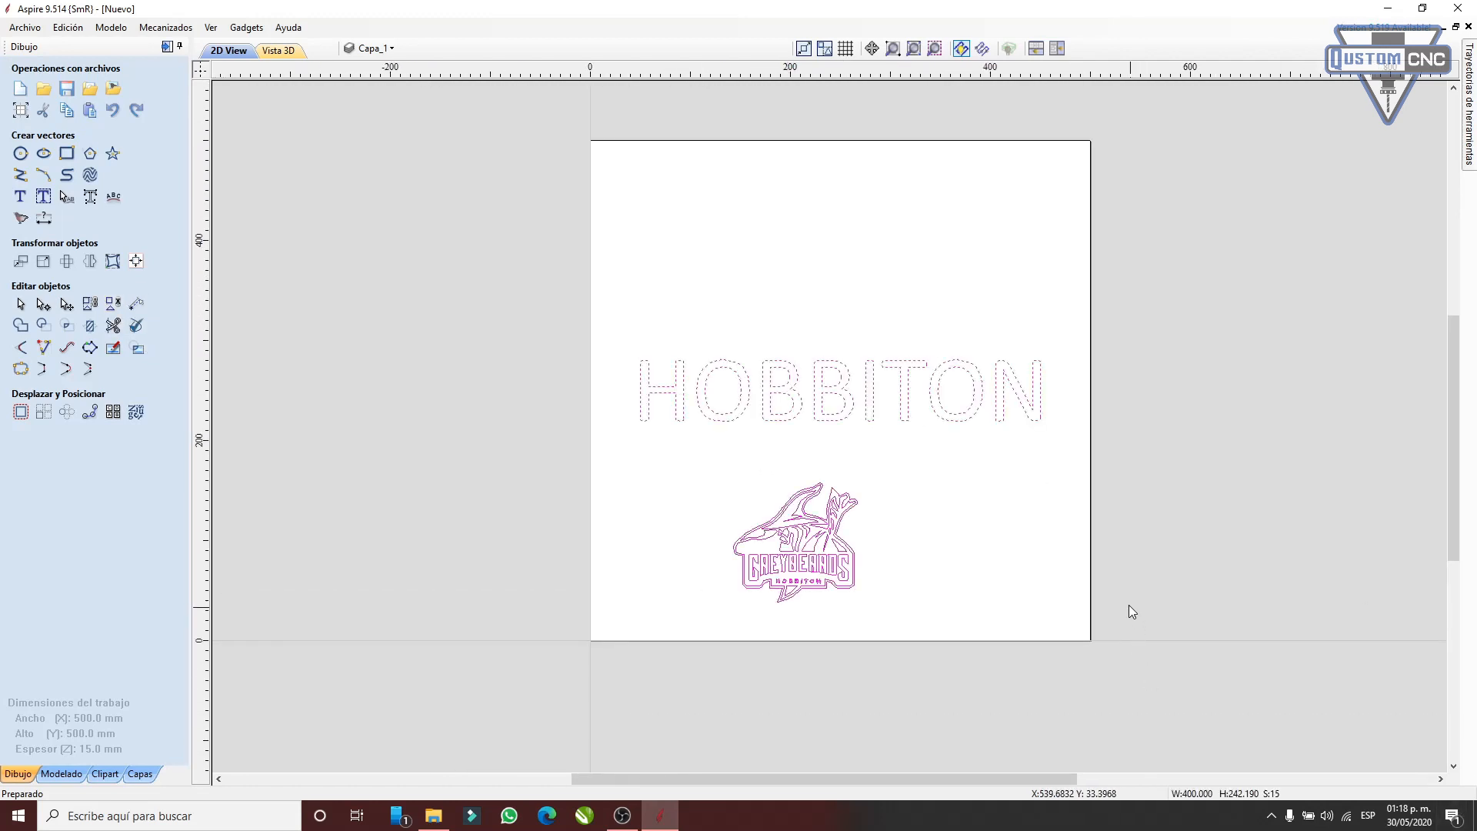
pyautogui.press('Delete')
pyautogui.click(113, 88)
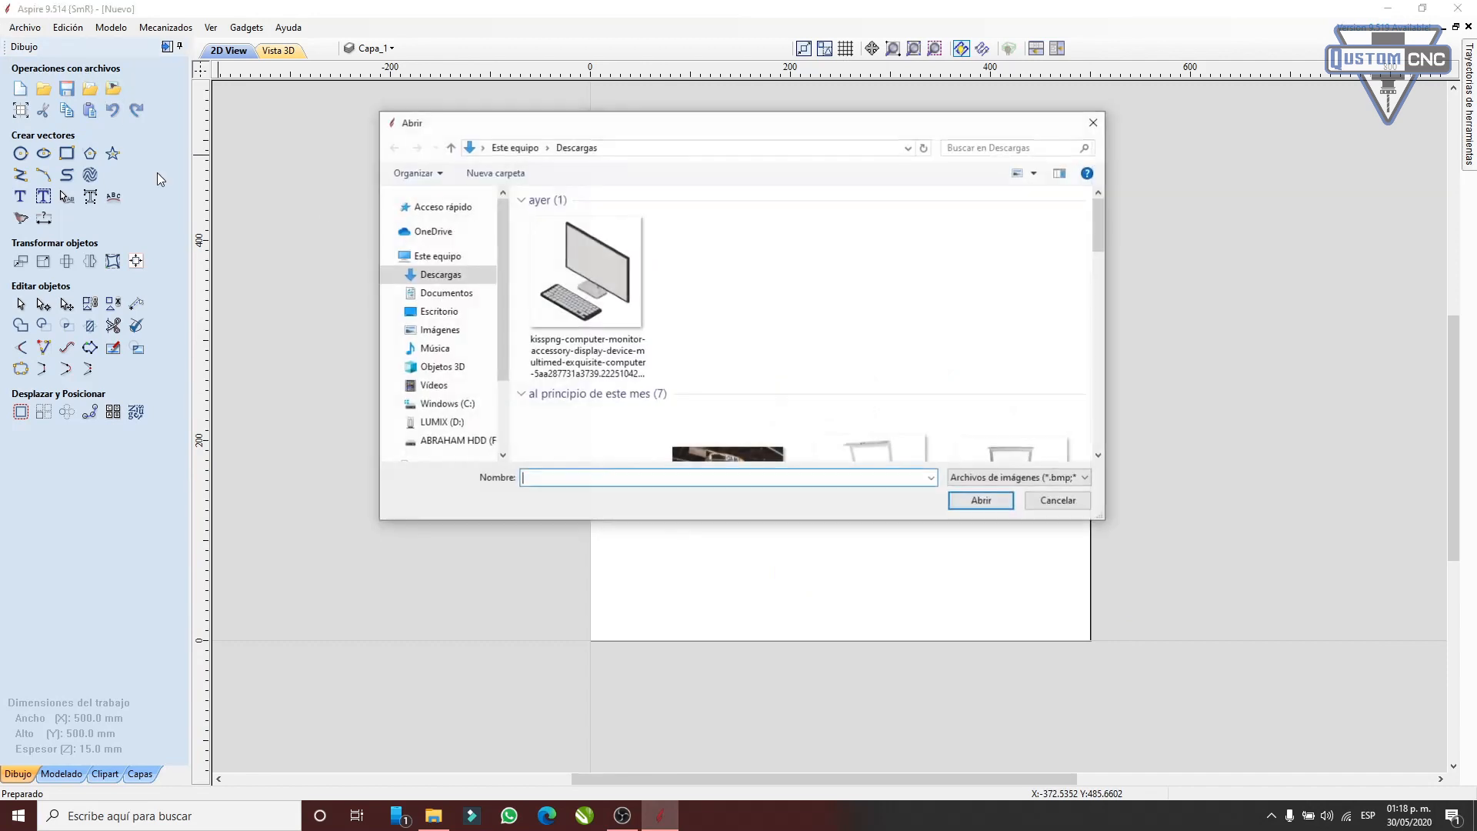
pyautogui.click(474, 310)
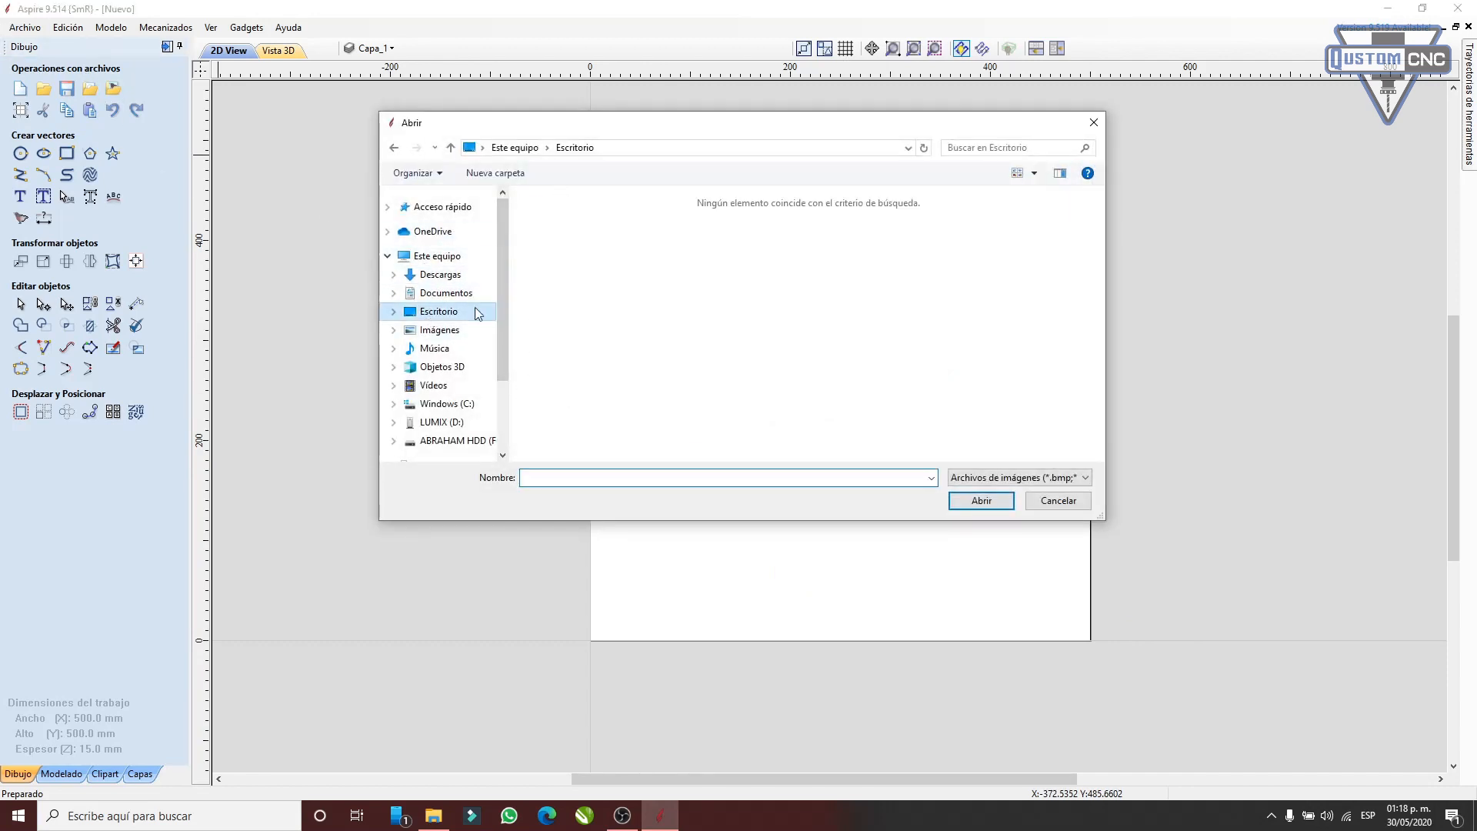
pyautogui.click(1058, 501)
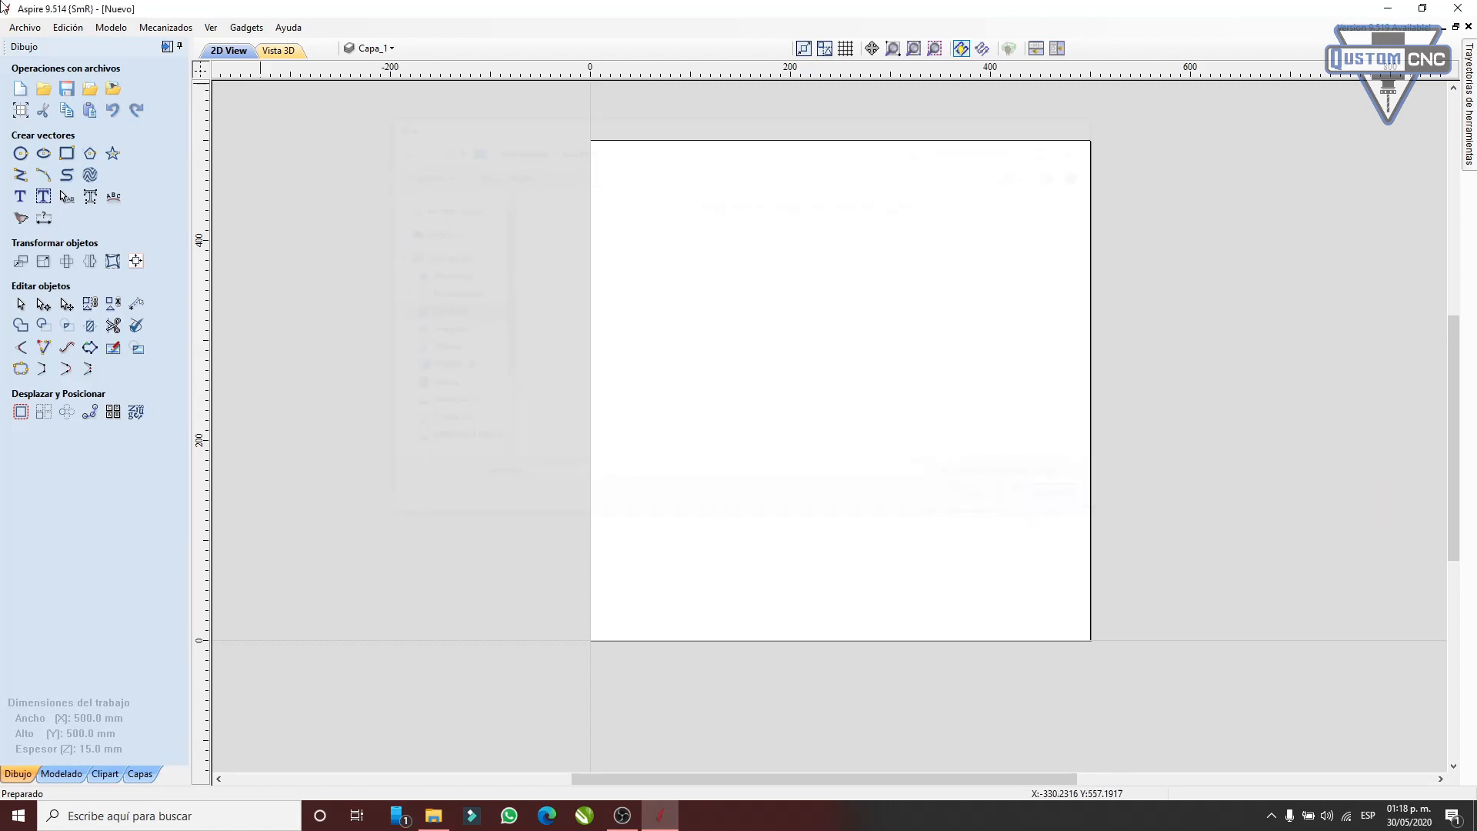
# - Import the Mandalorian vector drawing from the desktop folder and move it over the job sheet
pyautogui.click(90, 88)
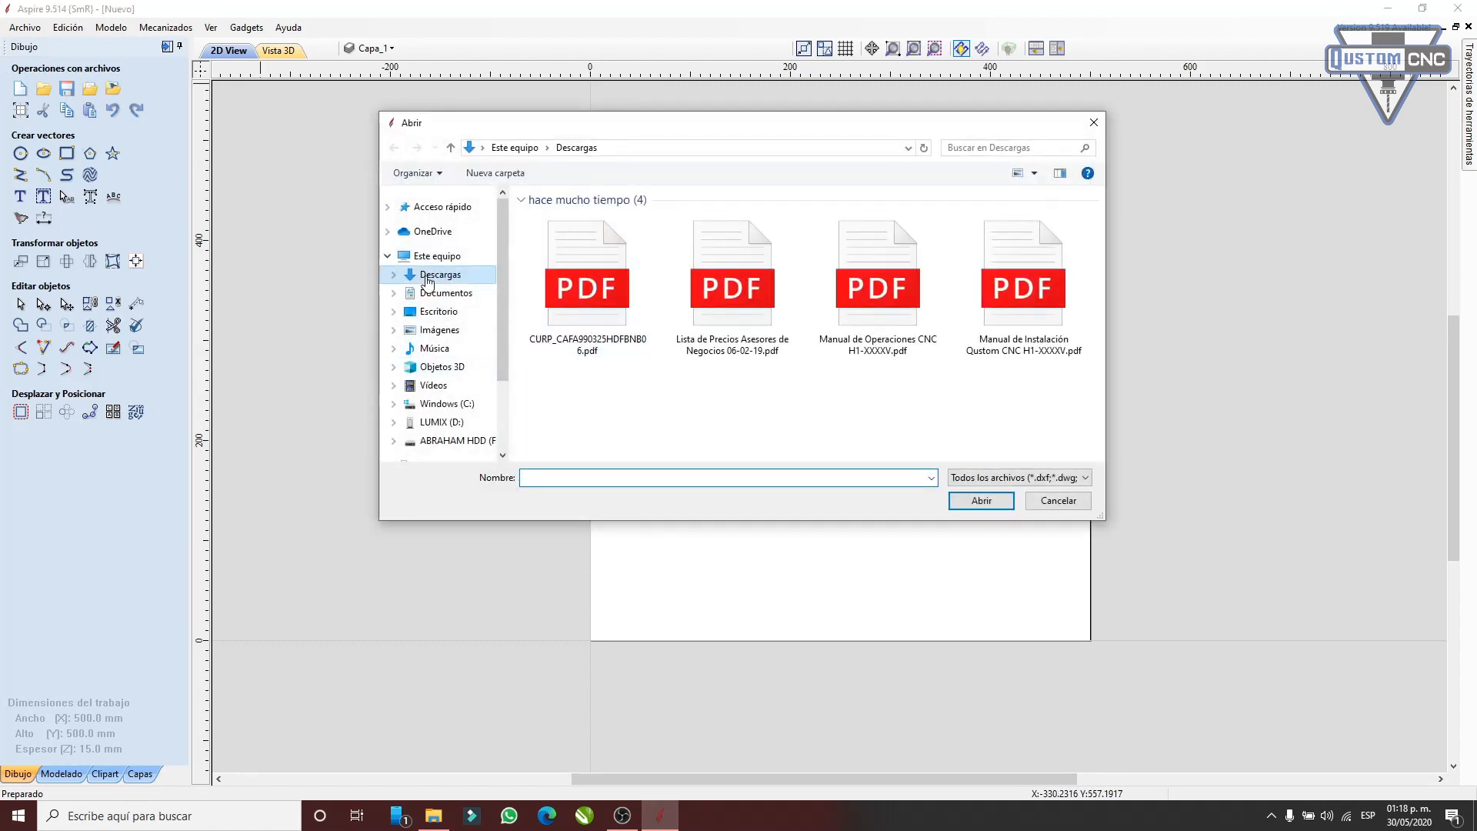
pyautogui.click(427, 312)
pyautogui.doubleClick(560, 231)
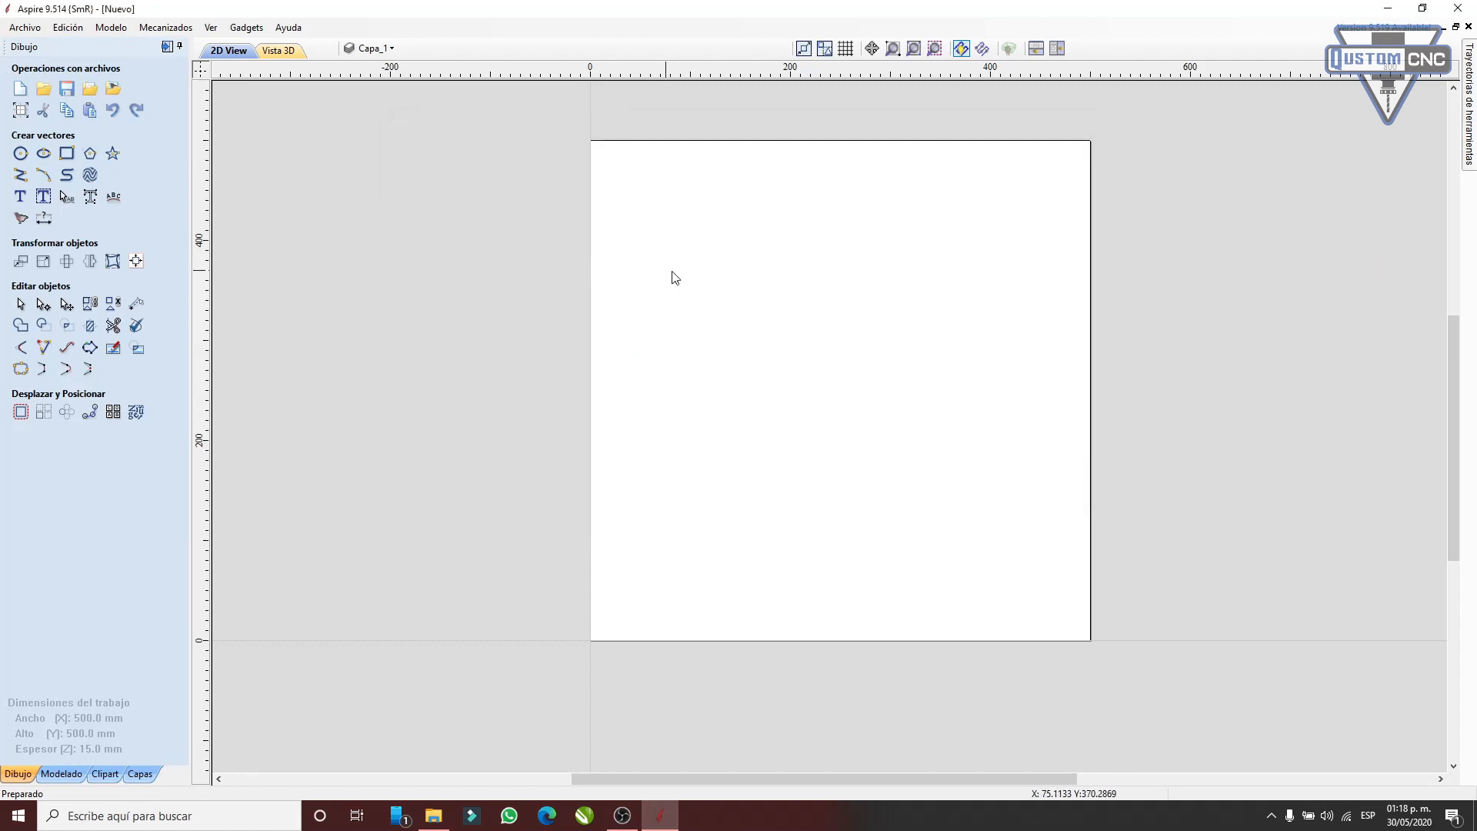
pyautogui.scroll(-3, 786, 276)
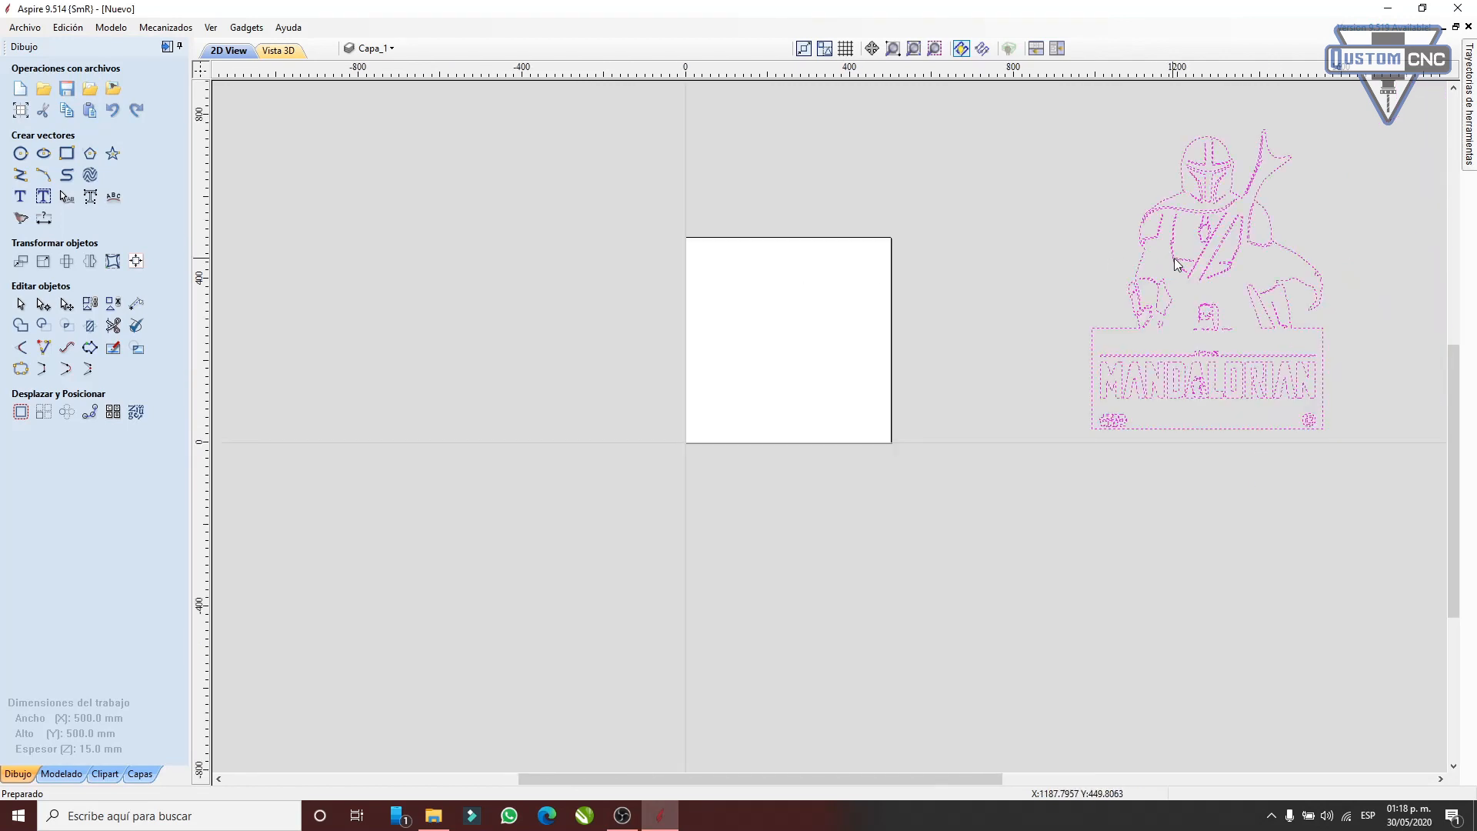
pyautogui.click(1215, 258)
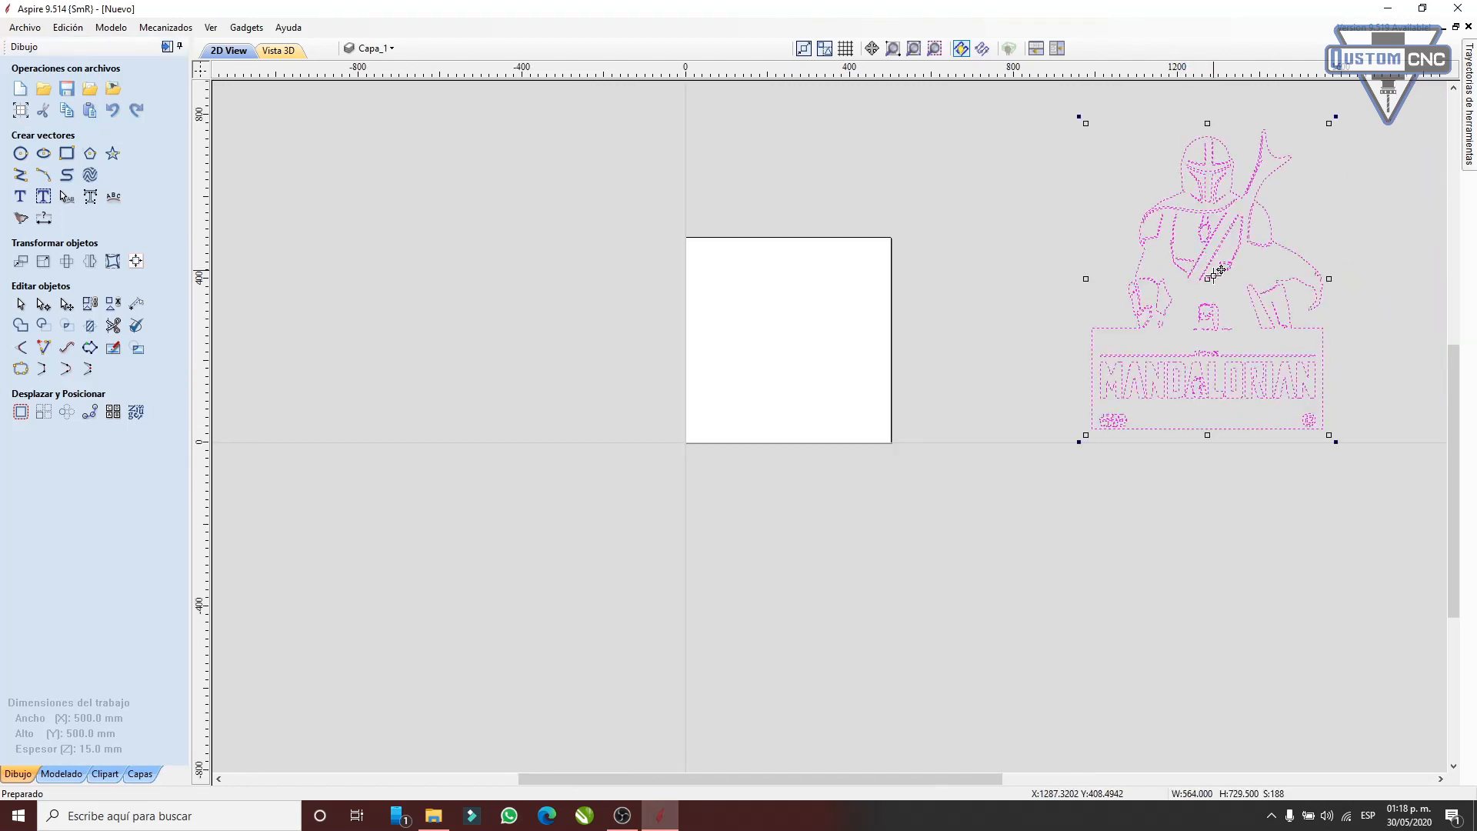
pyautogui.moveTo(1212, 279); pyautogui.dragTo(775, 290)
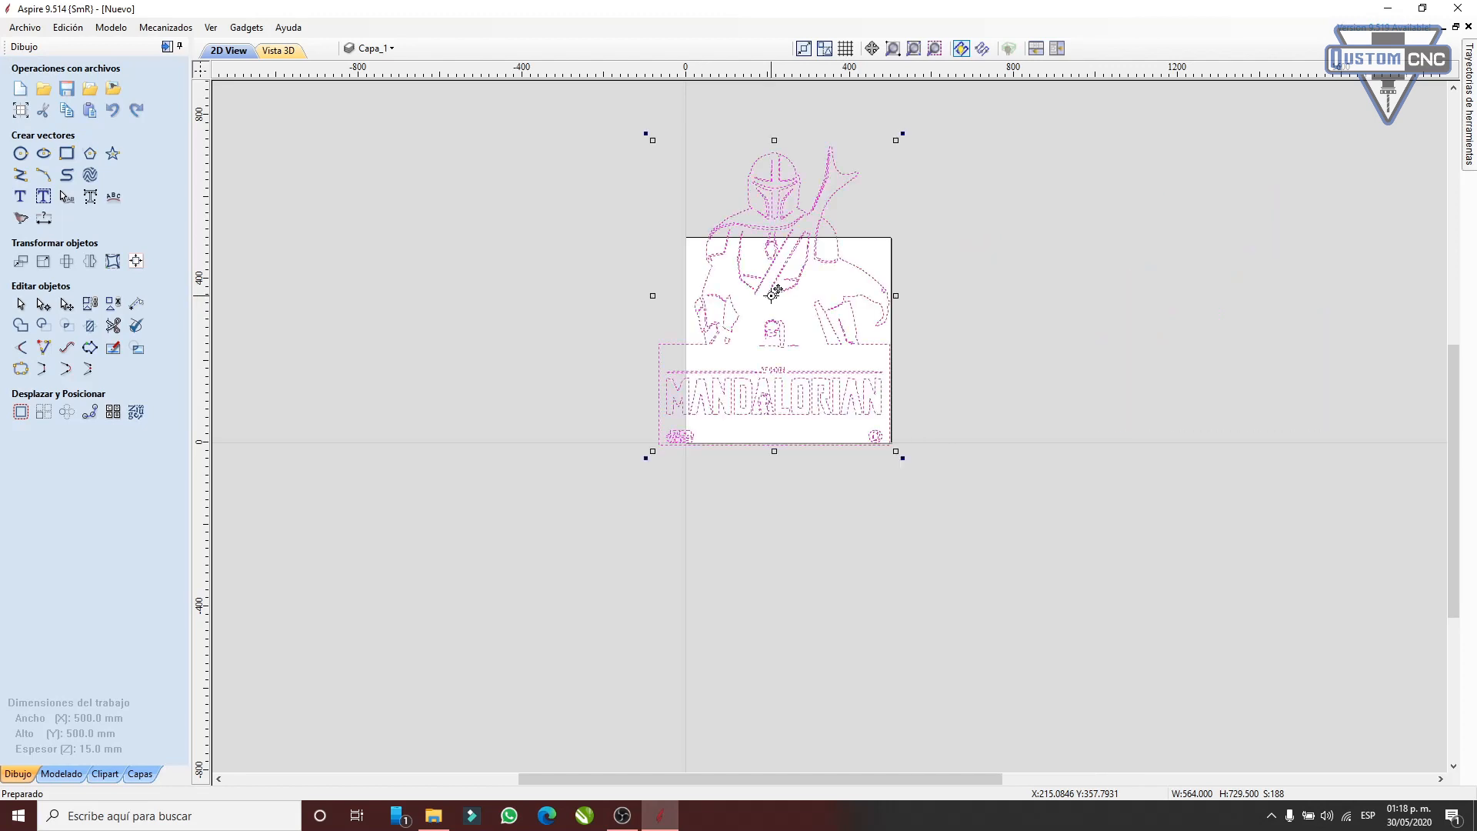
# - Search the selected Mandalorian drawing for zero-length spans, overlaps and intersections with the vector validator
pyautogui.scroll(1, 767, 212)
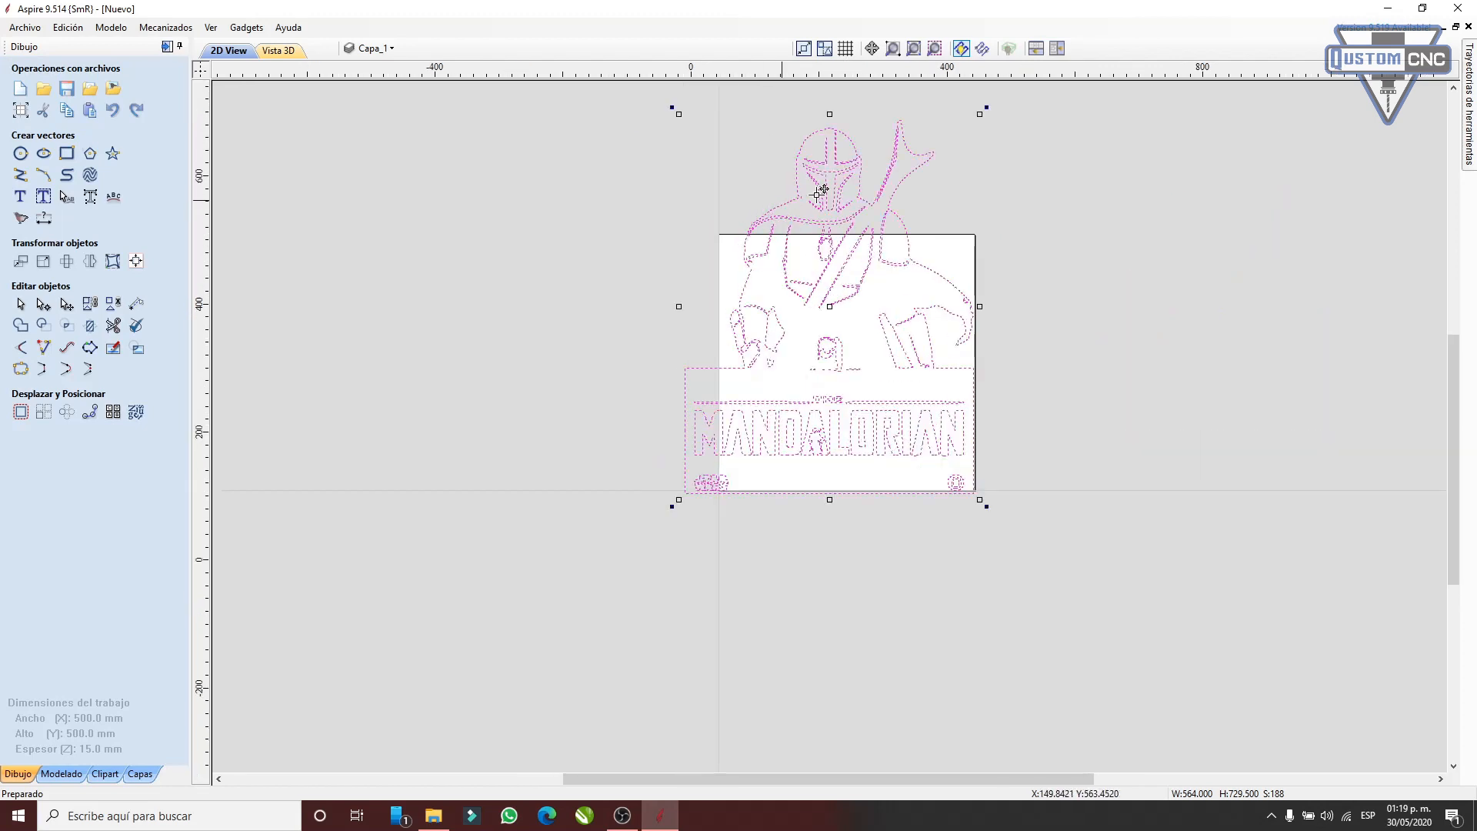
pyautogui.scroll(1, 937, 129)
pyautogui.scroll(1, 935, 132)
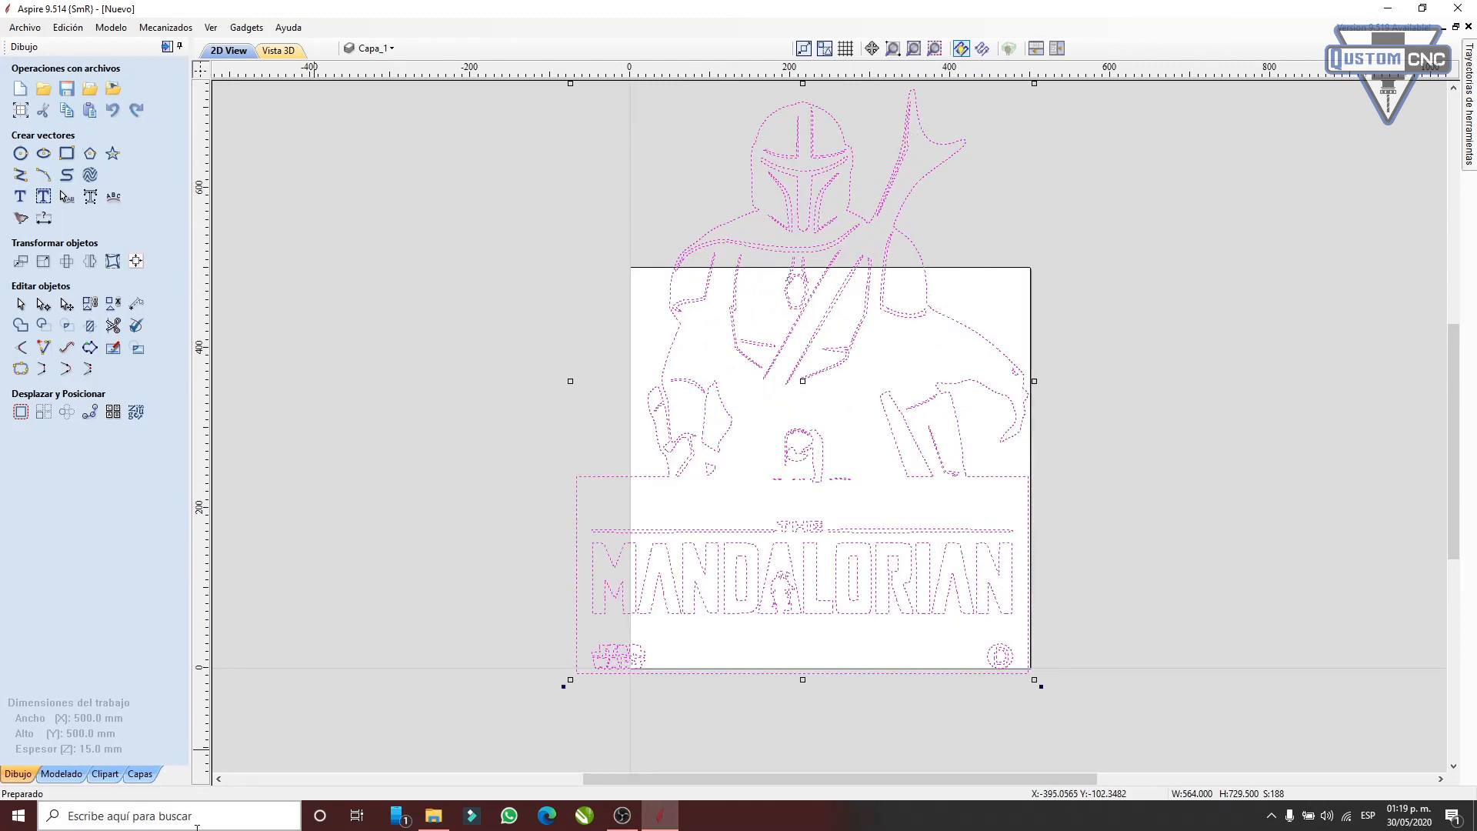
pyautogui.click(137, 325)
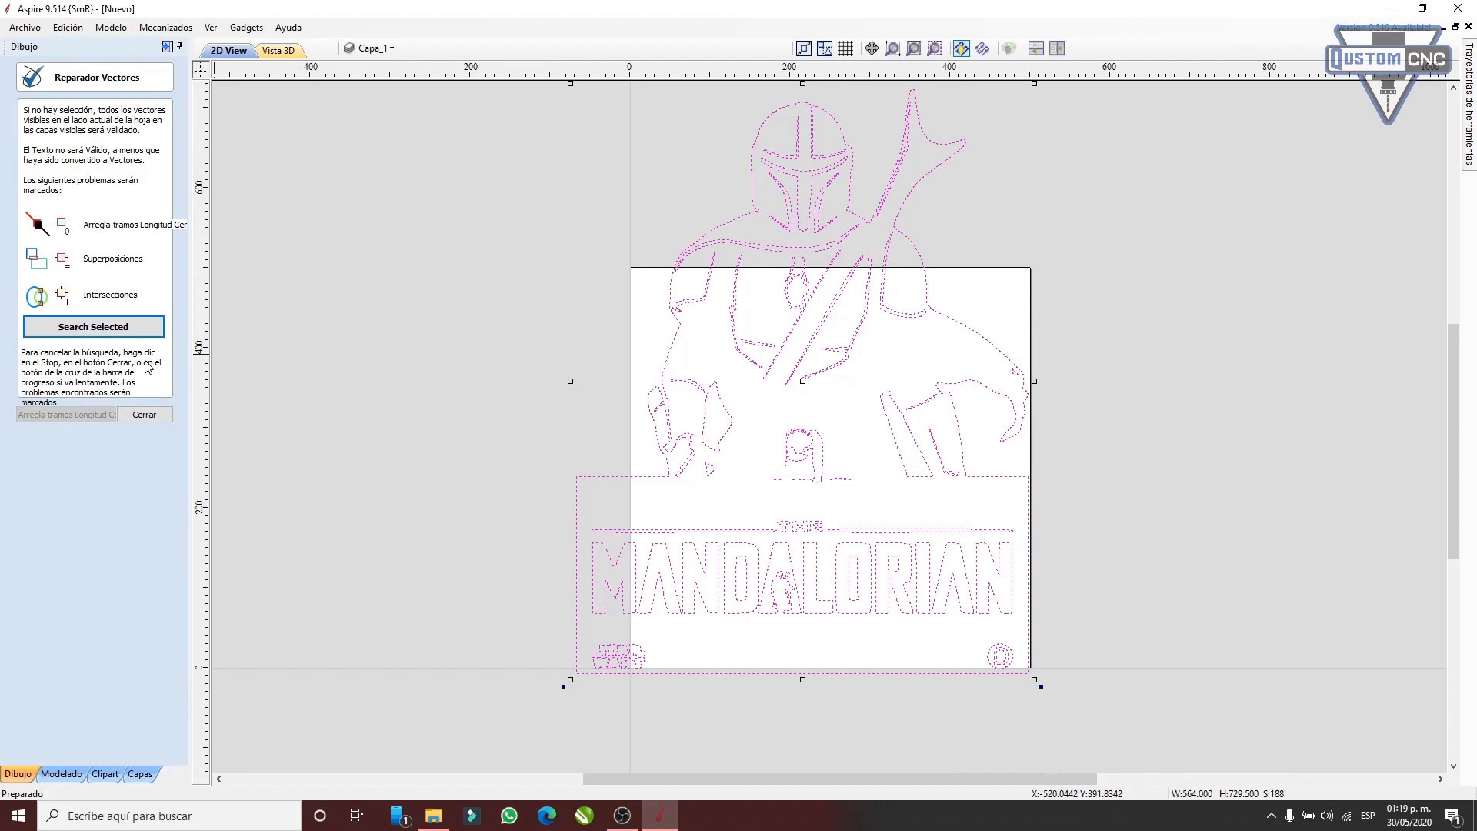
pyautogui.click(108, 328)
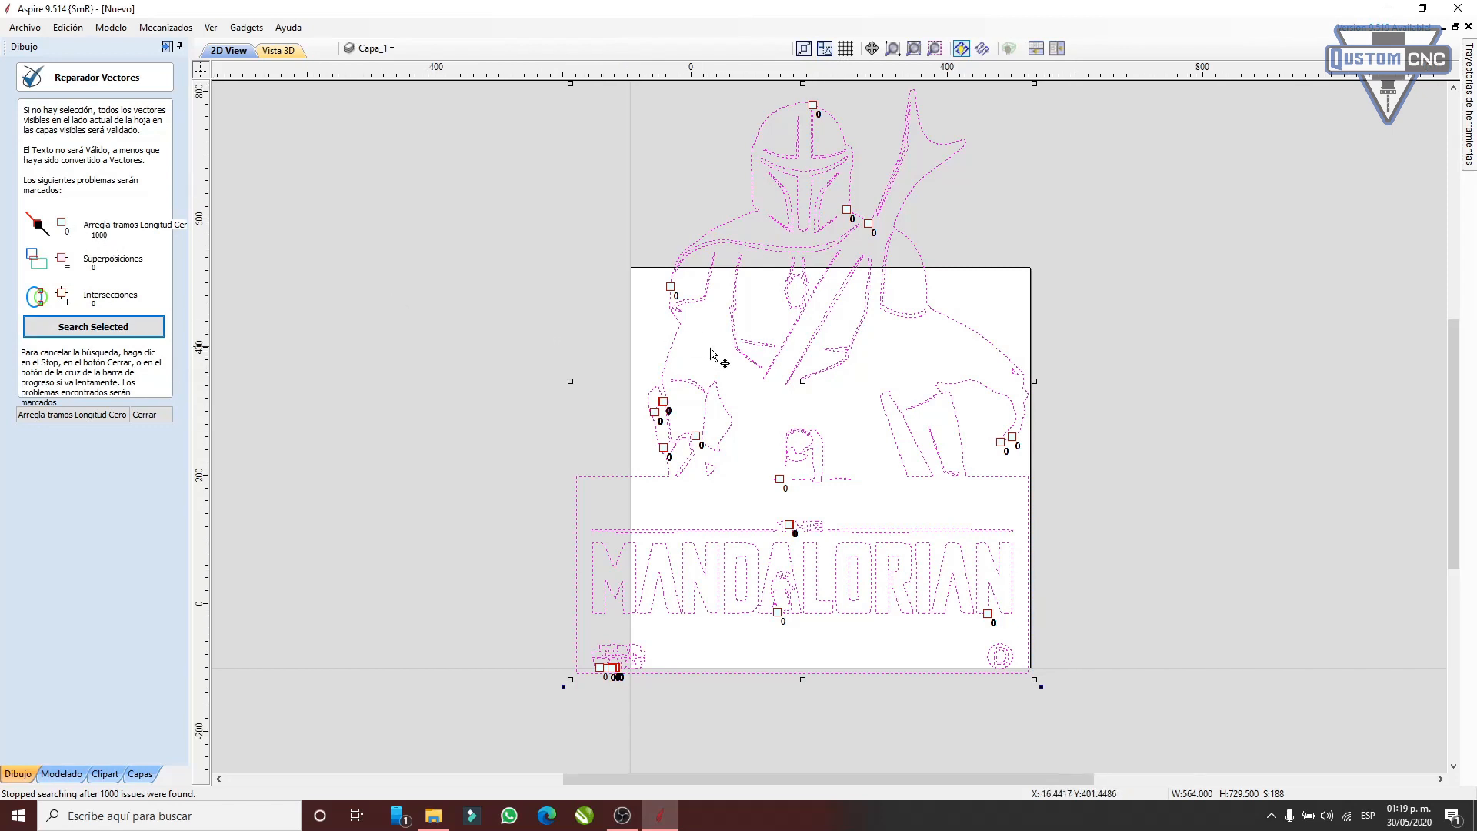
# - Repair the zero-length spans in the Mandalorian drawing repeatedly and close the vector validator
pyautogui.scroll(-2, 719, 358)
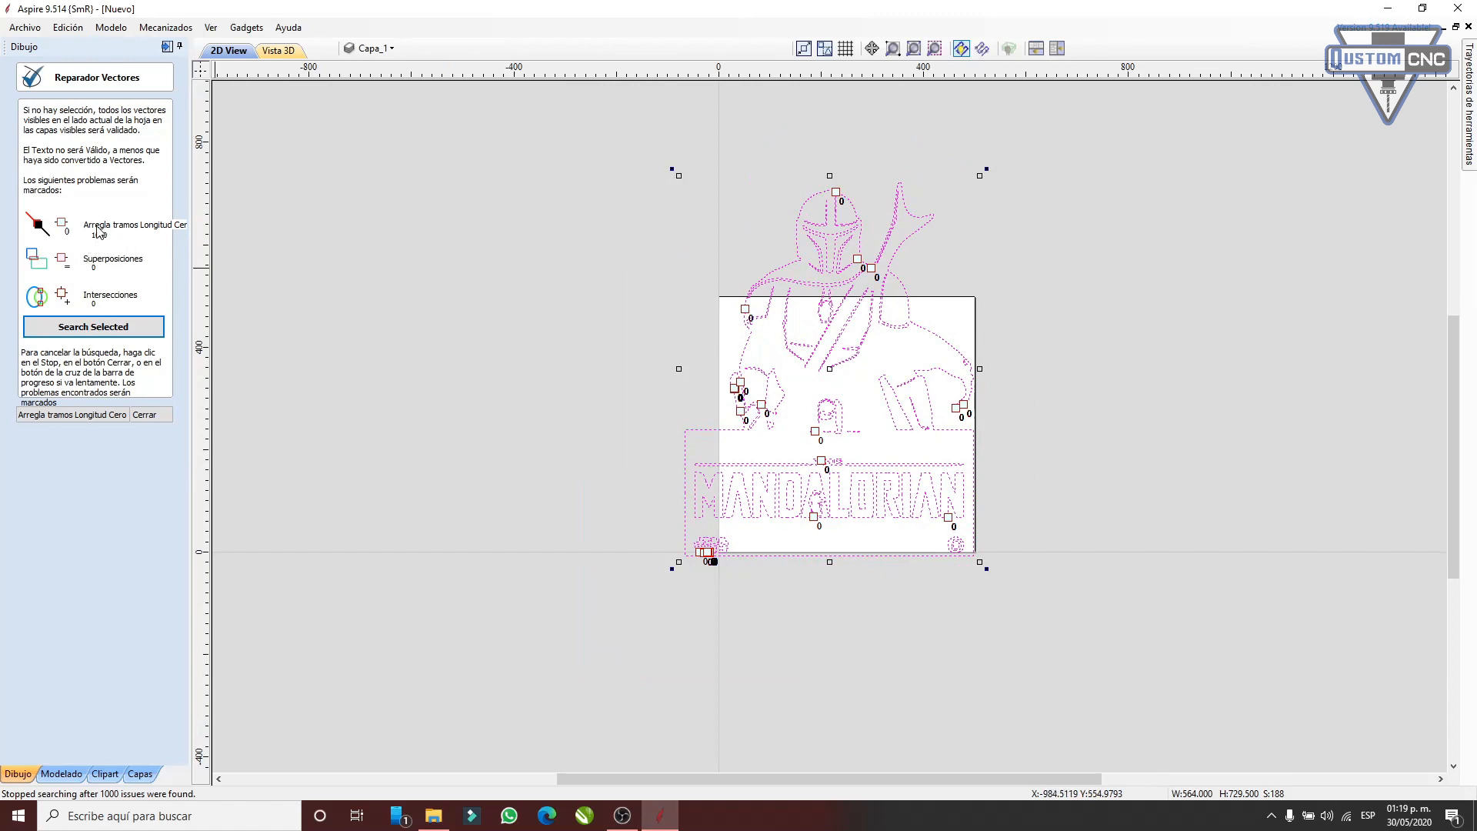
pyautogui.click(69, 416)
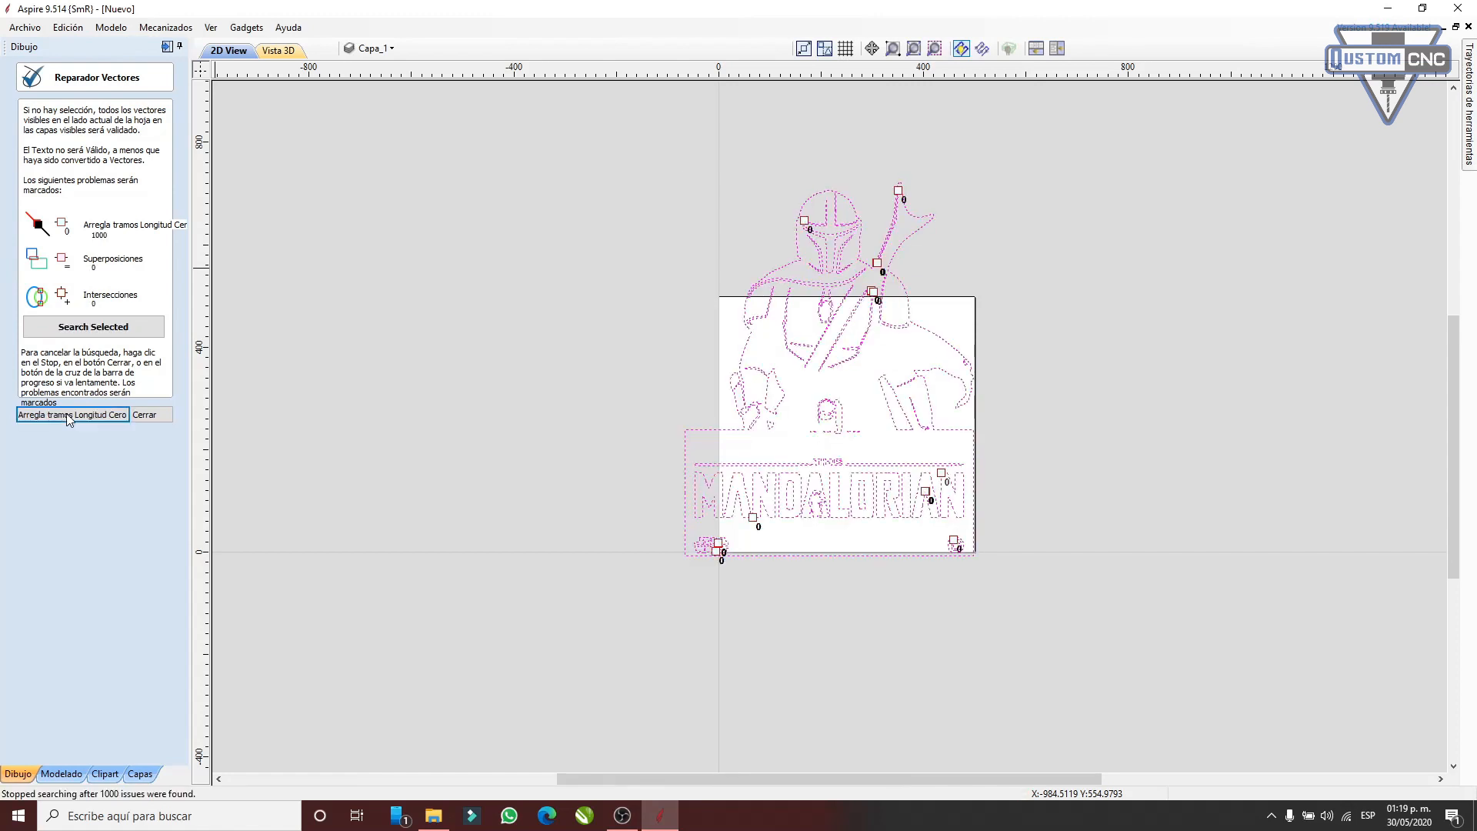
pyautogui.click(68, 420)
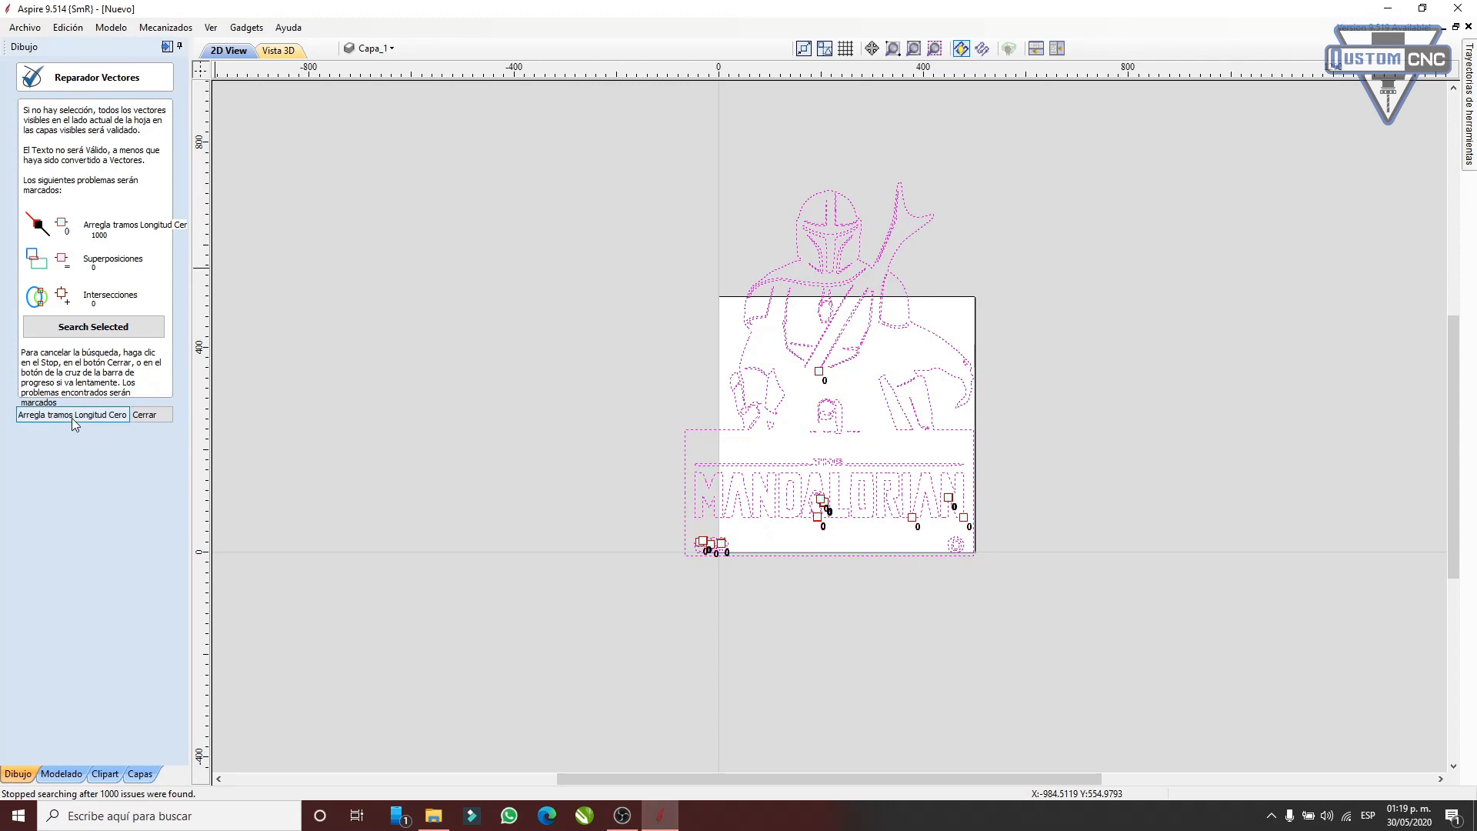
pyautogui.click(71, 418)
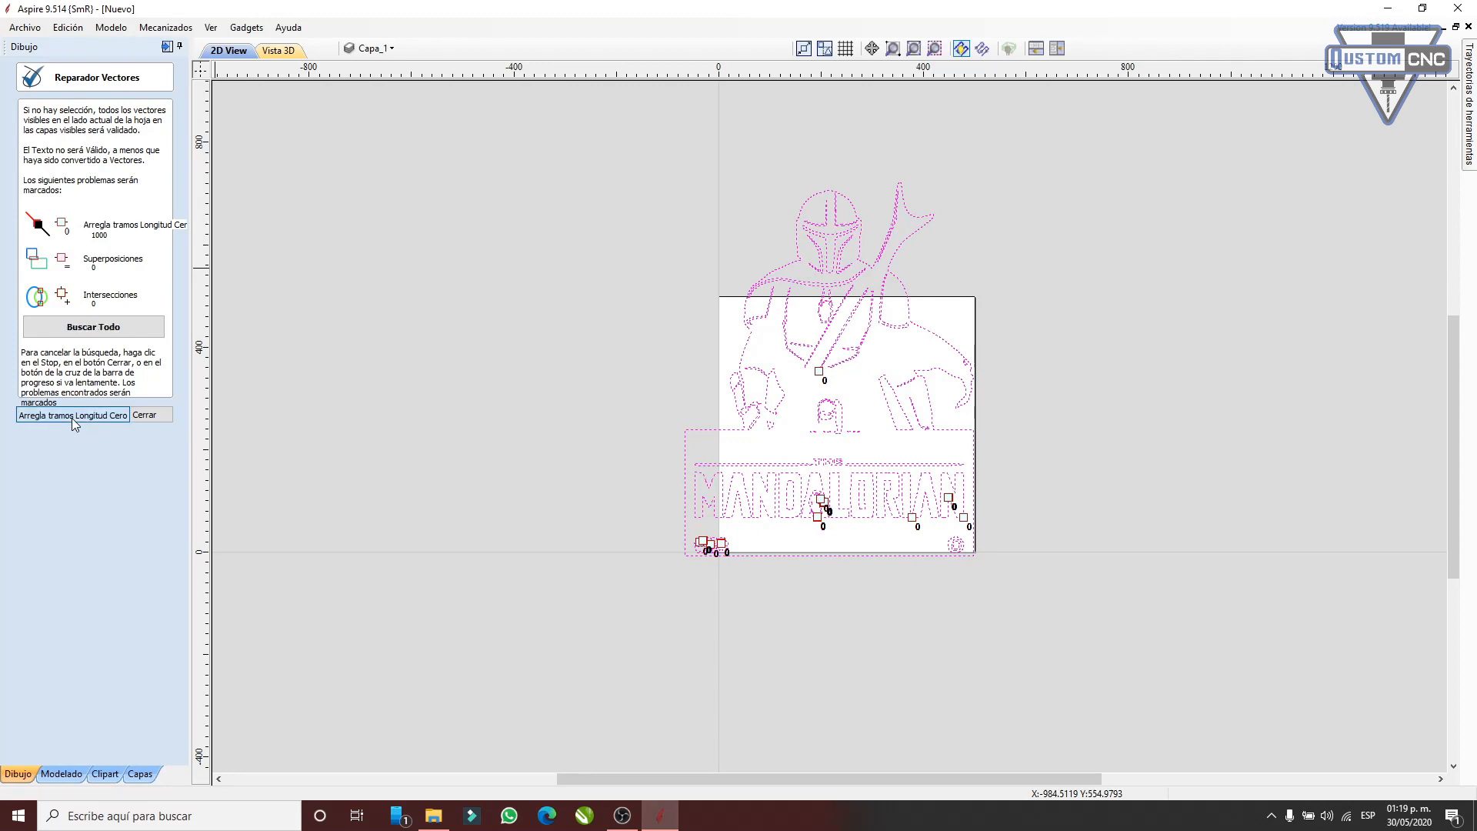
pyautogui.click(143, 415)
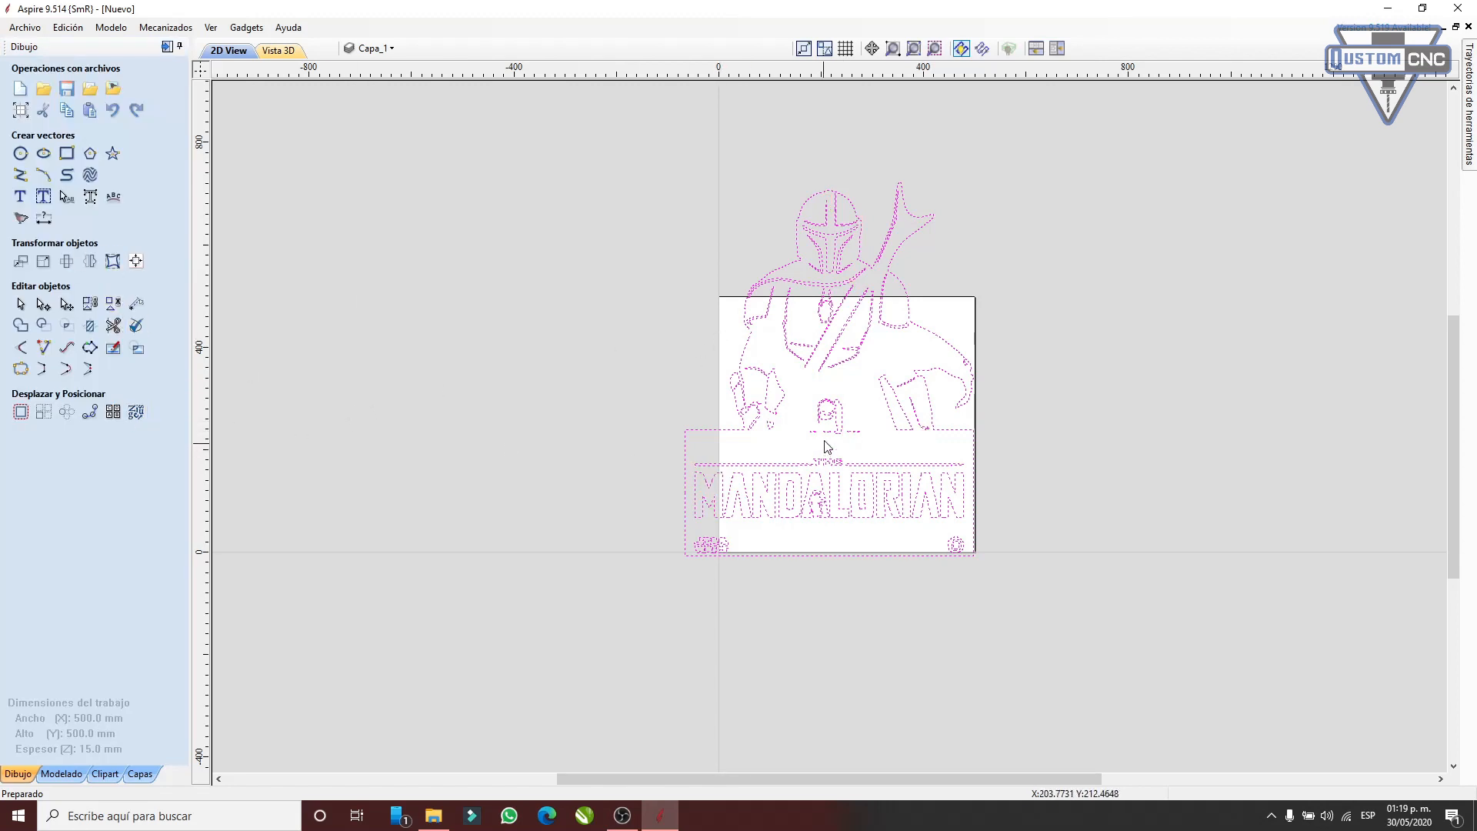
# - Deselect the imported drawing and draw a square-cornered rectangle about 220 by 150 mm beside the job sheet, left of the figure
pyautogui.scroll(2, 853, 290)
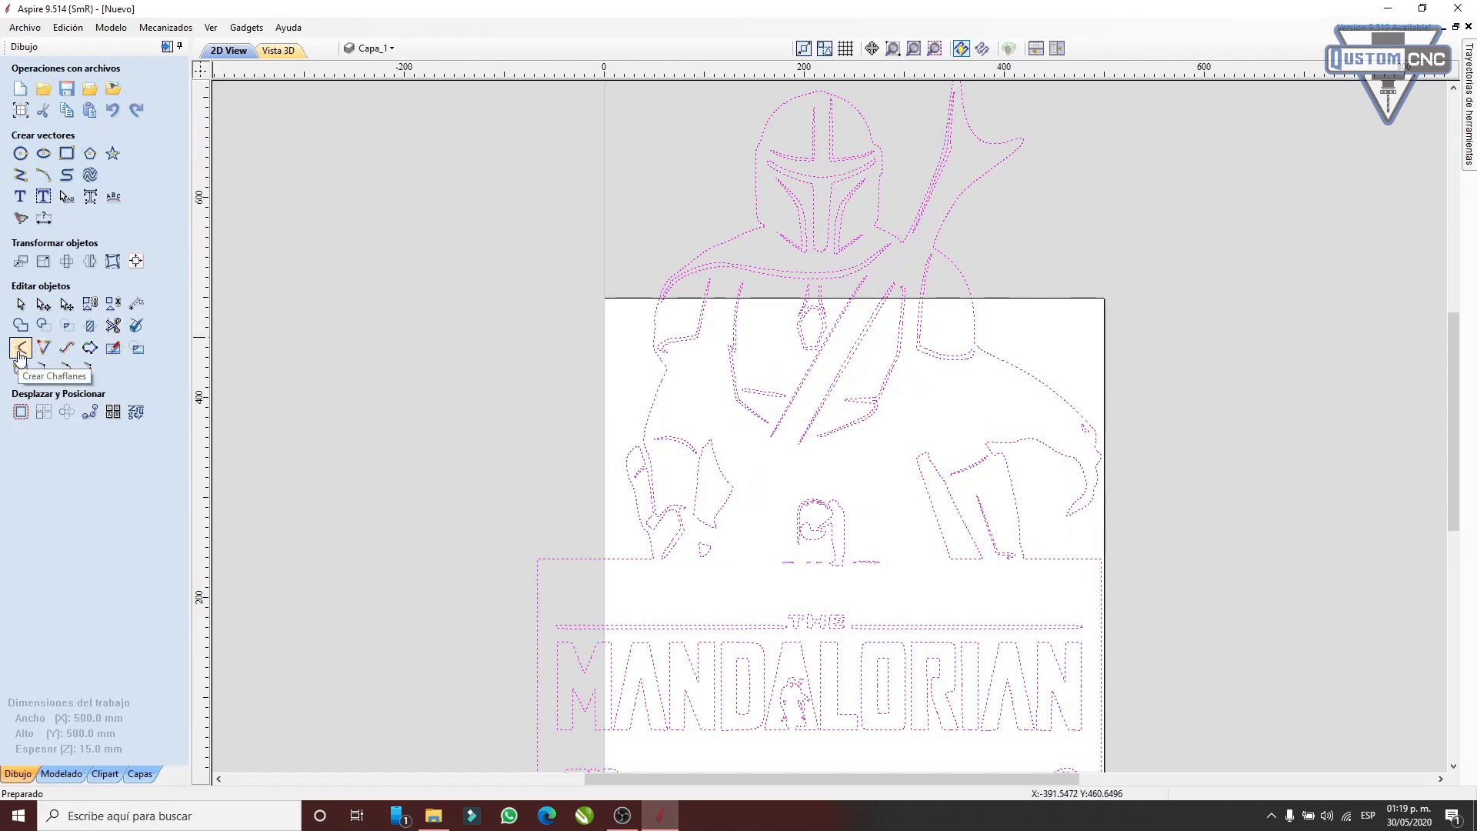
pyautogui.press('Escape')
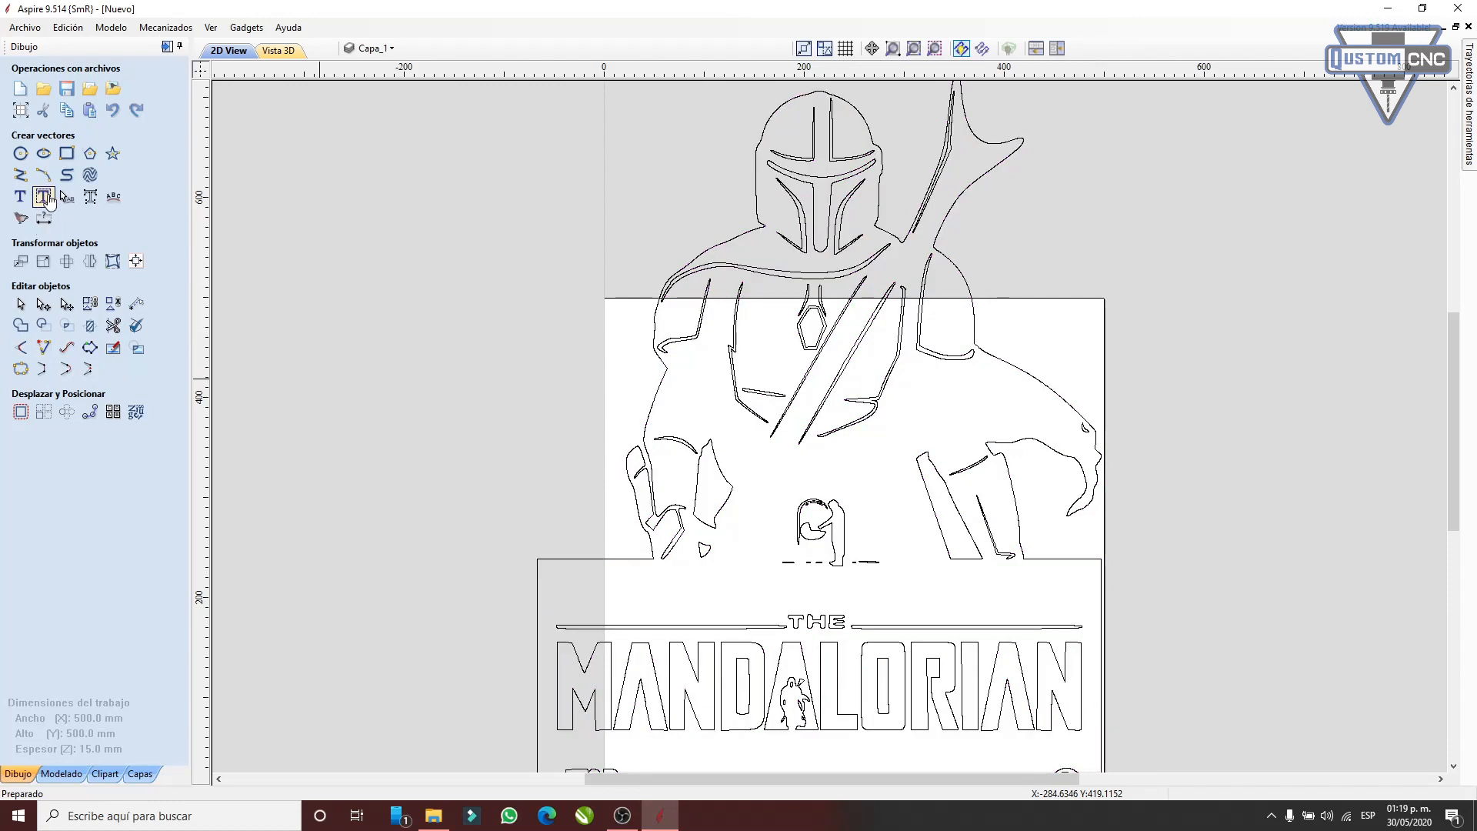
pyautogui.click(66, 154)
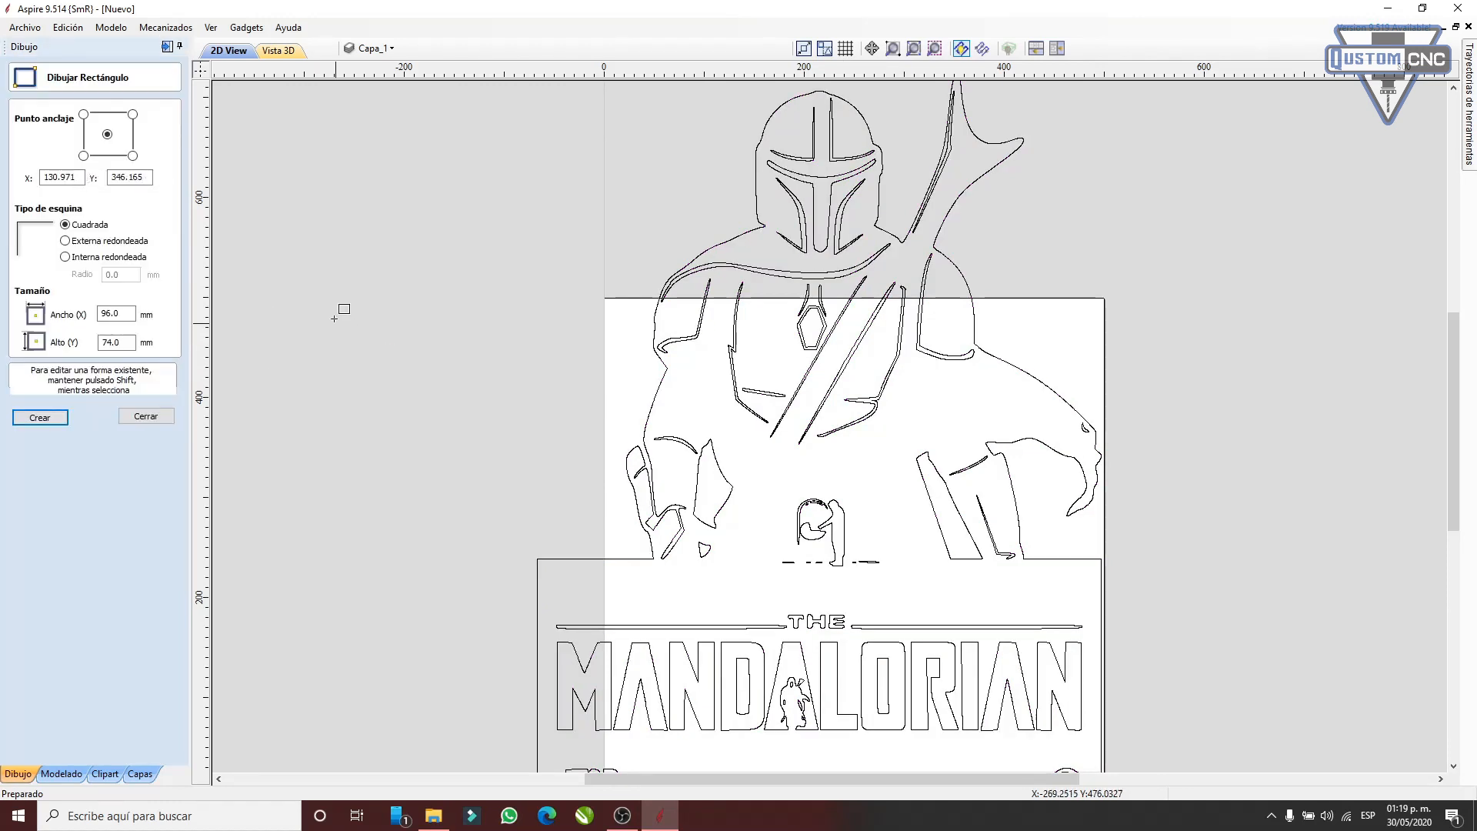
pyautogui.moveTo(554, 466); pyautogui.dragTo(554, 469)
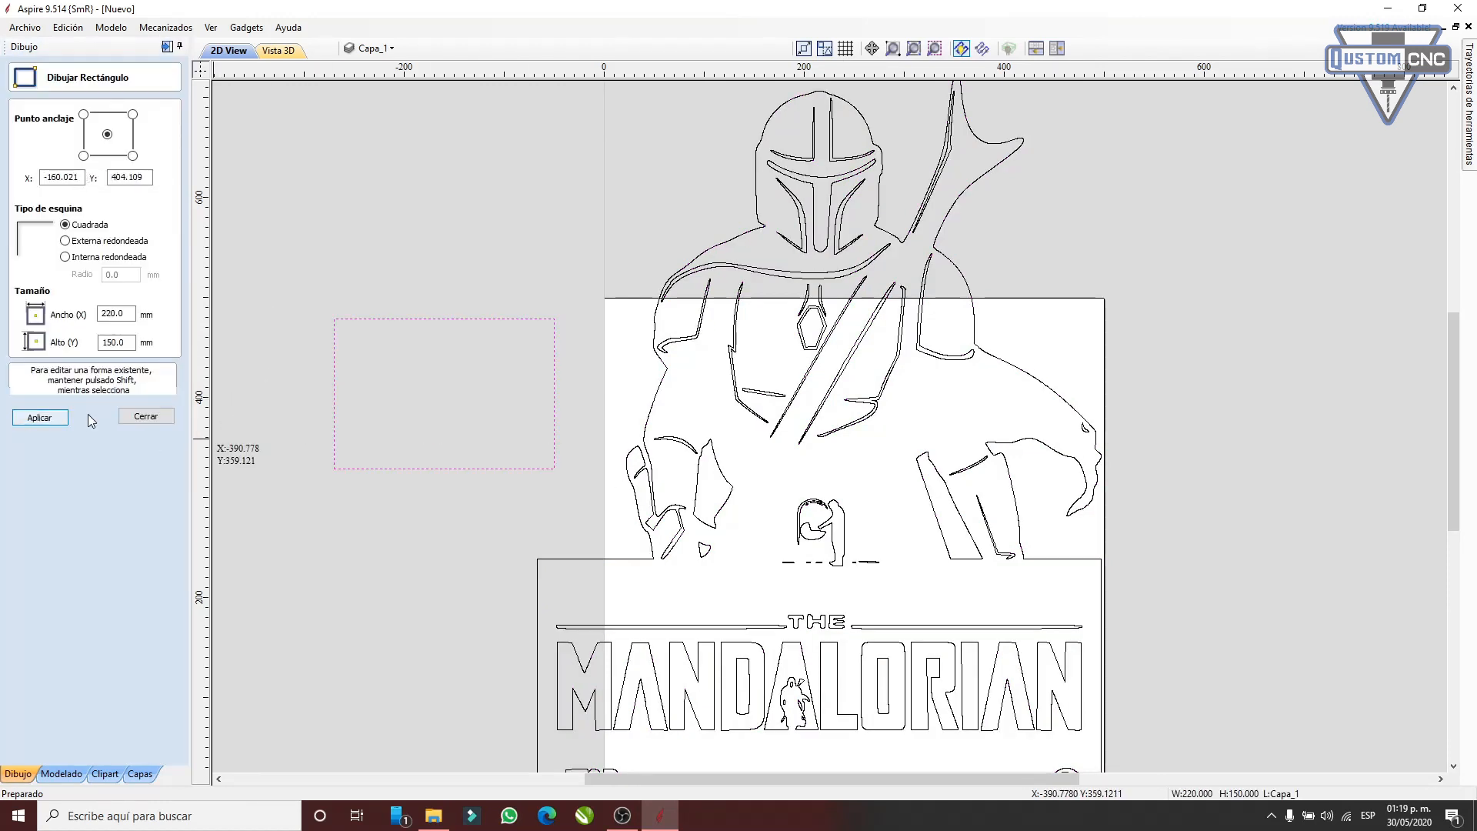
pyautogui.click(133, 420)
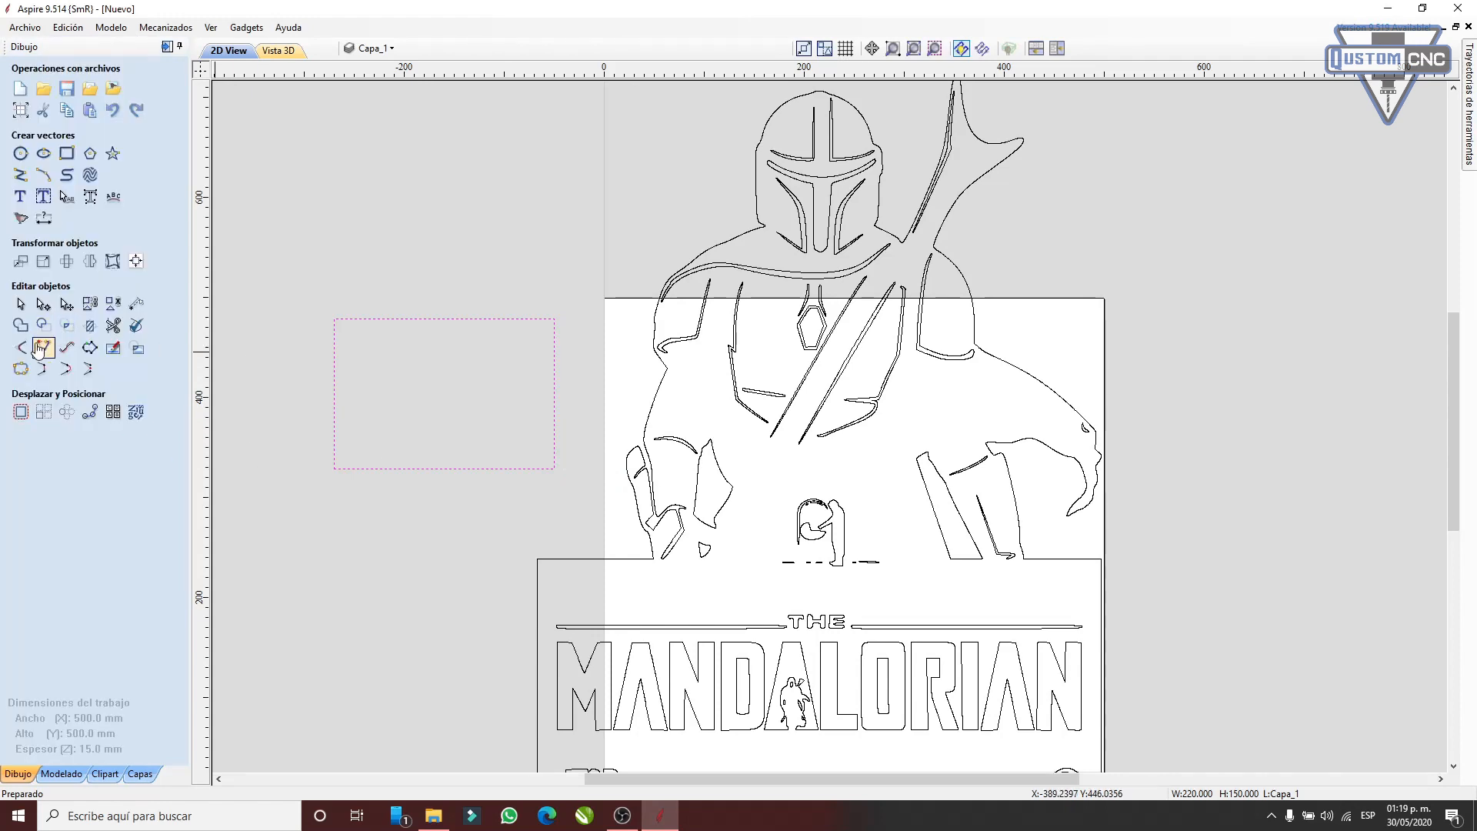
# - Round the new rectangle's upper left corner with a normal 6.3 mm fillet and its upper right corner with a 10 mm one
pyautogui.click(21, 348)
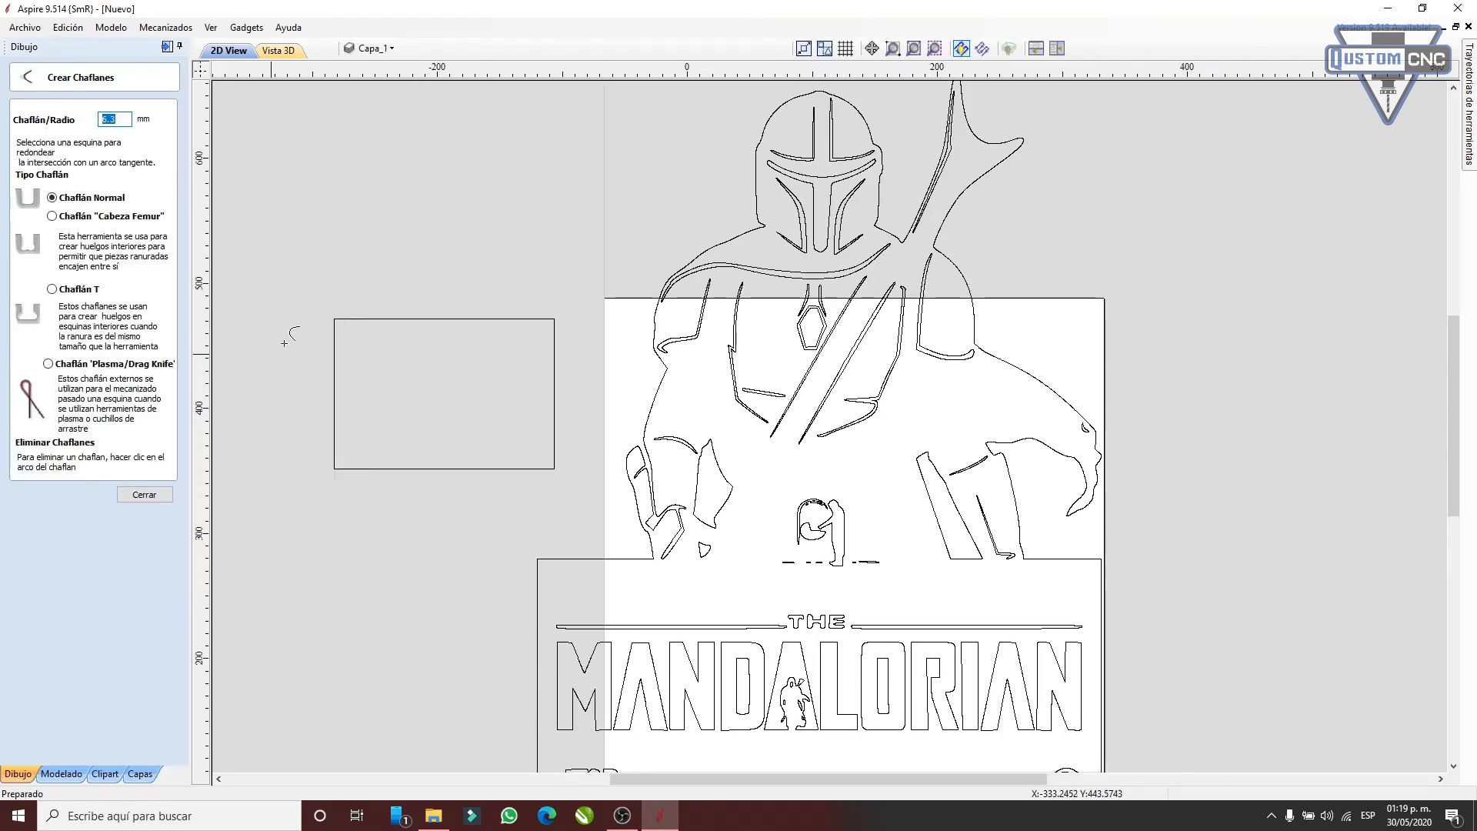
pyautogui.scroll(2, 294, 326)
pyautogui.click(470, 287)
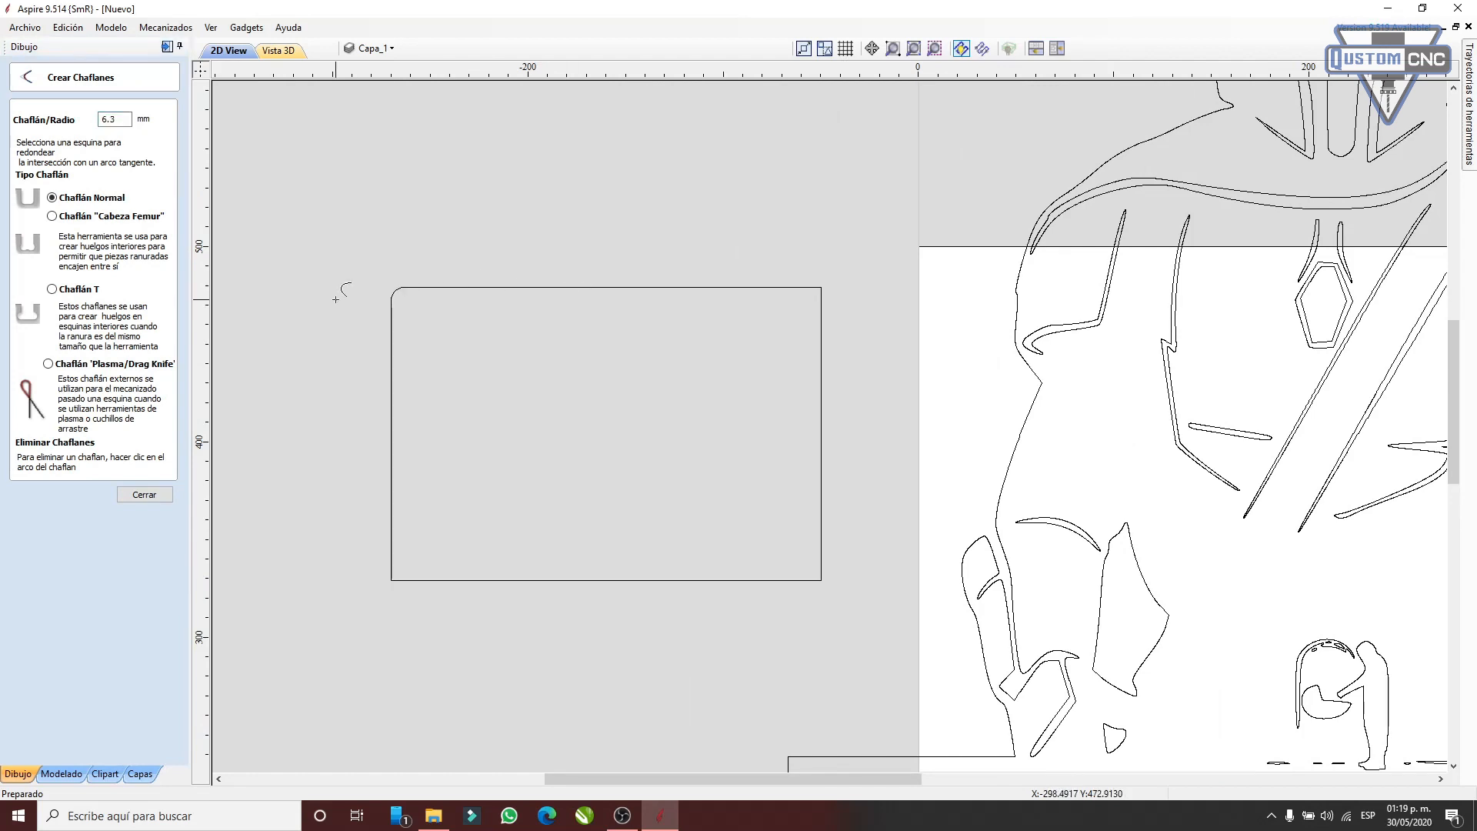
pyautogui.click(120, 121)
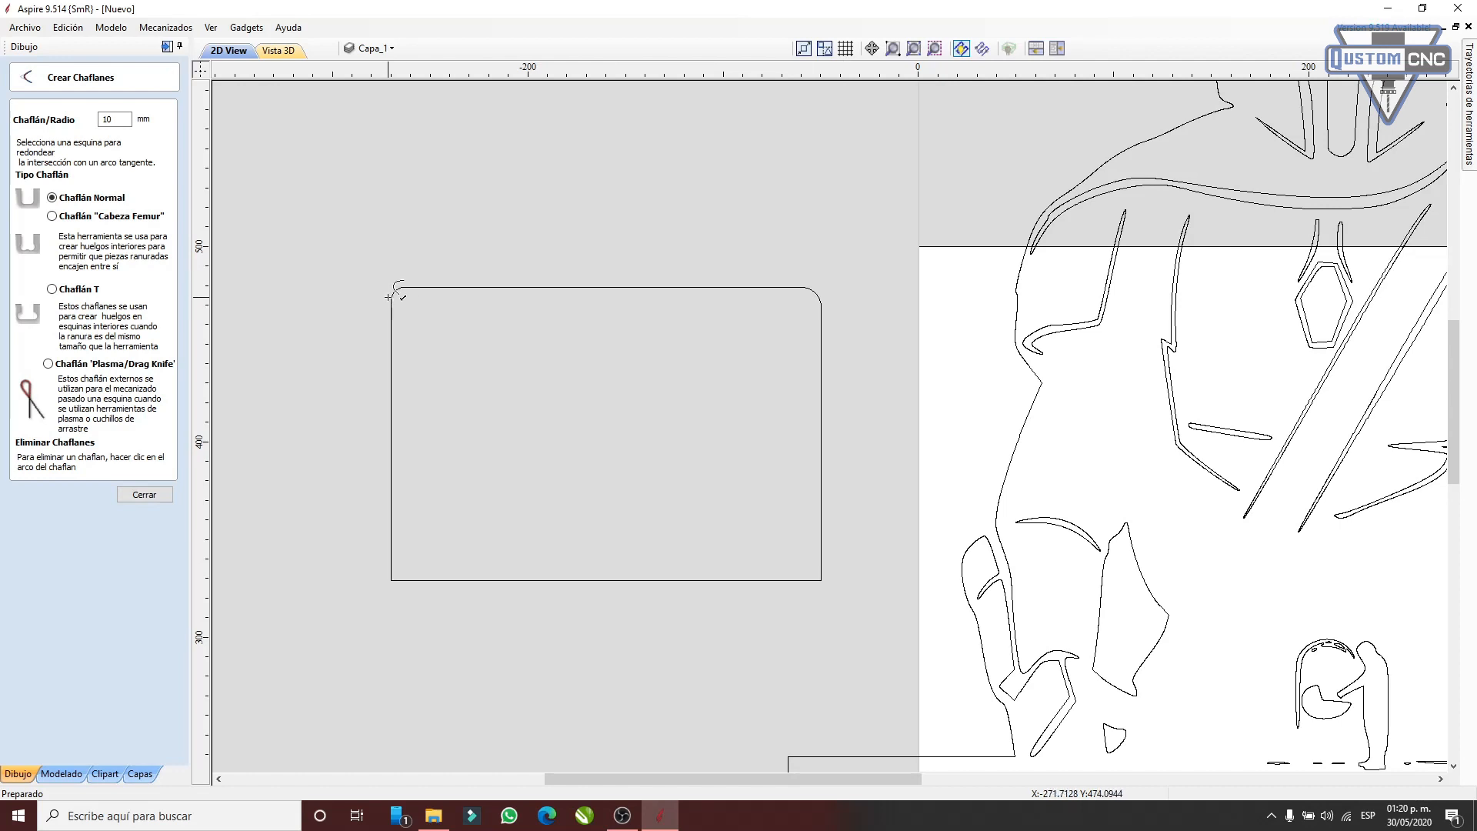
# - Add a 10 mm T-type fillet (Chaflán T) to the rectangle's lower left corner
pyautogui.click(80, 216)
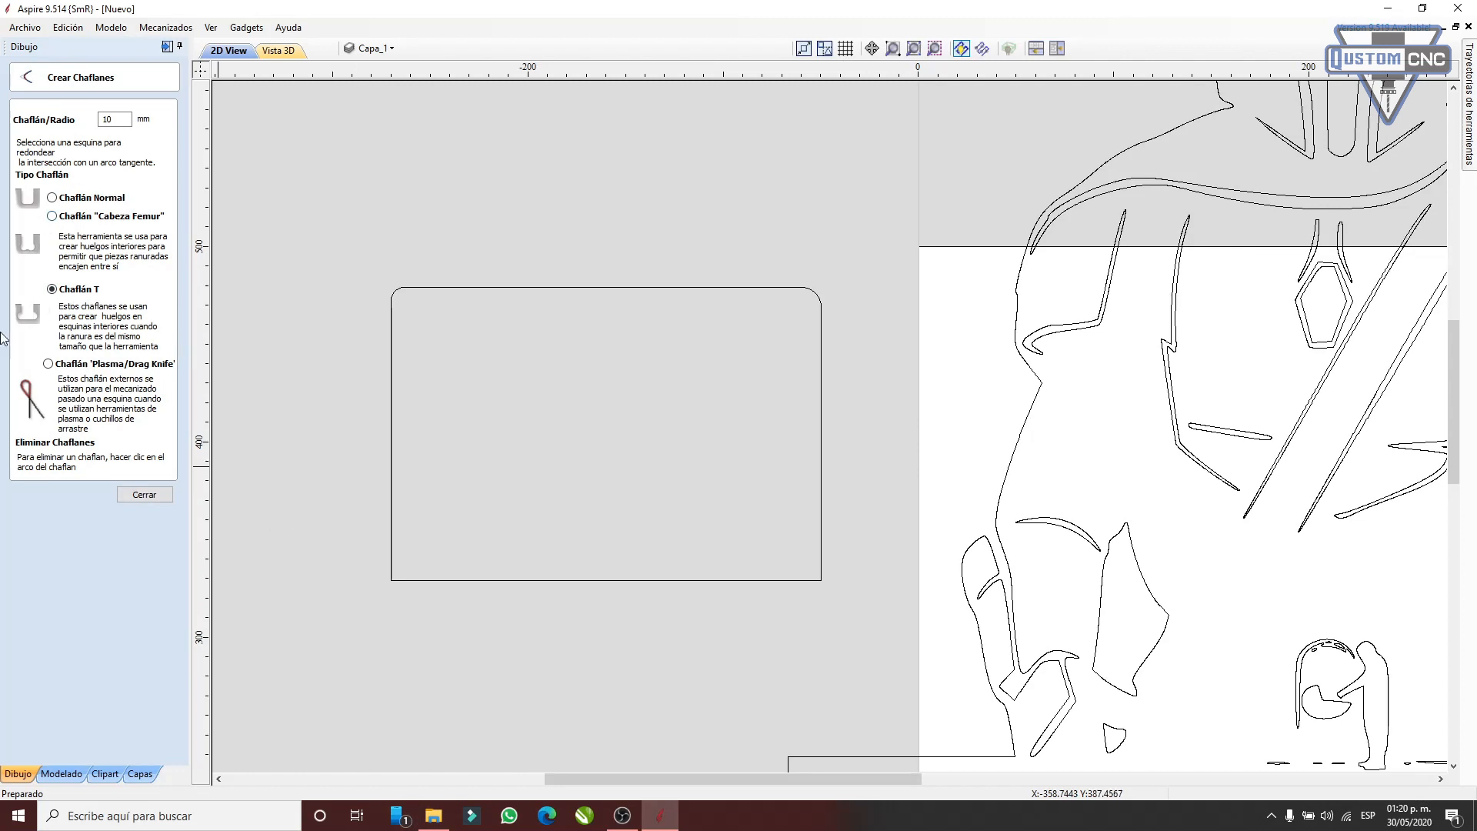
pyautogui.click(389, 577)
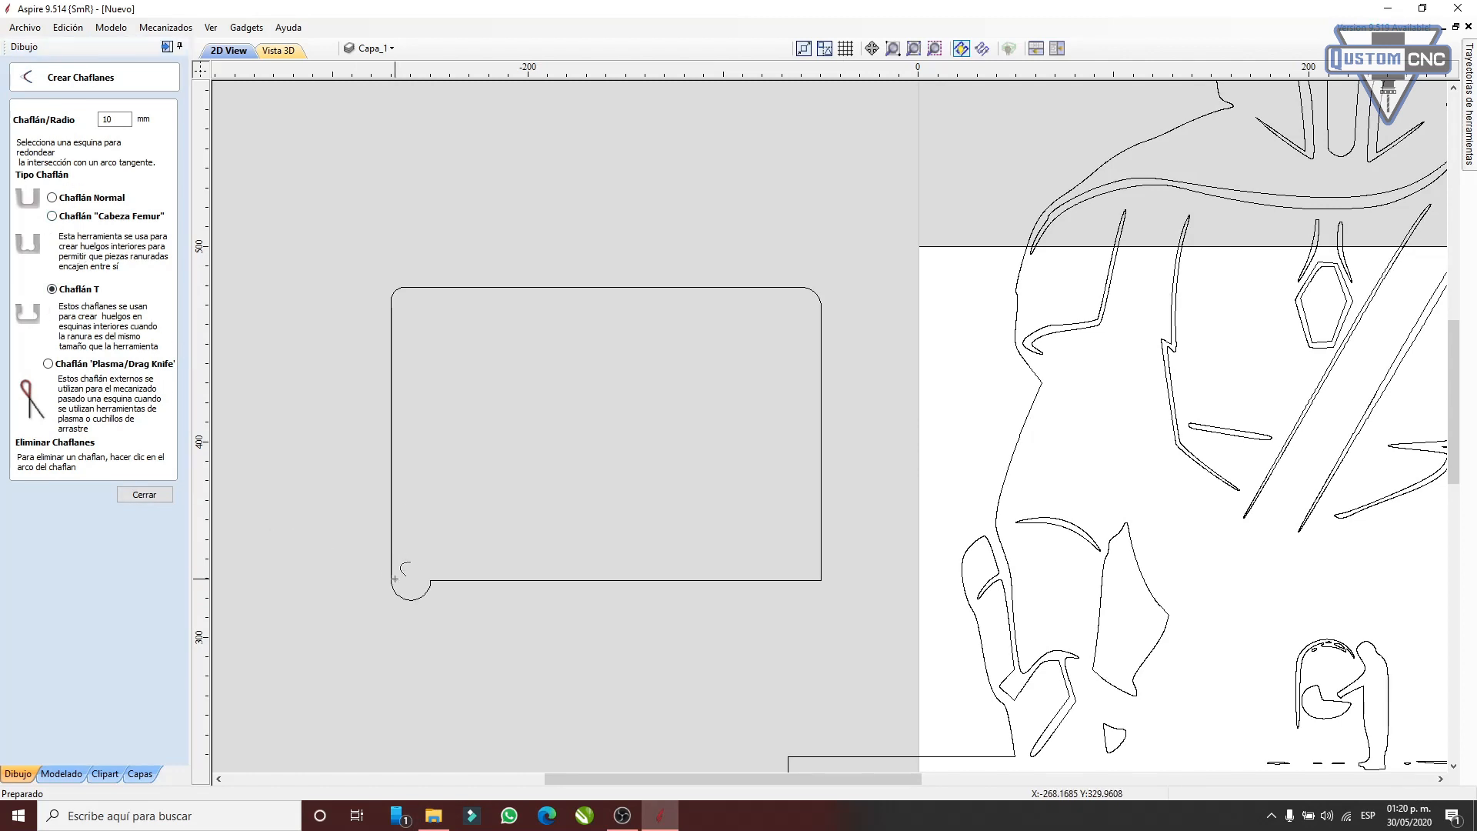
pyautogui.scroll(2, 406, 593)
pyautogui.scroll(1, 407, 594)
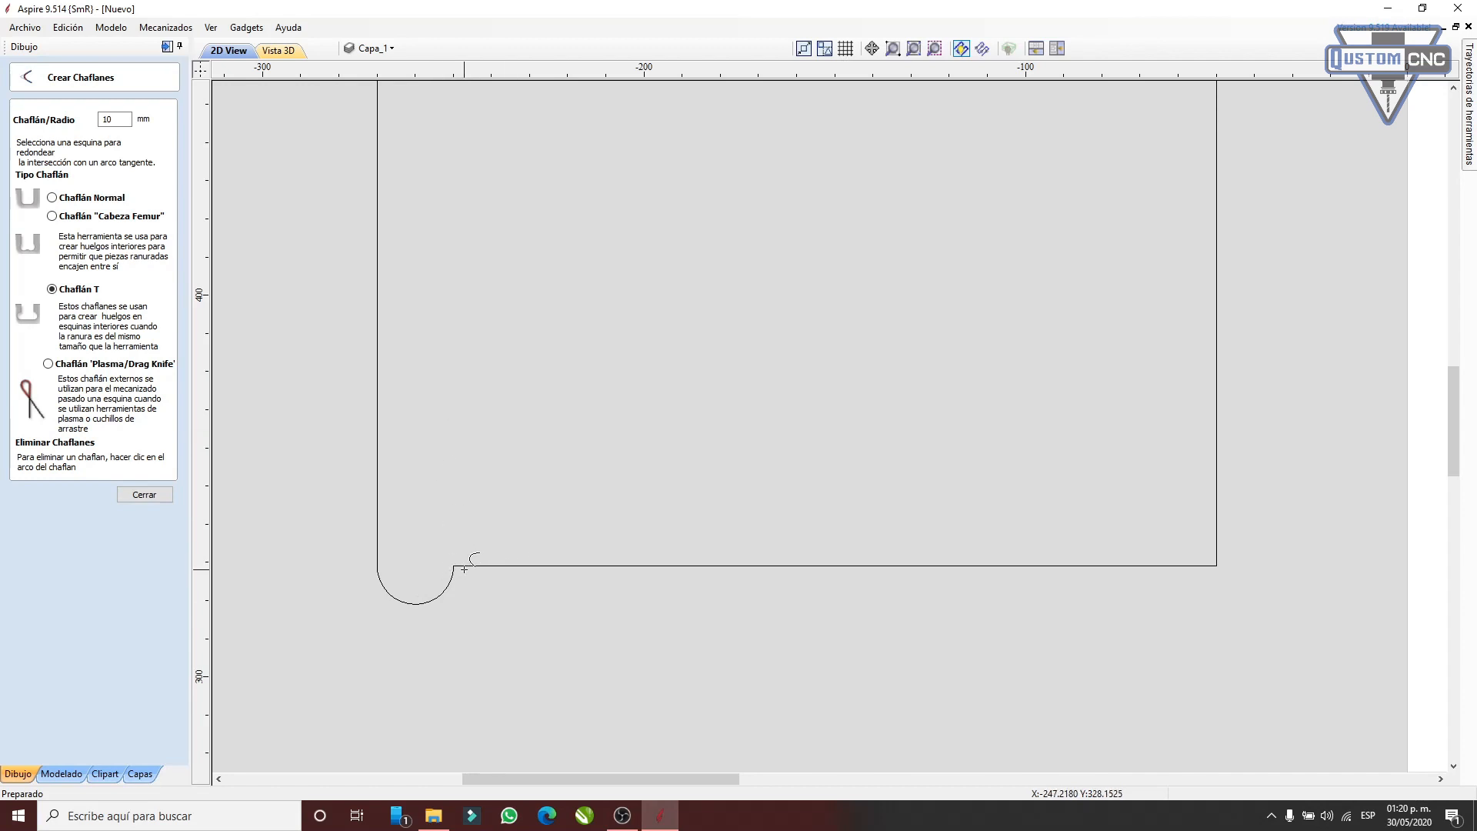
# - Add a 10 mm dog-bone fillet (Chaflán "Cabeza Femur") to the rectangle's lower right corner and close the fillet tool
pyautogui.scroll(-2, 454, 286)
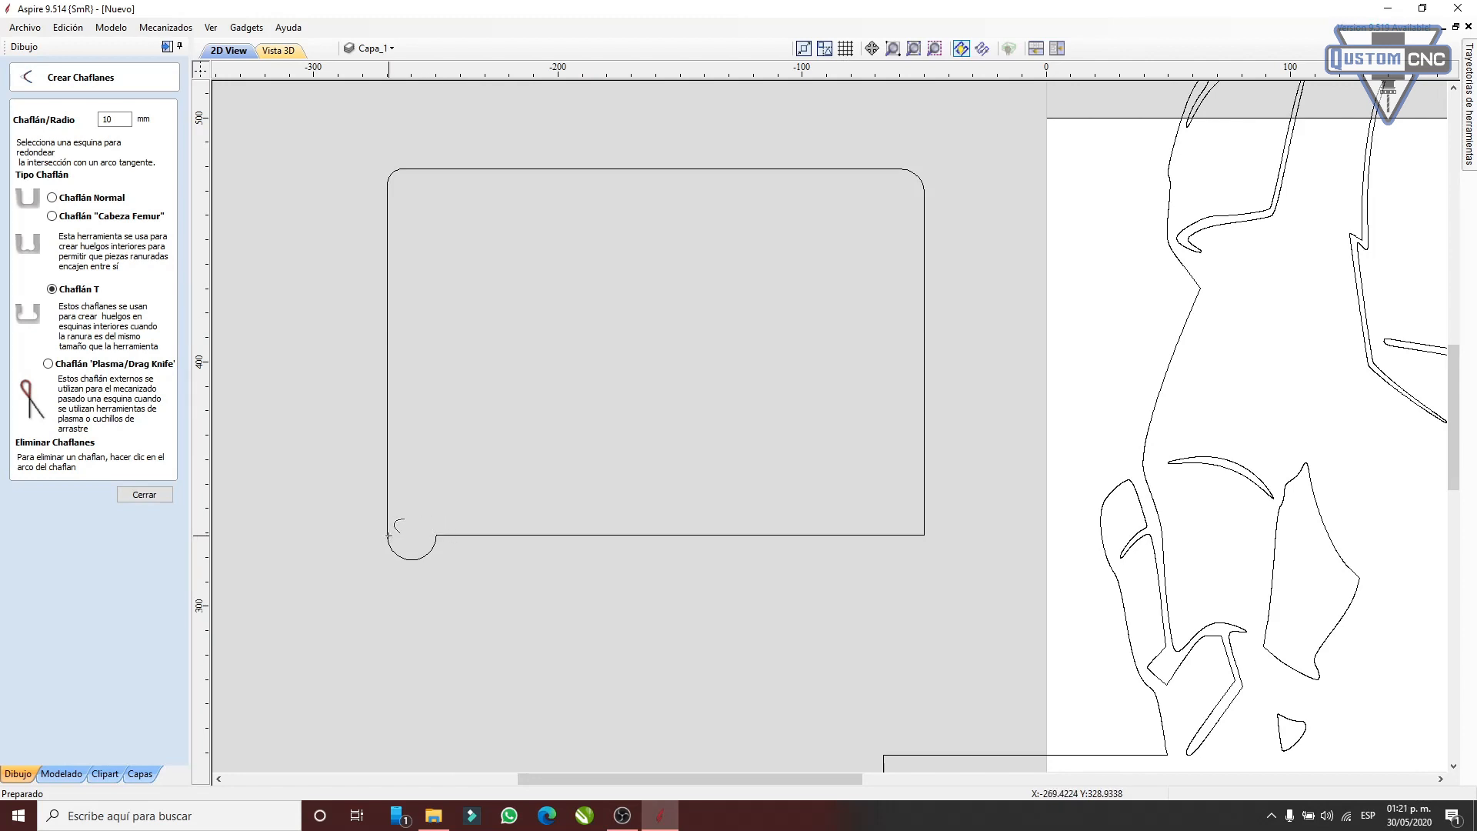
pyautogui.click(117, 218)
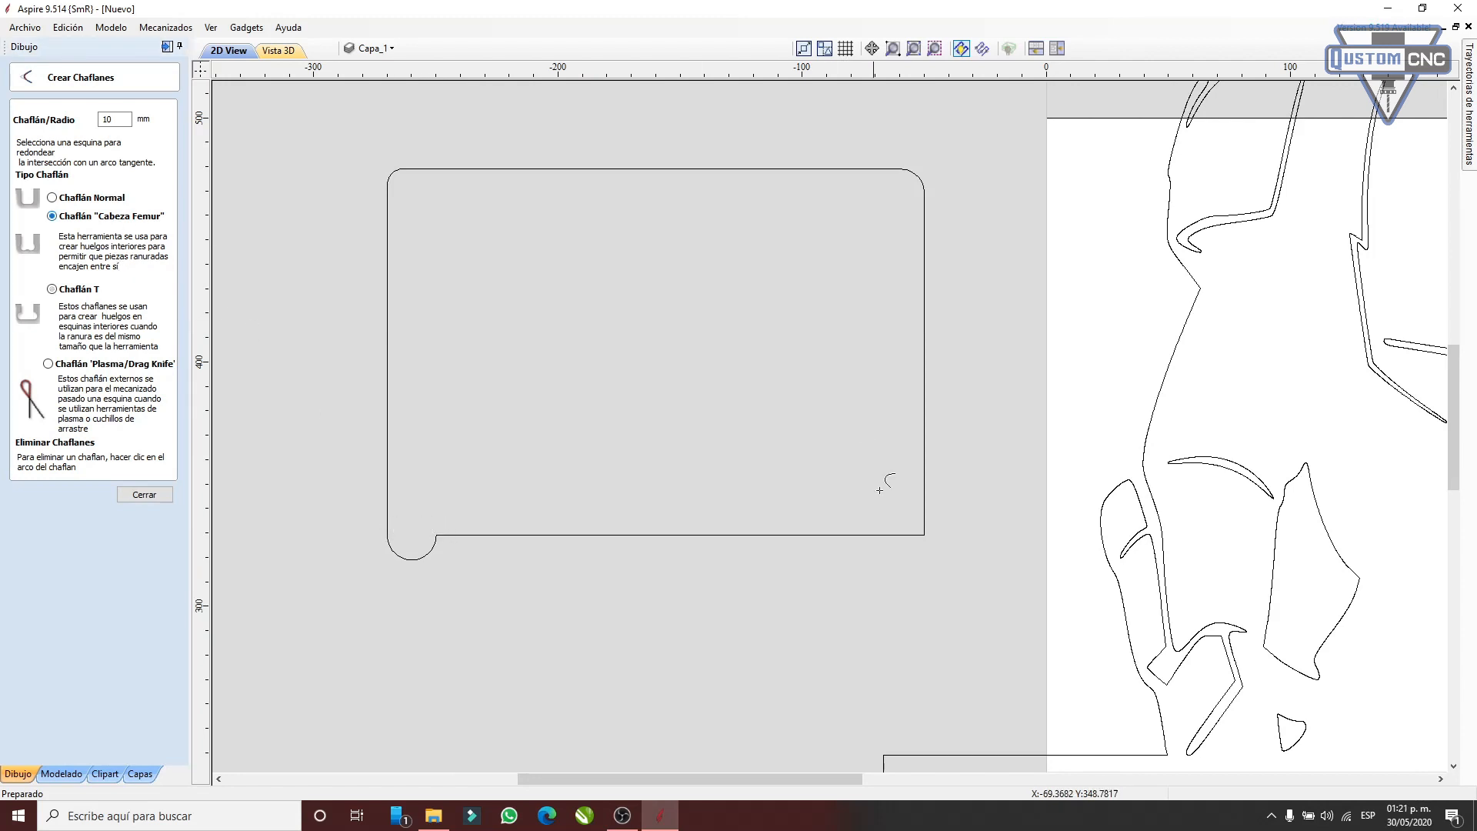
pyautogui.click(925, 534)
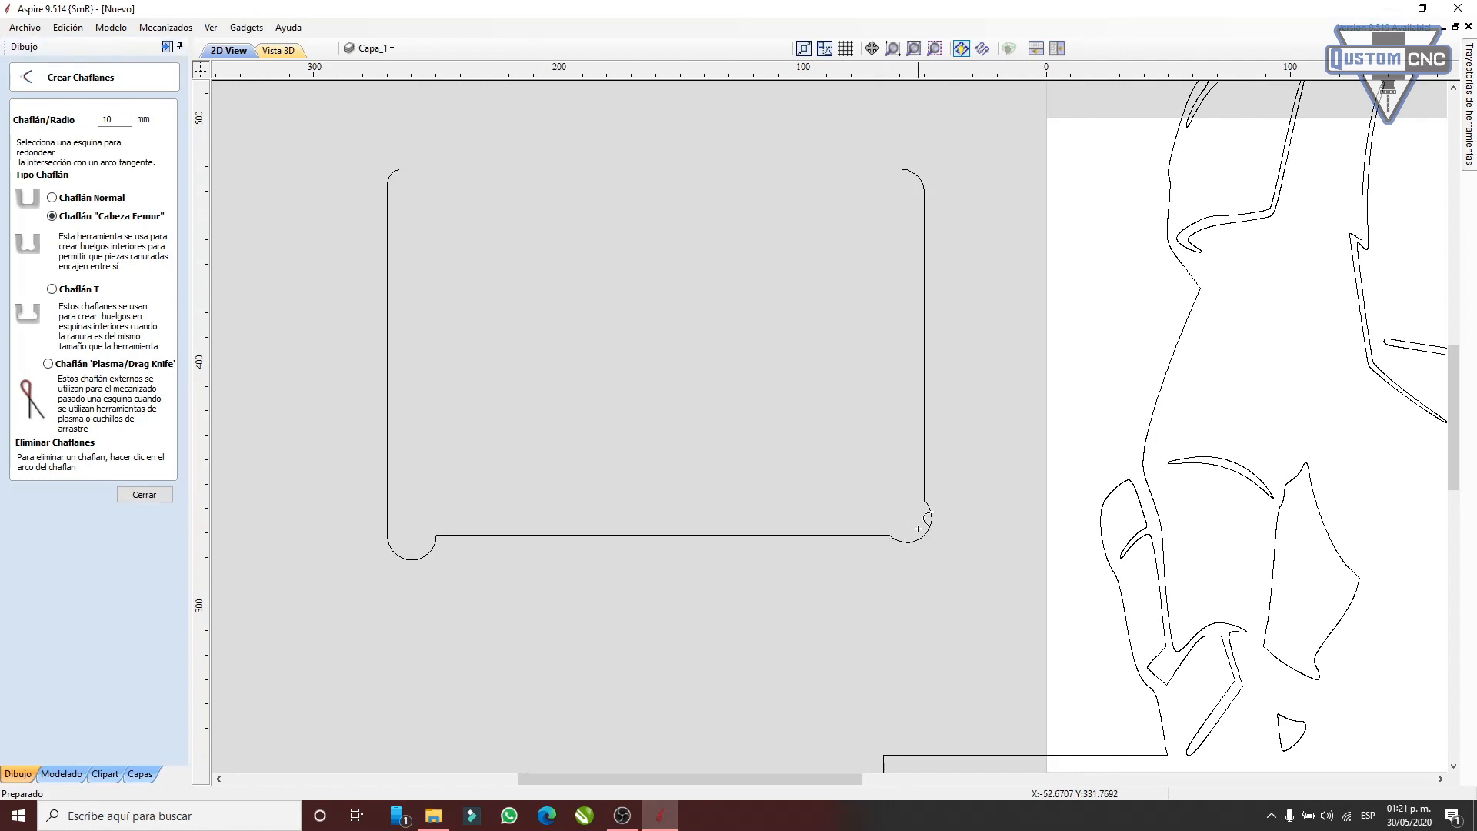
pyautogui.click(145, 495)
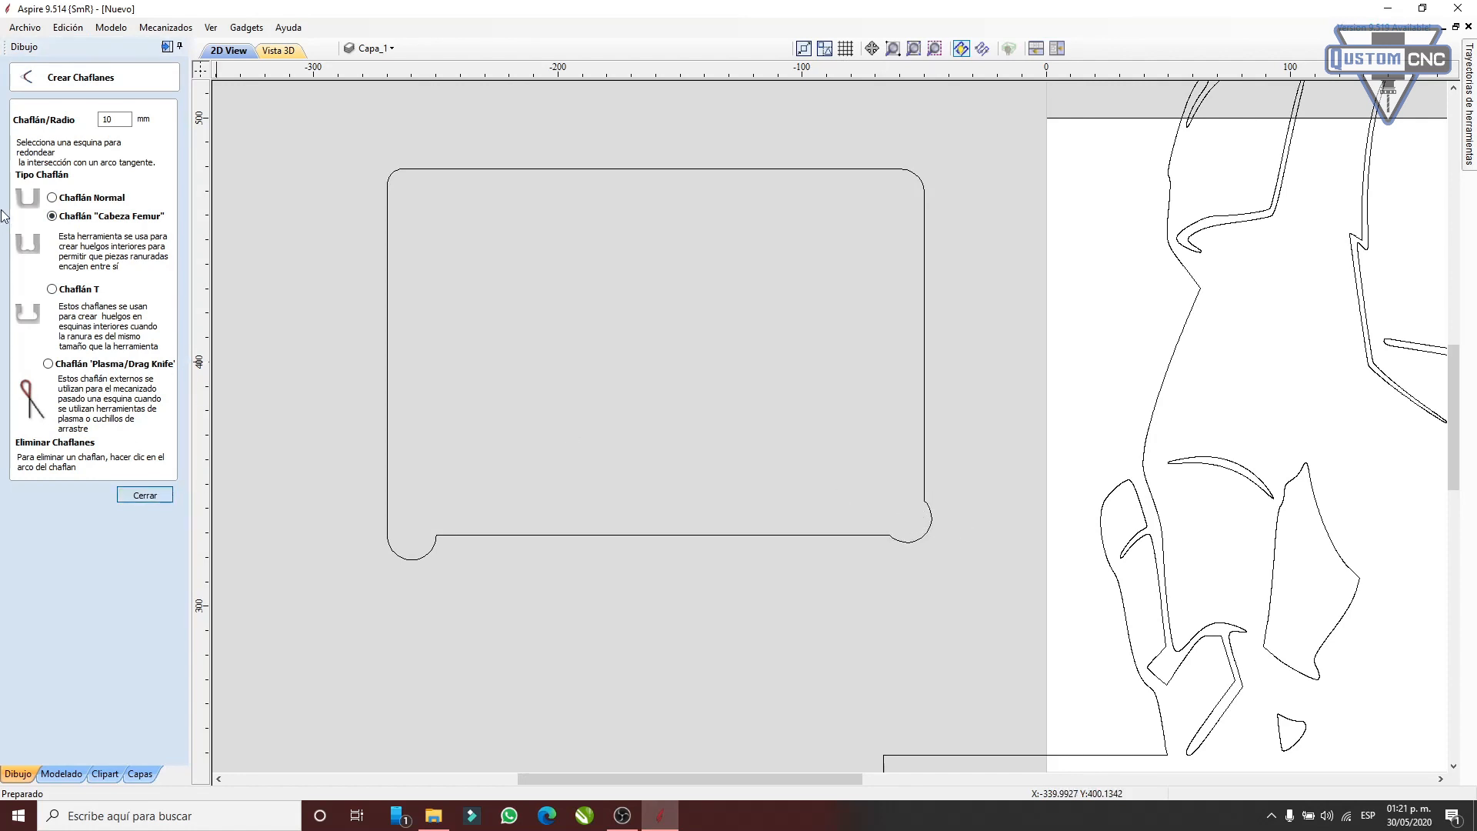
# - Draw a square-cornered rectangle of 198 by 128 mm inside the filleted outline and close the rectangle tool
pyautogui.click(63, 159)
pyautogui.moveTo(436, 215); pyautogui.dragTo(918, 526)
pyautogui.click(65, 420)
pyautogui.click(145, 416)
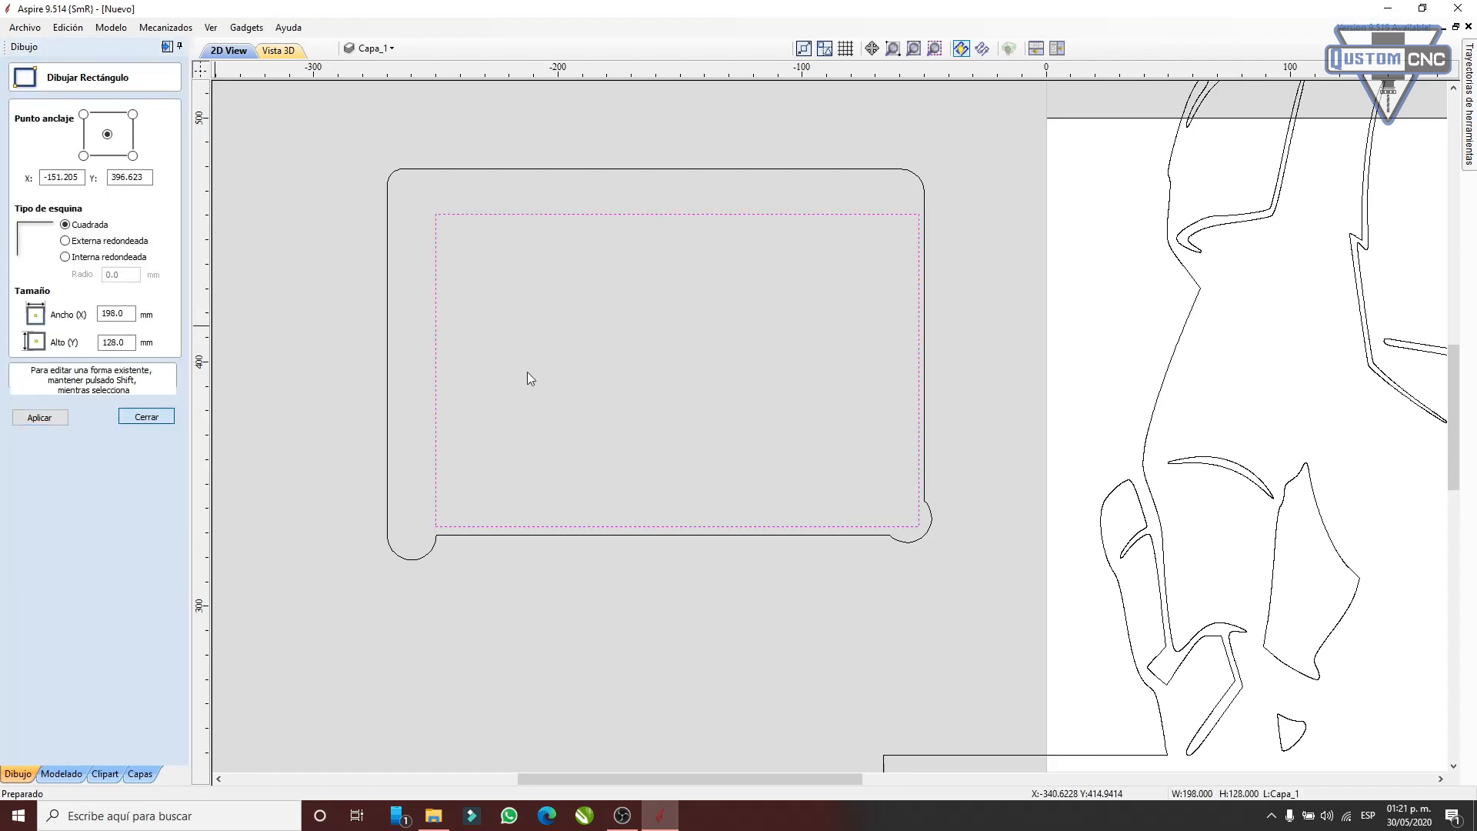
# - Nudge the inner rectangle down and to the right until its lower right corner fits into the outline's dog-bone corner
pyautogui.click(500, 170)
pyautogui.click(556, 169)
pyautogui.scroll(1, 923, 171)
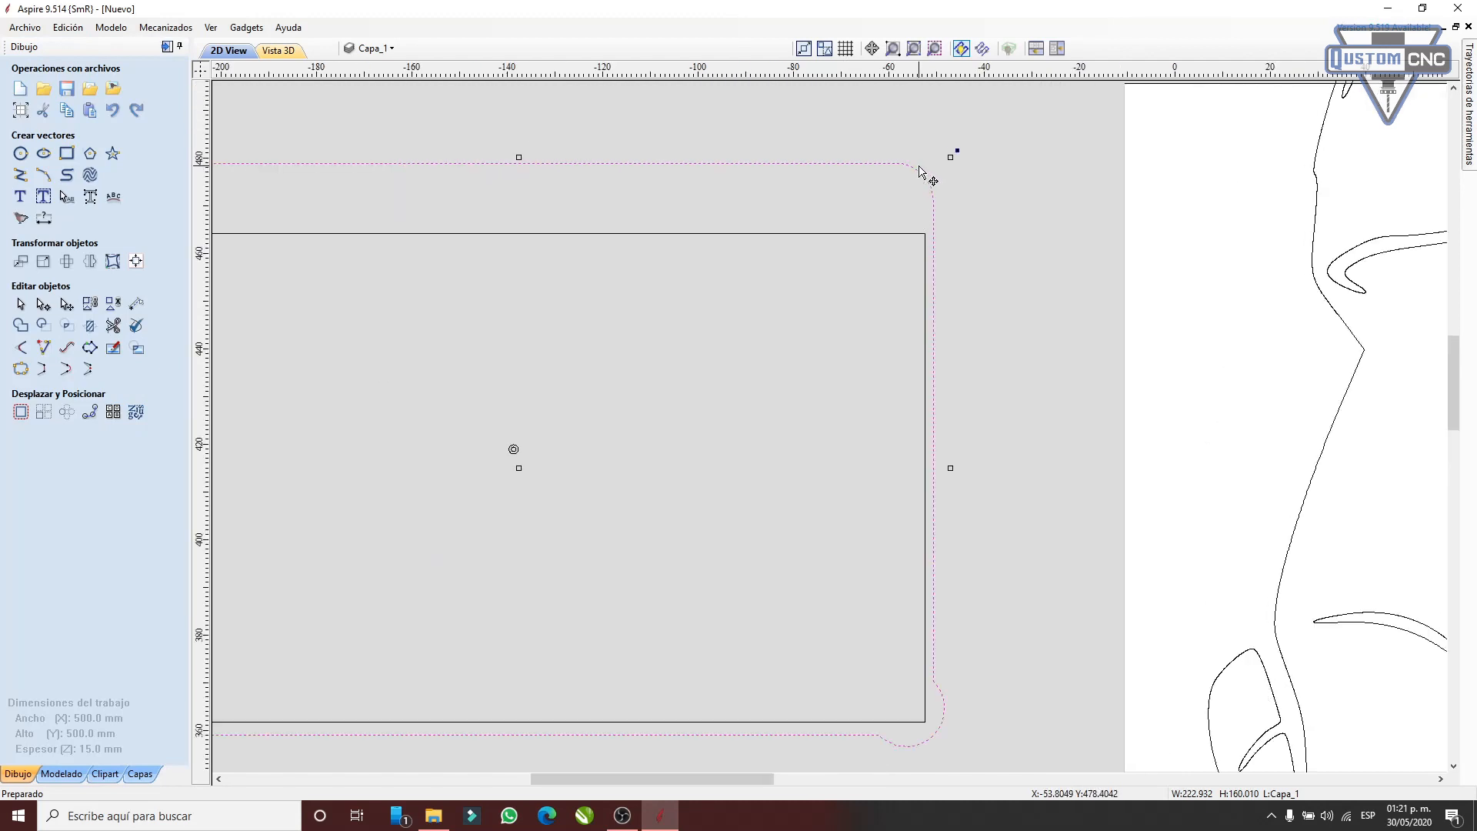
pyautogui.scroll(1, 949, 155)
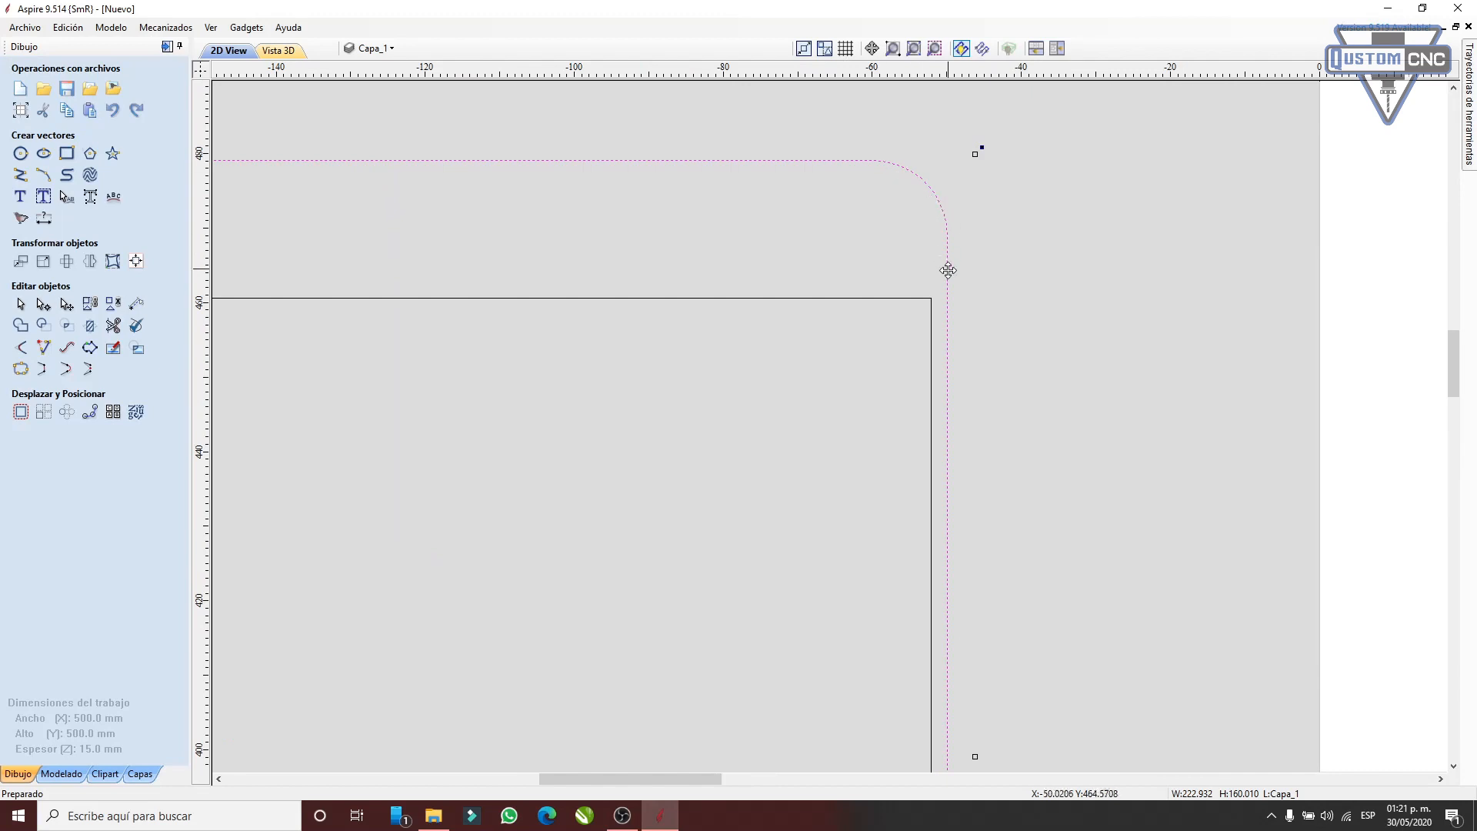
pyautogui.scroll(-3, 885, 230)
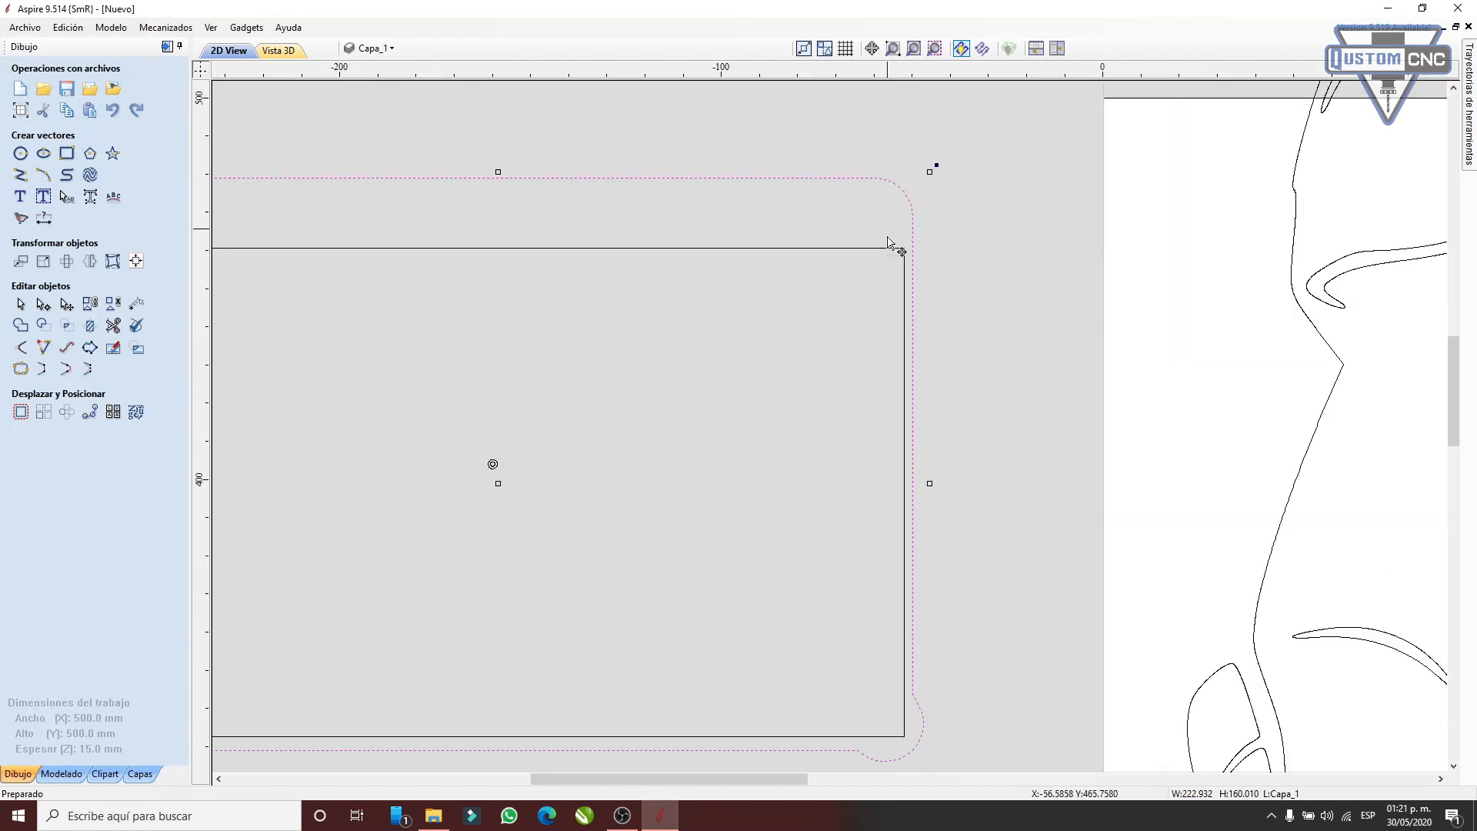
pyautogui.click(605, 247)
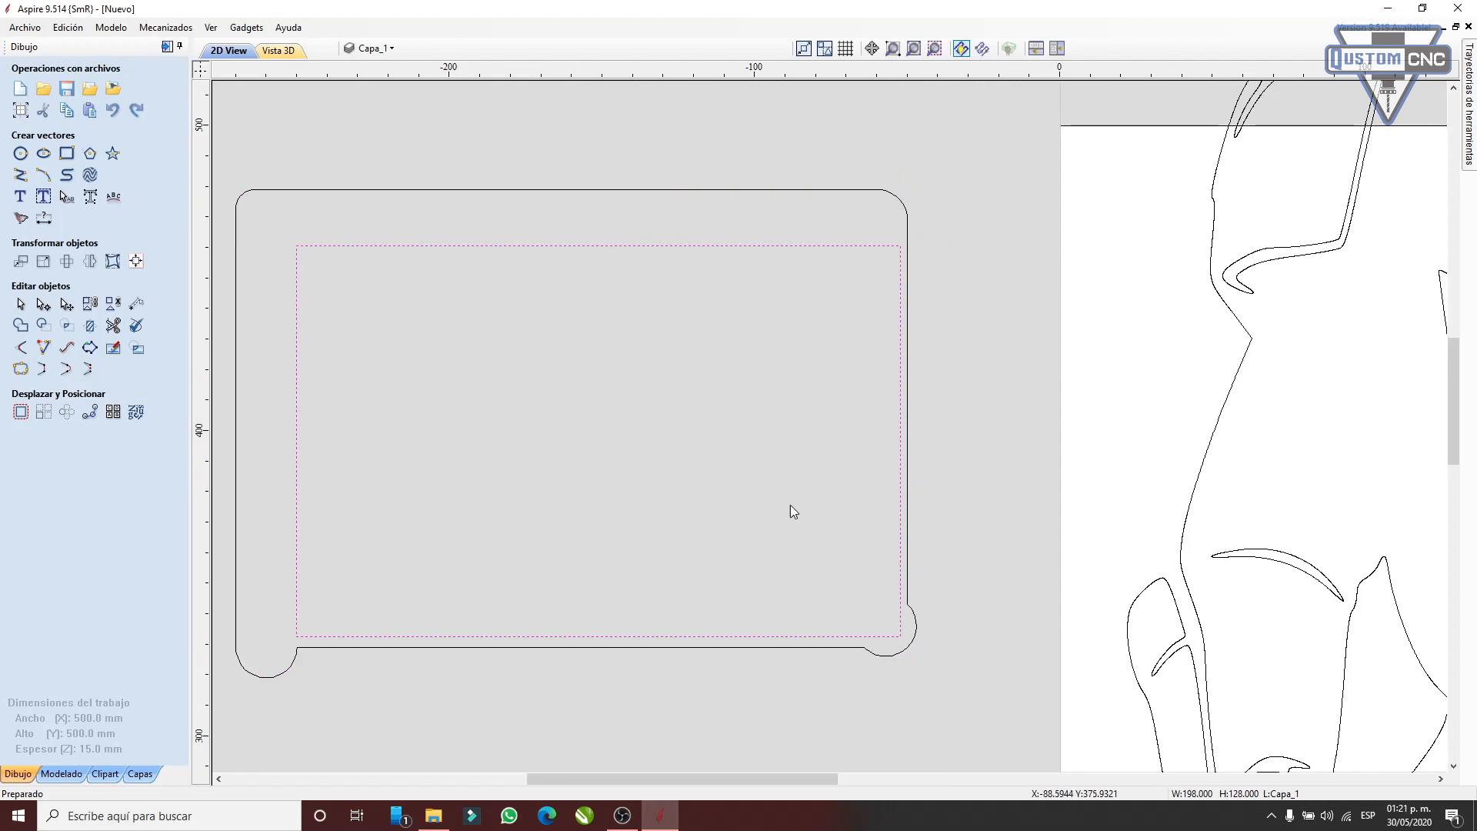
pyautogui.scroll(2, 873, 651)
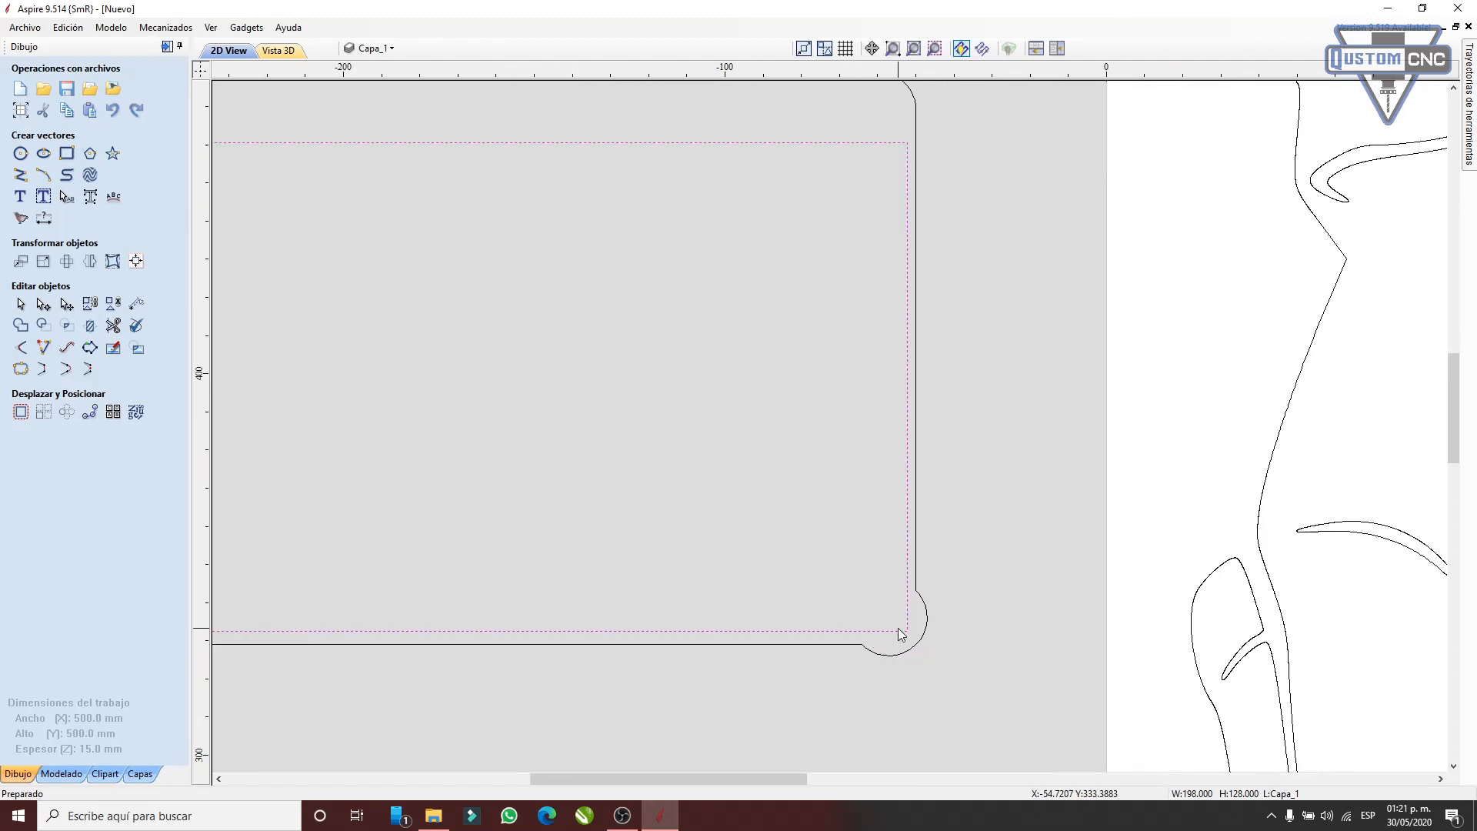
pyautogui.scroll(2, 902, 634)
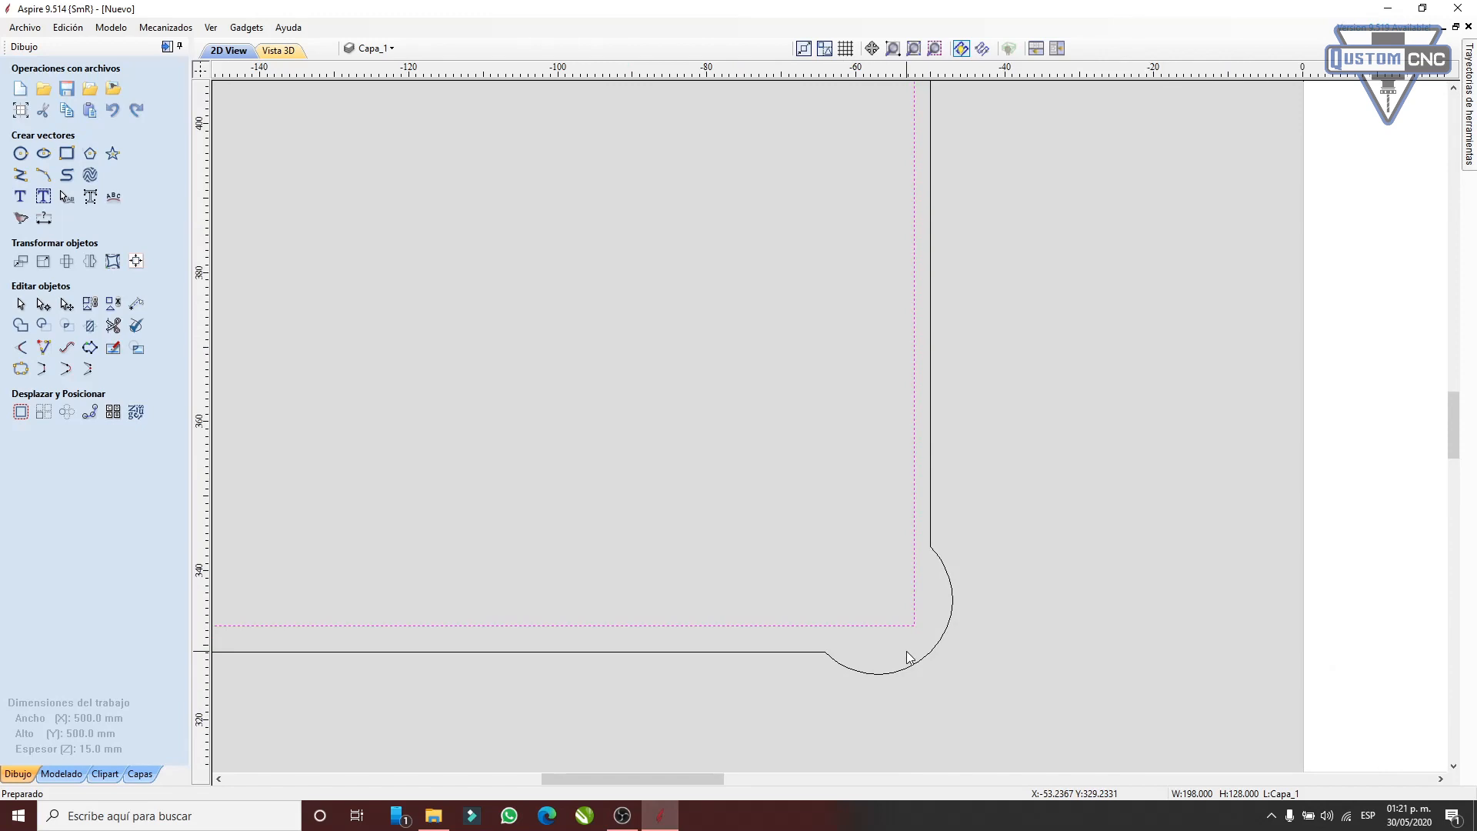
pyautogui.press('Down')
pyautogui.press('Down')
pyautogui.press('Down')
pyautogui.press('Down')
pyautogui.press('Down')
pyautogui.press('Down')
pyautogui.press('Down')
pyautogui.press('Down')
pyautogui.press('Down')
pyautogui.press('Down')
pyautogui.press('Down')
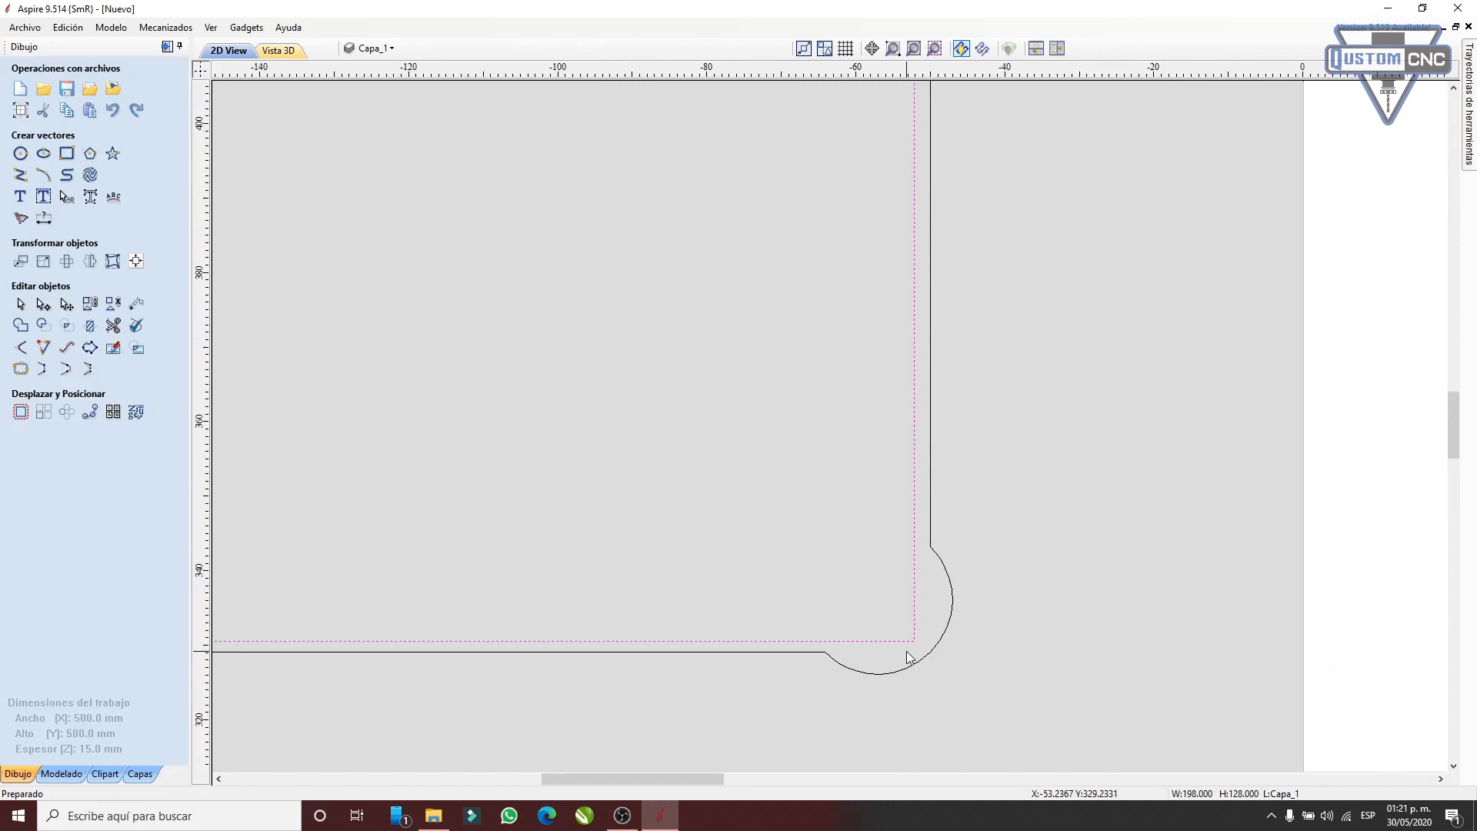
pyautogui.press('Right')
pyautogui.press('Right')
pyautogui.press('Right')
pyautogui.press('Right')
pyautogui.press('Up')
pyautogui.press('Right')
pyautogui.press('Right')
pyautogui.press('Right')
pyautogui.press('Right')
pyautogui.scroll(-2, 917, 580)
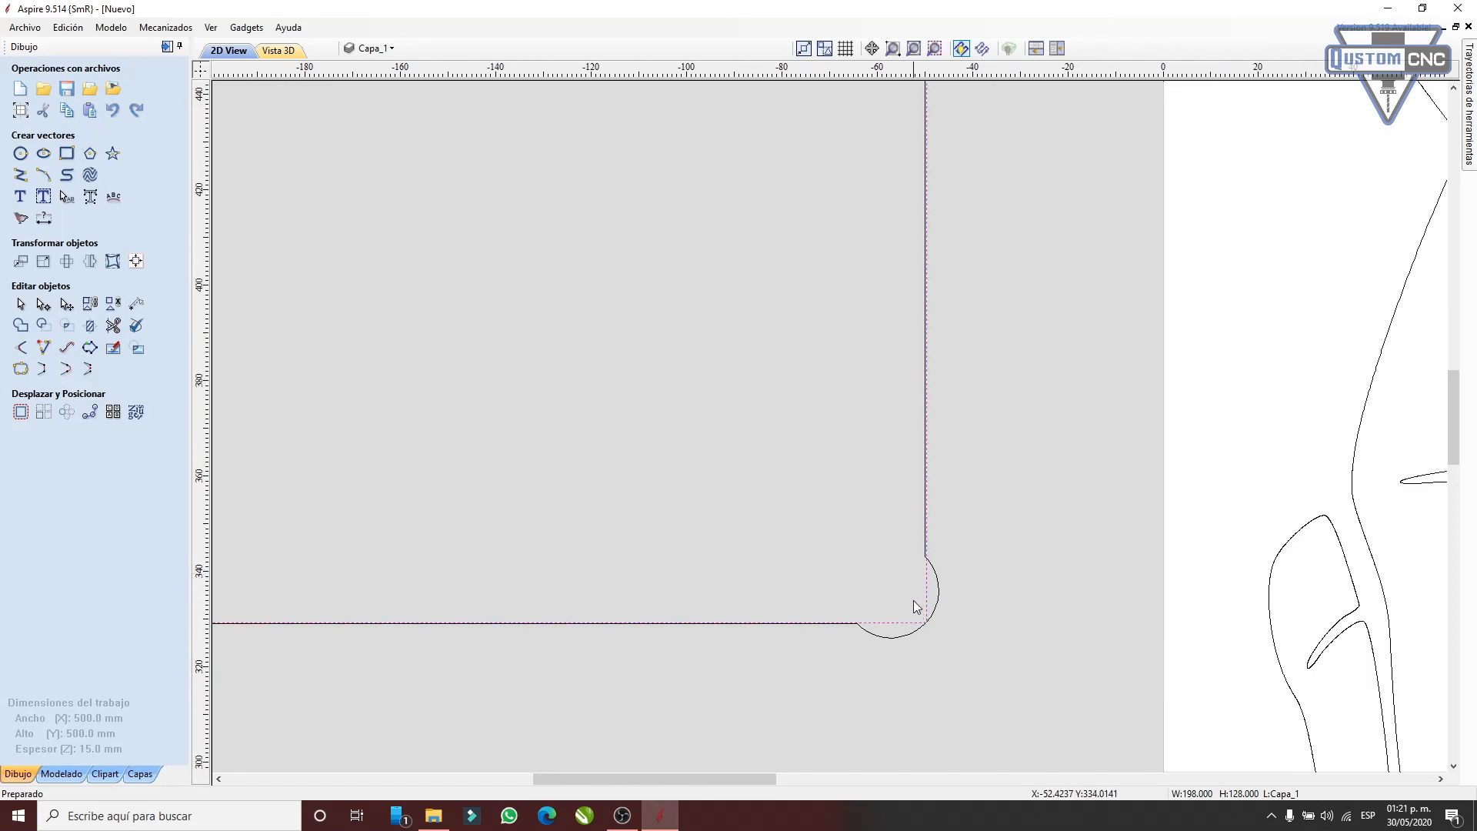
pyautogui.scroll(-2, 892, 299)
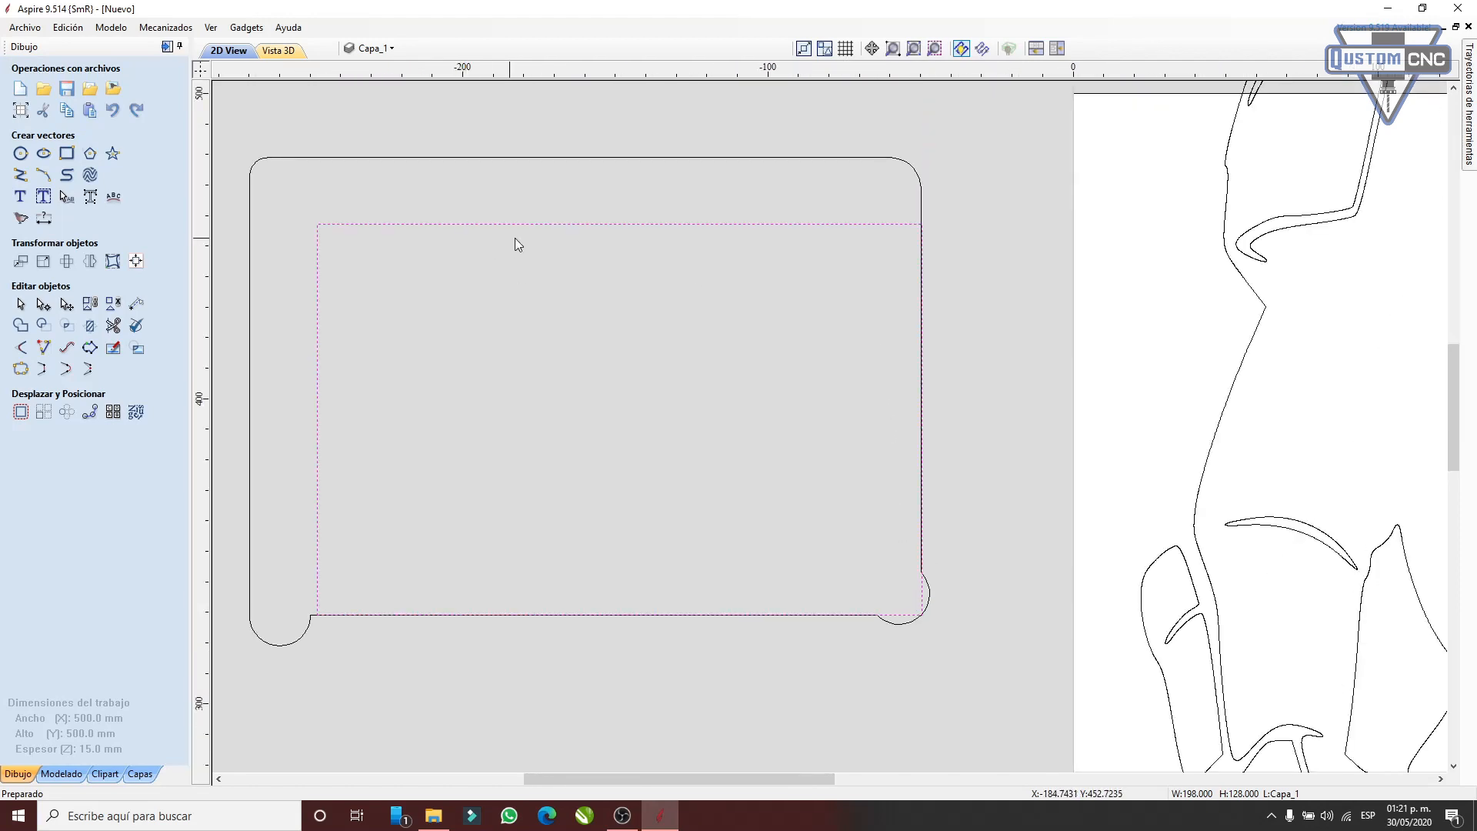
# - View the instructions of the Extend Vectors tool (Extender Vectores) and close it without extending anything
pyautogui.click(857, 159)
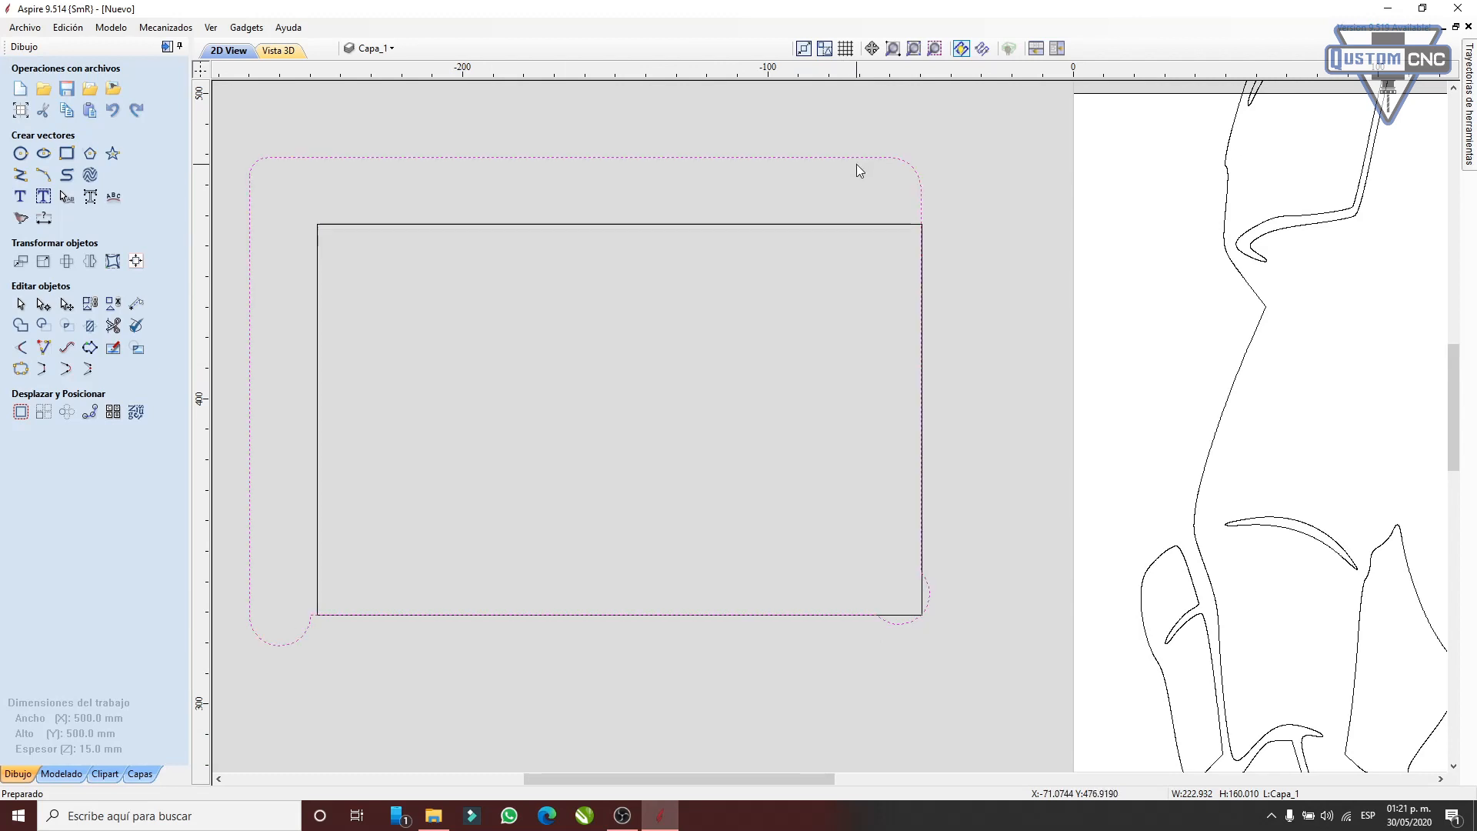
pyautogui.click(26, 350)
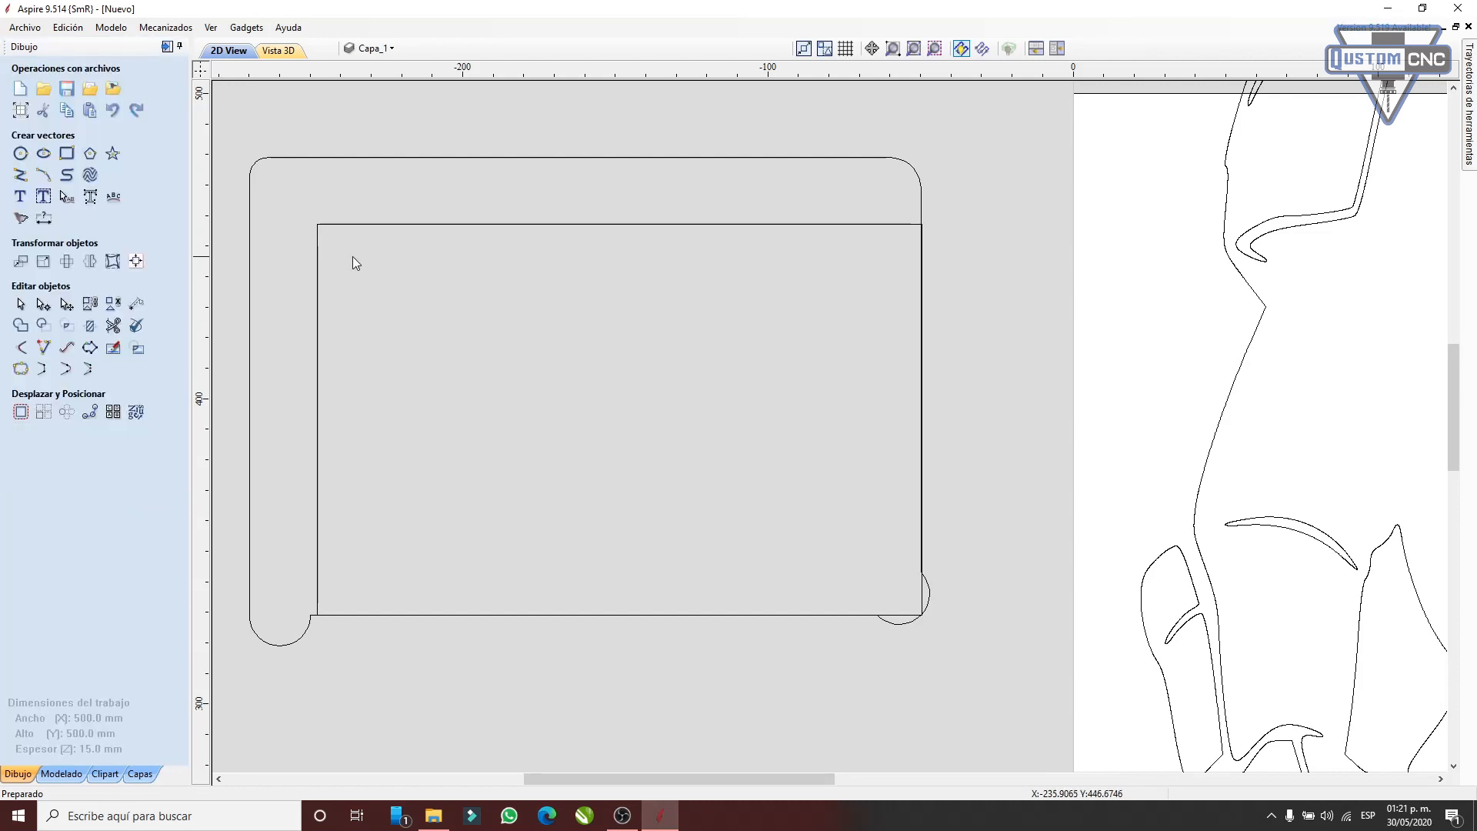
pyautogui.click(319, 261)
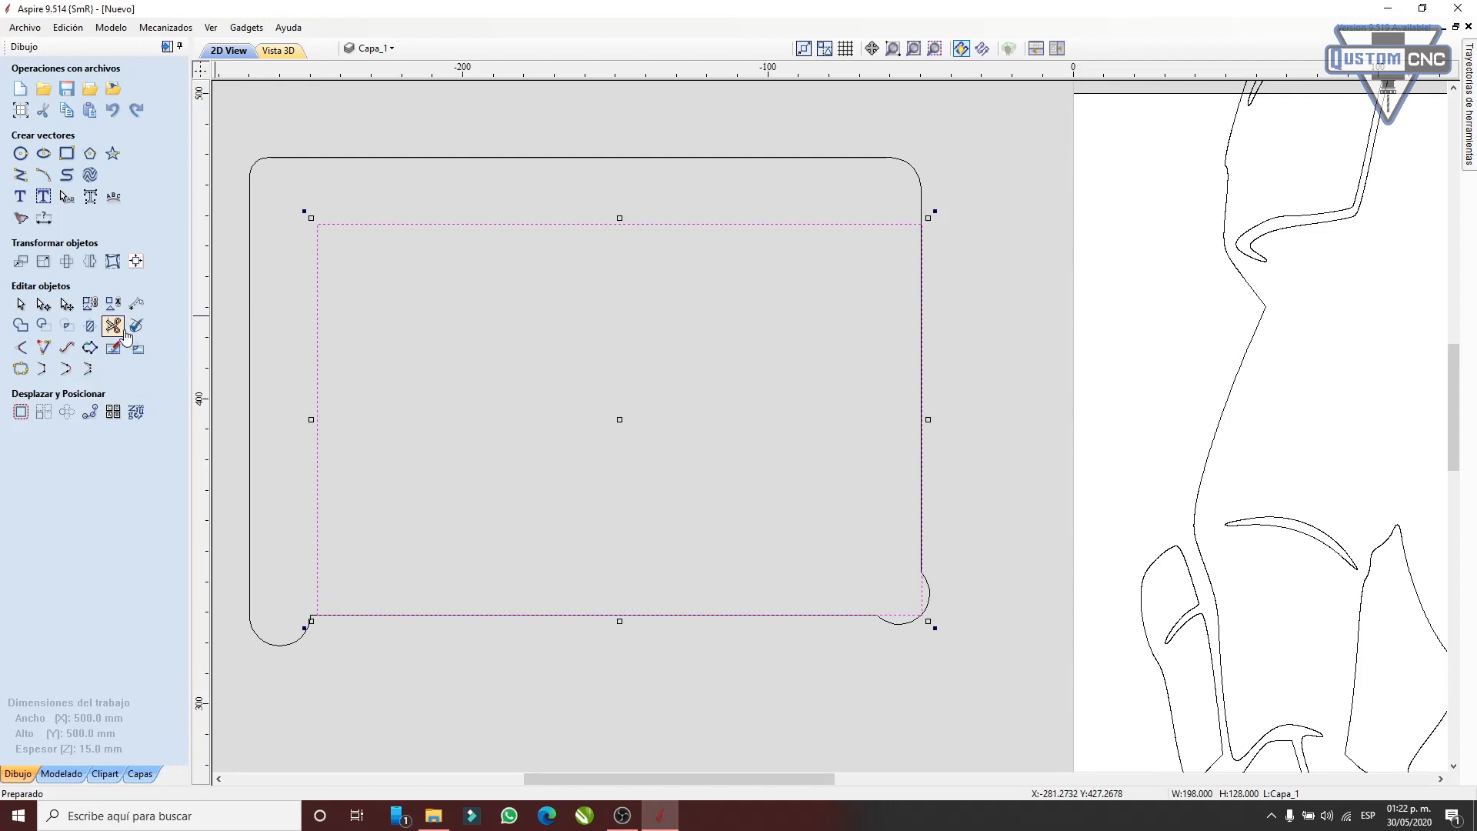
pyautogui.click(43, 348)
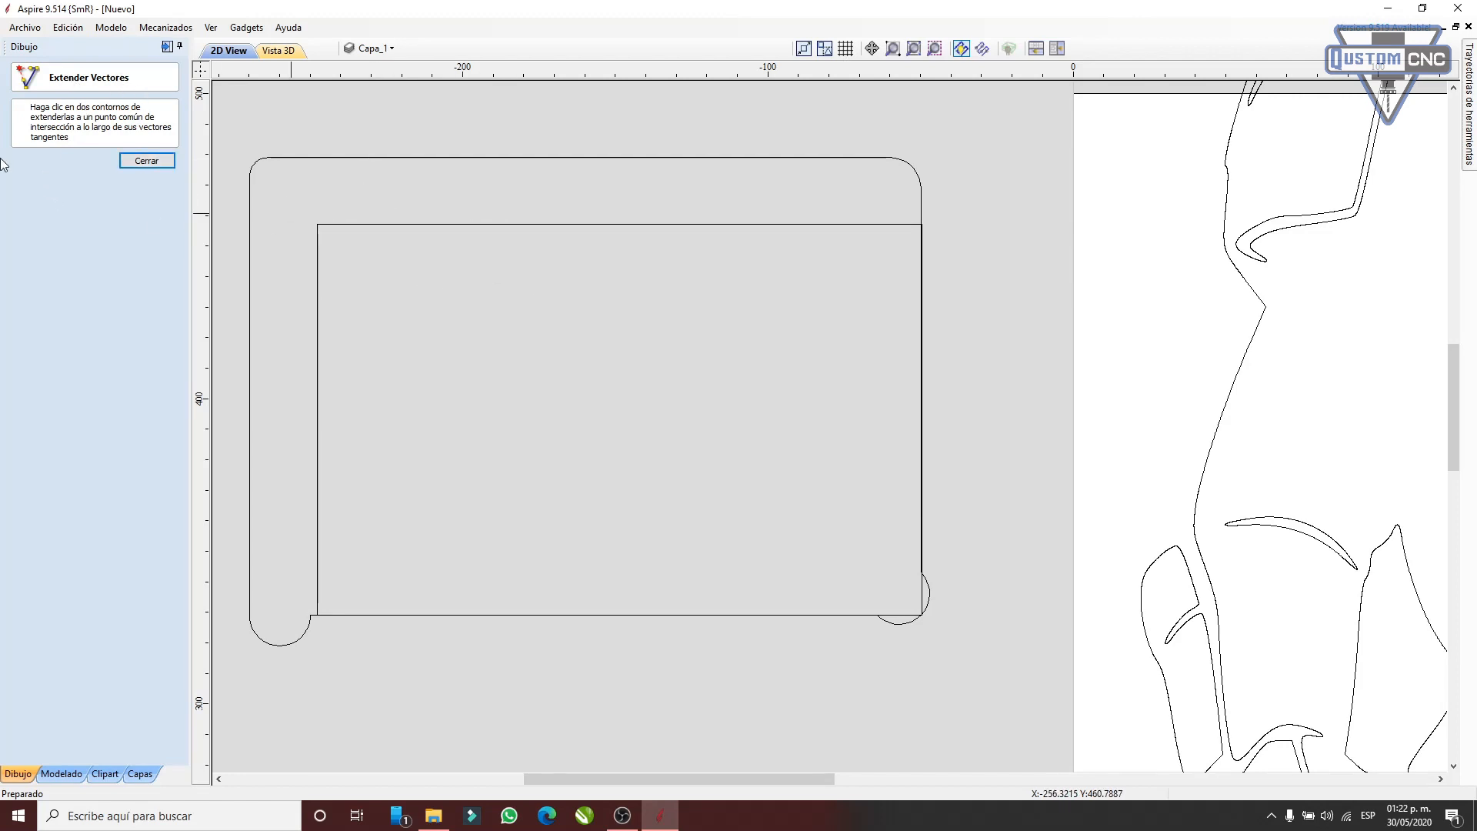
pyautogui.click(146, 160)
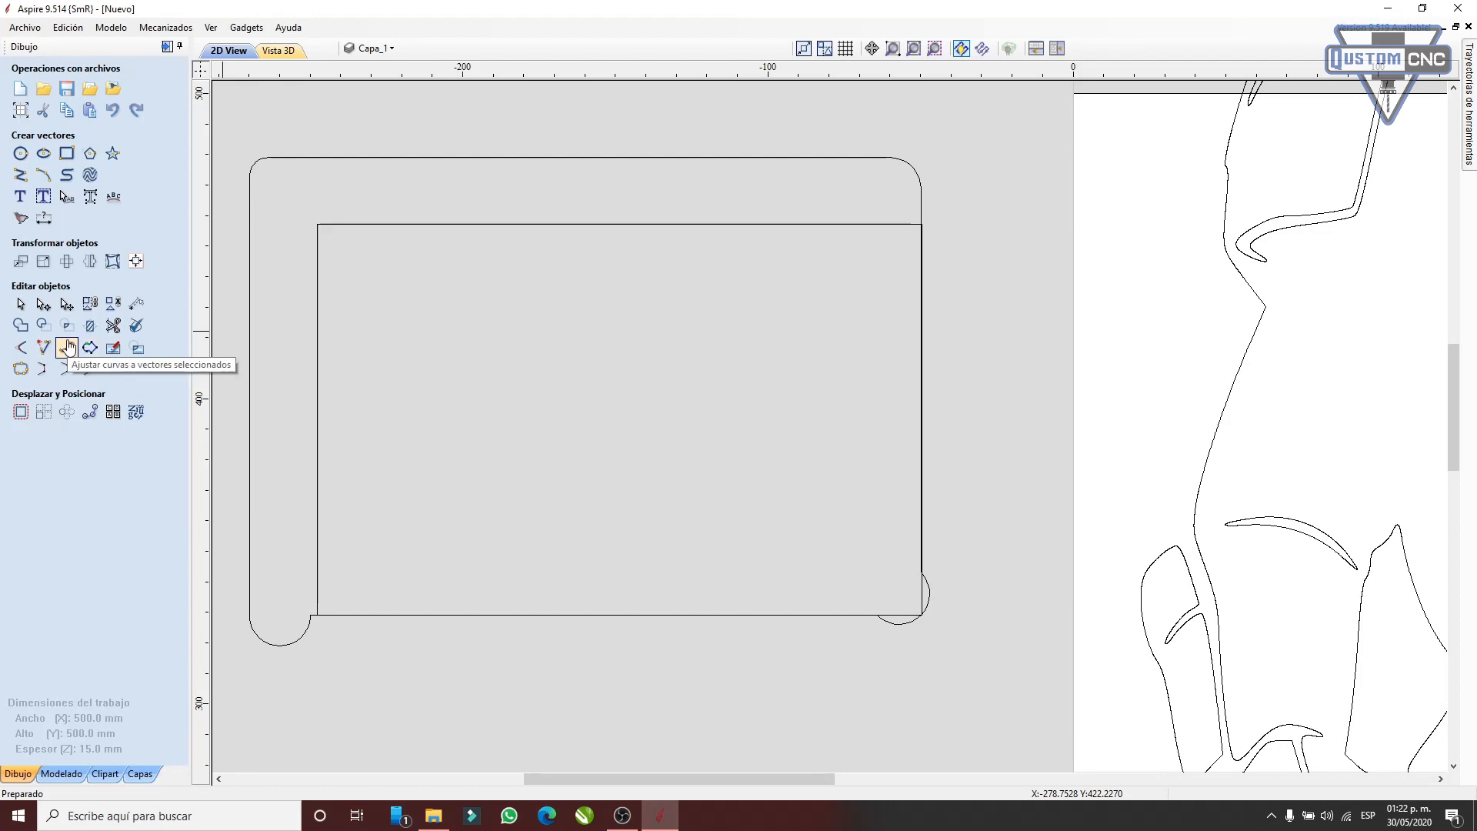
# - Delete both the filleted outline and the rectangle inside it
pyautogui.scroll(-2, 306, 369)
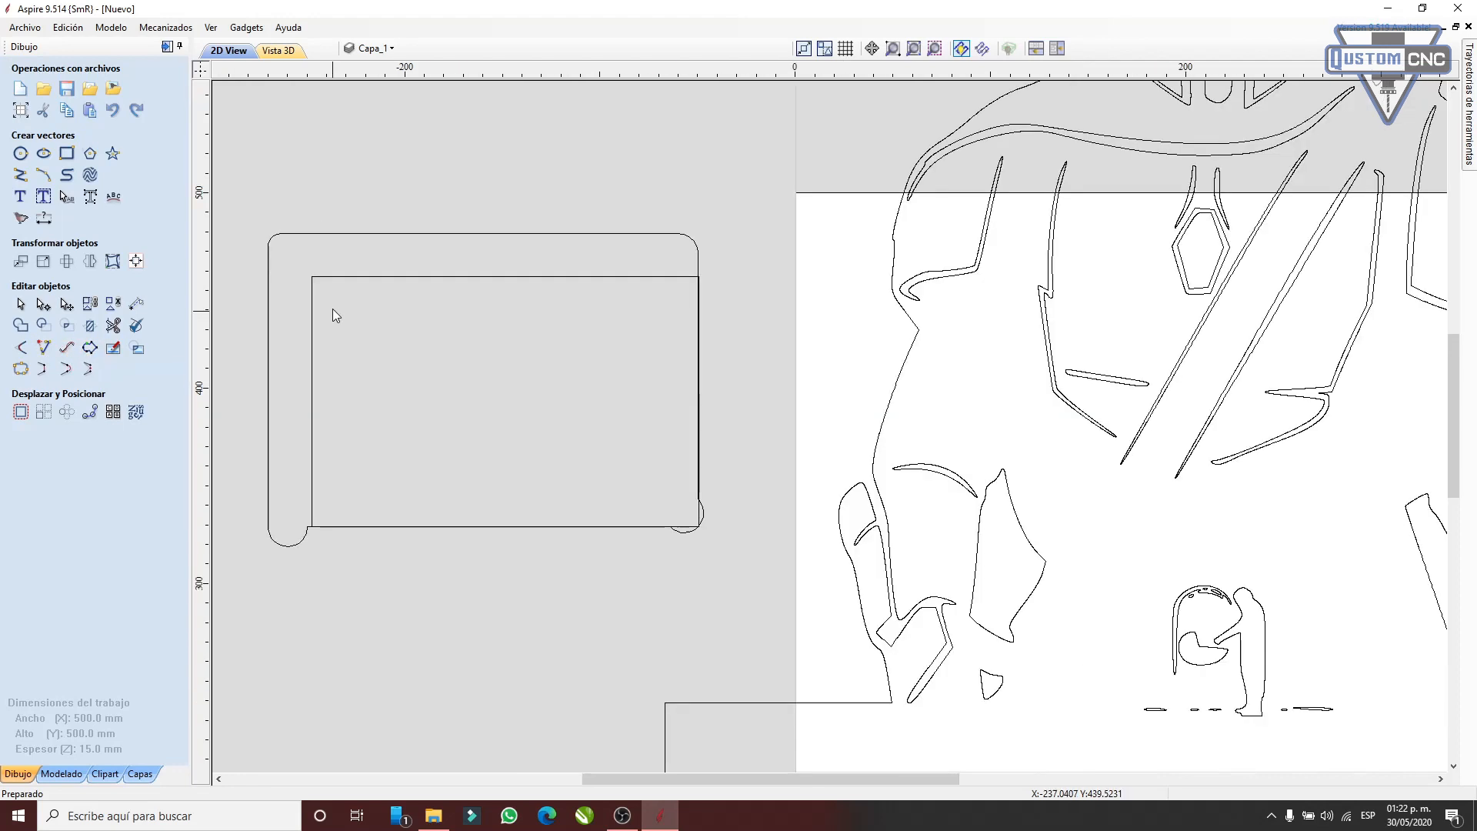
pyautogui.moveTo(225, 210); pyautogui.dragTo(740, 592)
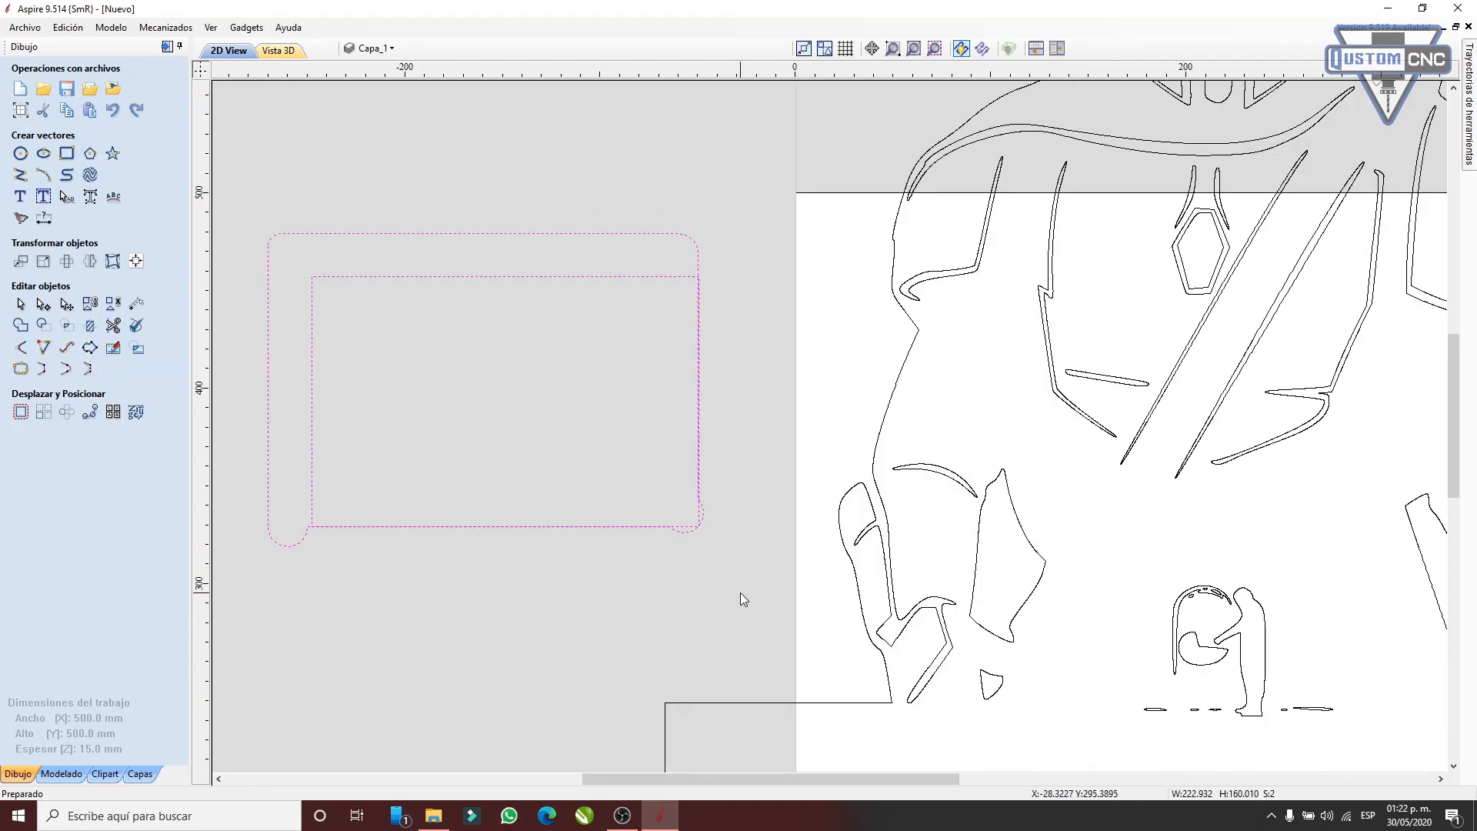
pyautogui.press('Delete')
# - Preview fitting circular arcs to the whole Mandalorian drawing at 0.01 mm tolerance, keeping sharp corners up to 60 degrees and replacing the selected vectors
pyautogui.scroll(-2, 869, 362)
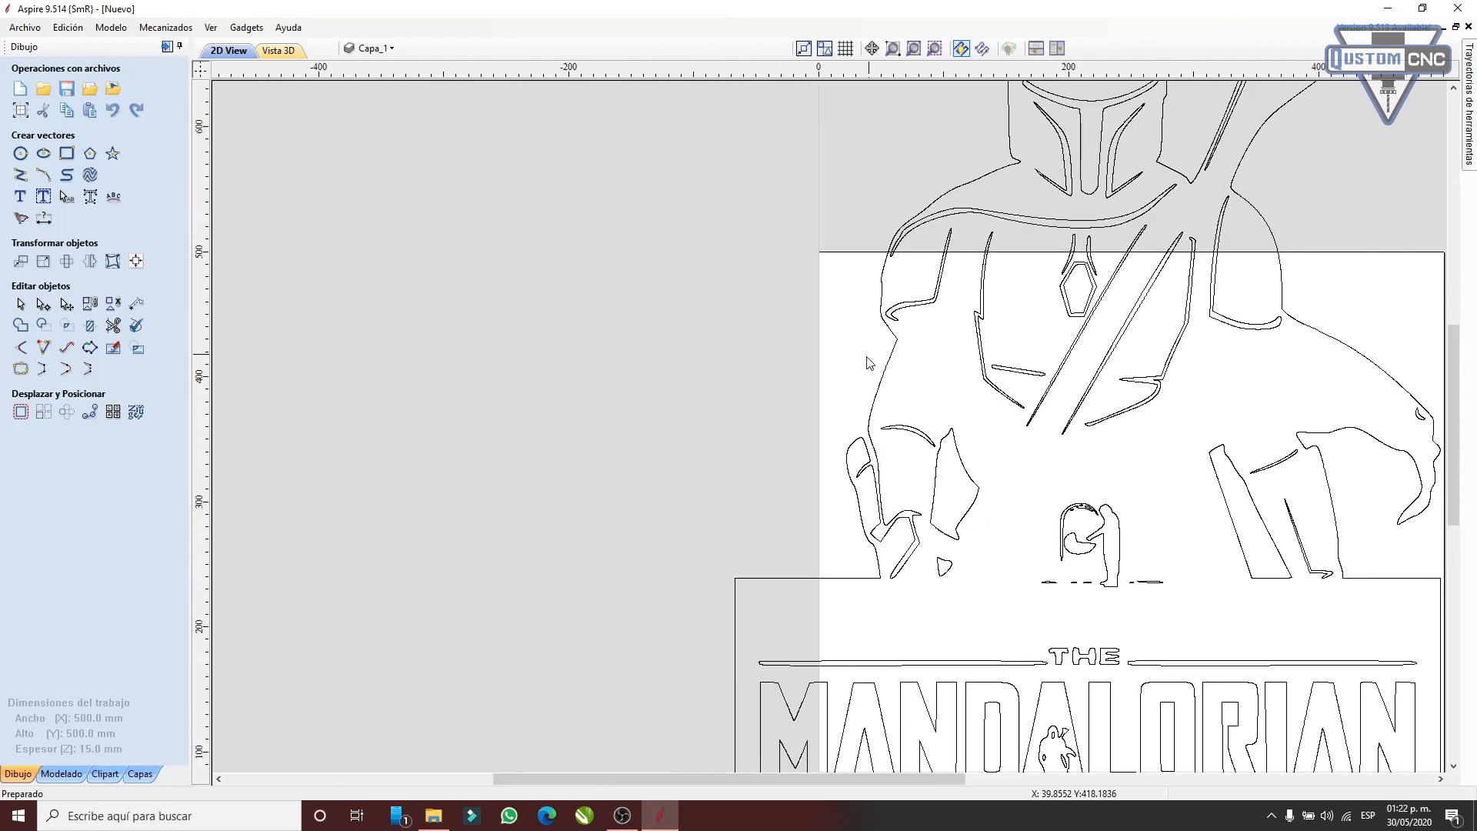
pyautogui.scroll(-2, 870, 362)
pyautogui.scroll(-2, 932, 372)
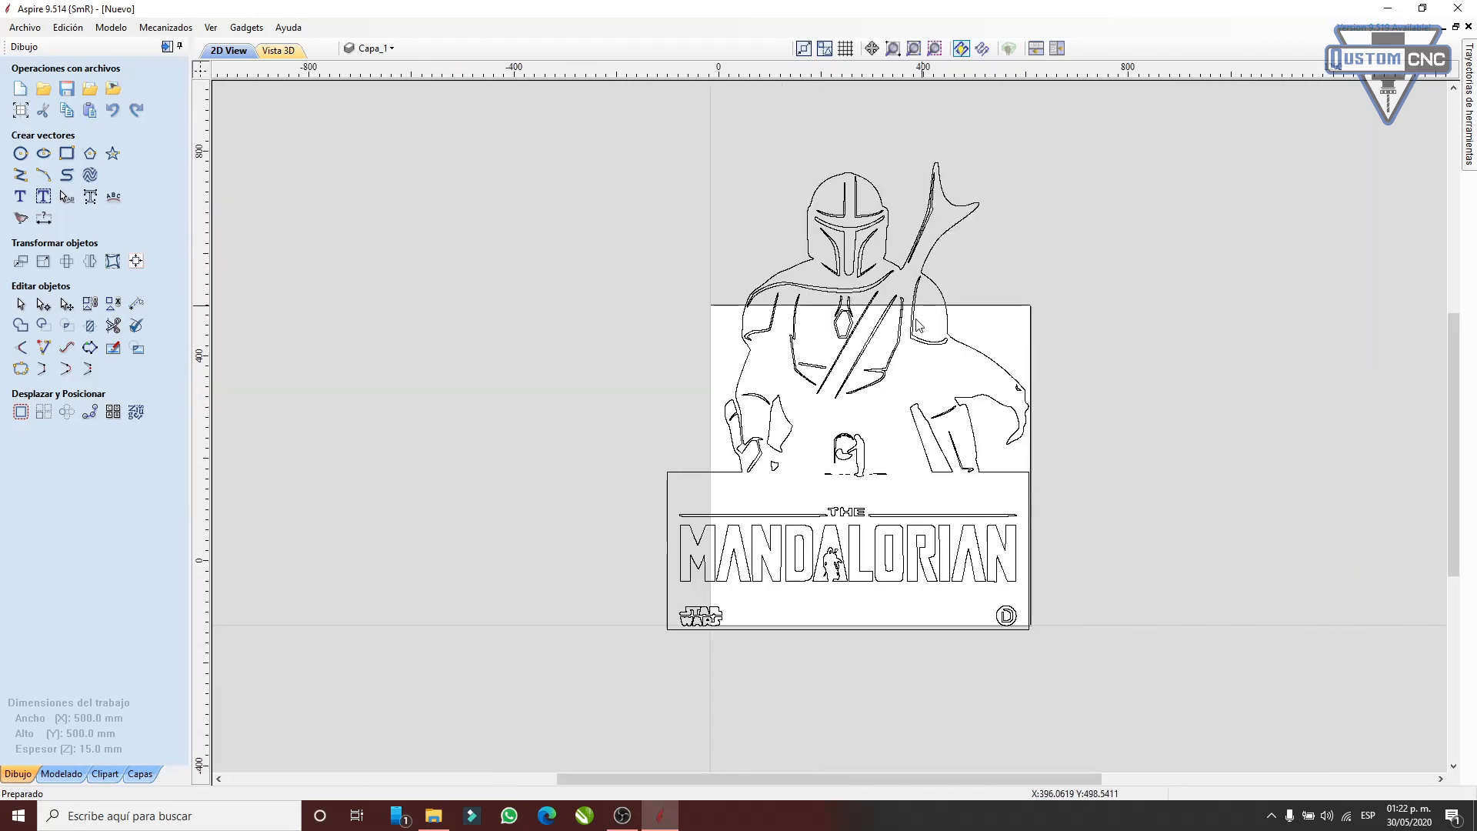
pyautogui.scroll(-1, 917, 324)
pyautogui.moveTo(610, 154)
pyautogui.mouseDown()
pyautogui.moveTo(1170, 598)
pyautogui.moveTo(1145, 602)
pyautogui.mouseUp()
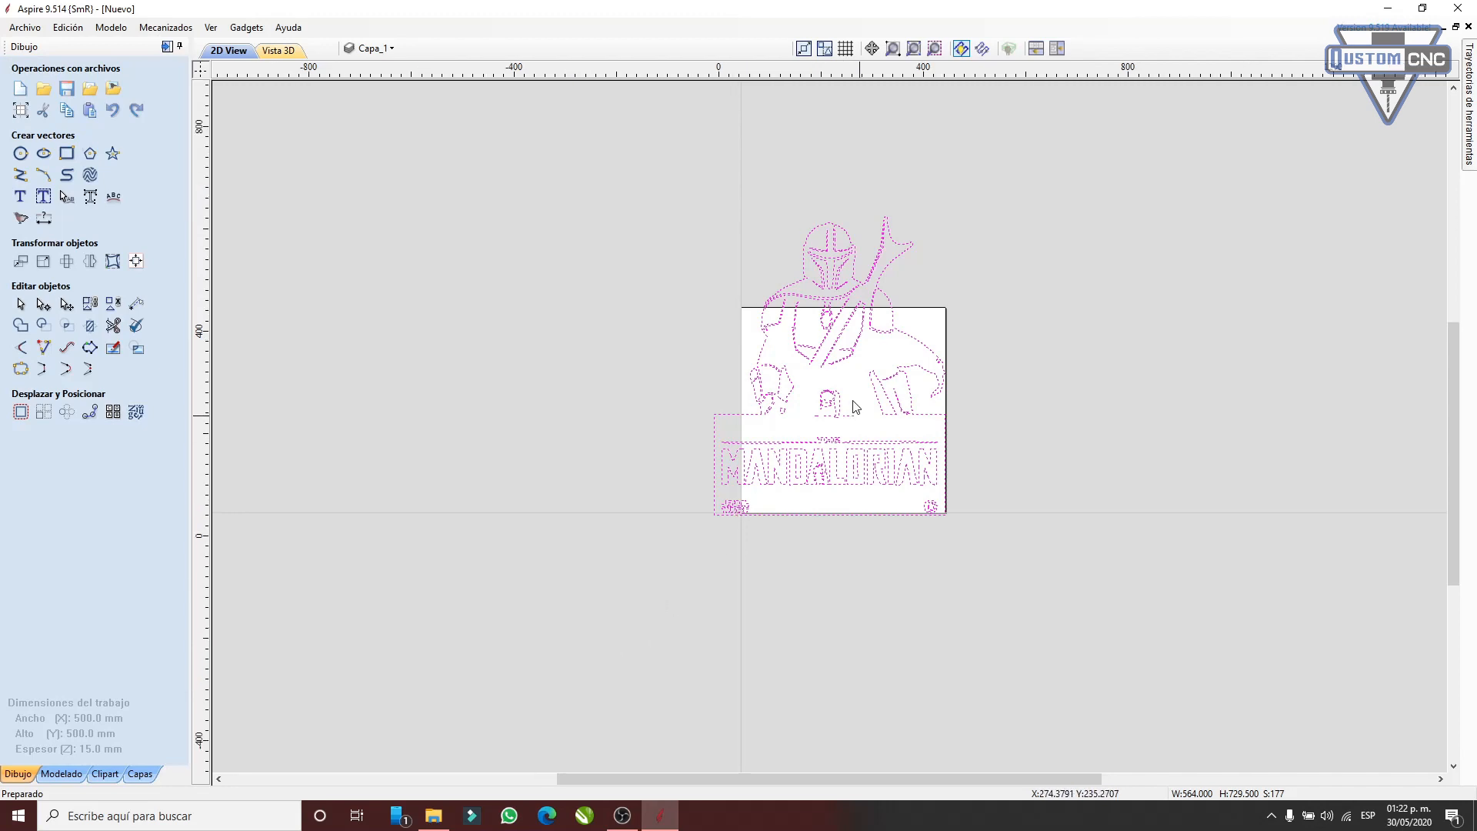
pyautogui.scroll(1, 852, 408)
pyautogui.scroll(1, 855, 379)
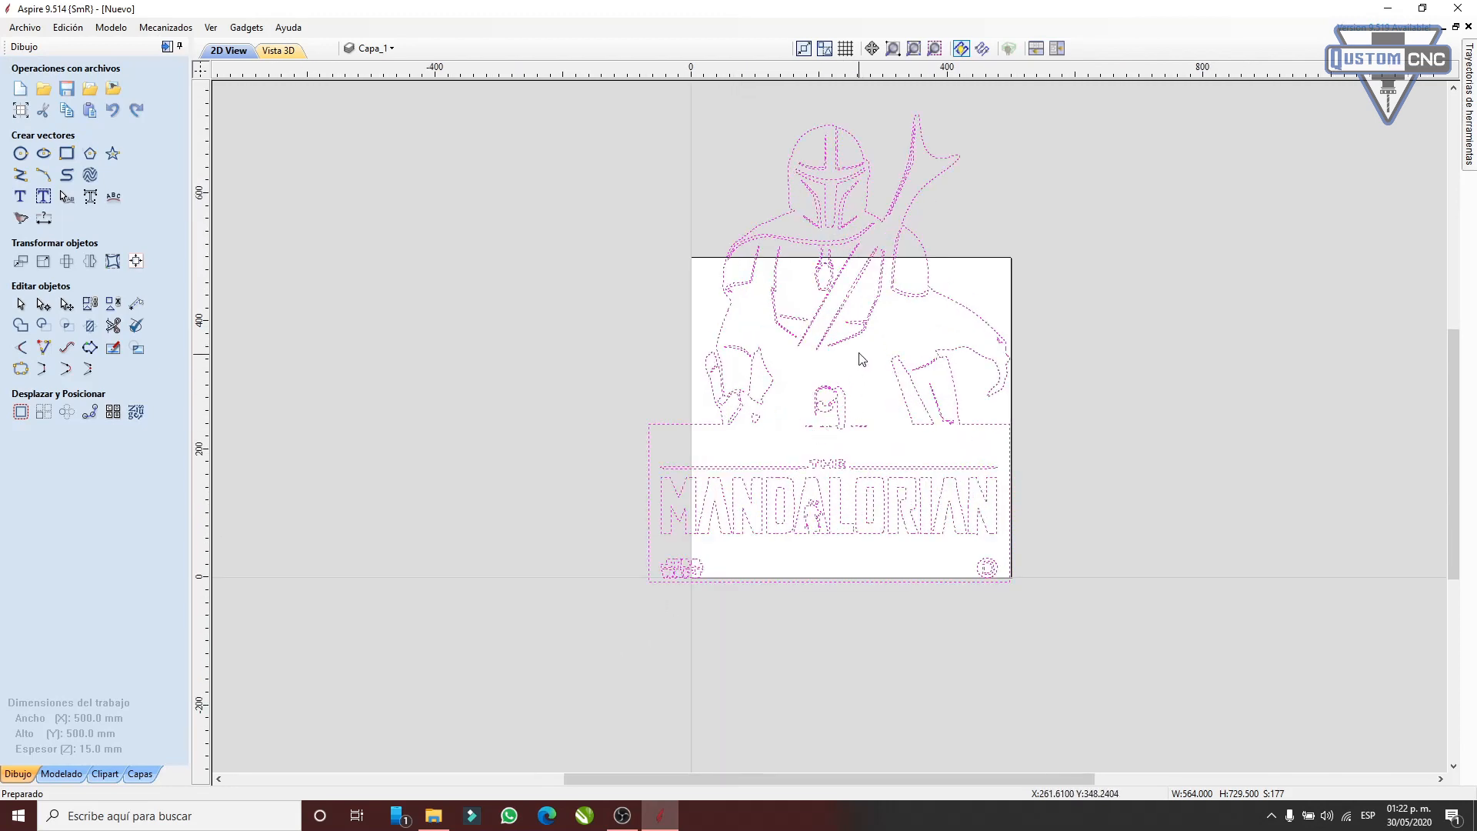
pyautogui.click(67, 350)
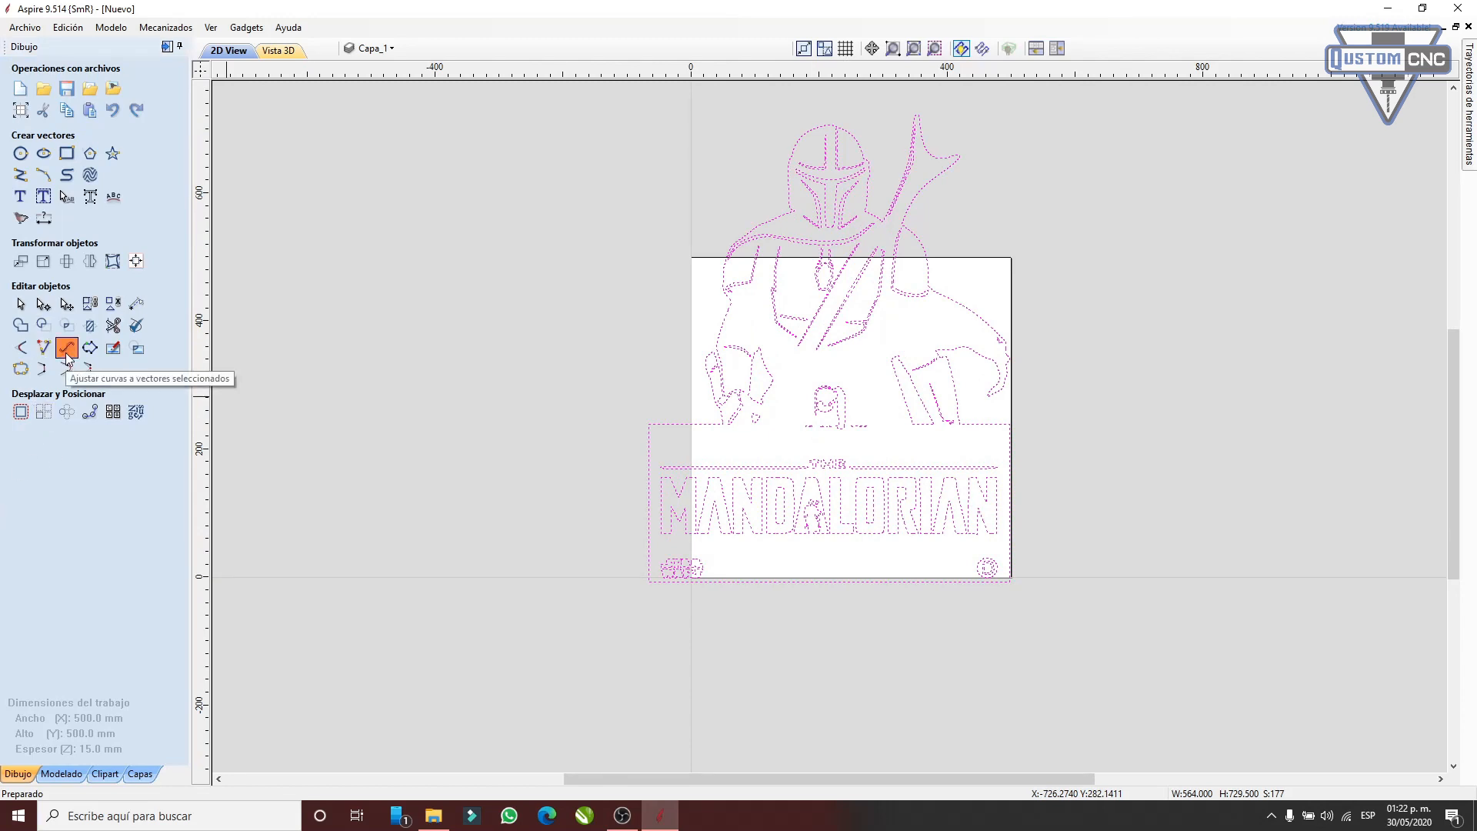
pyautogui.click(66, 352)
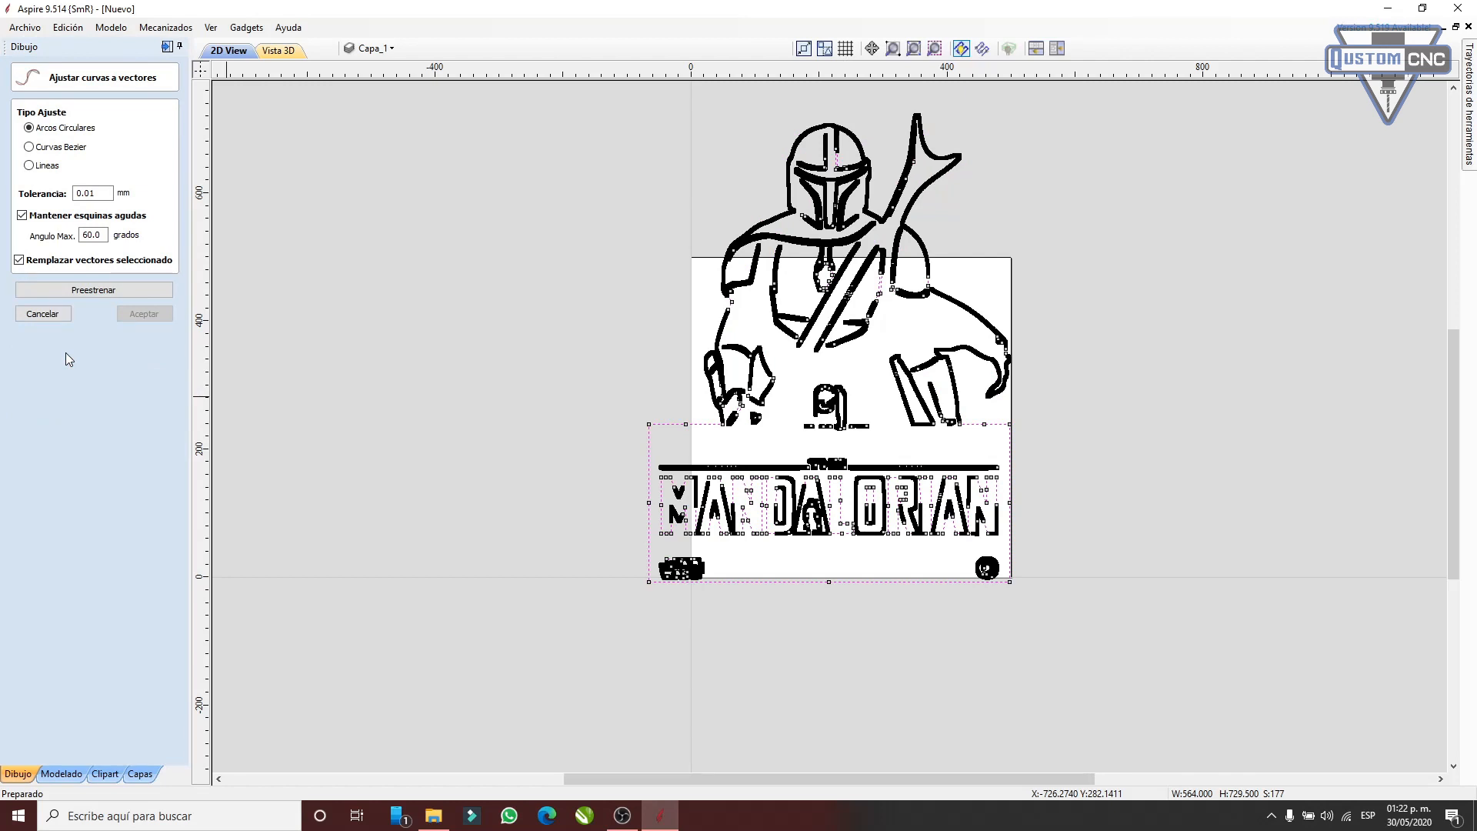
pyautogui.click(91, 290)
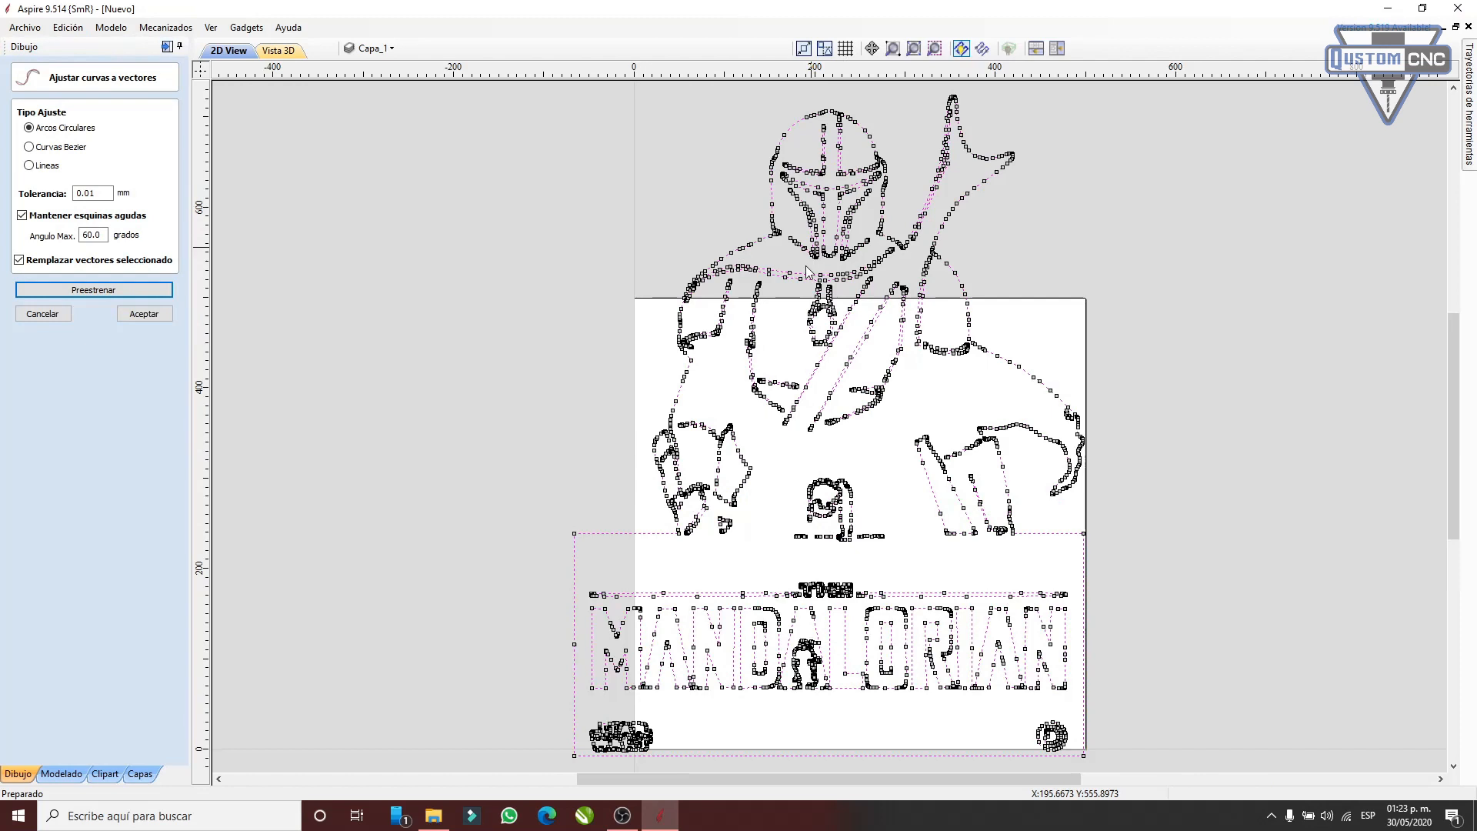
# - Check the previewed nodes on the figure and lettering and accept the circular-arc fit
pyautogui.scroll(3, 805, 261)
pyautogui.scroll(-6, 861, 423)
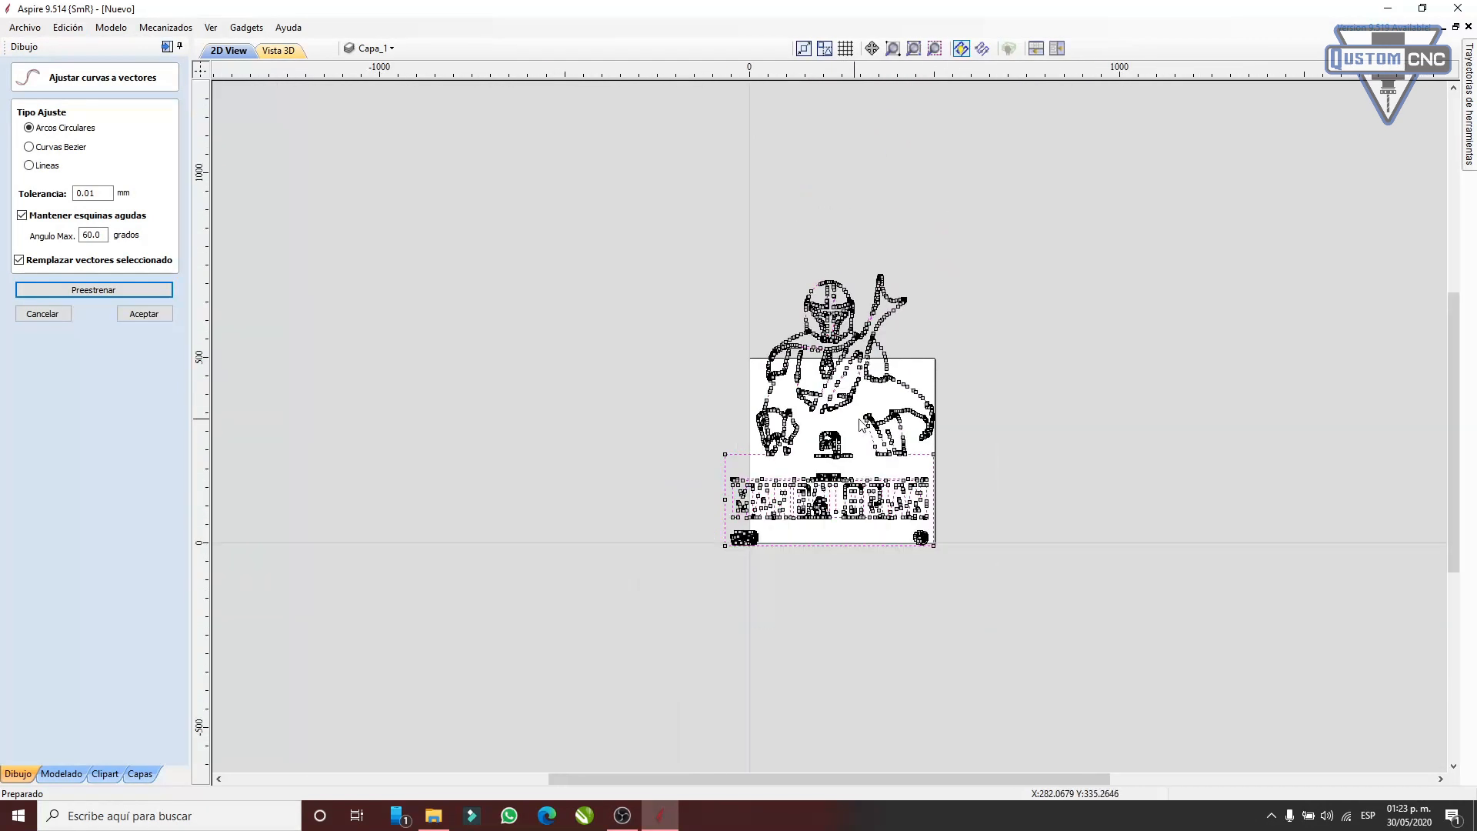
pyautogui.scroll(5, 850, 470)
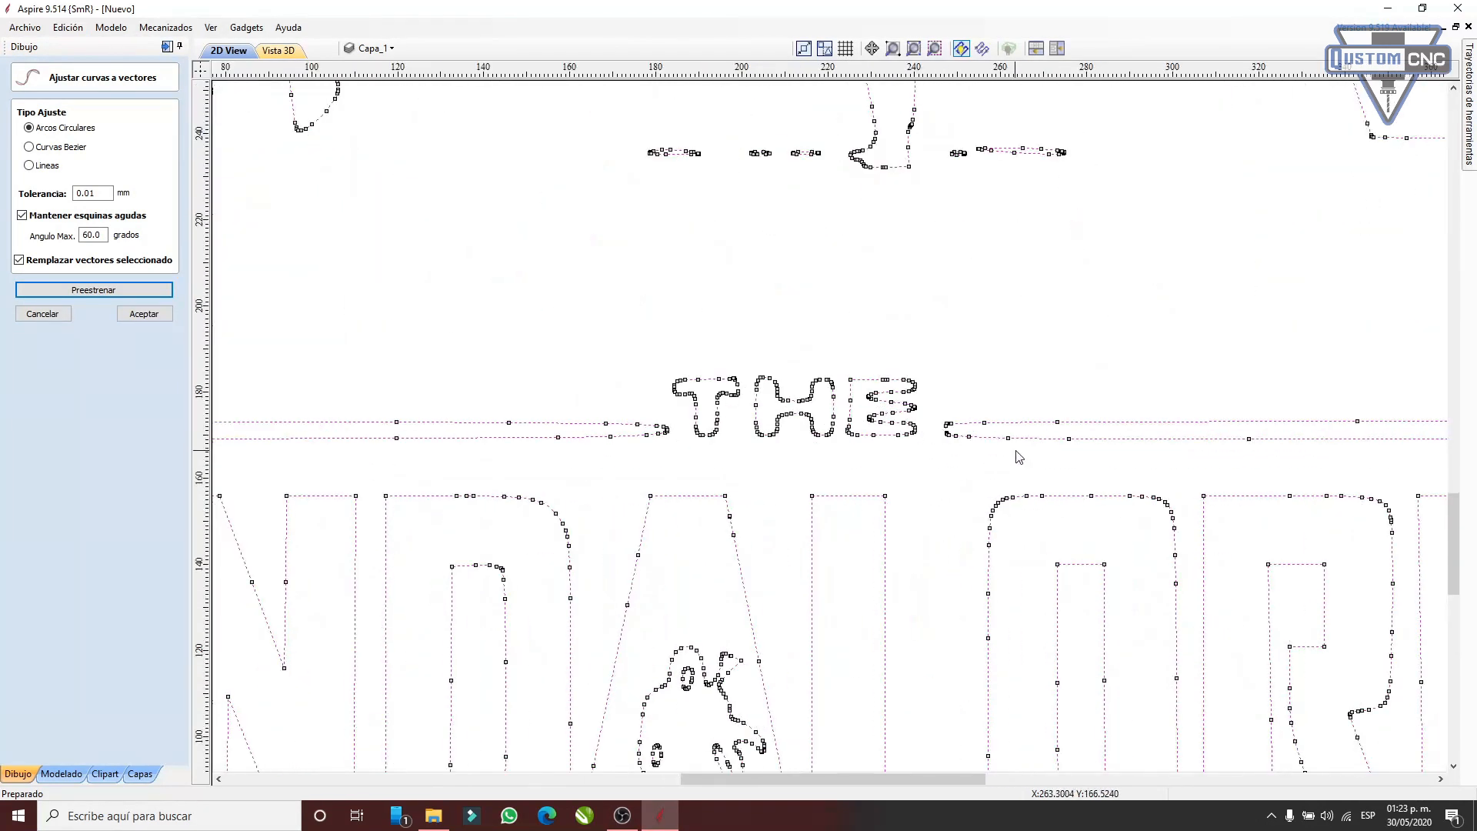
pyautogui.scroll(-6, 1018, 456)
pyautogui.scroll(2, 999, 358)
pyautogui.scroll(-1, 886, 266)
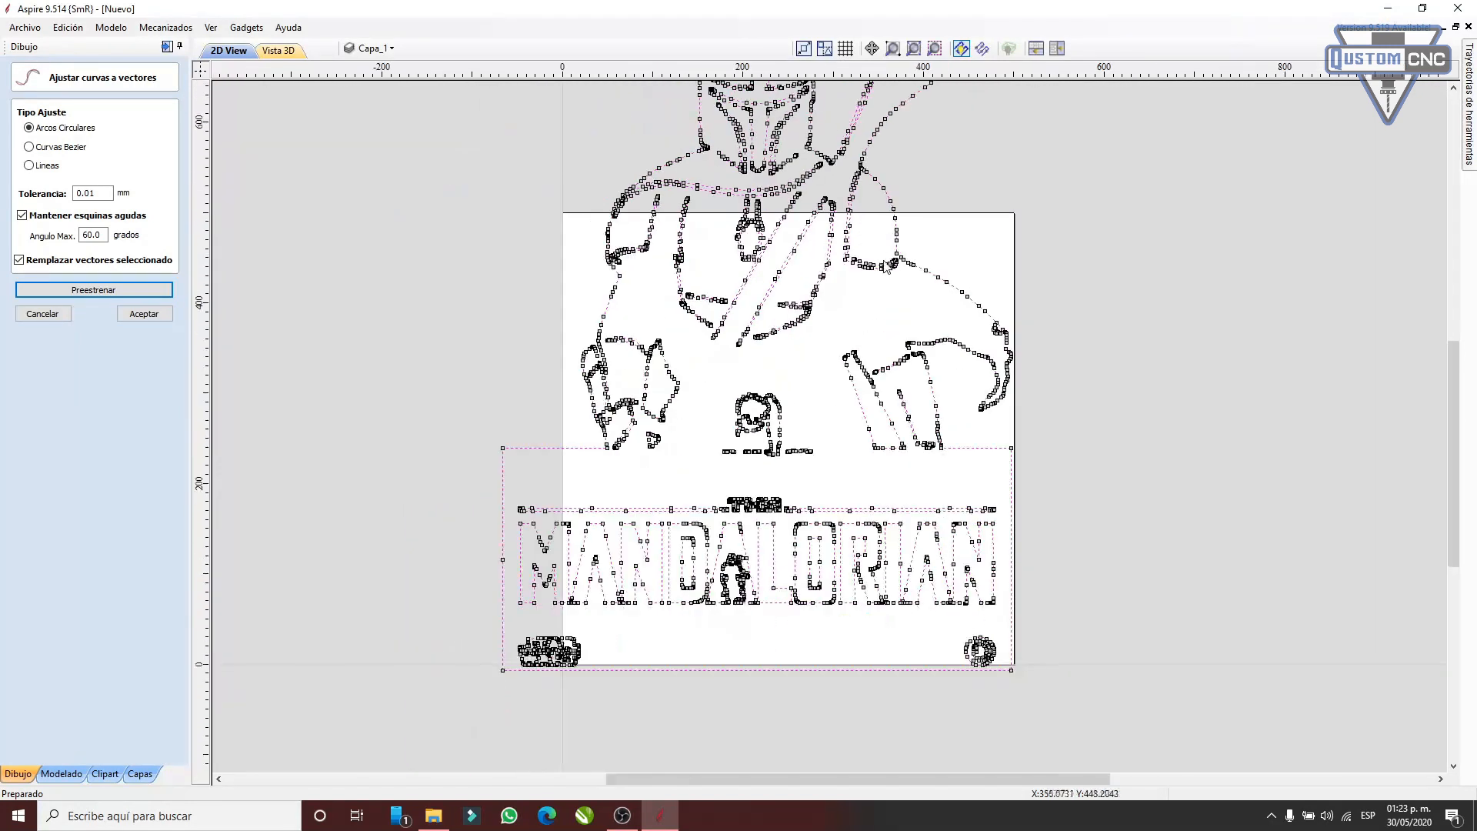
pyautogui.scroll(-3, 887, 265)
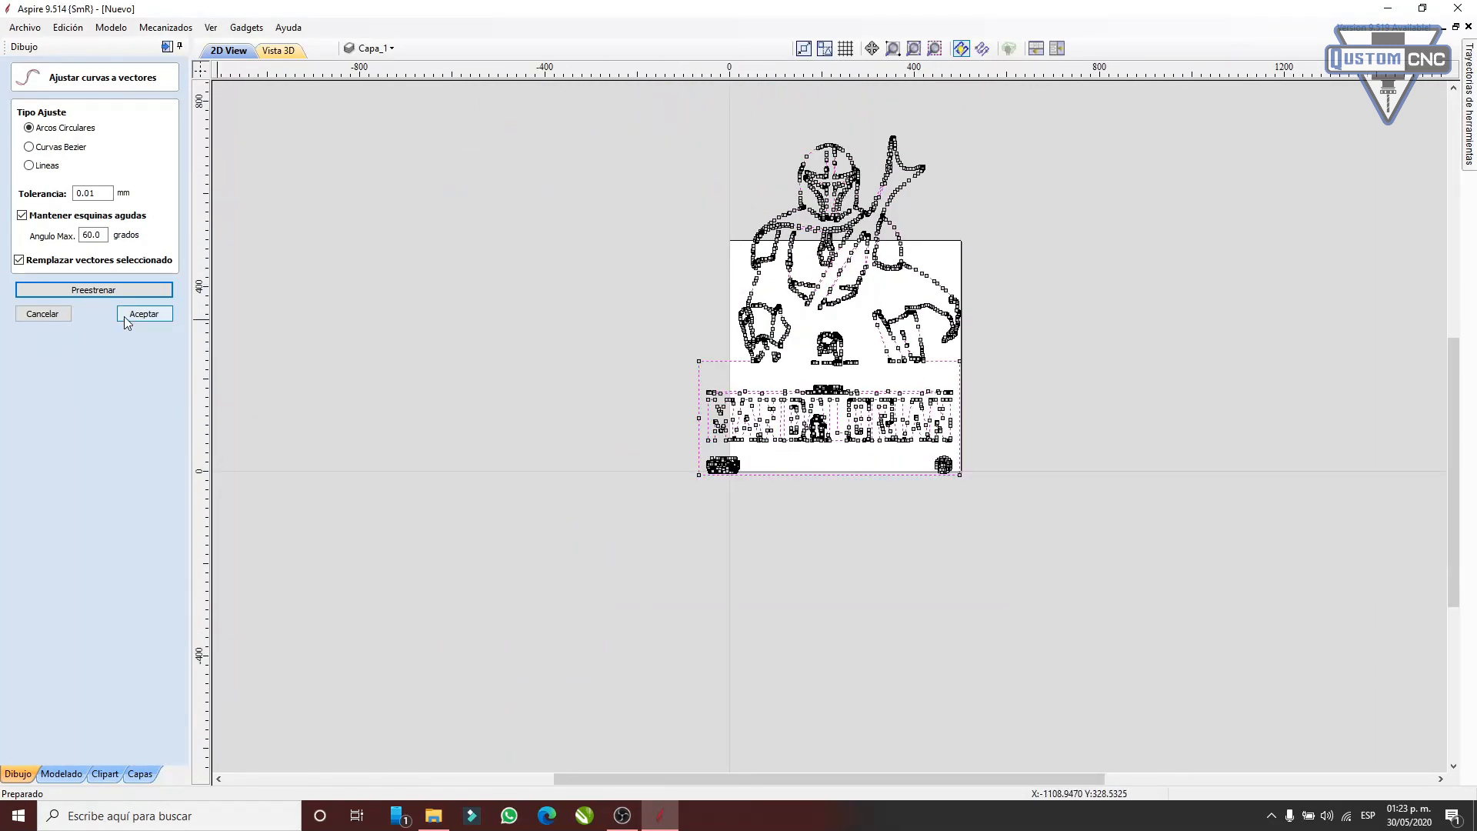
pyautogui.click(143, 313)
# - Examine the refitted curves of the figure up close and across the whole drawing
pyautogui.scroll(6, 770, 262)
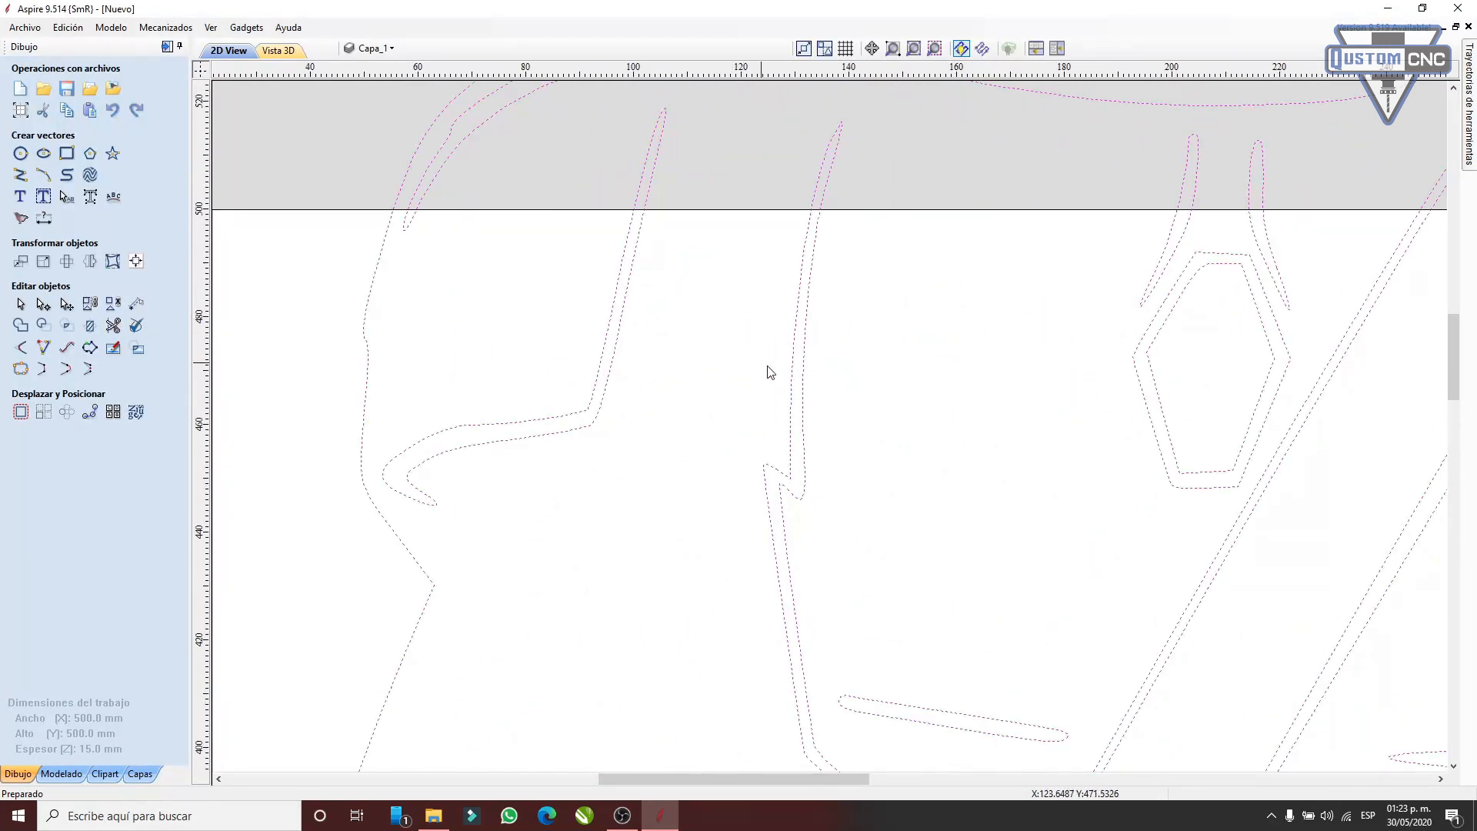
pyautogui.scroll(-7, 769, 372)
pyautogui.scroll(1, 821, 431)
pyautogui.scroll(-3, 811, 446)
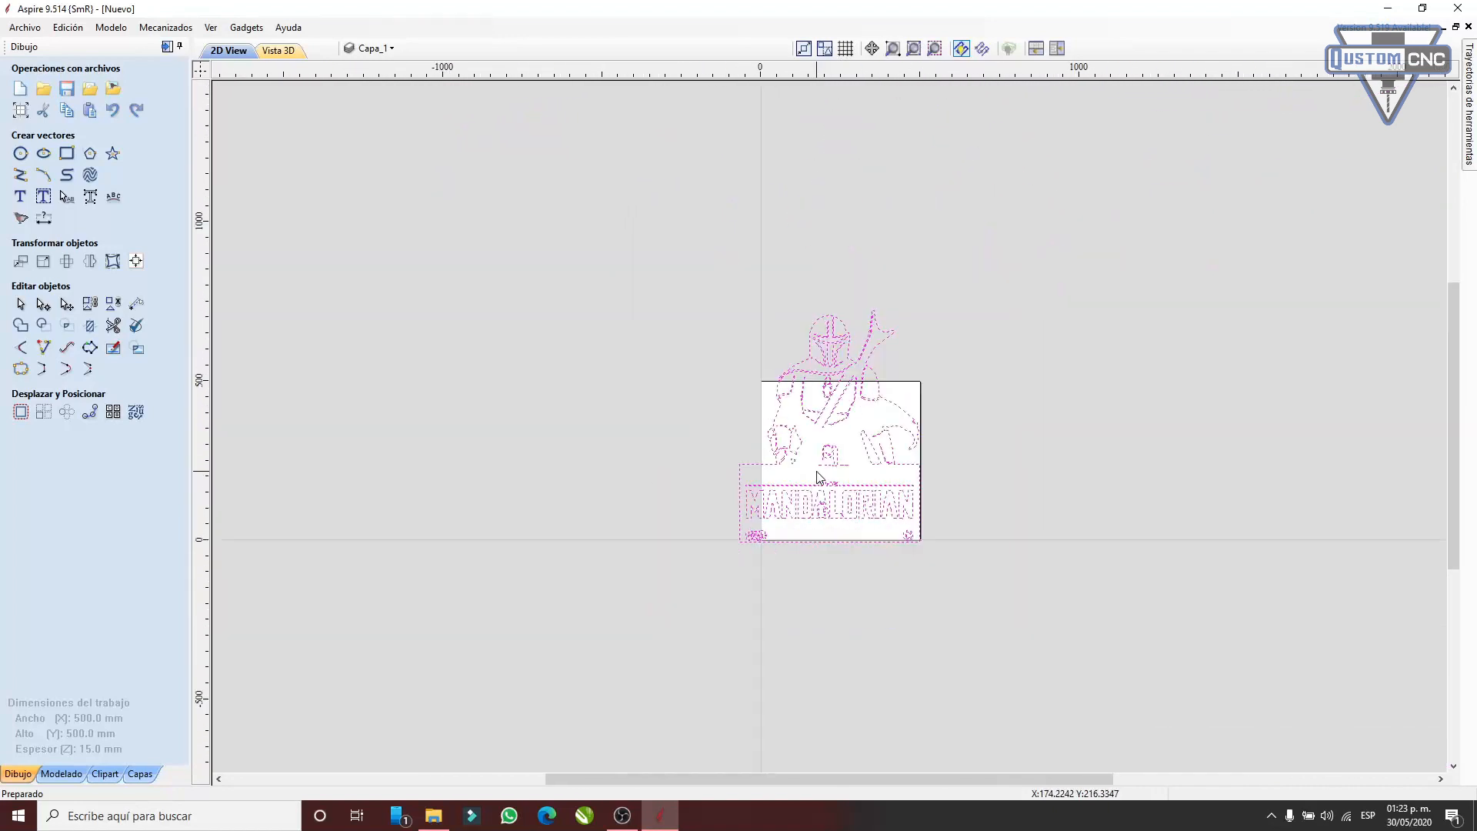
pyautogui.scroll(1, 809, 483)
pyautogui.scroll(4, 810, 469)
pyautogui.scroll(-4, 816, 451)
pyautogui.scroll(3, 833, 316)
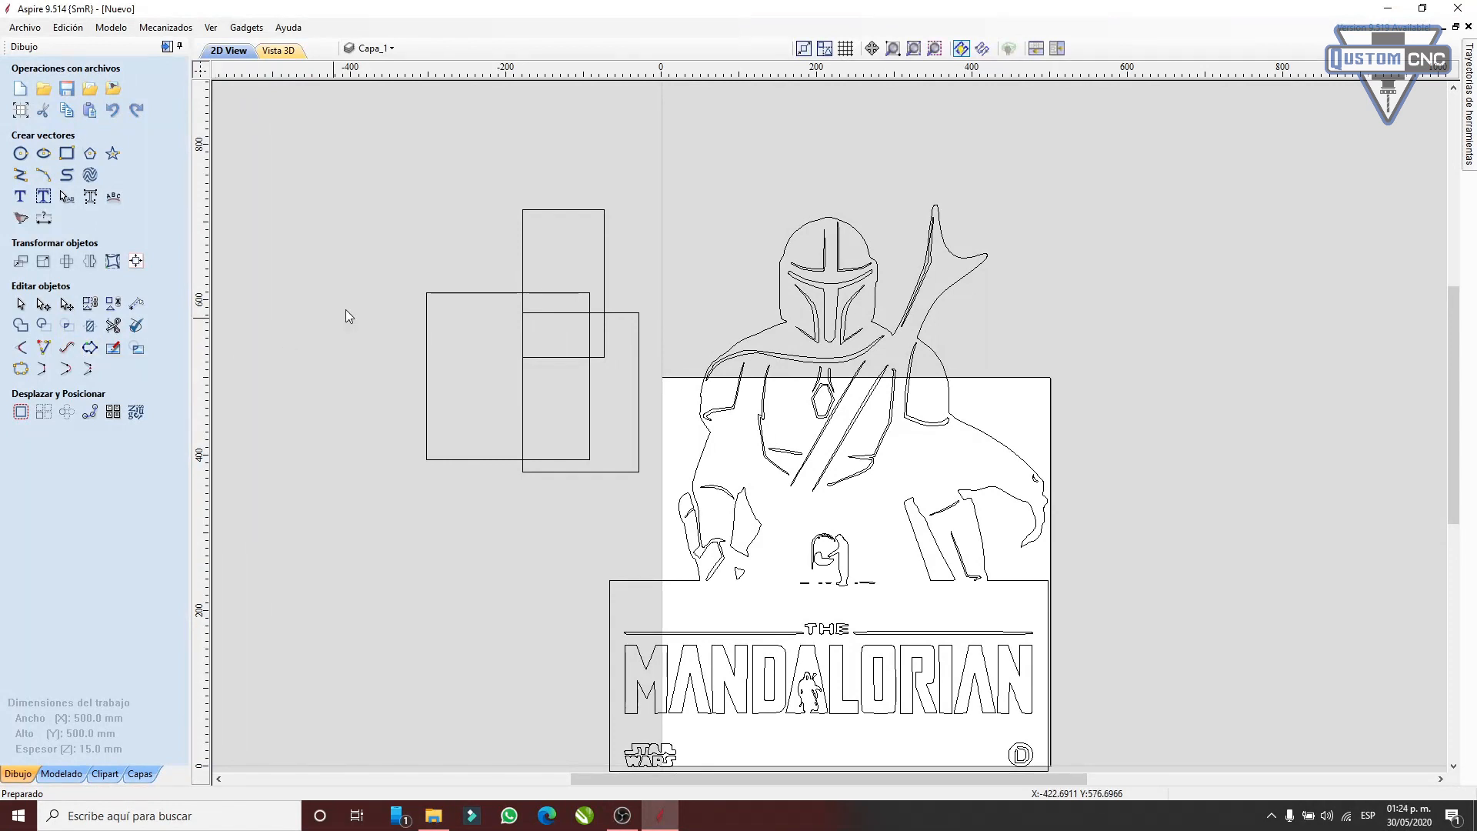
# - Move the uppermost of the three overlapping rectangles to the left and slightly down, keeping it overlapping the other two
pyautogui.click(514, 294)
pyautogui.click(522, 272)
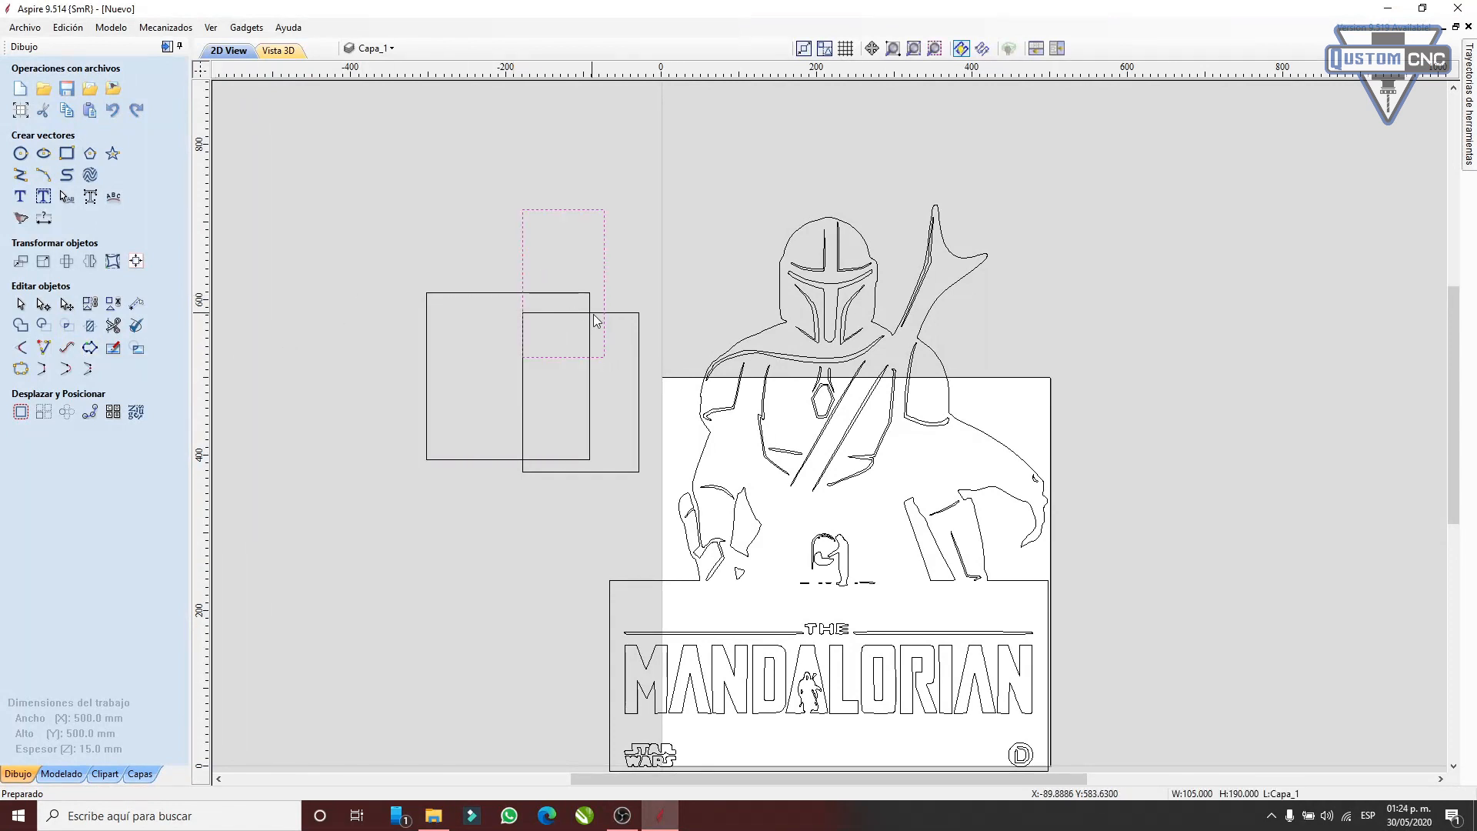
pyautogui.click(630, 320)
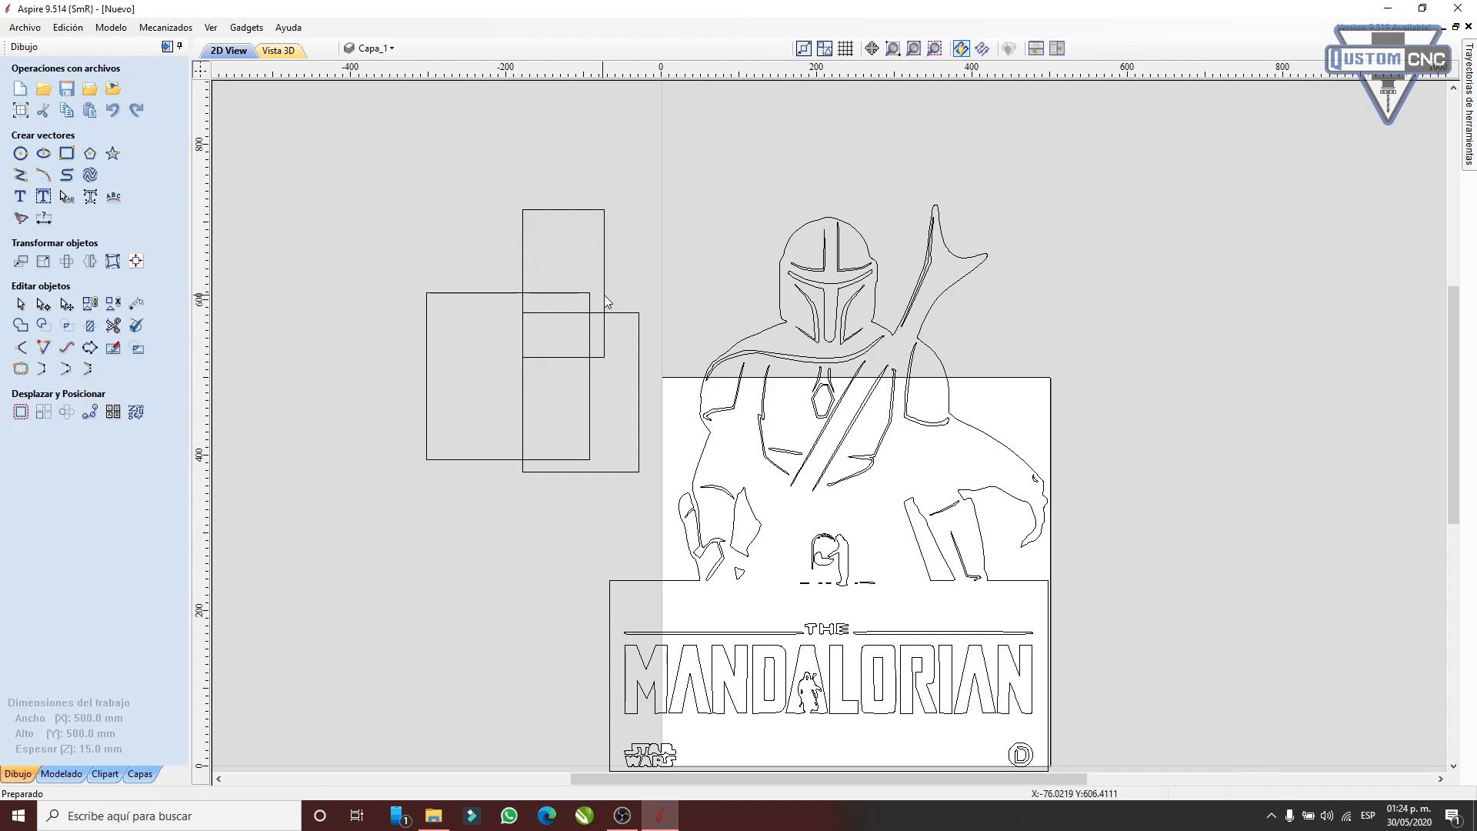
pyautogui.click(605, 294)
pyautogui.click(605, 294)
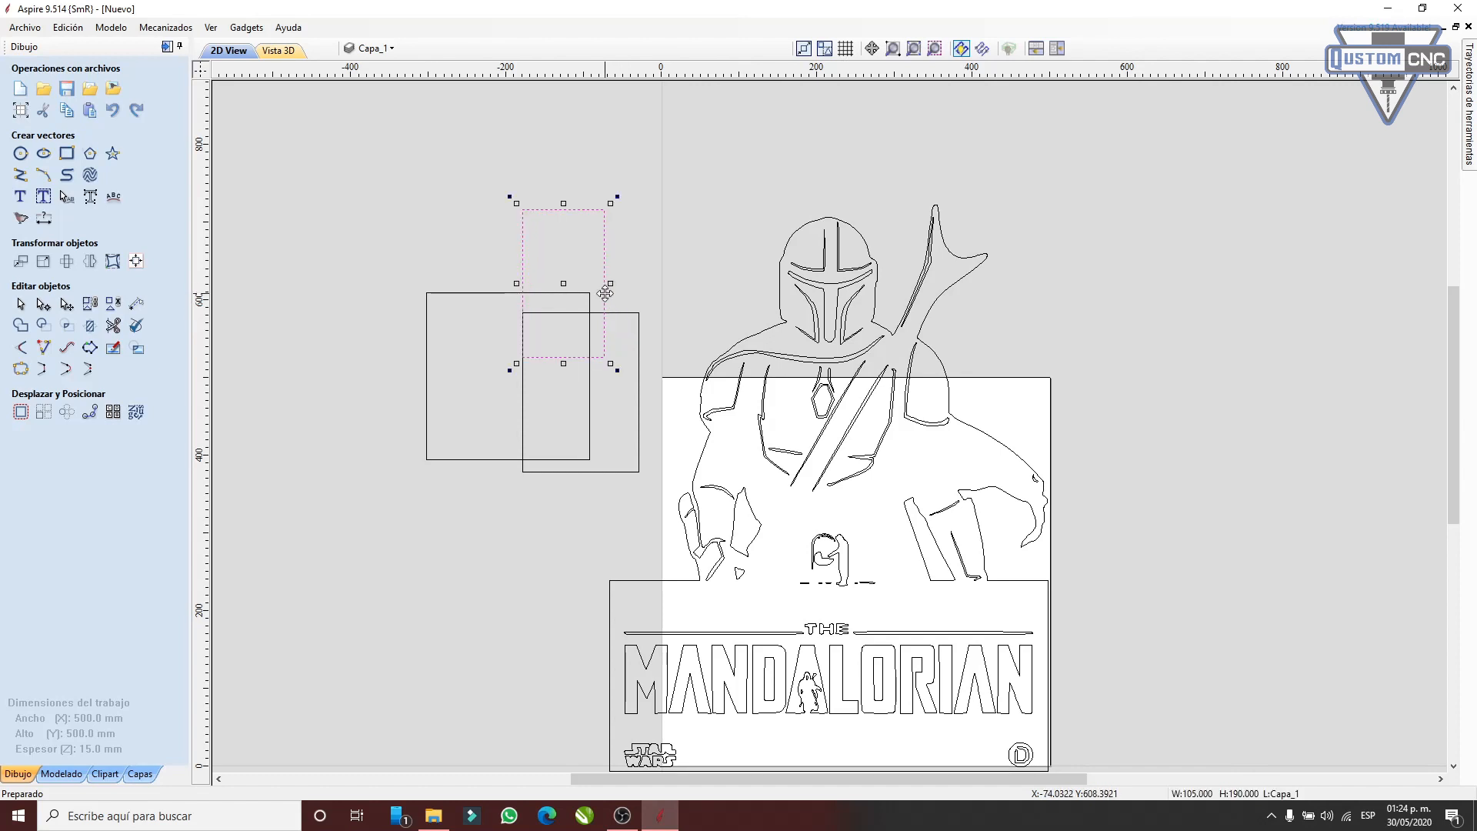
pyautogui.moveTo(567, 281); pyautogui.dragTo(527, 300)
# - Create a vector boundary with a 0.0 mm offset around the three overlapping rectangles
pyautogui.moveTo(336, 123); pyautogui.dragTo(647, 526)
pyautogui.click(90, 348)
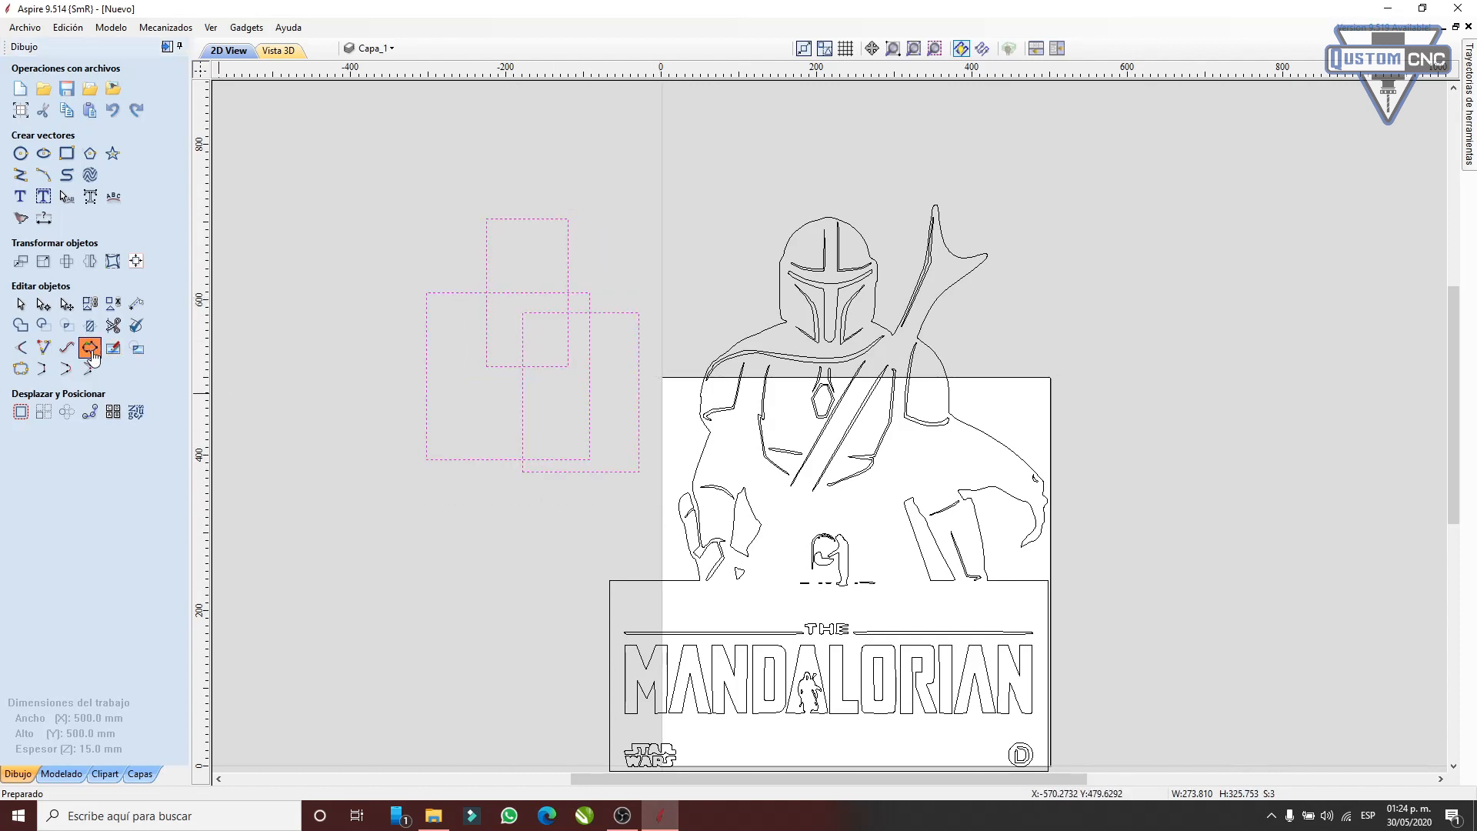
pyautogui.click(43, 252)
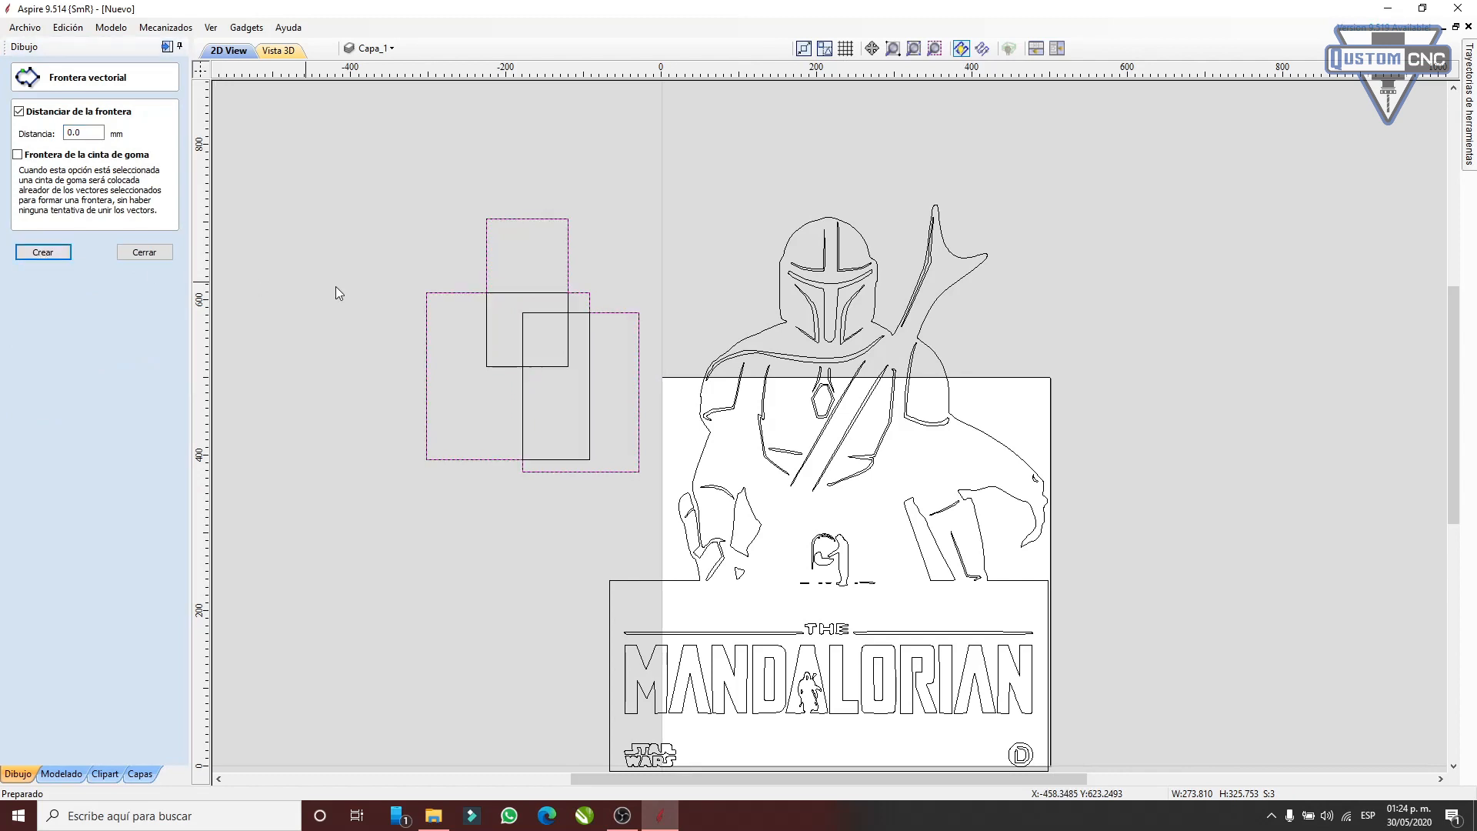
pyautogui.click(145, 252)
# - Move the new boundary outline out to the left of the three rectangles, level with them
pyautogui.click(638, 334)
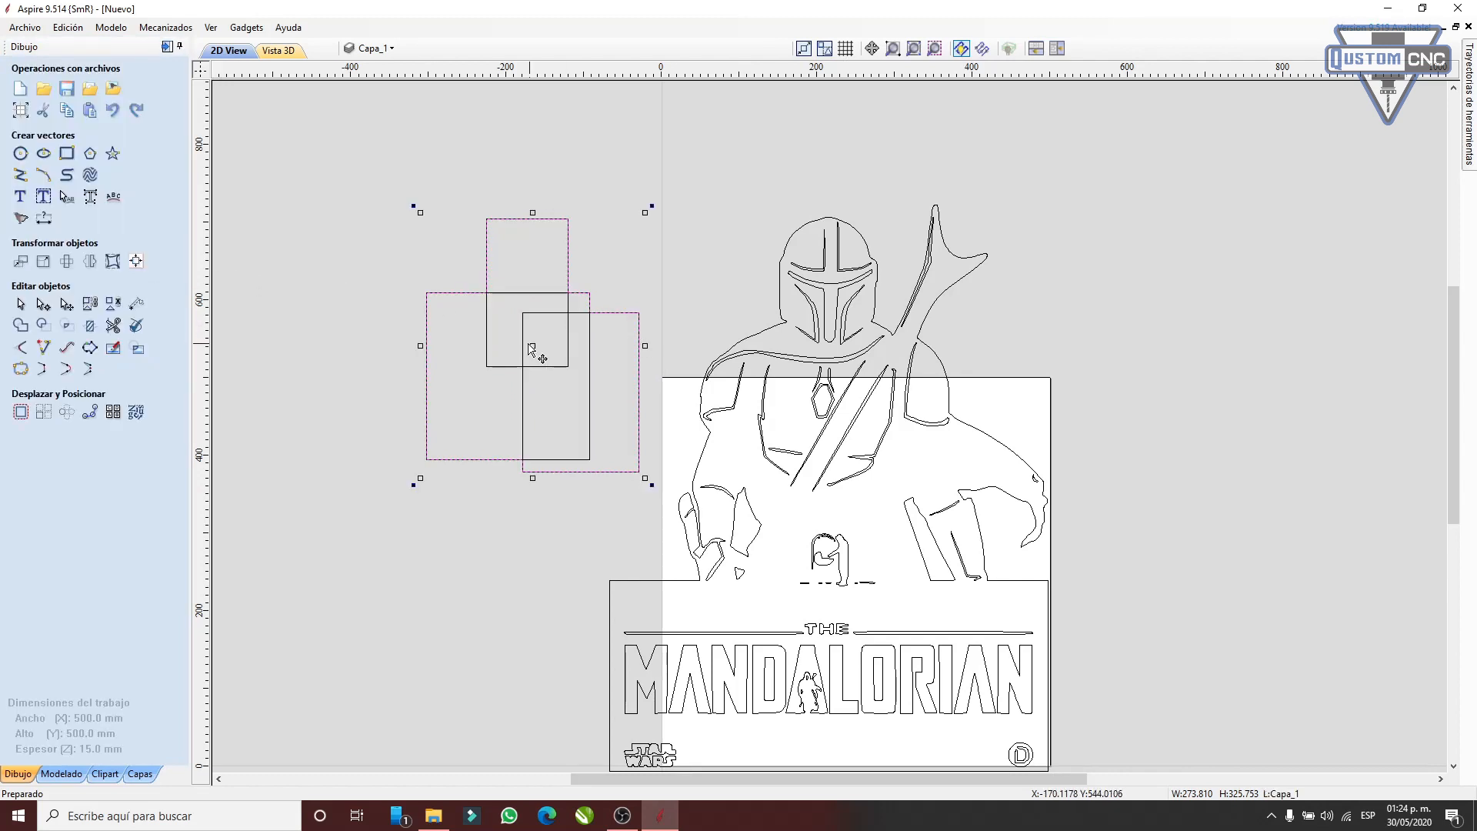
pyautogui.moveTo(531, 346); pyautogui.dragTo(378, 599)
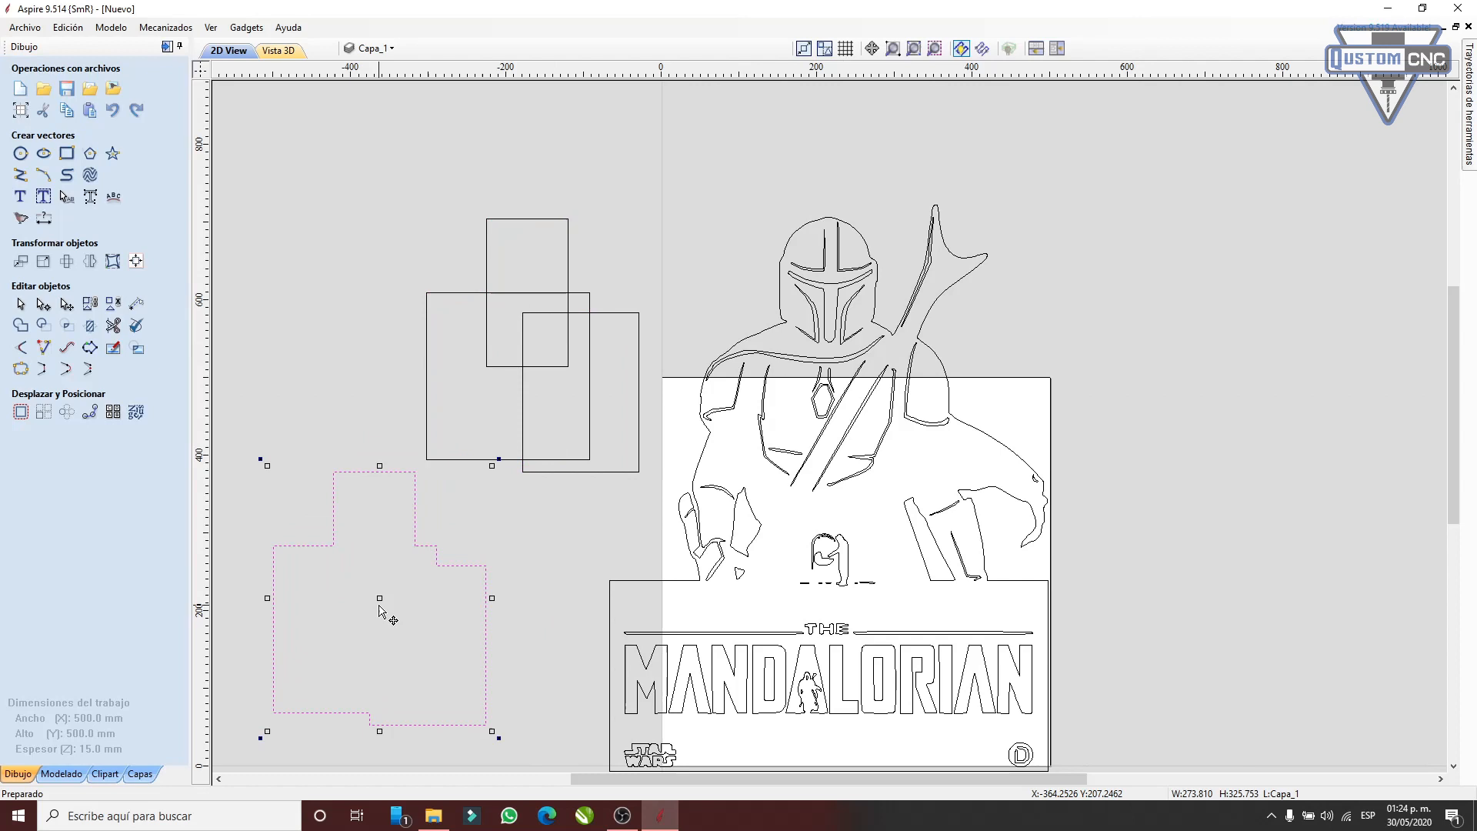
pyautogui.scroll(3, 531, 337)
pyautogui.scroll(-2, 508, 262)
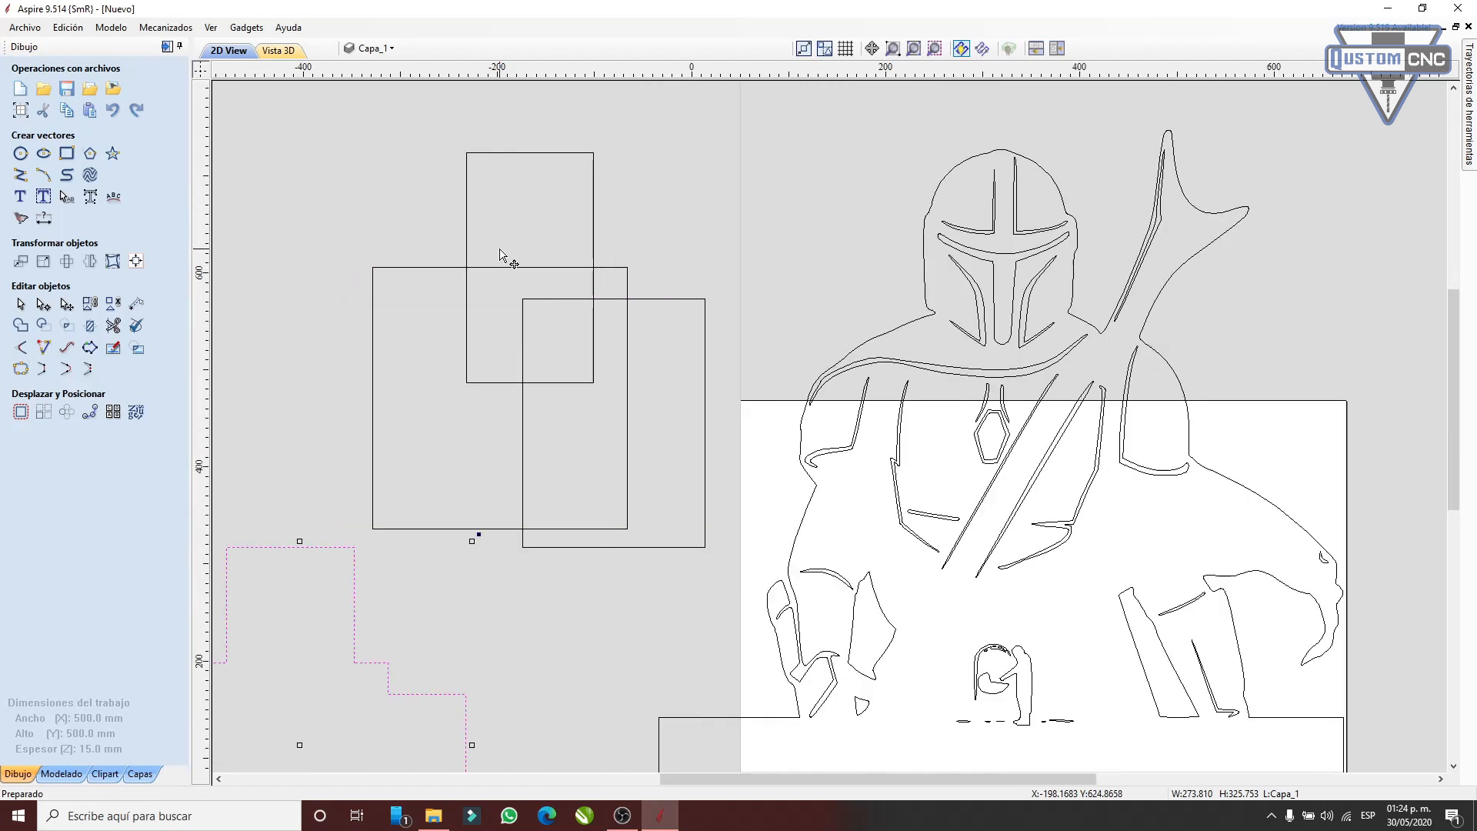
pyautogui.scroll(4, 712, 320)
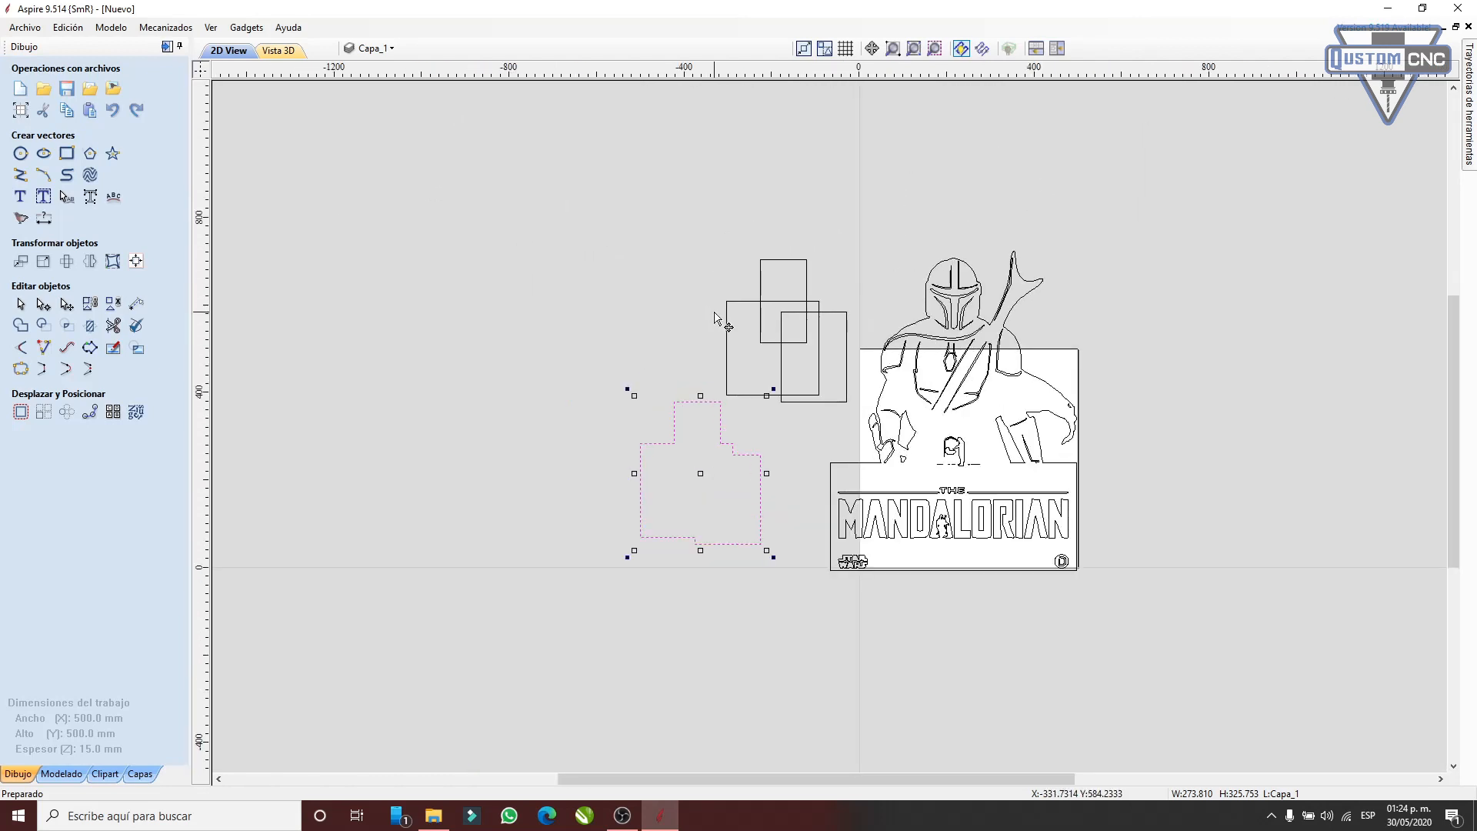
pyautogui.moveTo(690, 627); pyautogui.dragTo(574, 348)
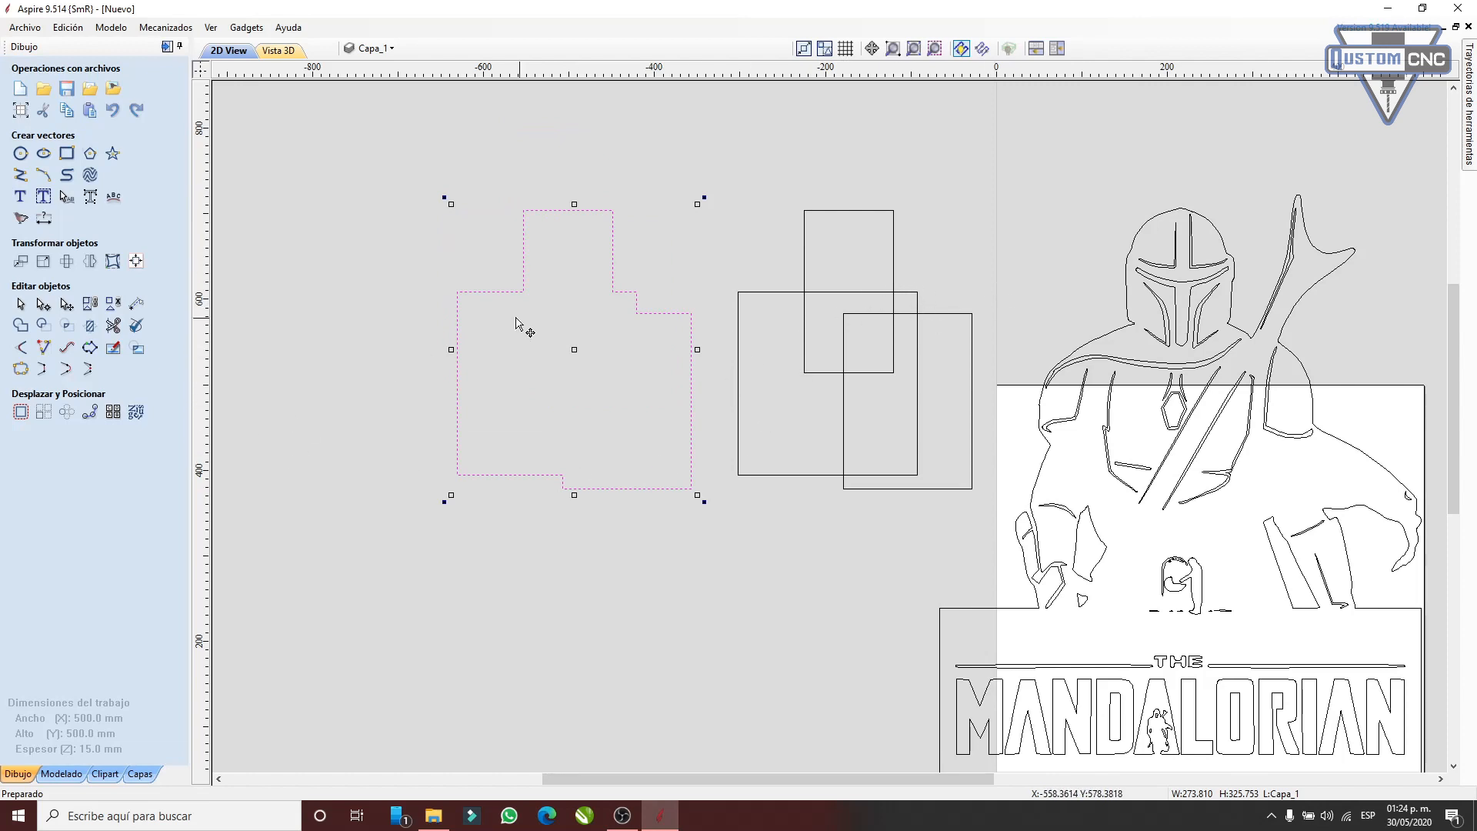
# - Compare the boundary outline with the original rectangles and look over the Mandalorian lettering up close
pyautogui.scroll(-1, 573, 360)
pyautogui.scroll(1, 611, 347)
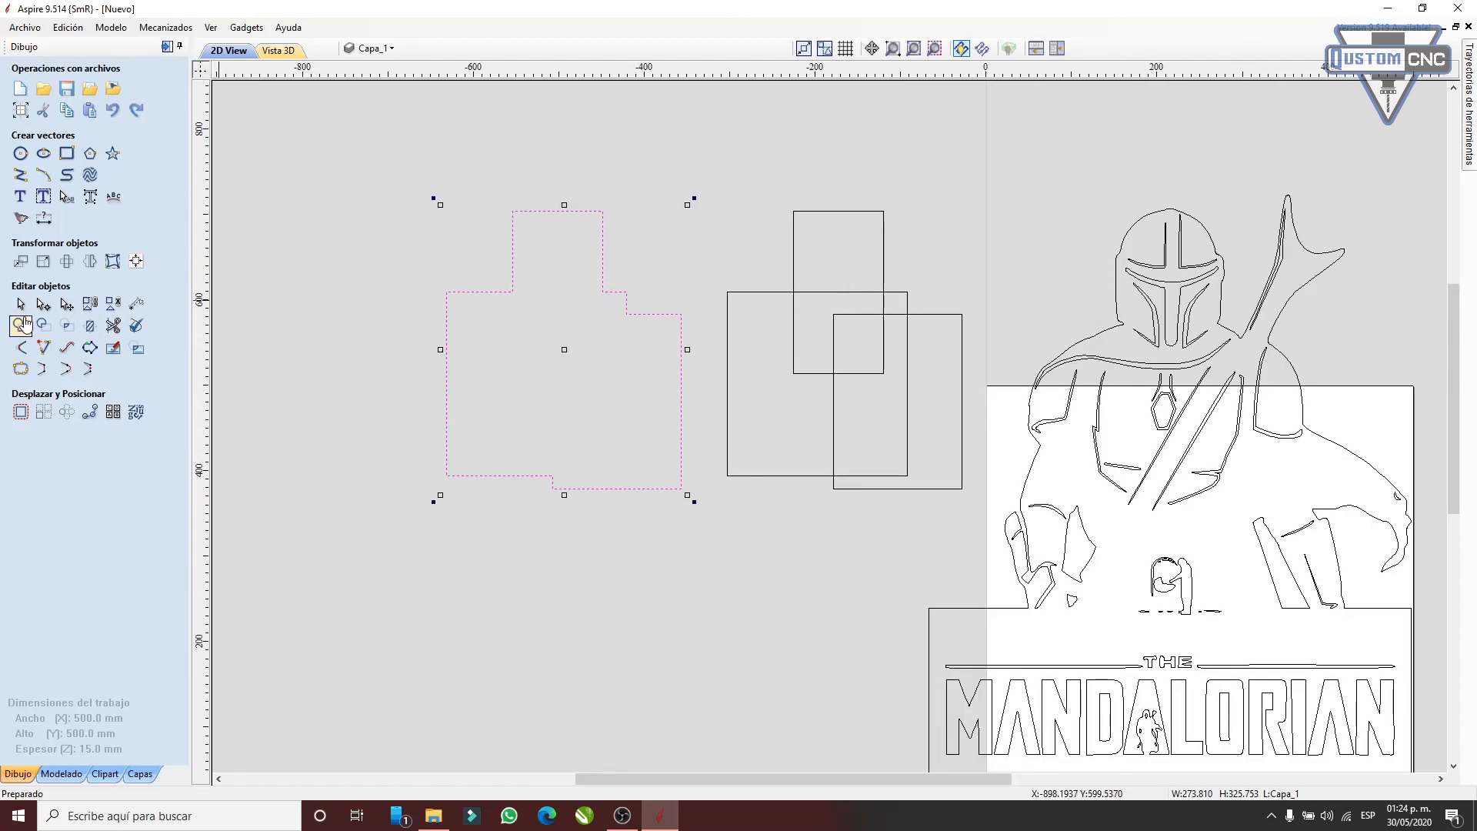
pyautogui.scroll(4, 1001, 715)
pyautogui.scroll(-4, 1154, 669)
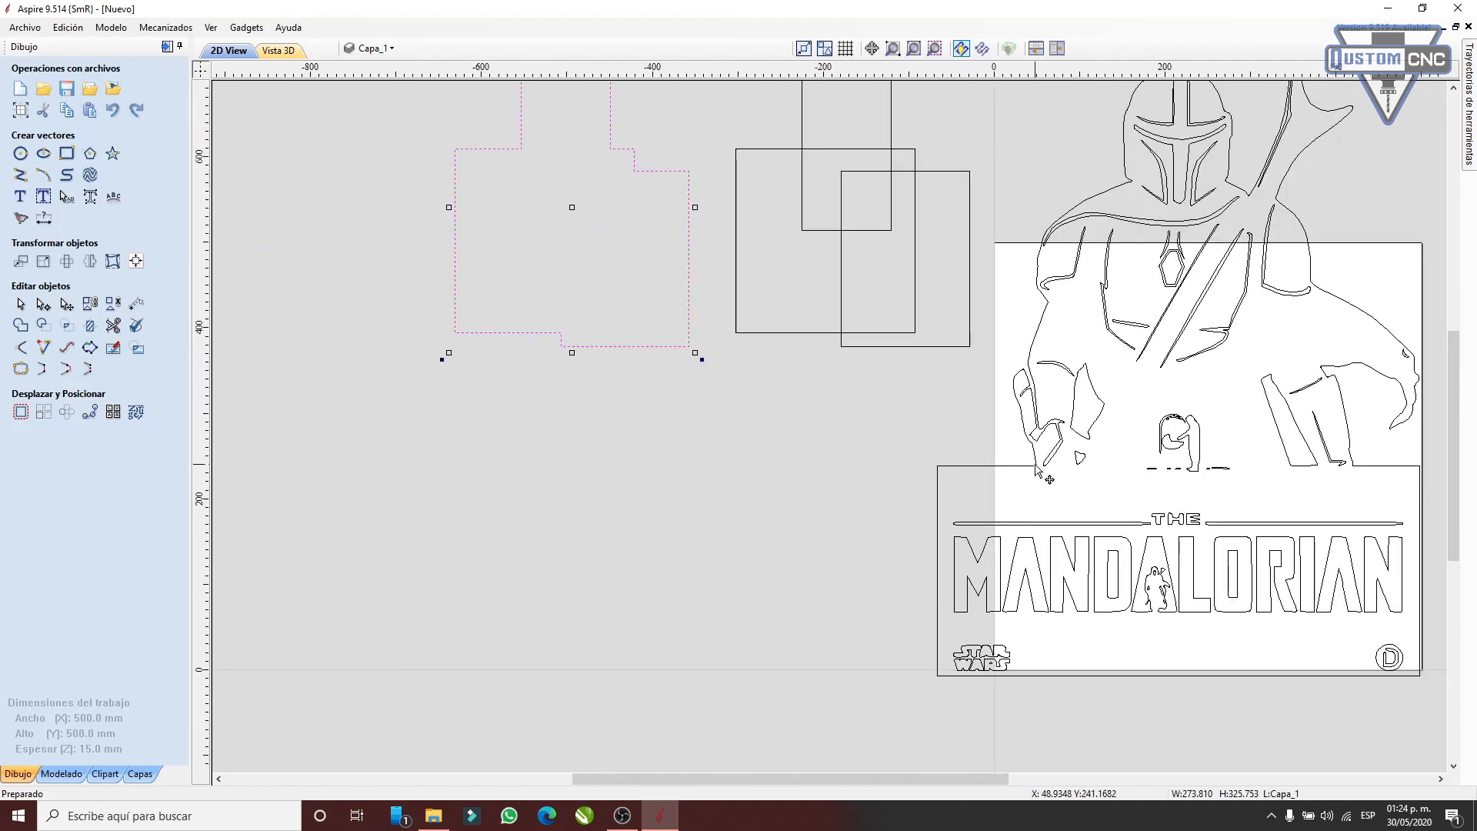
pyautogui.scroll(3, 1323, 624)
pyautogui.scroll(1, 1124, 515)
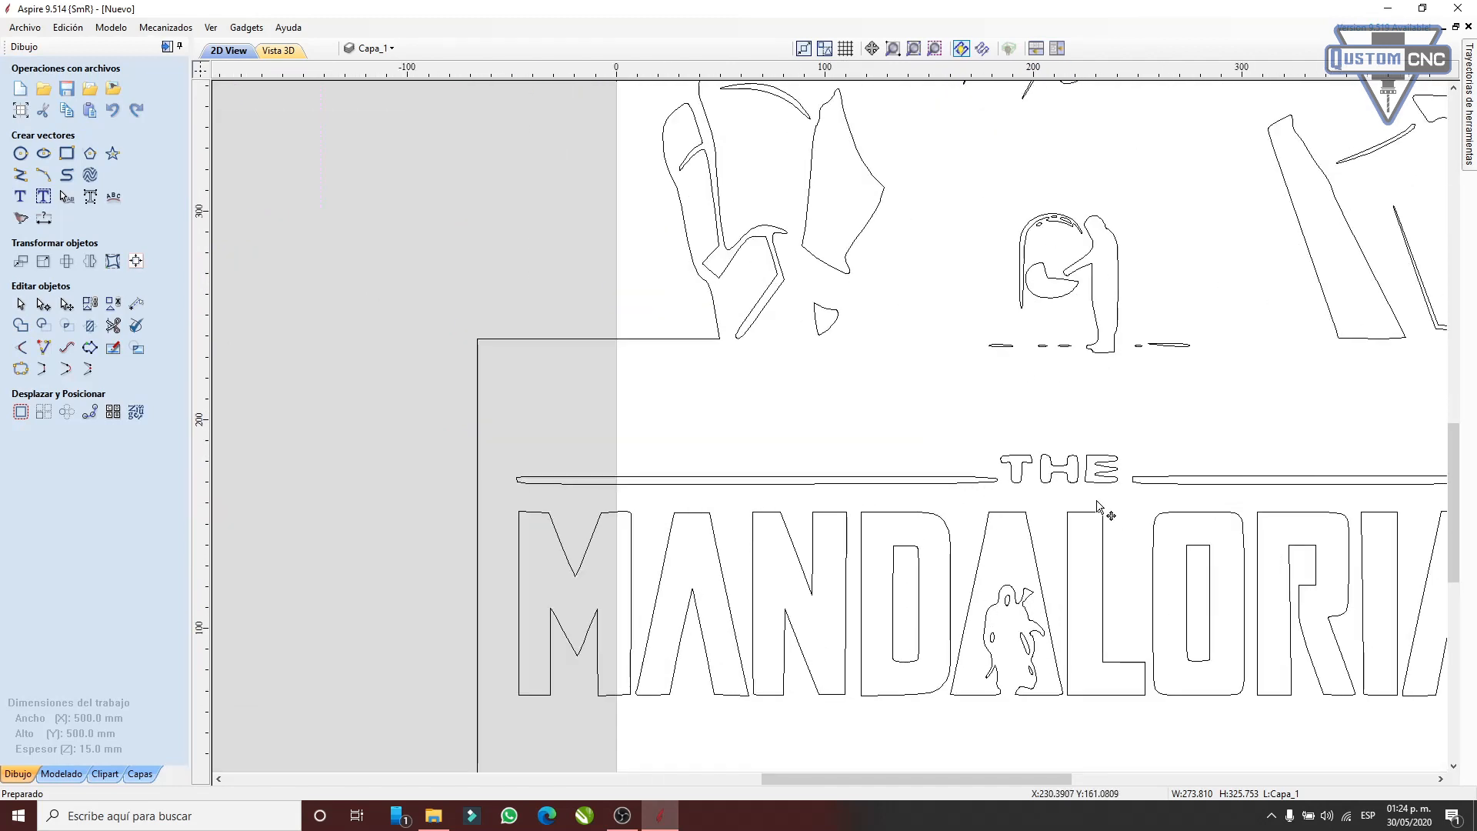
pyautogui.scroll(-4, 1108, 511)
pyautogui.scroll(1, 885, 316)
pyautogui.scroll(1, 881, 313)
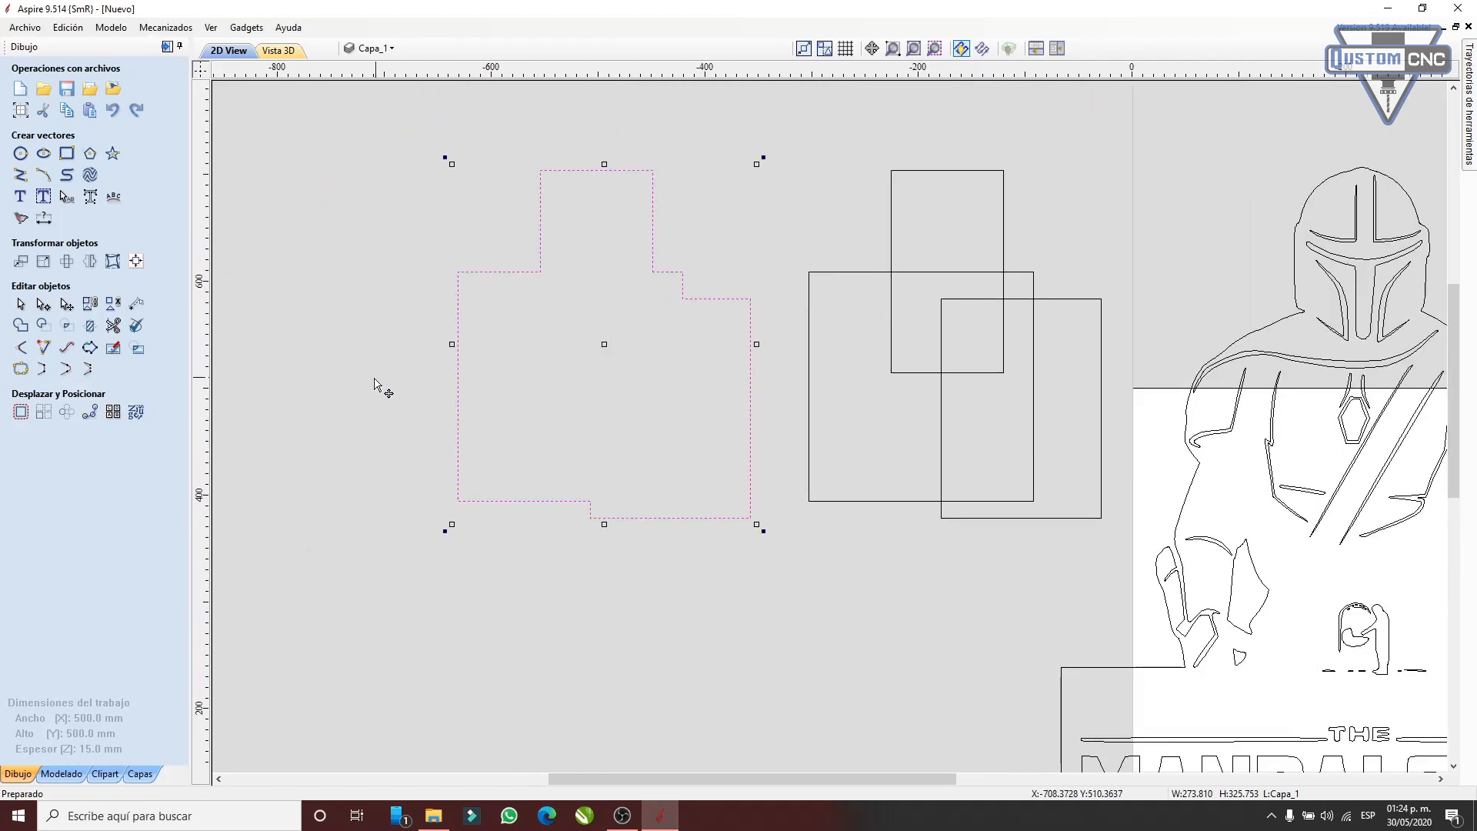
# - Delete the boundary outline together with the three overlapping rectangles
pyautogui.scroll(-2, 537, 381)
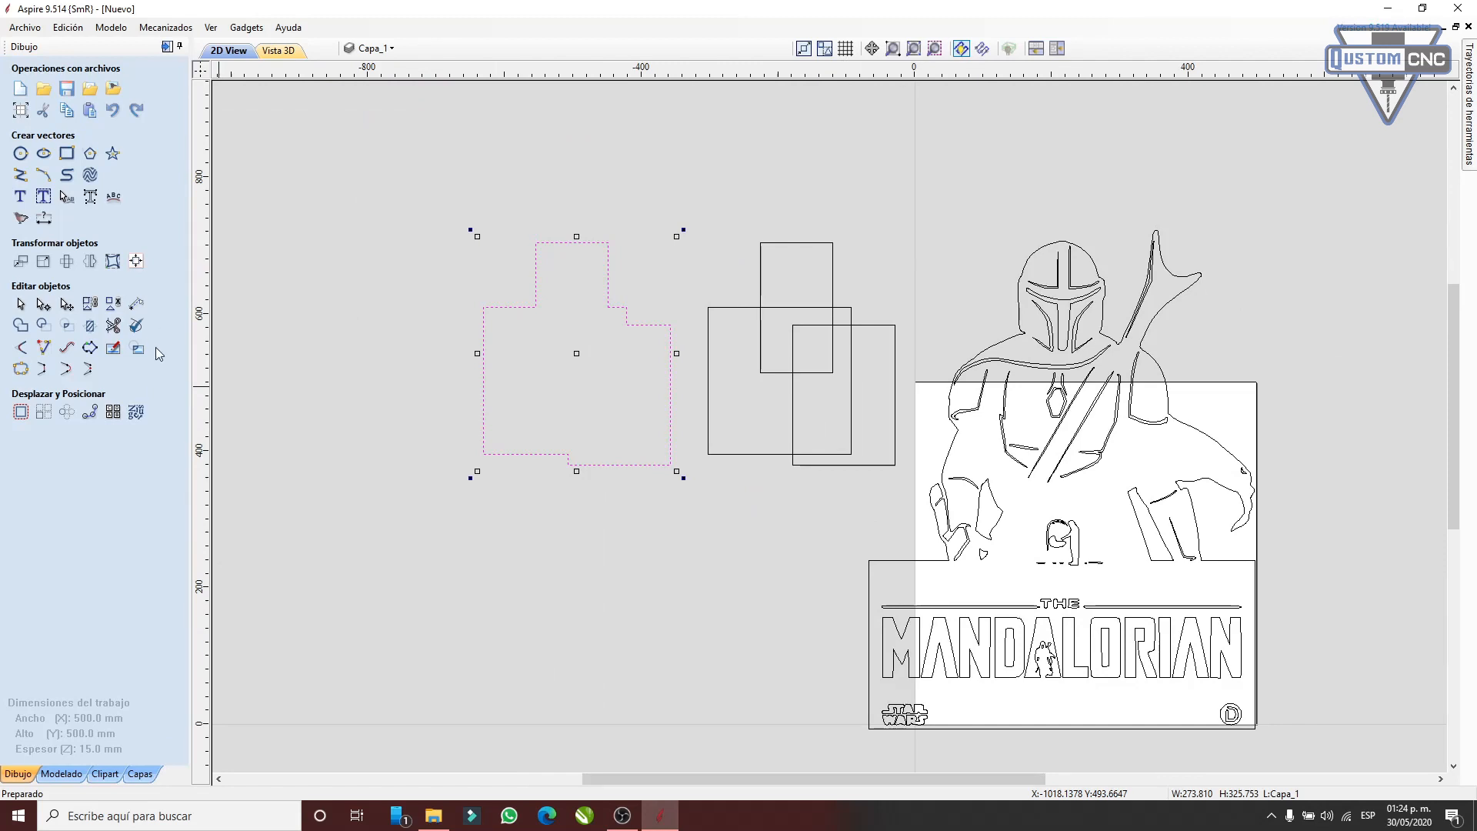
pyautogui.moveTo(885, 537); pyautogui.dragTo(923, 525)
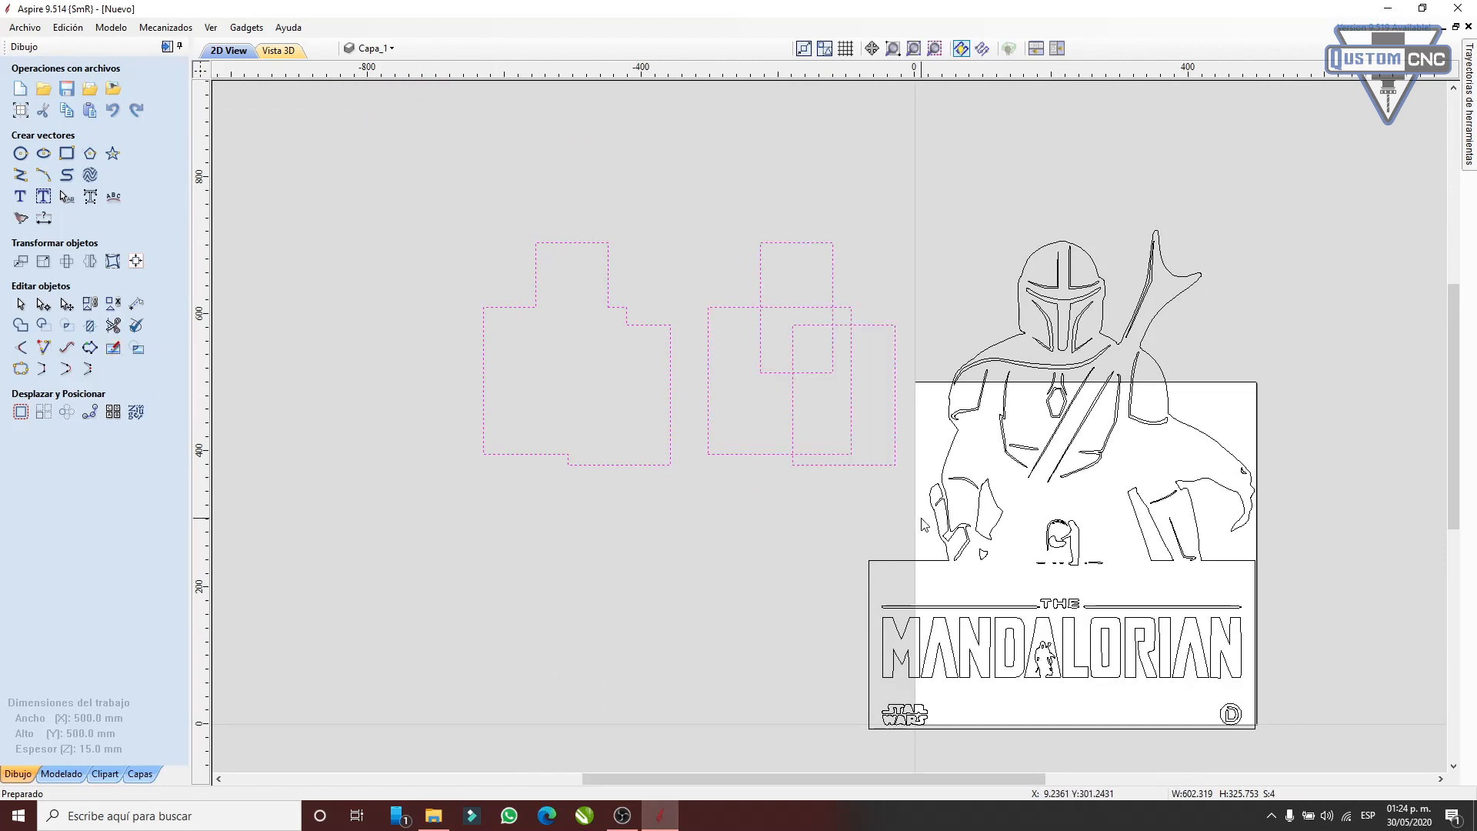
pyautogui.press('Delete')
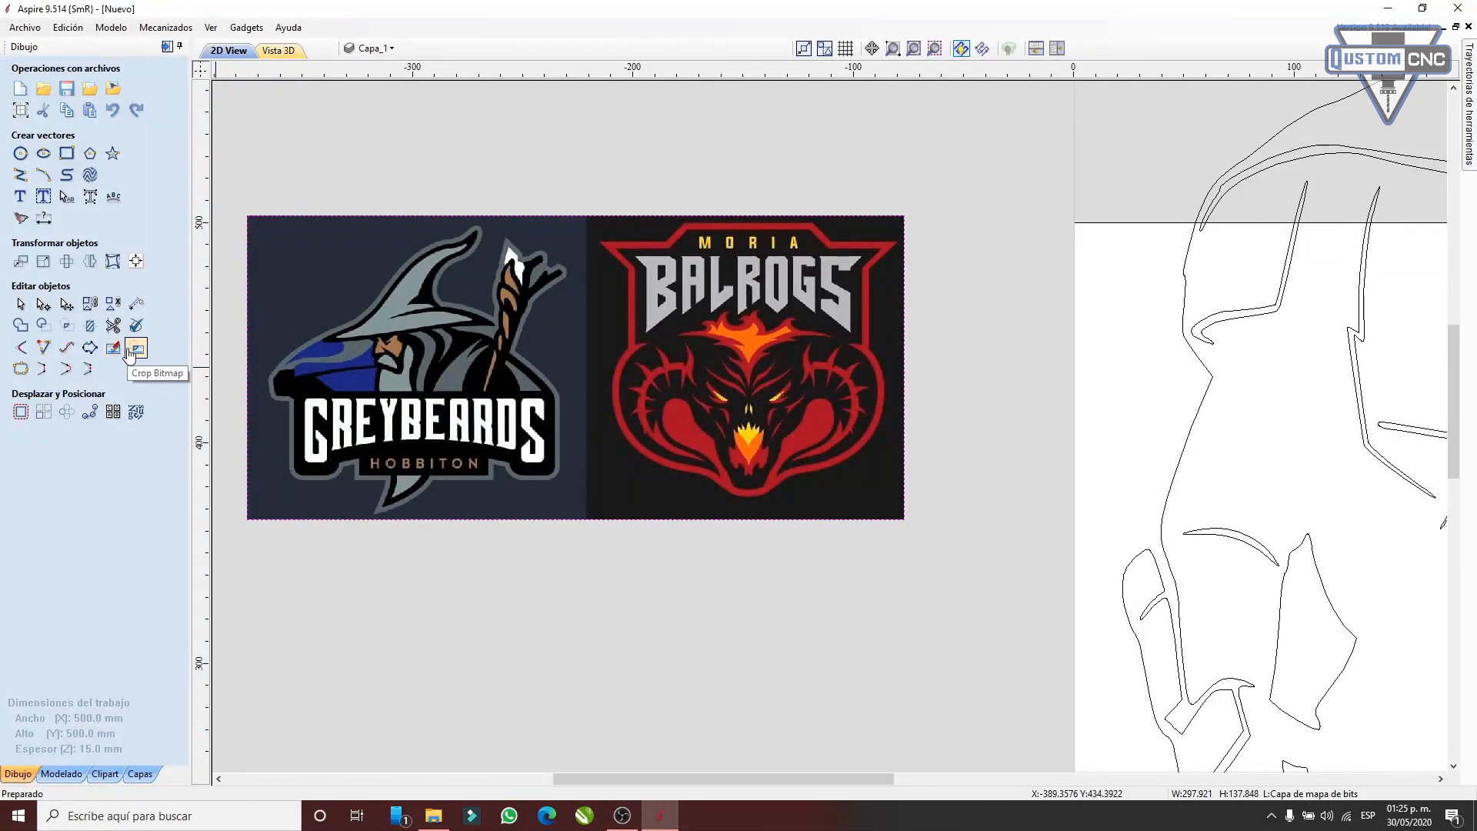
# - Preview the Greybeards and Balrogs picture with raised contrast and brightness and slightly raised gamma
pyautogui.scroll(-4, 473, 339)
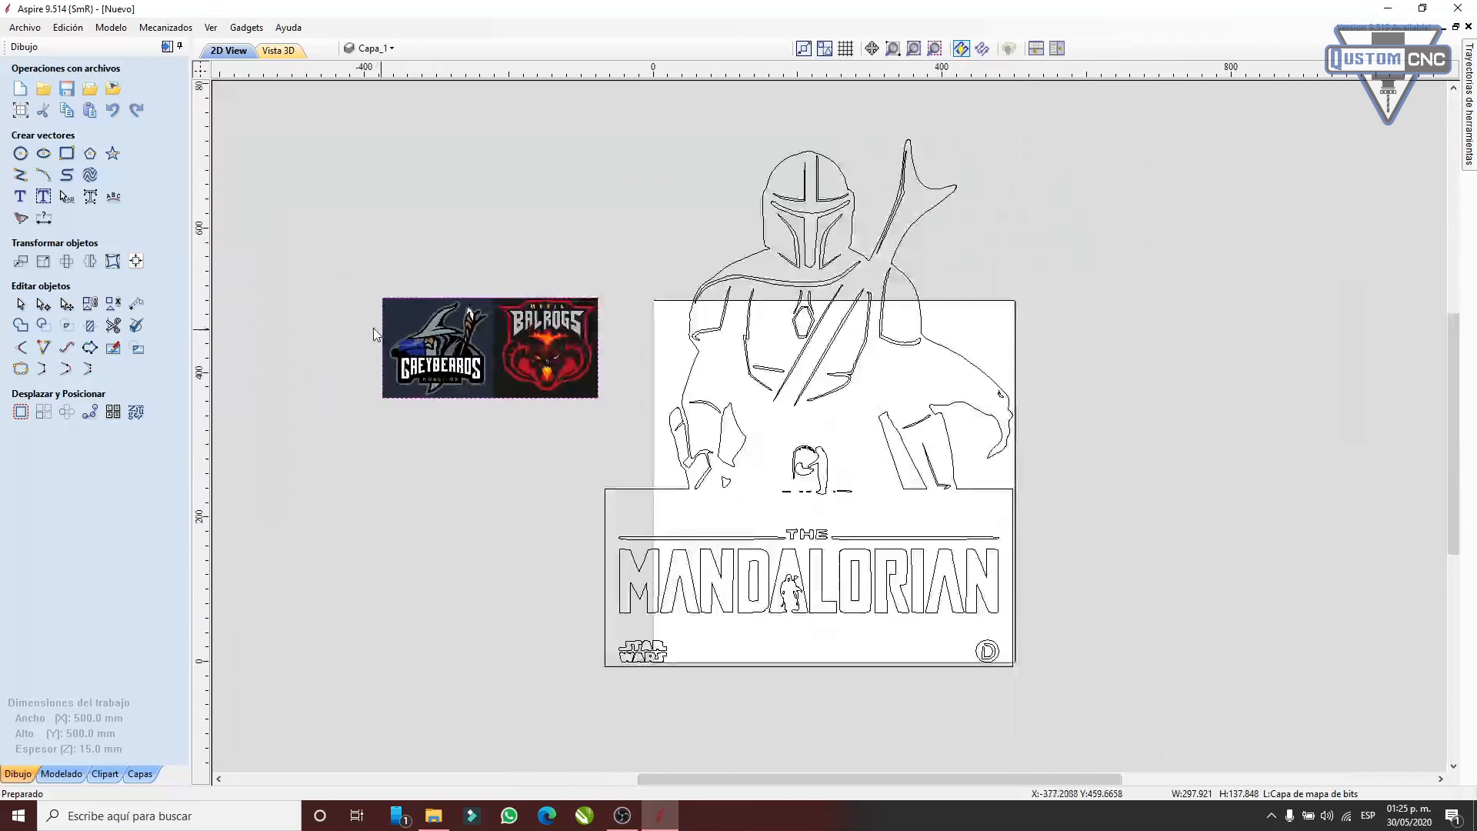
pyautogui.scroll(4, 381, 336)
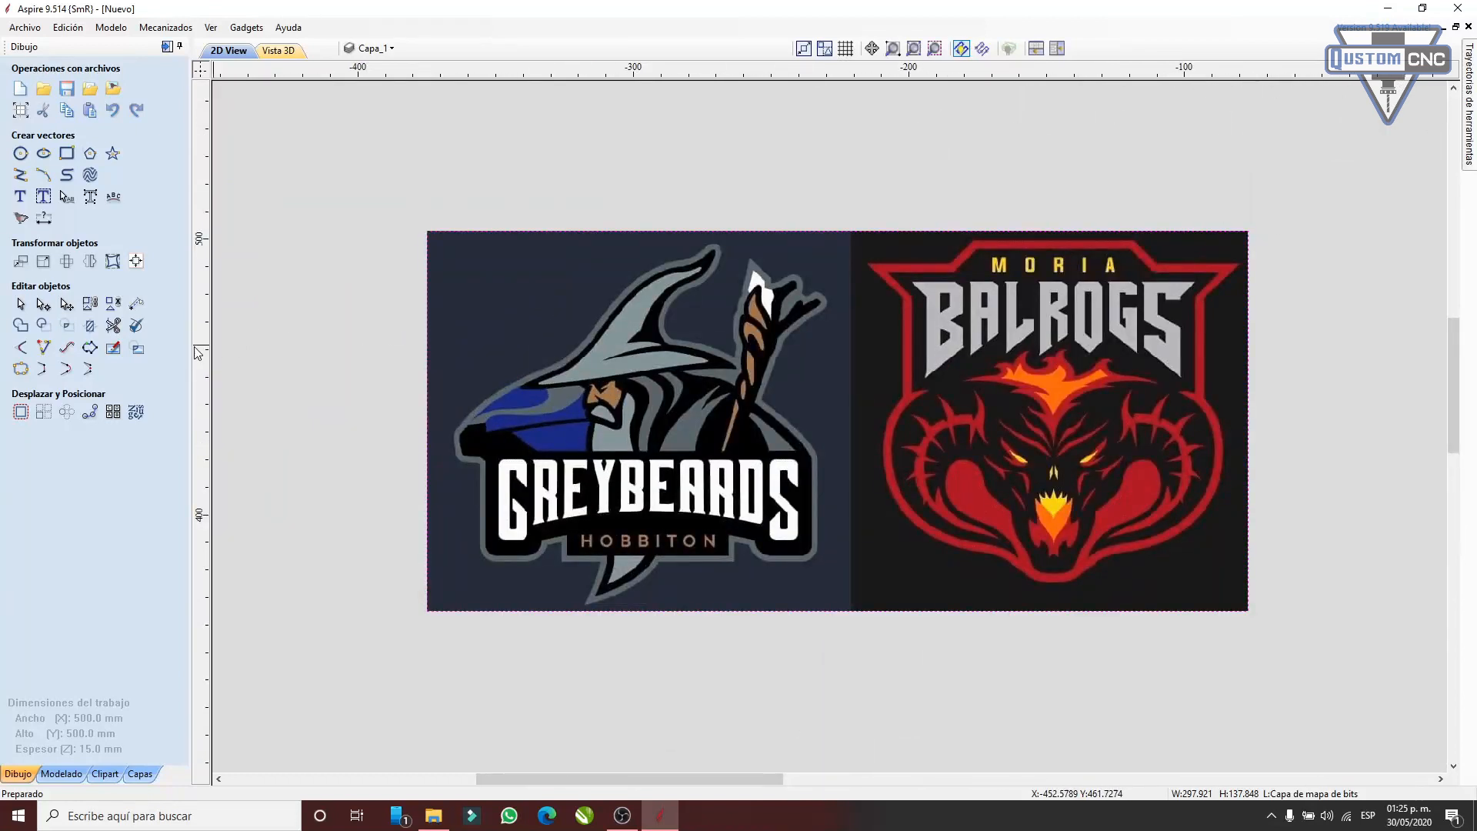
pyautogui.click(113, 348)
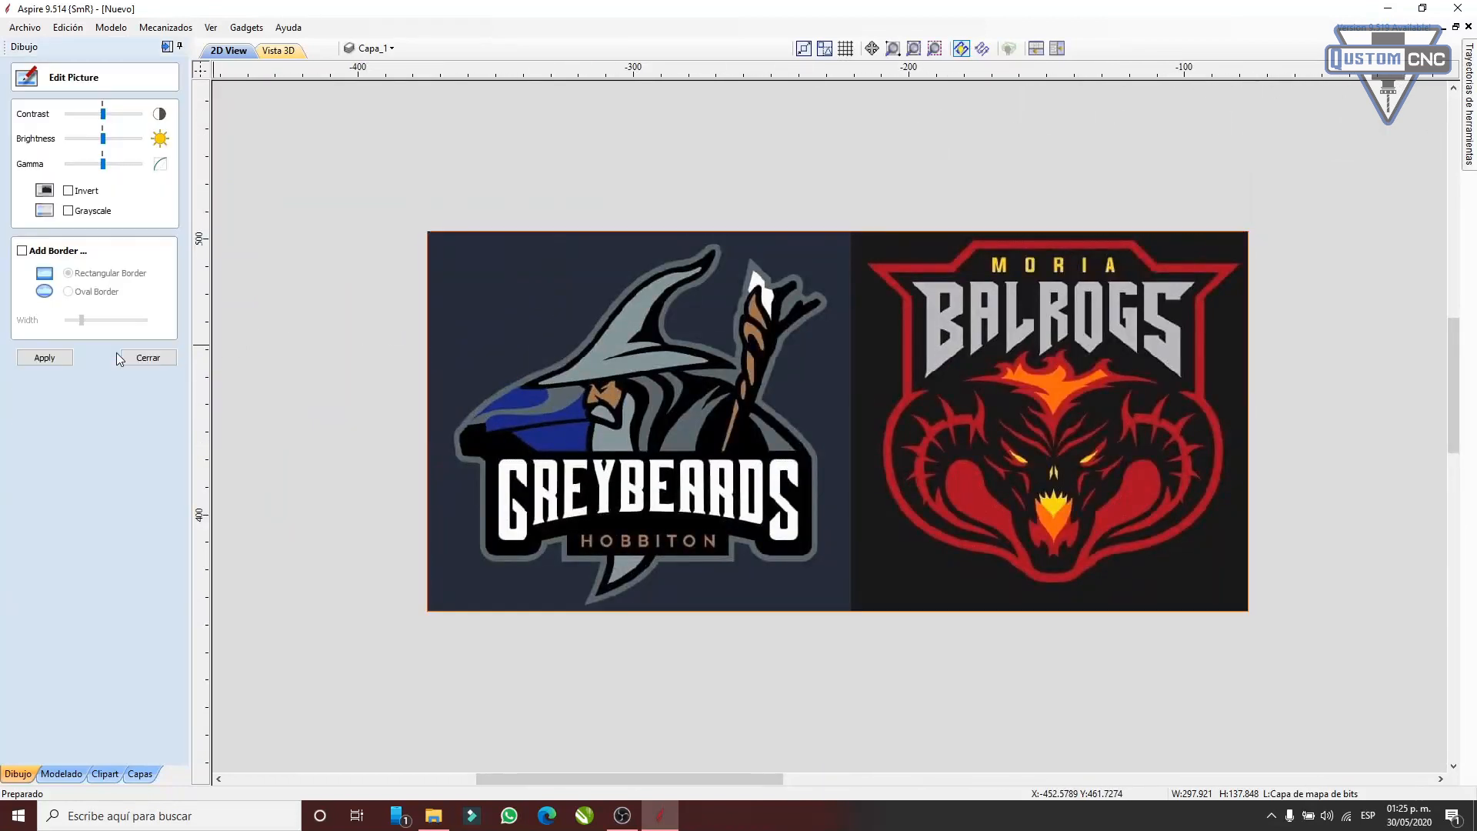
pyautogui.click(119, 114)
pyautogui.click(120, 140)
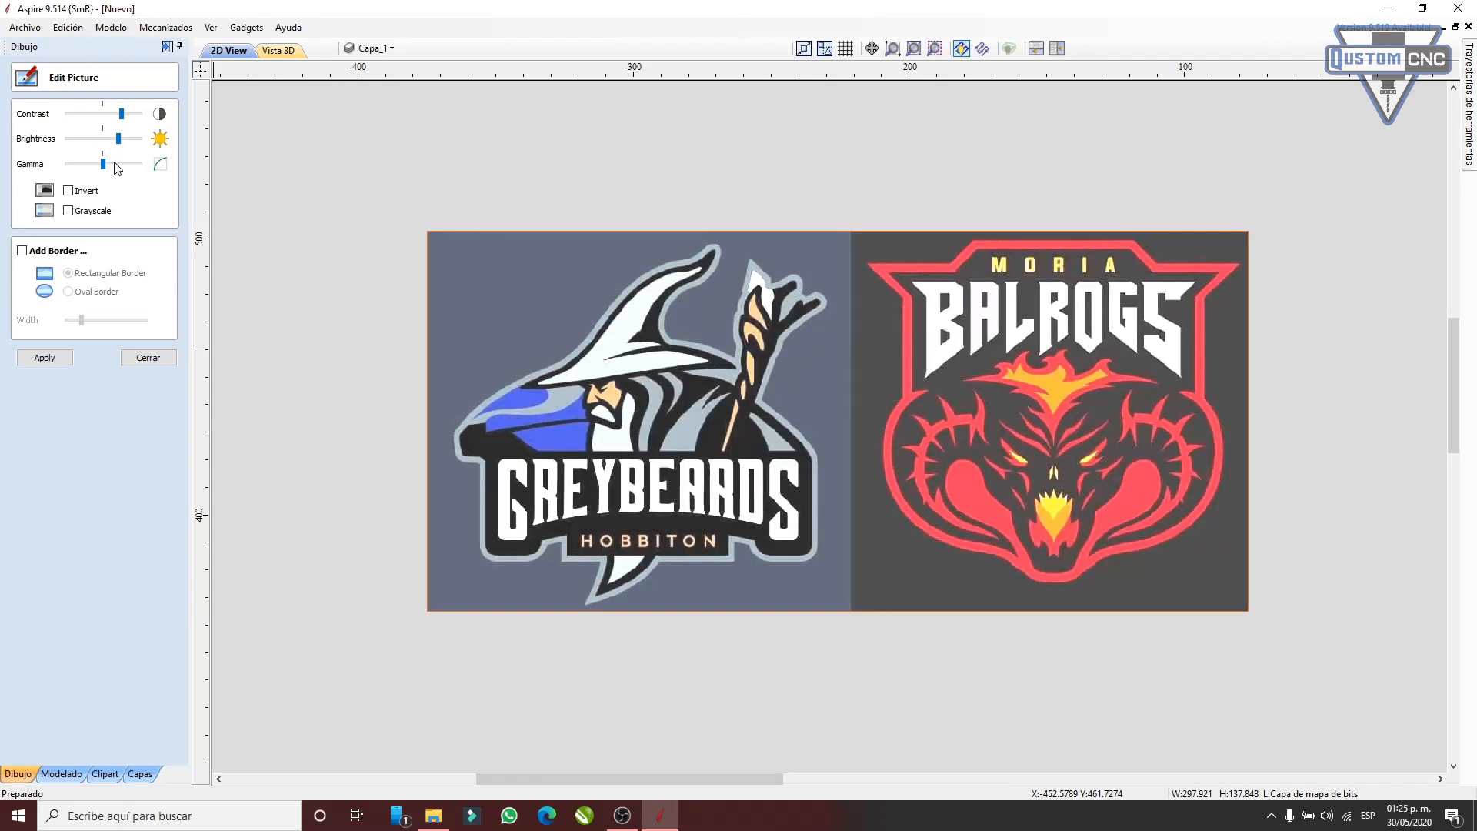
pyautogui.click(115, 163)
pyautogui.moveTo(69, 171); pyautogui.dragTo(114, 167)
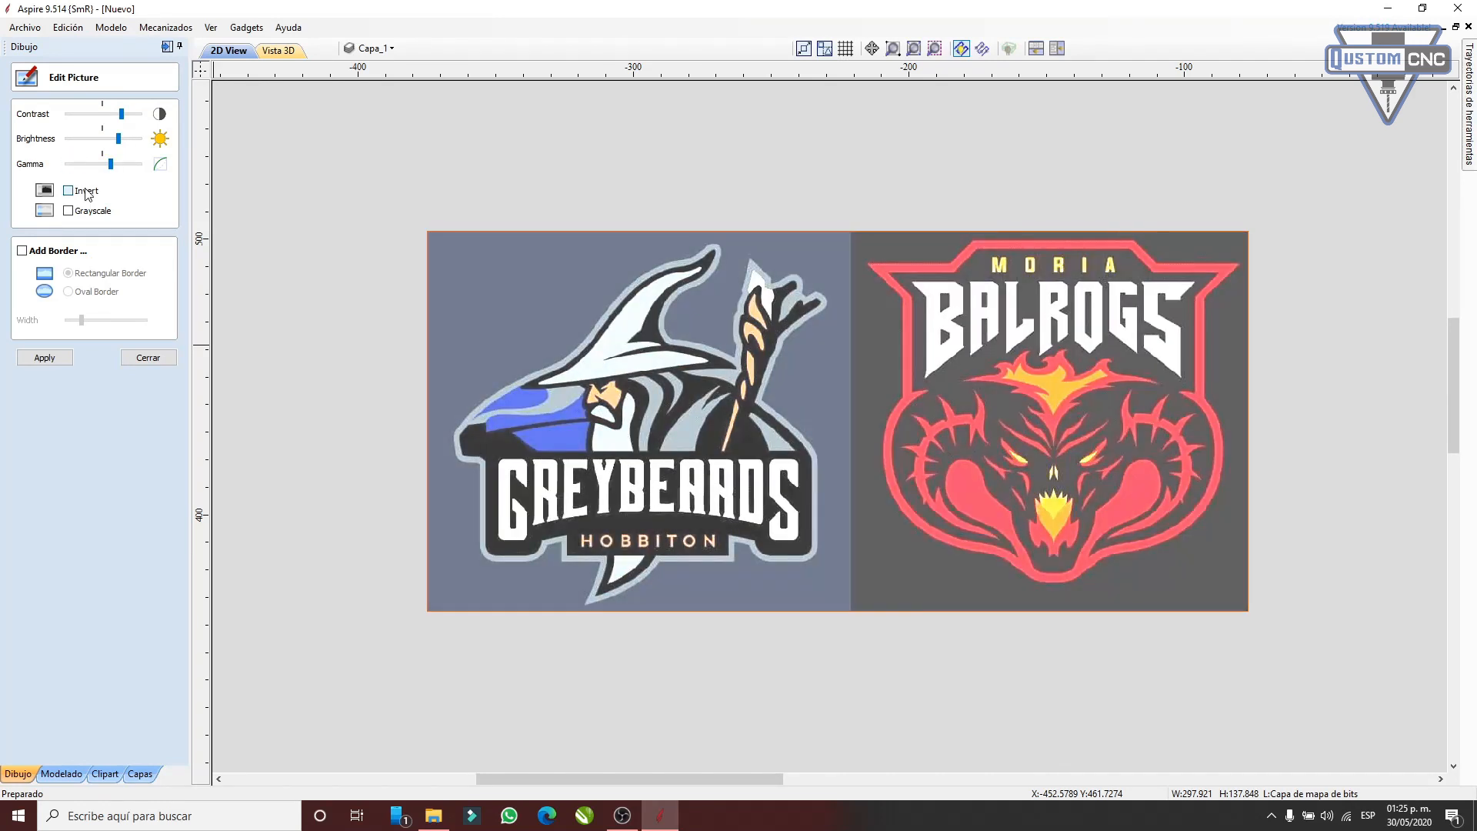
# - Preview the picture with Invert and Grayscale, discard the unapplied adjustments and reselect the picture
pyautogui.click(87, 193)
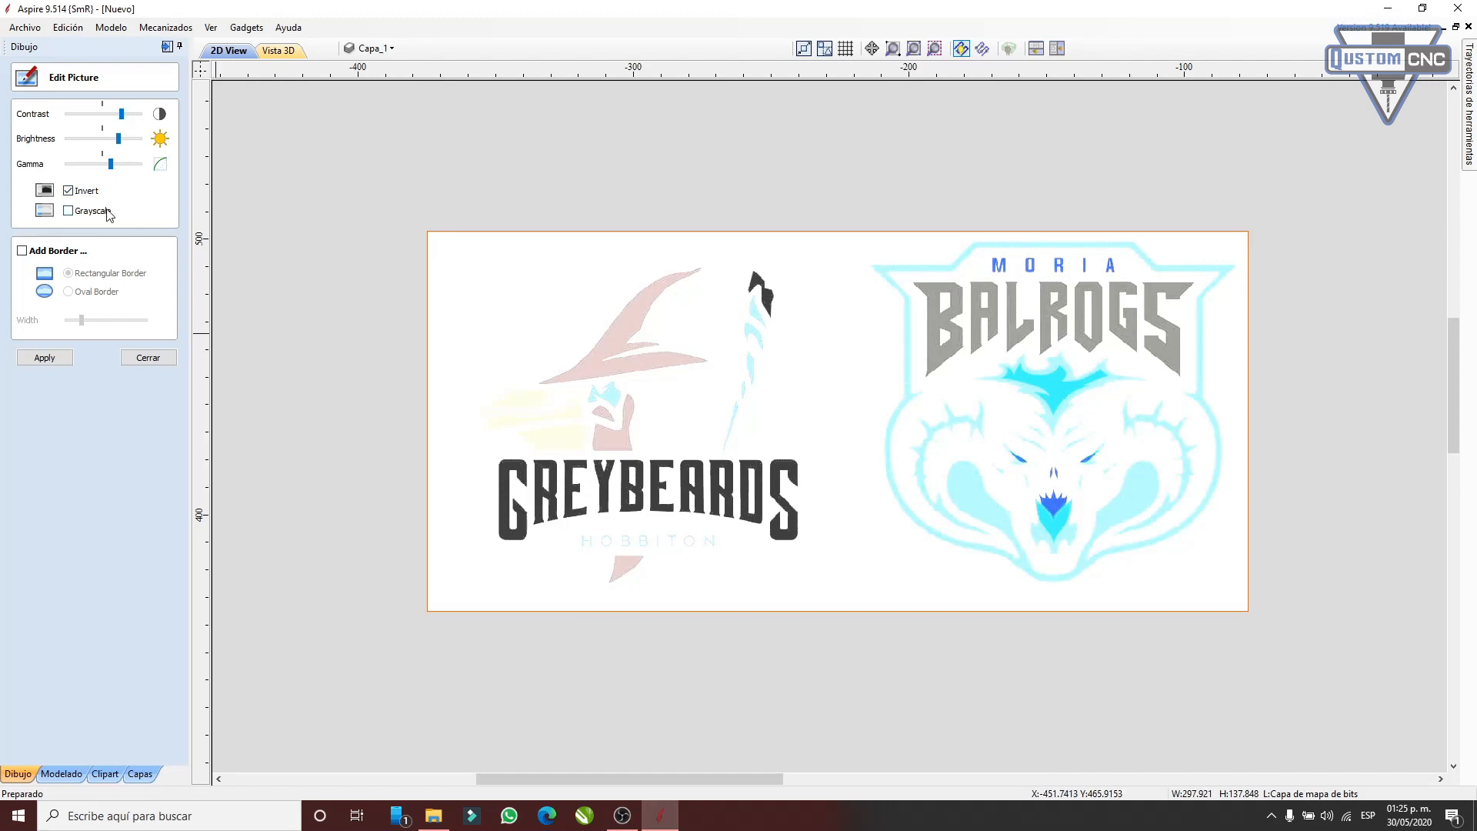
pyautogui.click(108, 213)
pyautogui.click(146, 358)
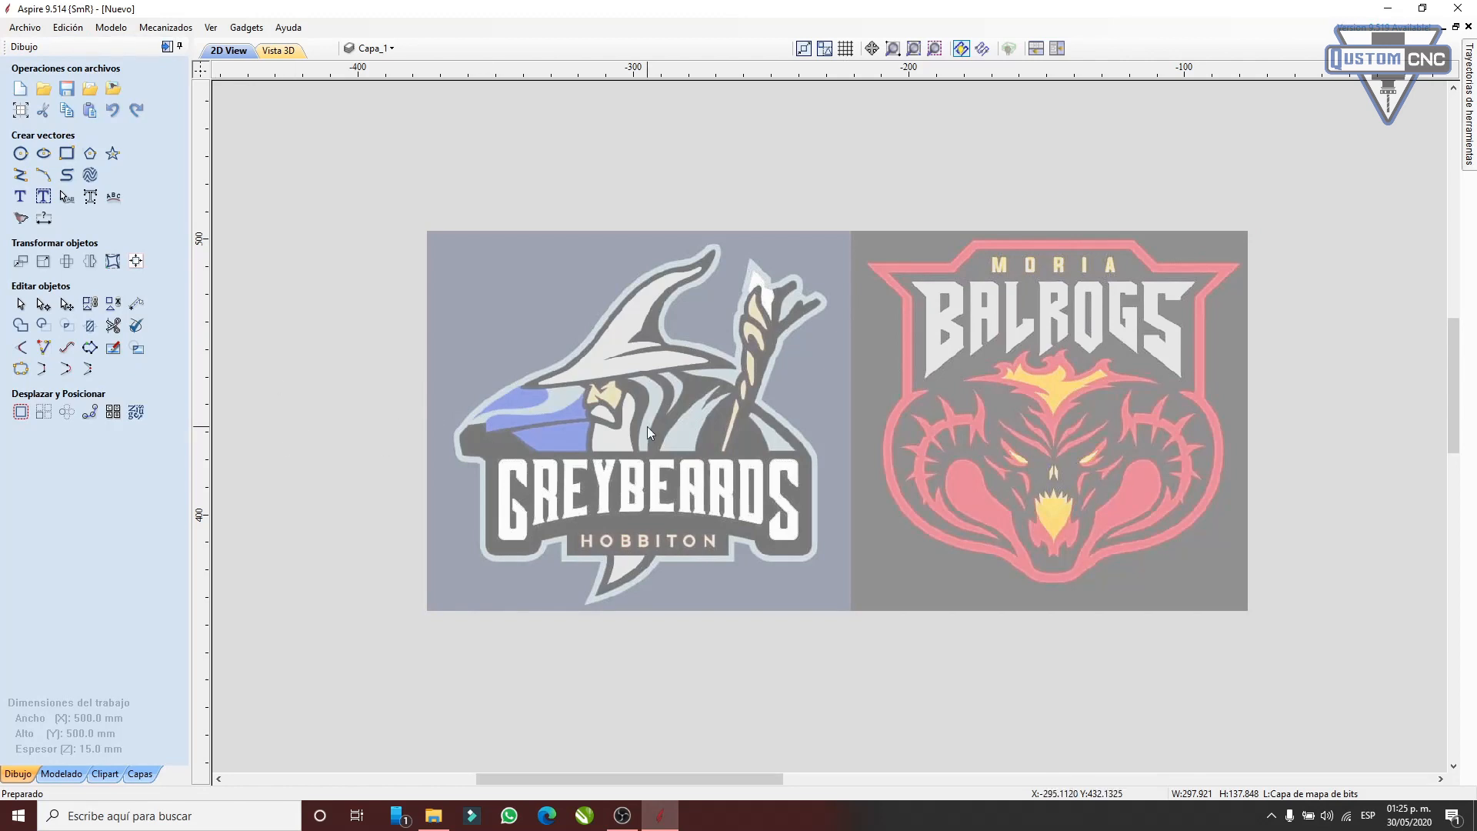
pyautogui.click(700, 445)
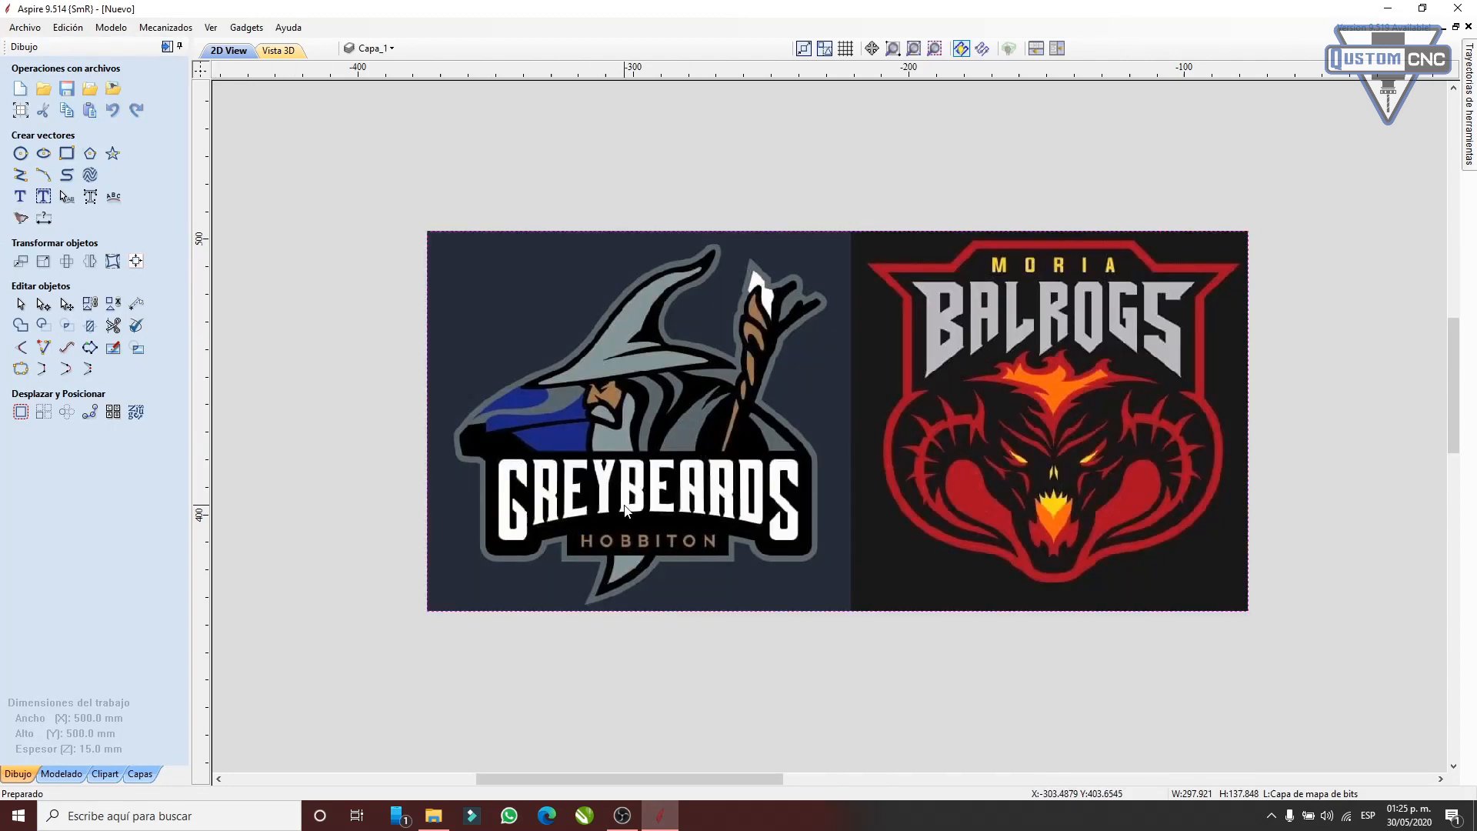
# - Preview the two-logo picture in grayscale with contrast, brightness and gamma left at their defaults
pyautogui.click(113, 348)
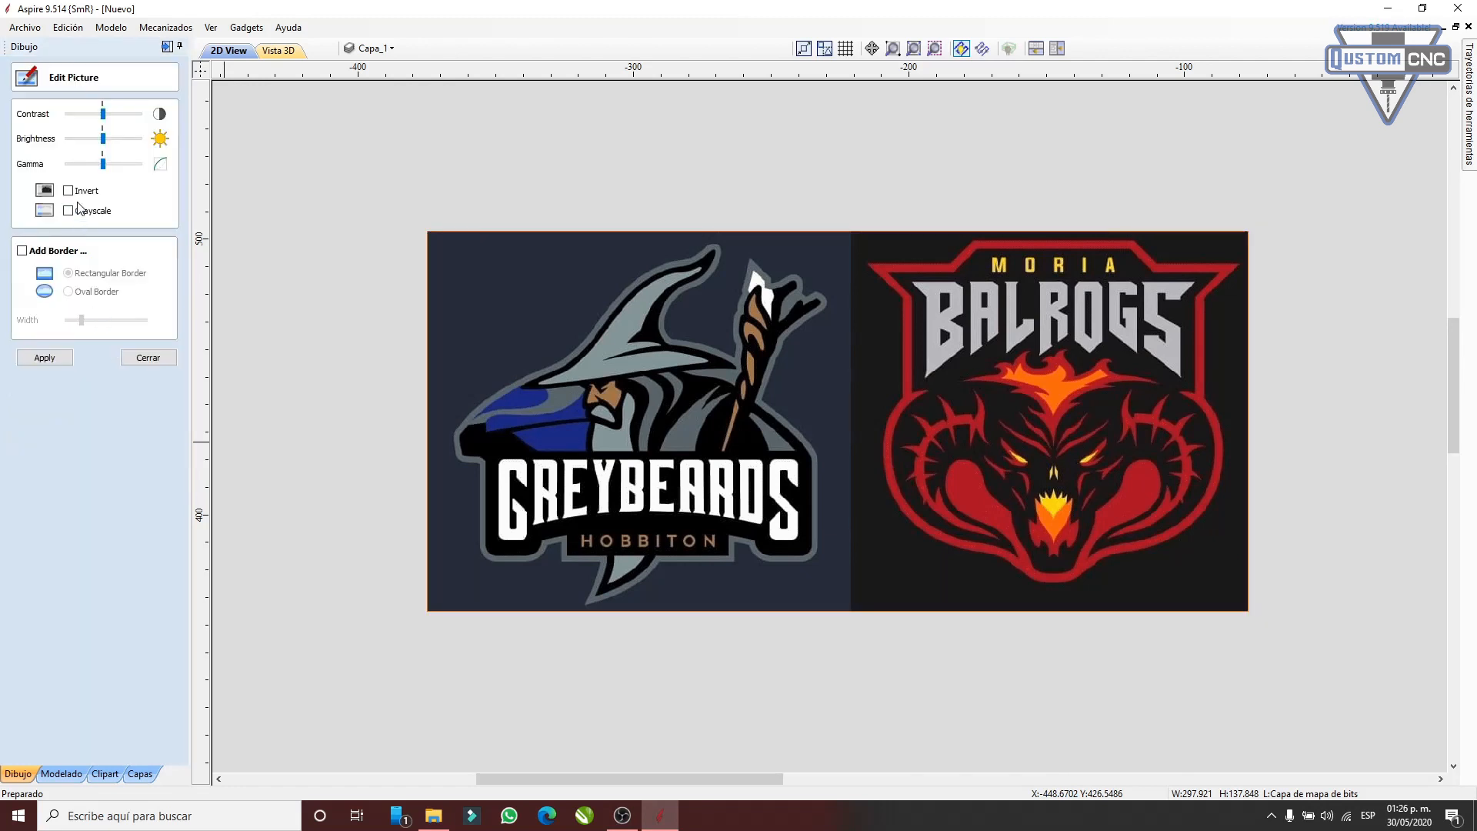
pyautogui.click(69, 211)
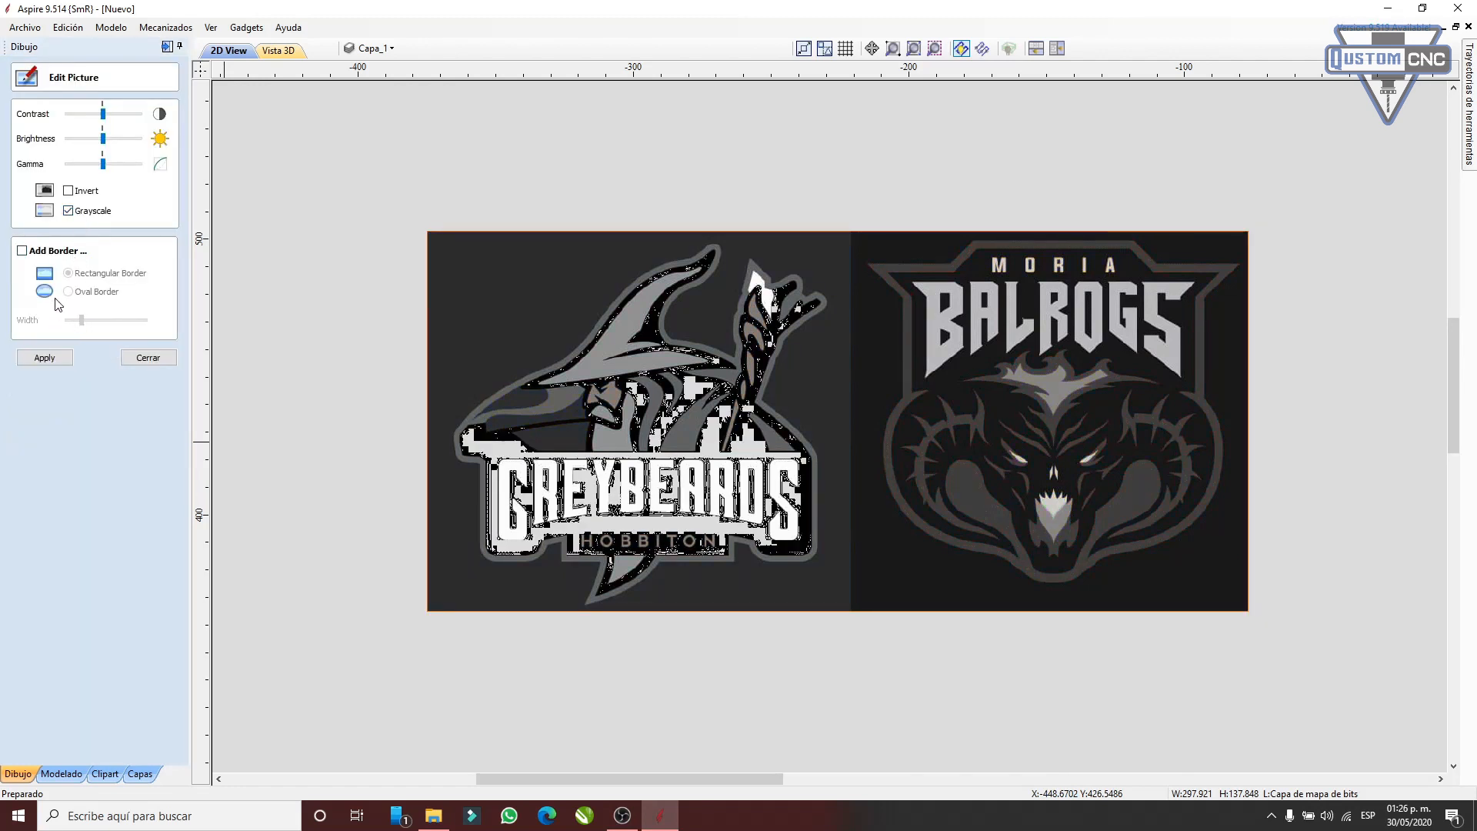
pyautogui.scroll(-3, 307, 400)
pyautogui.scroll(6, 479, 454)
pyautogui.scroll(-4, 485, 416)
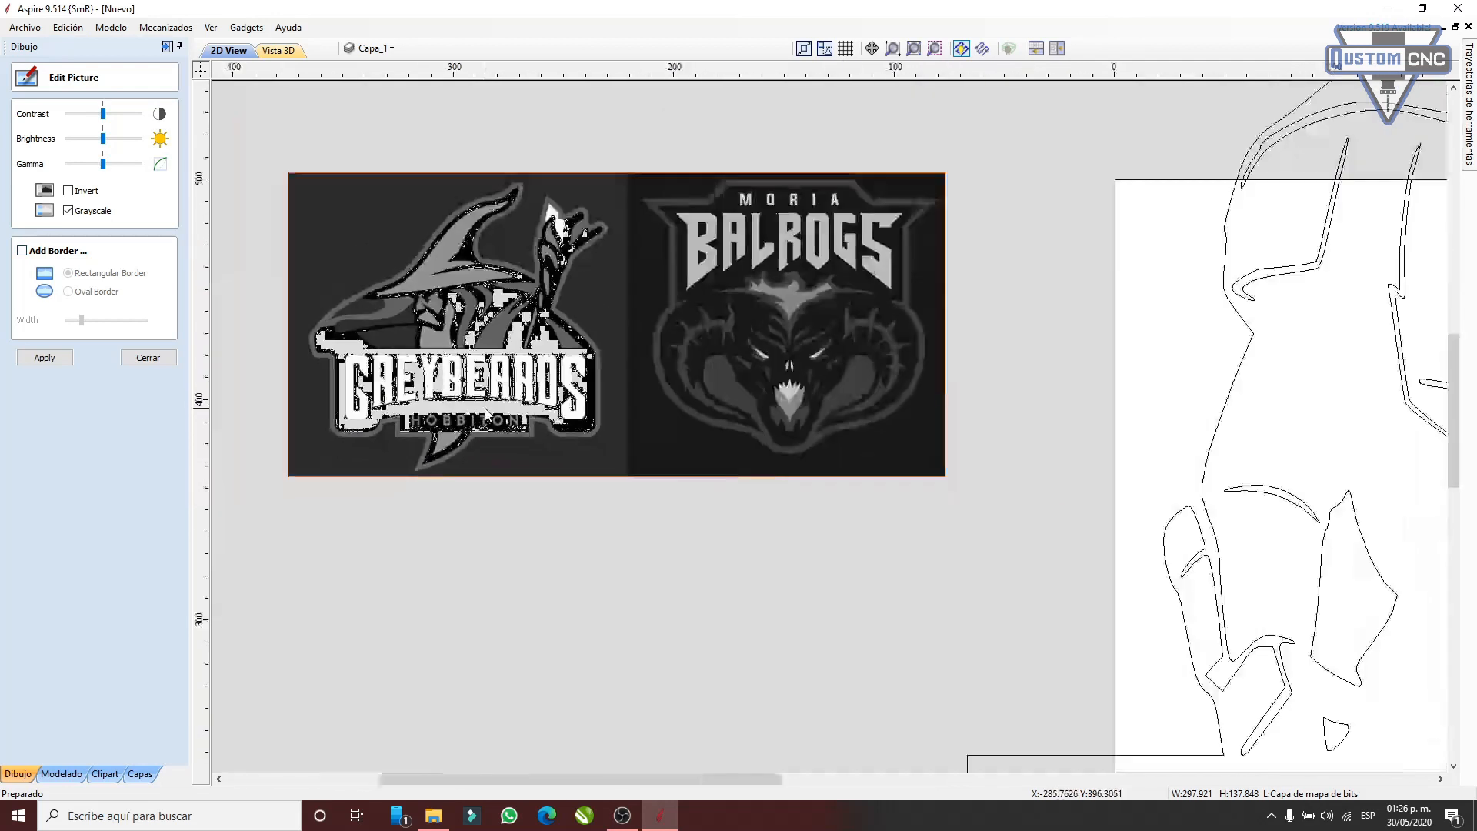
# - Examine the grayscale preview of both logos up close and close the picture editing without applying it
pyautogui.scroll(-2, 646, 243)
pyautogui.scroll(3, 632, 229)
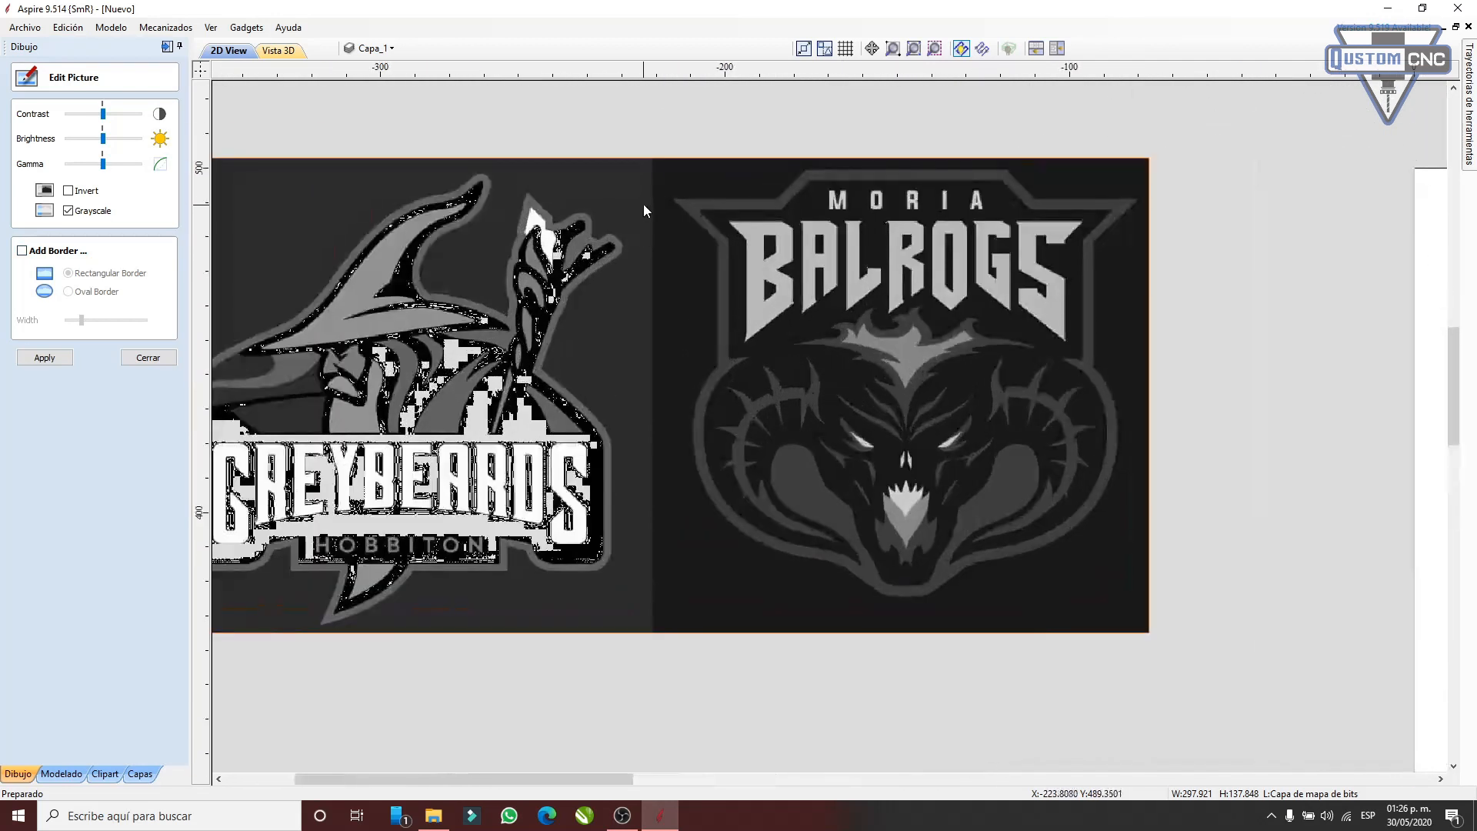
pyautogui.scroll(2, 464, 182)
pyautogui.scroll(-5, 289, 255)
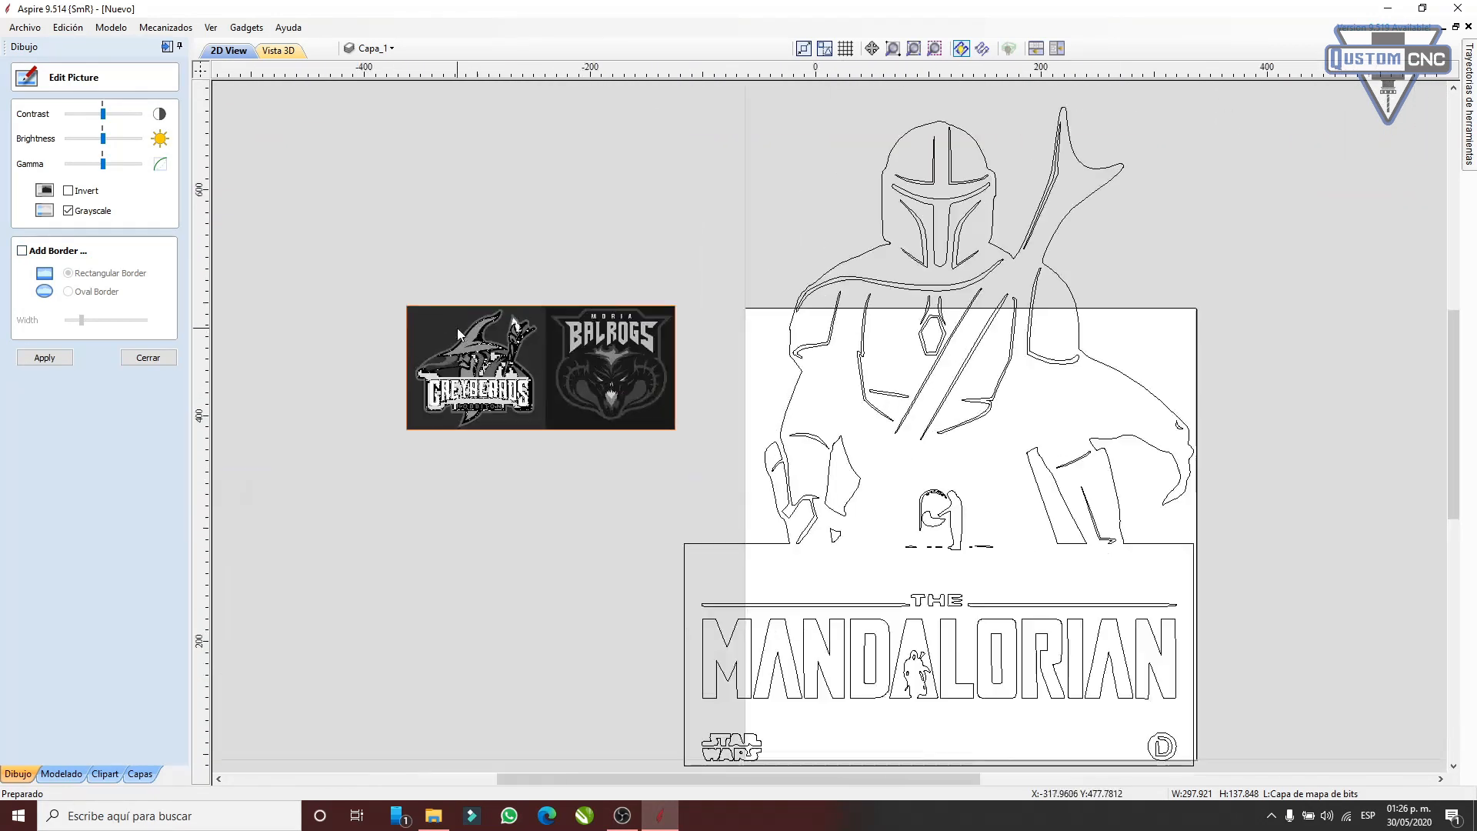
pyautogui.scroll(2, 457, 327)
pyautogui.scroll(1, 454, 333)
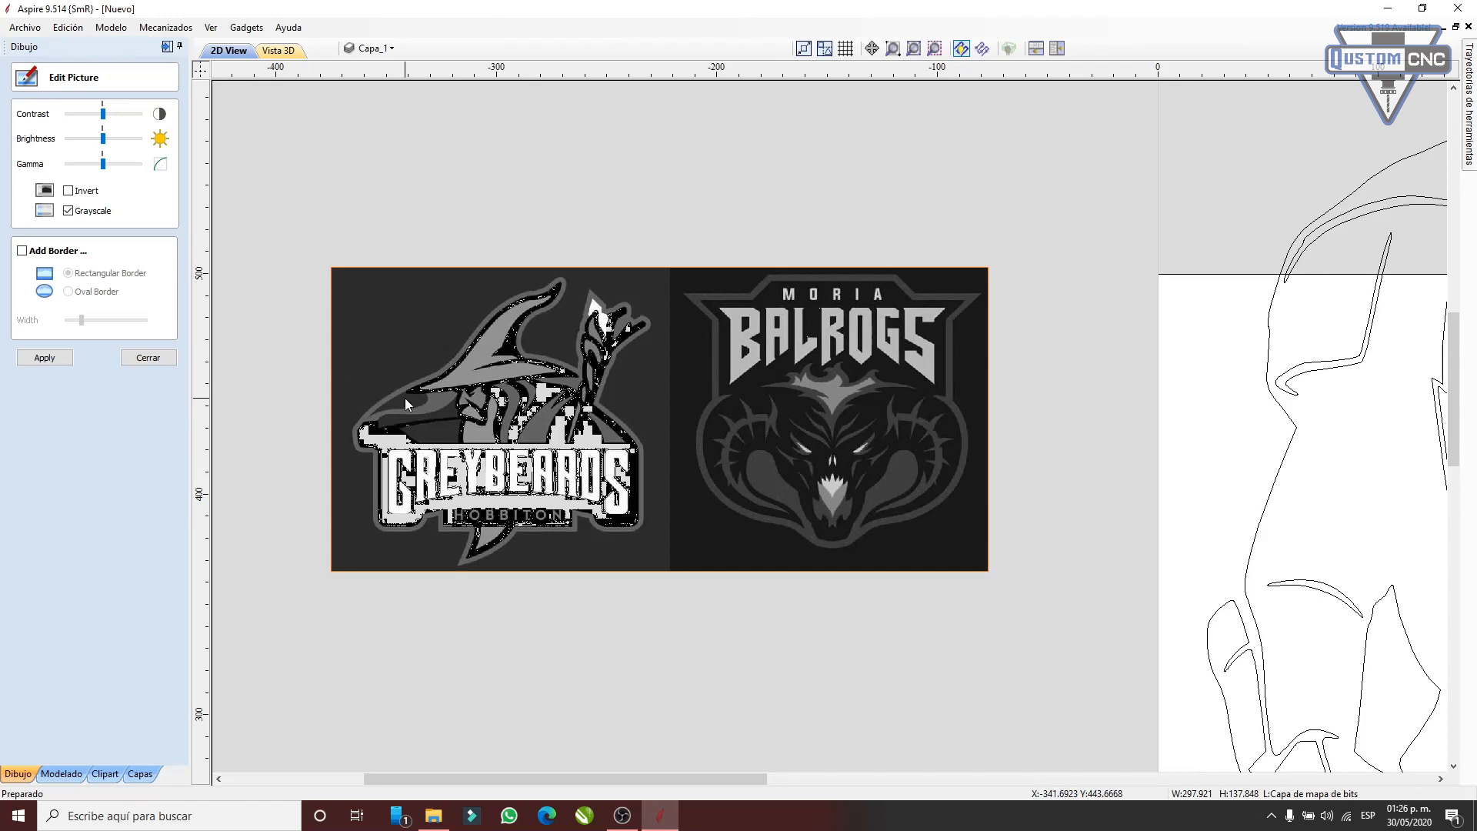
pyautogui.scroll(3, 906, 371)
pyautogui.scroll(-2, 834, 381)
pyautogui.scroll(2, 1058, 311)
pyautogui.scroll(-1, 1057, 307)
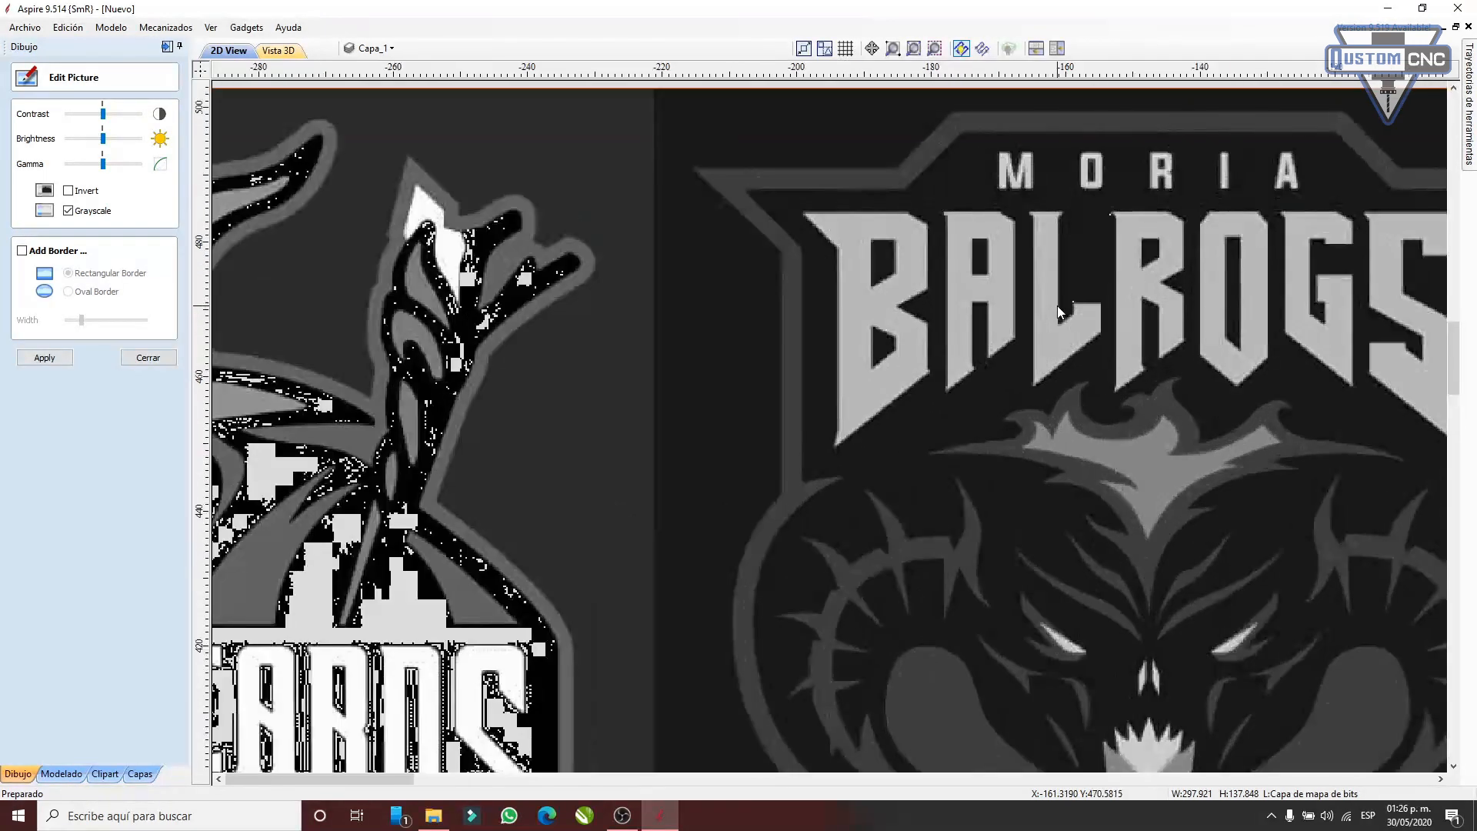
pyautogui.scroll(-3, 431, 289)
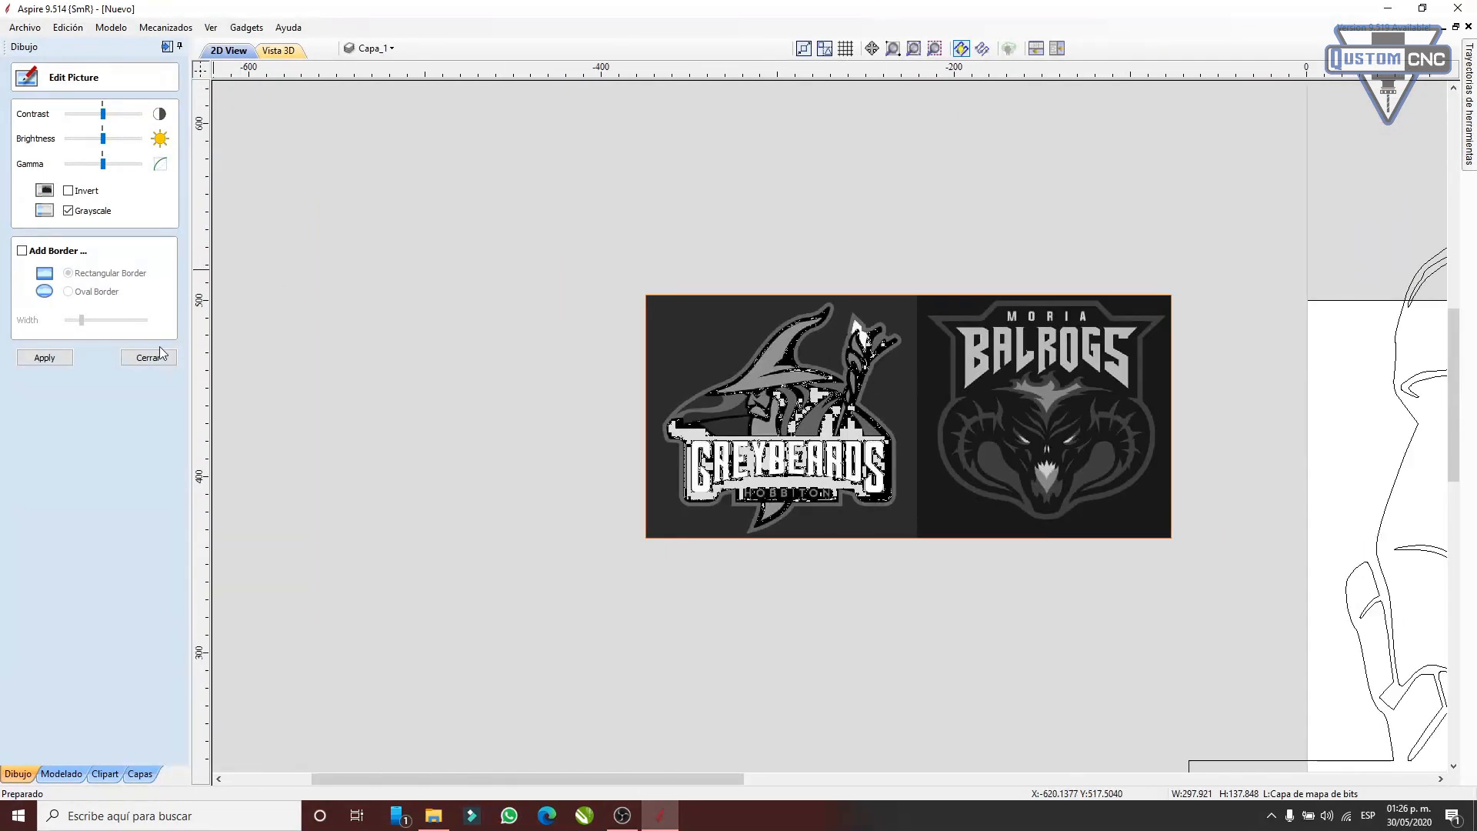
pyautogui.click(148, 358)
# - Try to crop the two-logo picture with Crop Bitmap while no trimming vector is selected
pyautogui.scroll(2, 801, 479)
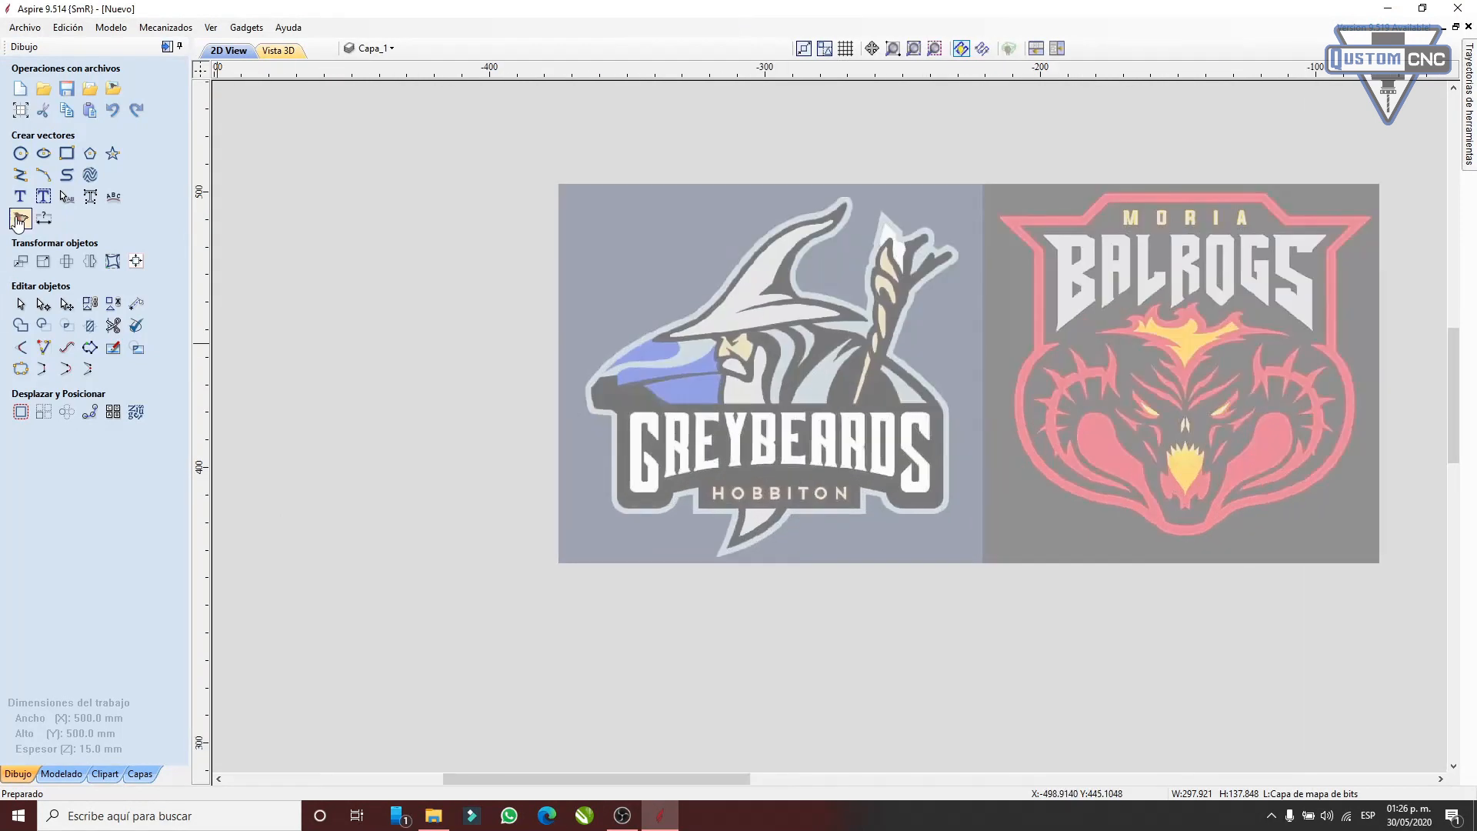
pyautogui.click(141, 357)
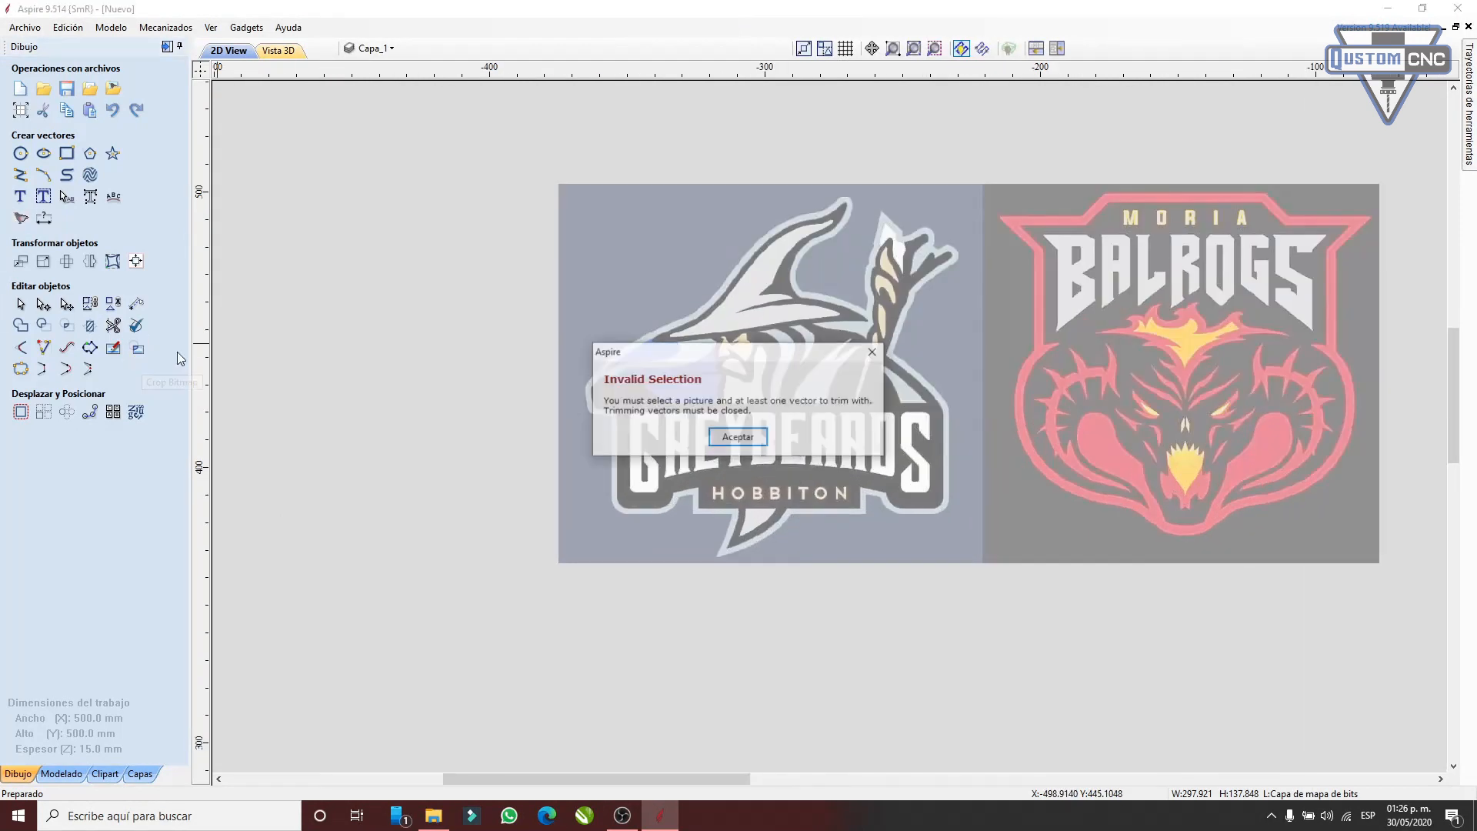
pyautogui.click(750, 437)
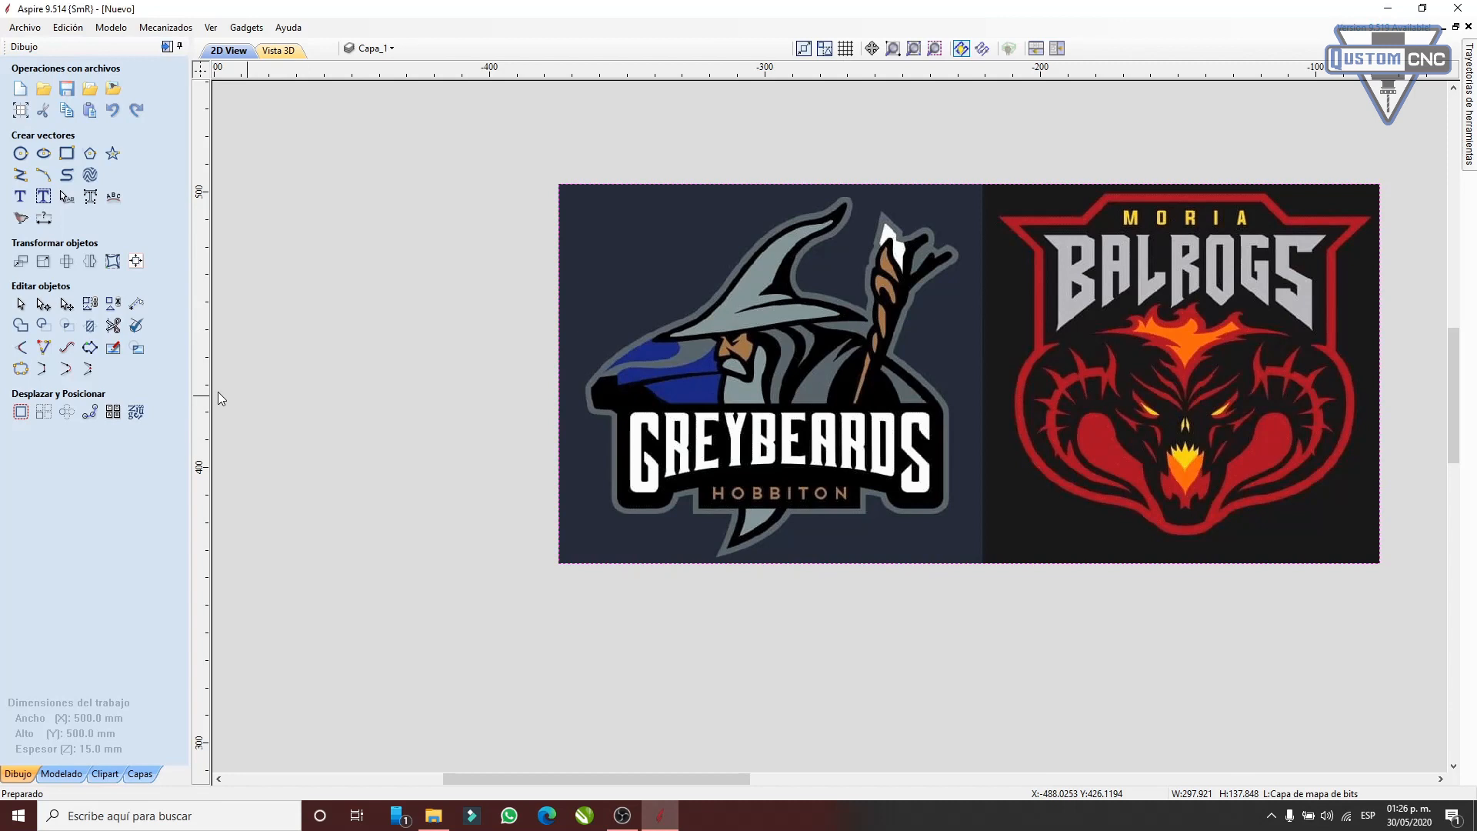
pyautogui.click(138, 351)
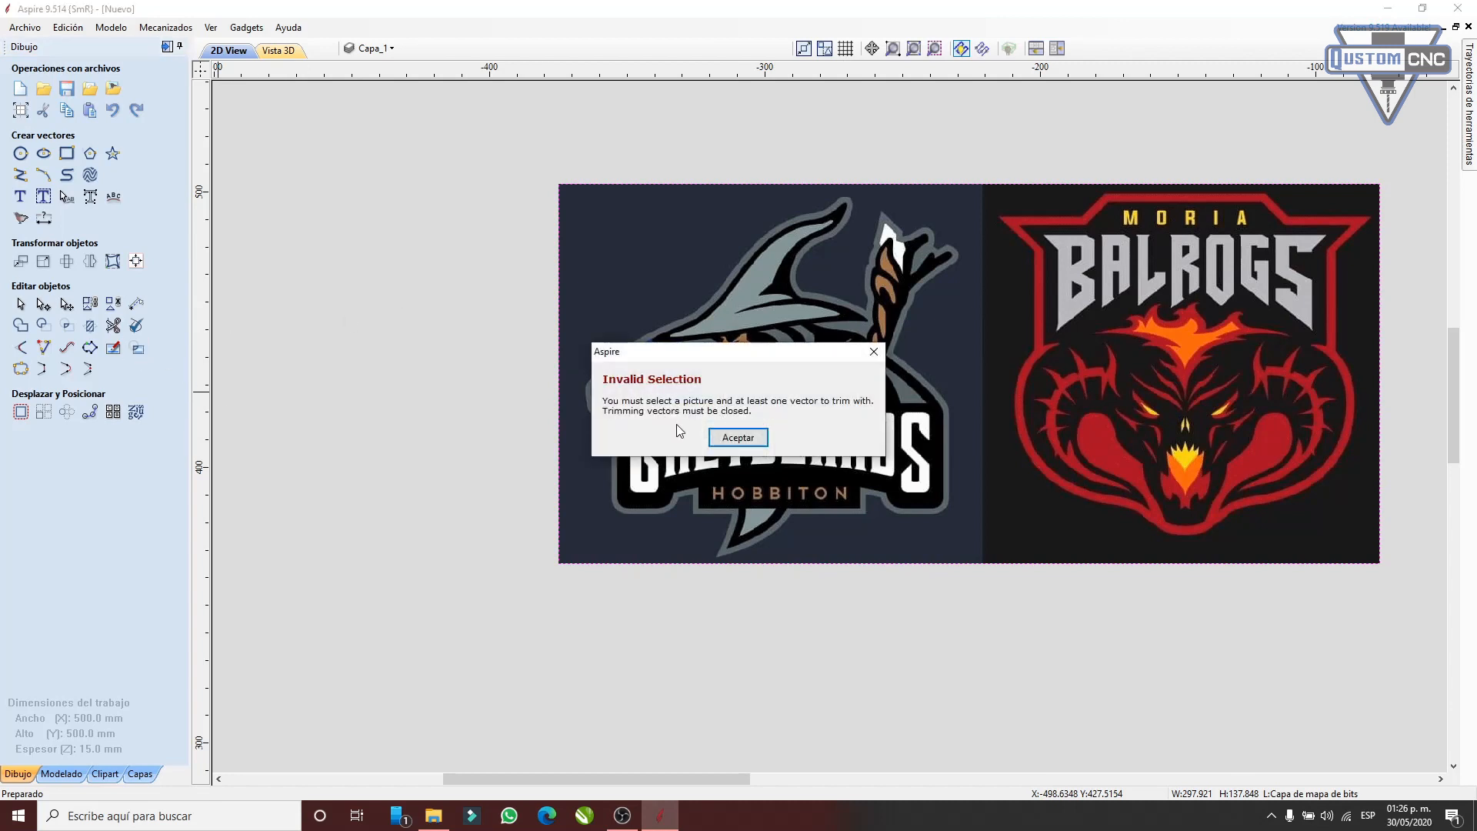
pyautogui.click(737, 437)
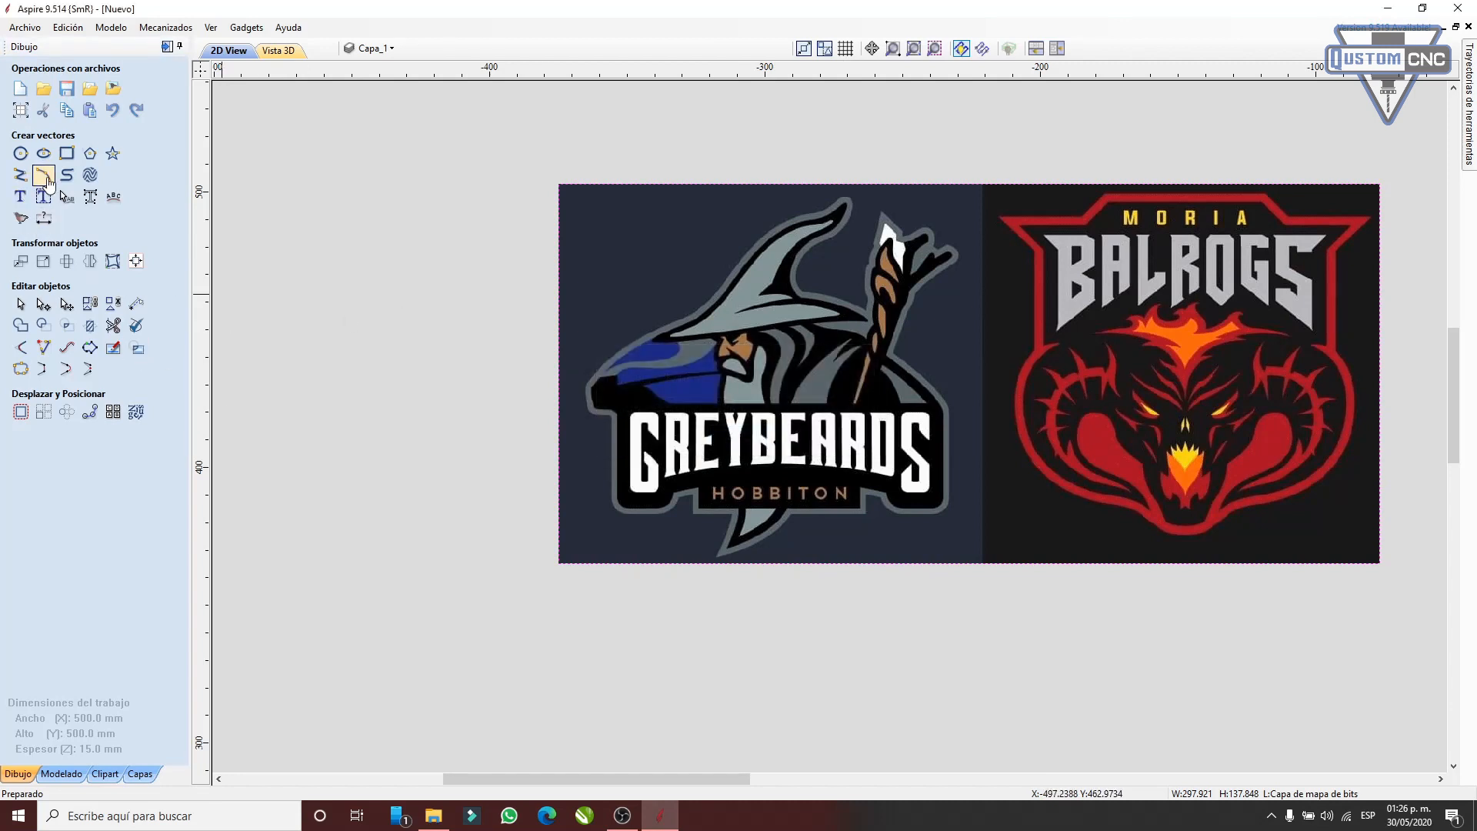
# - Draw a square-cornered rectangle about 138 by 82 mm over the Greybeards logo as the trimming vector
pyautogui.click(67, 154)
pyautogui.moveTo(590, 231); pyautogui.dragTo(971, 458)
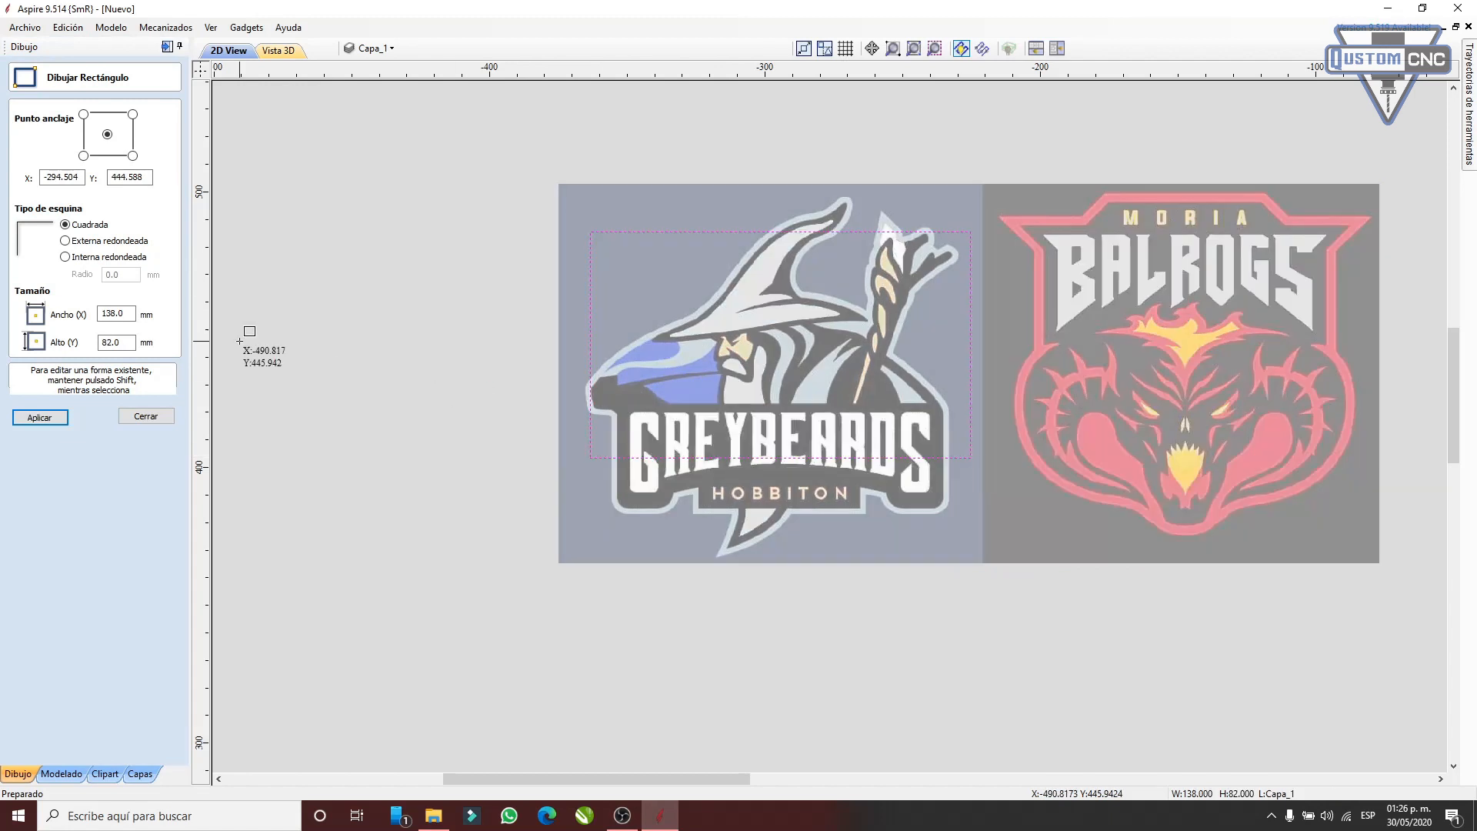
pyautogui.click(132, 415)
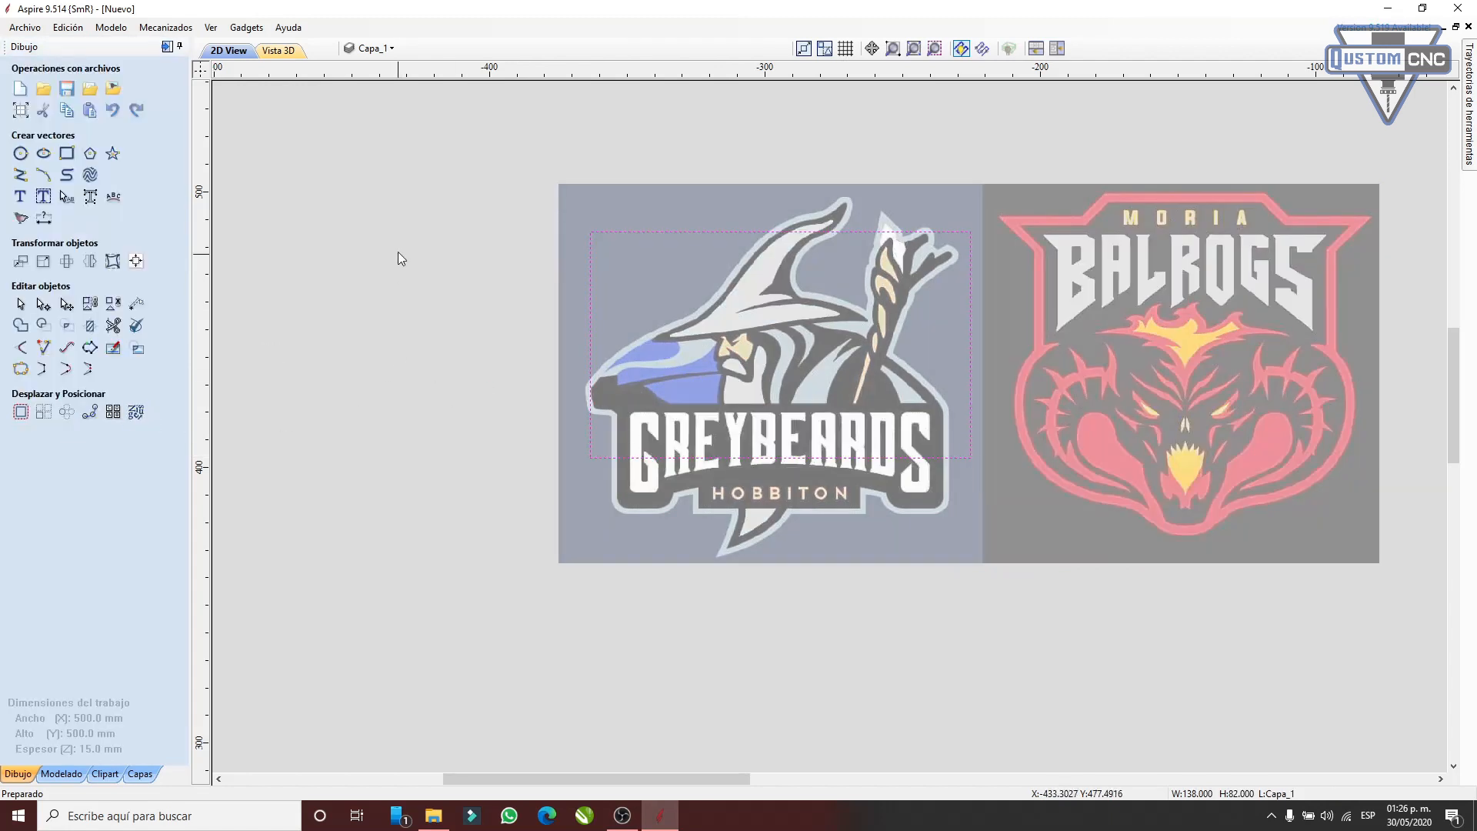
# - Crop the two-logo picture to the rectangle over the Greybeards logo
pyautogui.scroll(-2, 417, 160)
pyautogui.moveTo(417, 160); pyautogui.dragTo(1047, 494)
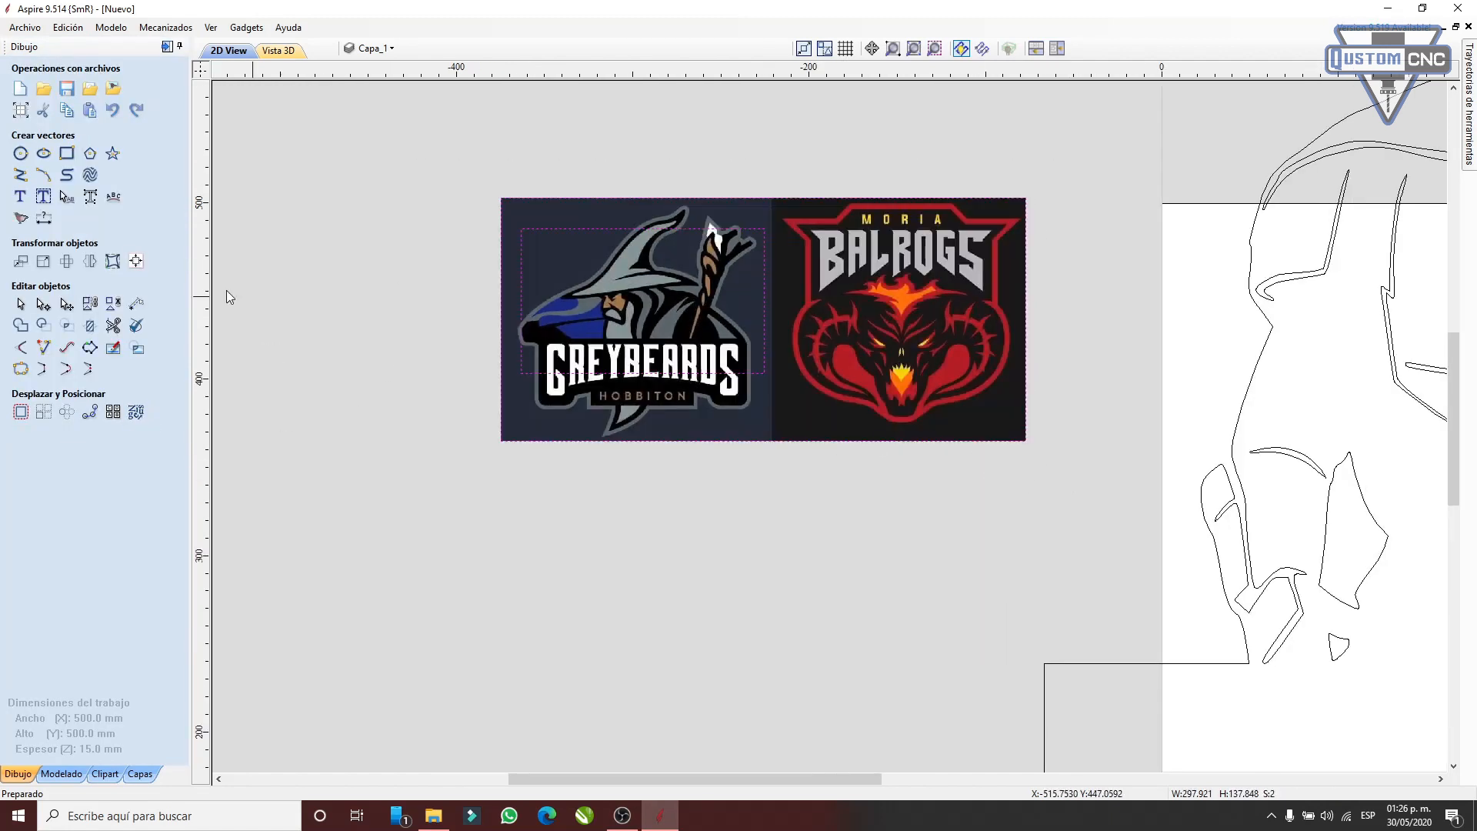
pyautogui.click(137, 349)
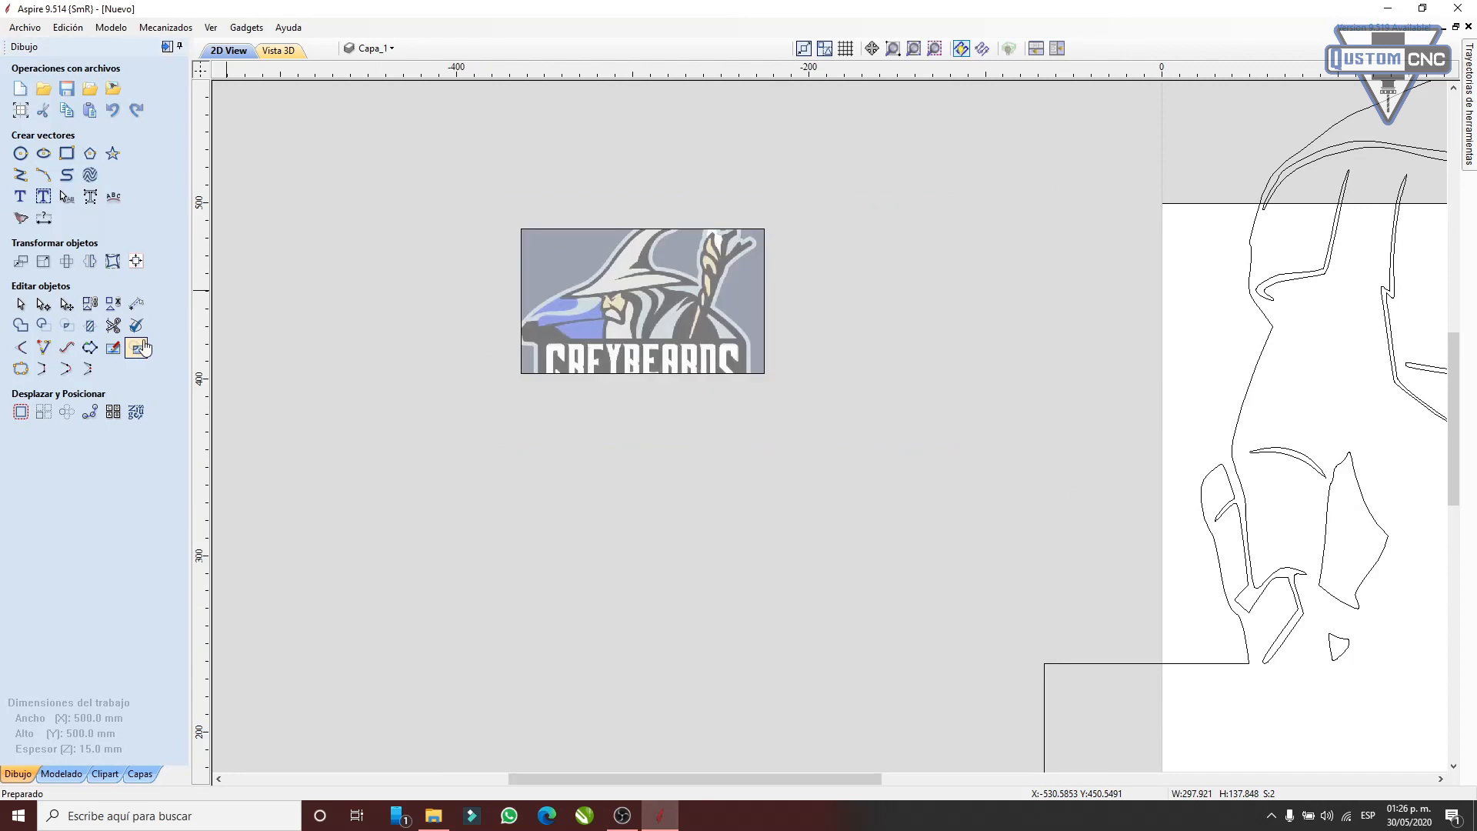
# - Undo the crop and delete the two-logo picture together with its trimming rectangle
pyautogui.hotkey('ctrl', 'z')
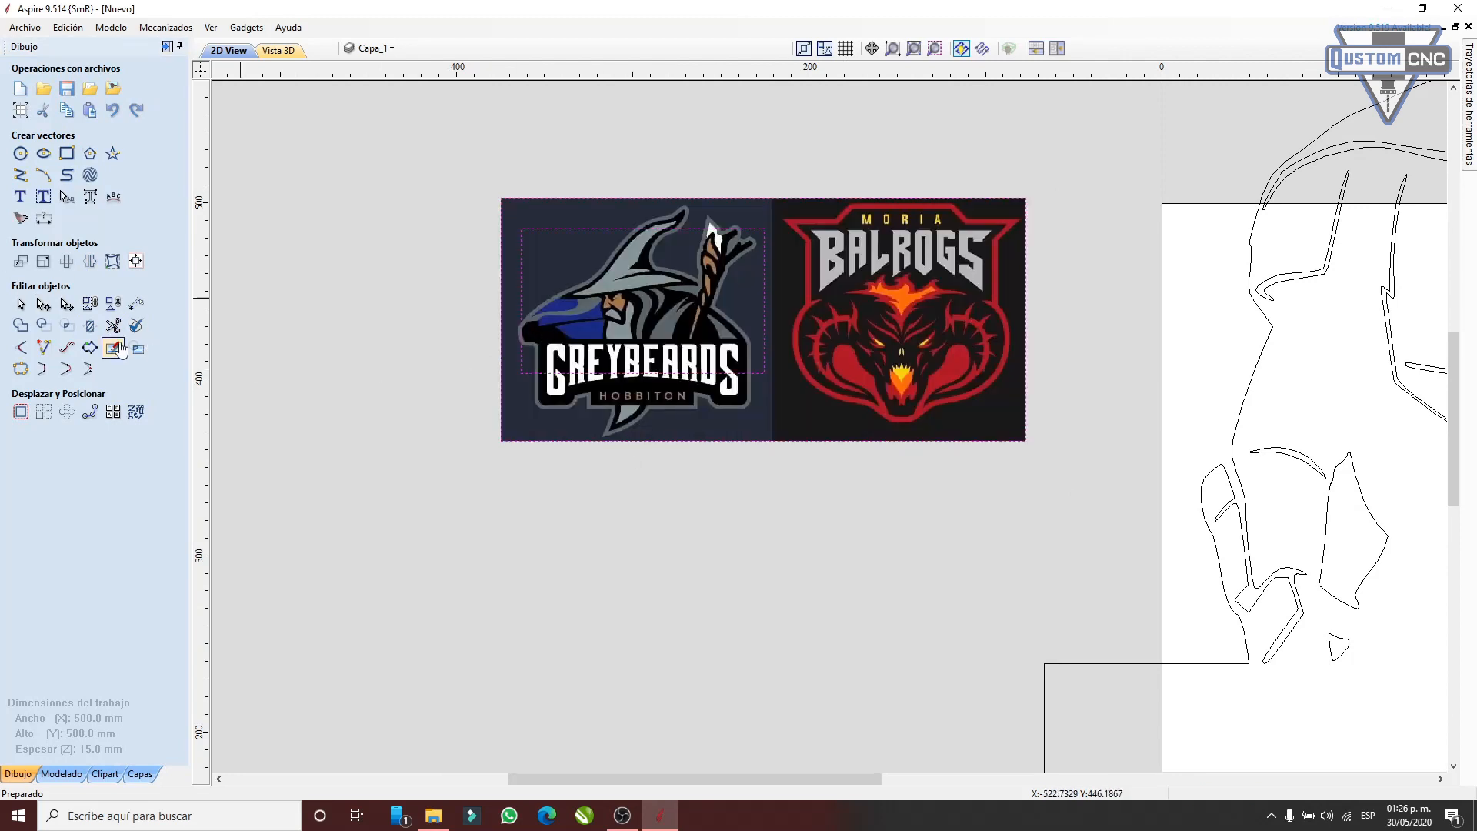
pyautogui.click(921, 291)
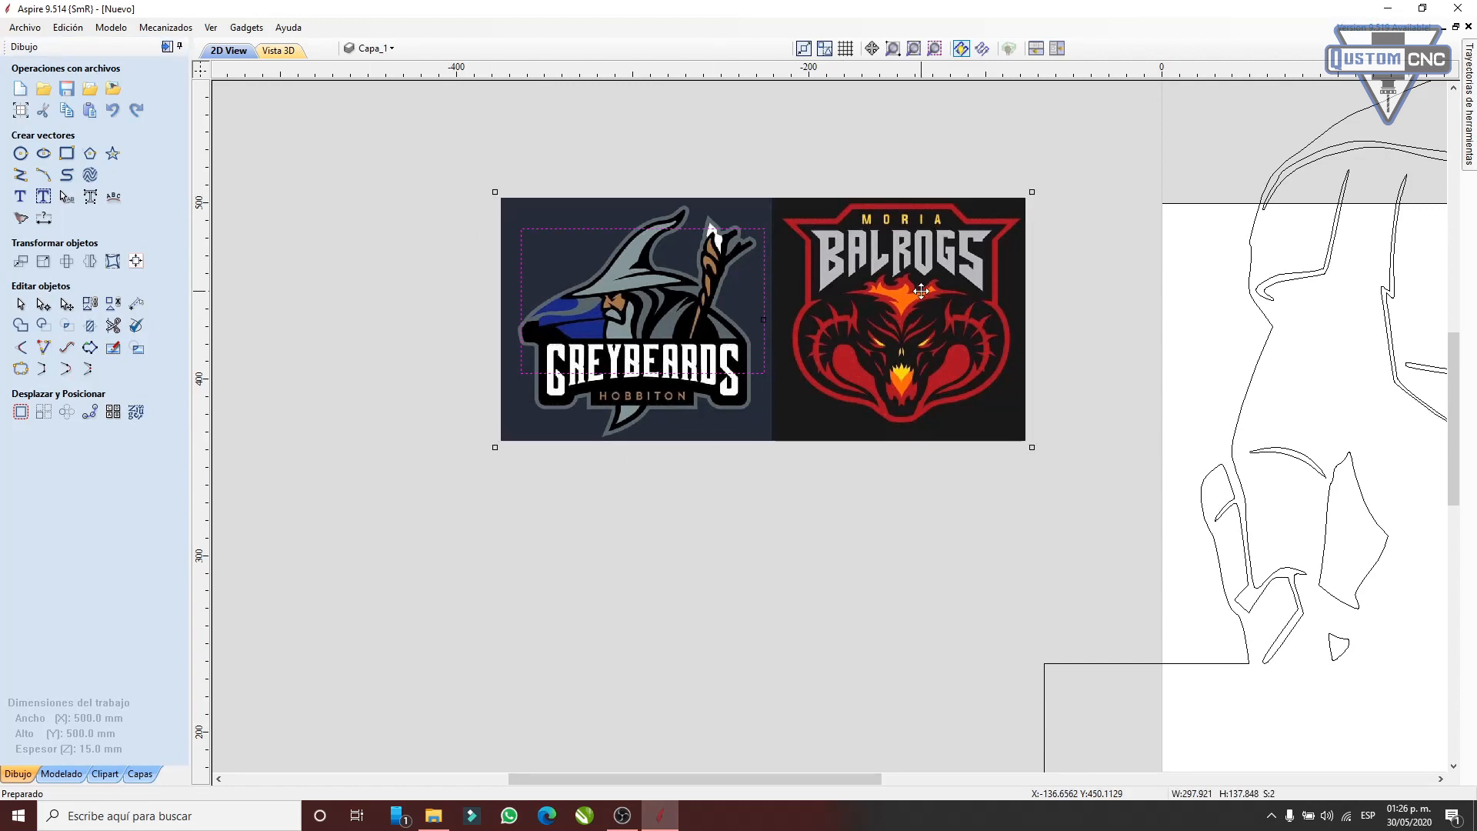
pyautogui.press('Delete')
pyautogui.scroll(-2, 857, 294)
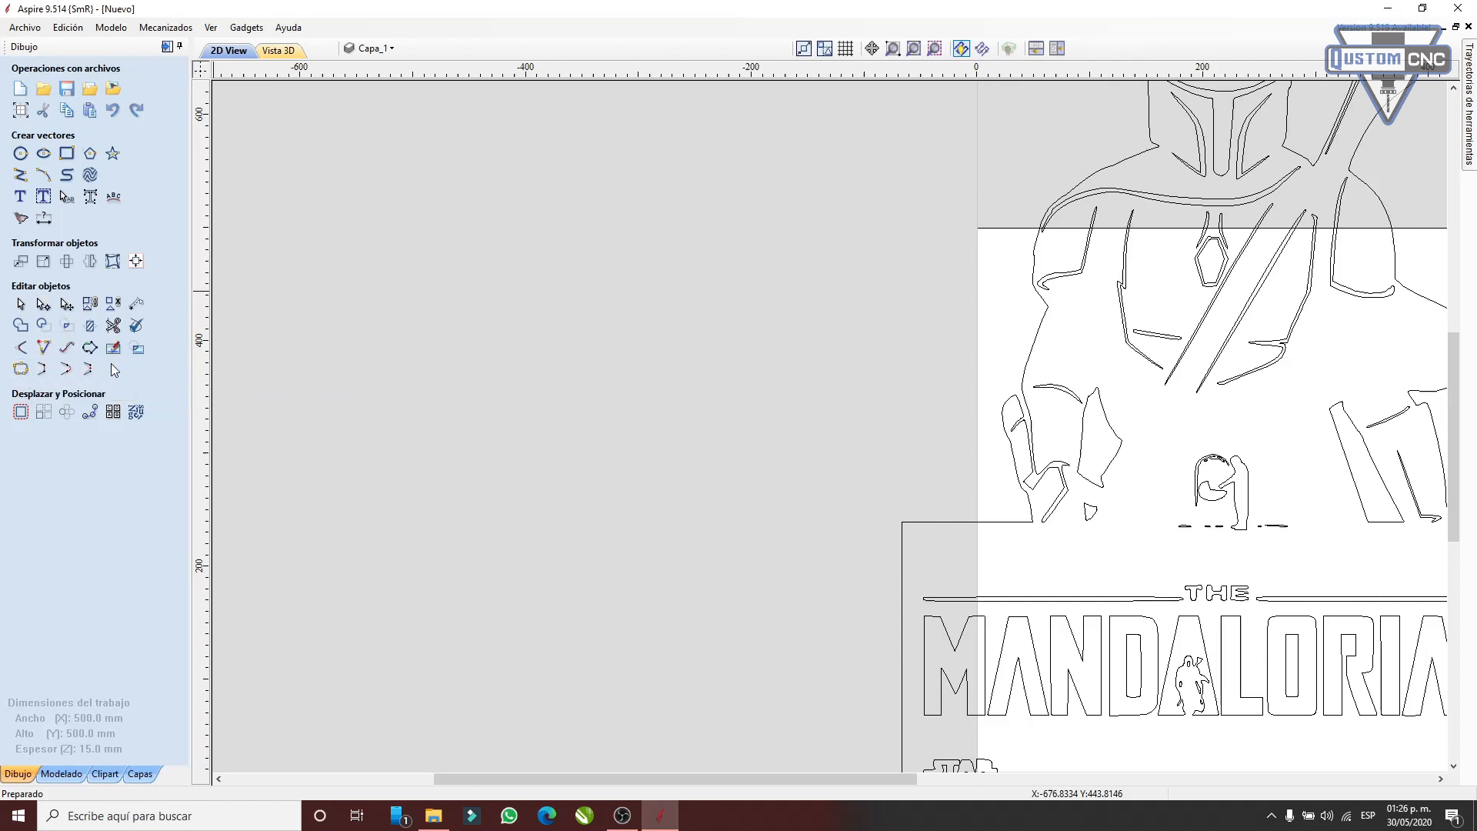
# - Draw a square-cornered rectangle about 134 by 127 mm in the empty area beside the Mandalorian drawing
pyautogui.scroll(3, 907, 331)
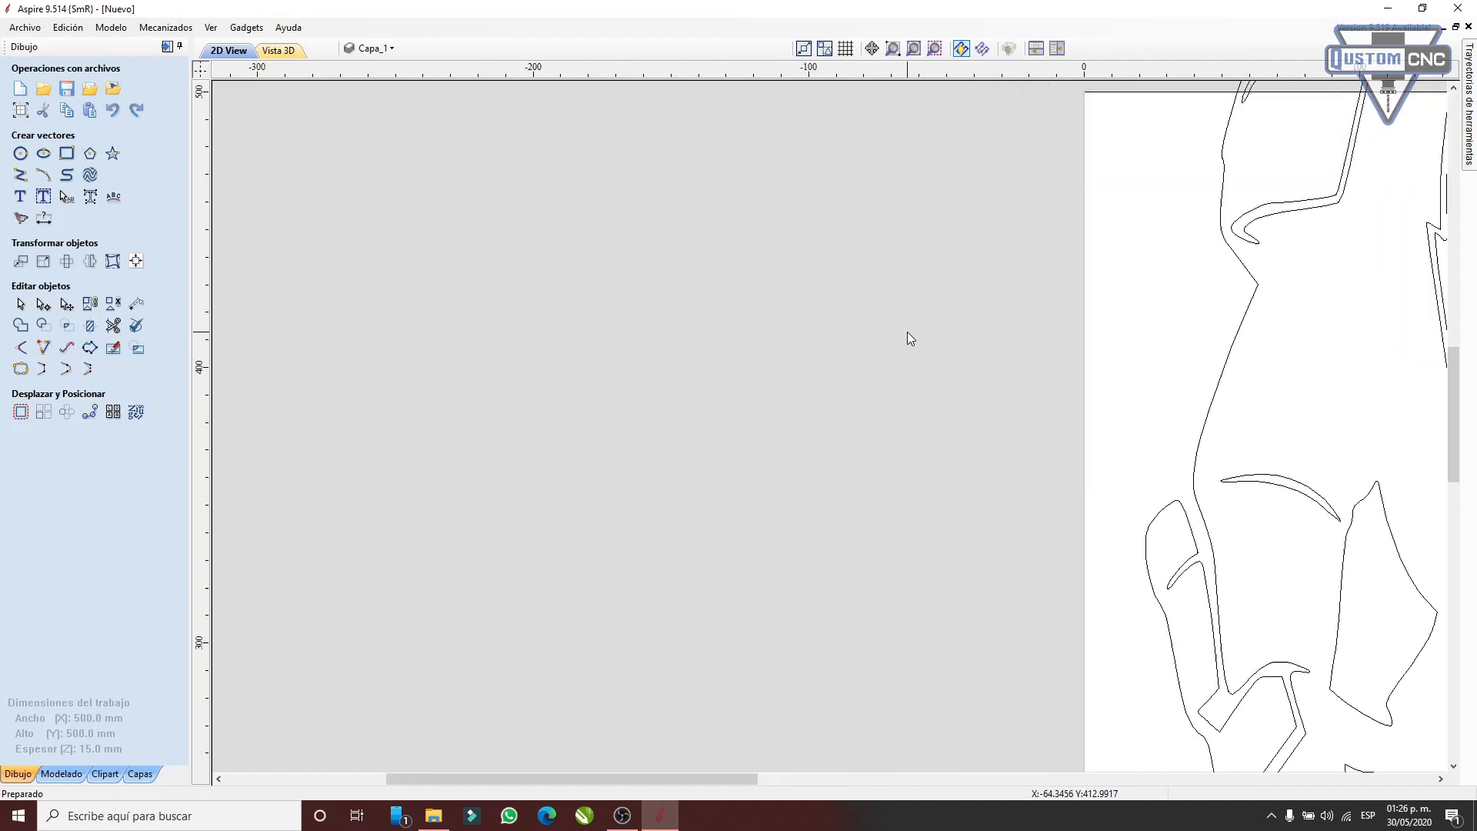
pyautogui.click(67, 153)
pyautogui.moveTo(466, 191); pyautogui.dragTo(929, 629)
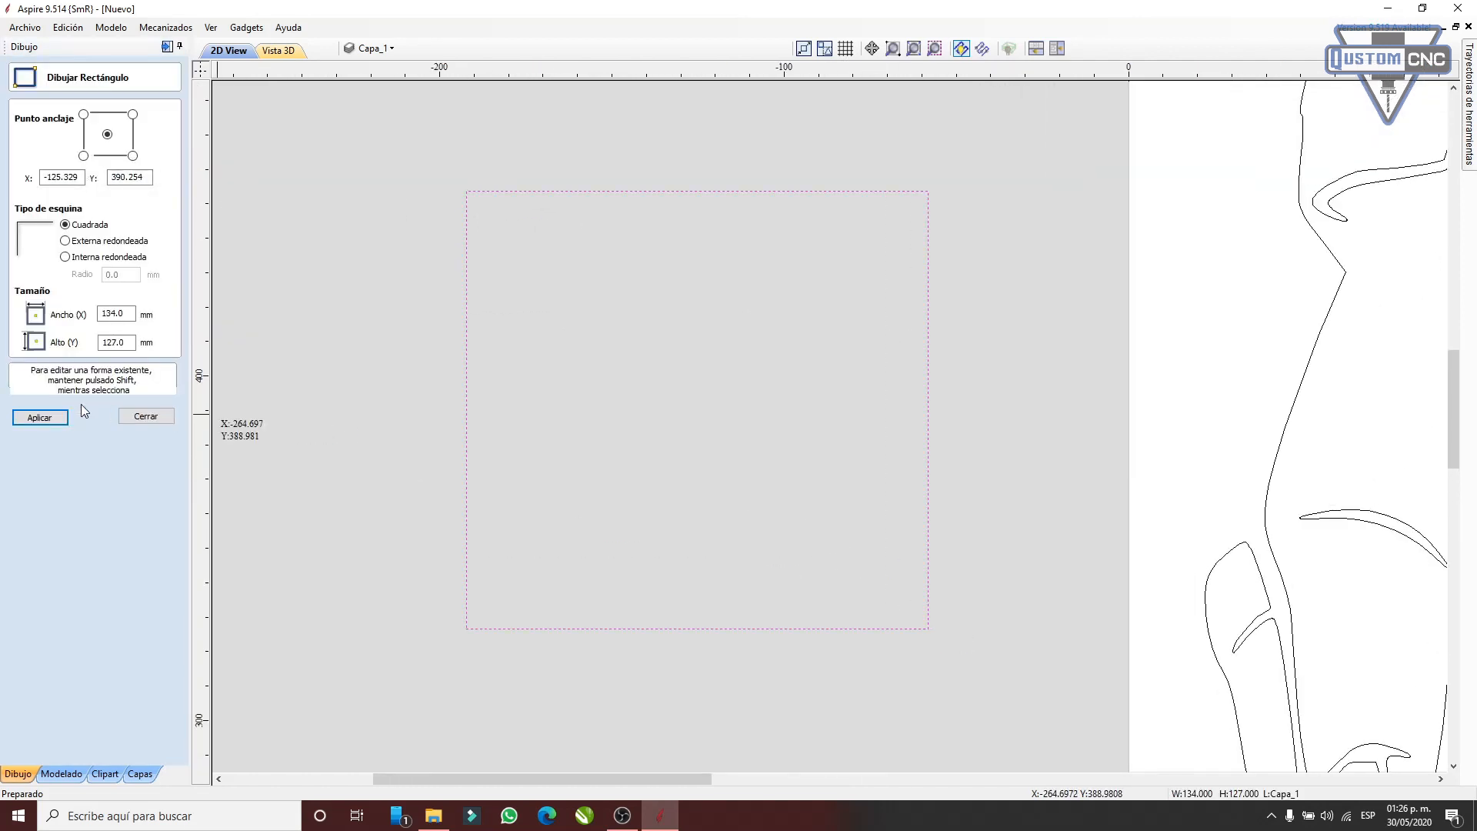
pyautogui.click(145, 416)
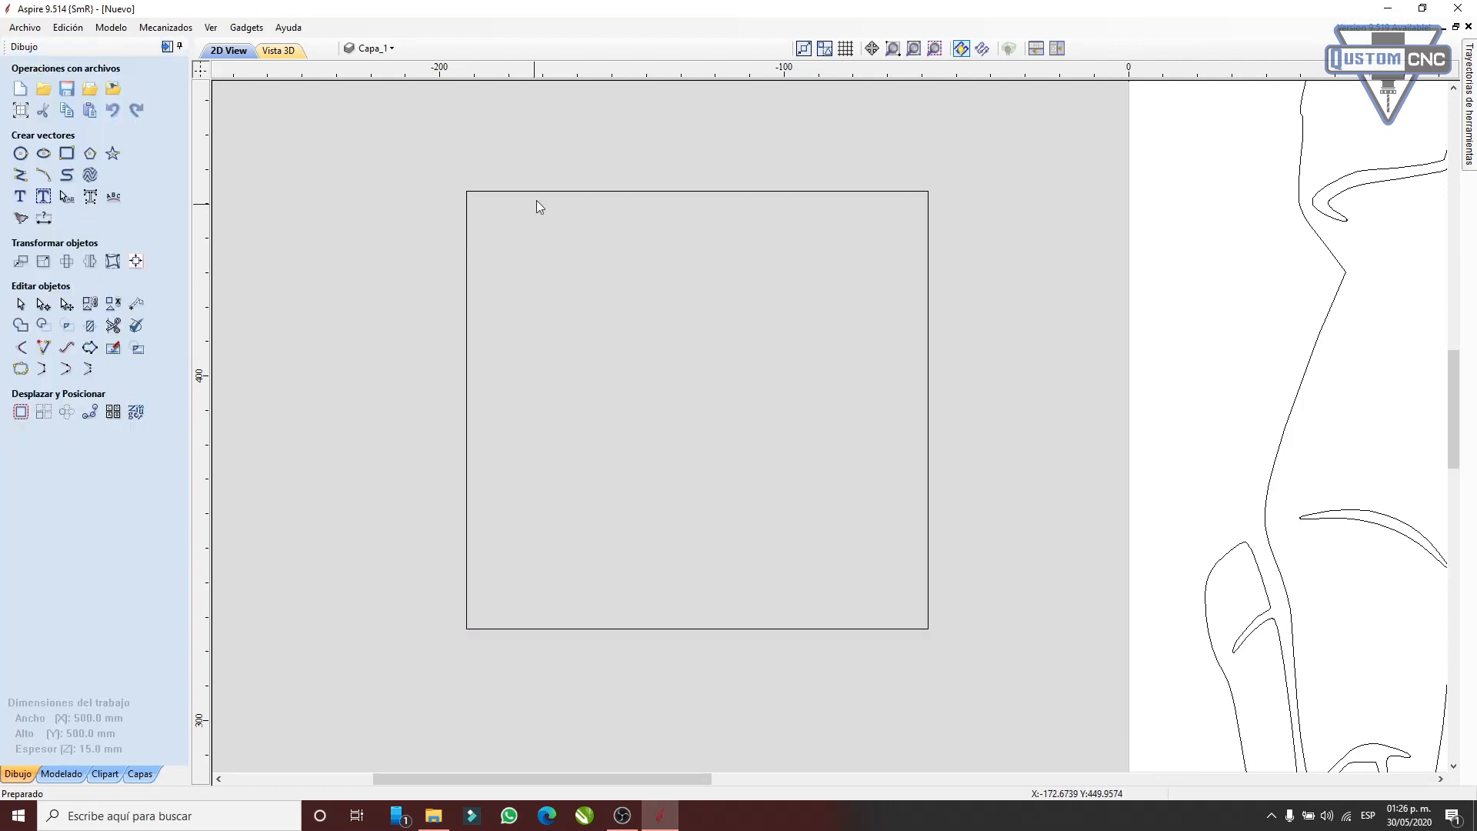
# - Cut the rectangle at its upper-left and lower-right corner nodes to split it into two open L-shaped vectors
pyautogui.scroll(1, 548, 200)
pyautogui.click(551, 197)
pyautogui.scroll(-2, 551, 197)
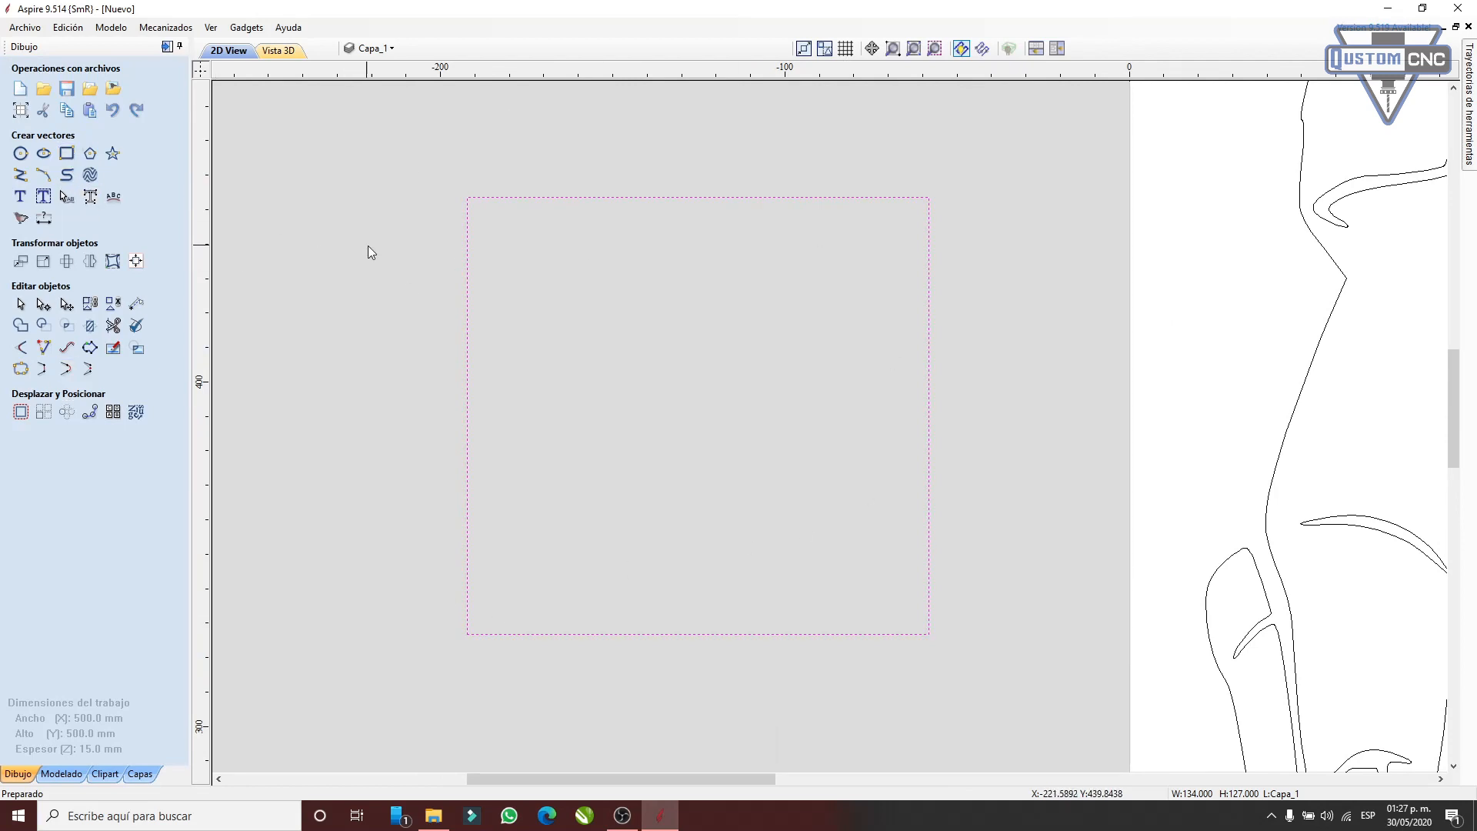
pyautogui.click(44, 303)
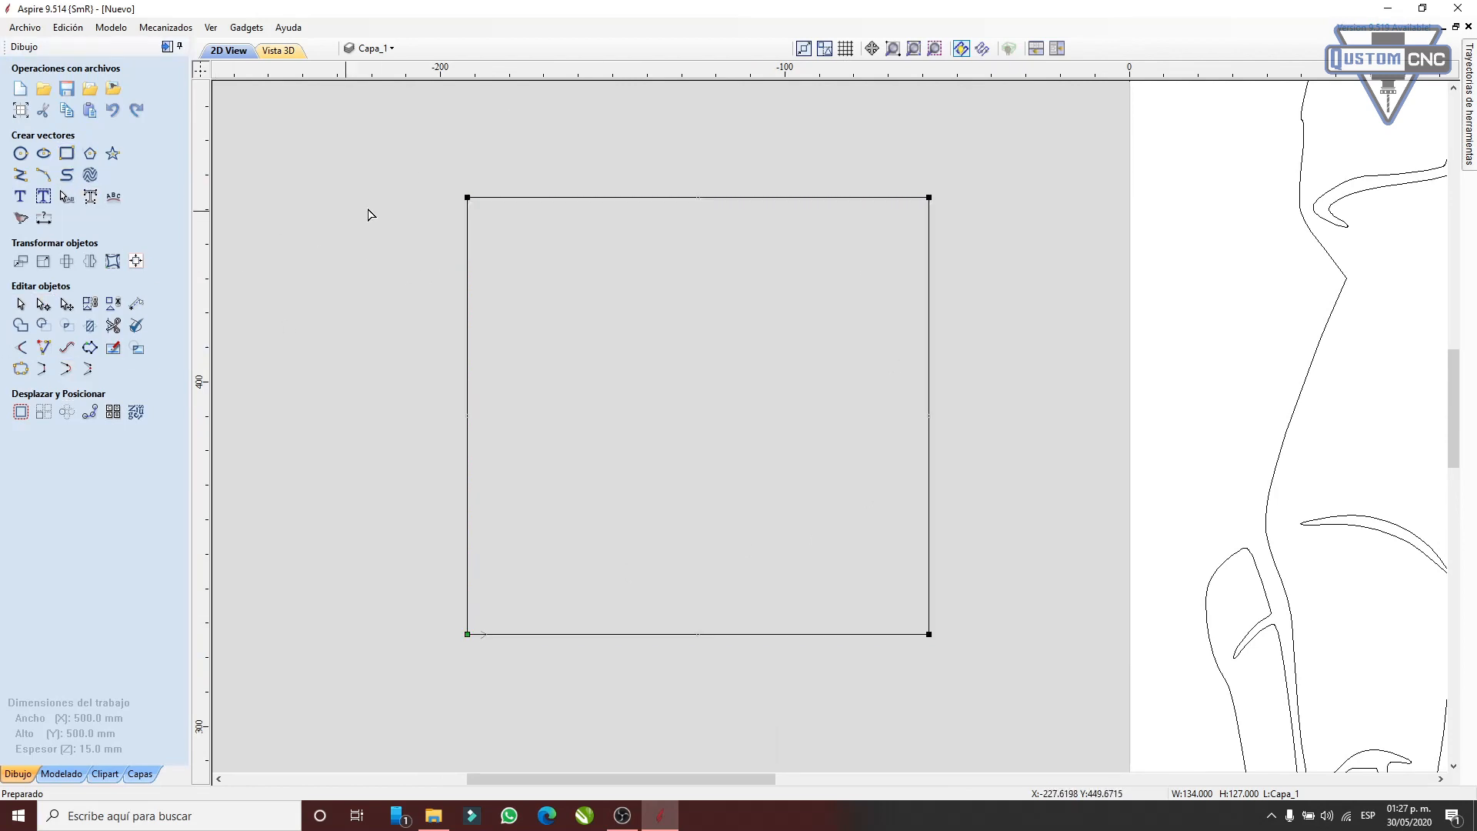
pyautogui.rightClick(468, 198)
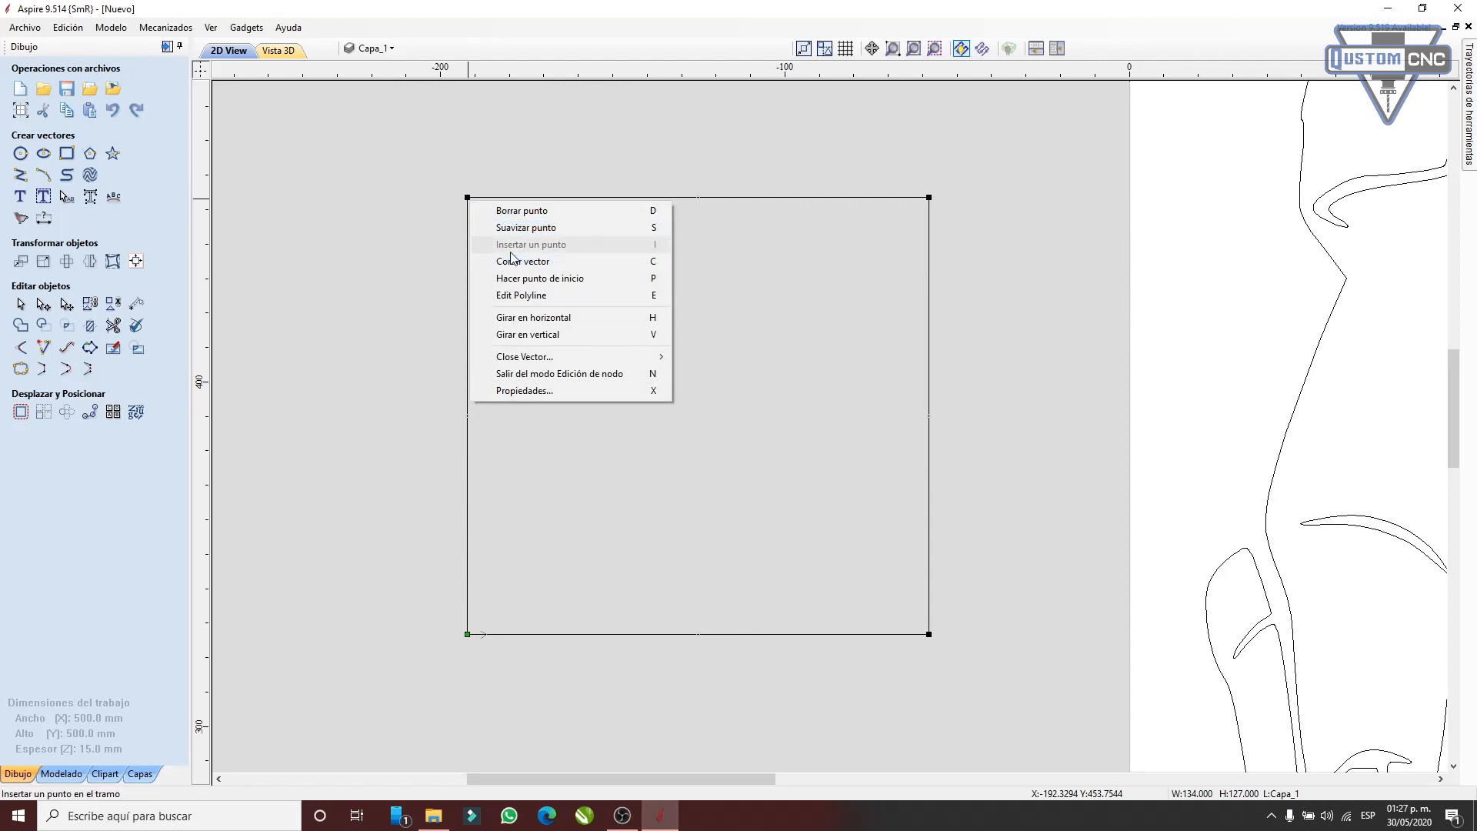
pyautogui.click(512, 262)
pyautogui.rightClick(929, 634)
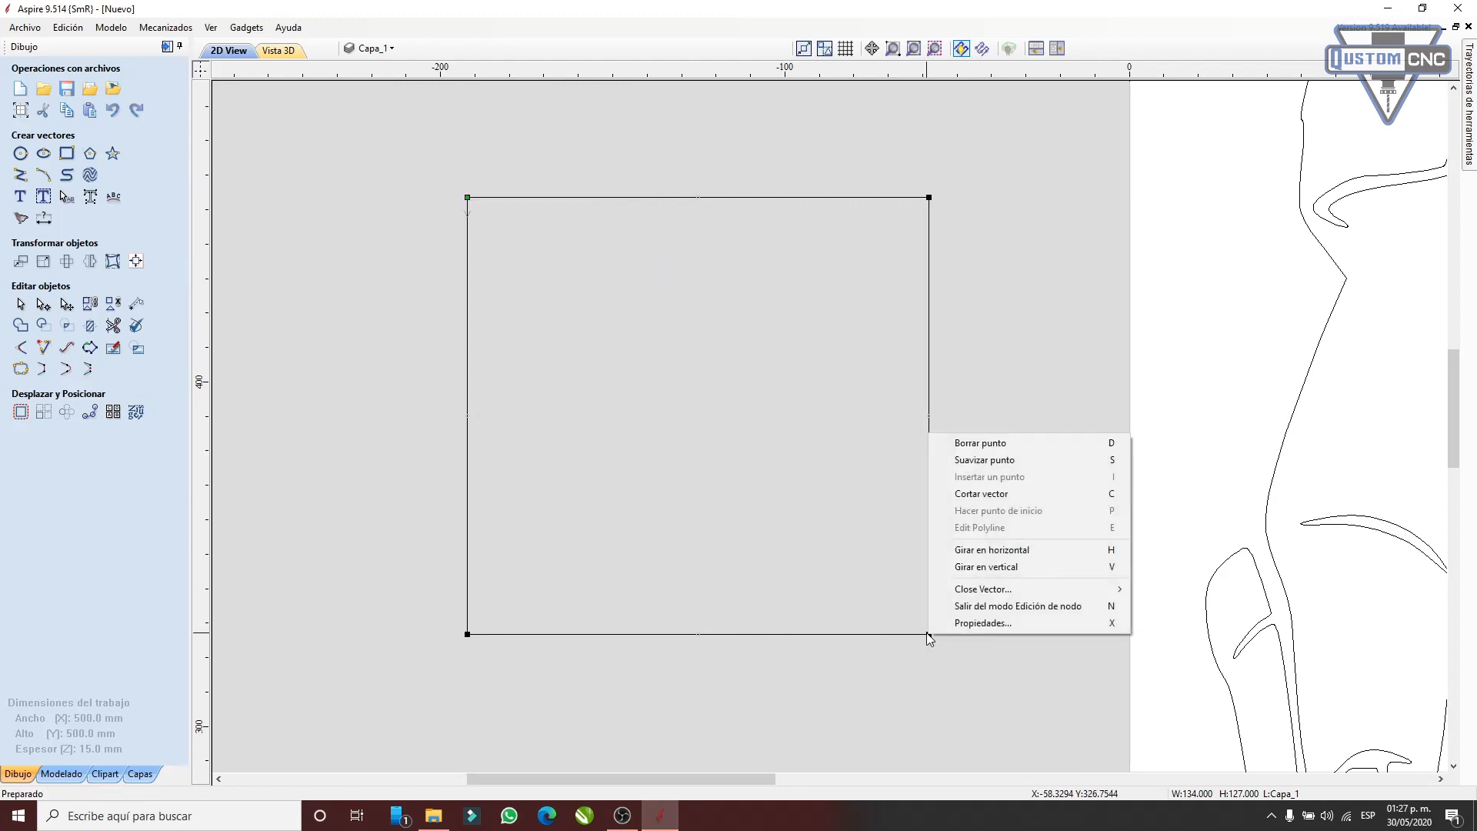
pyautogui.click(967, 496)
pyautogui.click(27, 310)
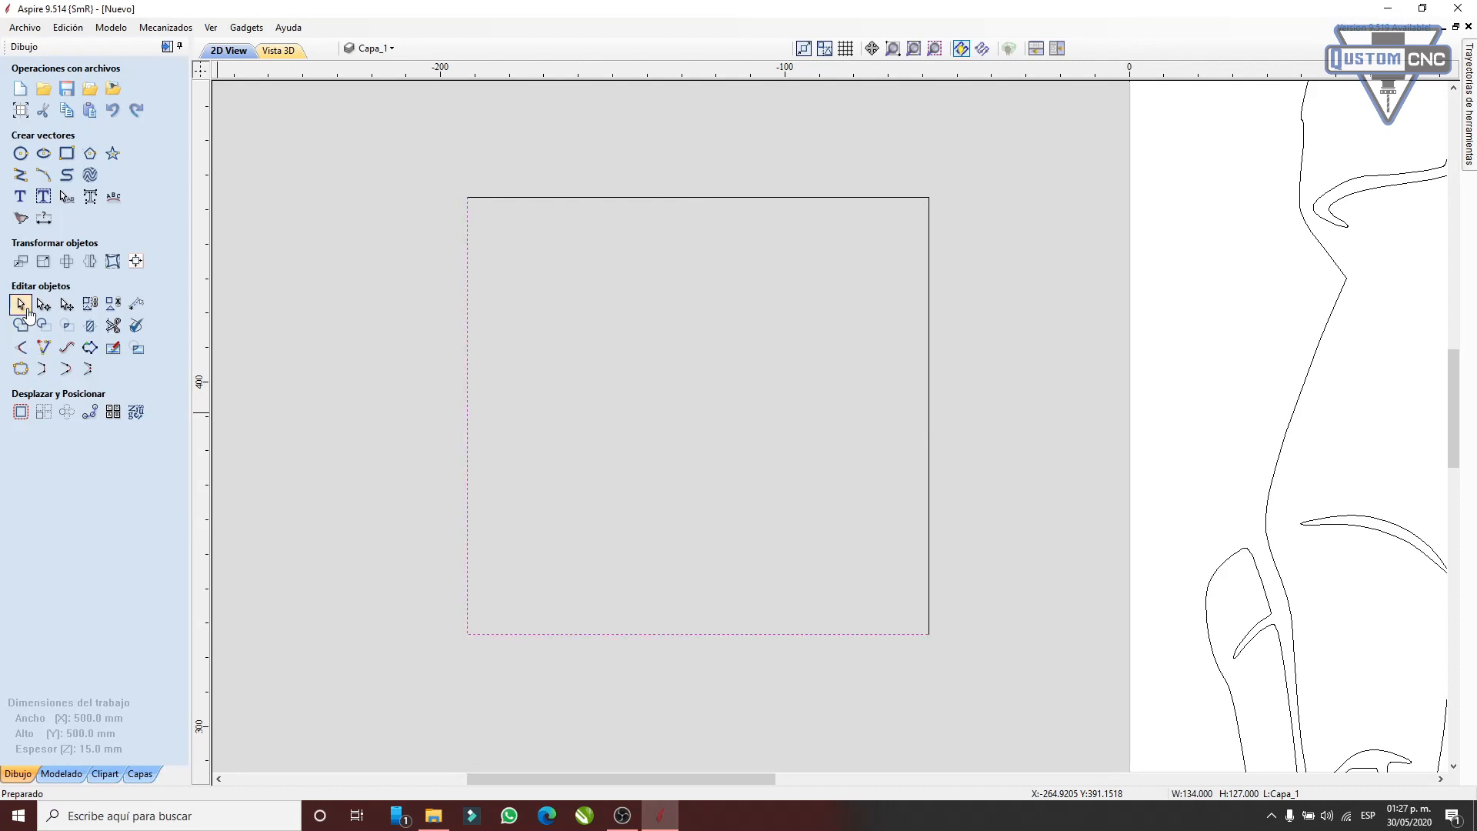
# - Move the lower-left L-shaped piece diagonally down and away from the other piece
pyautogui.click(571, 634)
pyautogui.moveTo(697, 419); pyautogui.dragTo(552, 504)
pyautogui.scroll(-2, 614, 346)
pyautogui.click(667, 383)
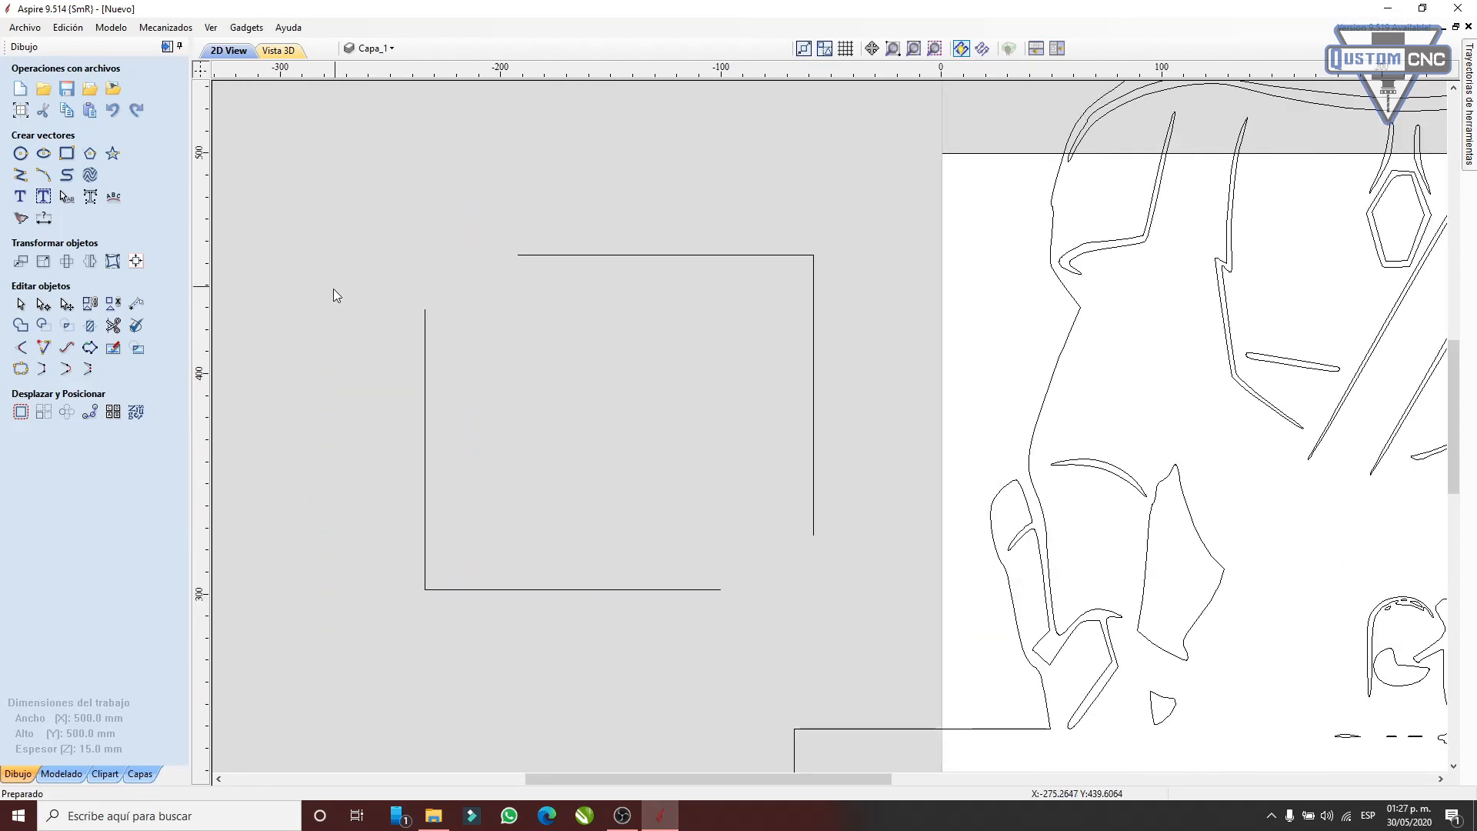
# - Move the upper-right L-shaped piece so its open end meets the upper end of the lower-left piece
pyautogui.click(599, 256)
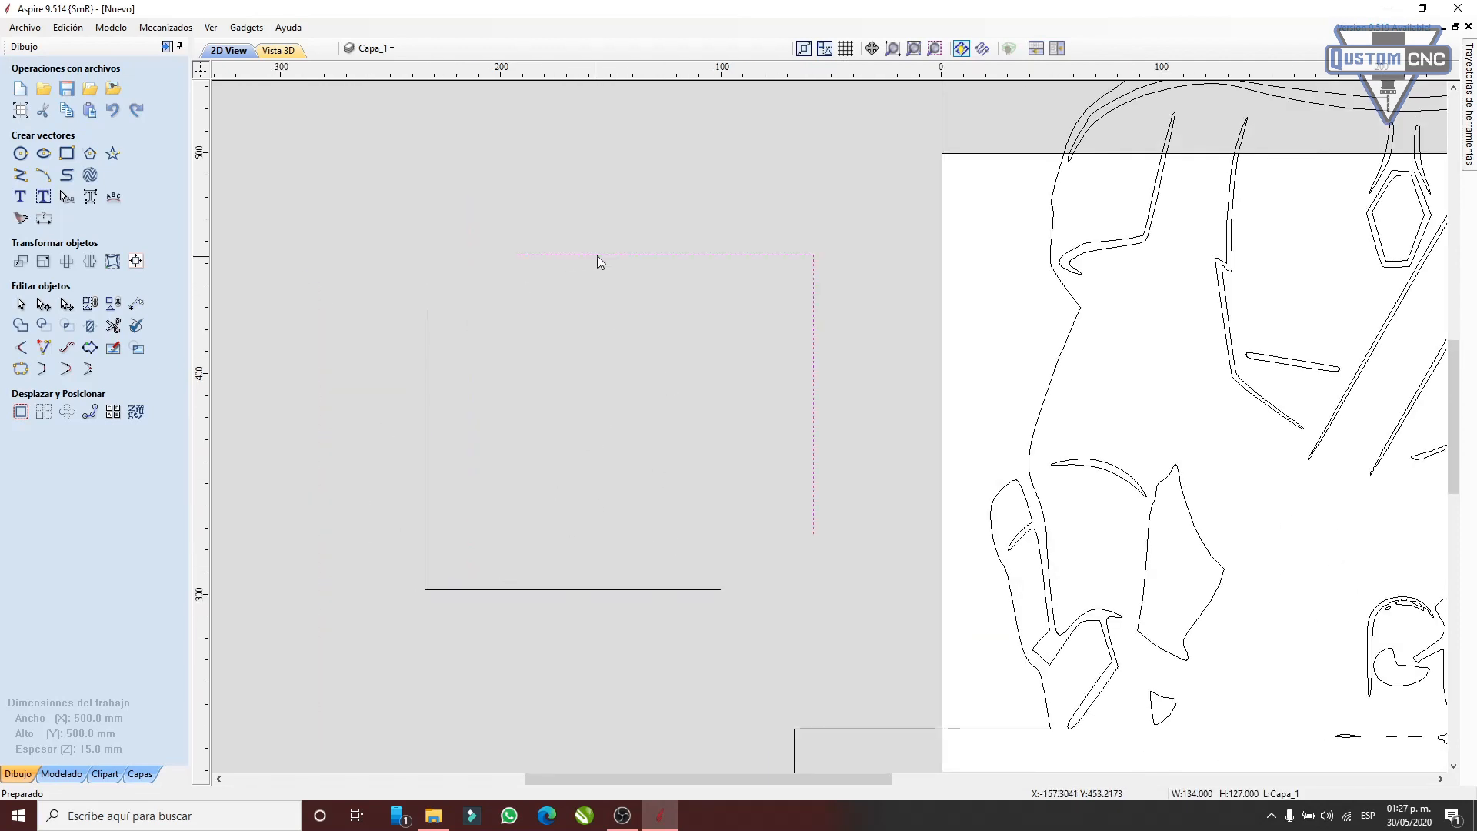
pyautogui.scroll(-2, 808, 346)
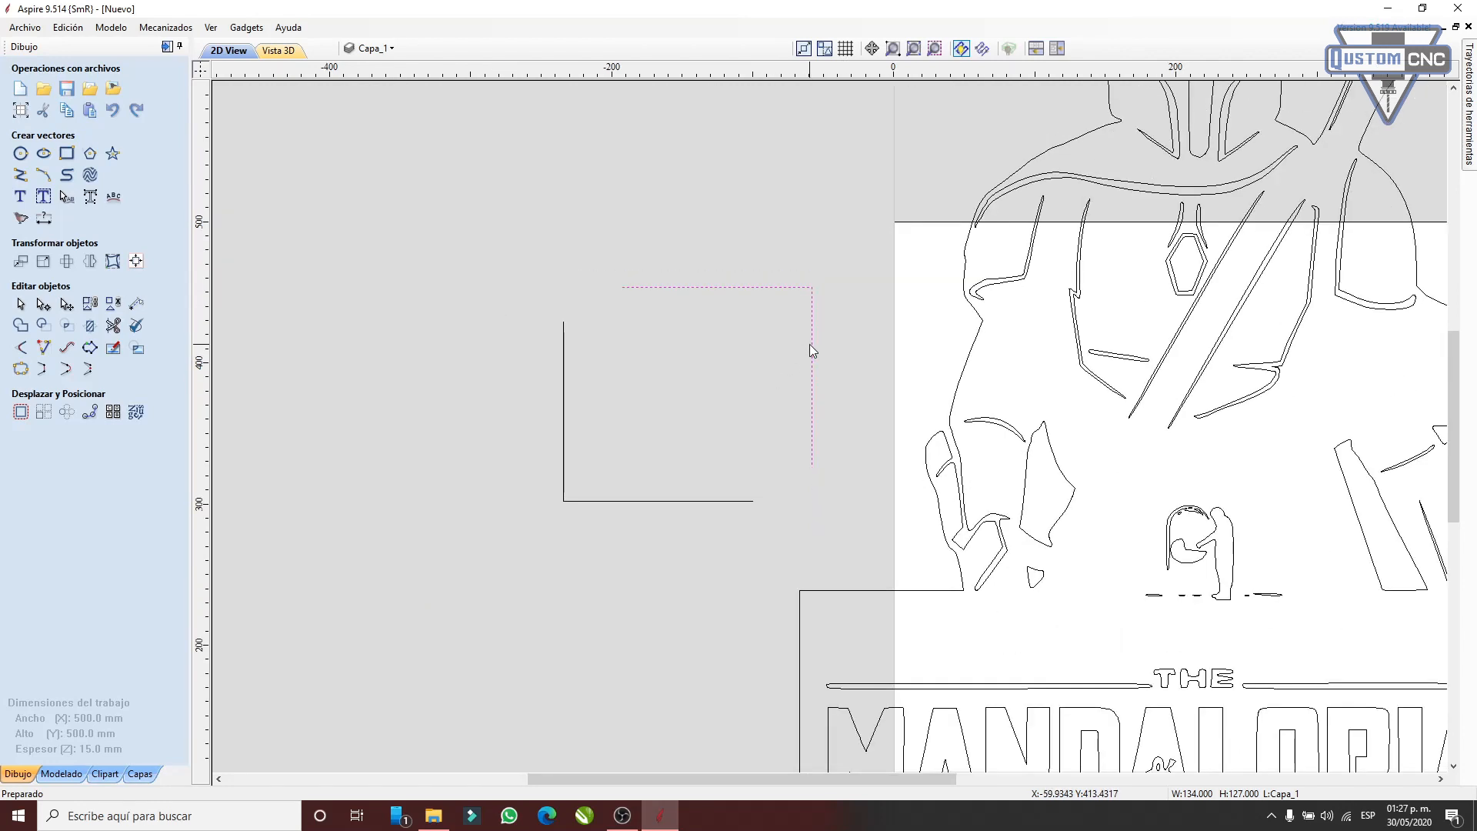
pyautogui.scroll(4, 816, 332)
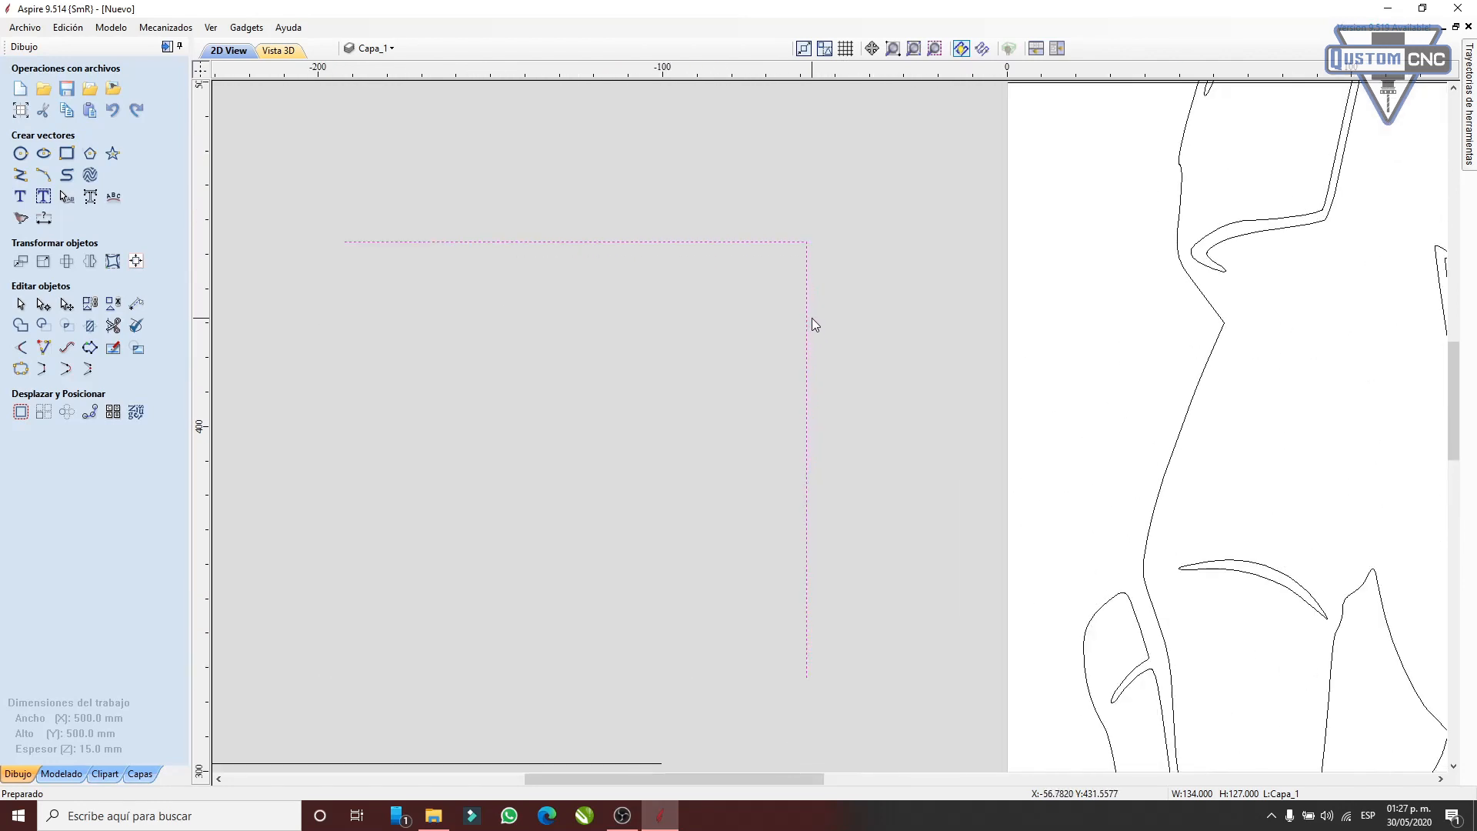
pyautogui.scroll(-3, 811, 317)
pyautogui.scroll(2, 574, 287)
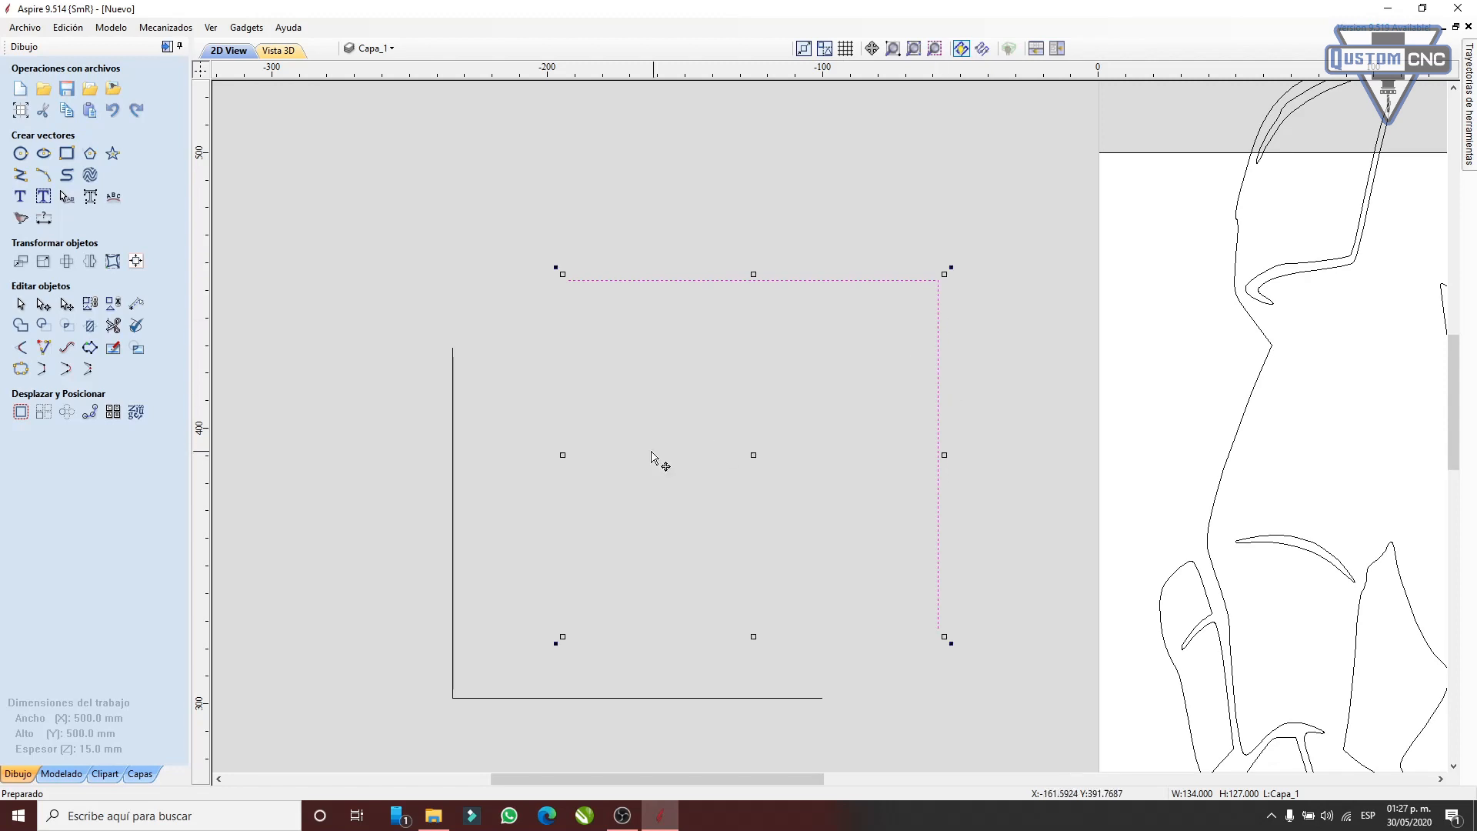
pyautogui.click(452, 247)
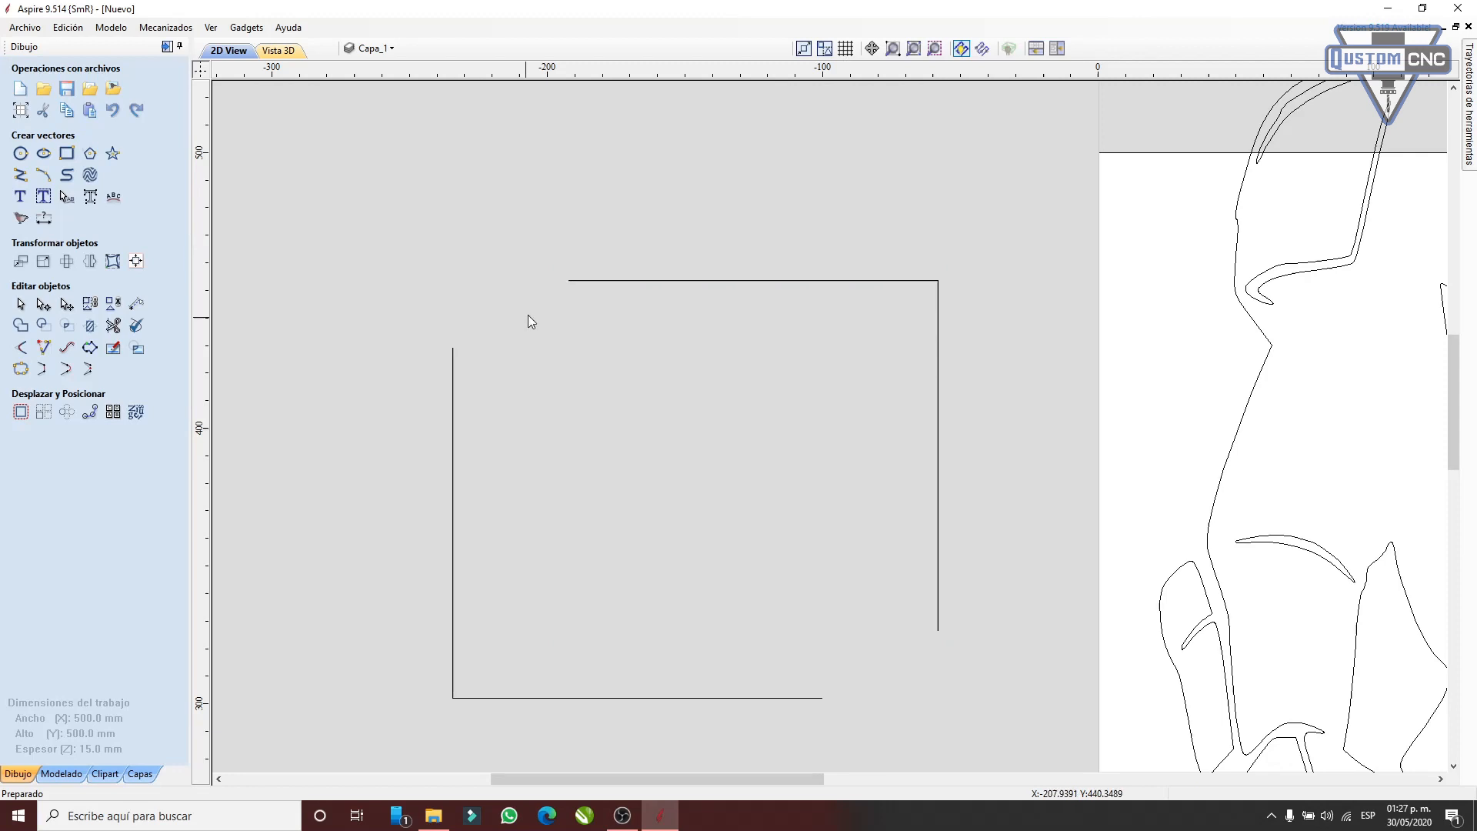
pyautogui.click(576, 279)
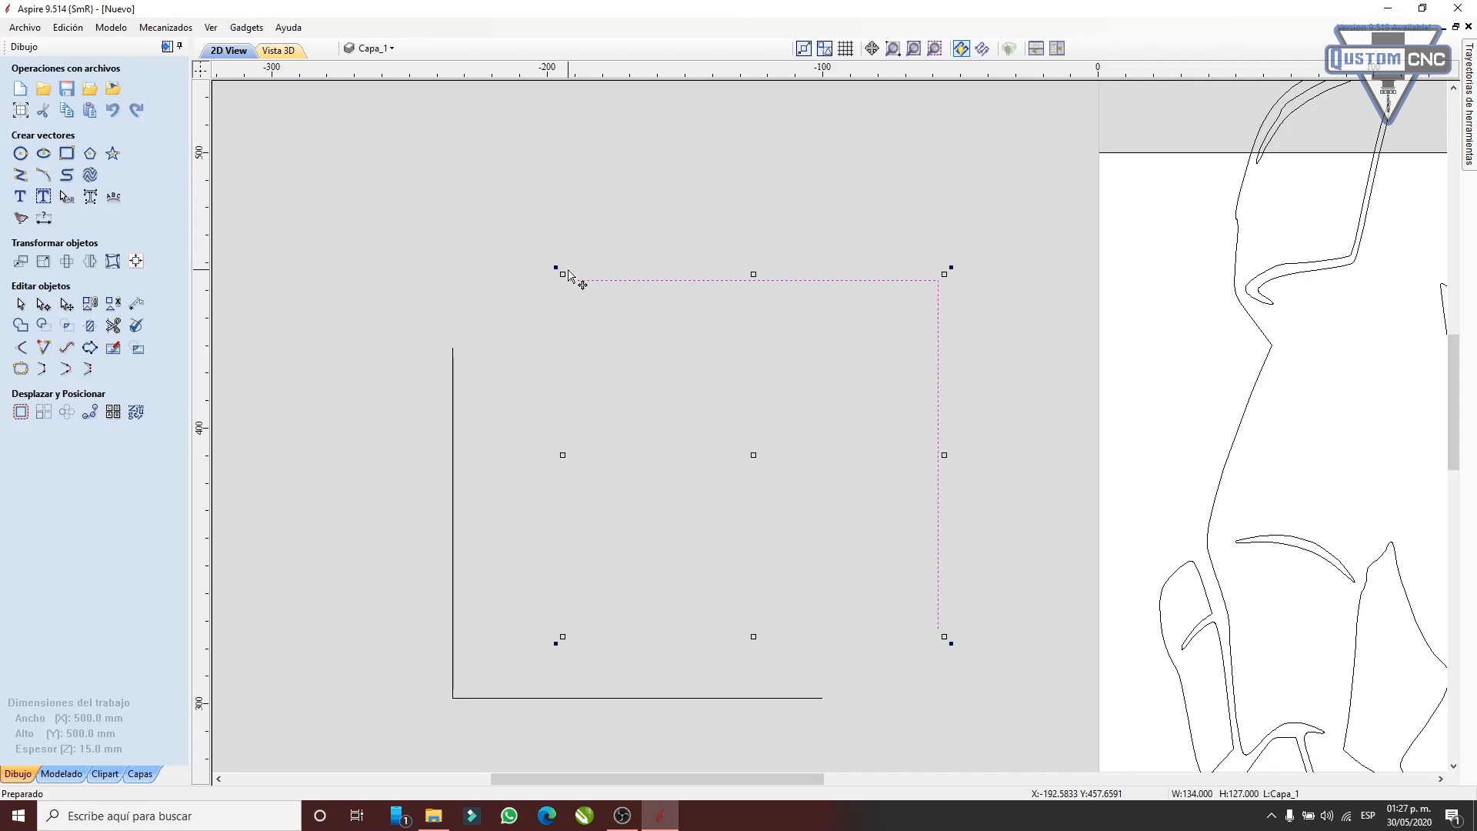
pyautogui.moveTo(563, 275); pyautogui.dragTo(603, 280)
pyautogui.click(604, 282)
pyautogui.click(588, 277)
pyautogui.moveTo(576, 278); pyautogui.dragTo(453, 345)
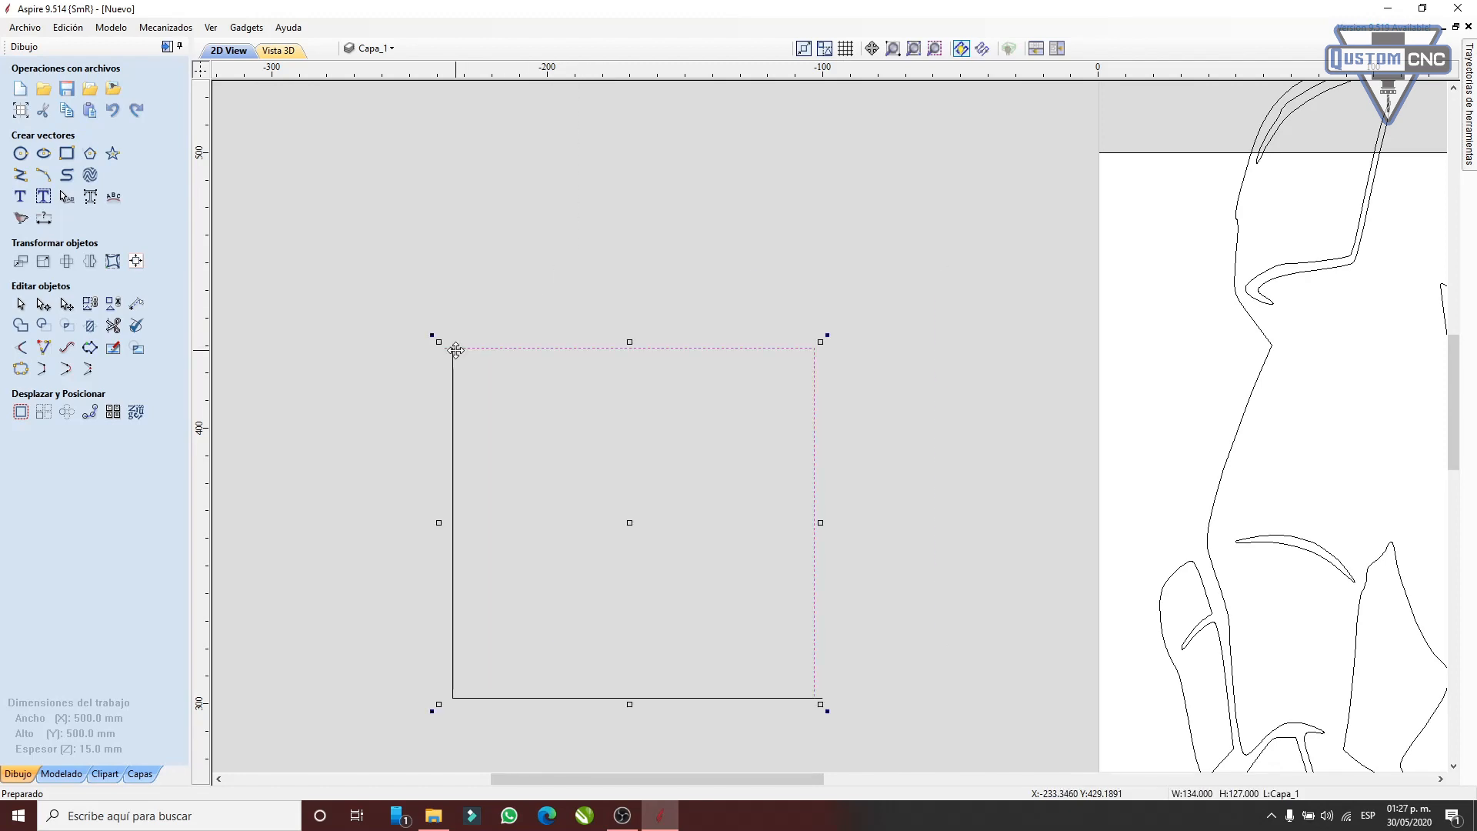
# - Inspect the upper-left meeting point, then undo the moves of both L-shaped pieces
pyautogui.scroll(1, 738, 627)
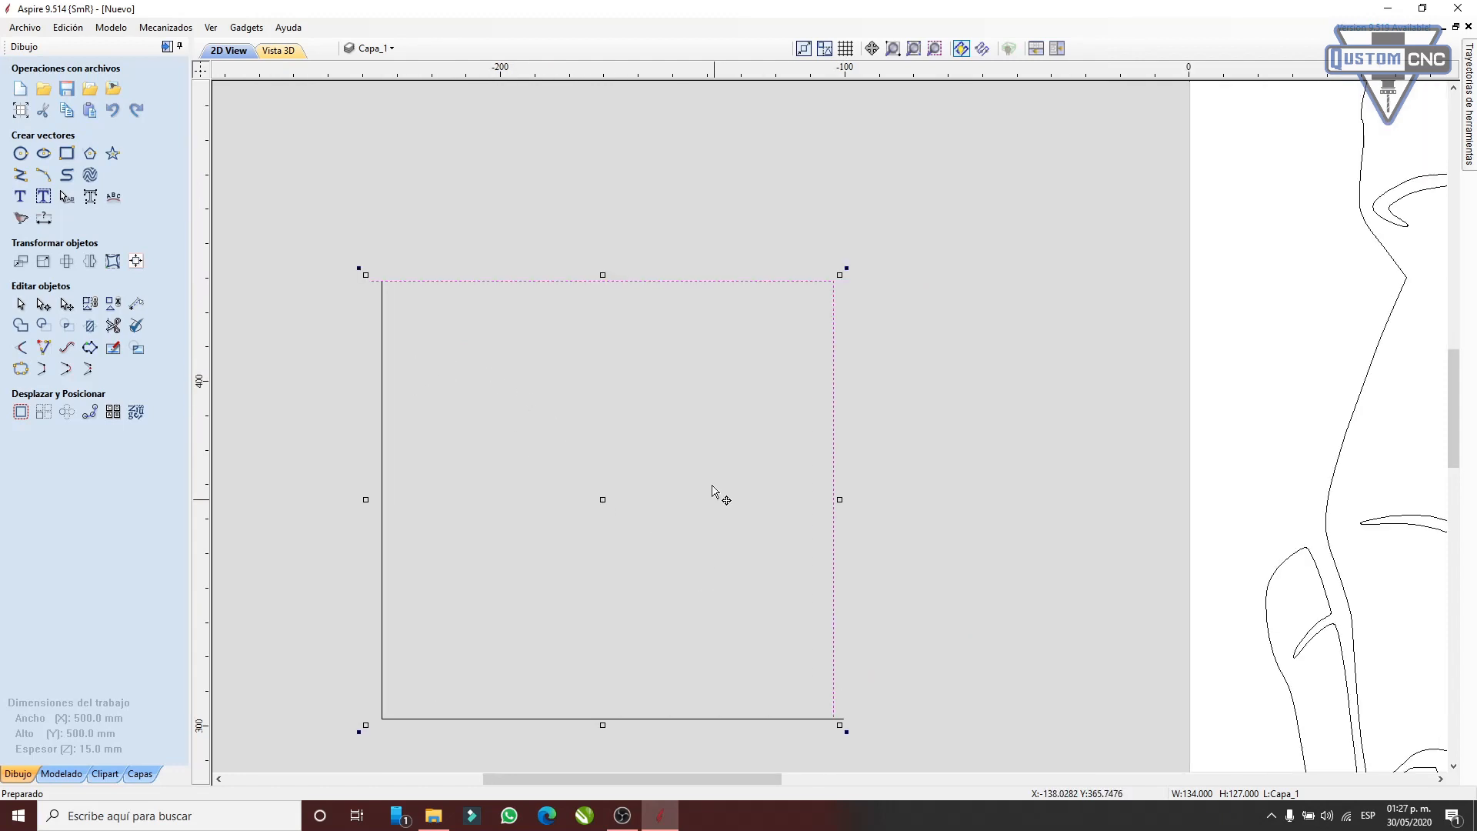
pyautogui.scroll(-3, 647, 273)
pyautogui.click(515, 247)
pyautogui.click(533, 282)
pyautogui.scroll(3, 531, 288)
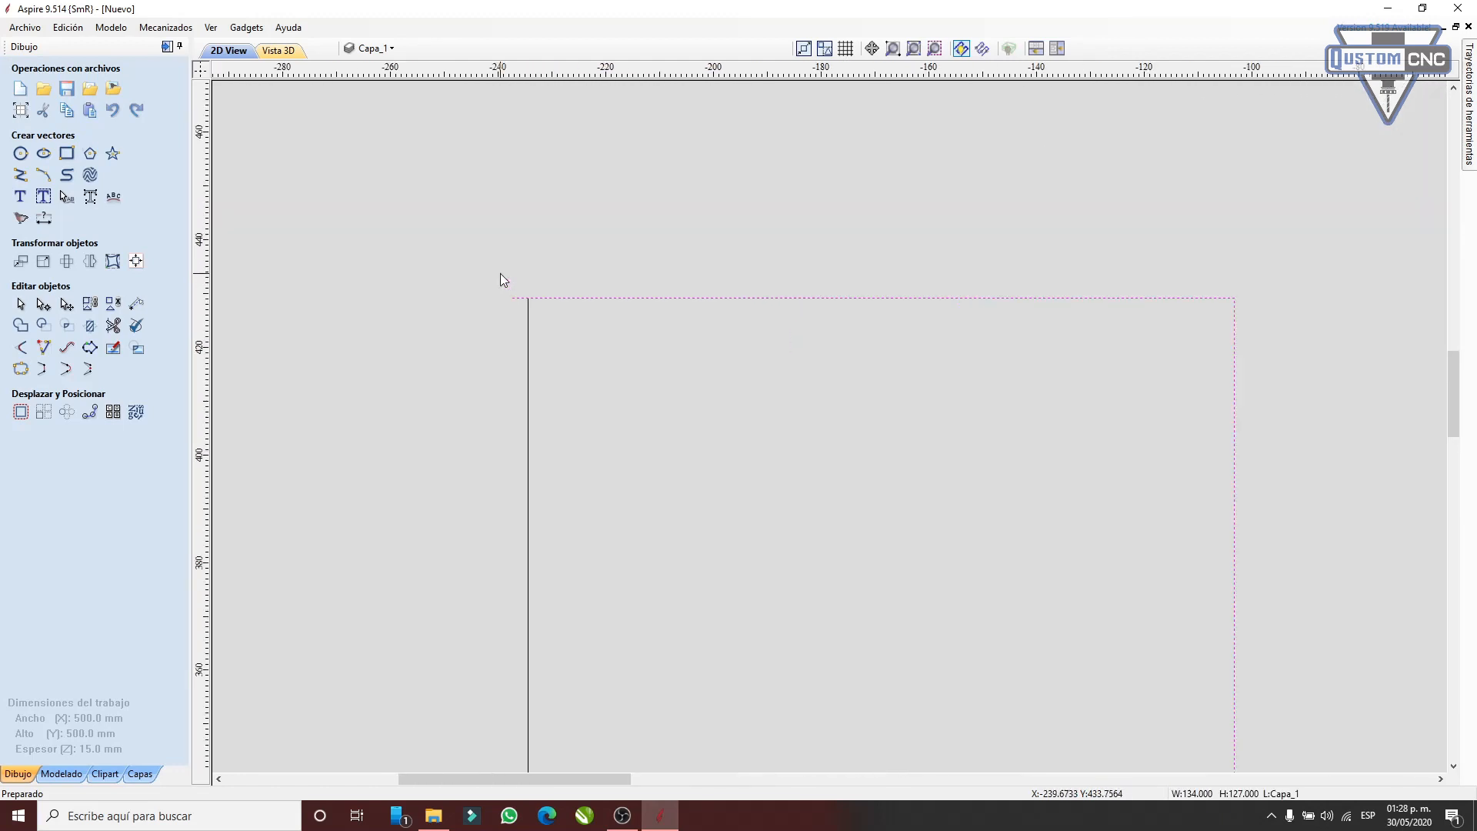
pyautogui.scroll(-3, 524, 303)
pyautogui.hotkey('ctrl', 'z')
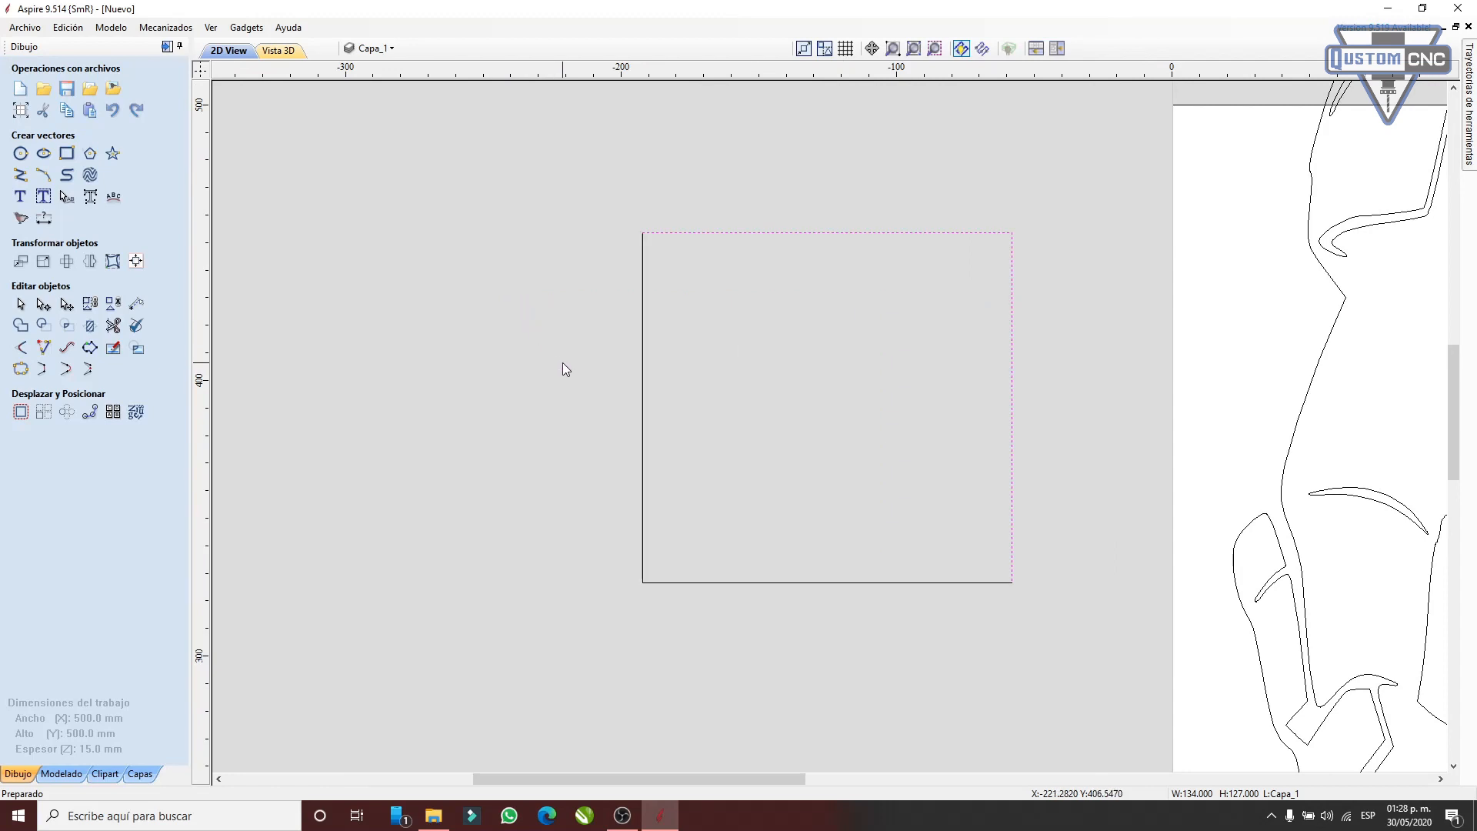
# - Join the two L-shaped pieces into one closed vector with a tolerance of 0.01 mm
pyautogui.click(644, 296)
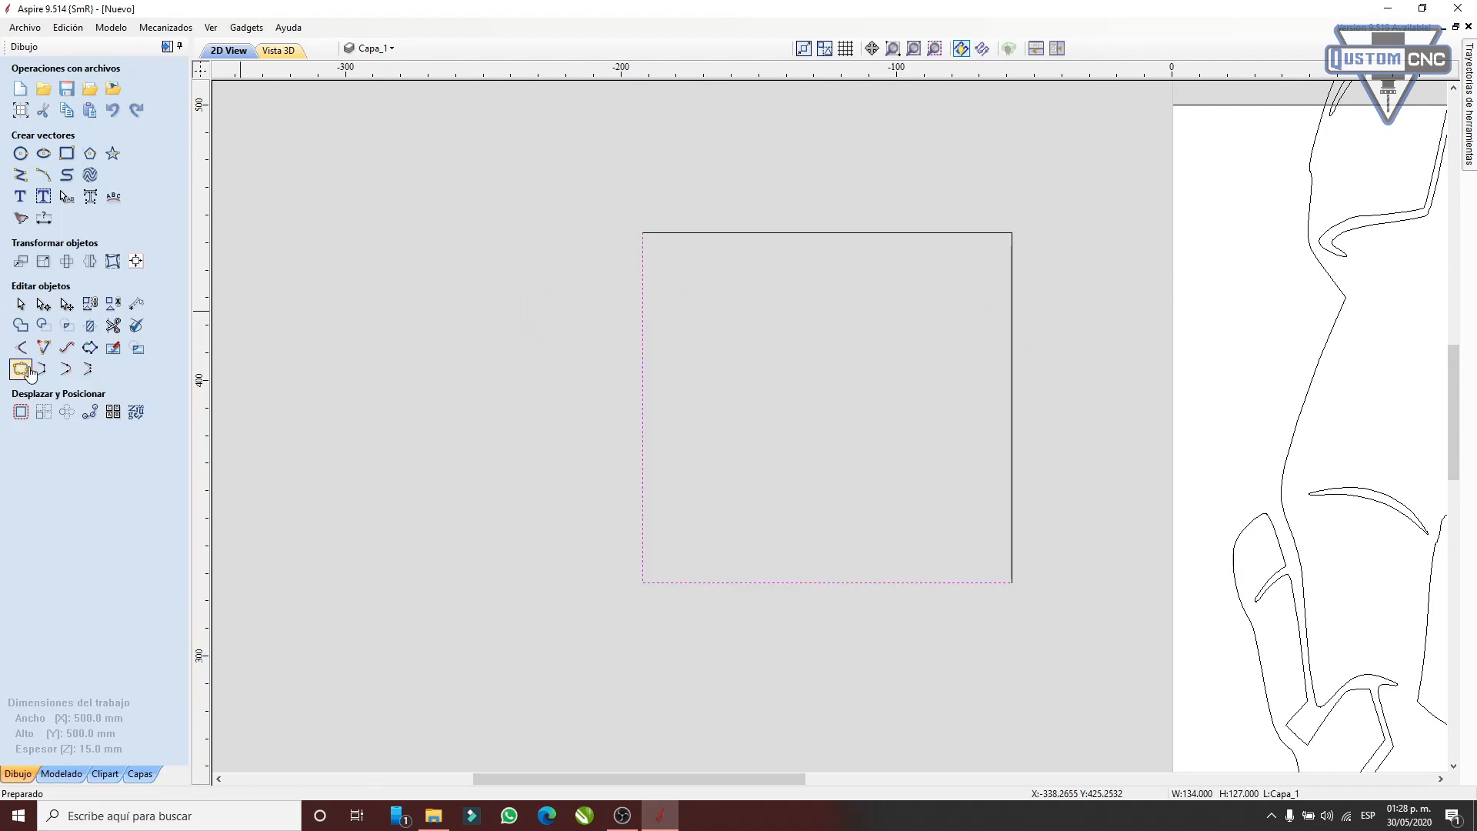
pyautogui.moveTo(526, 197); pyautogui.dragTo(1094, 688)
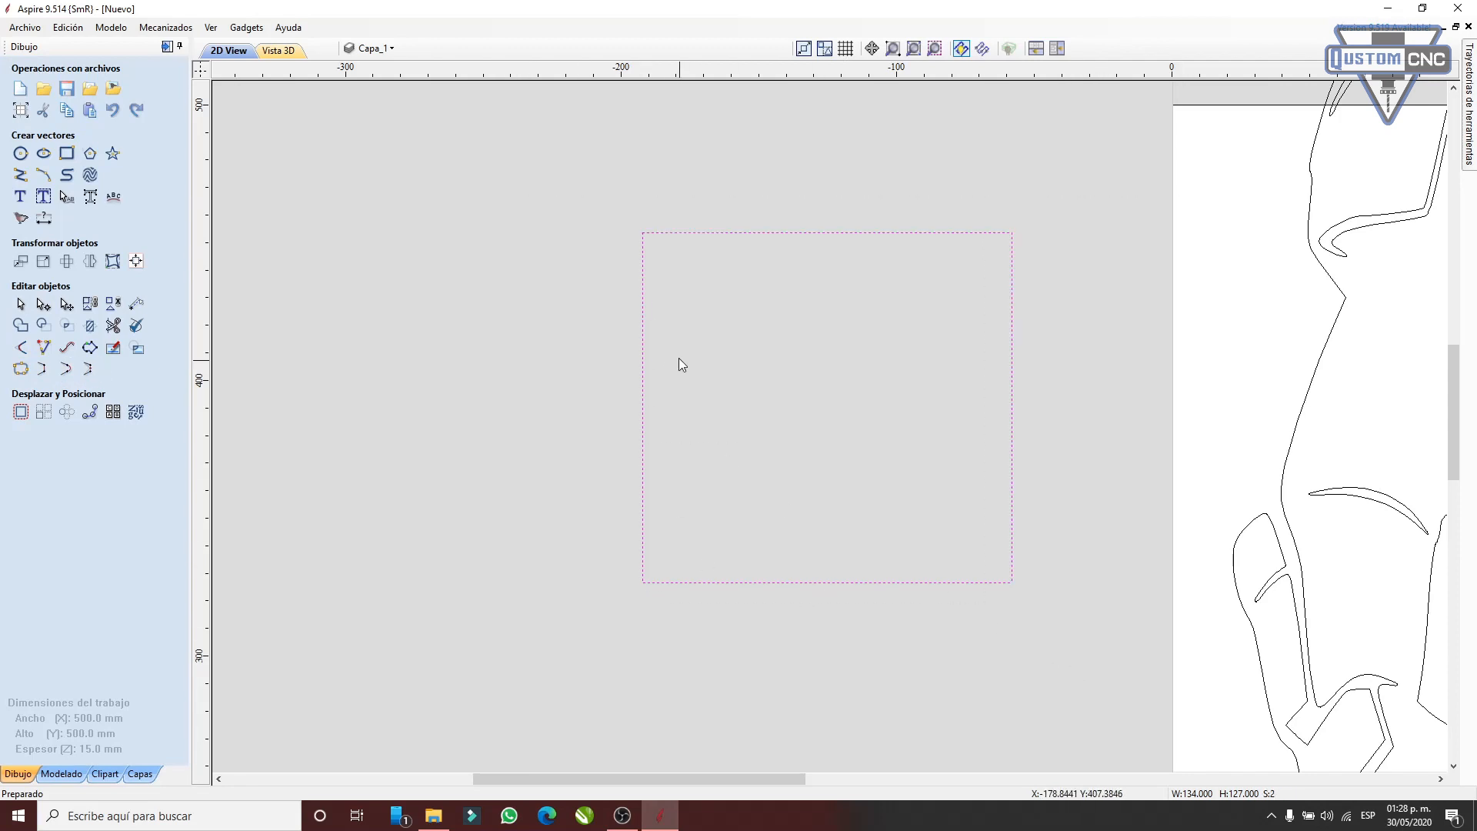
pyautogui.click(21, 369)
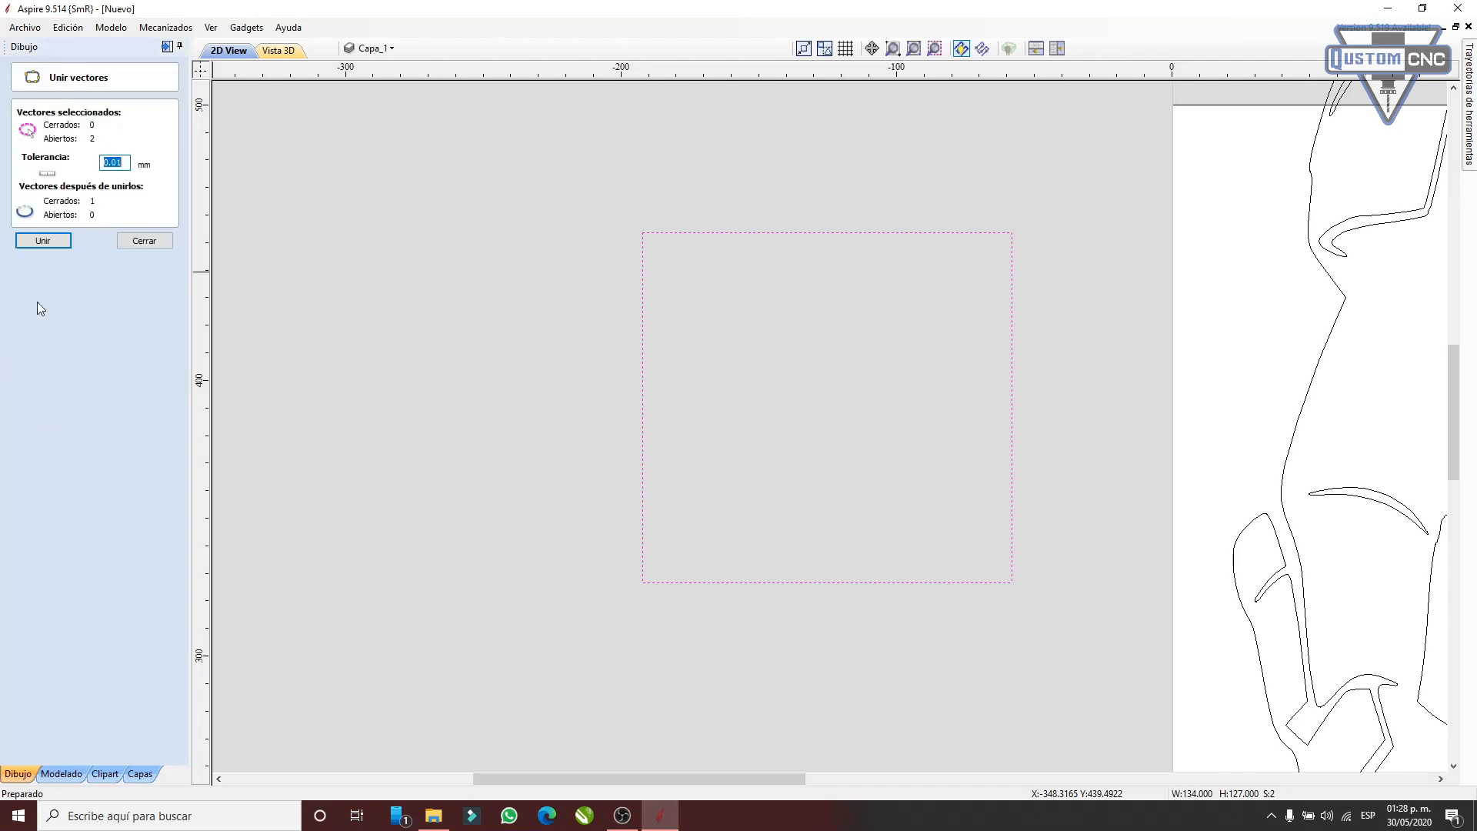
pyautogui.click(28, 244)
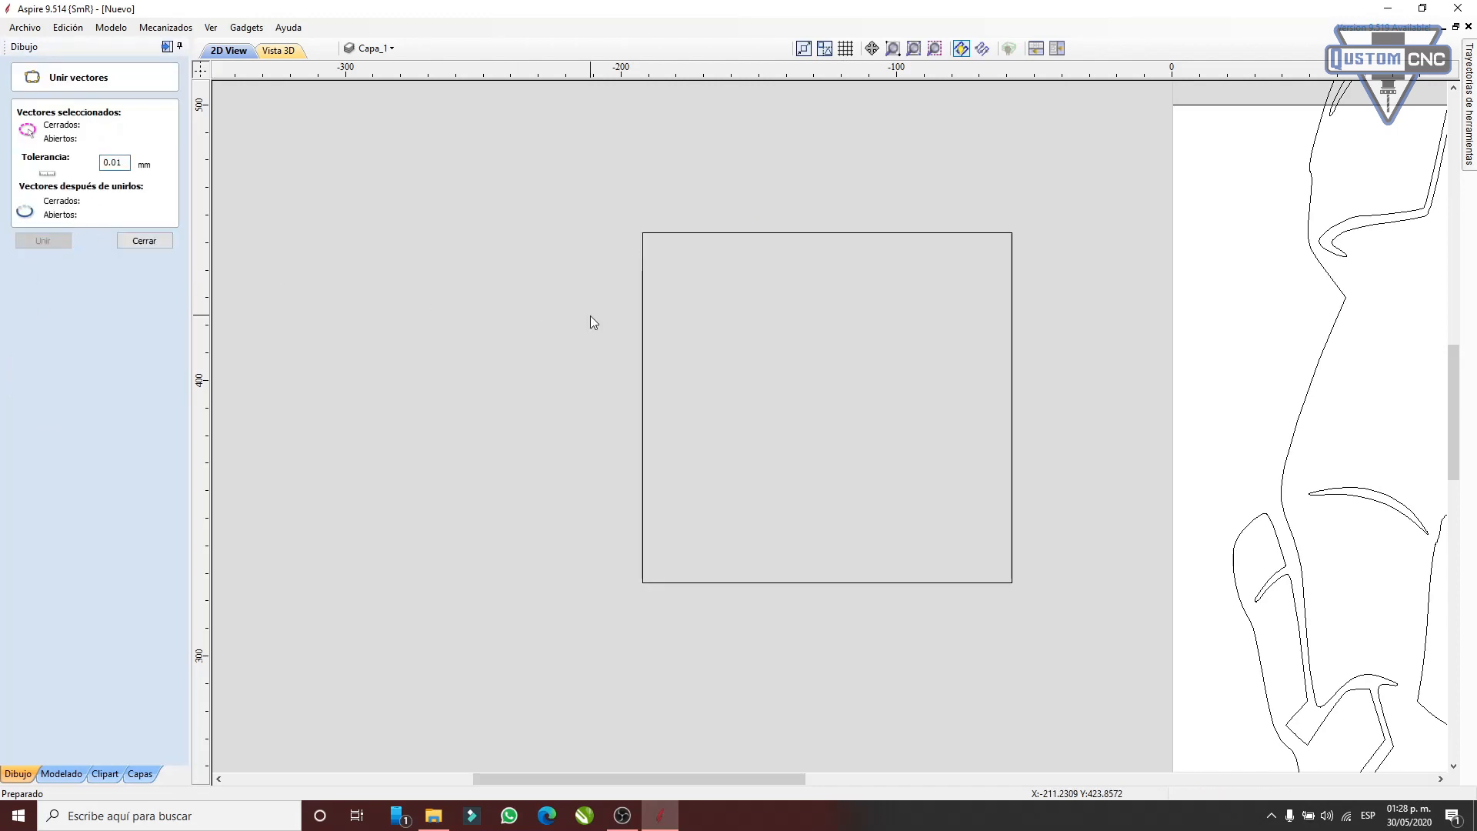
# - Select the joined rectangle, check its closed and open vector counts, and close the join tool
pyautogui.click(644, 353)
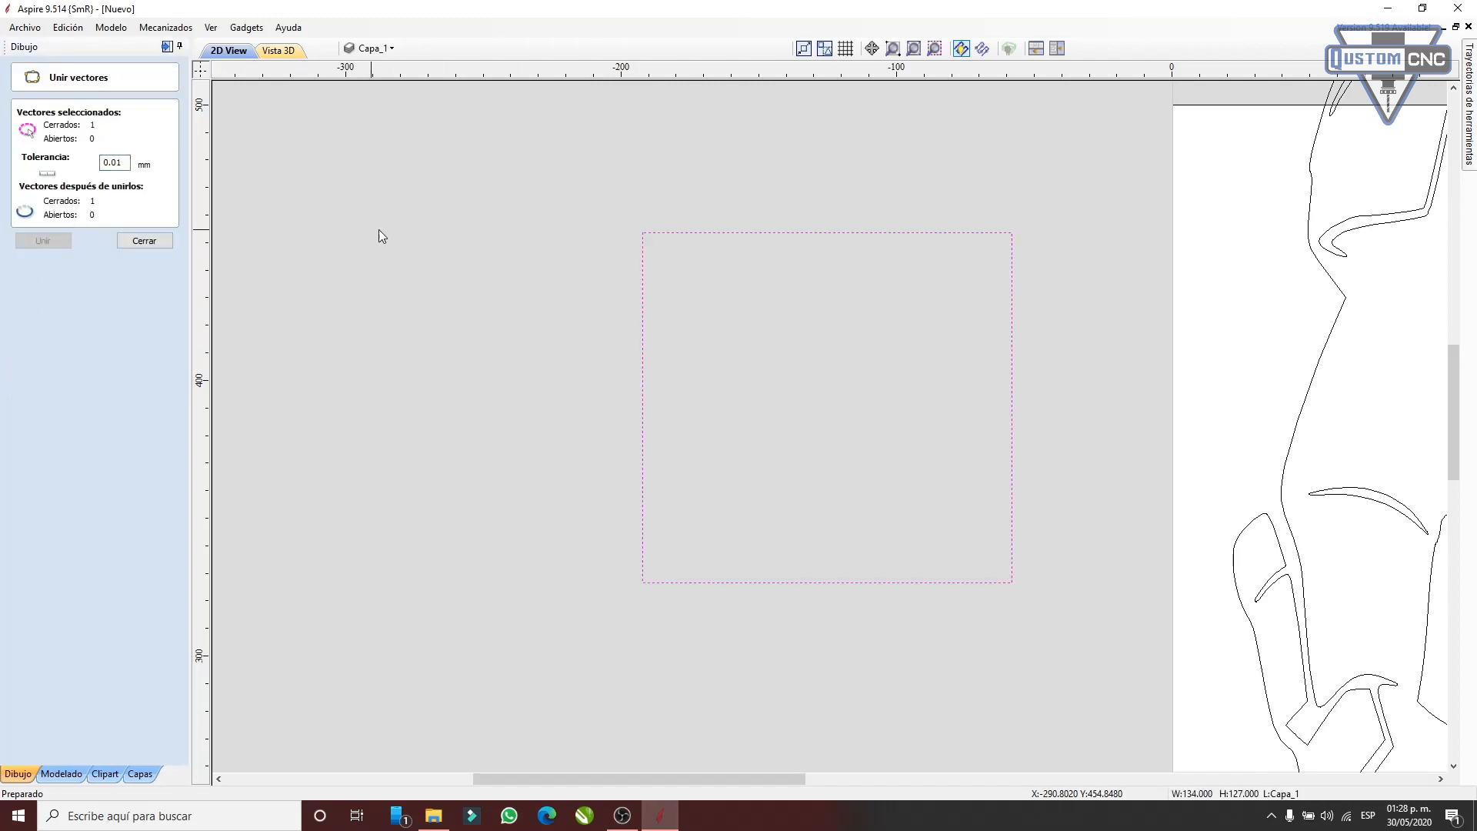
pyautogui.scroll(2, 914, 315)
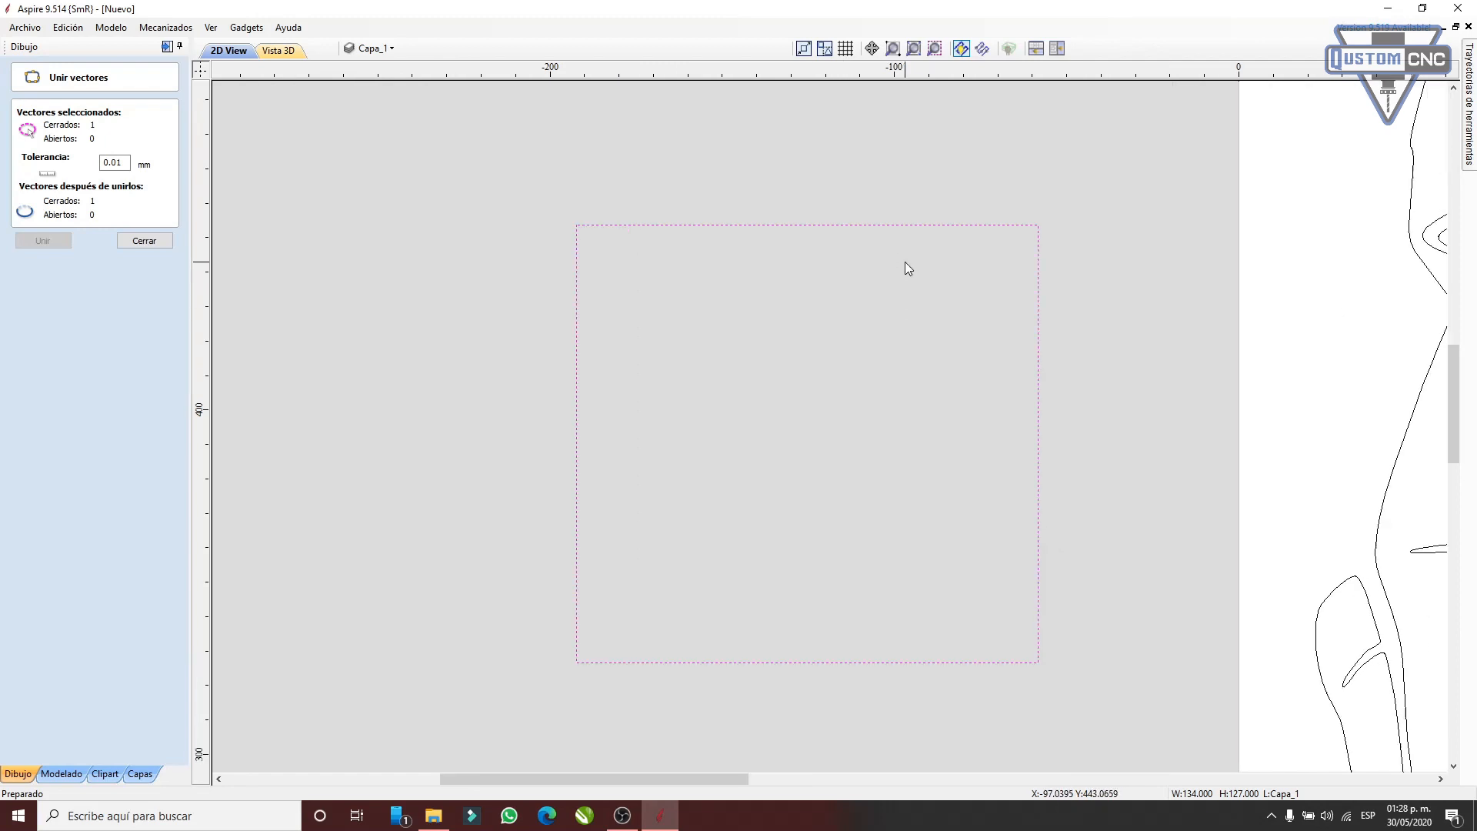
pyautogui.scroll(-4, 932, 331)
pyautogui.scroll(1, 991, 399)
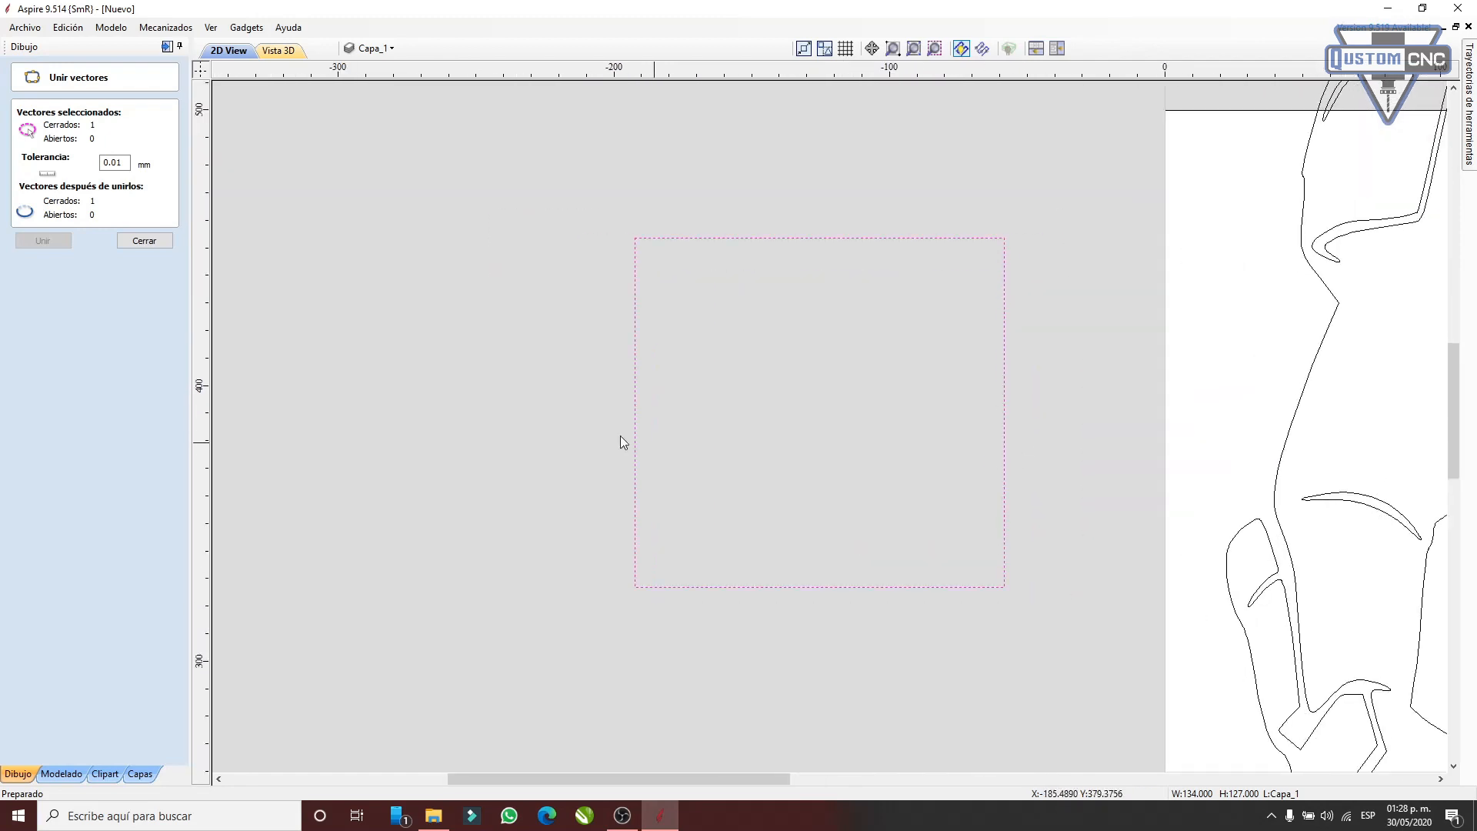
pyautogui.click(145, 240)
# - Undo the join and nudge the lower-left L-shaped piece slightly leftward, leaving a small gap at the rectangle's upper-left corner
pyautogui.click(692, 385)
pyautogui.click(634, 365)
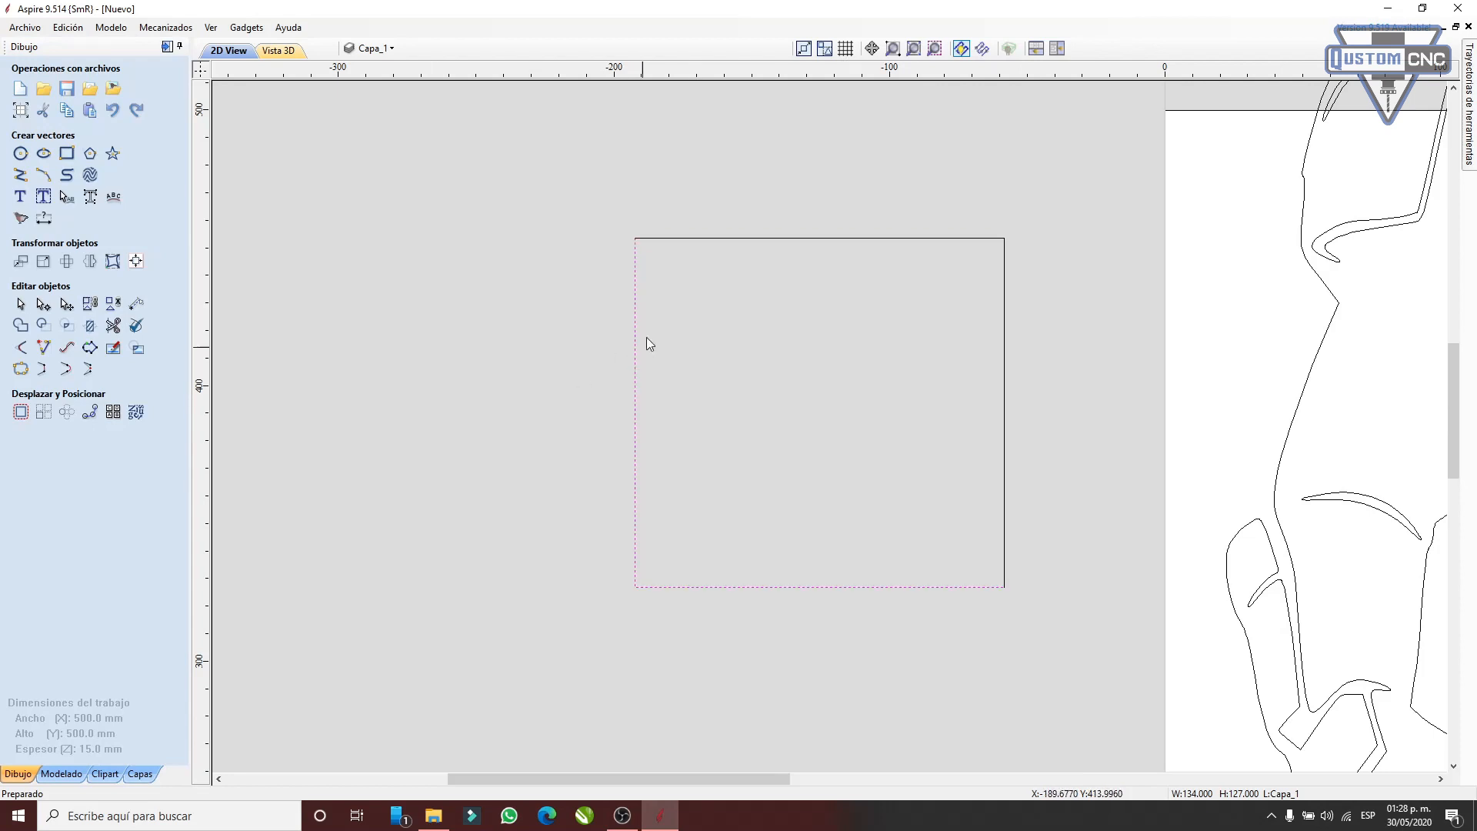
pyautogui.click(655, 241)
pyautogui.click(636, 279)
pyautogui.click(636, 254)
pyautogui.scroll(10, 636, 252)
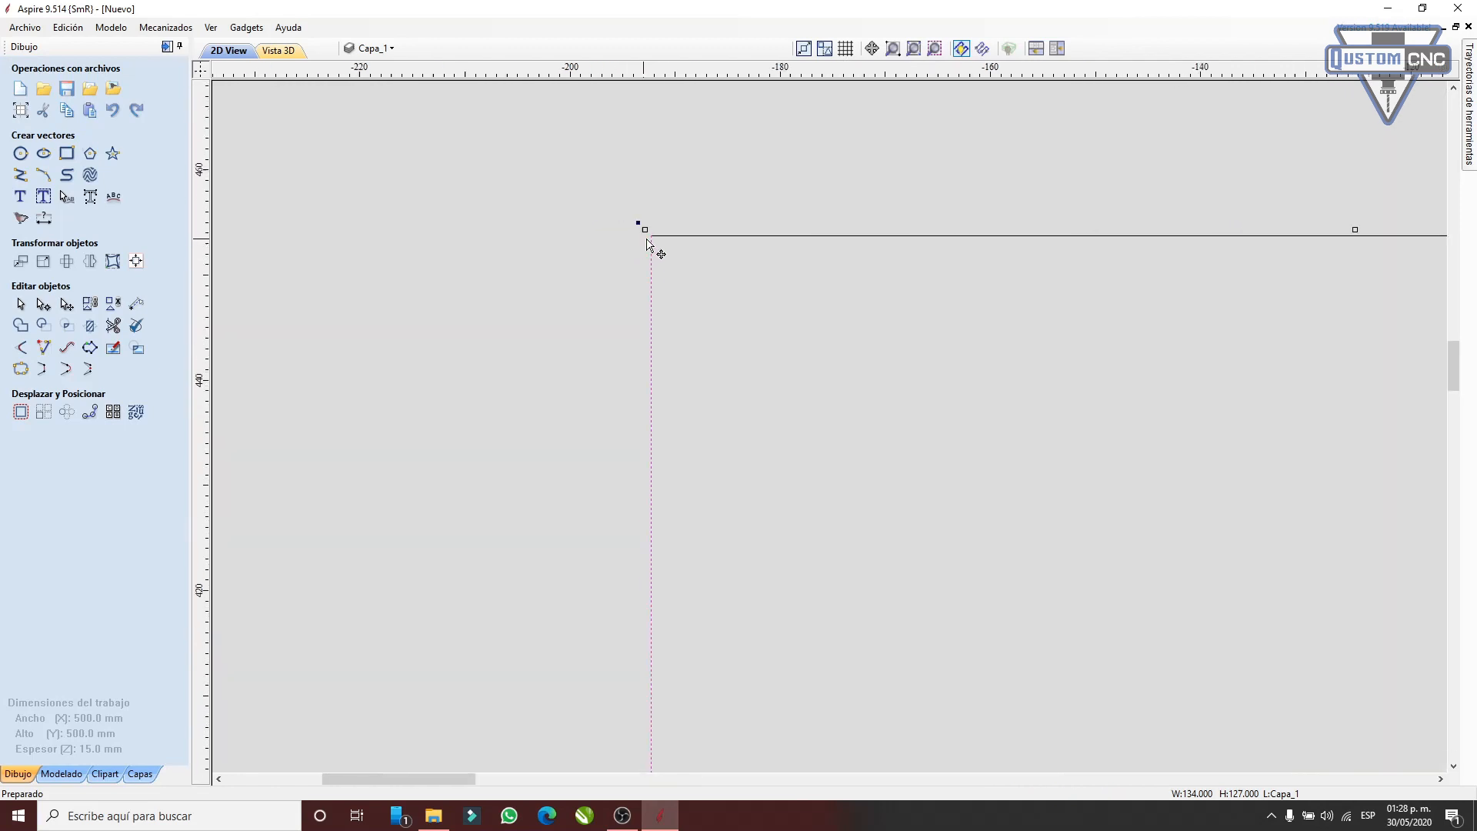
pyautogui.press('Left')
pyautogui.press('Left')
pyautogui.press('Left')
pyautogui.press('Left')
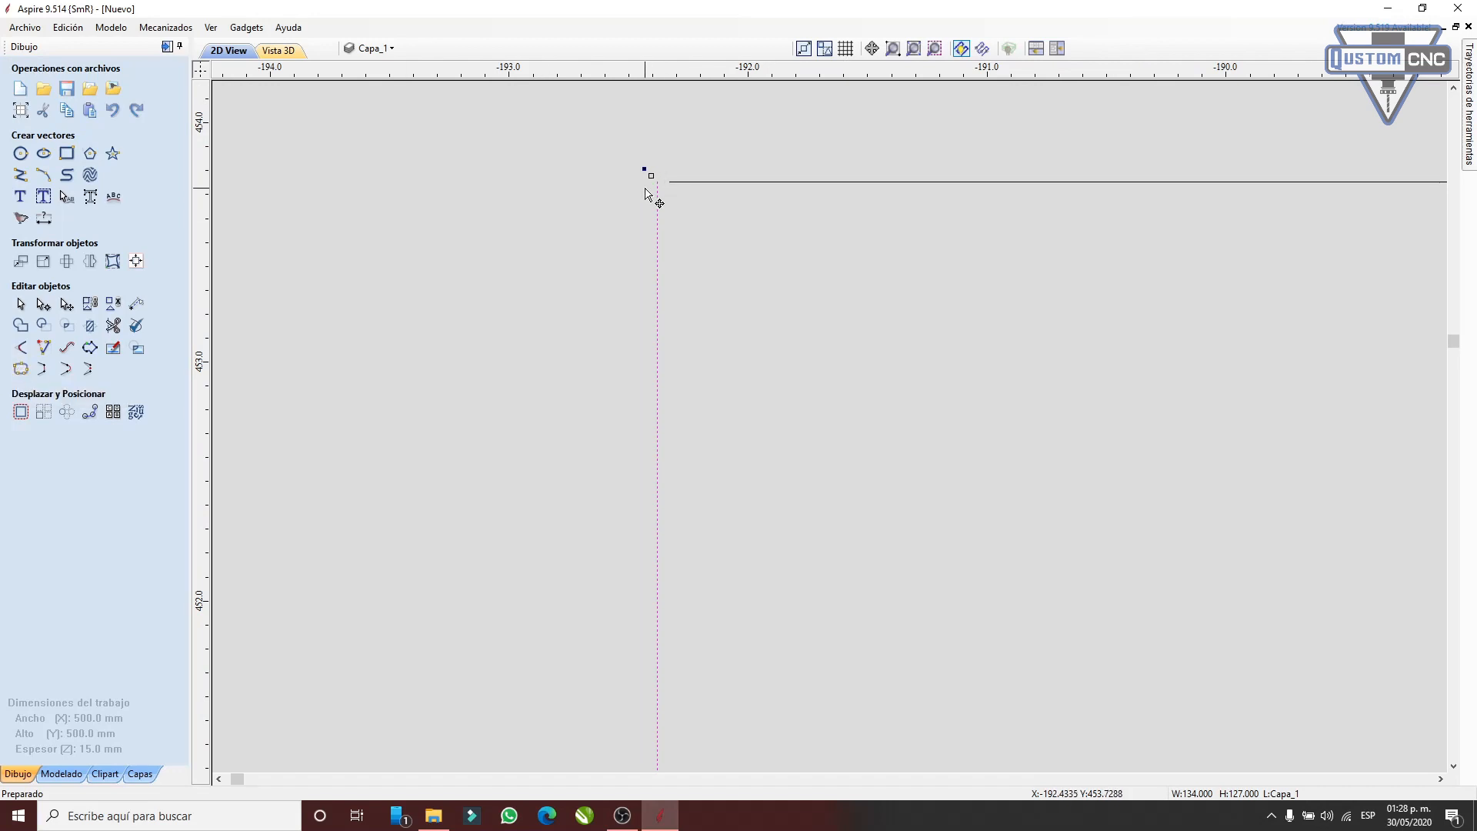
pyautogui.scroll(-3, 567, 290)
pyautogui.scroll(2, 594, 274)
pyautogui.scroll(-10, 650, 223)
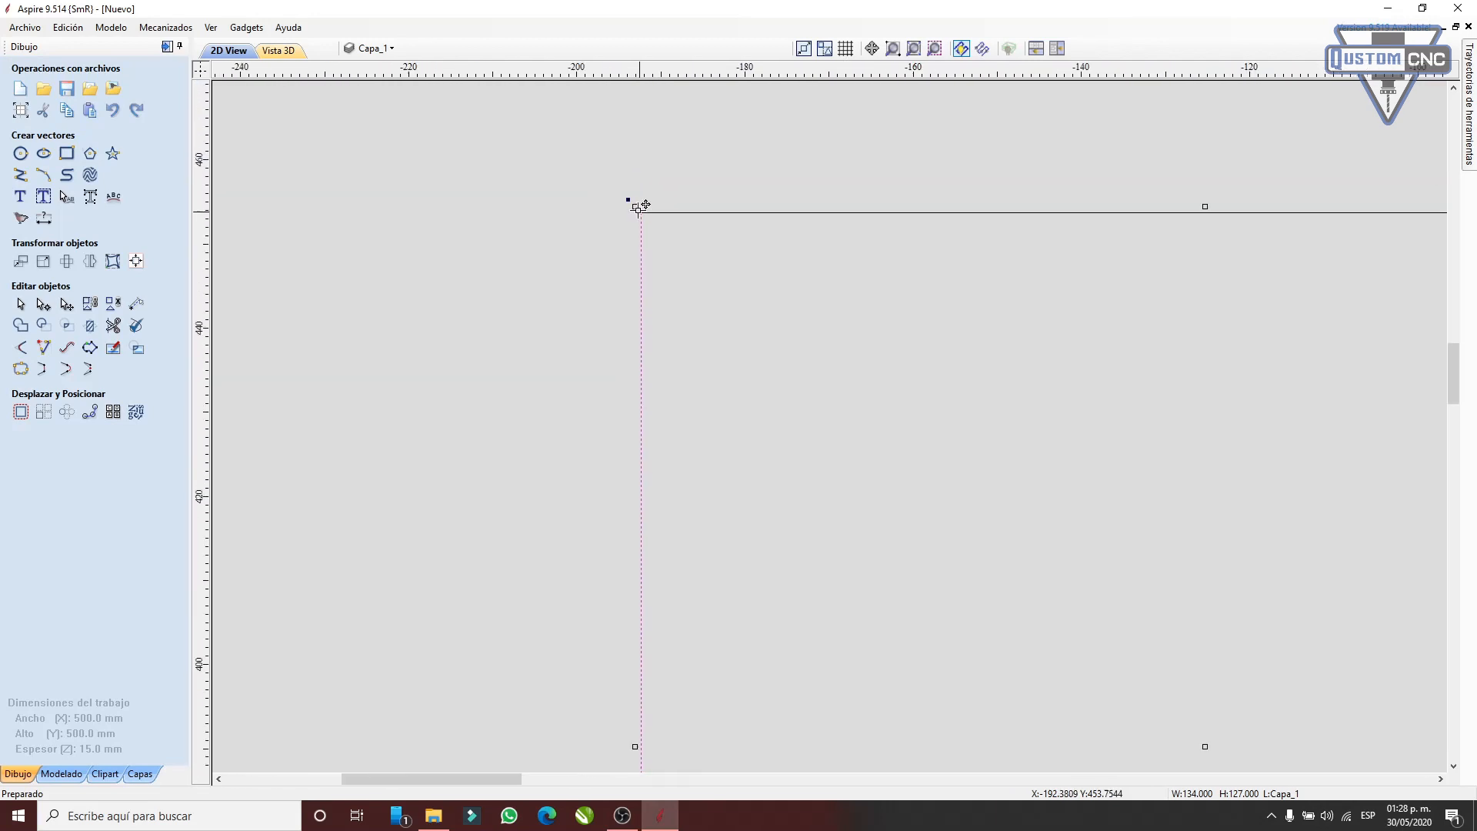
# - Join both L-shaped pieces with a straight line across the upper-left gap, then undo that join
pyautogui.moveTo(635, 227); pyautogui.dragTo(1097, 685)
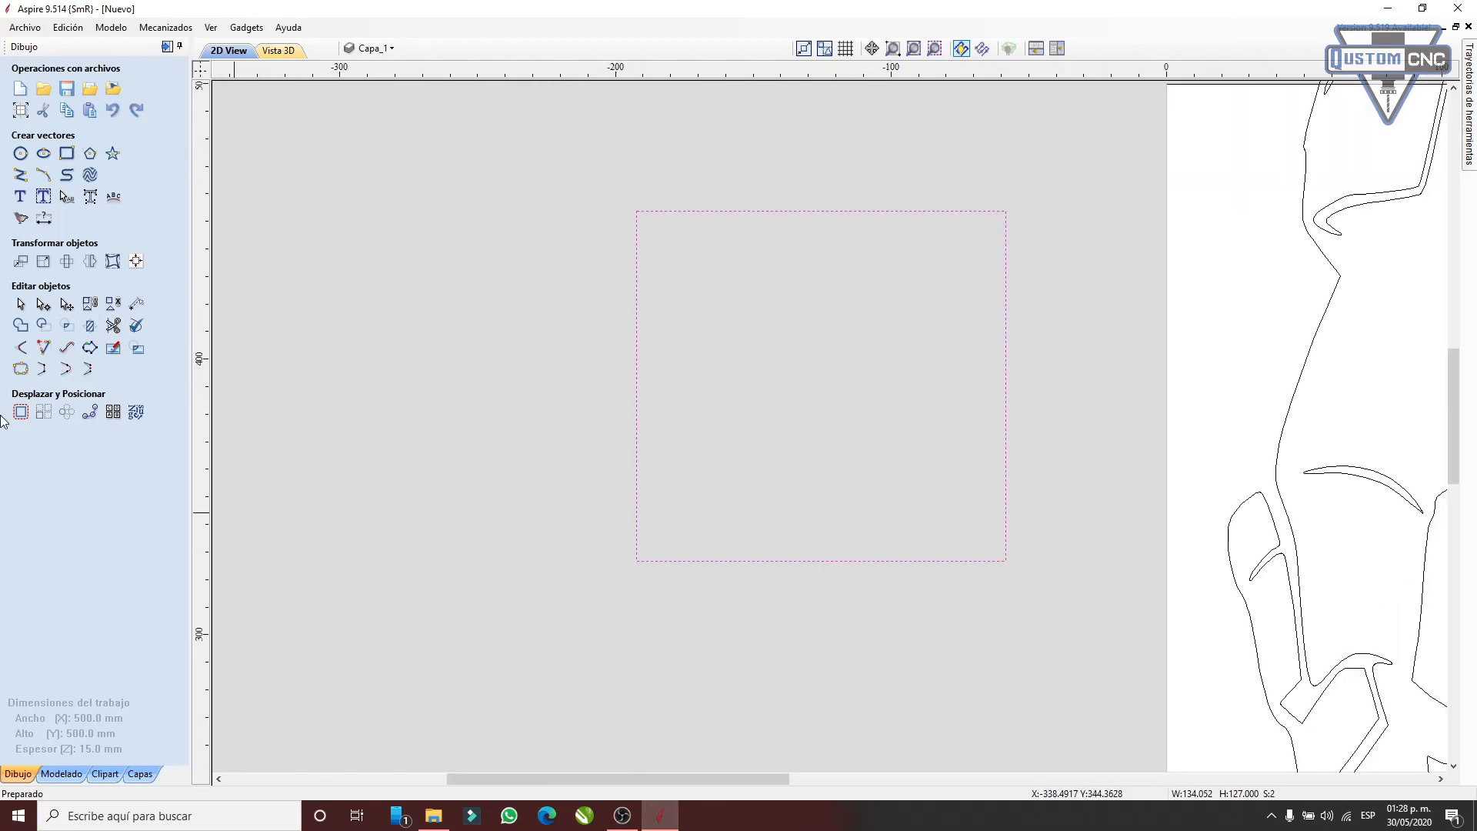
pyautogui.scroll(20, 652, 208)
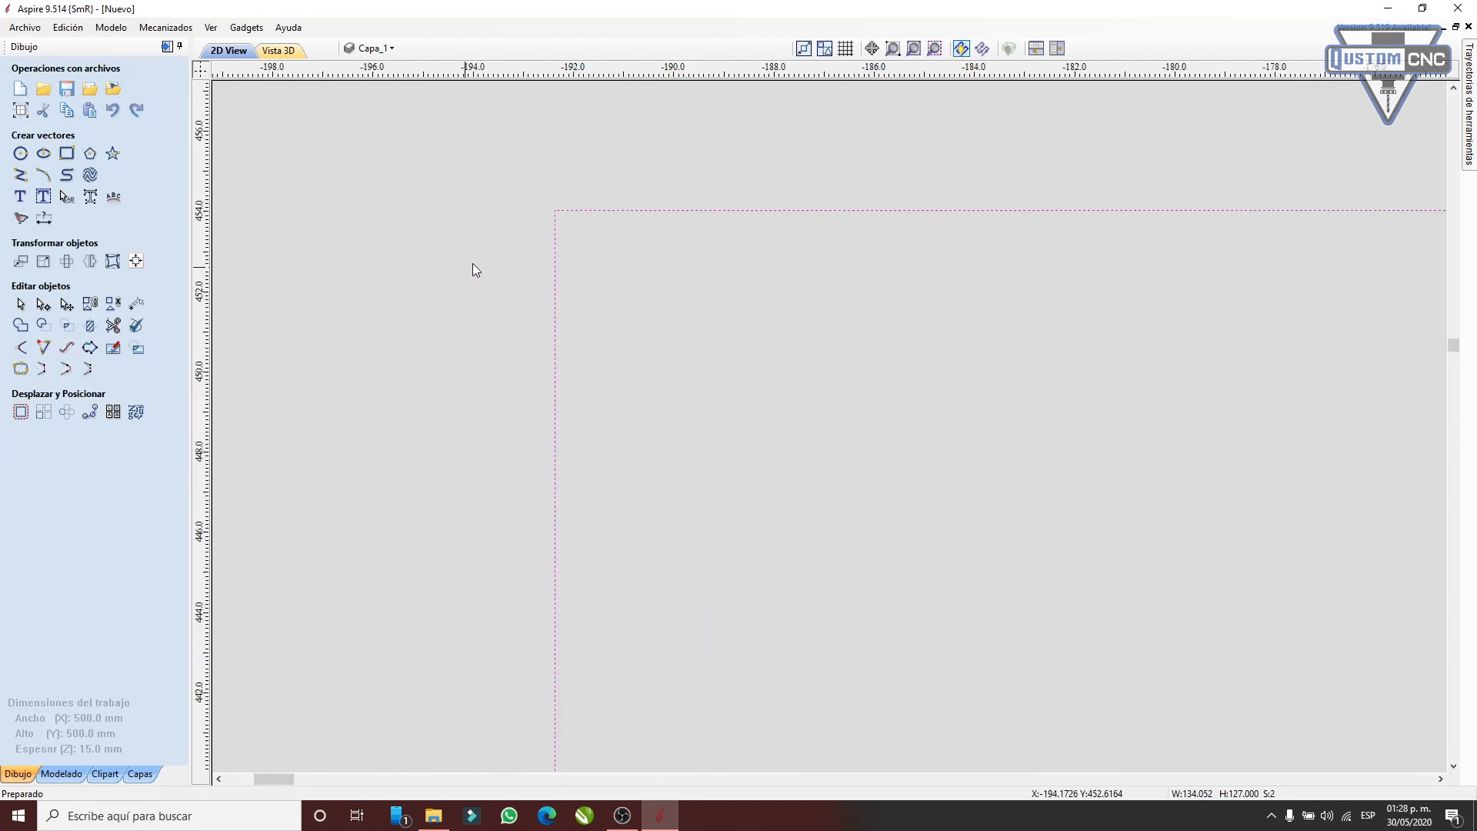
pyautogui.scroll(8, 693, 300)
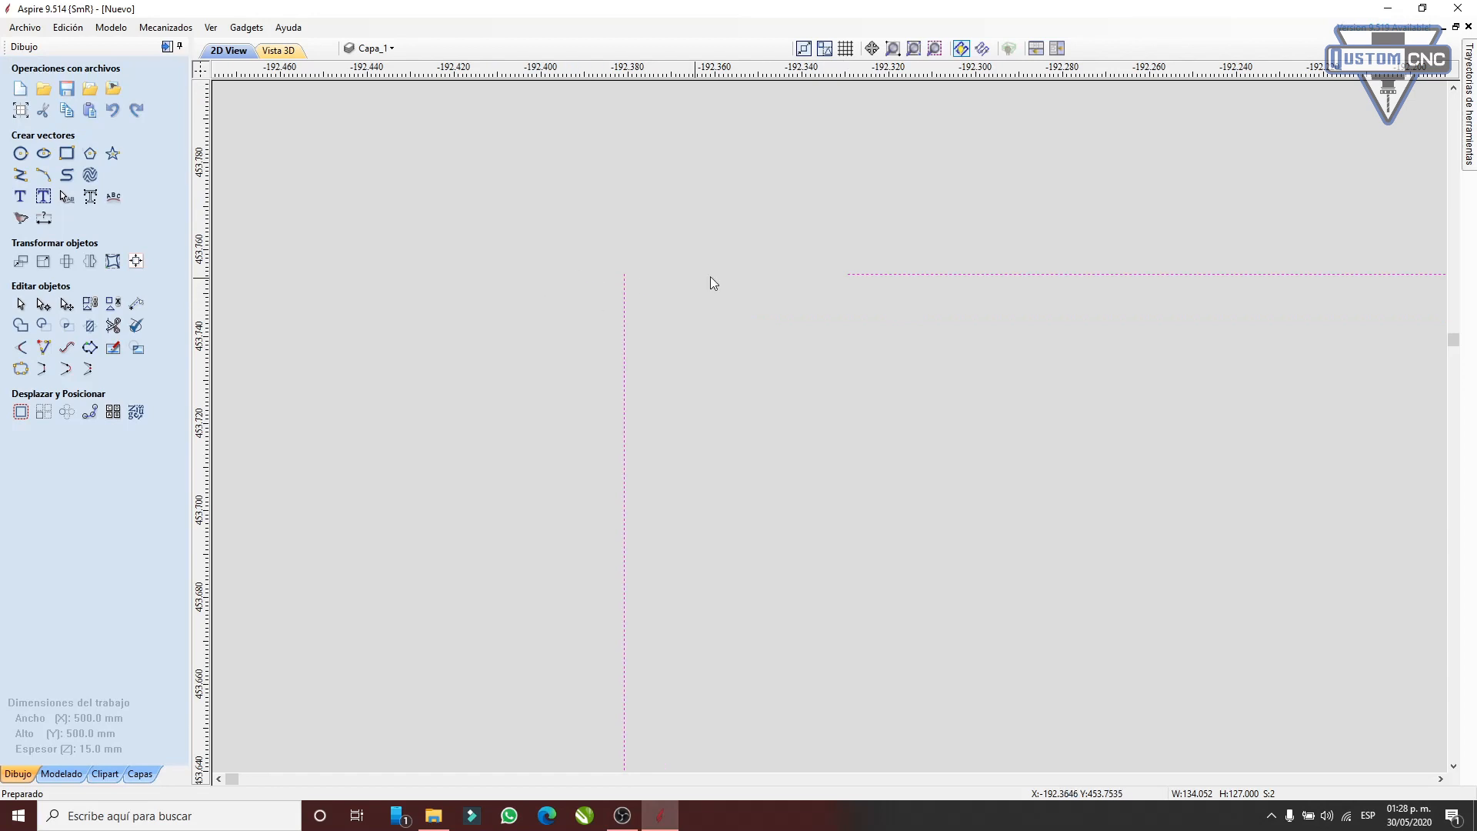
pyautogui.click(41, 371)
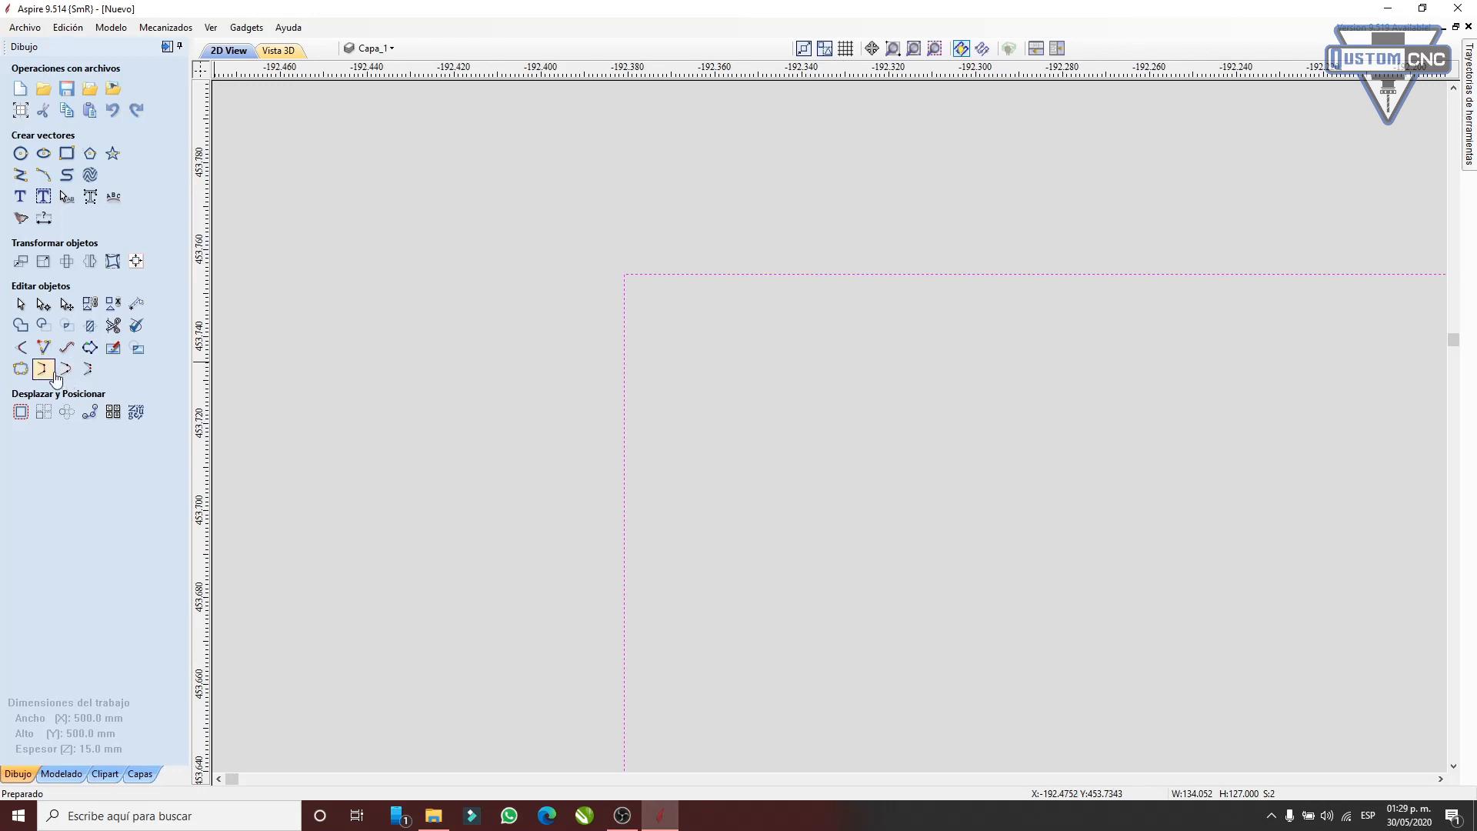
pyautogui.click(405, 330)
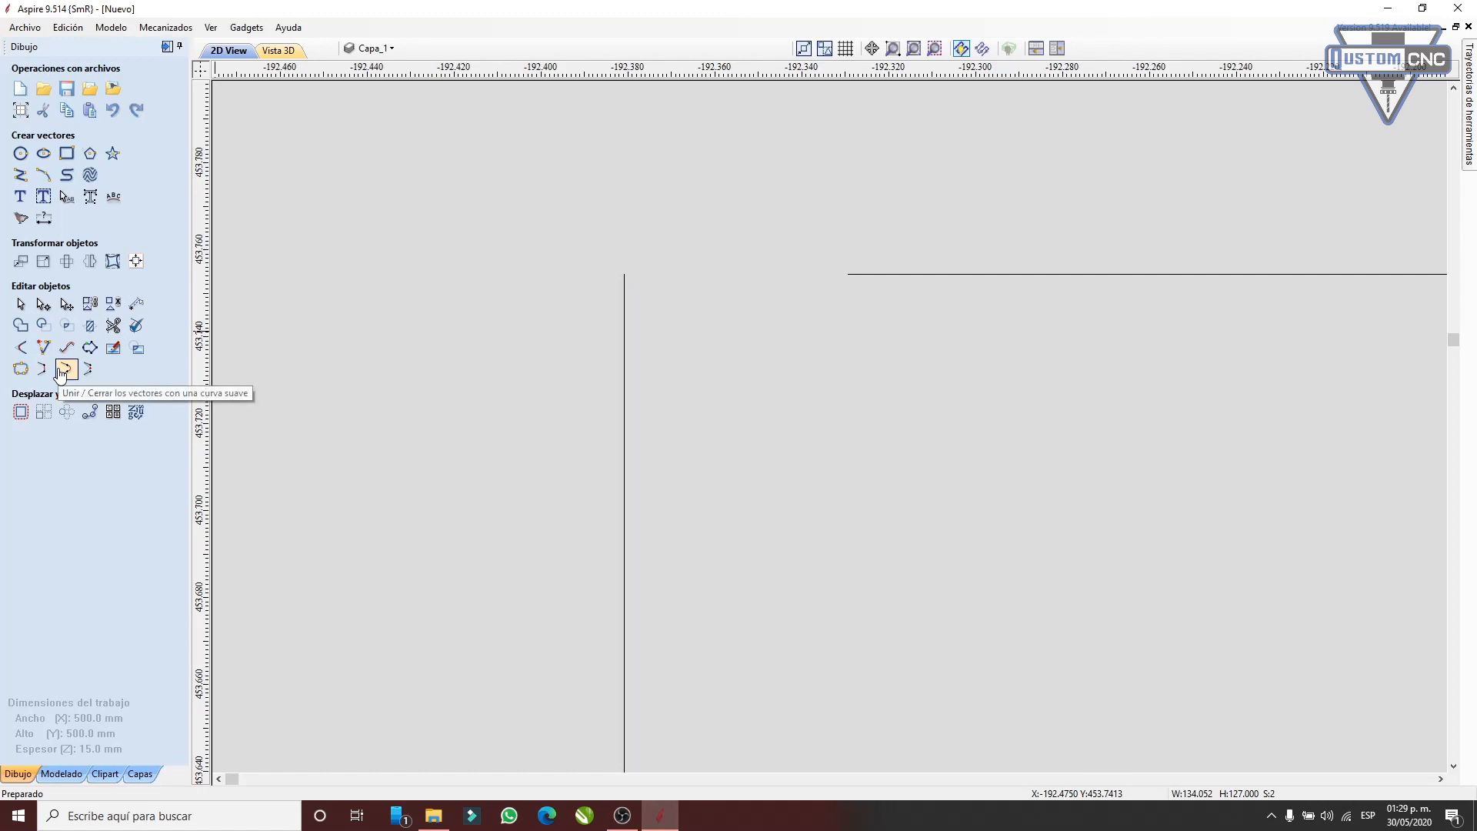
# - Join both L-shaped pieces with a smooth curve across the upper-left gap, then undo that join
pyautogui.scroll(-10, 541, 339)
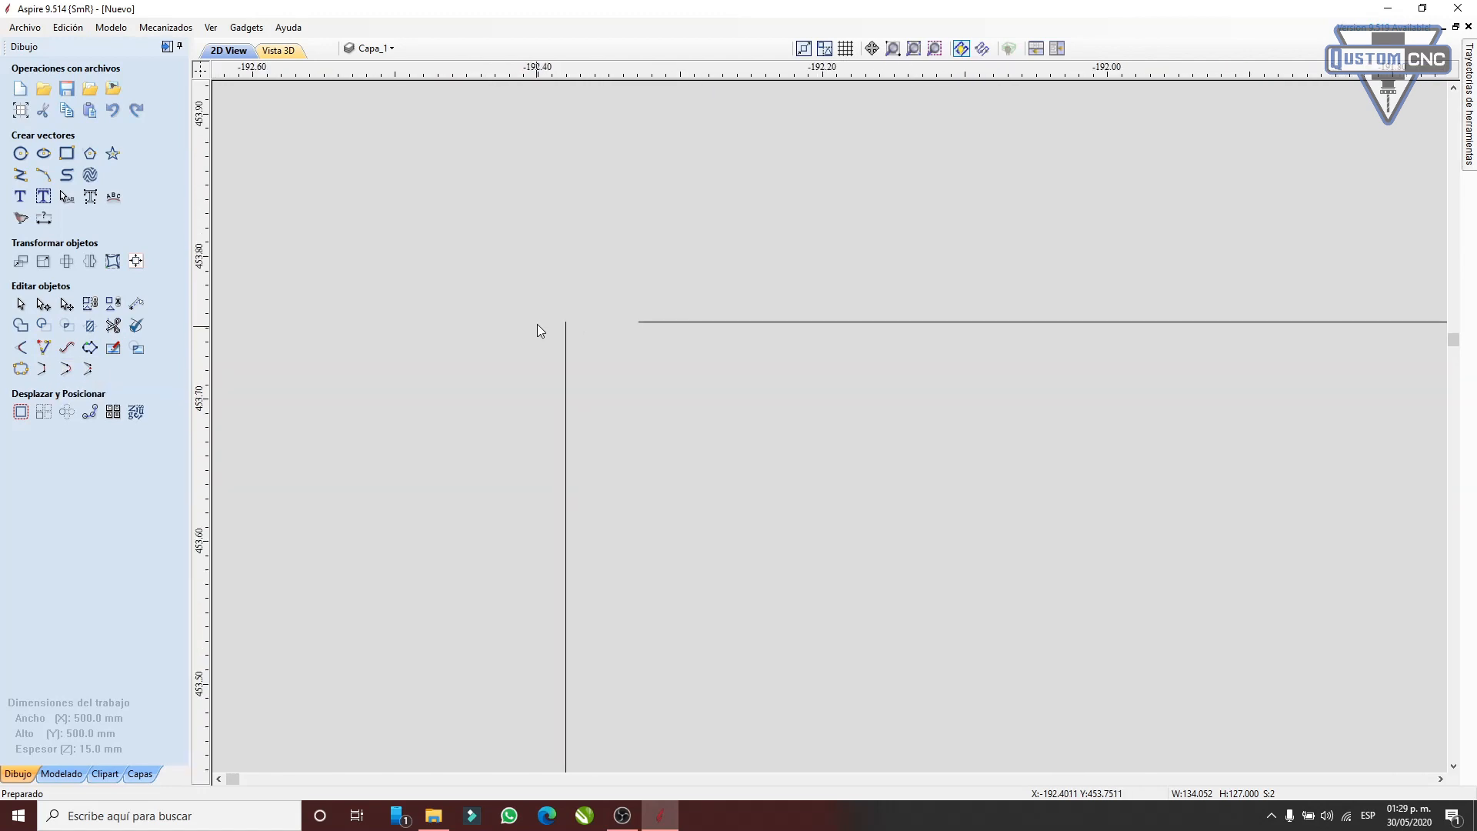
pyautogui.scroll(-12, 542, 288)
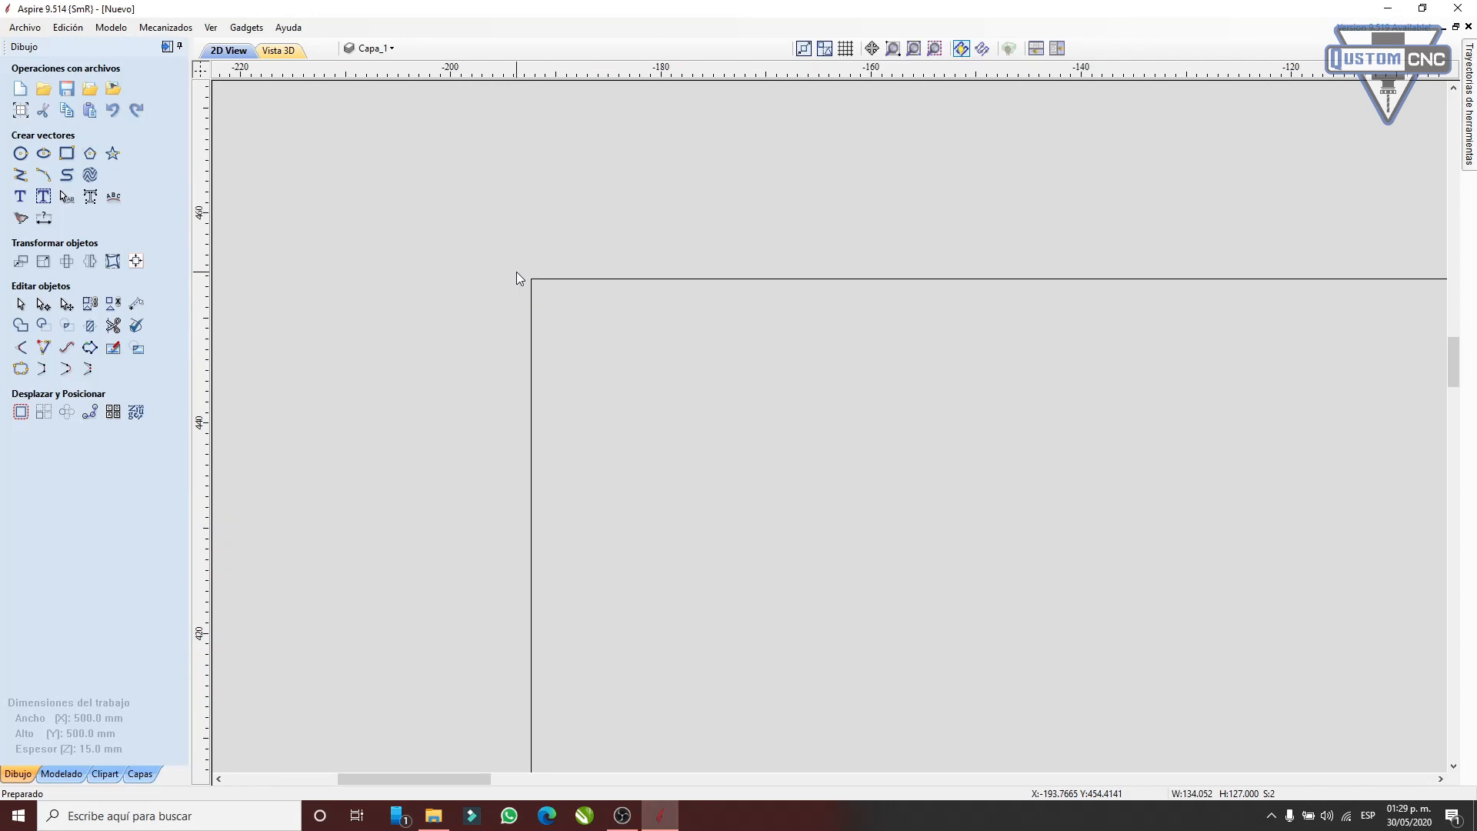
pyautogui.click(812, 531)
pyautogui.scroll(3, 542, 325)
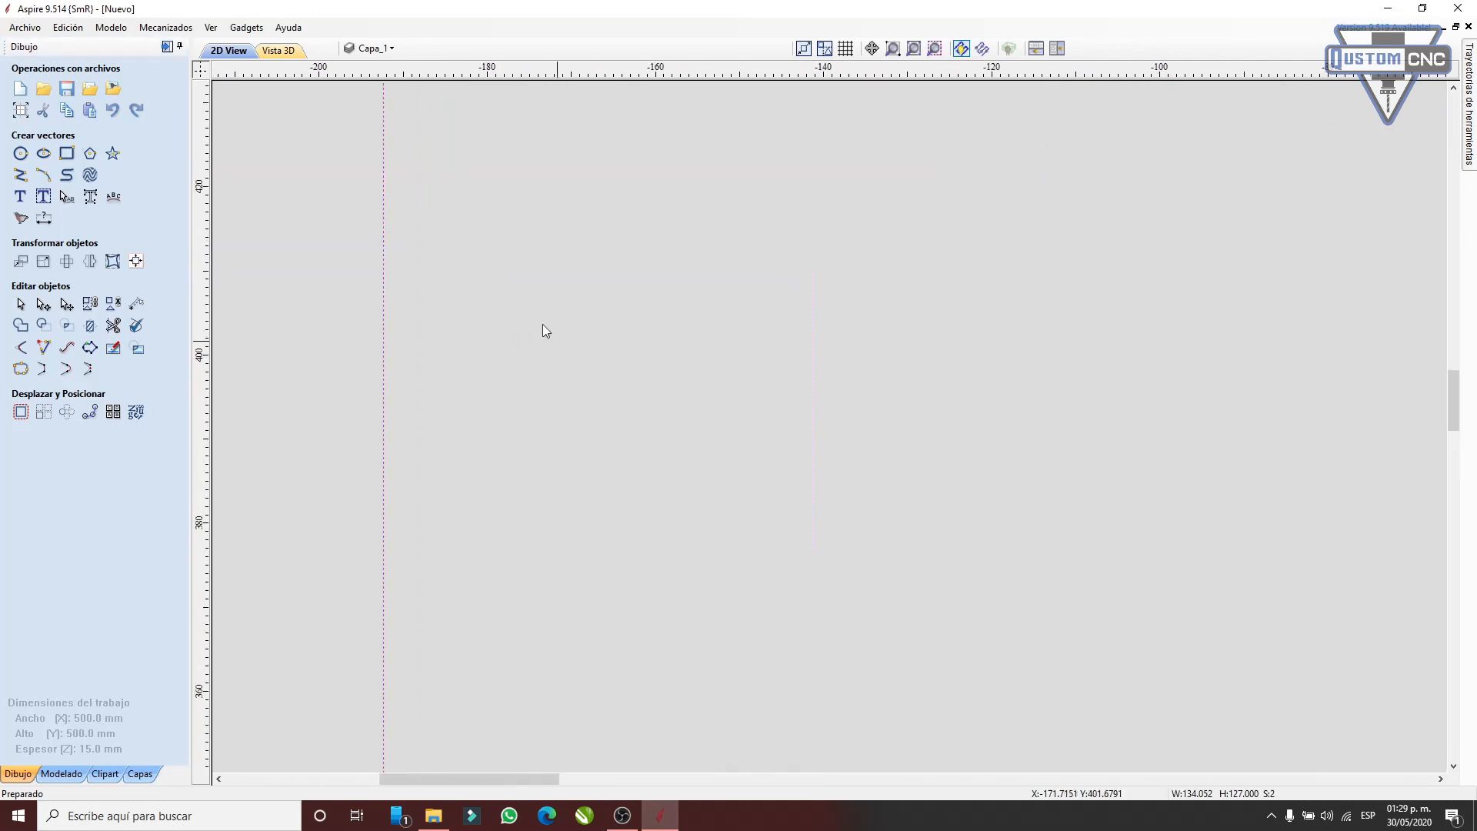
pyautogui.scroll(15, 357, 274)
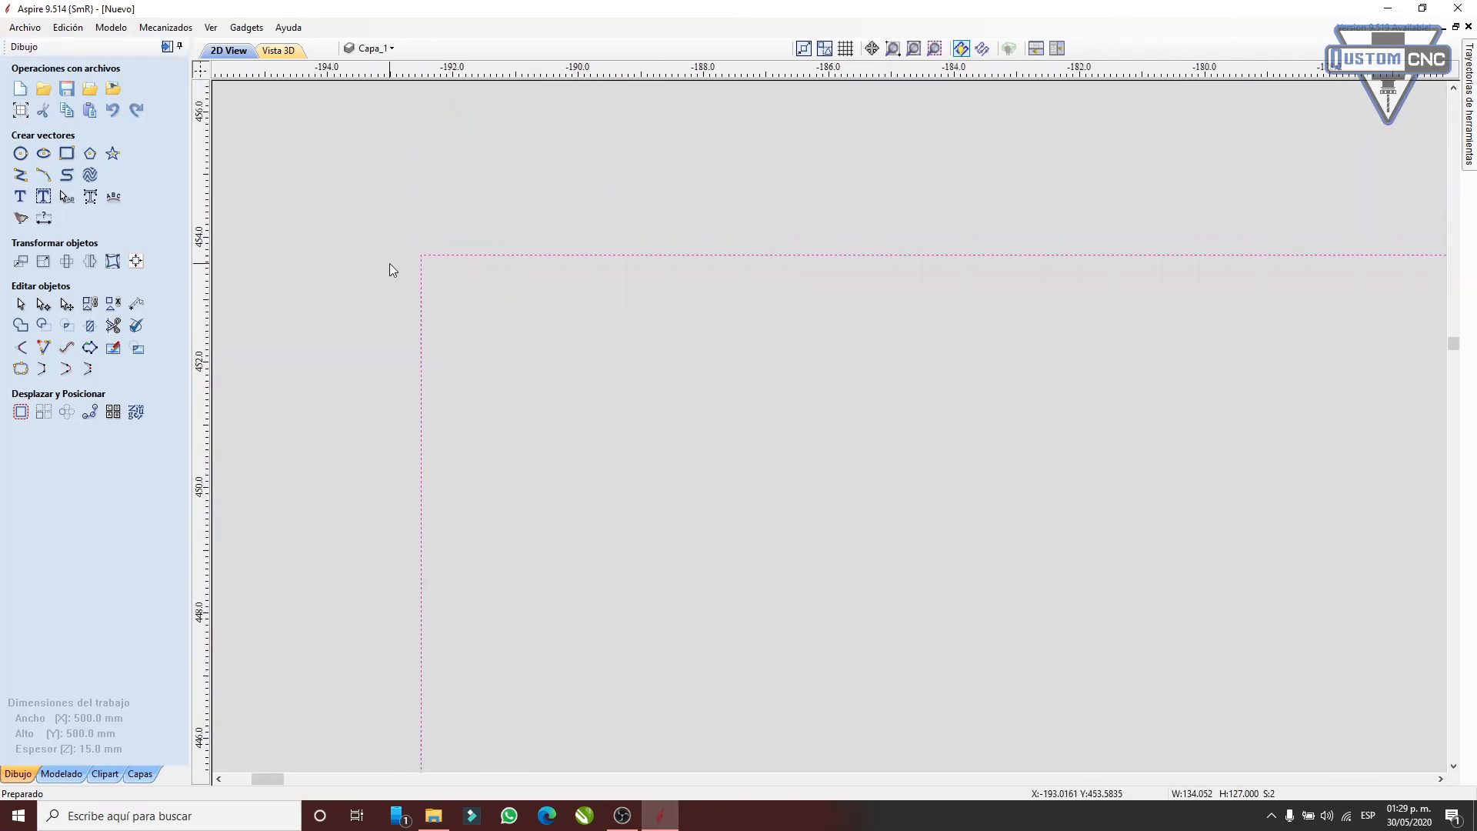
pyautogui.scroll(8, 500, 244)
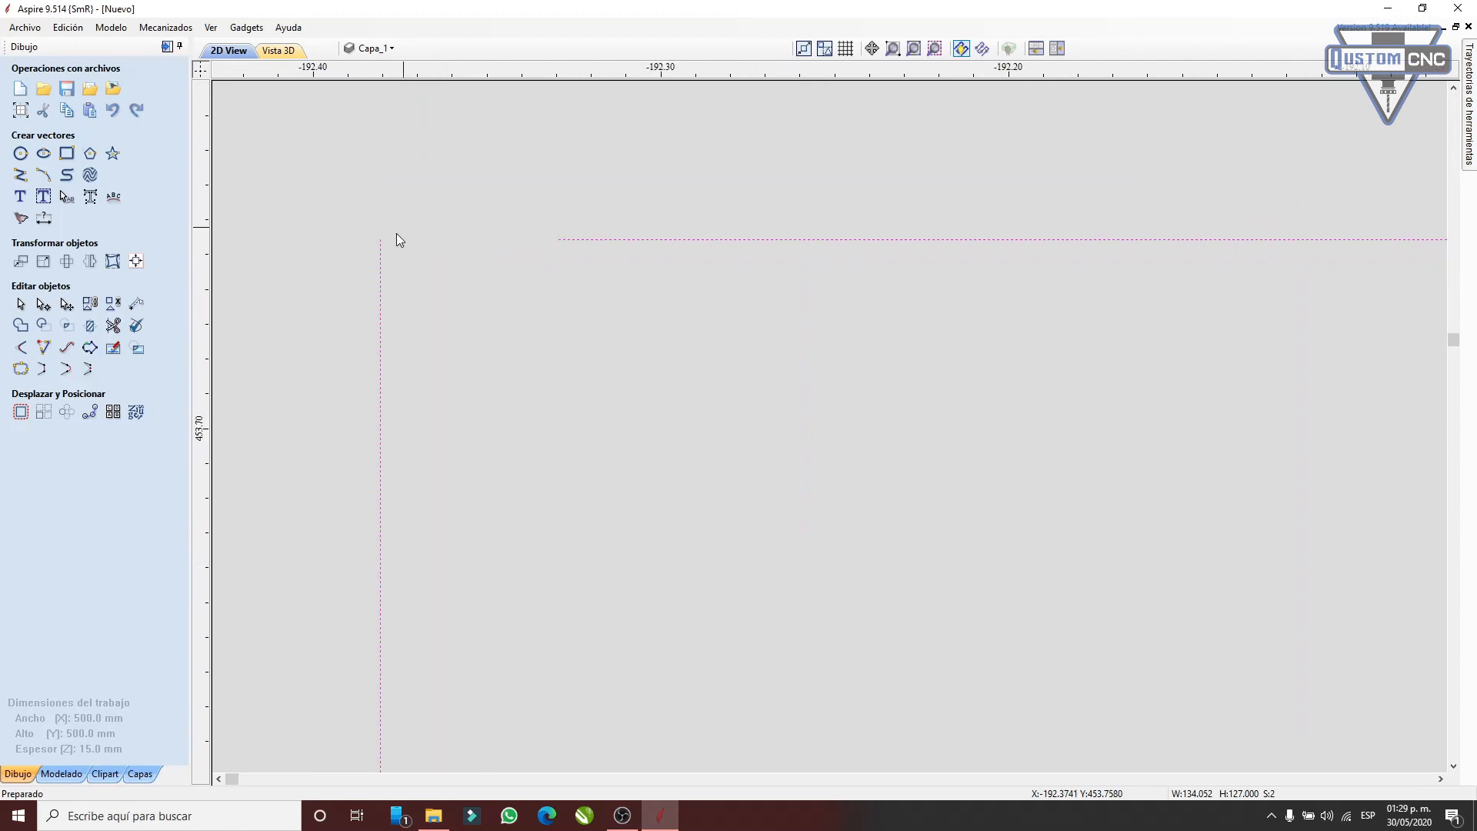
pyautogui.click(66, 368)
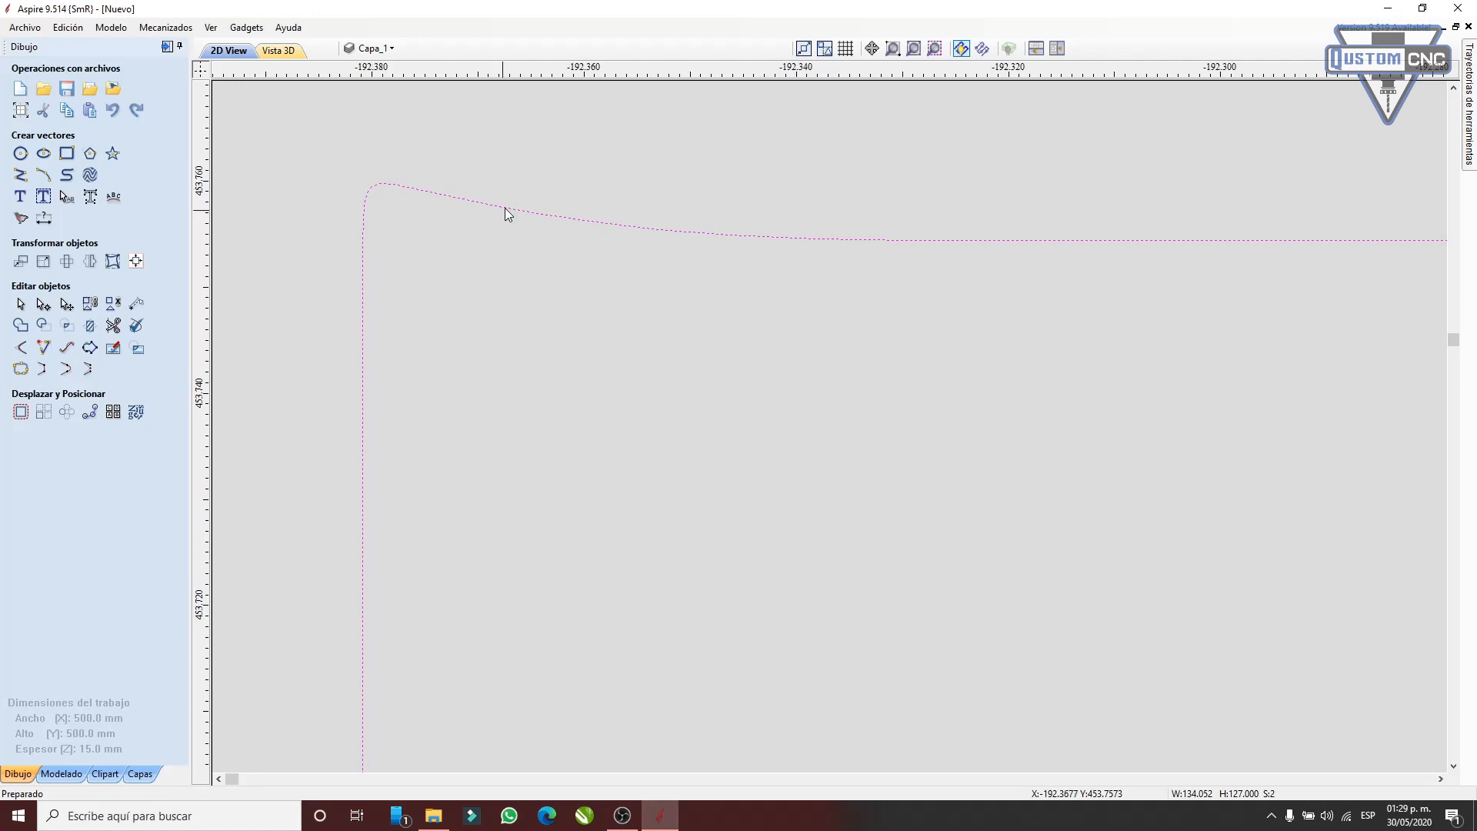
pyautogui.hotkey('ctrl', 'z')
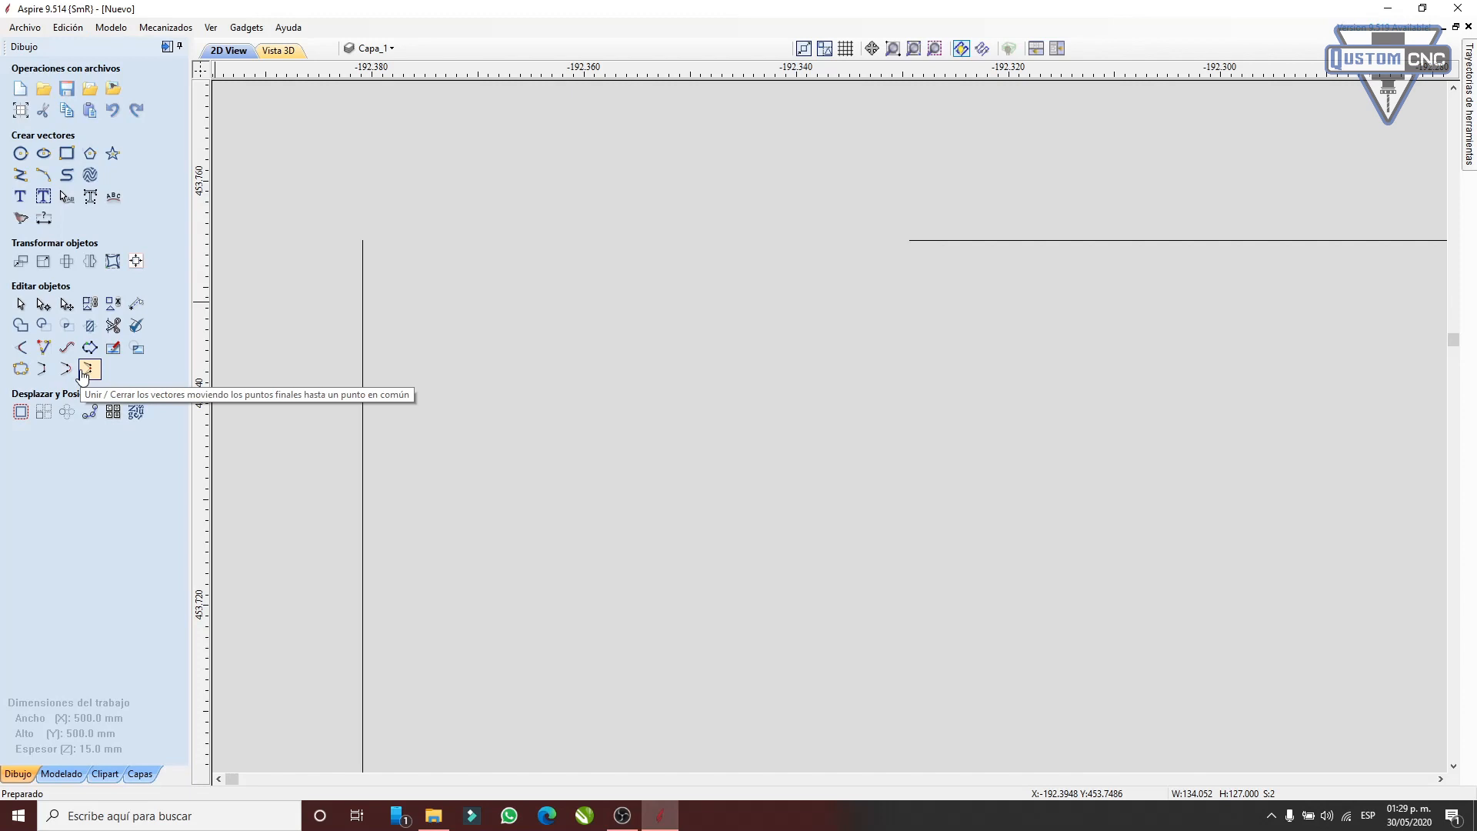
# - Nudge the upper-right L-shaped piece slightly upward so its open end is offset from the lower-left piece's upper end
pyautogui.click(363, 335)
pyautogui.click(926, 241)
pyautogui.press('Up')
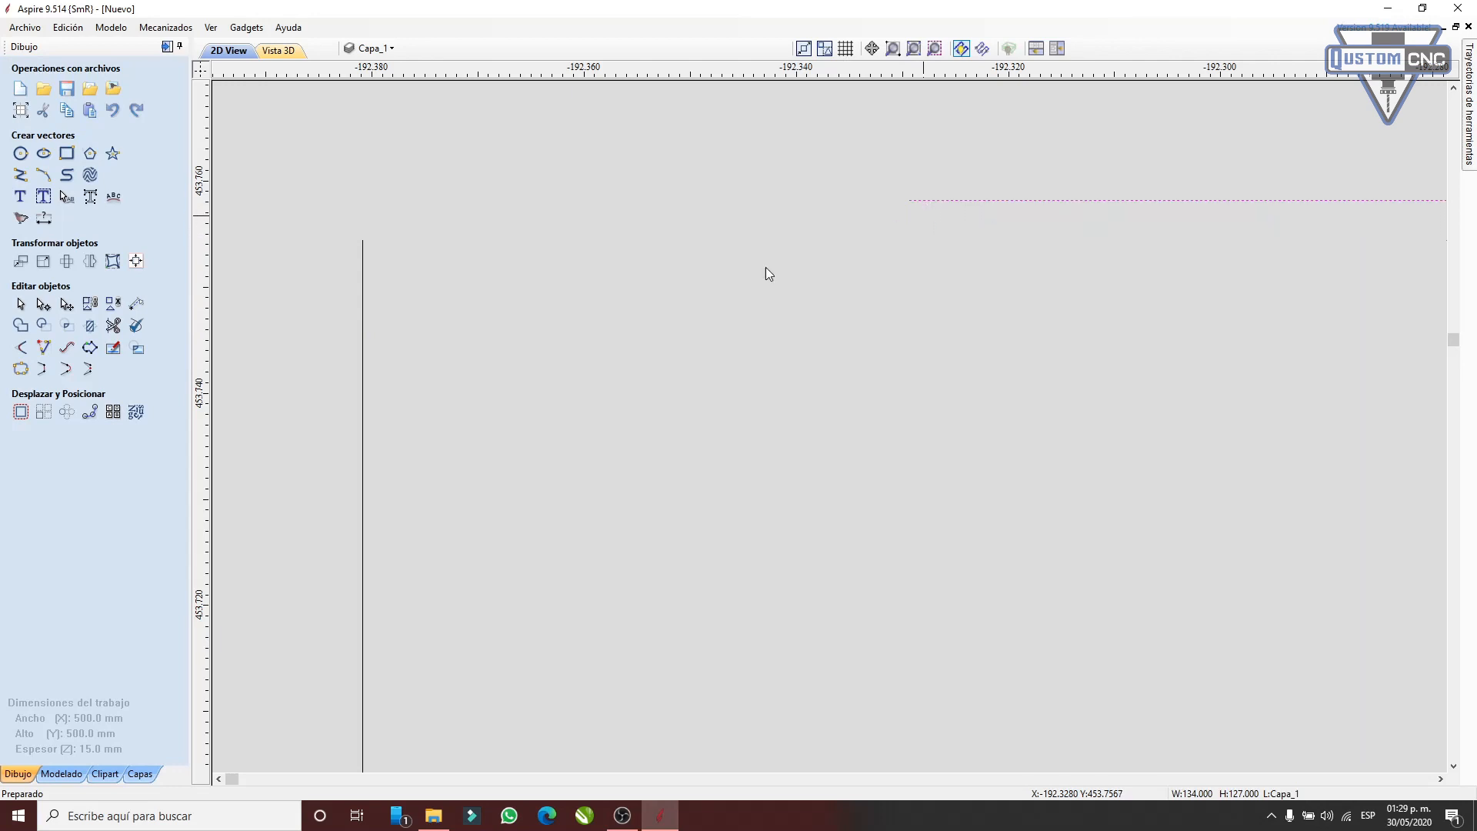
# - Join both L-shaped pieces by moving their end points to a common point, and check the closed rectangle
pyautogui.click(362, 329)
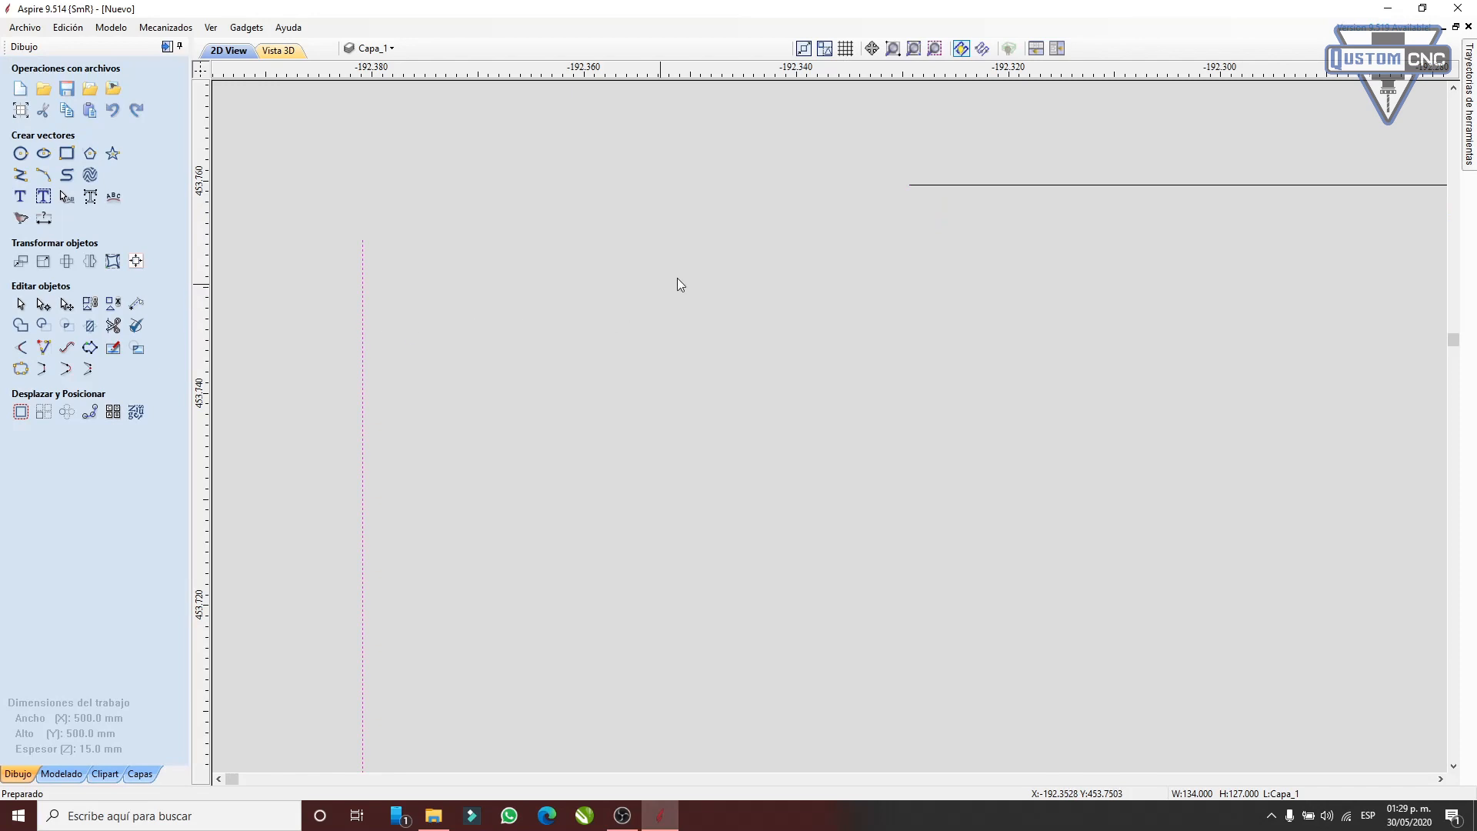
pyautogui.keyDown('shift'); pyautogui.click(982, 185); pyautogui.keyUp('shift')
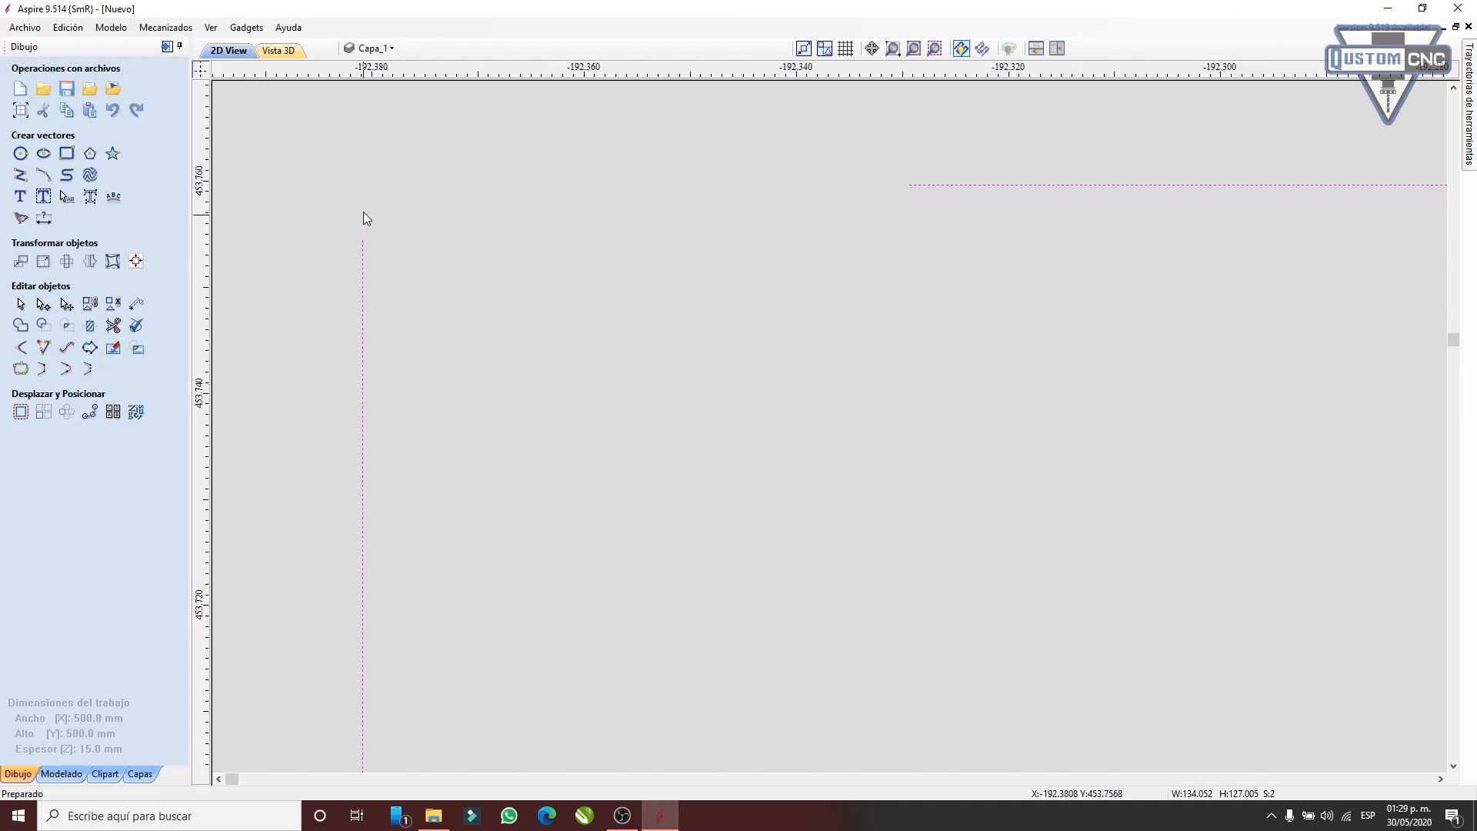
pyautogui.click(90, 375)
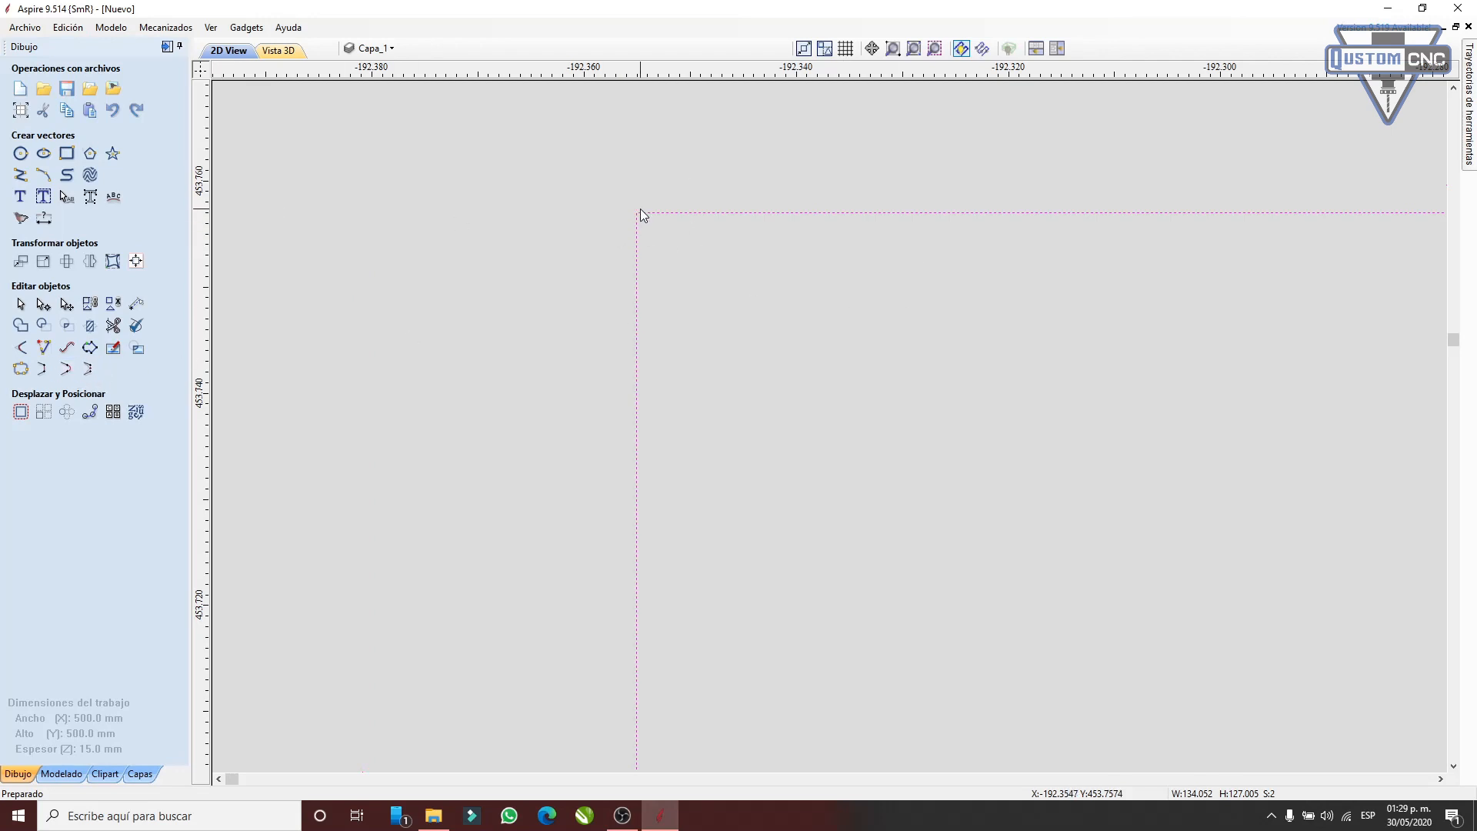
pyautogui.scroll(-5, 636, 215)
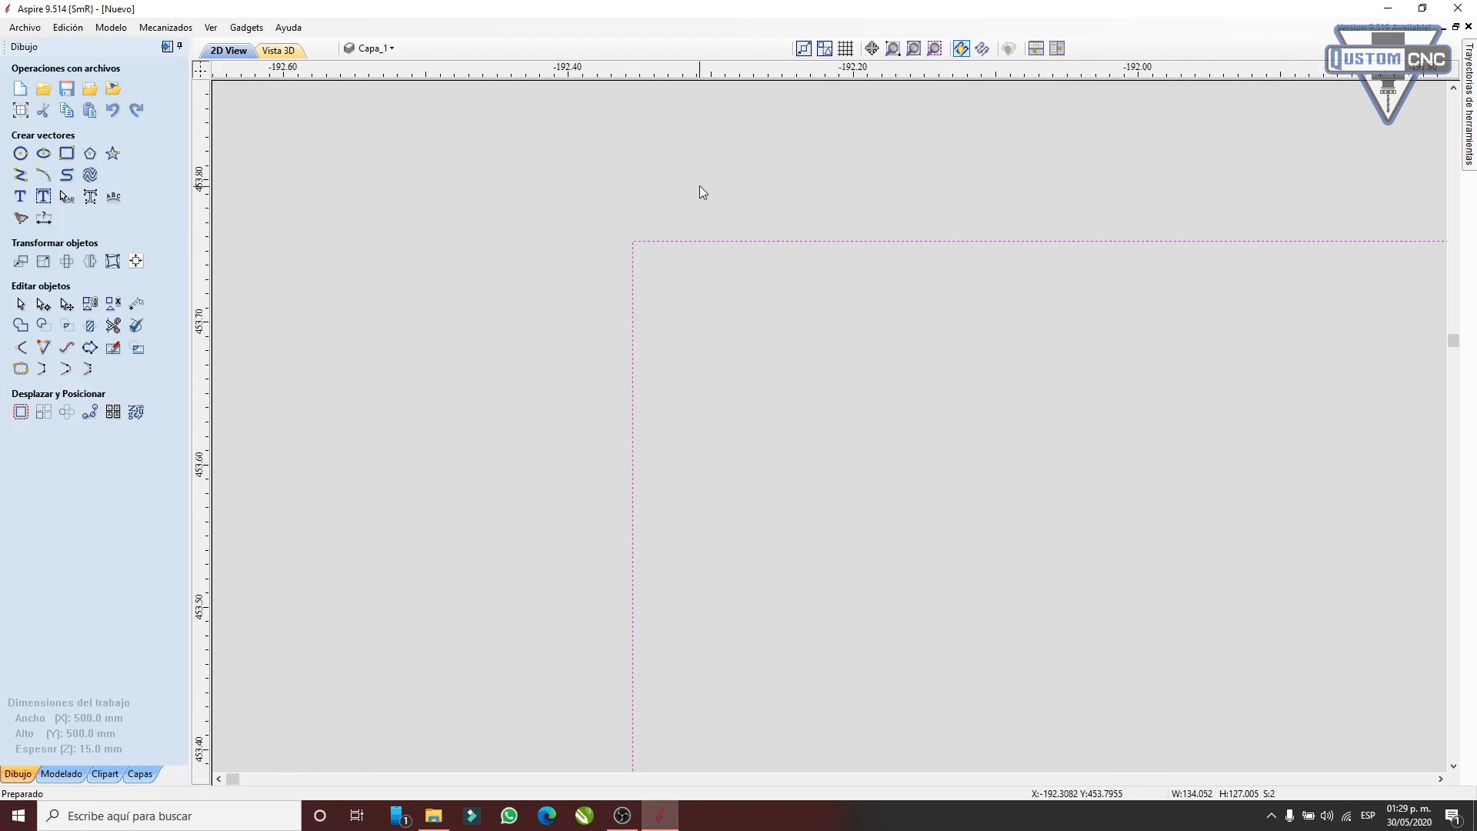
pyautogui.scroll(-10, 653, 242)
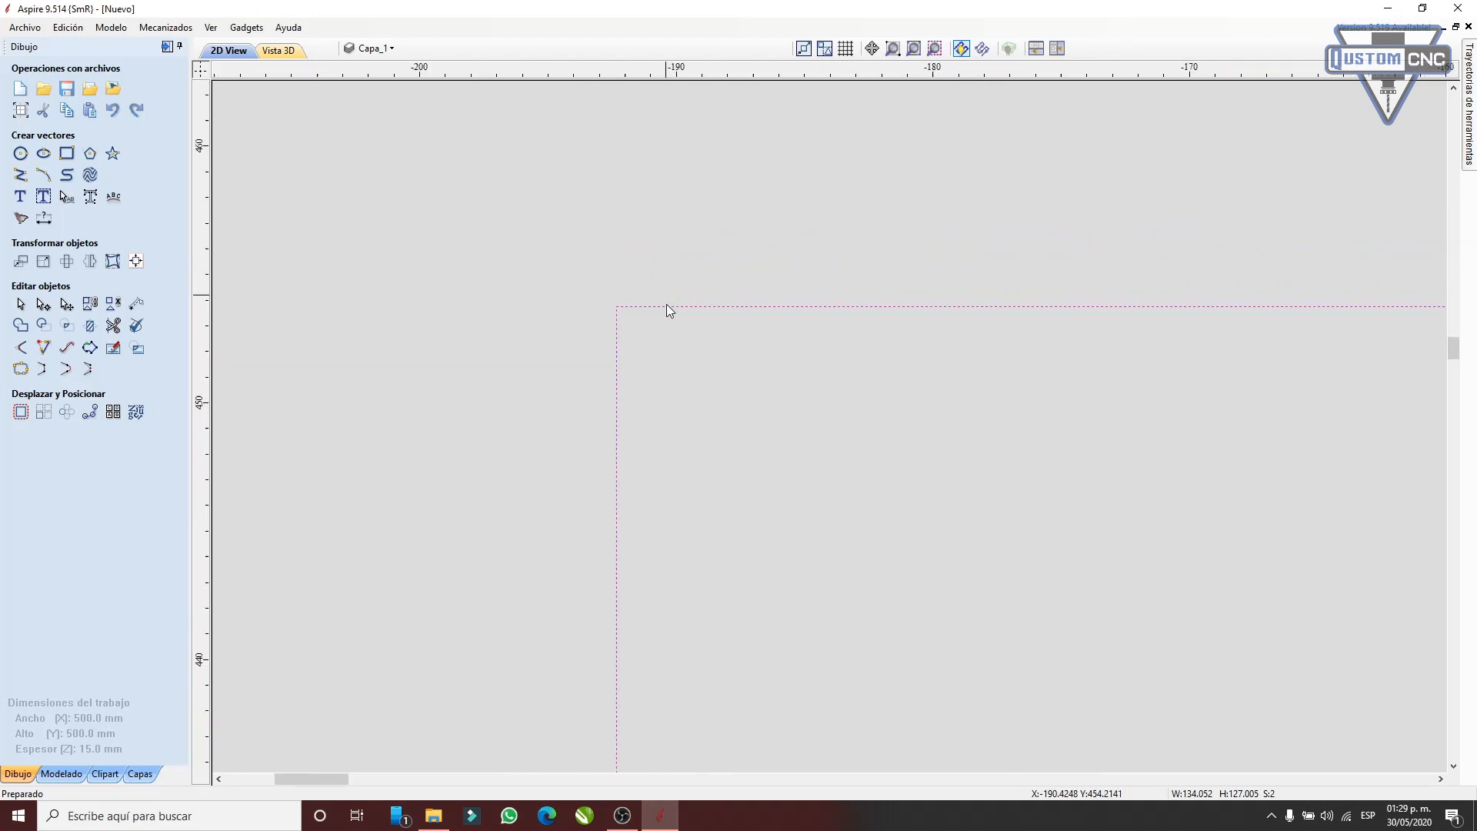
pyautogui.scroll(-5, 709, 304)
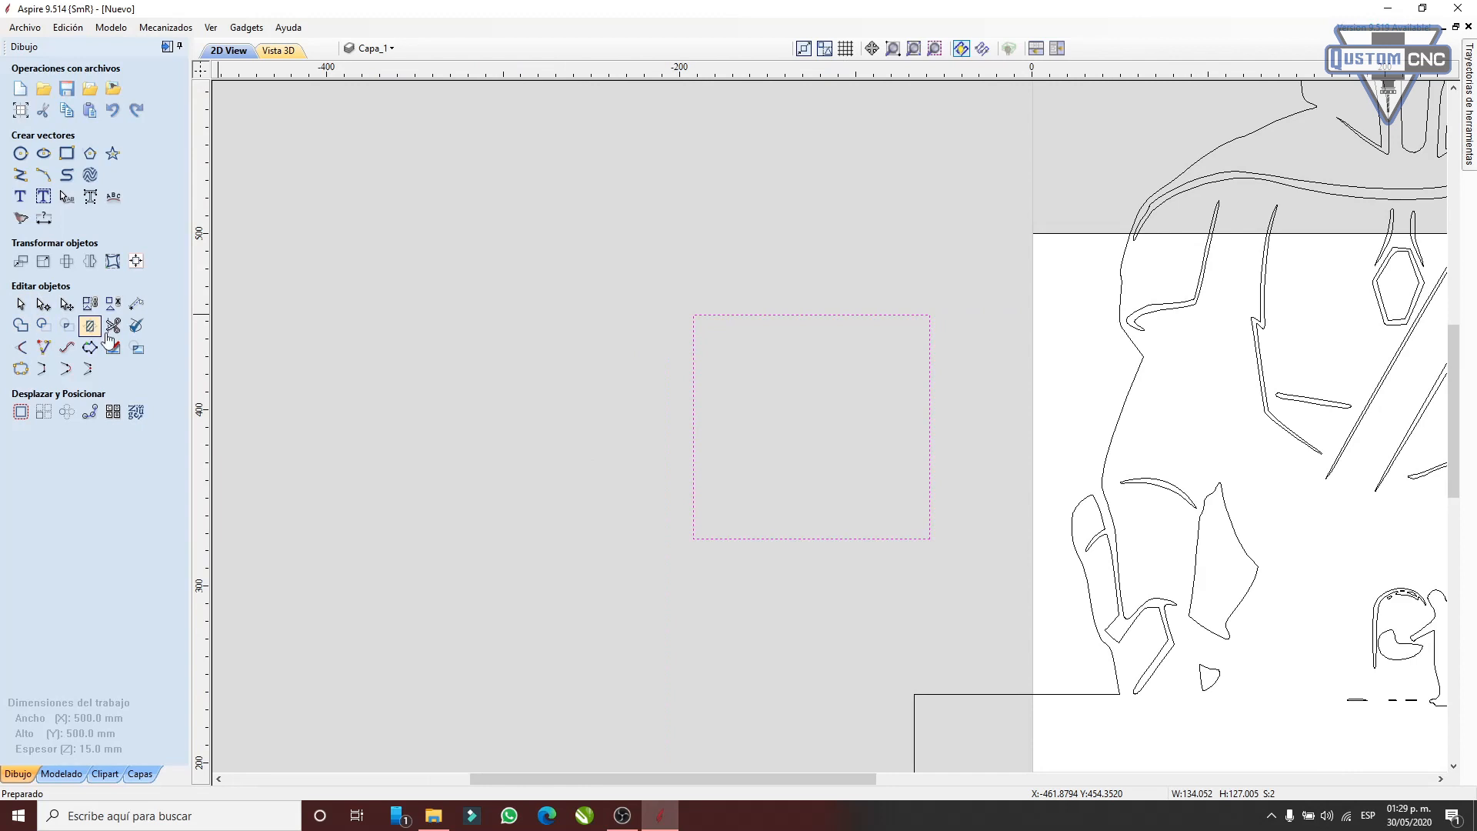
pyautogui.scroll(-5, 637, 367)
pyautogui.scroll(10, 663, 400)
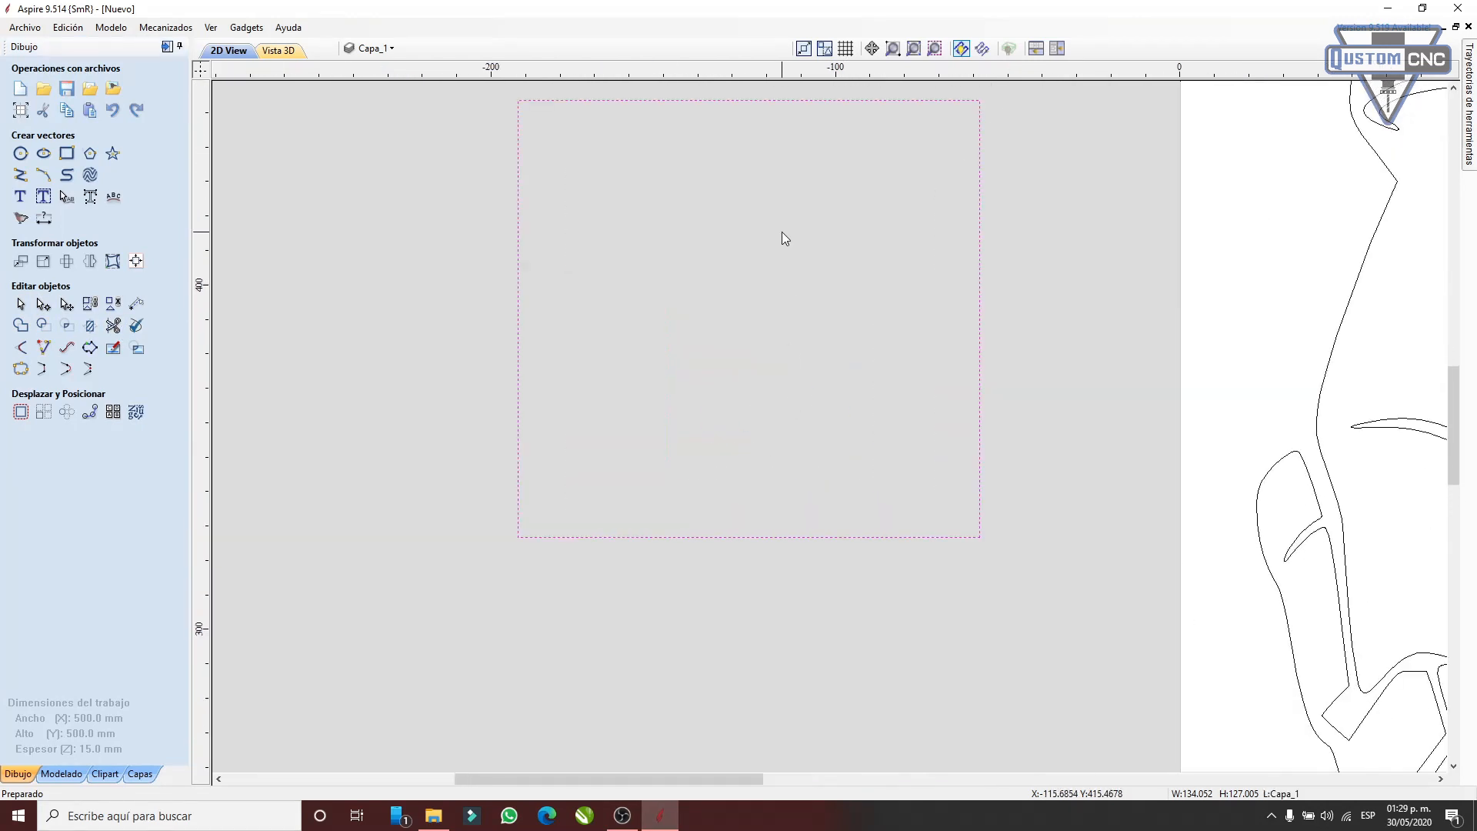
pyautogui.moveTo(782, 233); pyautogui.dragTo(777, 348, button='middle')
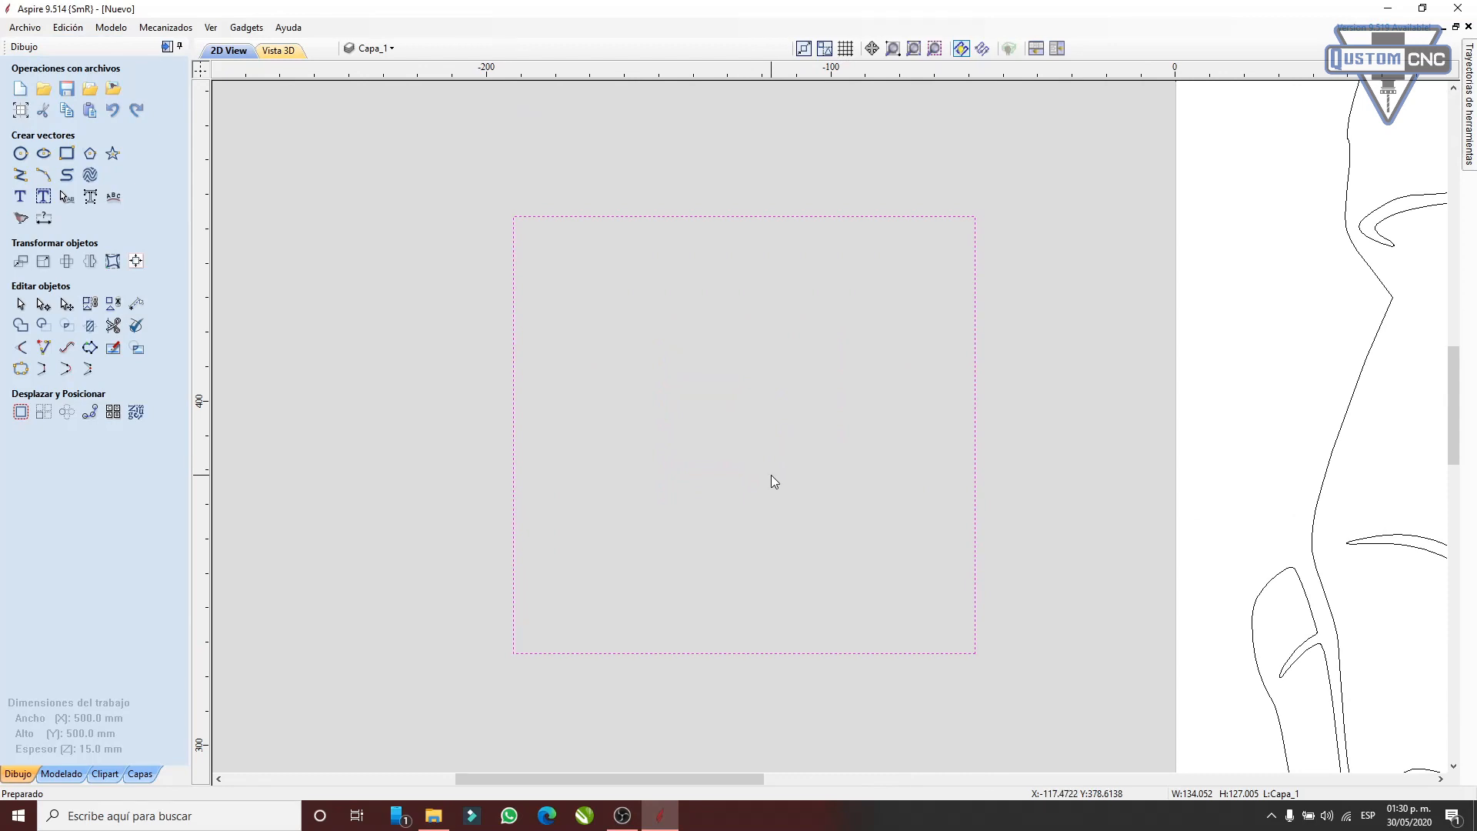
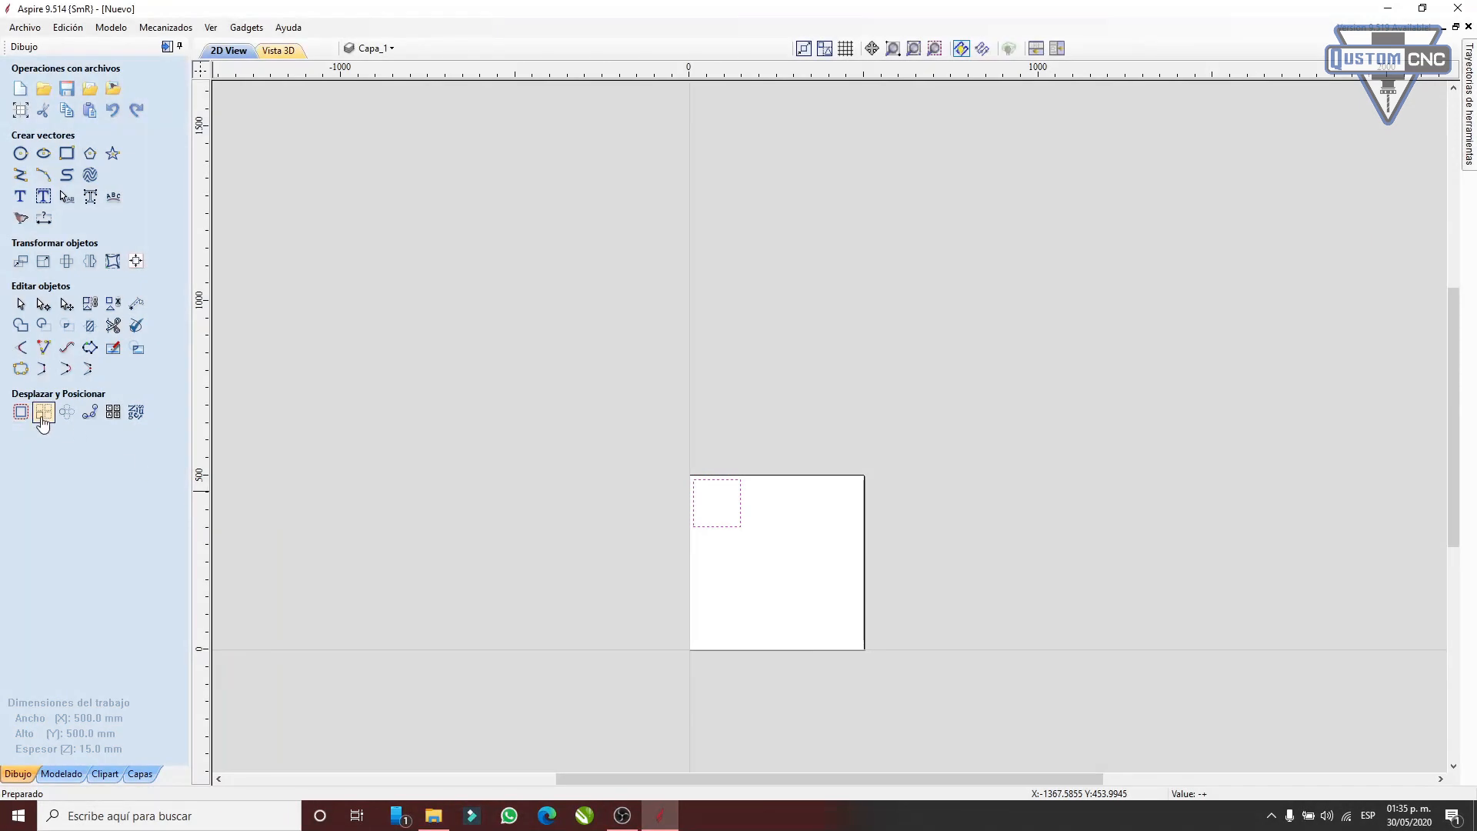
# - Start an array copy of the square with gap spacing of 5 mm in both X and Y
pyautogui.scroll(3, 607, 669)
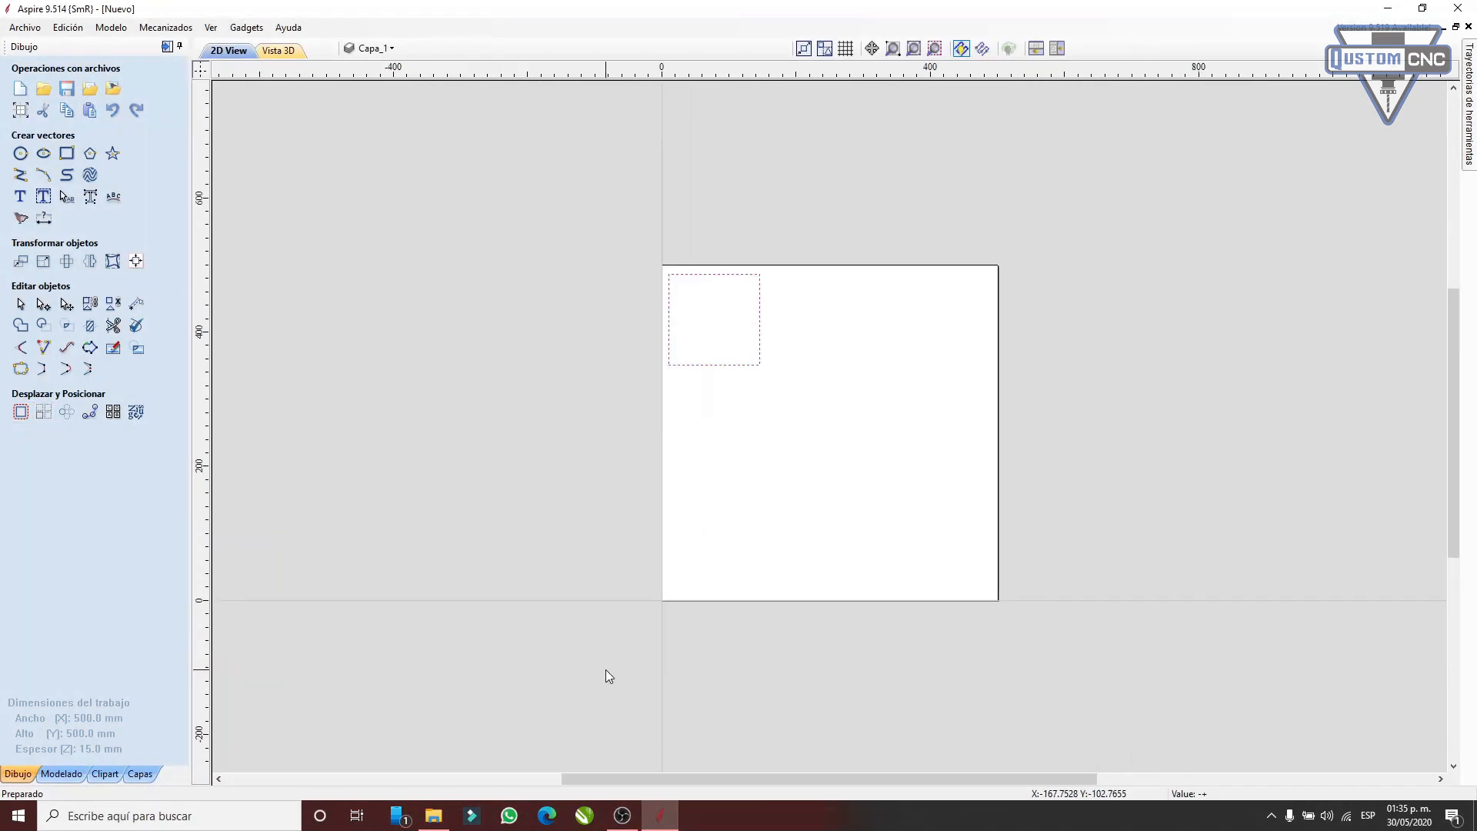
pyautogui.click(44, 412)
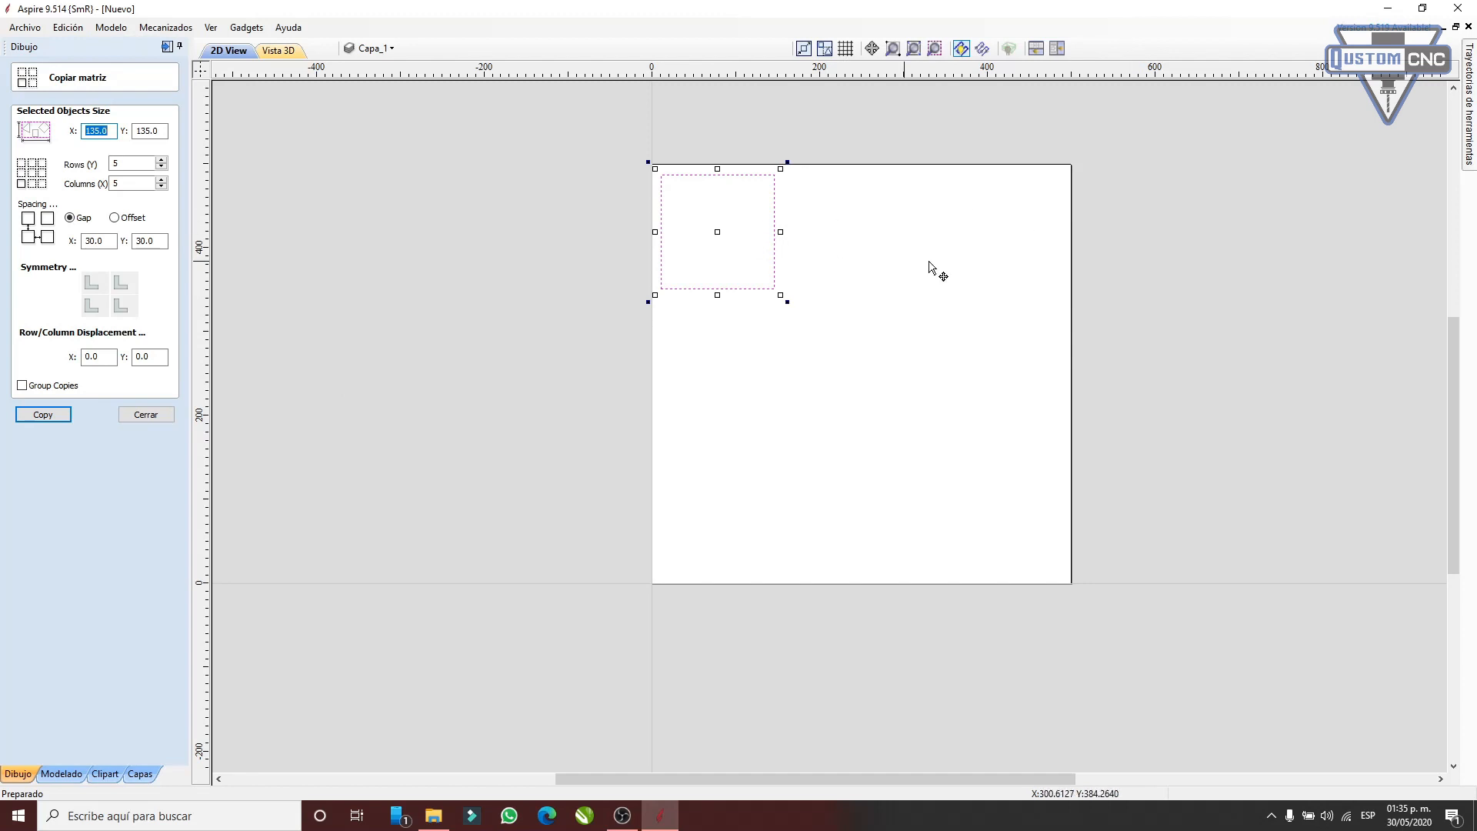
pyautogui.click(116, 219)
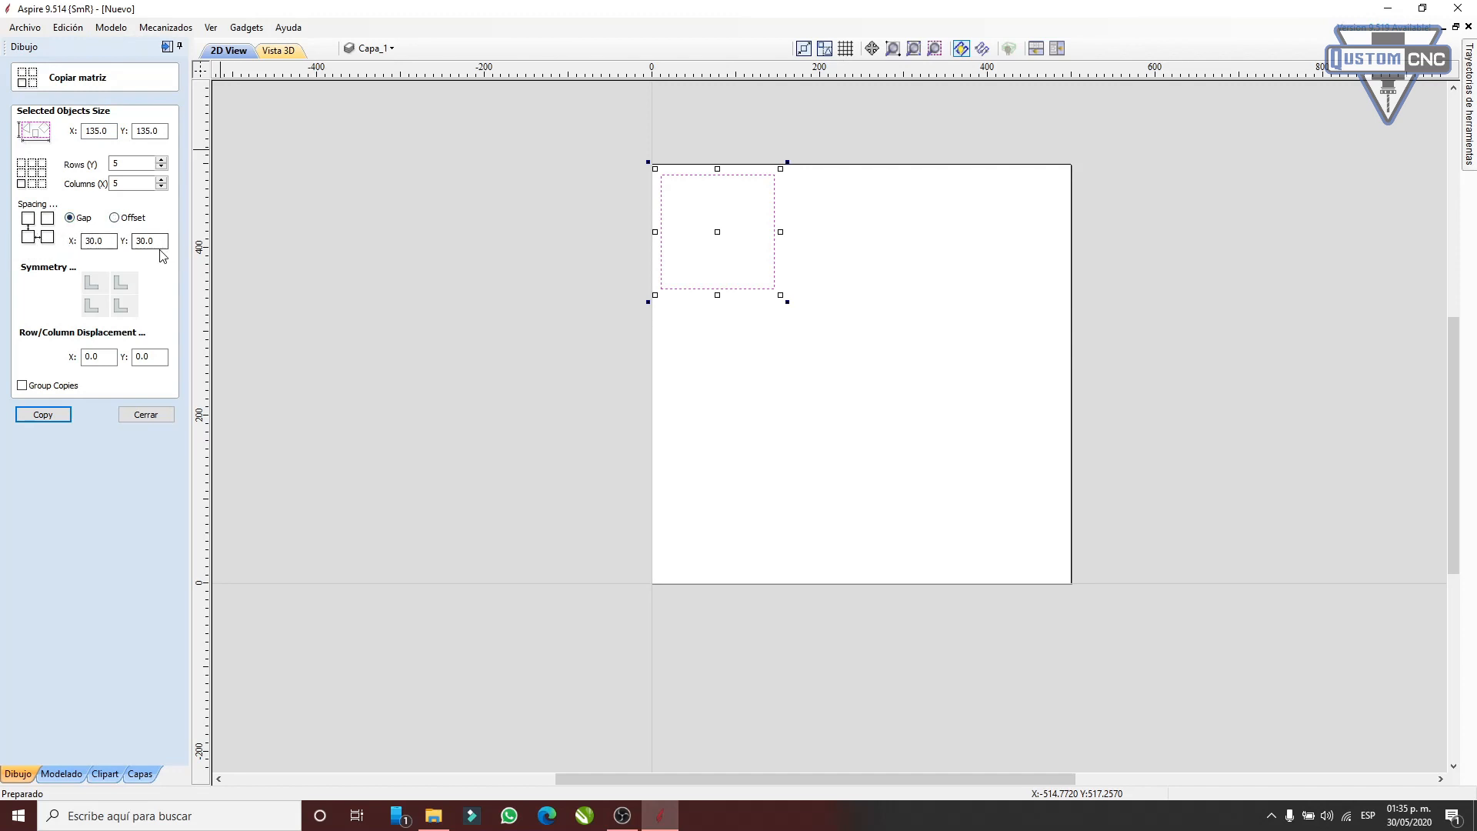
pyautogui.click(117, 218)
pyautogui.click(73, 220)
pyautogui.doubleClick(89, 241)
pyautogui.write('5')
pyautogui.doubleClick(147, 241)
pyautogui.write('5')
# - Set the array to 10 rows and 10 columns and create the copies of the square
pyautogui.doubleClick(149, 161)
pyautogui.write('10')
pyautogui.press('Tab')
pyautogui.click(43, 415)
# - Examine the array of squares, the gaps between copies, and how it extends beyond the material sheet
pyautogui.scroll(-3, 608, 377)
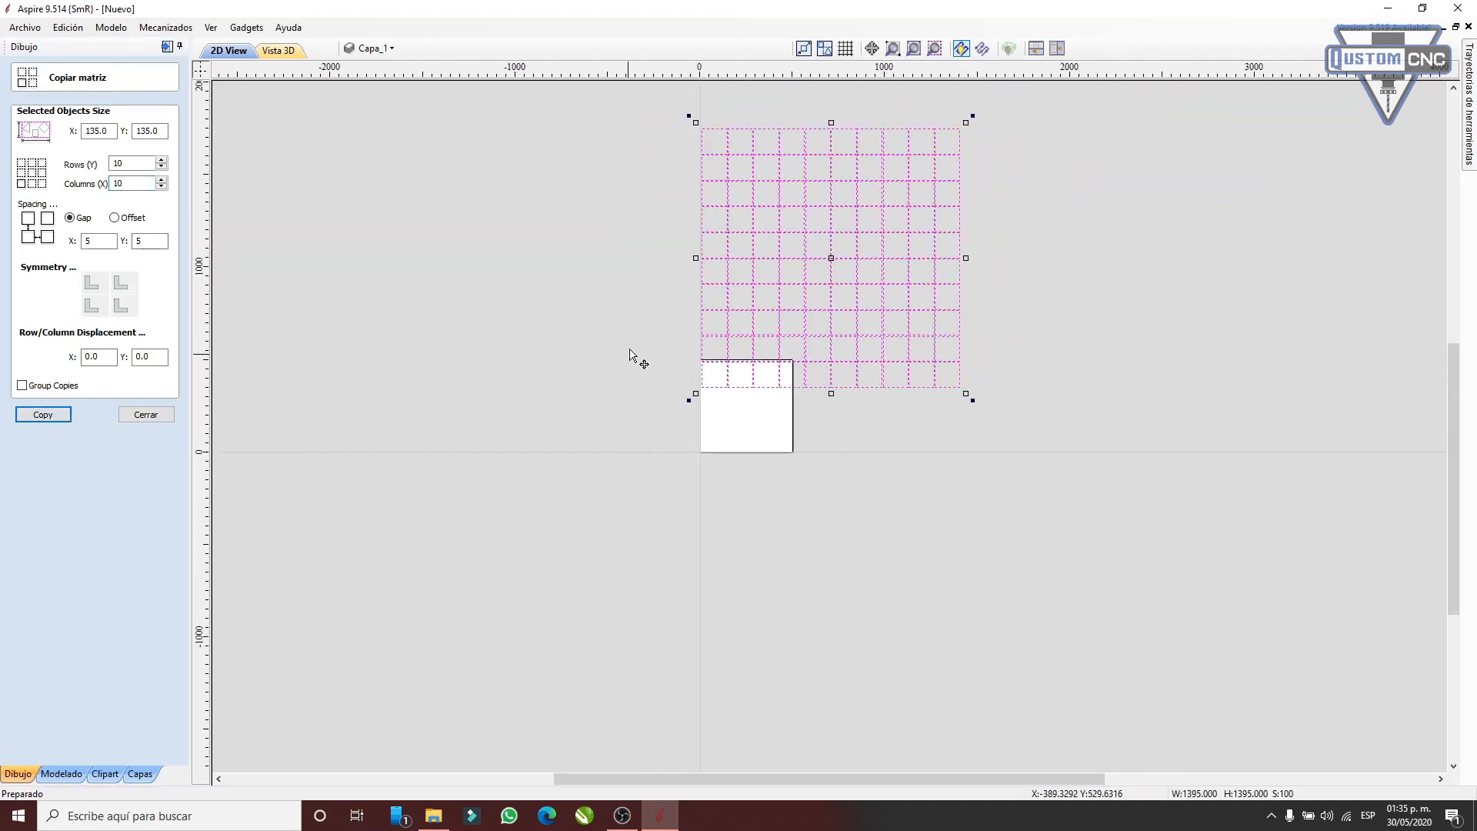
pyautogui.scroll(5, 752, 270)
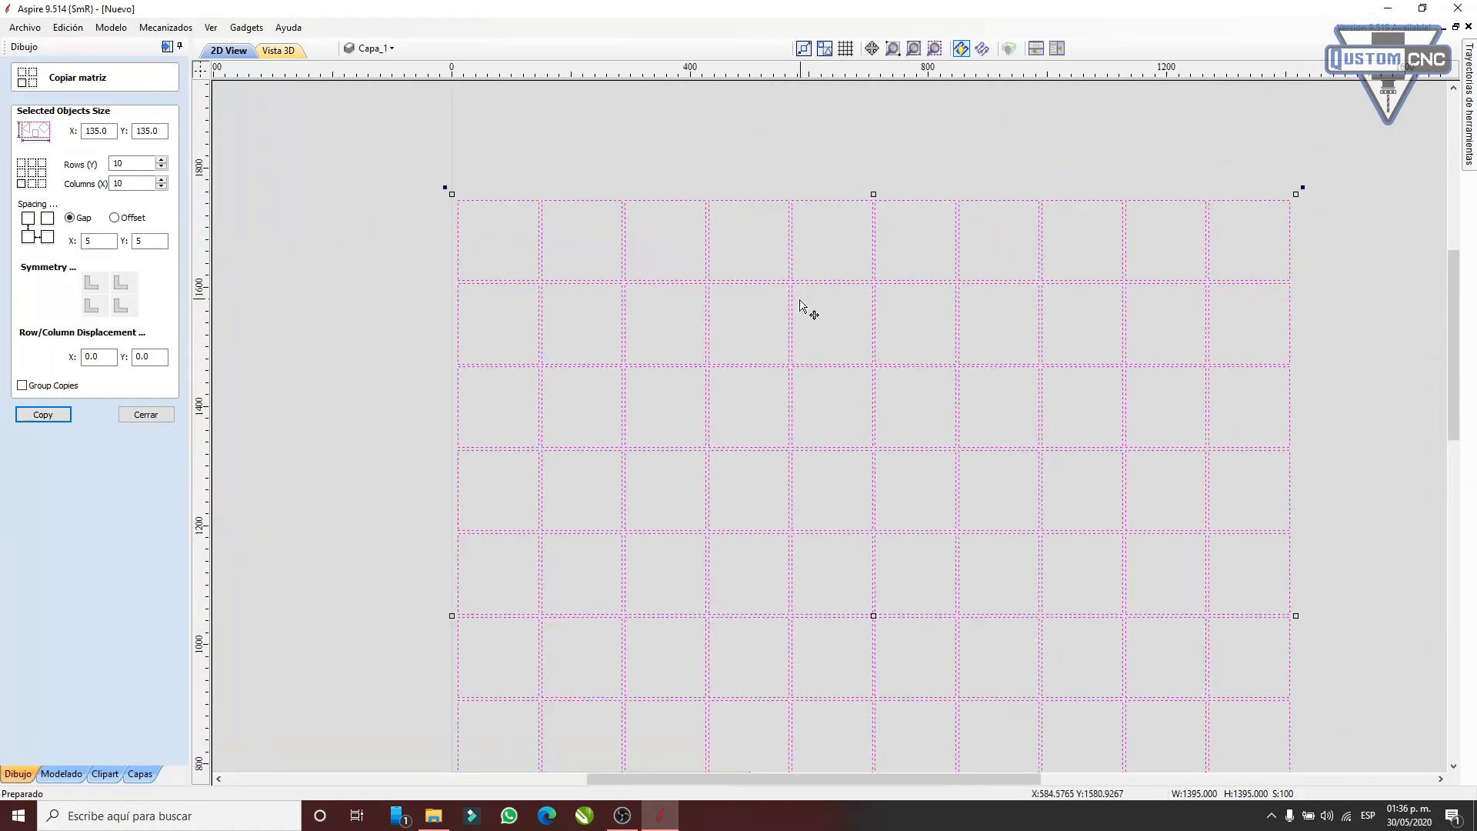
pyautogui.scroll(-1, 789, 282)
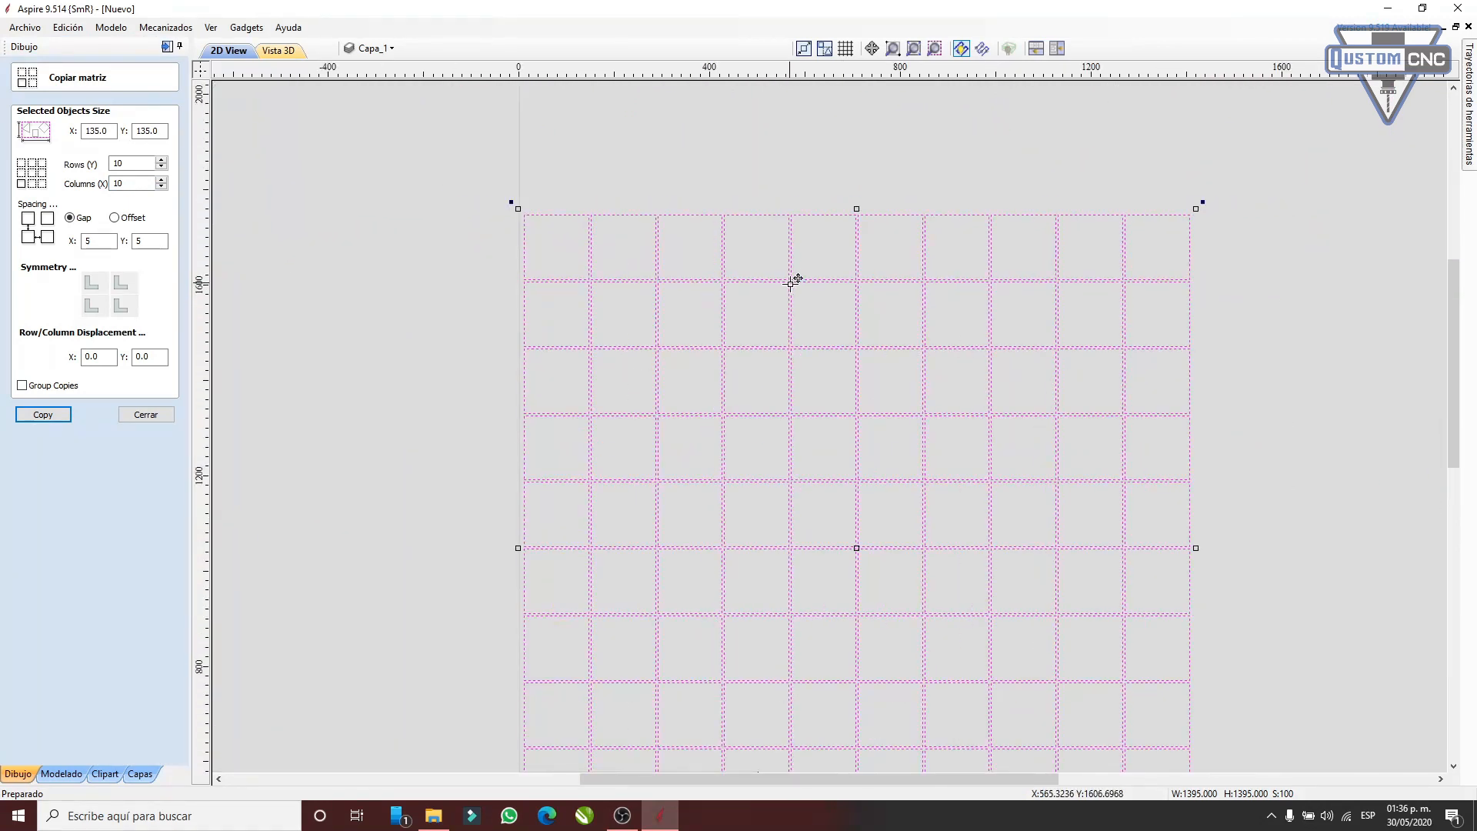
pyautogui.scroll(3, 709, 244)
pyautogui.scroll(2, 653, 287)
pyautogui.scroll(-5, 639, 294)
pyautogui.scroll(4, 673, 637)
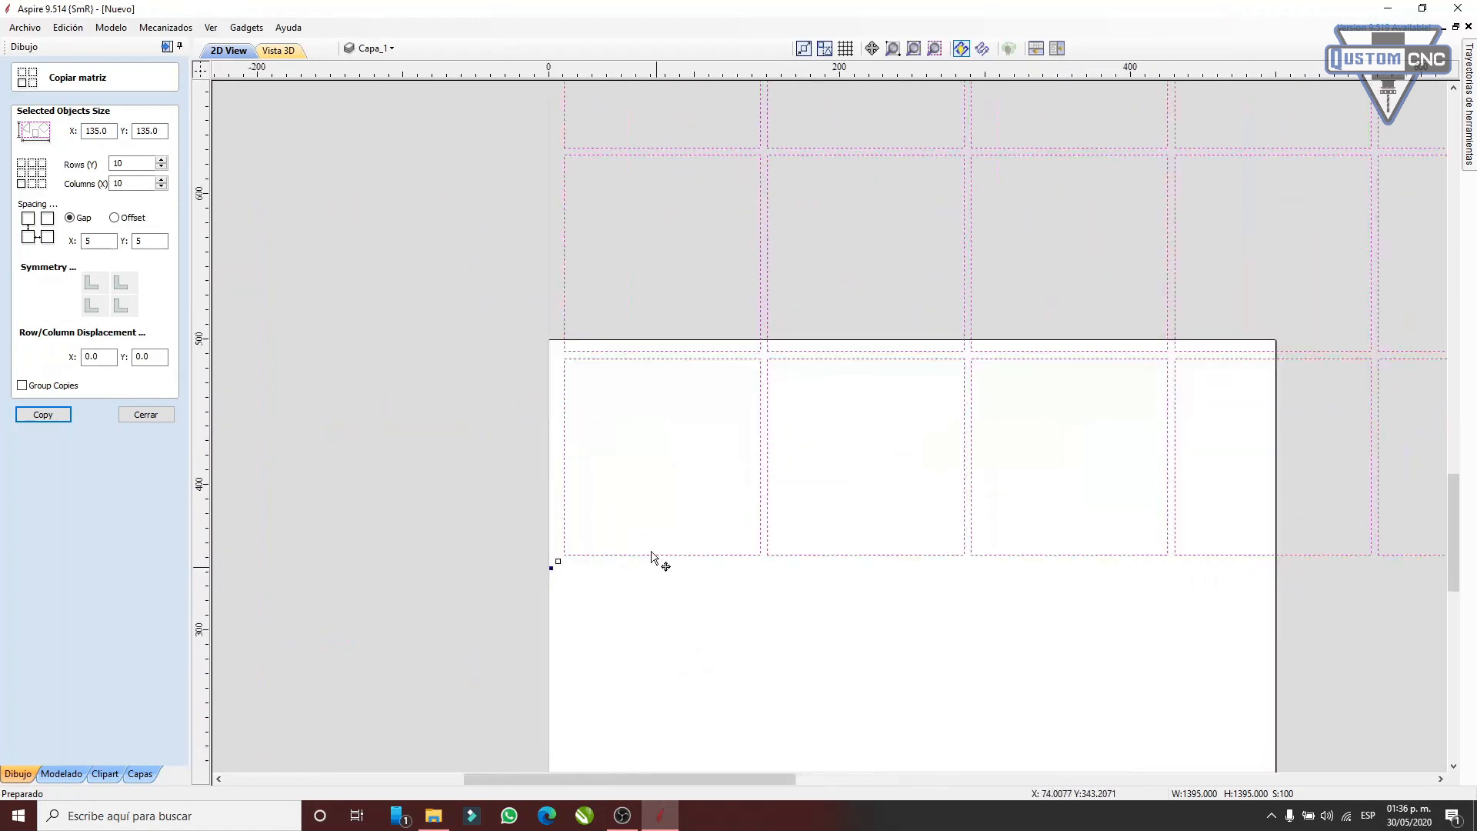
pyautogui.scroll(-3, 685, 389)
pyautogui.scroll(-3, 616, 432)
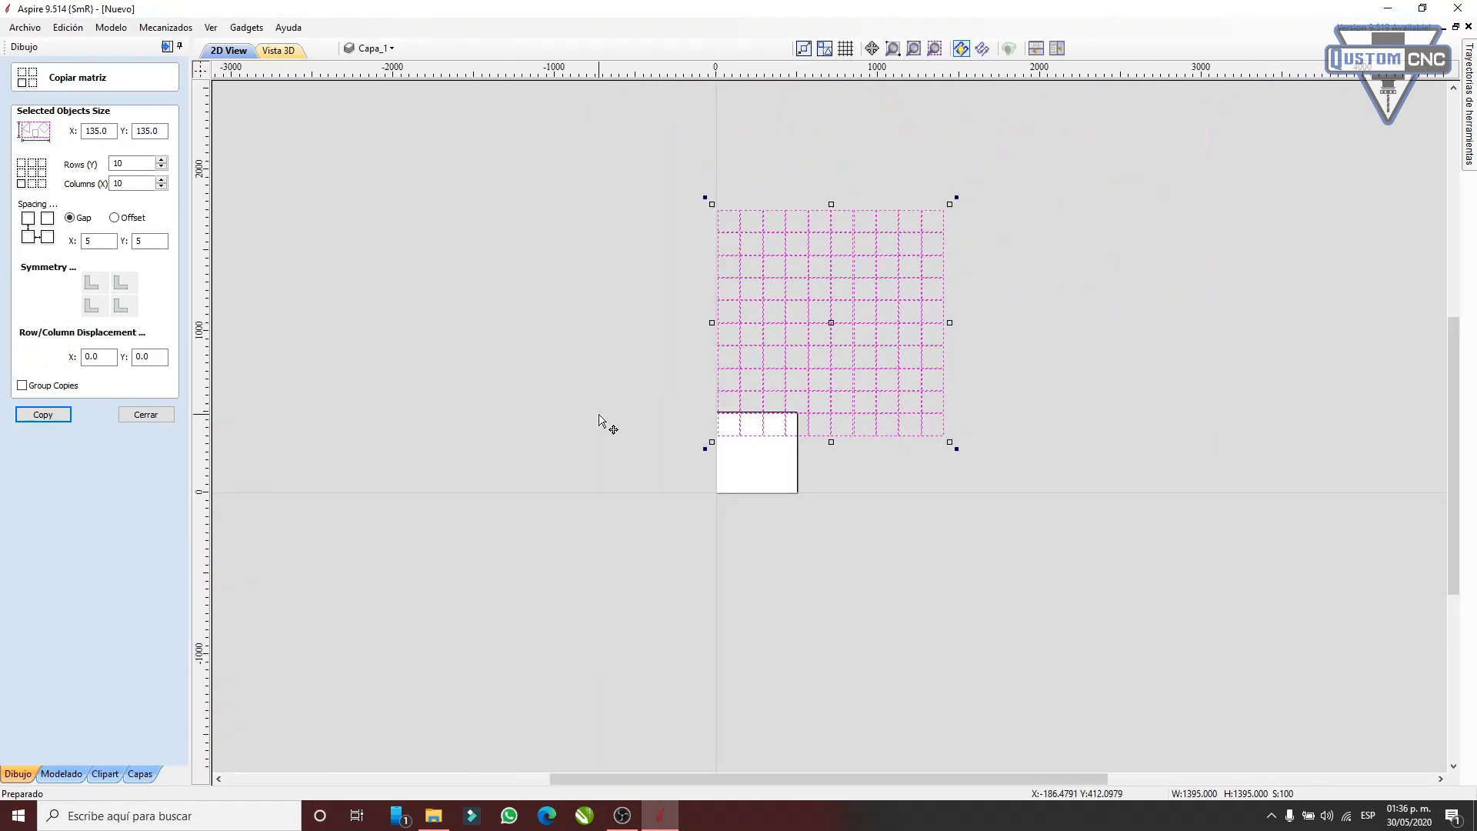
# - Delete the whole array of squares from the drawing
pyautogui.press('Return')
pyautogui.press('Delete')
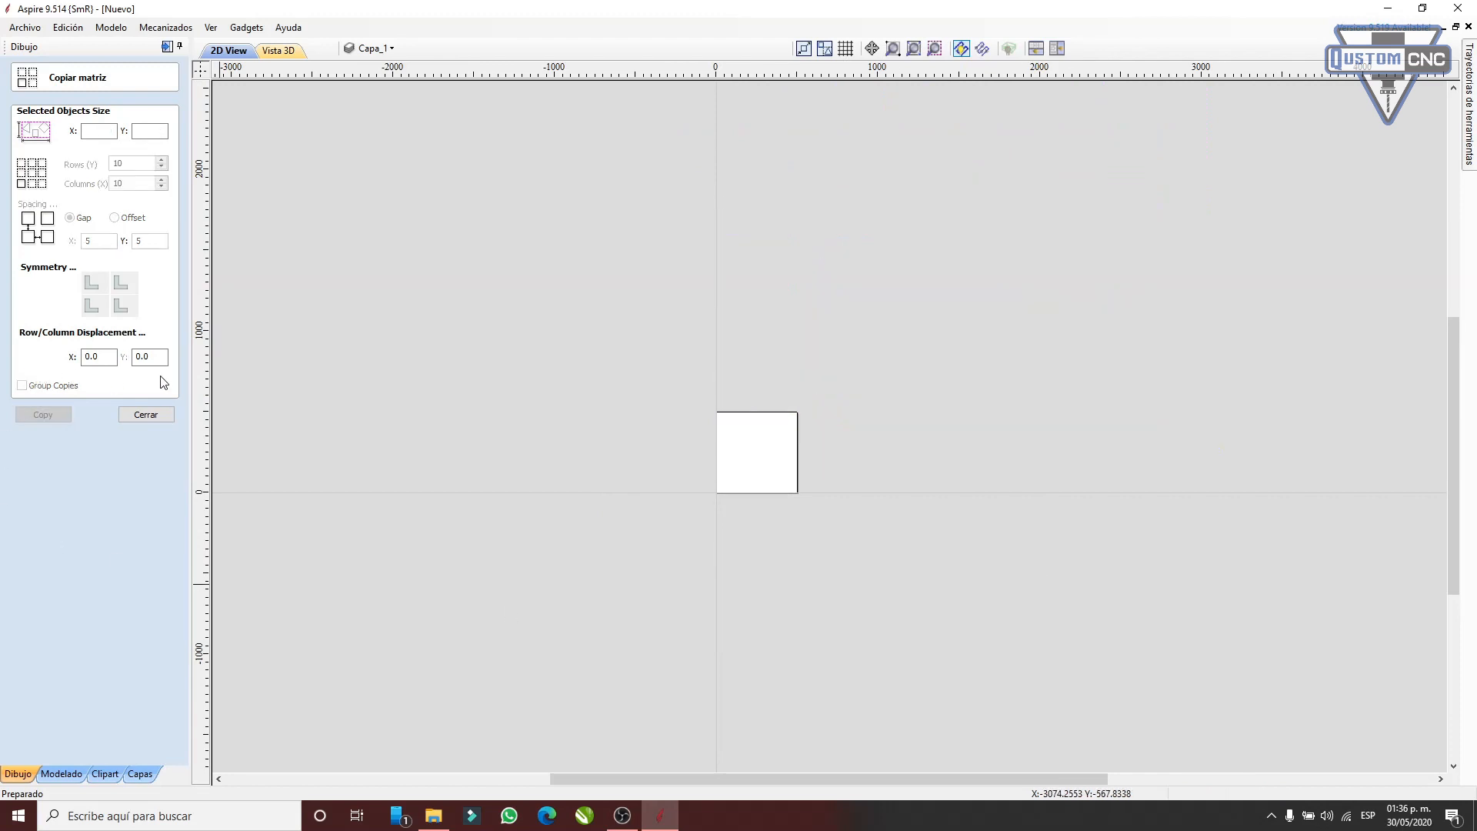
# - Create a 12-object circular array of the circle over 360 degrees around rotation centre X 500, Y 500
pyautogui.scroll(5, 711, 514)
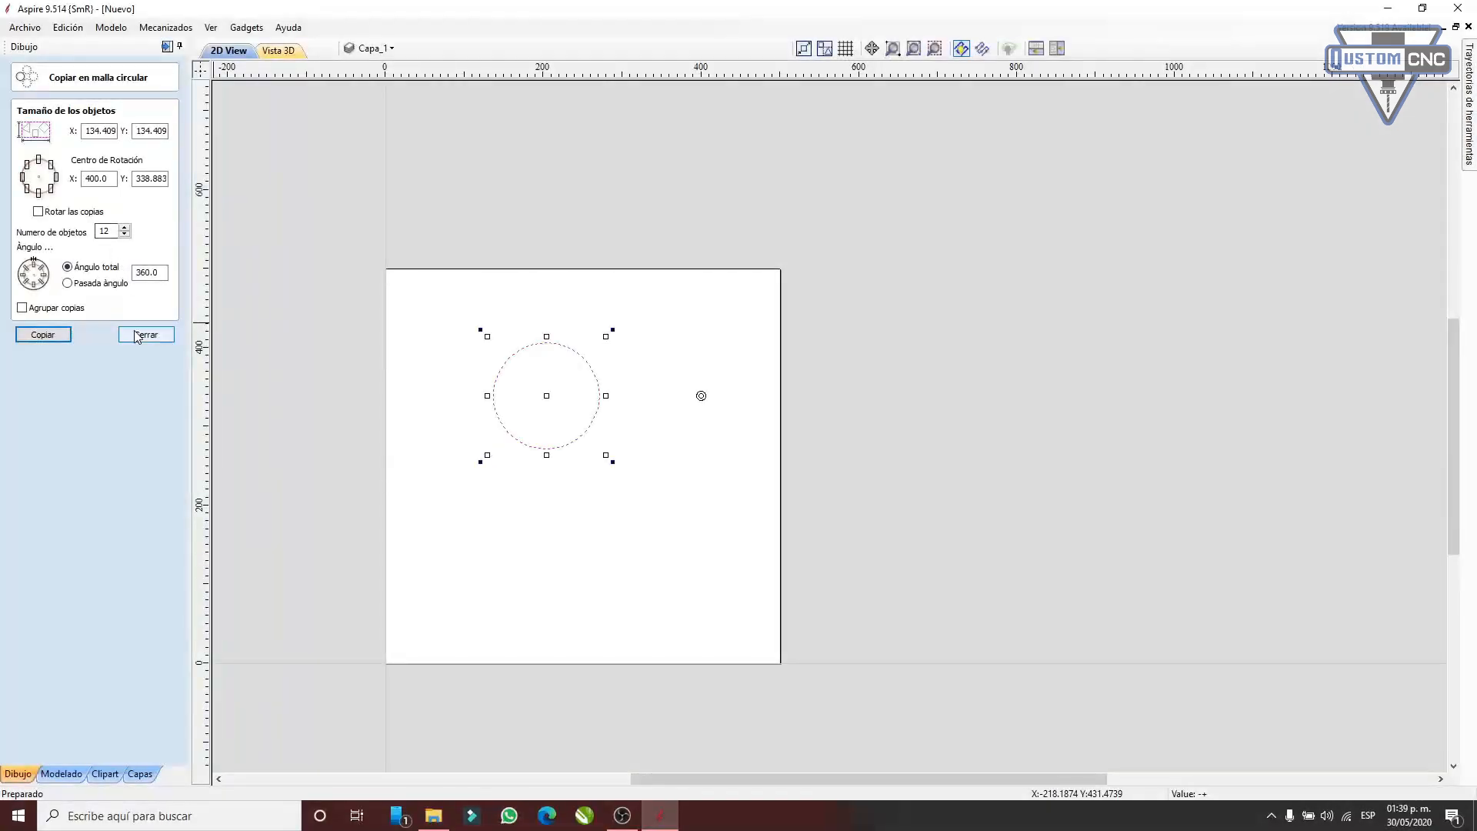
pyautogui.click(150, 334)
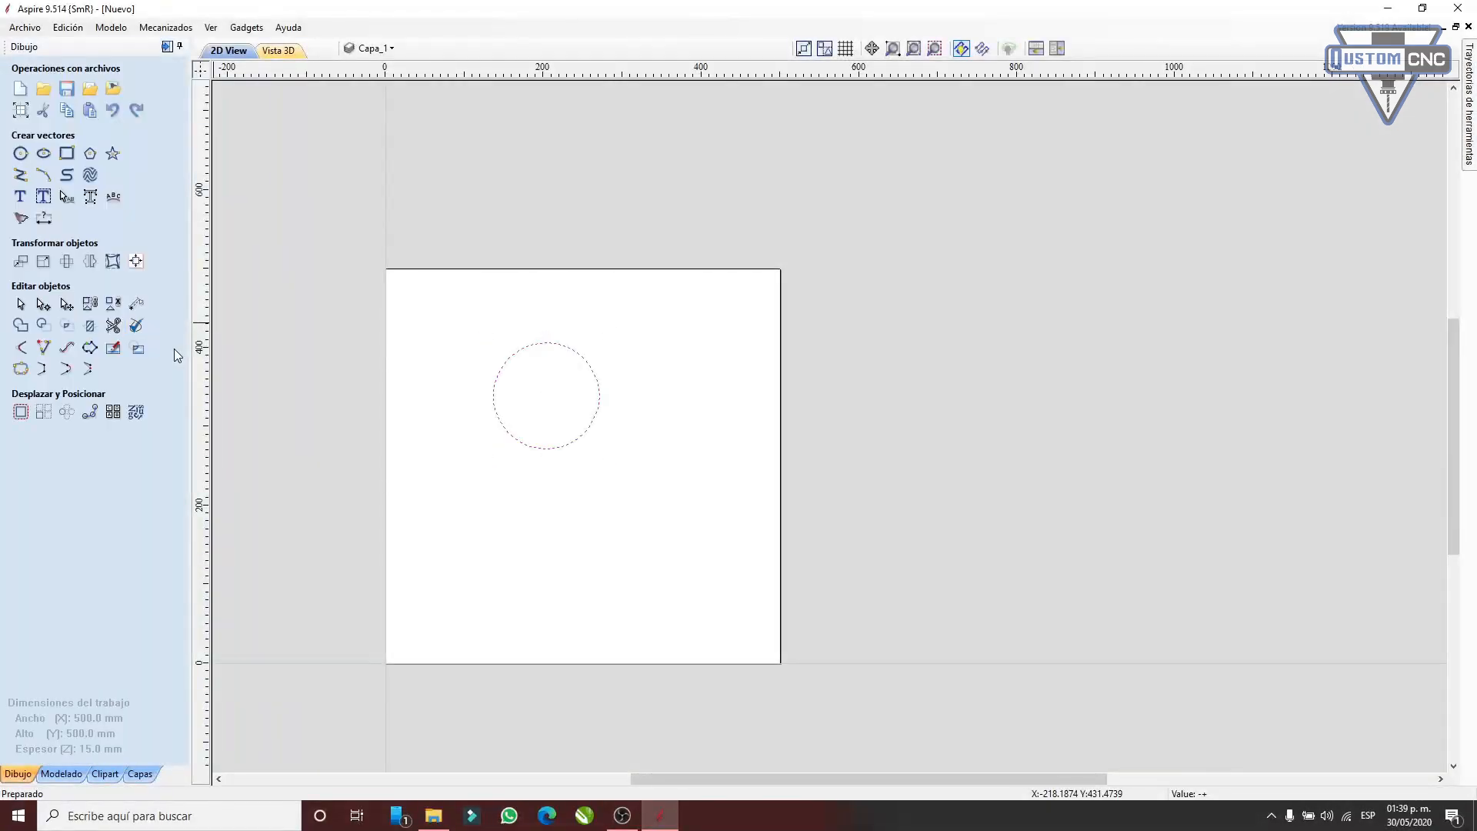
pyautogui.click(67, 413)
pyautogui.doubleClick(116, 178)
pyautogui.write('500')
pyautogui.doubleClick(148, 183)
pyautogui.write('500')
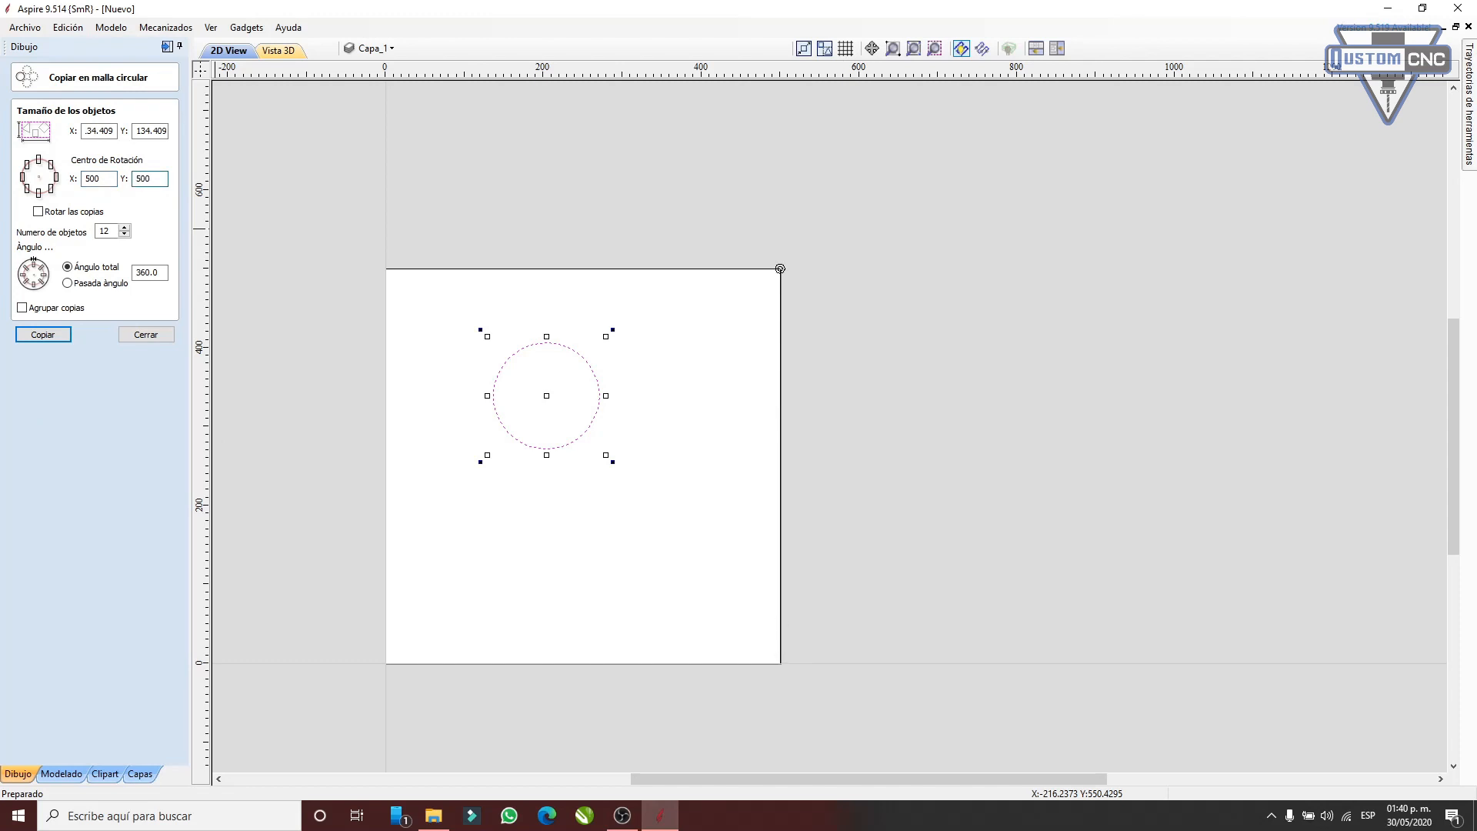
pyautogui.click(42, 336)
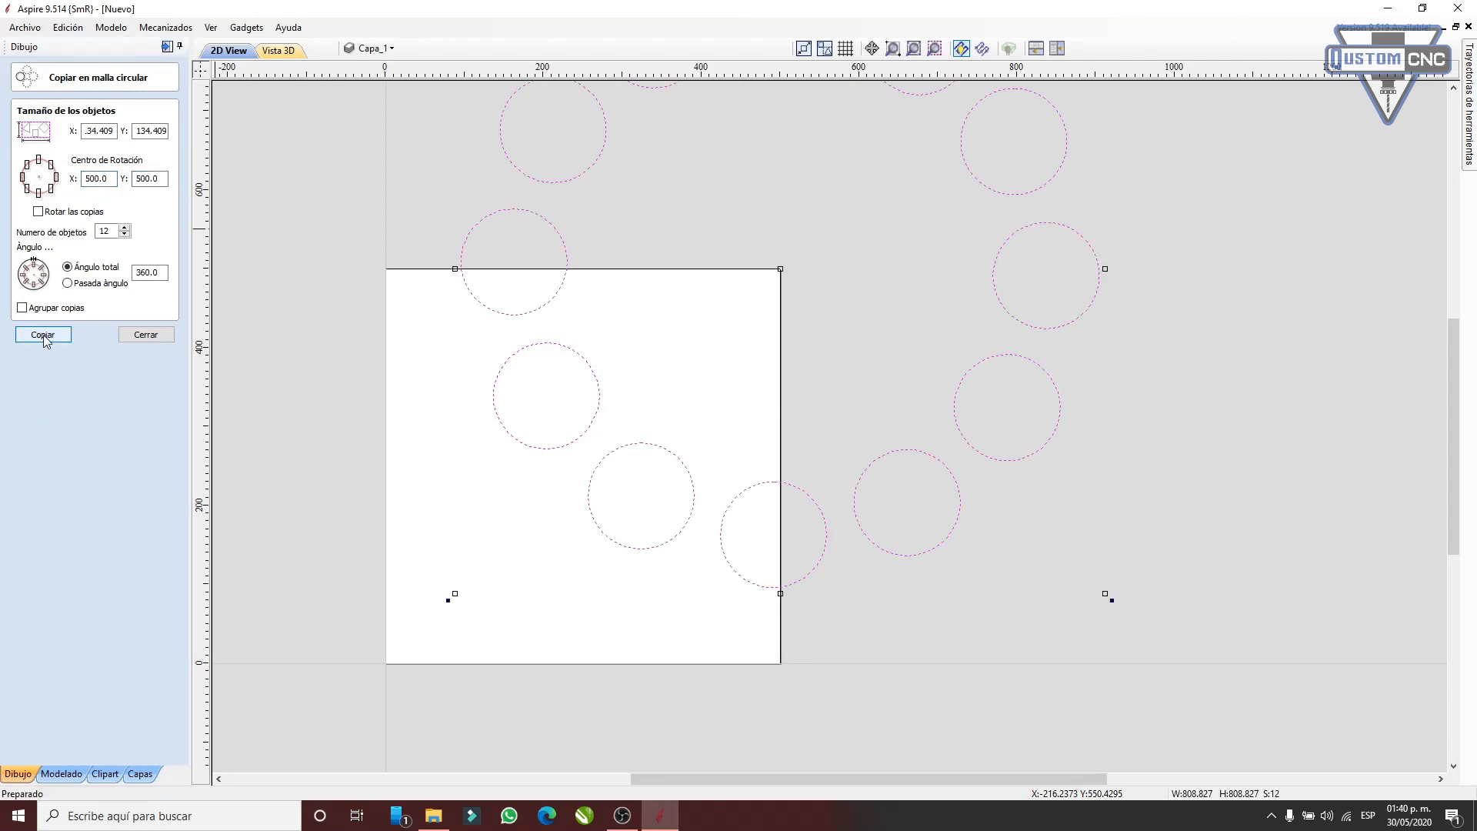
pyautogui.scroll(-3, 719, 439)
pyautogui.scroll(3, 835, 292)
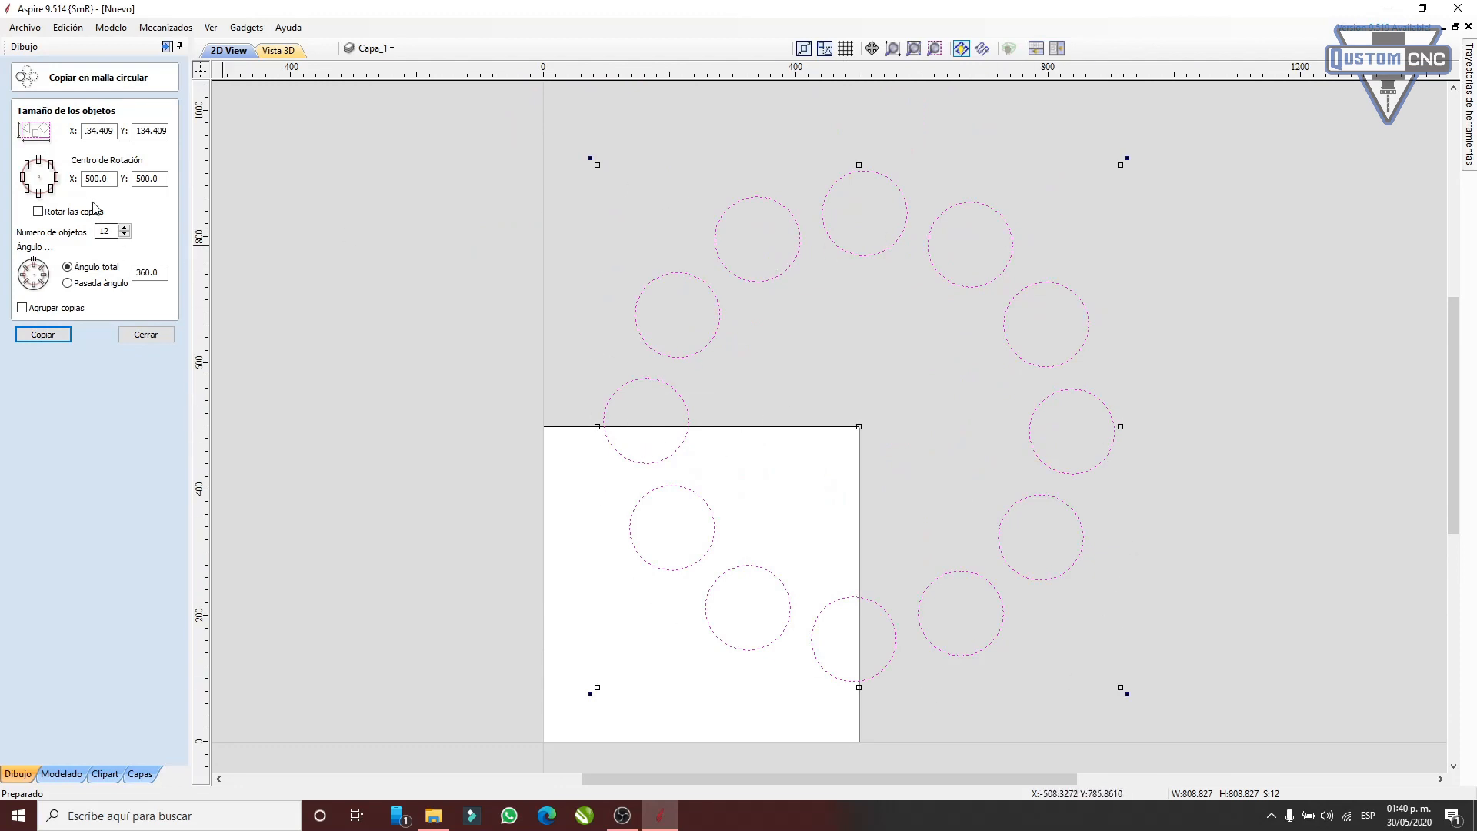
# - Try a circular copy of the ring with the rotation centre at X 400, and undo both circular arrays
pyautogui.moveTo(112, 178); pyautogui.dragTo(2, 177)
pyautogui.write('400')
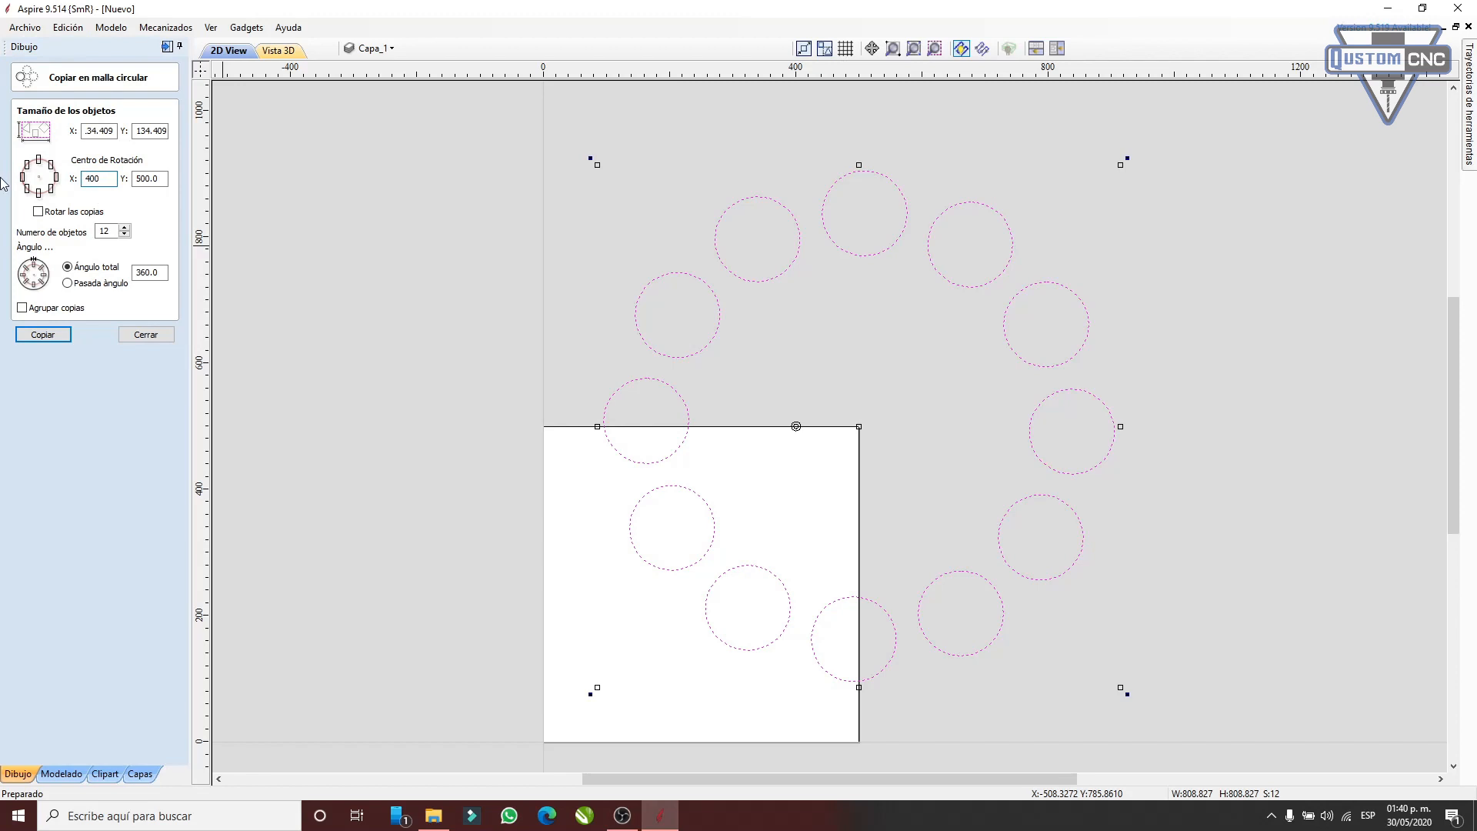
pyautogui.press('Return')
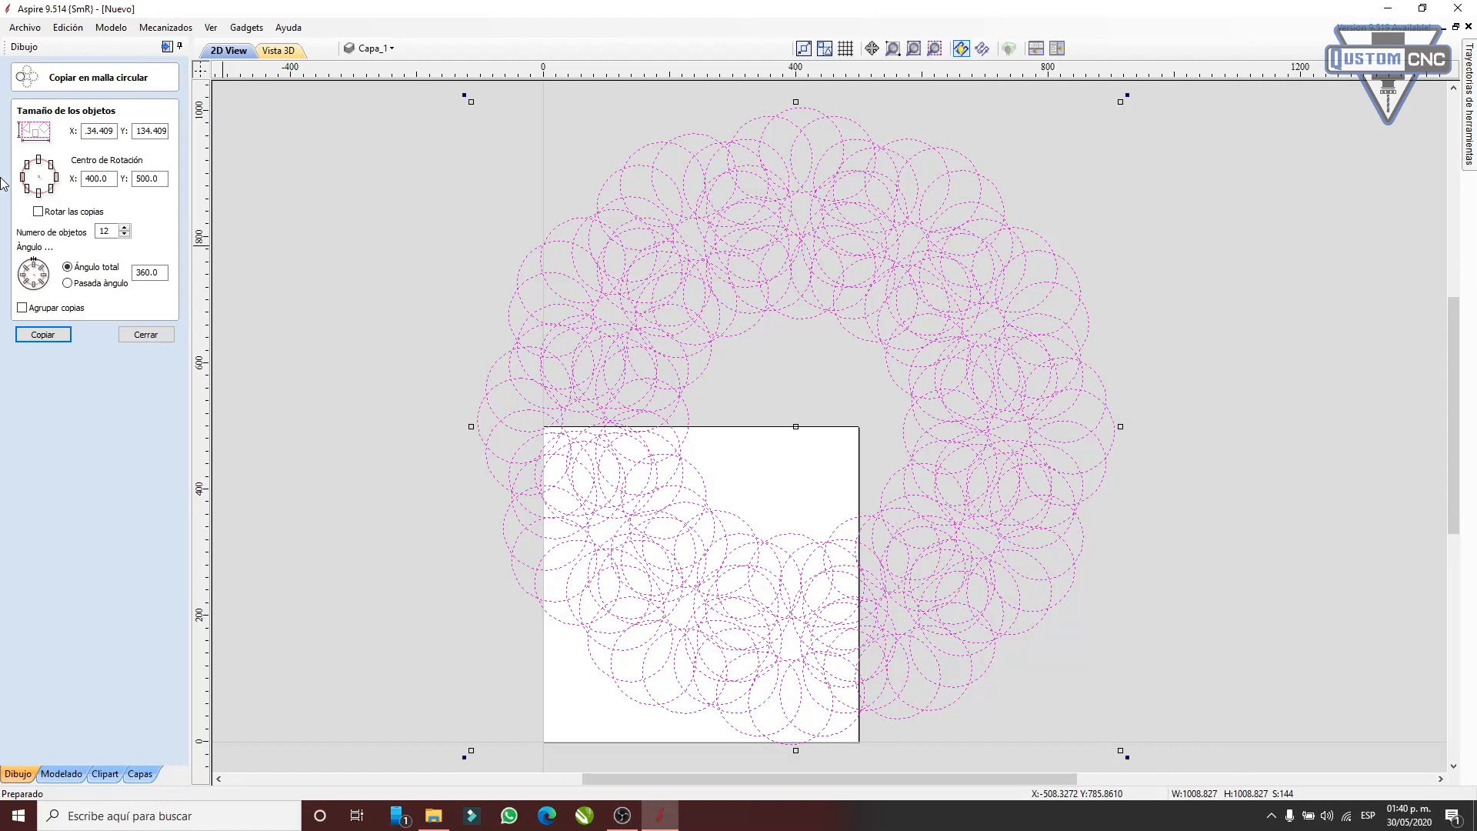
pyautogui.hotkey('ctrl', 'z')
pyautogui.hotkey('ctrl', 'z')
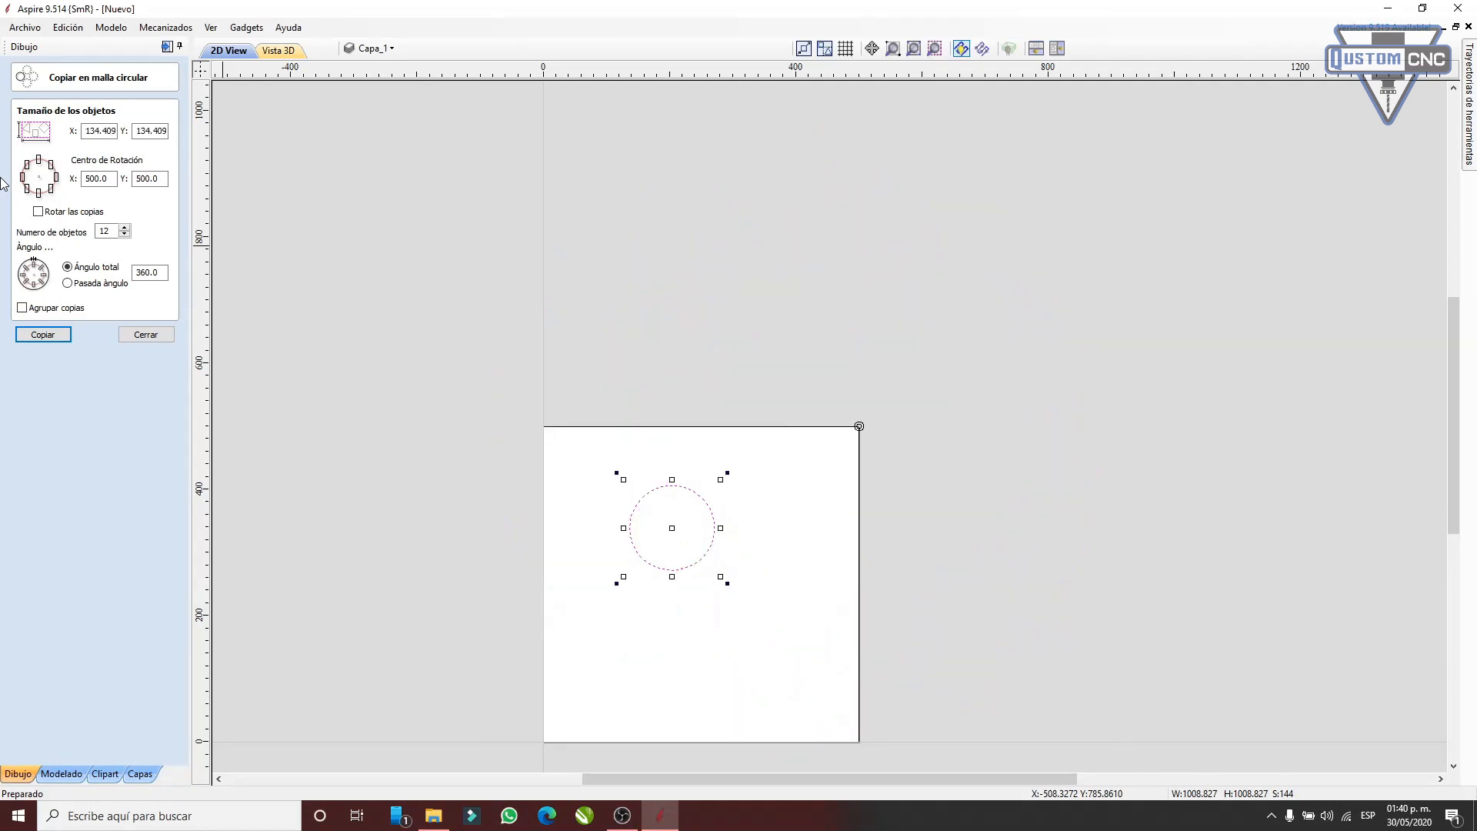
# - Create 12 circular copies of the circle over 360 degrees around rotation centre X 400, Y 400
pyautogui.doubleClick(98, 181)
pyautogui.write('400')
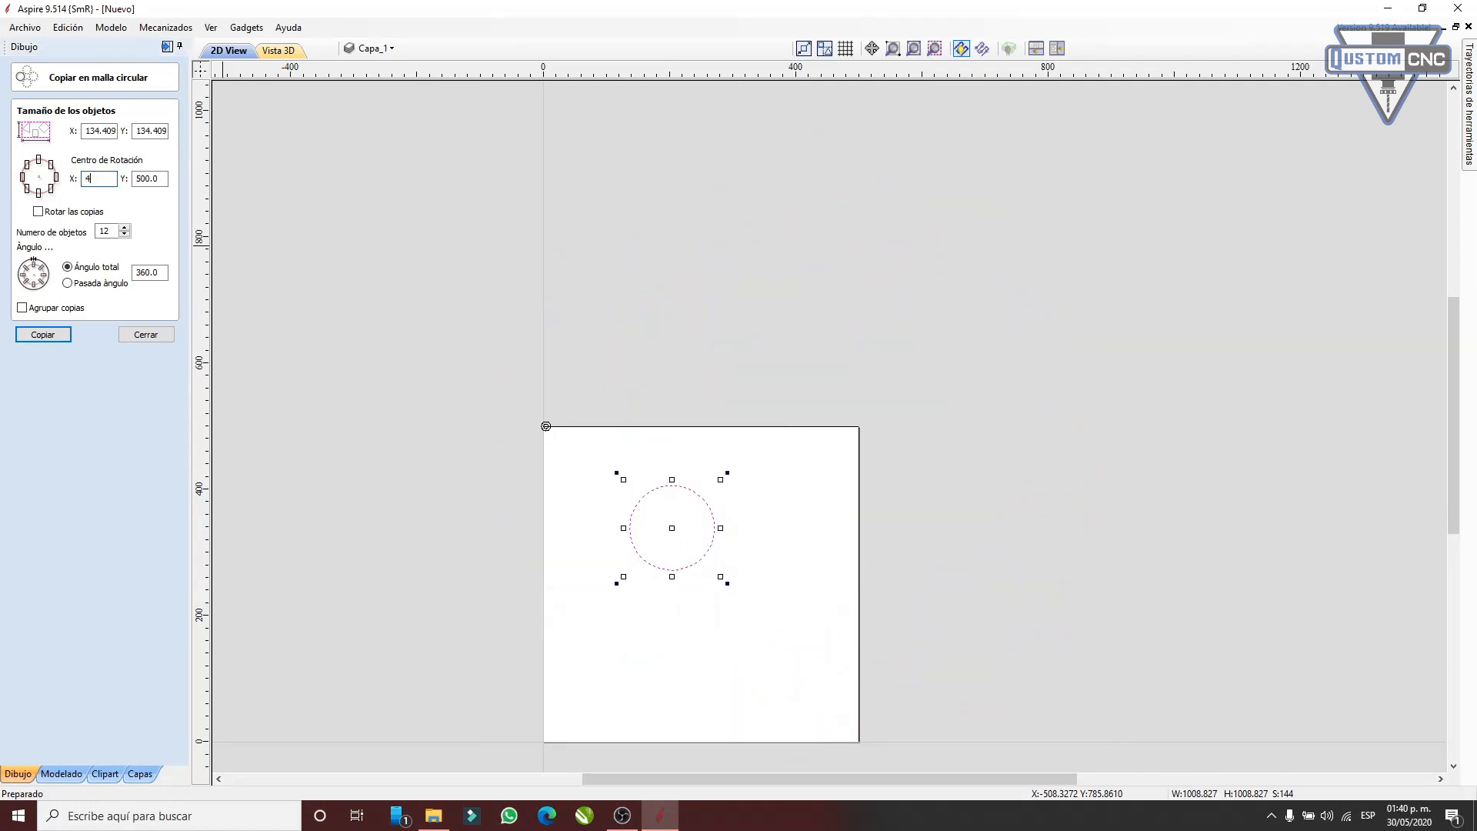
pyautogui.doubleClick(146, 178)
pyautogui.write('400')
pyautogui.click(43, 334)
pyautogui.doubleClick(115, 178)
pyautogui.press('Tab')
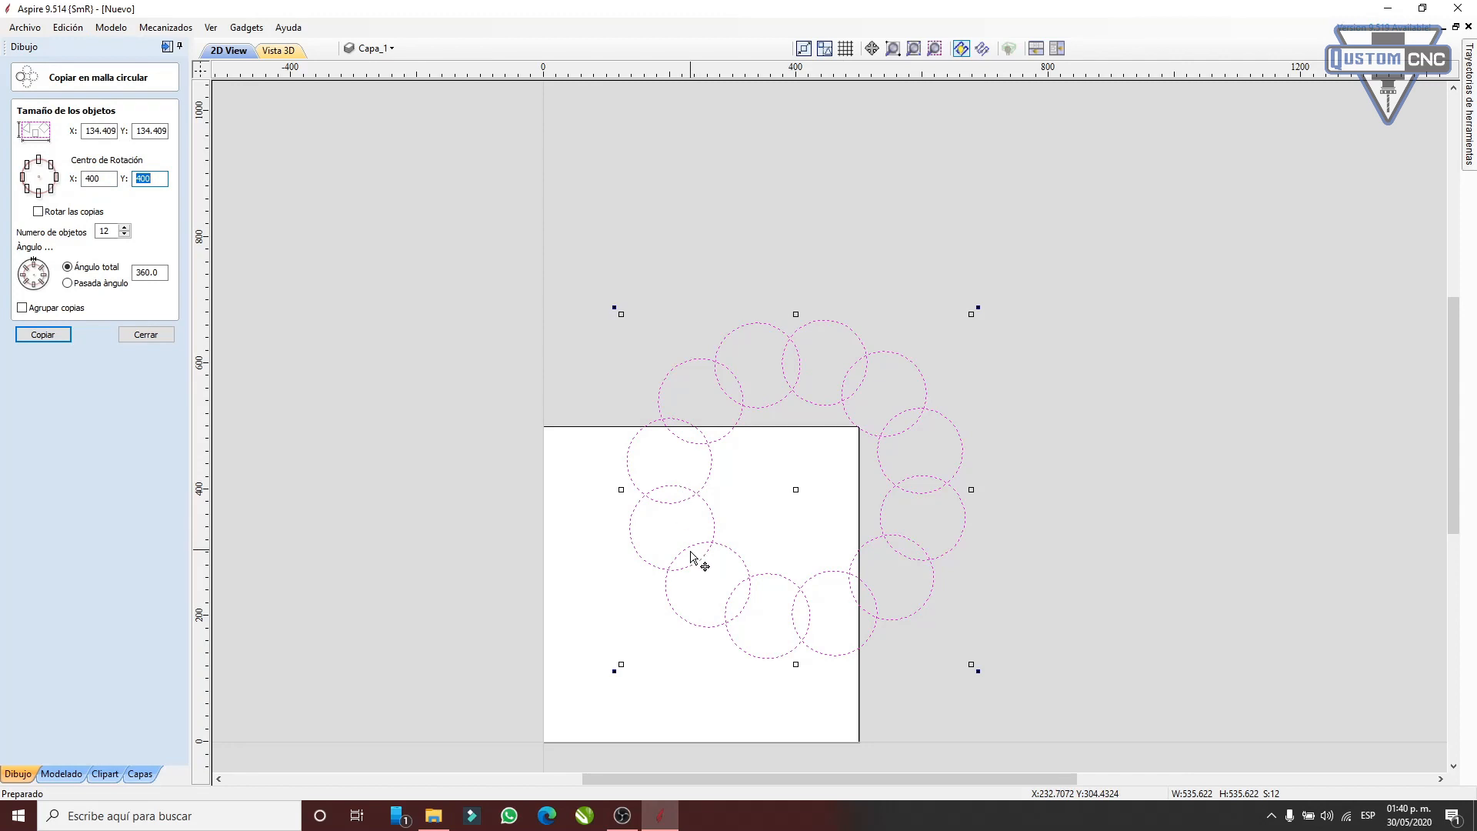
pyautogui.scroll(5, 681, 512)
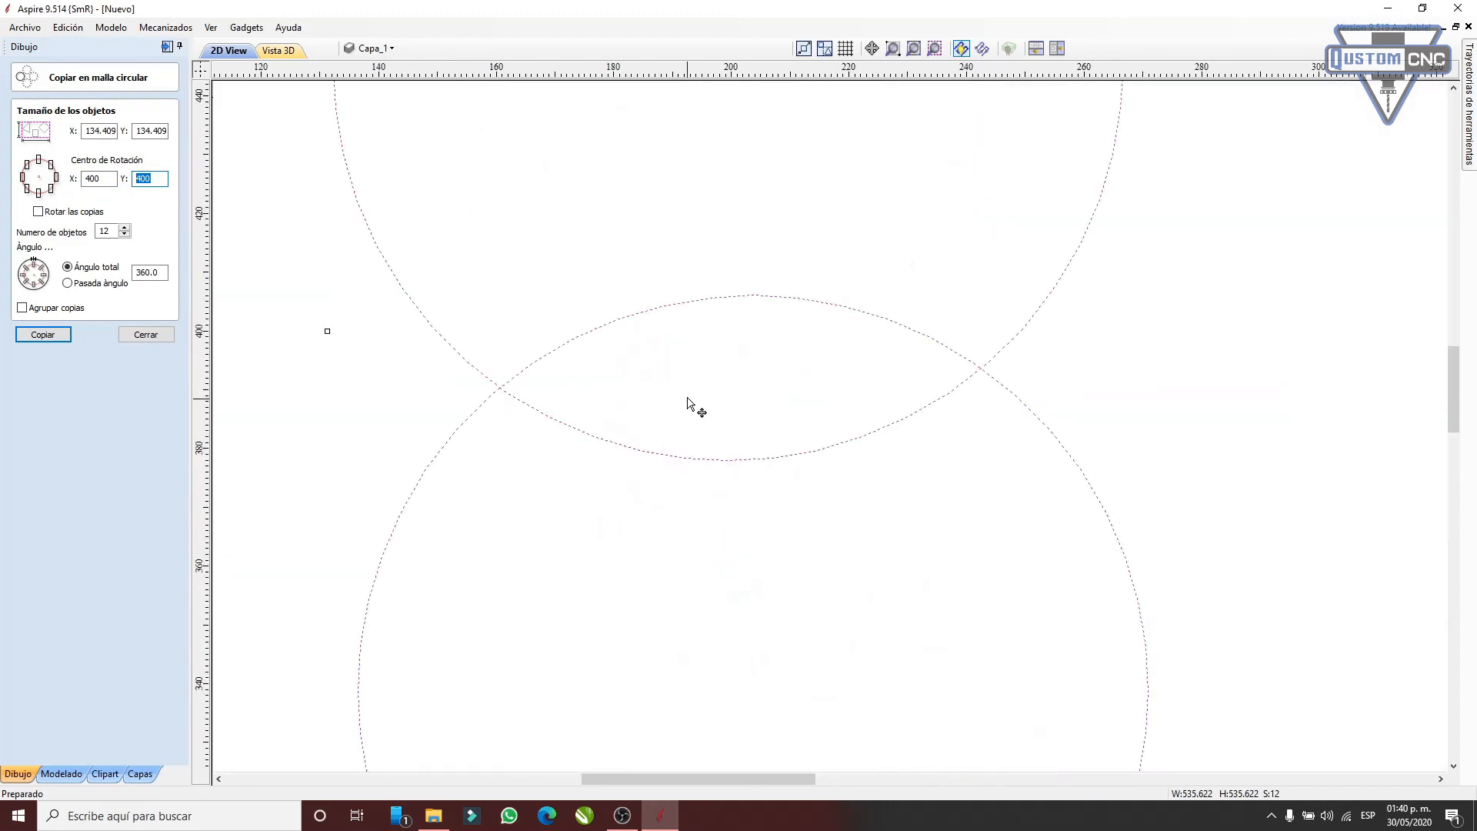
pyautogui.scroll(-7, 708, 435)
pyautogui.scroll(4, 824, 405)
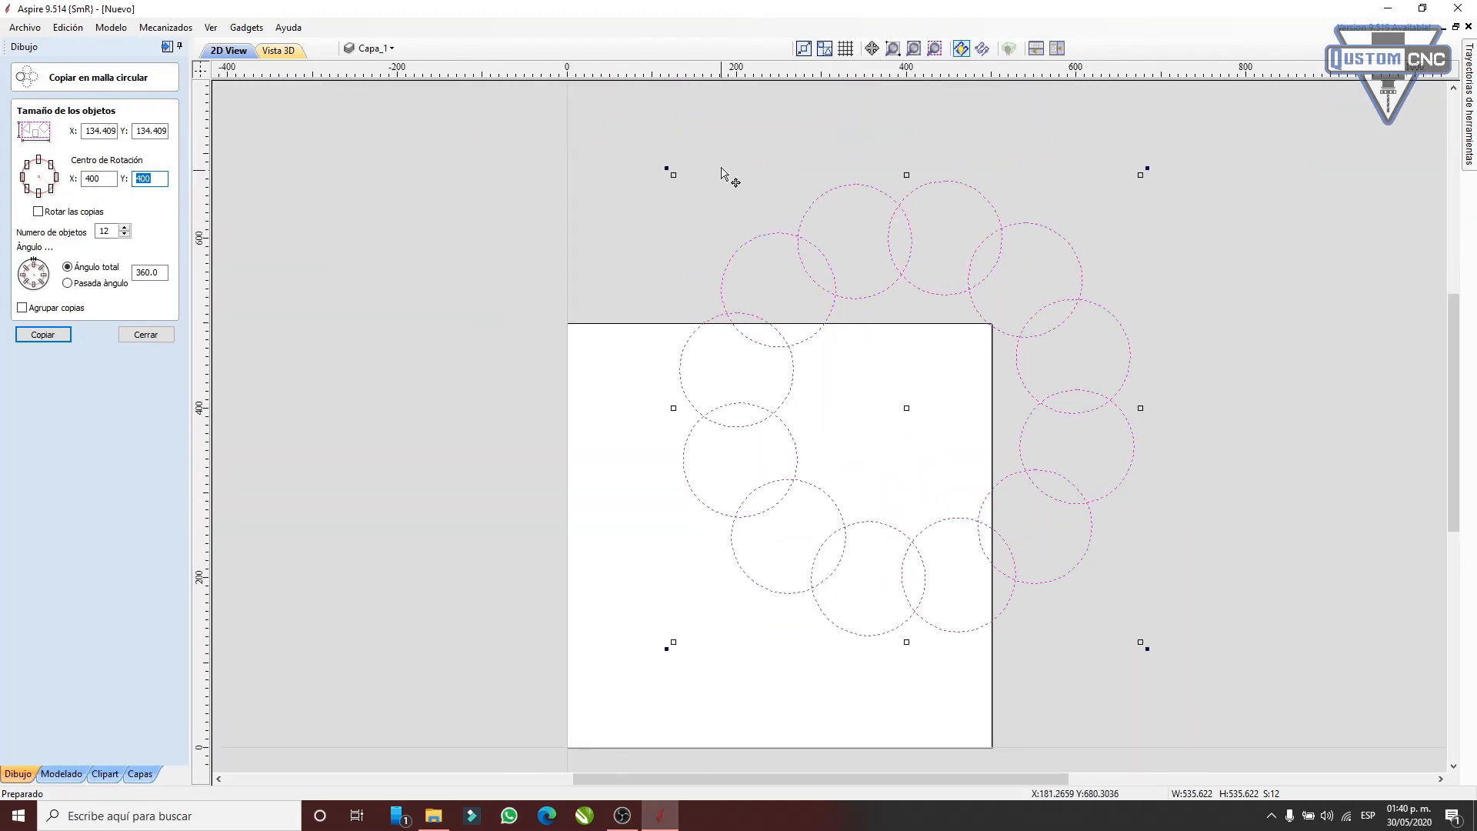
pyautogui.click(142, 336)
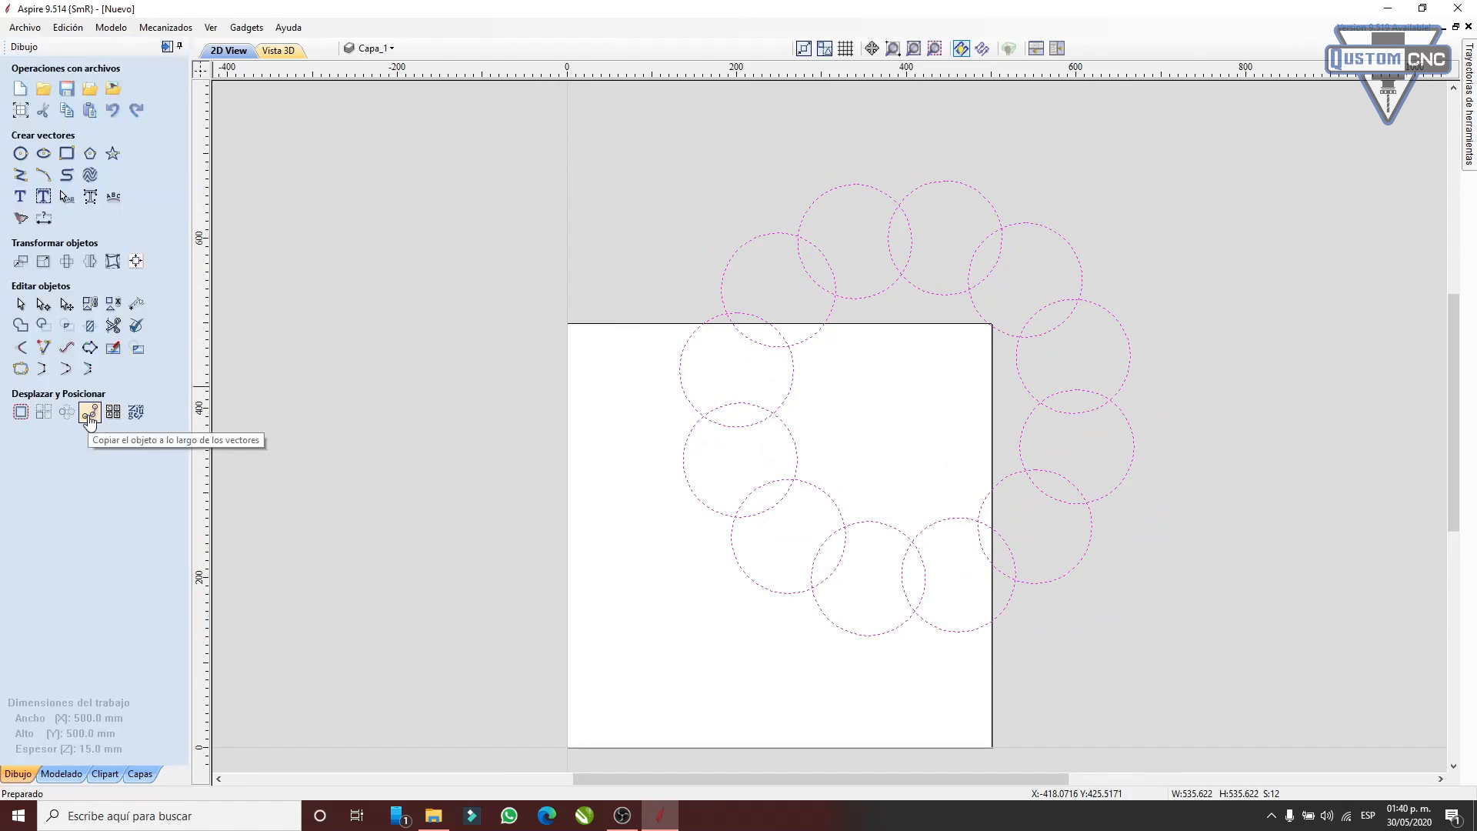
# - Deselect the ring and move one of its left-hand circles onto the empty area left of the material sheet
pyautogui.click(719, 511)
pyautogui.click(715, 516)
pyautogui.moveTo(739, 462); pyautogui.dragTo(347, 456)
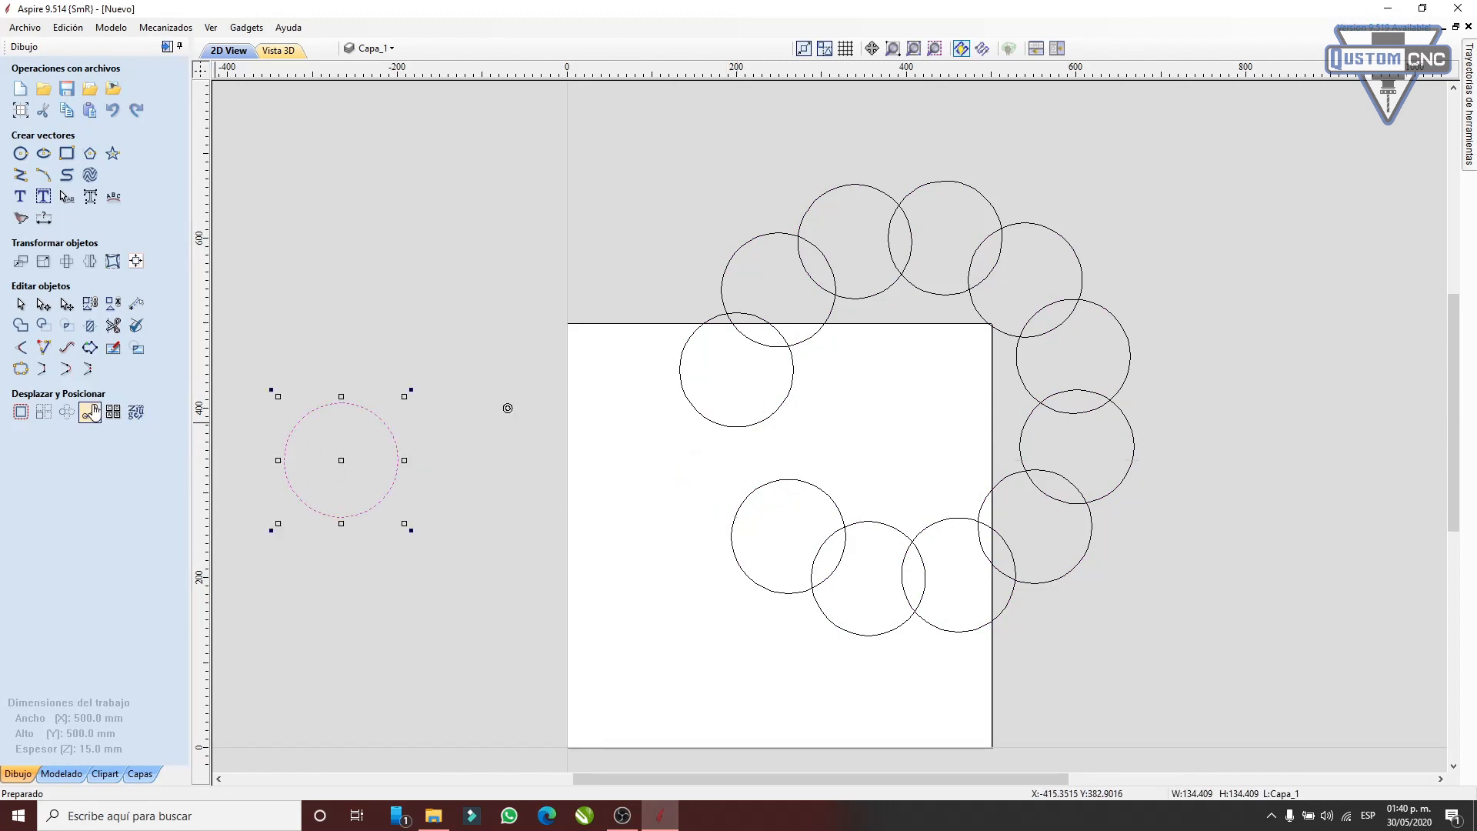
# - Draw an upward-curving arc about 431 mm wide and 173 mm high above the separated circle
pyautogui.click(44, 175)
pyautogui.click(310, 323)
pyautogui.click(675, 181)
pyautogui.click(421, 327)
pyautogui.click(158, 410)
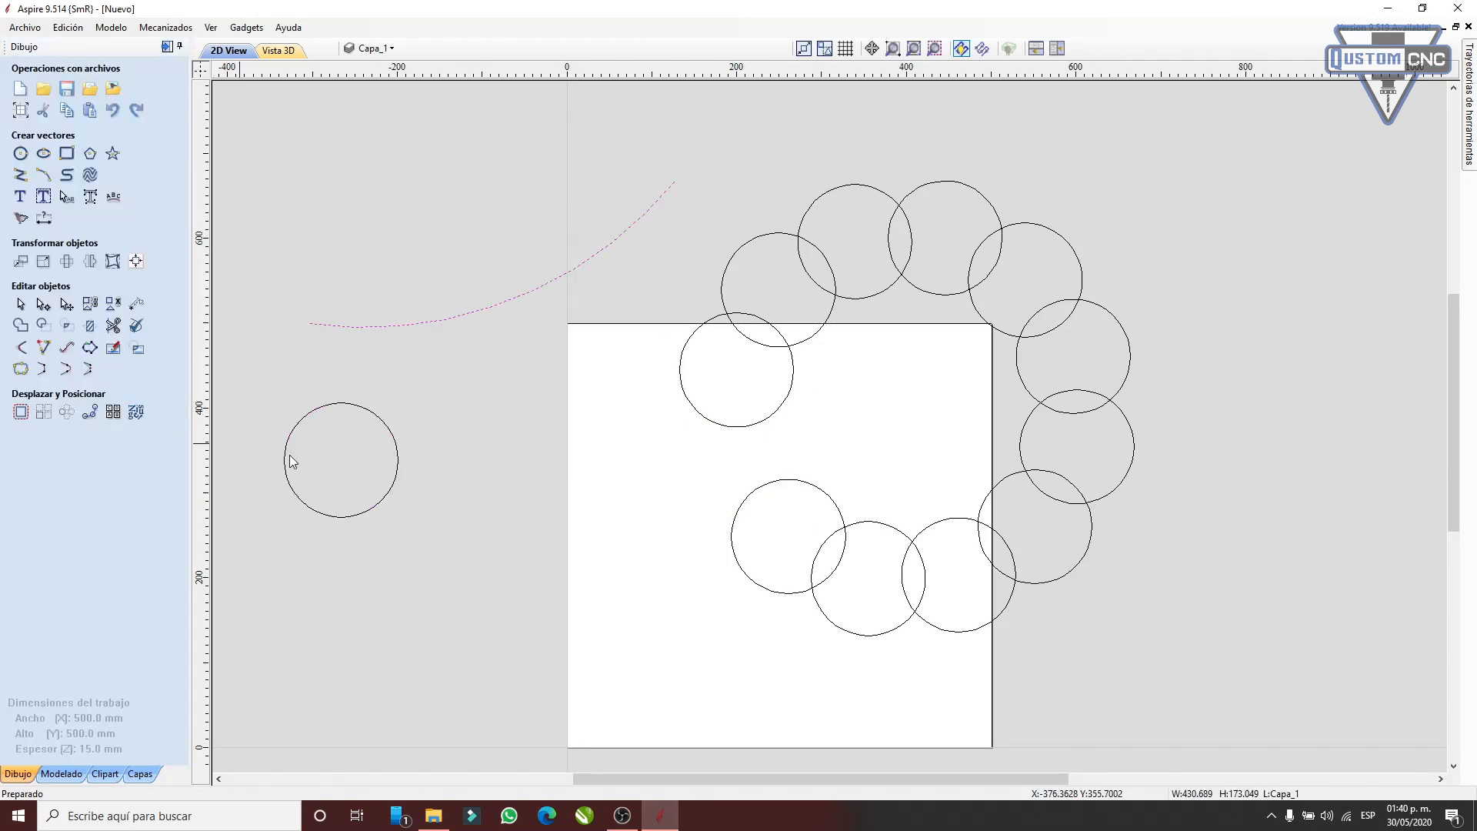
# - Centre the separated circle on the arc's left end and copy it along the arc, aligned to the curve and on a new layer
pyautogui.click(396, 477)
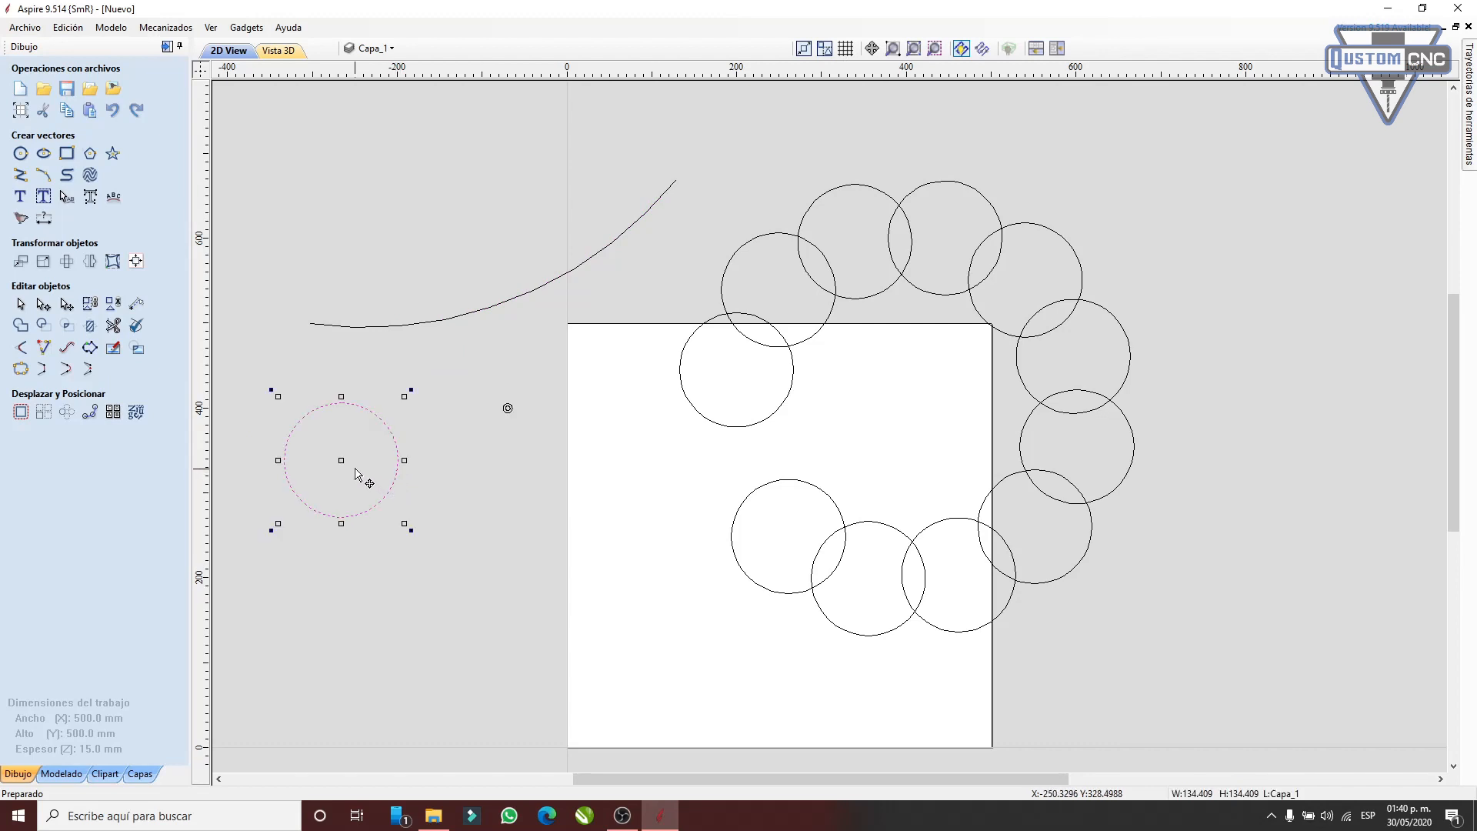
pyautogui.moveTo(345, 458); pyautogui.dragTo(310, 323)
pyautogui.click(90, 412)
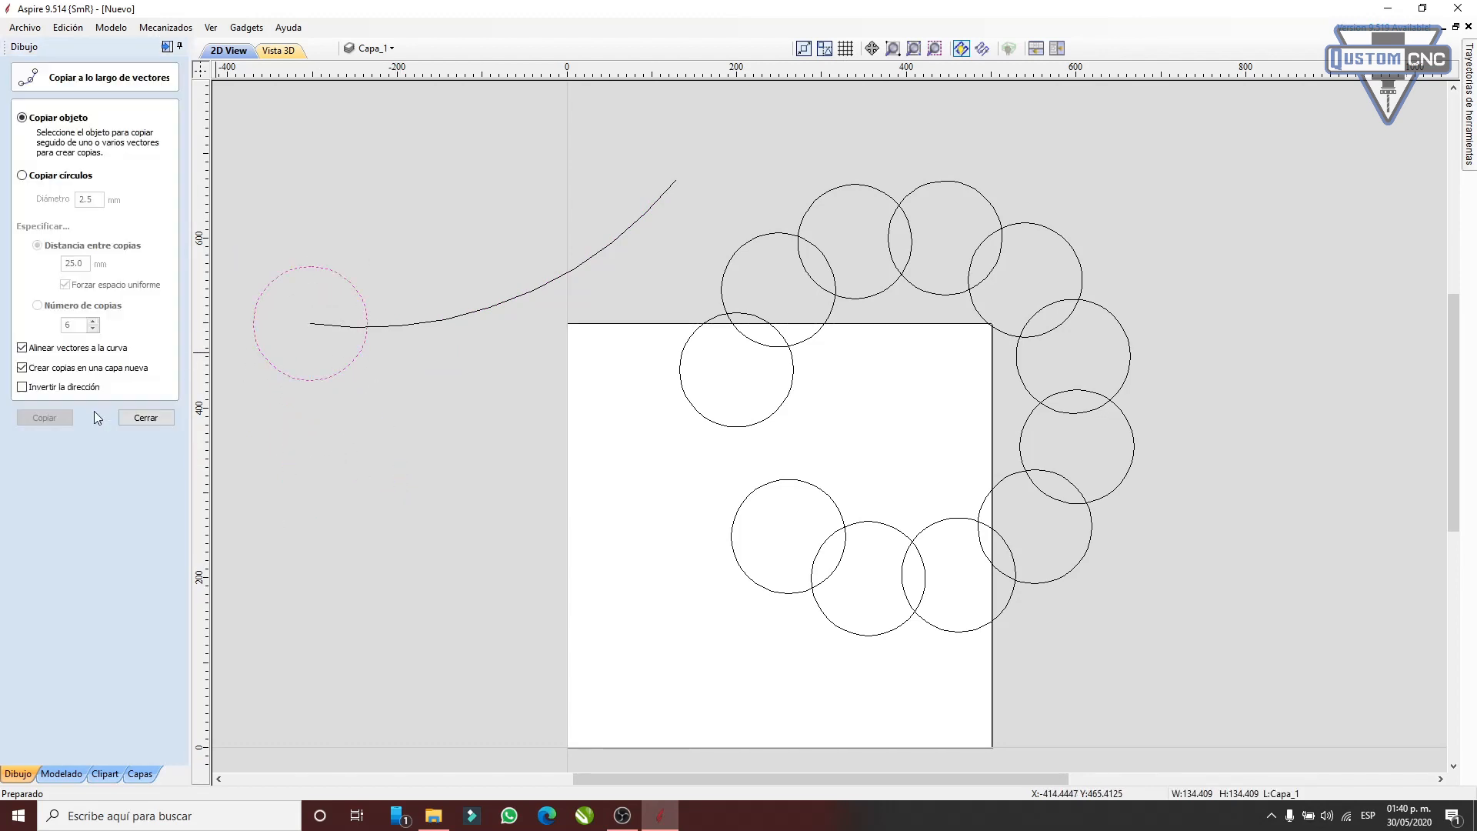
pyautogui.keyDown('shift'); pyautogui.click(395, 325); pyautogui.keyUp('shift')
pyautogui.click(46, 417)
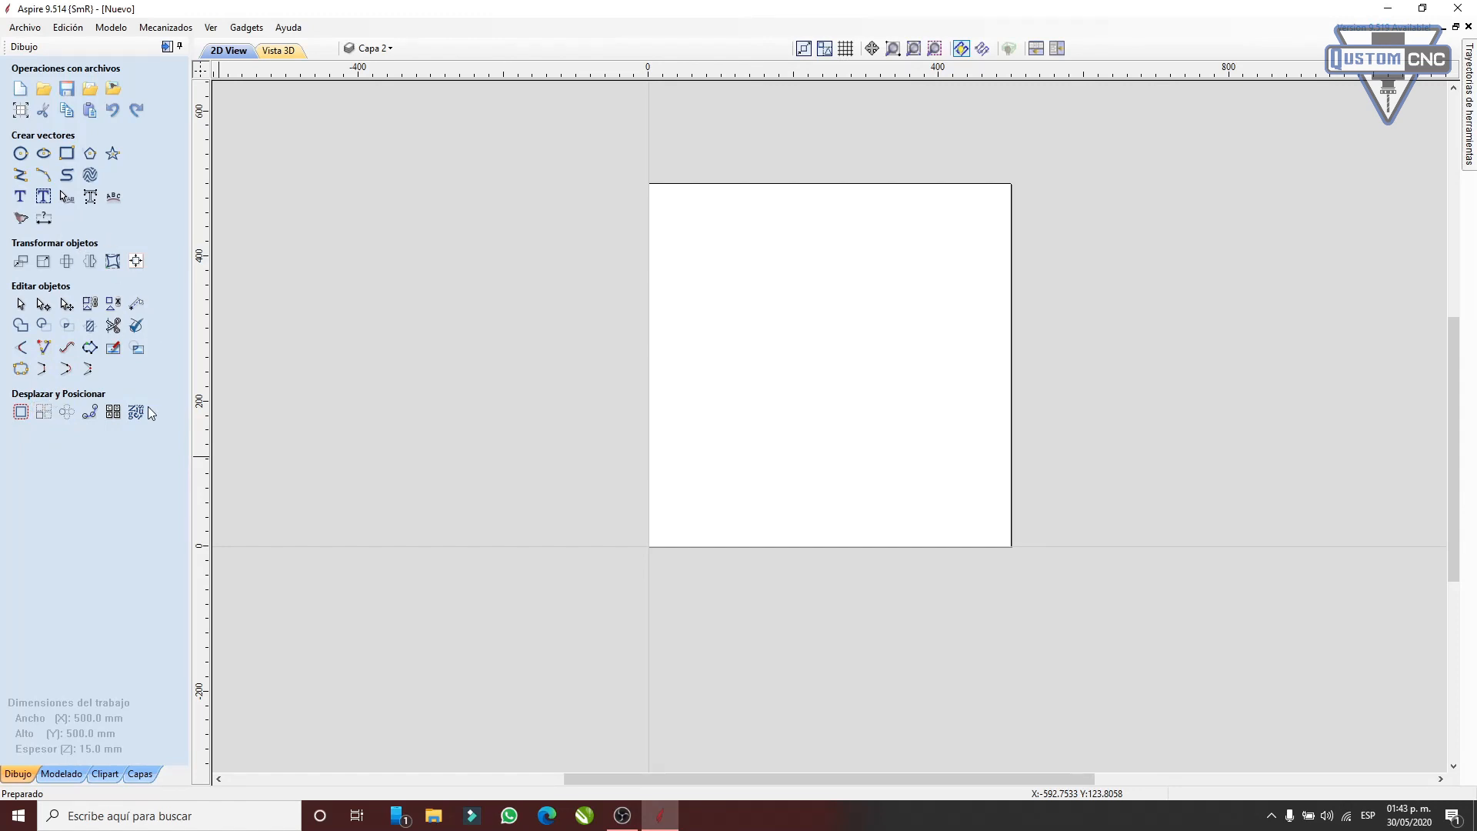
# - Draw rectangles of about 179 × 197 mm, 120 × 120 mm and 120 × 50 mm side by side on the sheet, and nudge the smallest downward
pyautogui.click(67, 153)
pyautogui.moveTo(756, 344); pyautogui.dragTo(789, 365)
pyautogui.moveTo(798, 223); pyautogui.dragTo(887, 349)
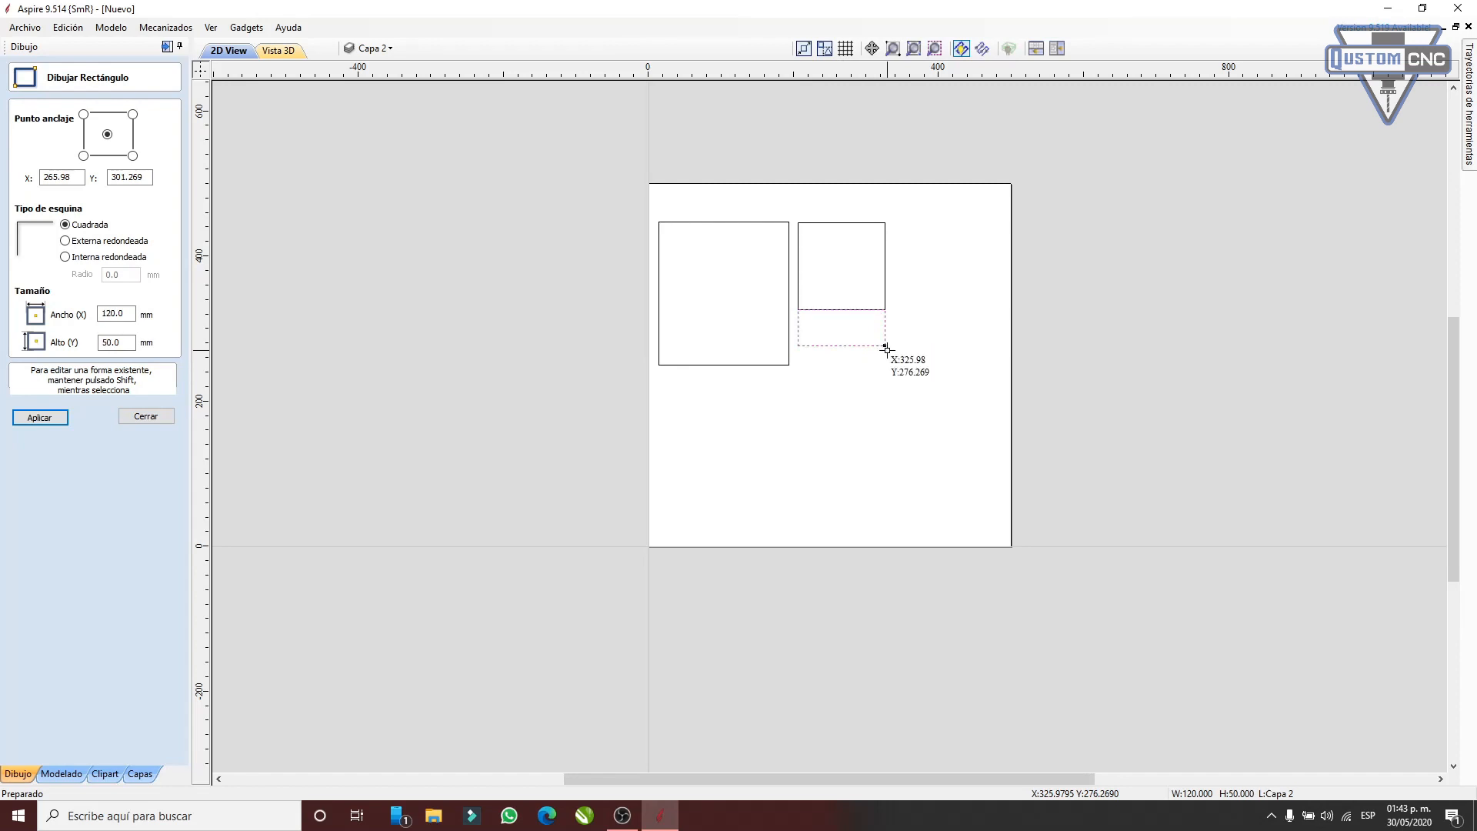
pyautogui.click(150, 412)
pyautogui.press('Down')
pyautogui.press('Down')
pyautogui.press('Down')
# - Preview nesting the three rectangles from the sheet's lower-left corner along X, inspect the layout, and cancel the nesting
pyautogui.moveTo(513, 168); pyautogui.dragTo(723, 382)
pyautogui.click(137, 412)
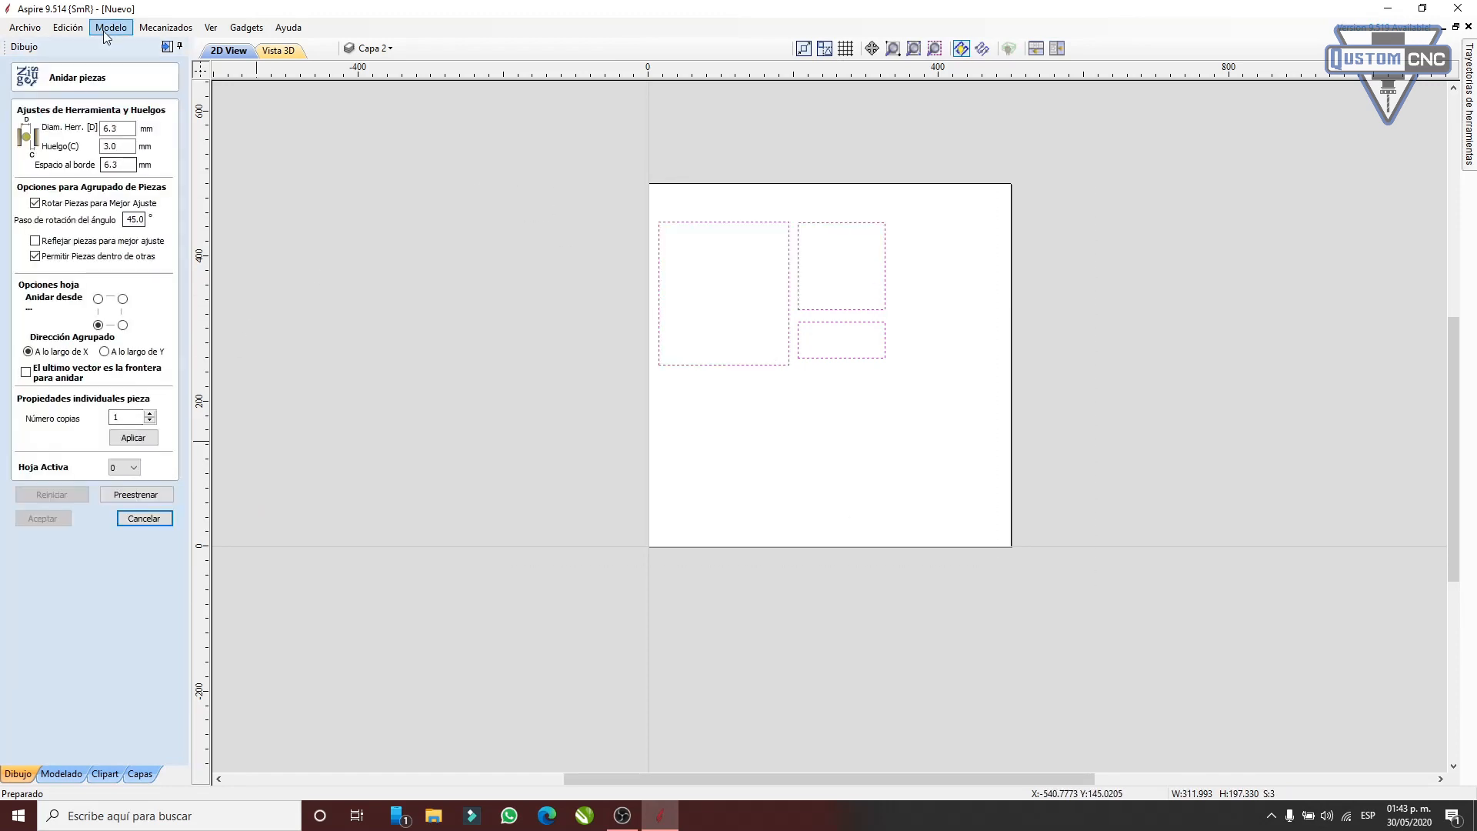
pyautogui.click(128, 128)
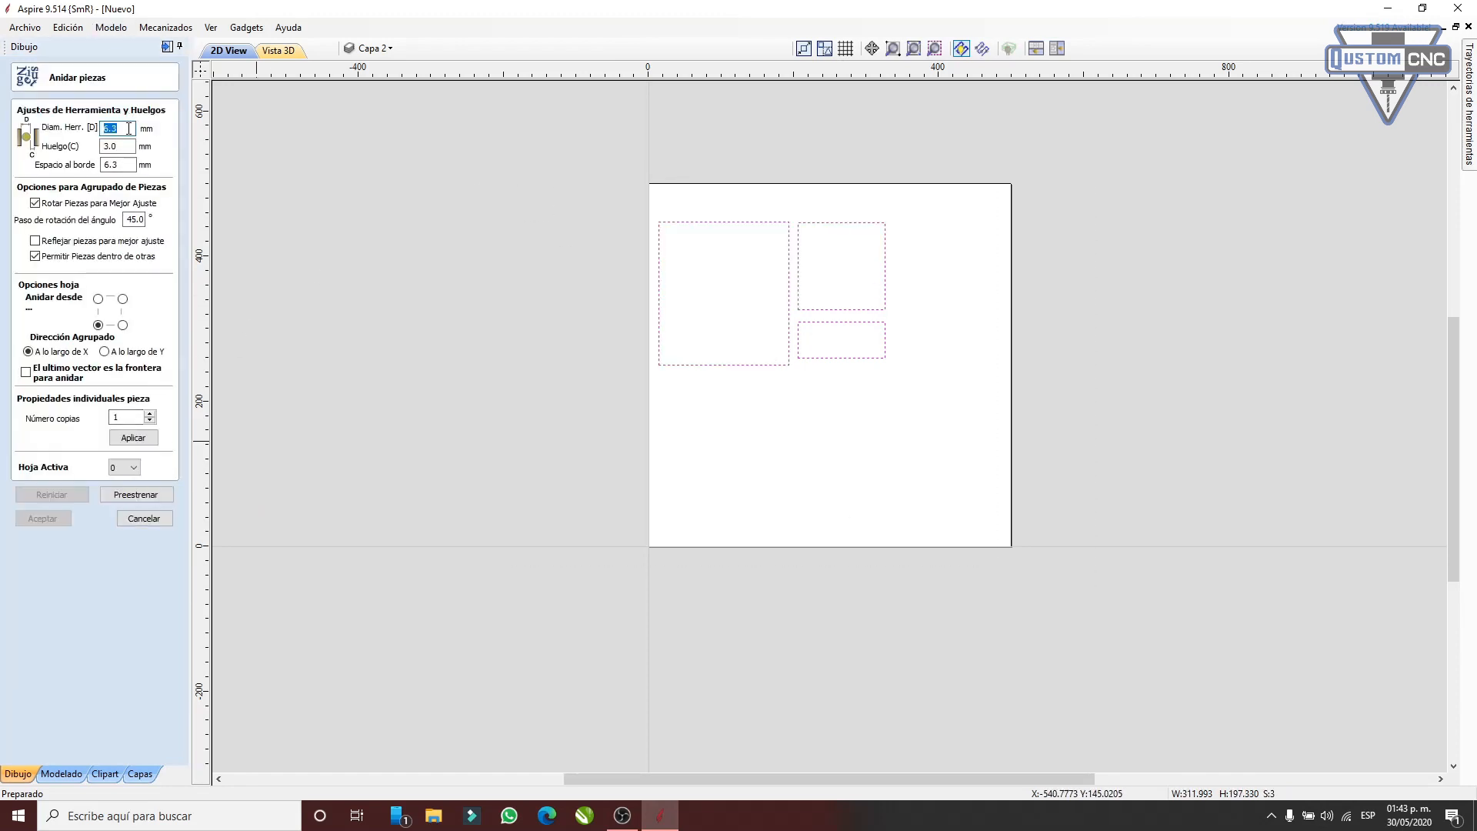
pyautogui.click(130, 147)
pyautogui.doubleClick(110, 146)
pyautogui.click(151, 495)
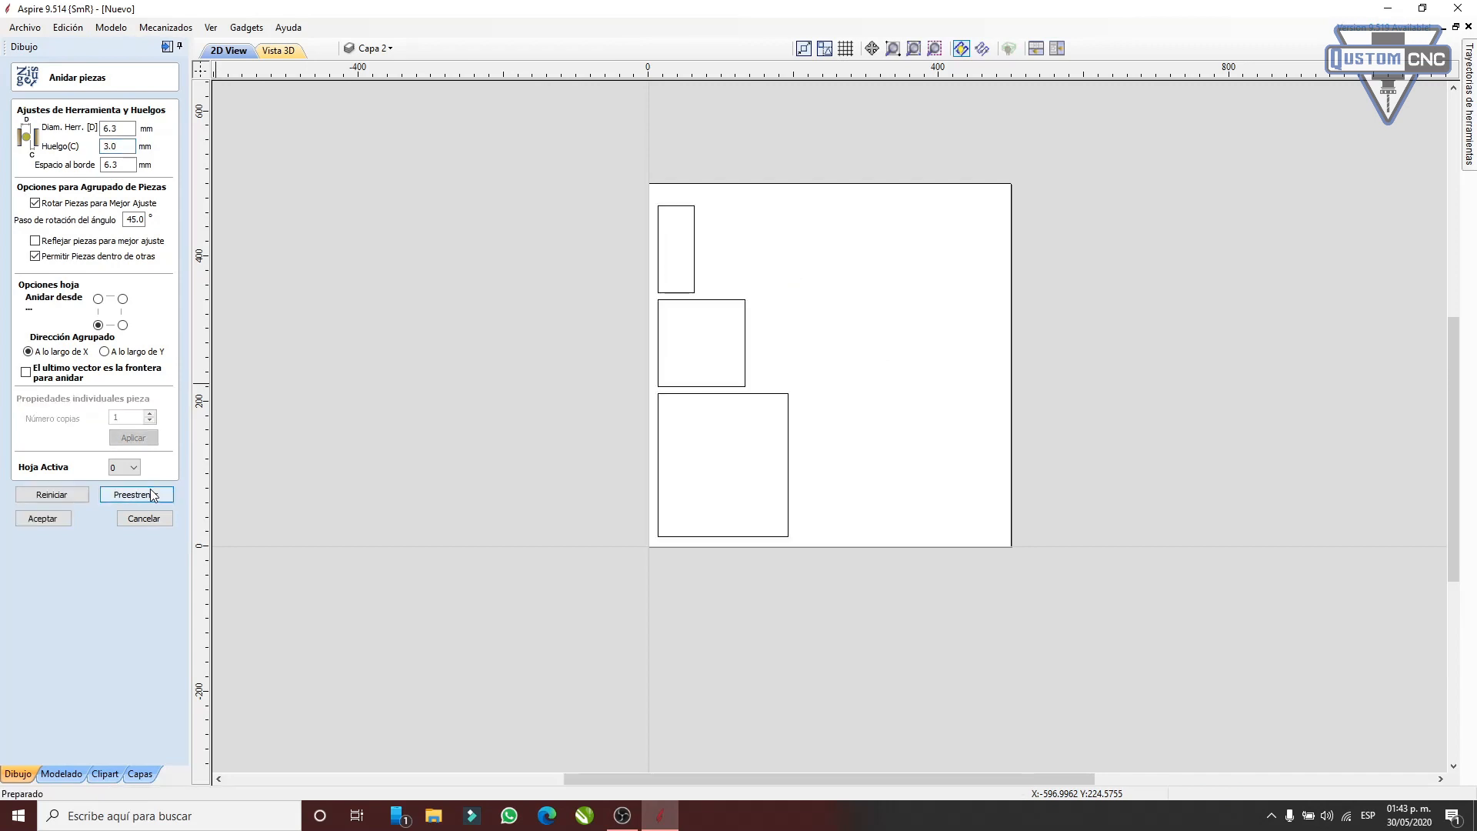
pyautogui.scroll(2, 685, 320)
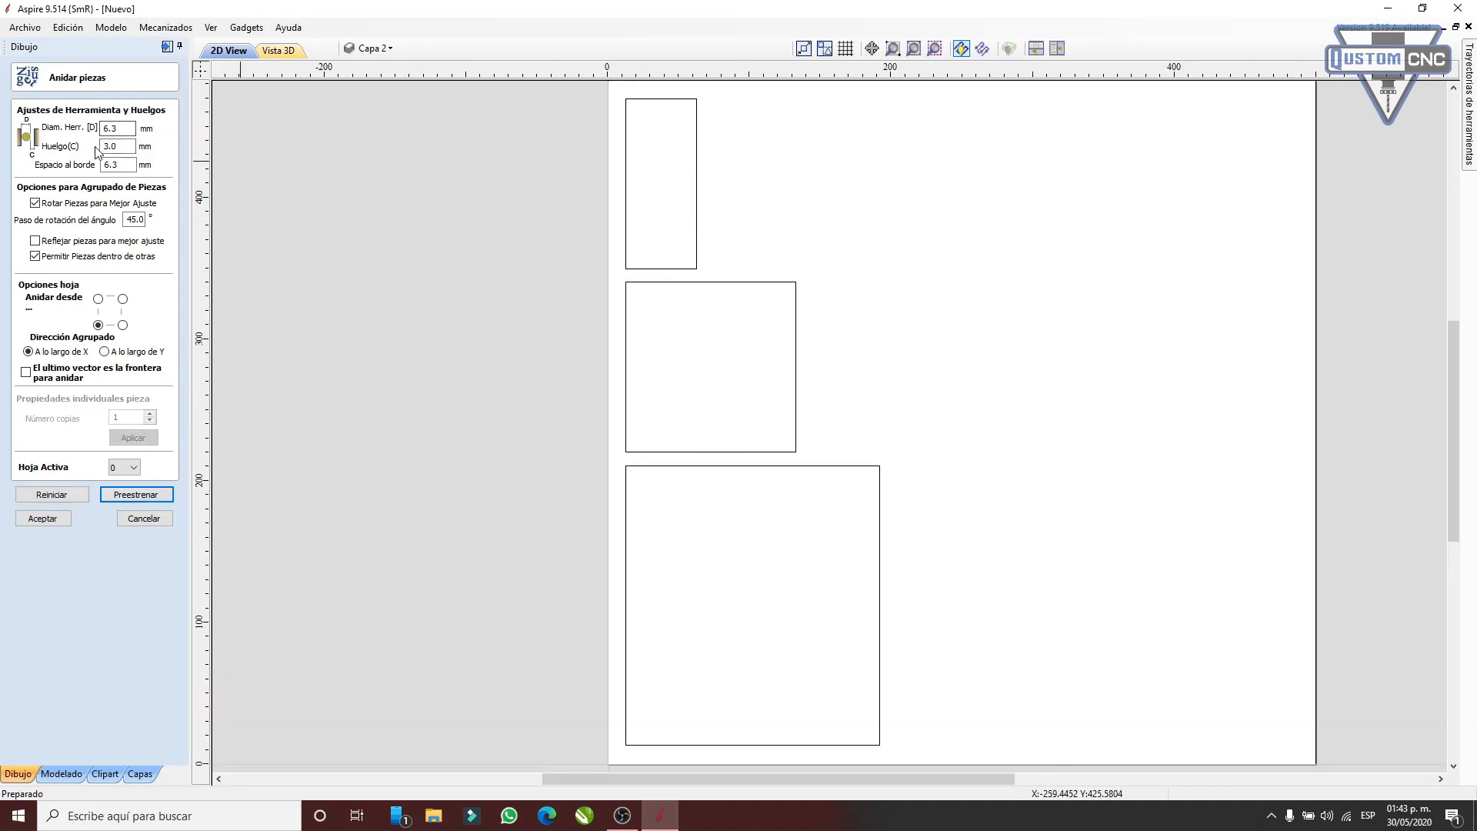
pyautogui.scroll(-2, 465, 193)
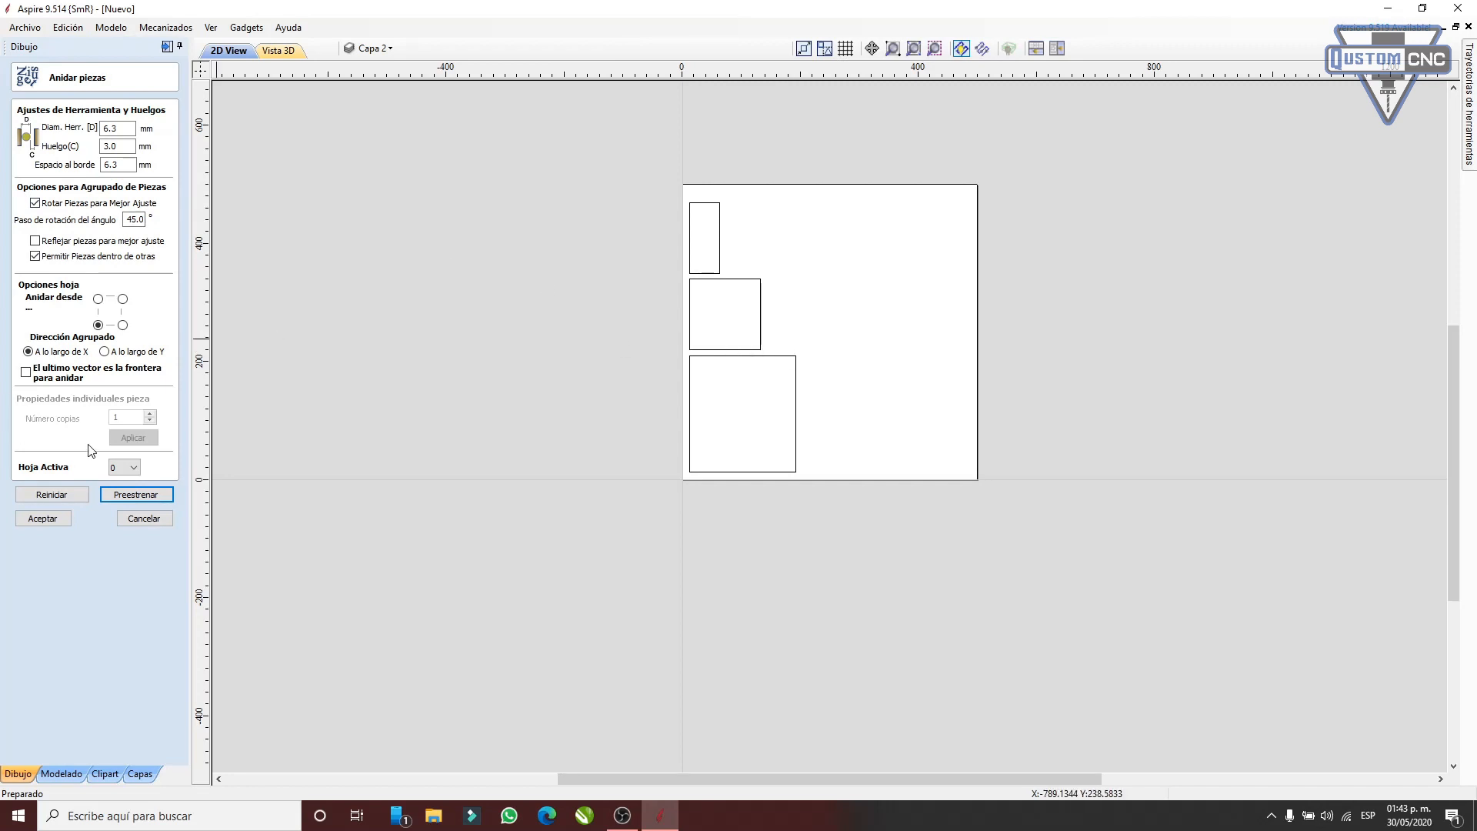
pyautogui.click(144, 518)
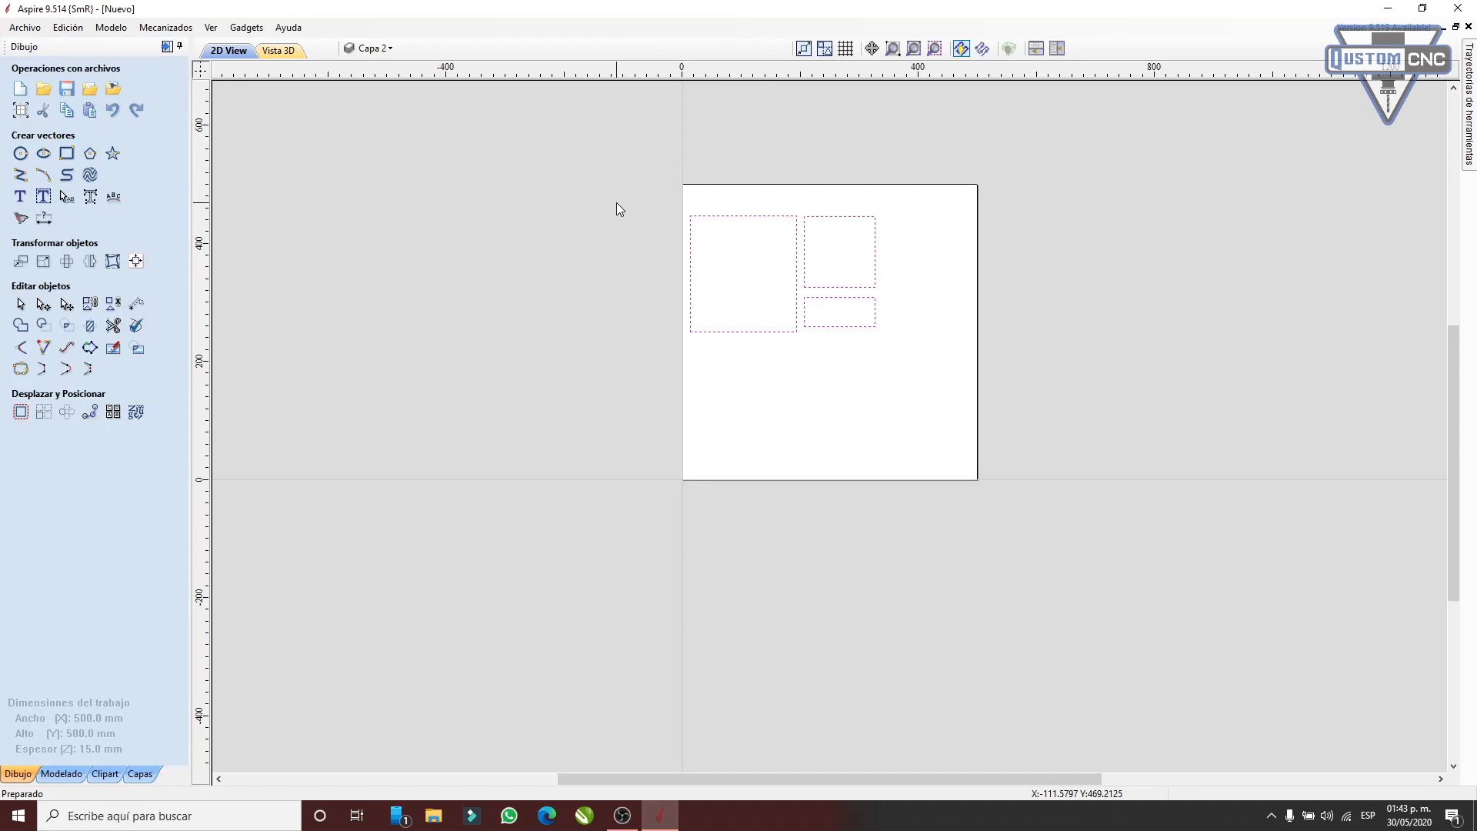
# - Examine the three rectangles' original arrangement and spacing on the material sheet
pyautogui.scroll(2, 800, 291)
pyautogui.scroll(-2, 795, 292)
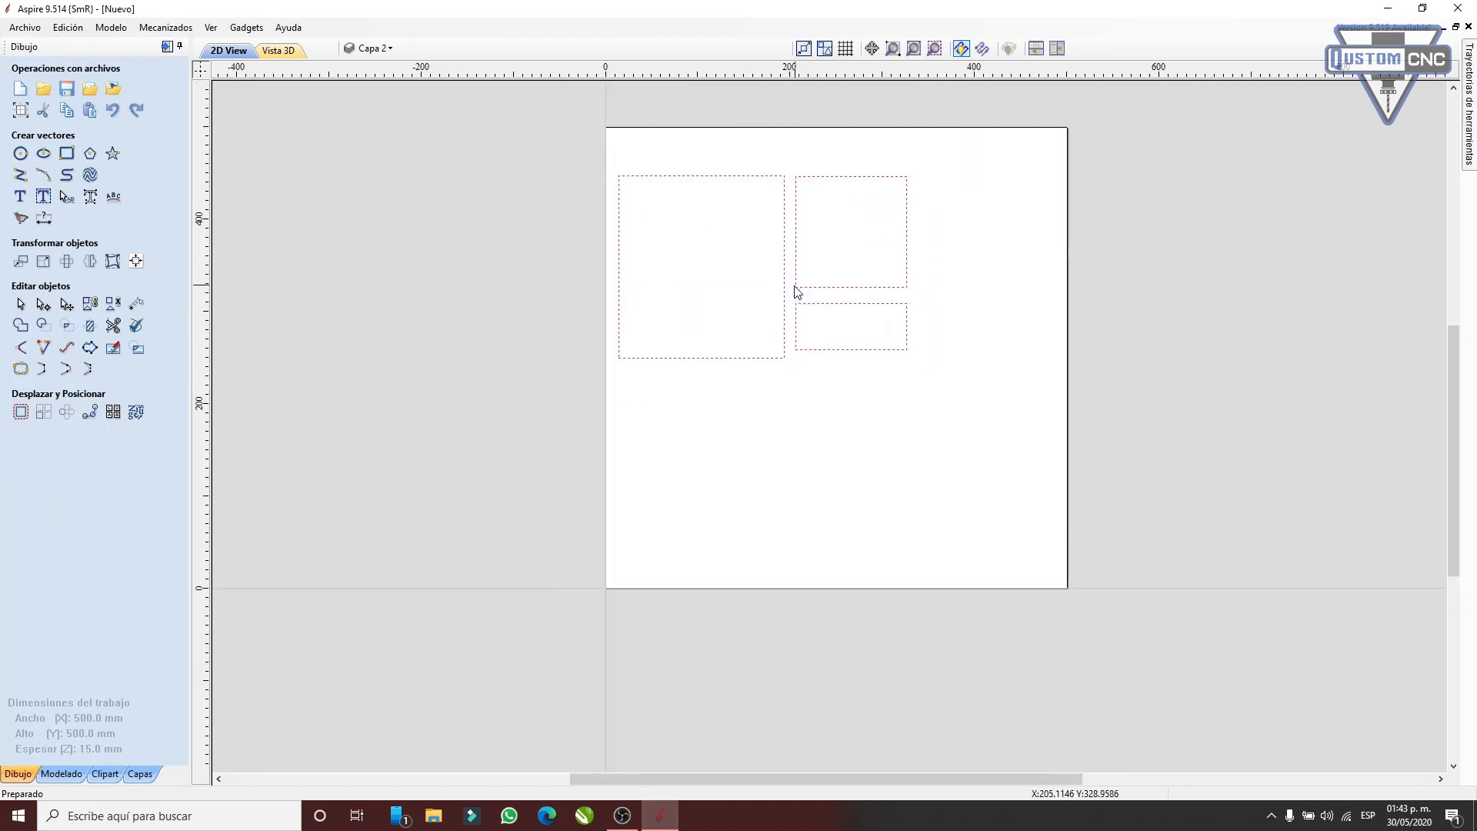
pyautogui.click(546, 255)
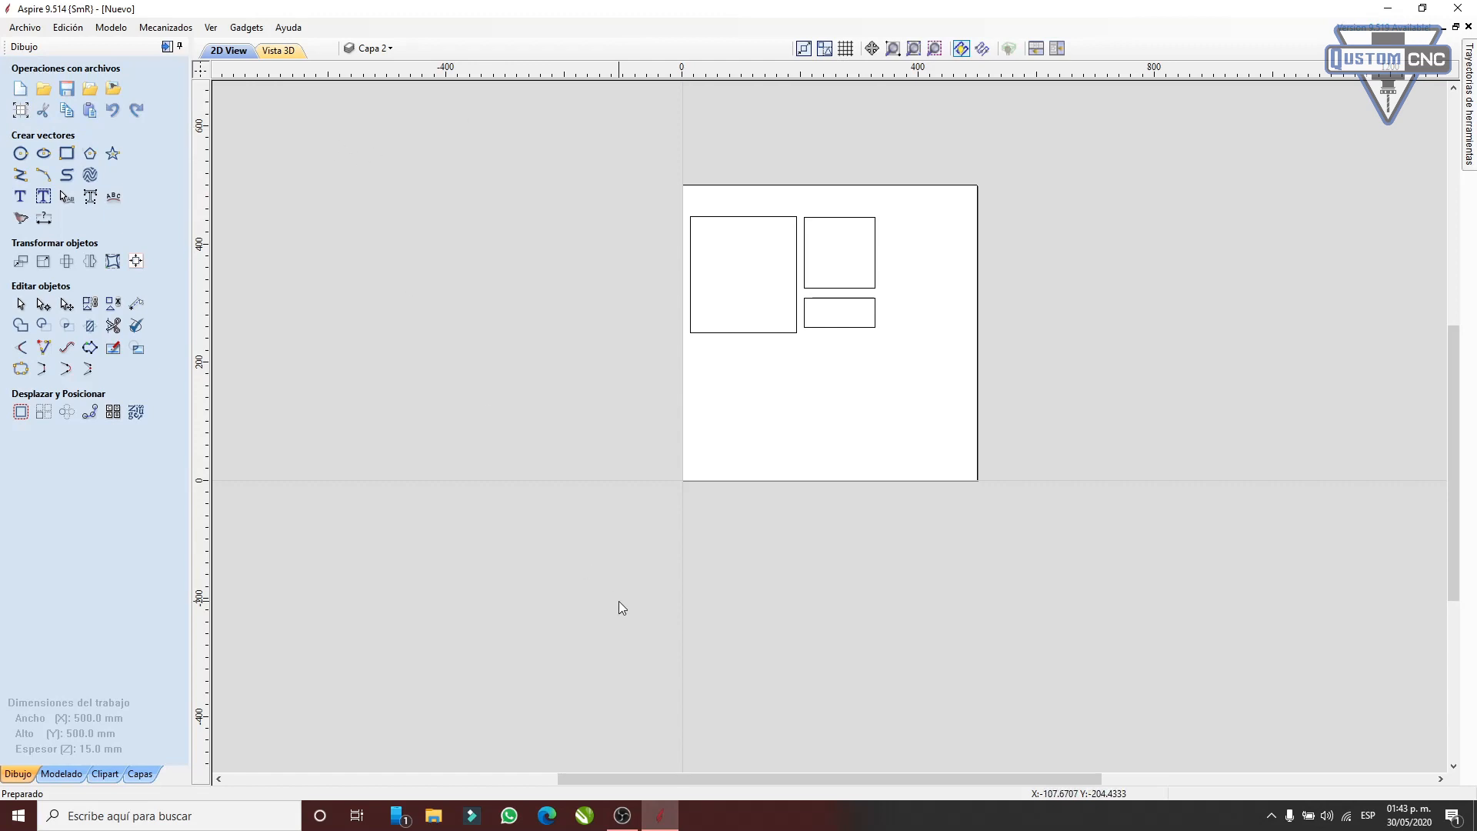
pyautogui.scroll(1, 770, 378)
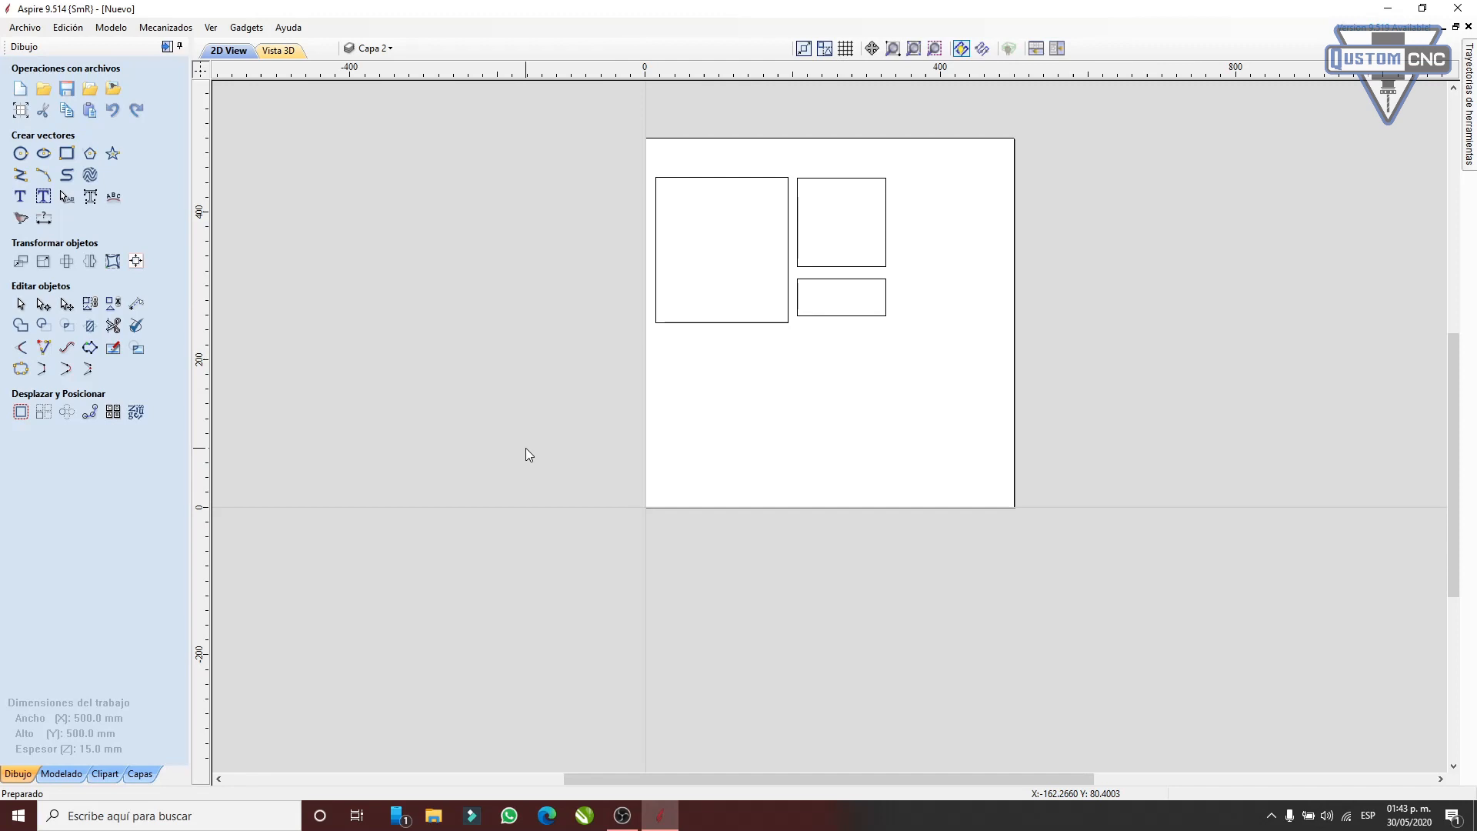
pyautogui.scroll(1, 686, 279)
pyautogui.scroll(3, 770, 198)
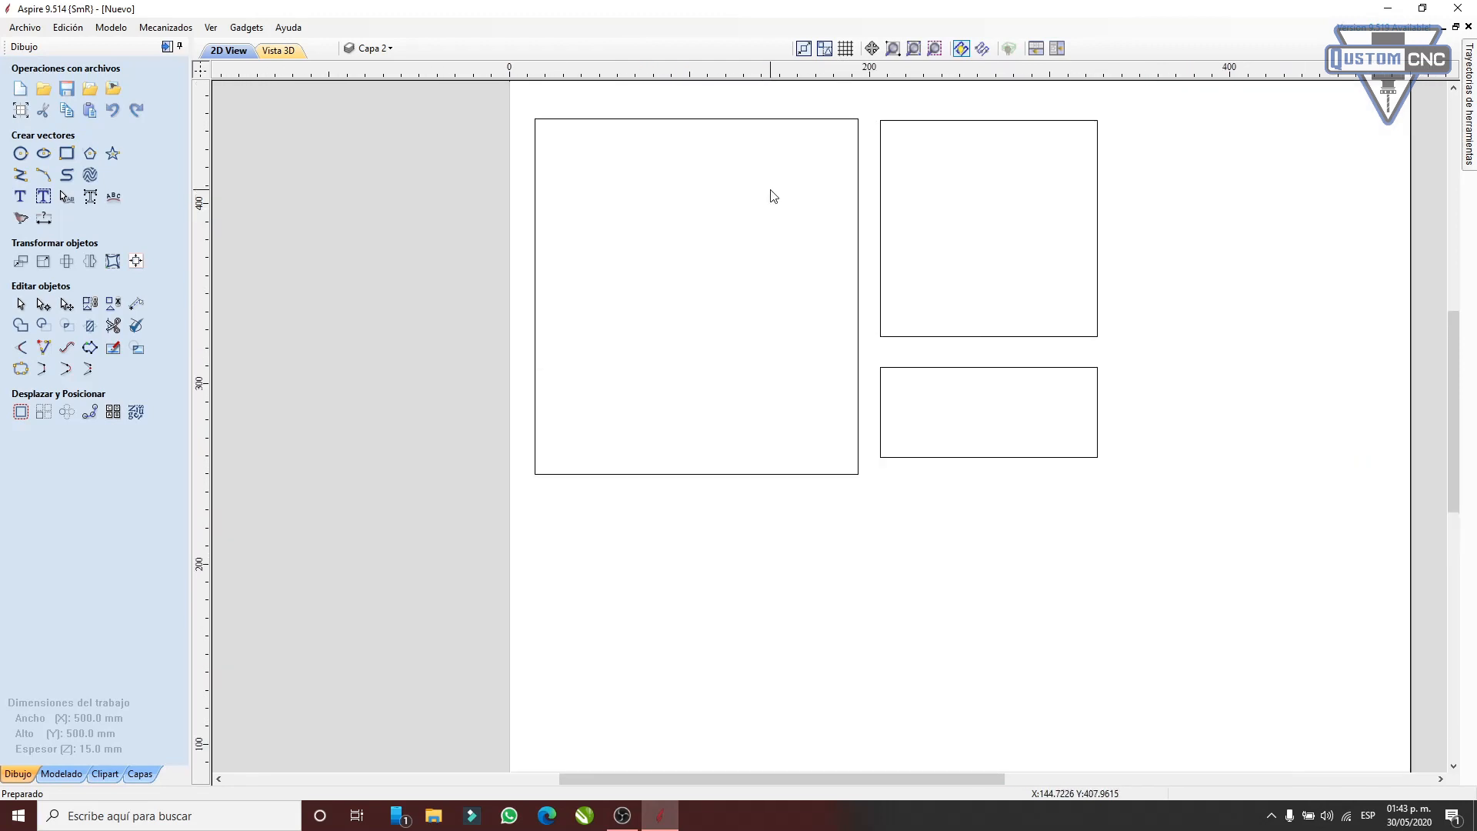
pyautogui.scroll(-4, 781, 246)
pyautogui.scroll(3, 792, 217)
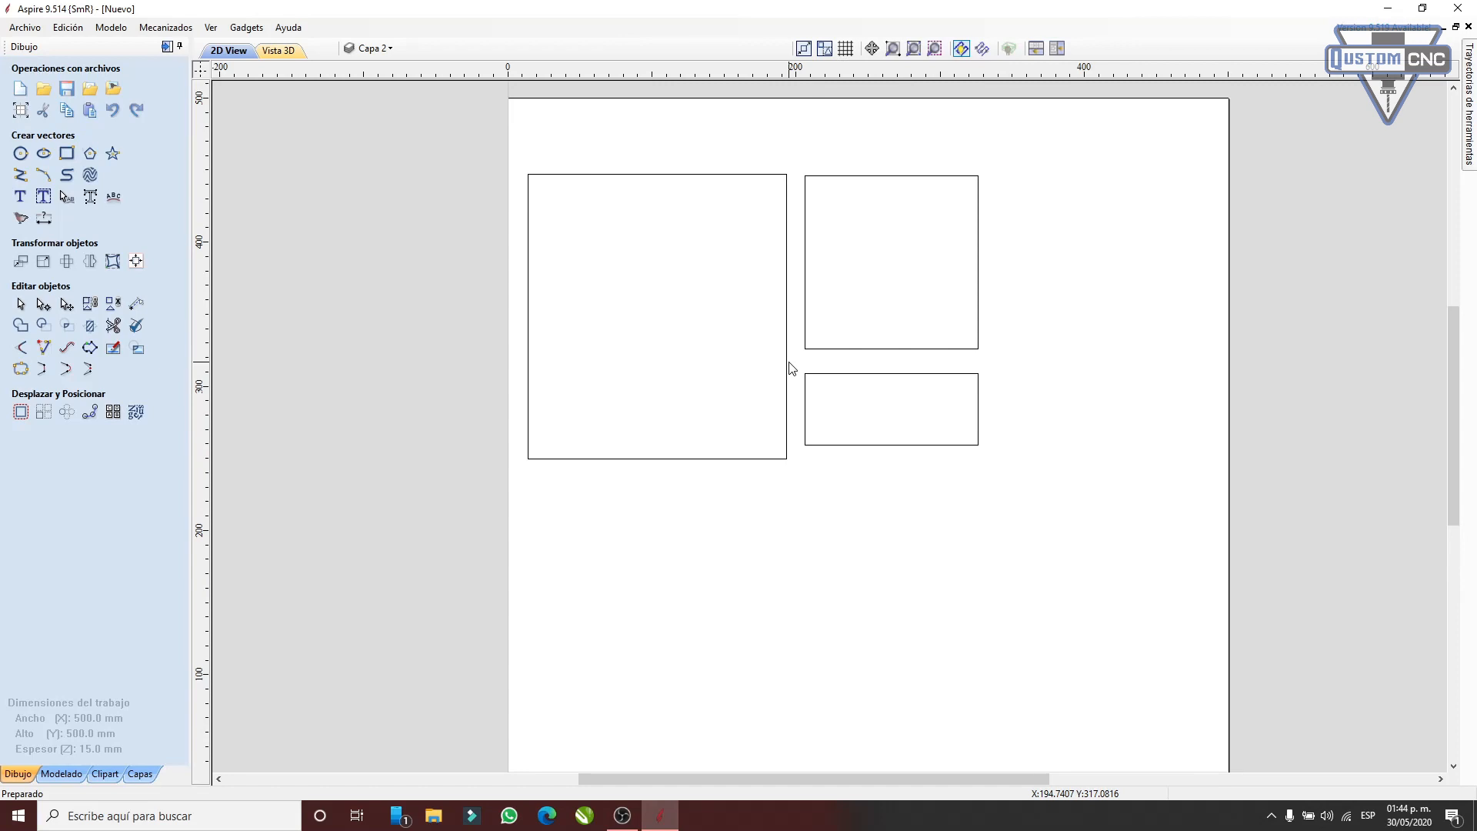
pyautogui.scroll(-3, 739, 287)
pyautogui.scroll(1, 709, 287)
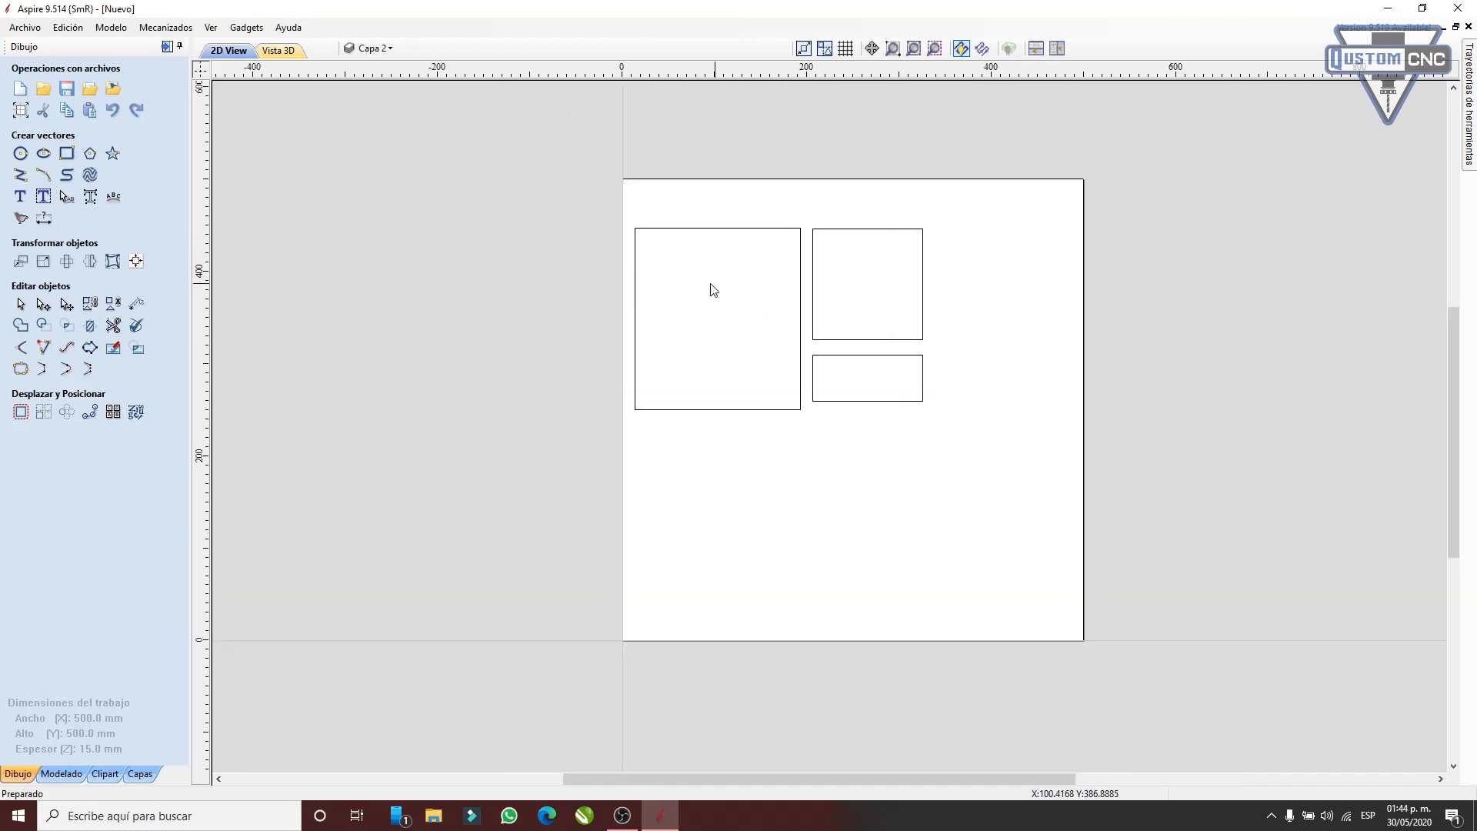
# - Select the largest rectangle and open the toolpath operations
pyautogui.click(800, 400)
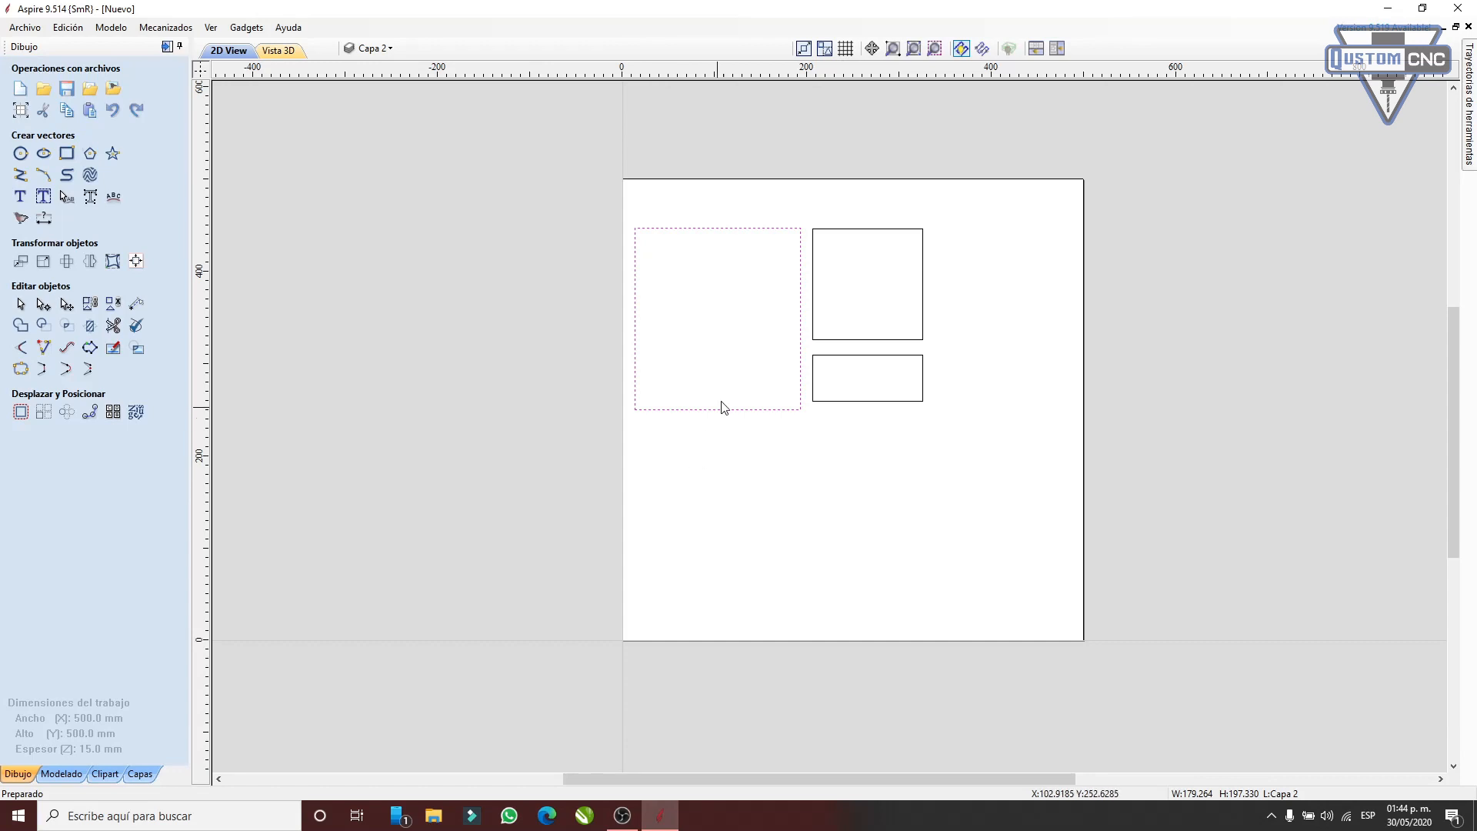
pyautogui.scroll(1, 814, 324)
pyautogui.scroll(-3, 810, 323)
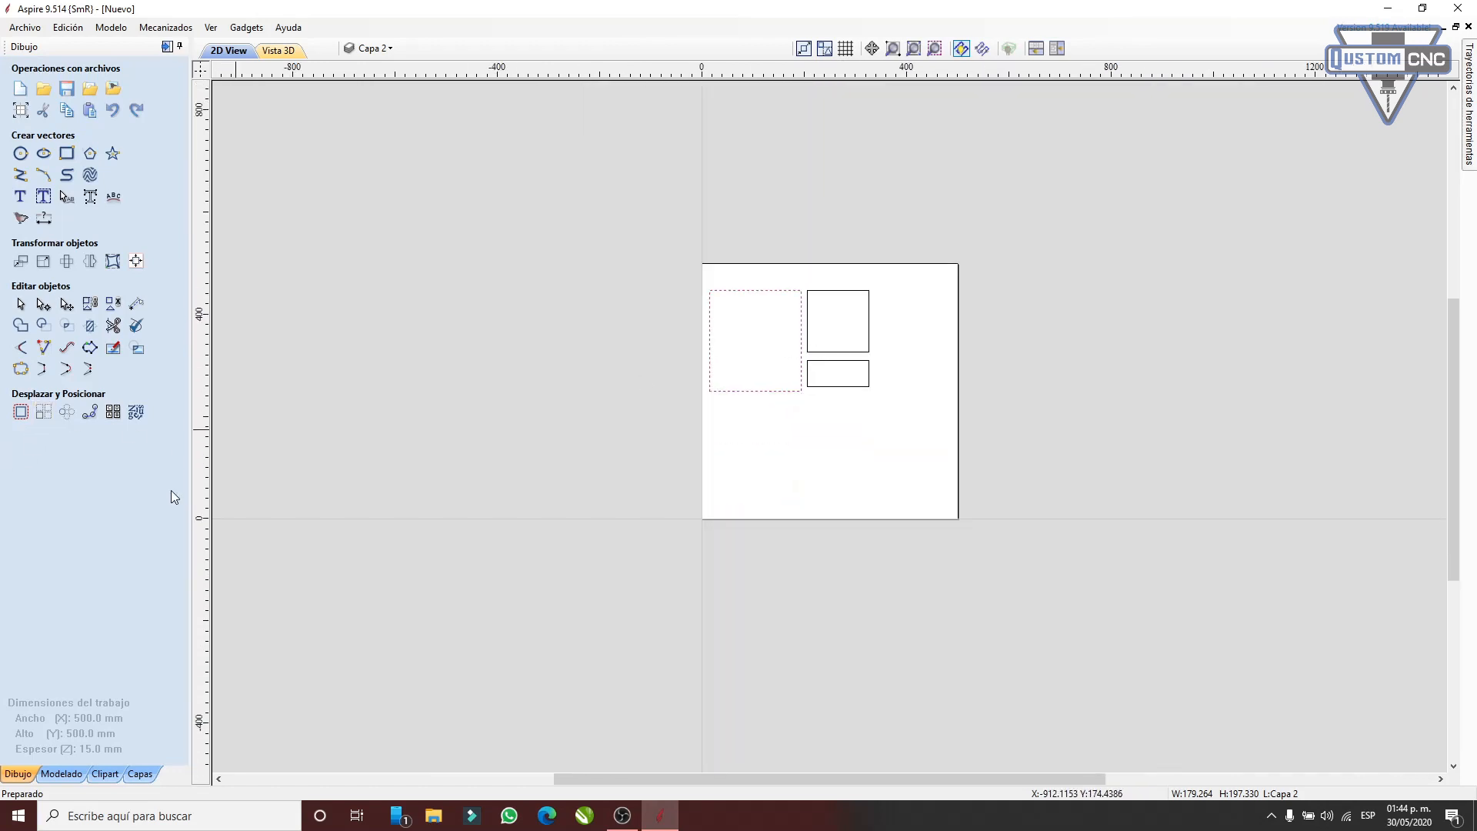
pyautogui.scroll(3, 798, 337)
pyautogui.scroll(-1, 798, 336)
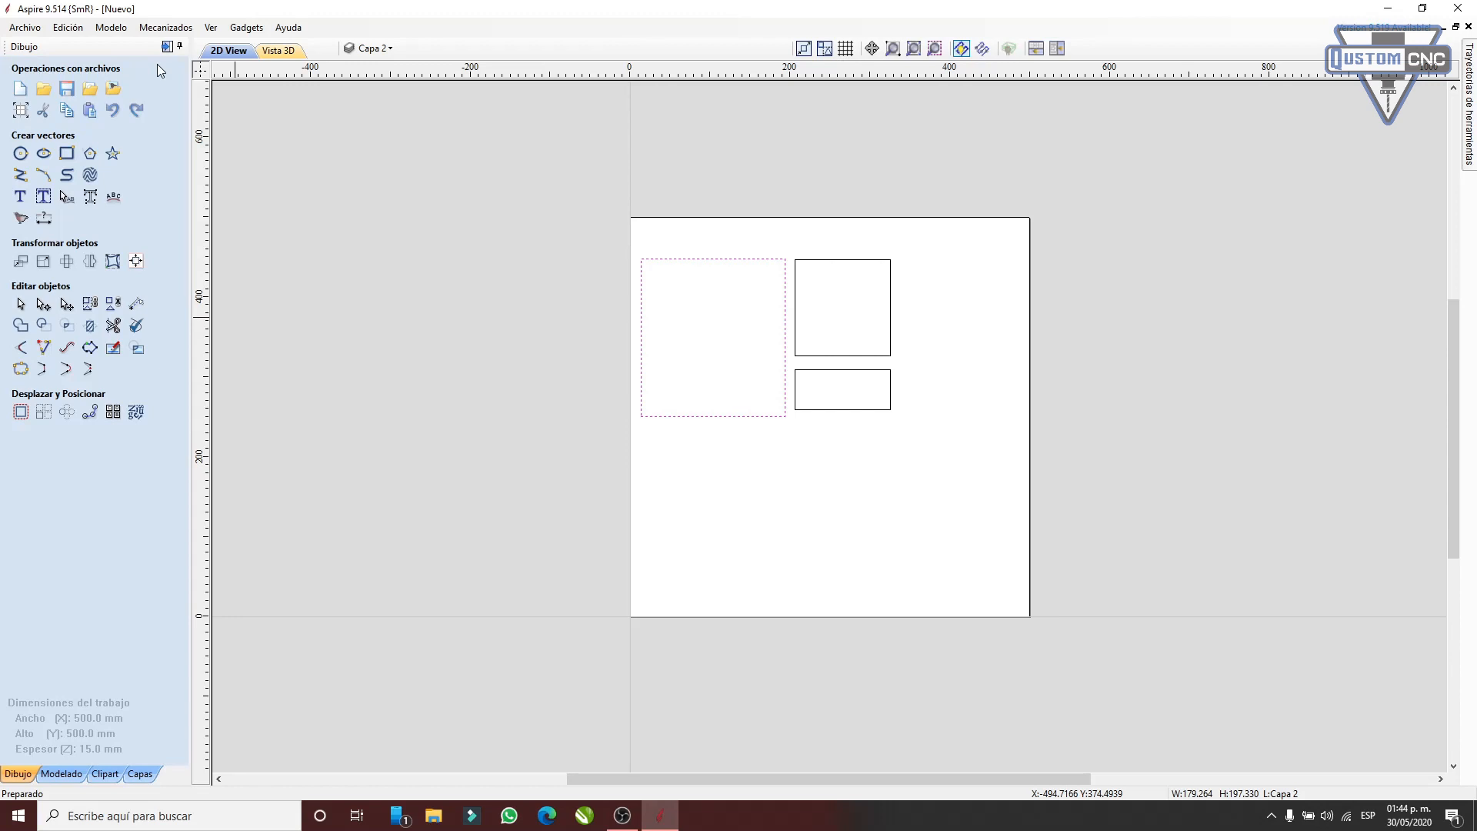
pyautogui.click(1470, 68)
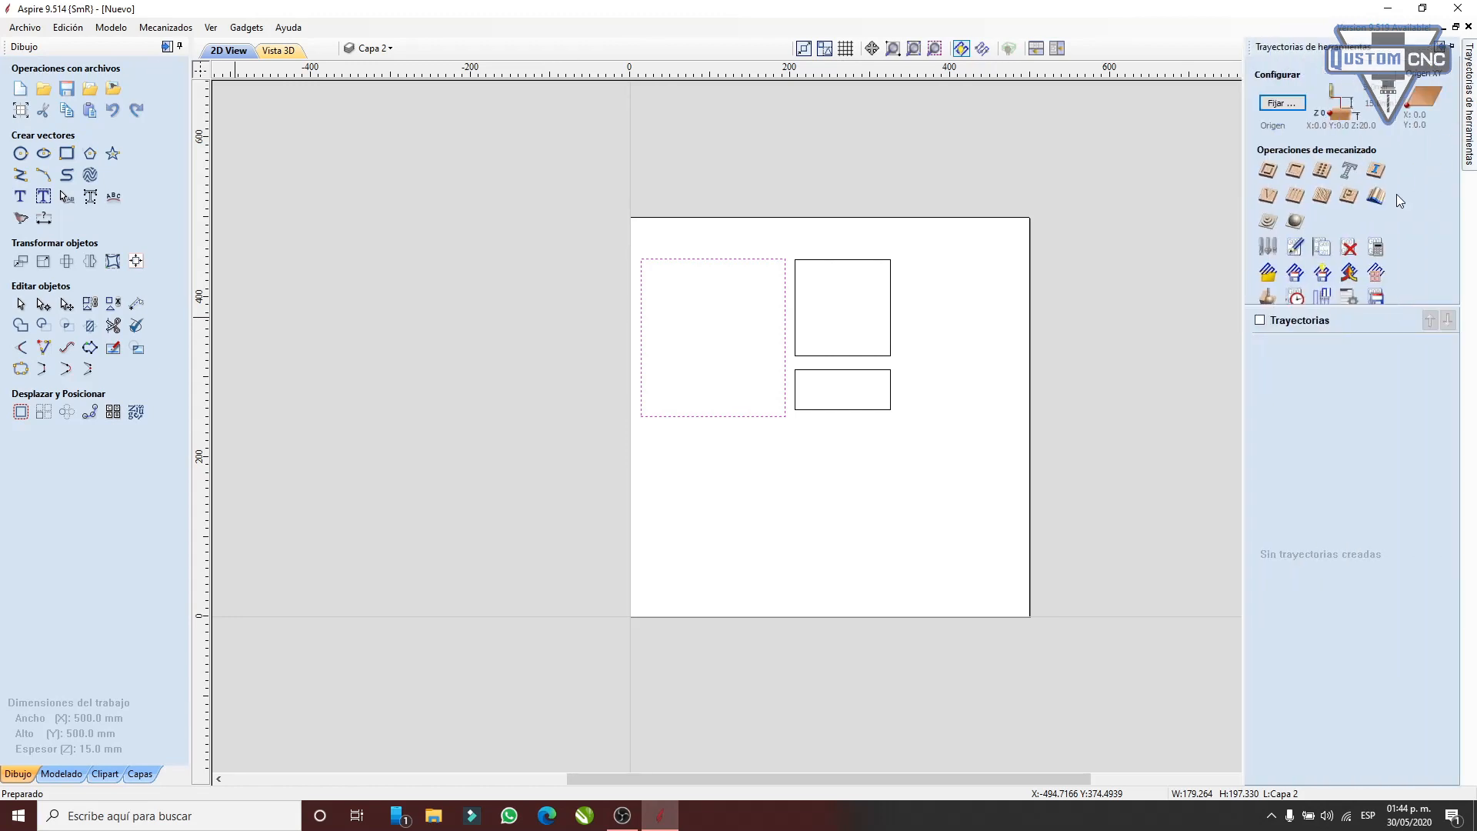
# - Pin the toolpath operations open, inspect the blank material in the 3D toolpath preview, and close the preview back in the 2D view
pyautogui.click(1452, 47)
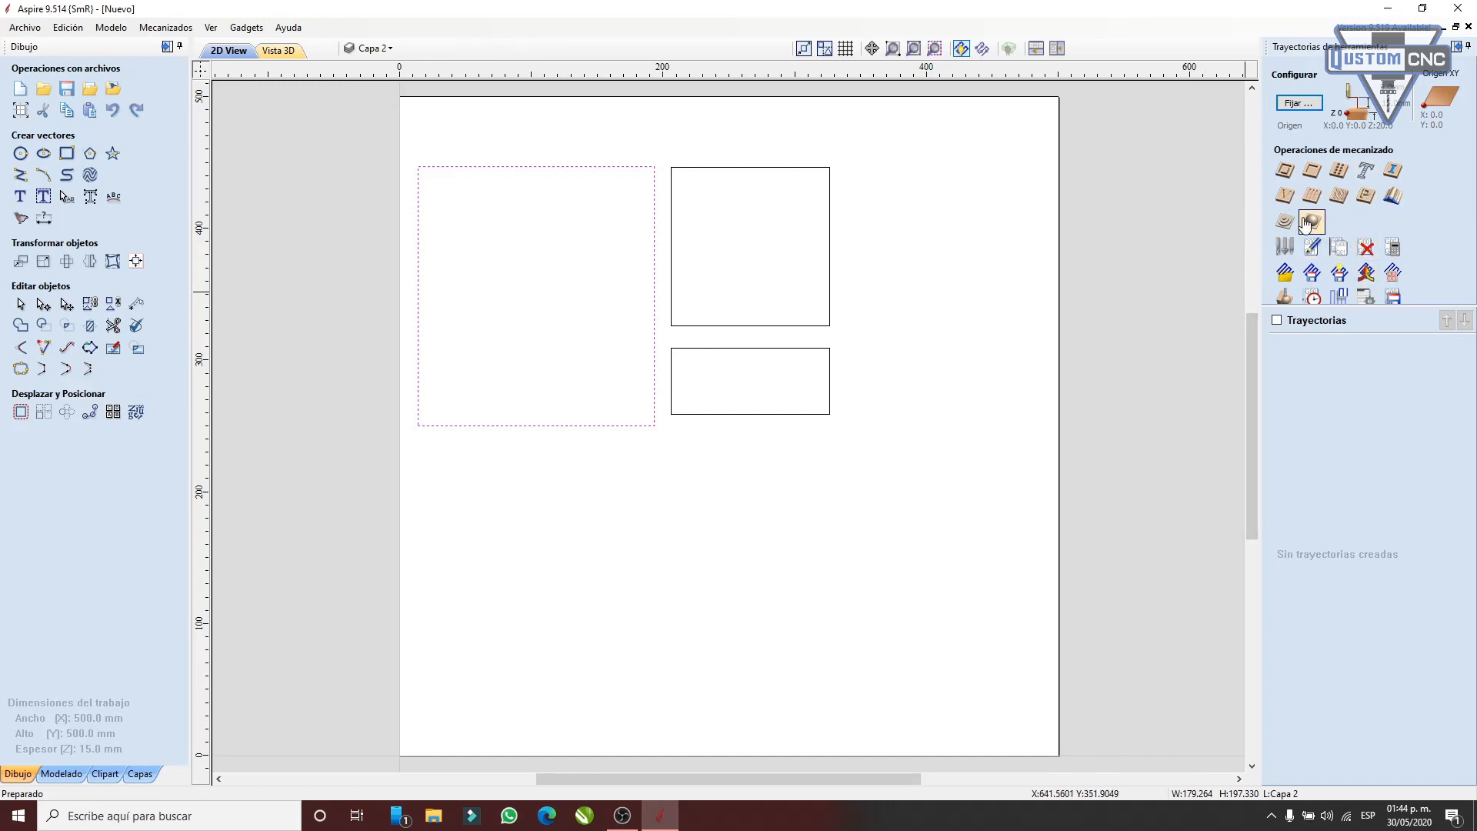
pyautogui.click(1285, 298)
pyautogui.moveTo(667, 118); pyautogui.dragTo(537, 296)
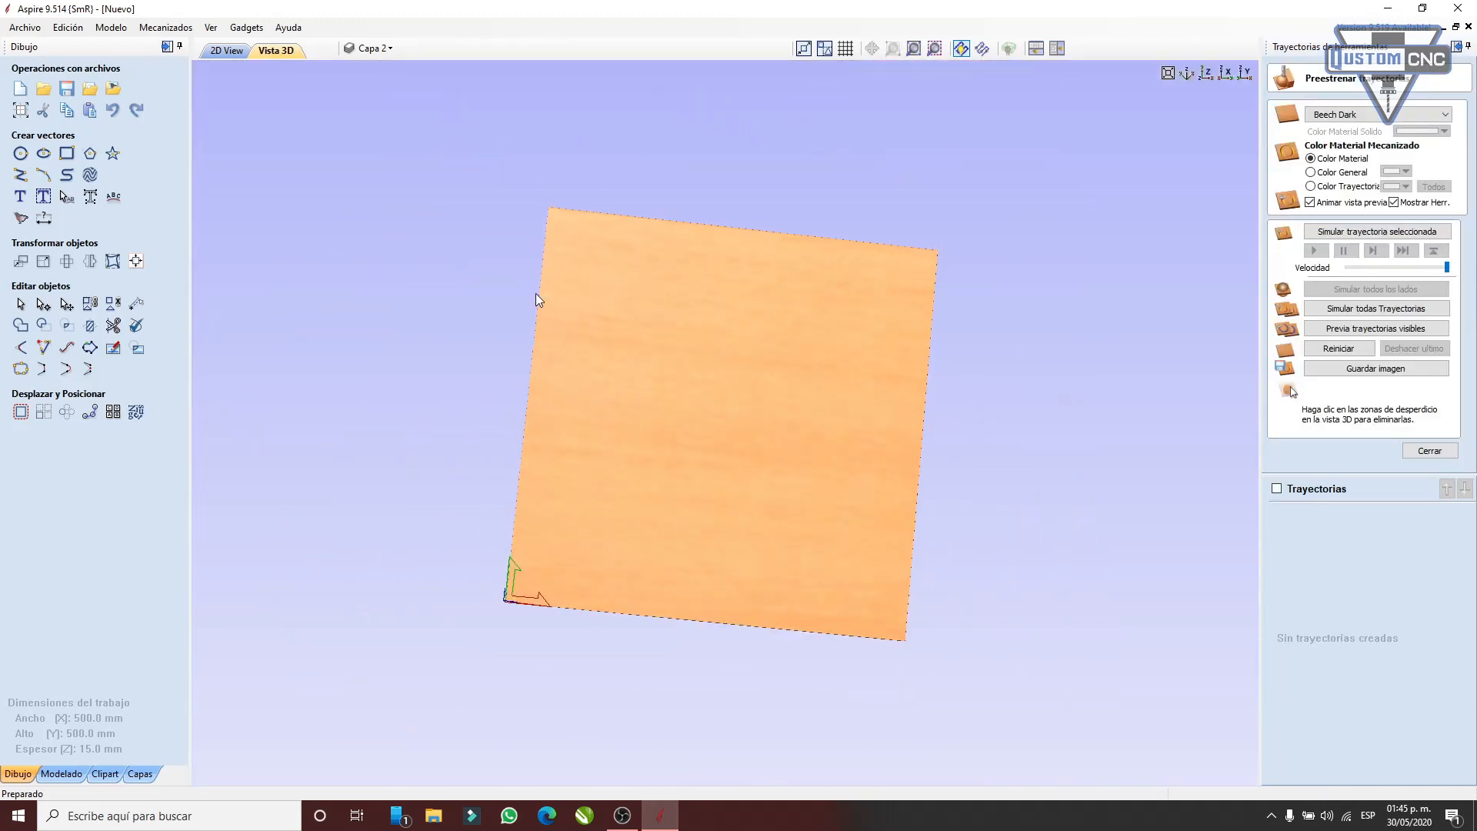
pyautogui.click(227, 51)
pyautogui.scroll(-2, 577, 242)
pyautogui.scroll(3, 623, 208)
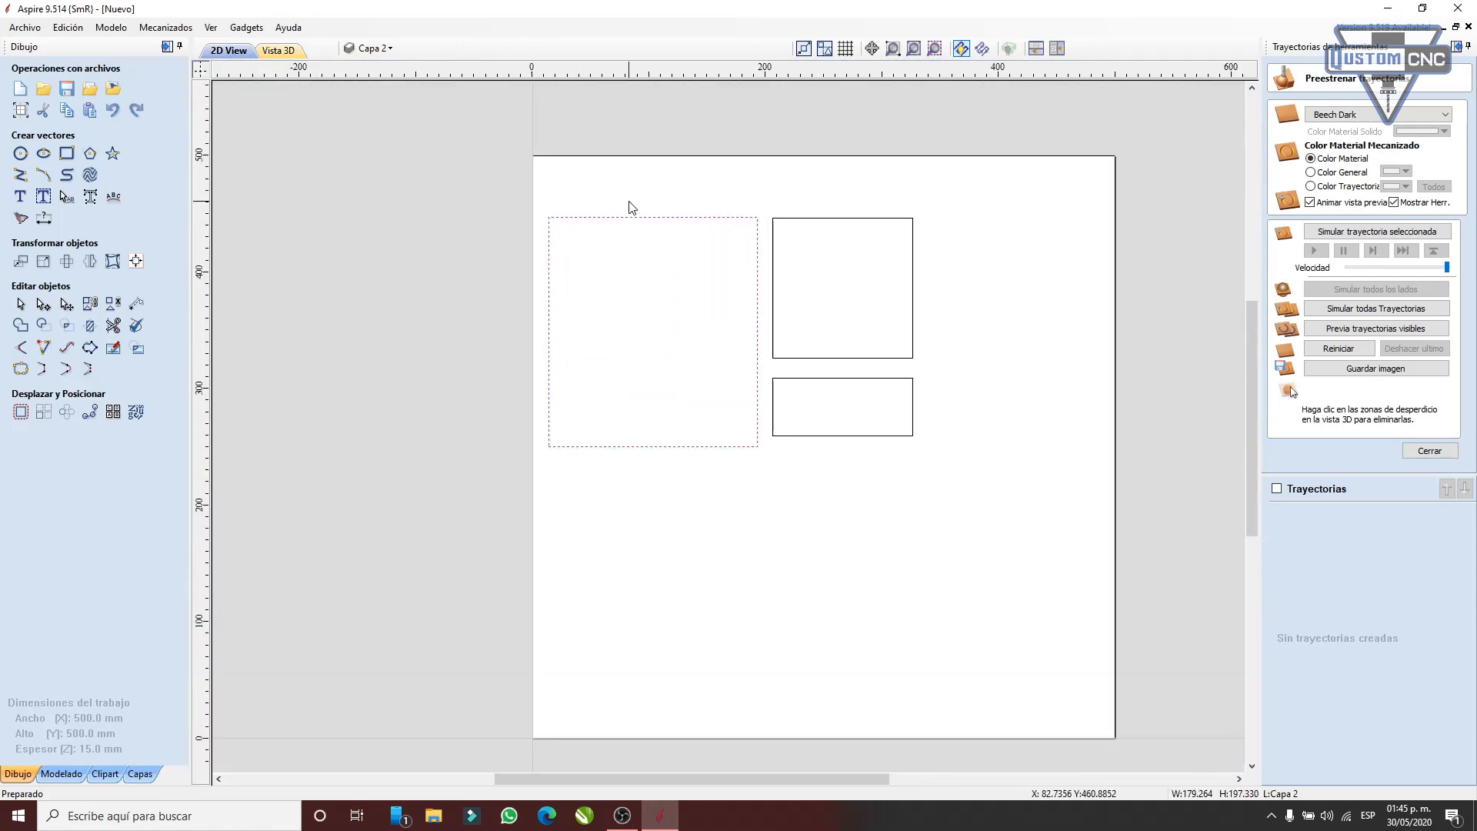
pyautogui.click(1436, 454)
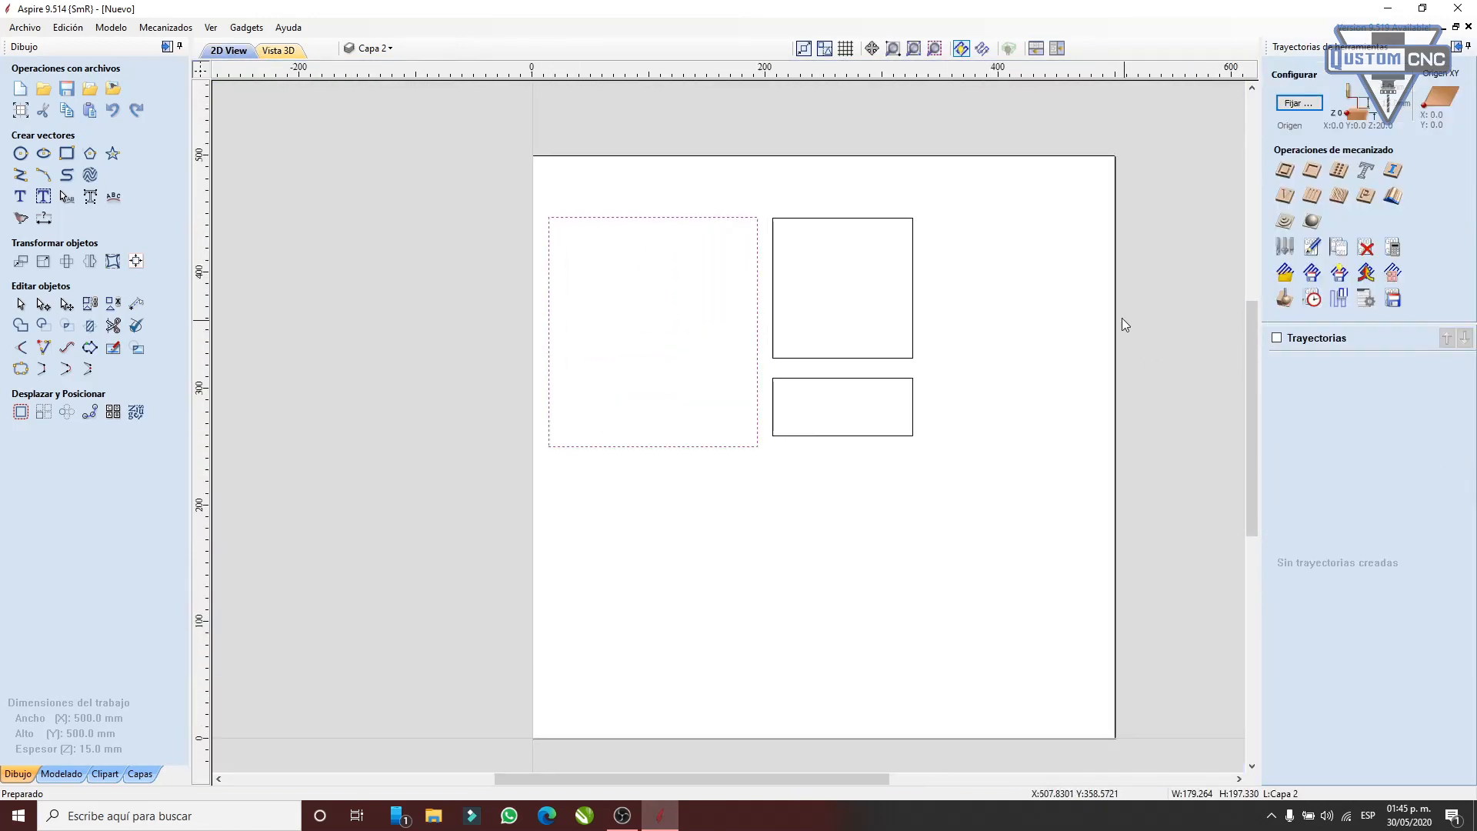
# - Select all three rectangles and nudge them together upward until they sit near the sheet's upper edge
pyautogui.moveTo(1053, 444); pyautogui.dragTo(1124, 567)
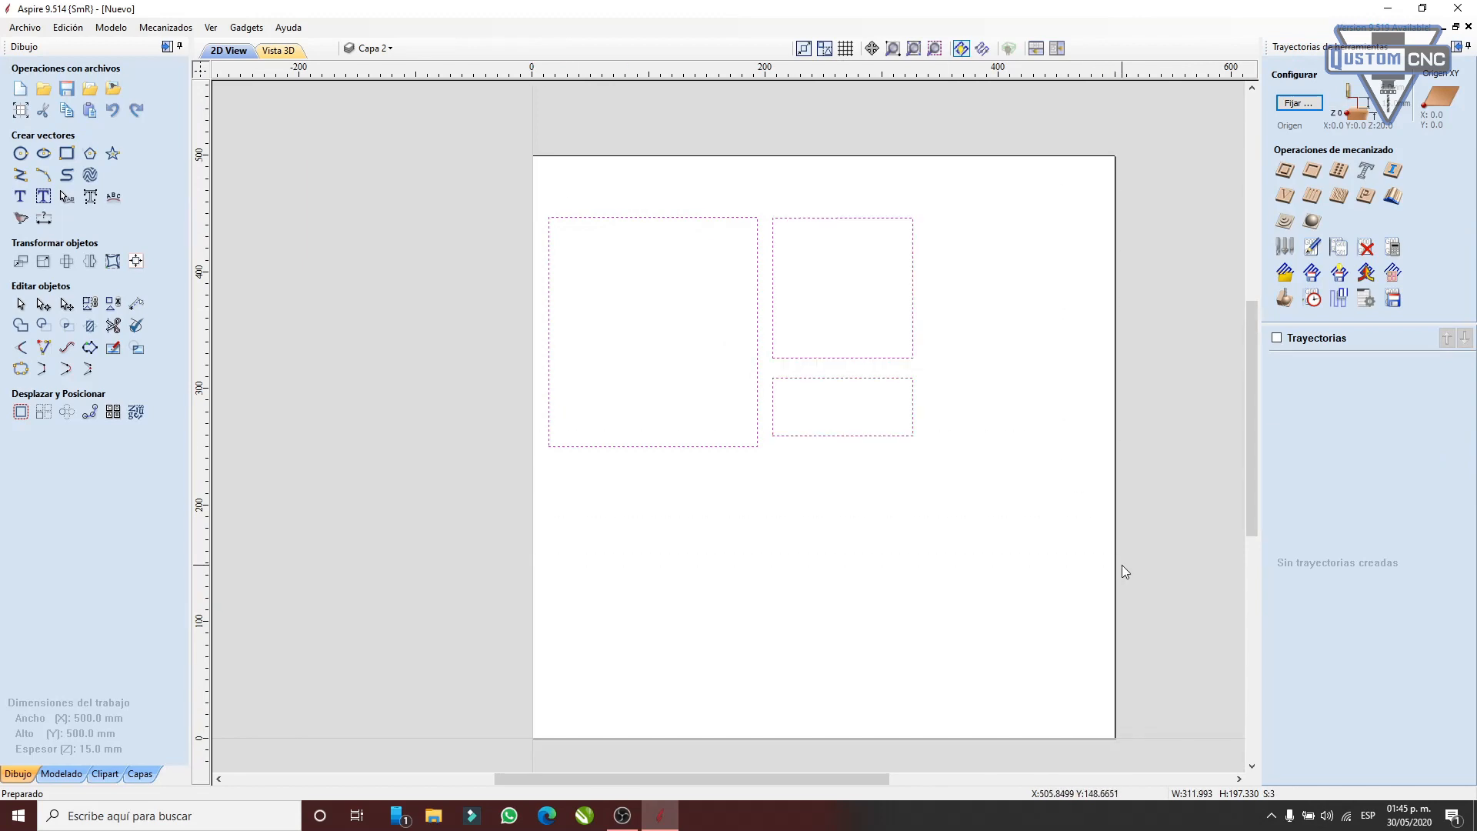
pyautogui.press('Up')
pyautogui.press('Up')
pyautogui.press('Up')
pyautogui.press('Up')
pyautogui.press('Up')
pyautogui.press('Up')
pyautogui.press('Up')
pyautogui.press('Up')
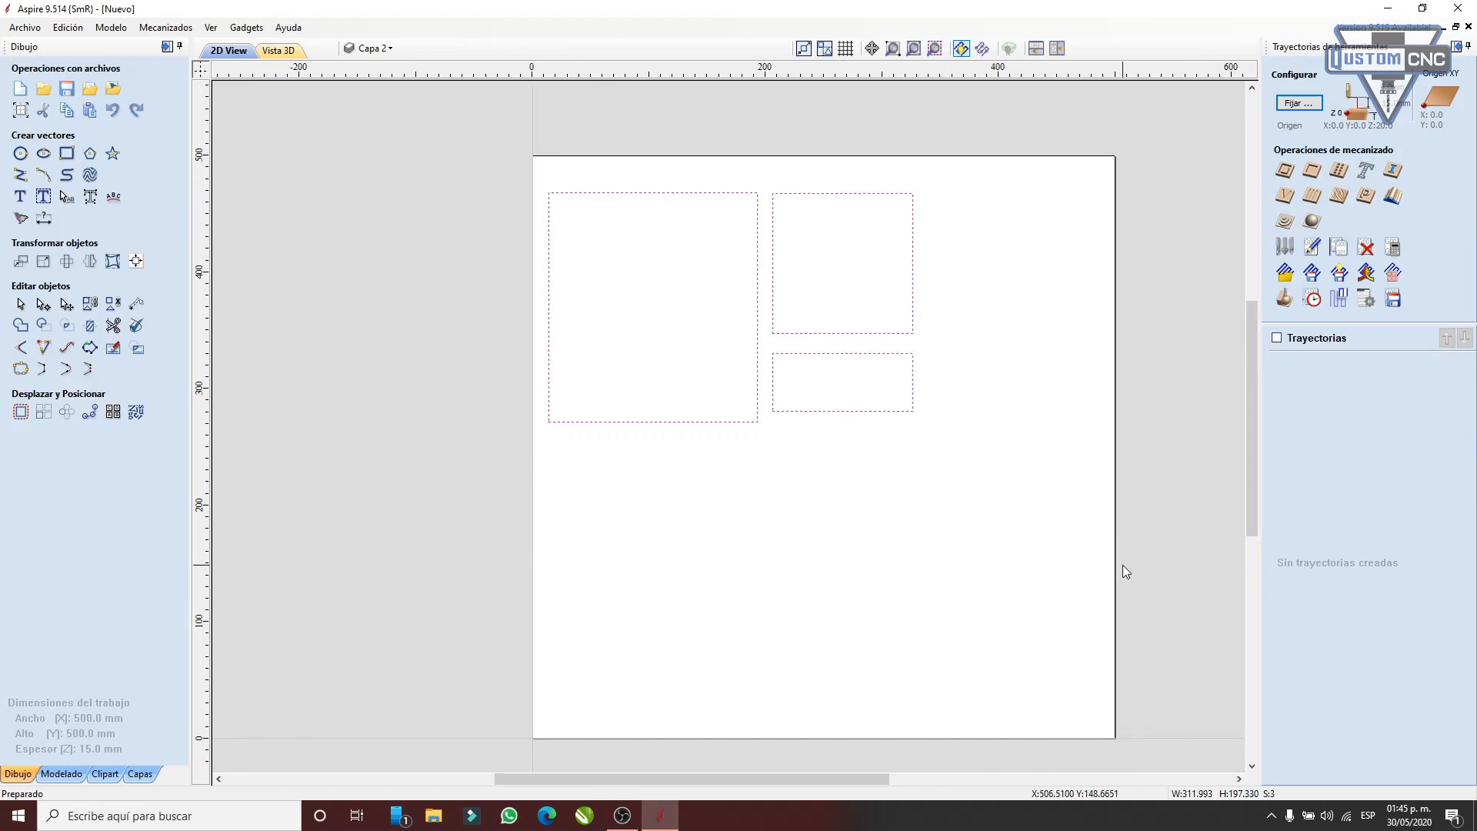
pyautogui.press('Up')
pyautogui.press('Up')
pyautogui.press('Up')
pyautogui.press('Up')
pyautogui.press('Up')
pyautogui.press('Up')
pyautogui.press('Down')
pyautogui.press('Down')
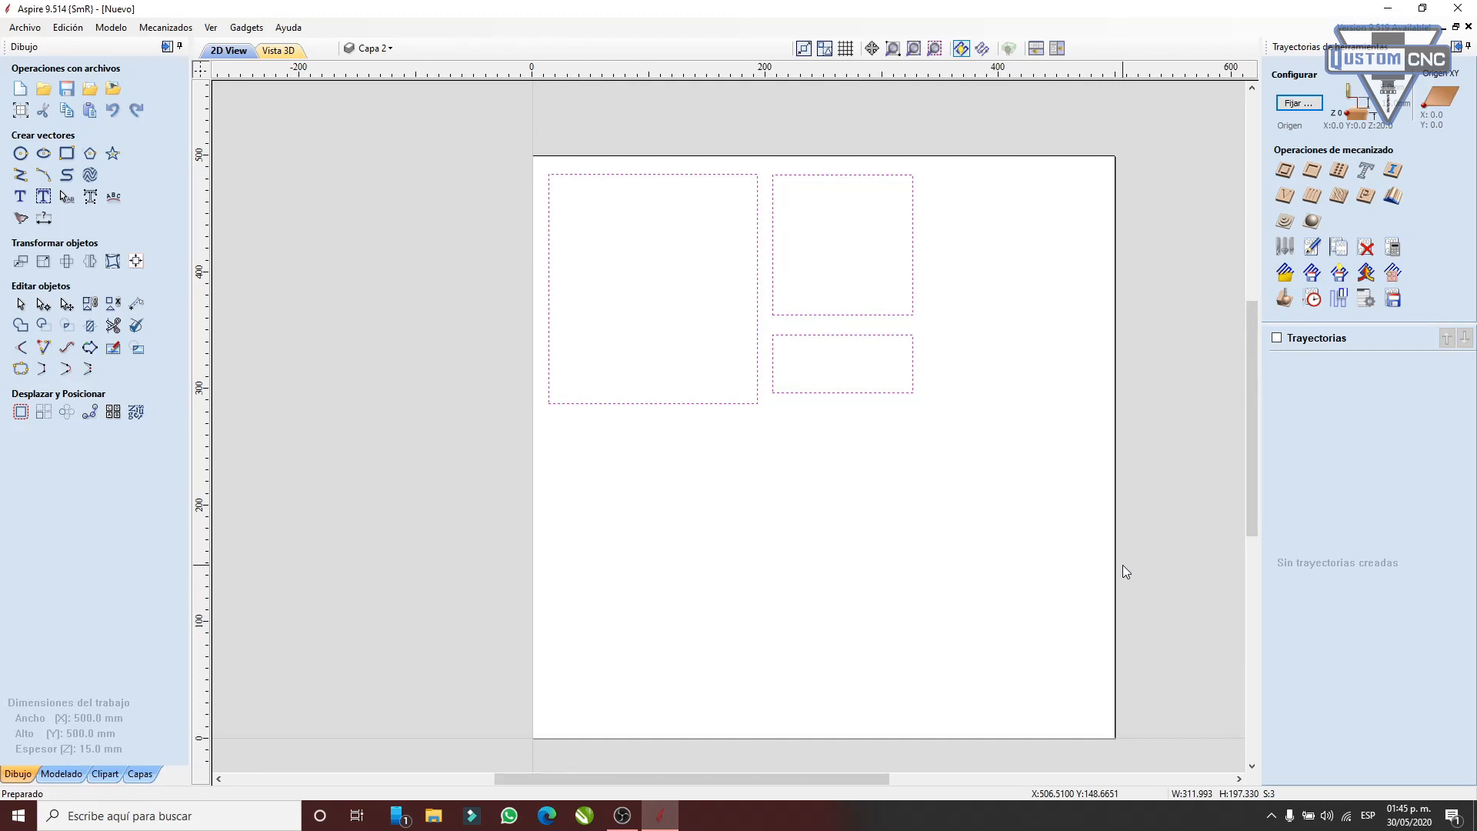
pyautogui.click(1058, 518)
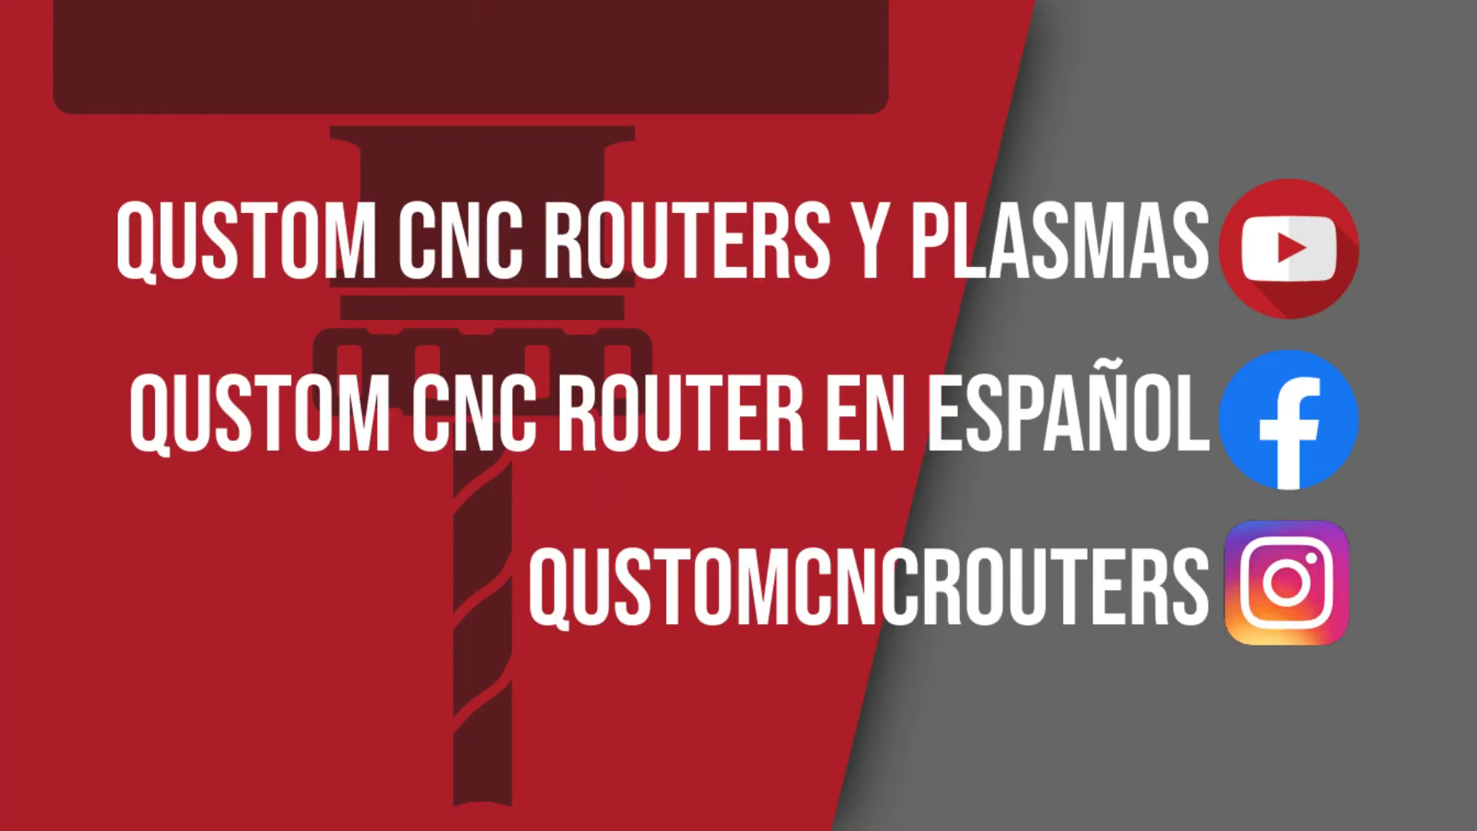